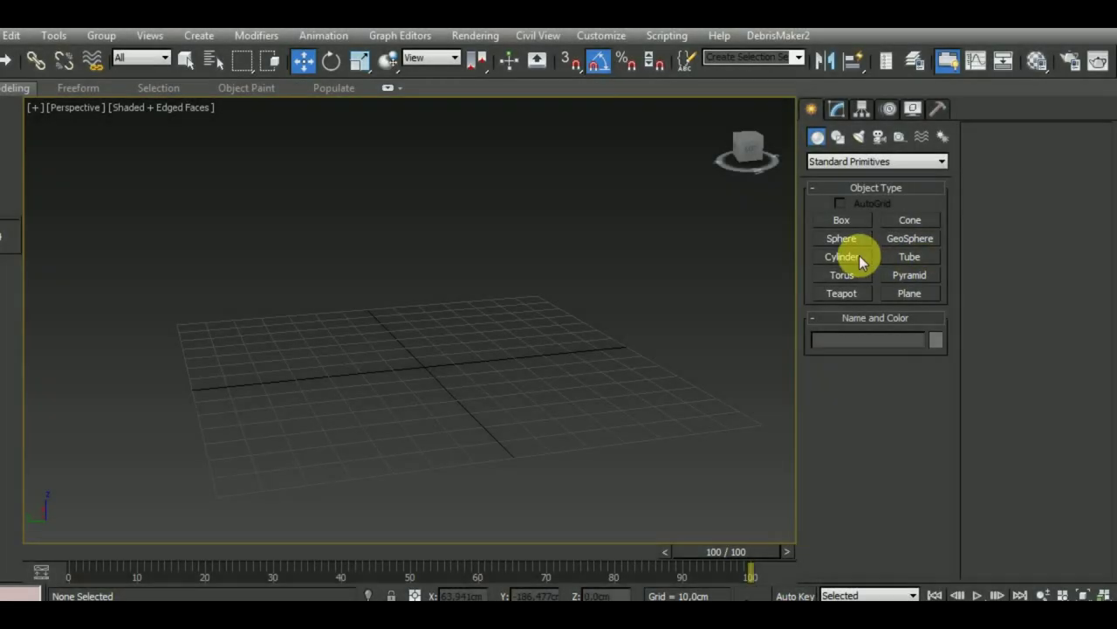
Start the Cylinder tool from Standard Primitives in the Create panel.
click(843, 257)
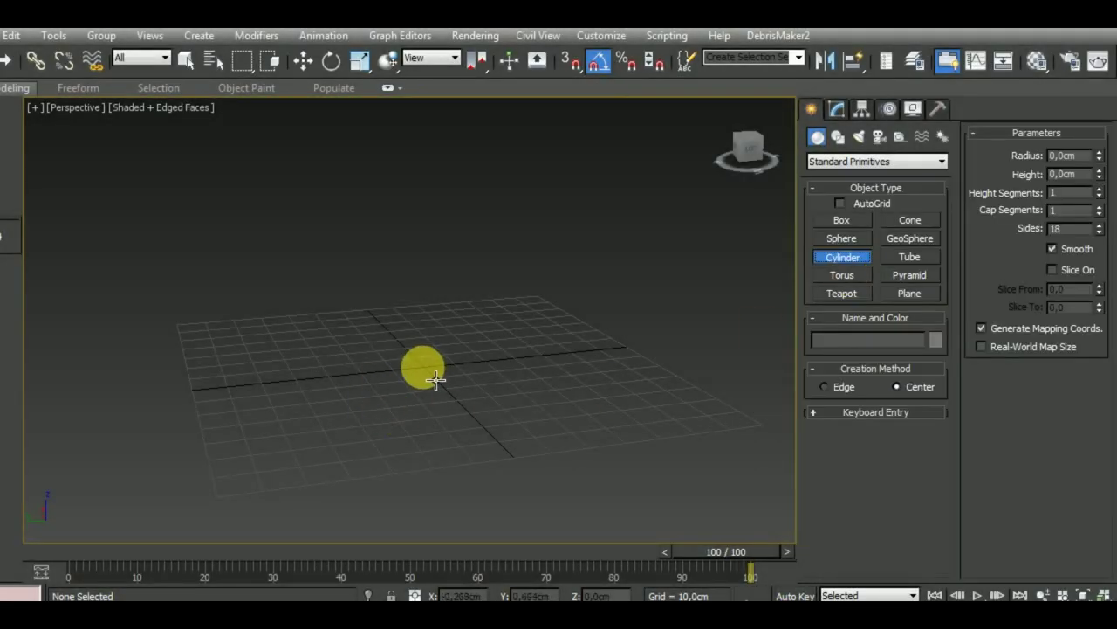
Draw a cylinder at the grid centre, radius 38,489 cm, height 22,463 cm, 84 sides.
drag(435, 378, 507, 405)
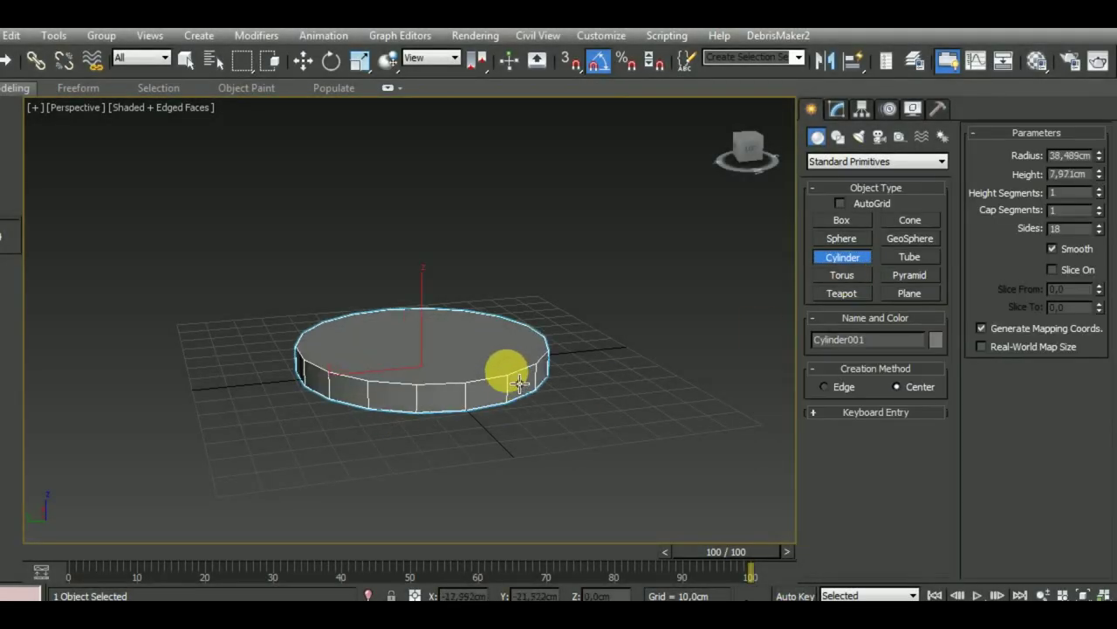
click(477, 425)
double_click(1060, 228)
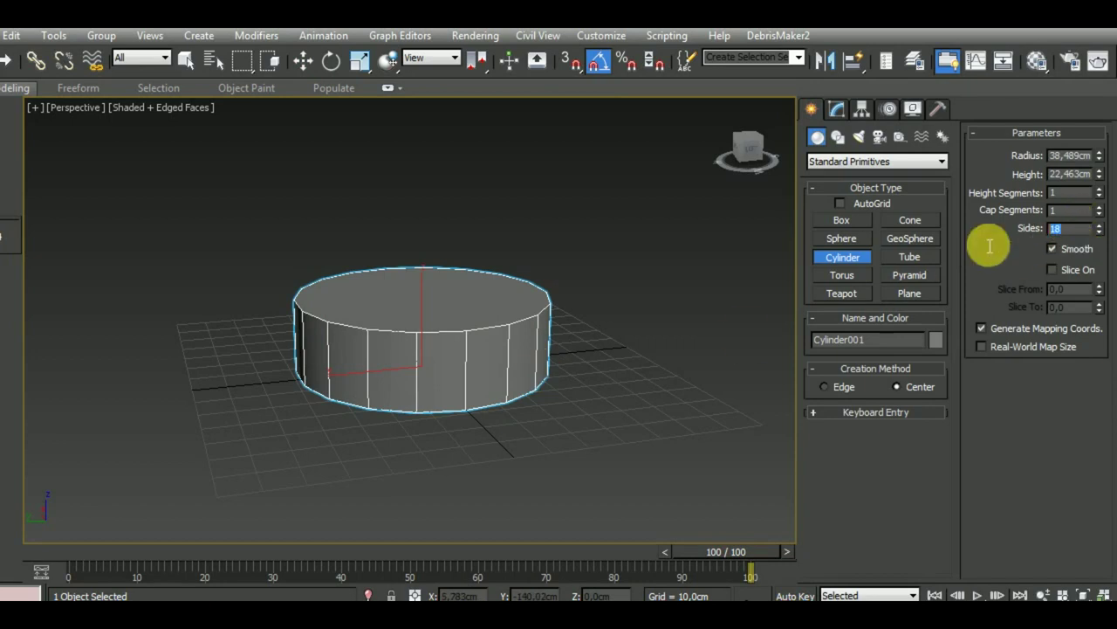
text(84)
key(Return)
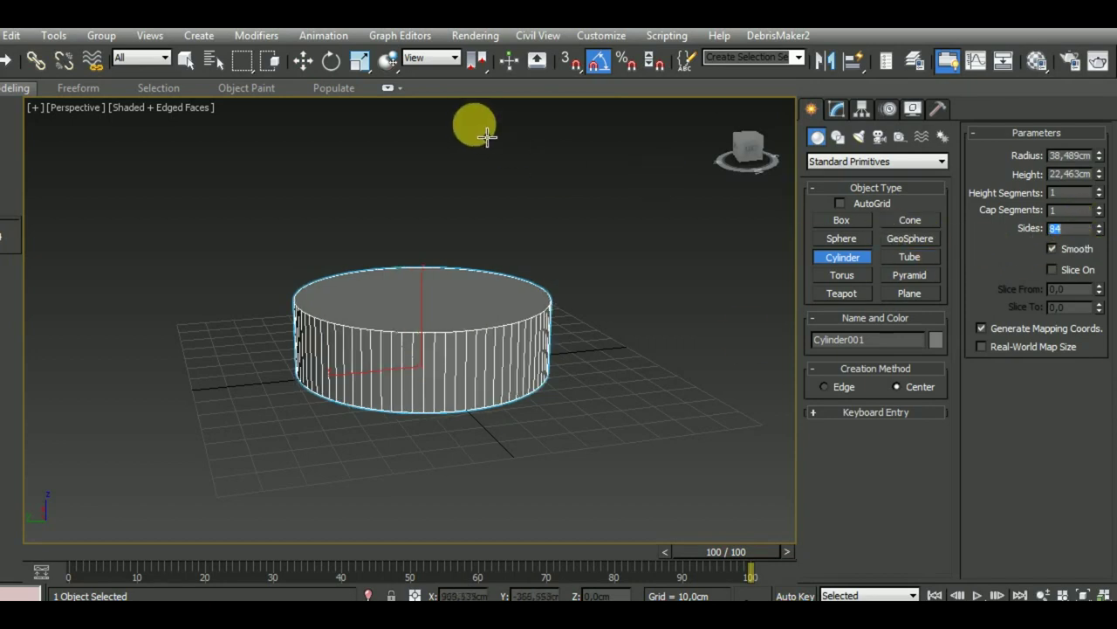
middle_drag(594, 280, 554, 287)
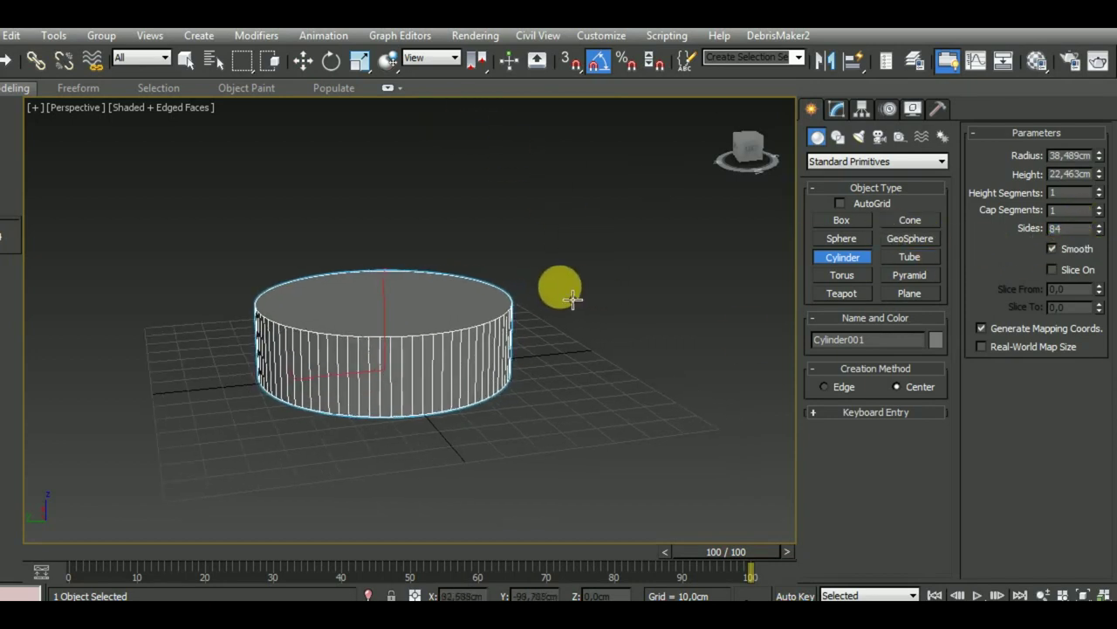
key(m)
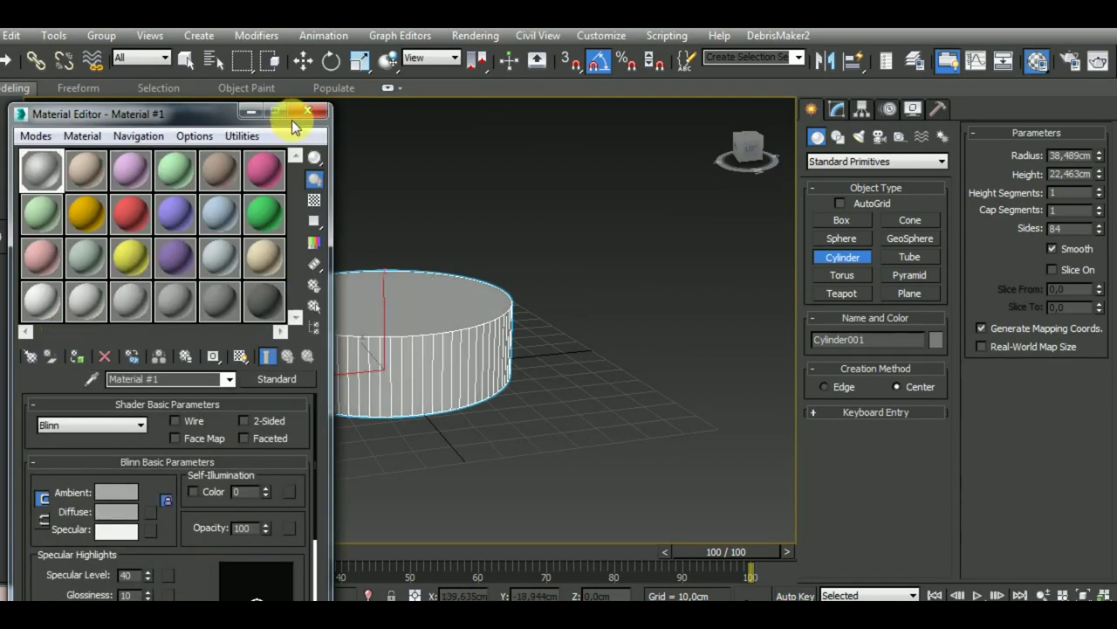
click(308, 110)
middle_drag(504, 305, 583, 386)
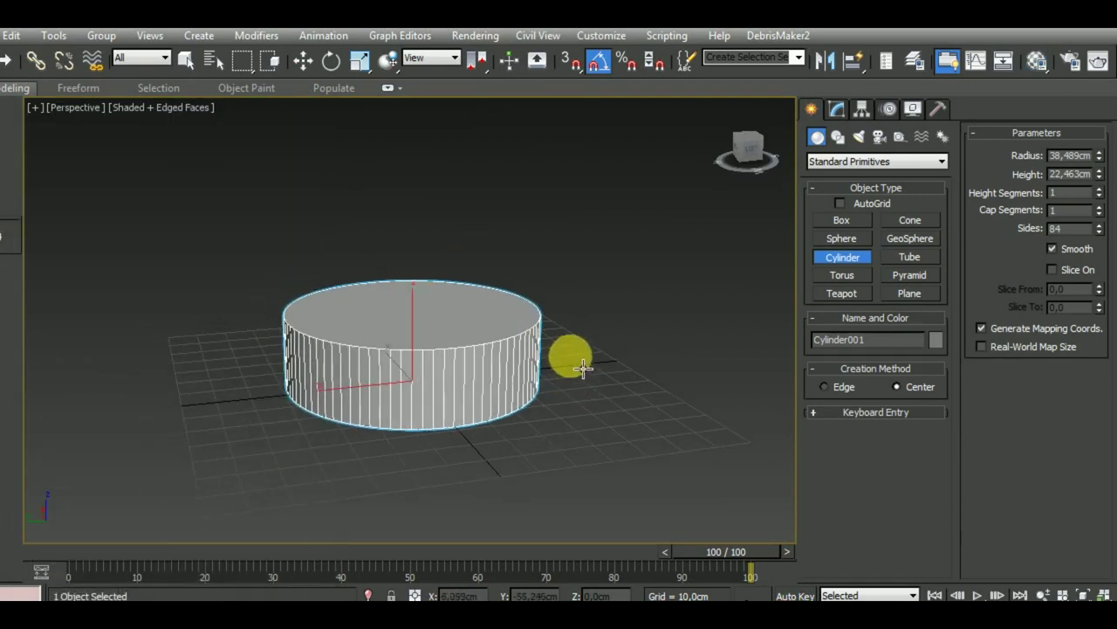
click(838, 108)
Convert the cylinder to Editable Poly and delete its top and bottom cap polygons.
right_click(891, 310)
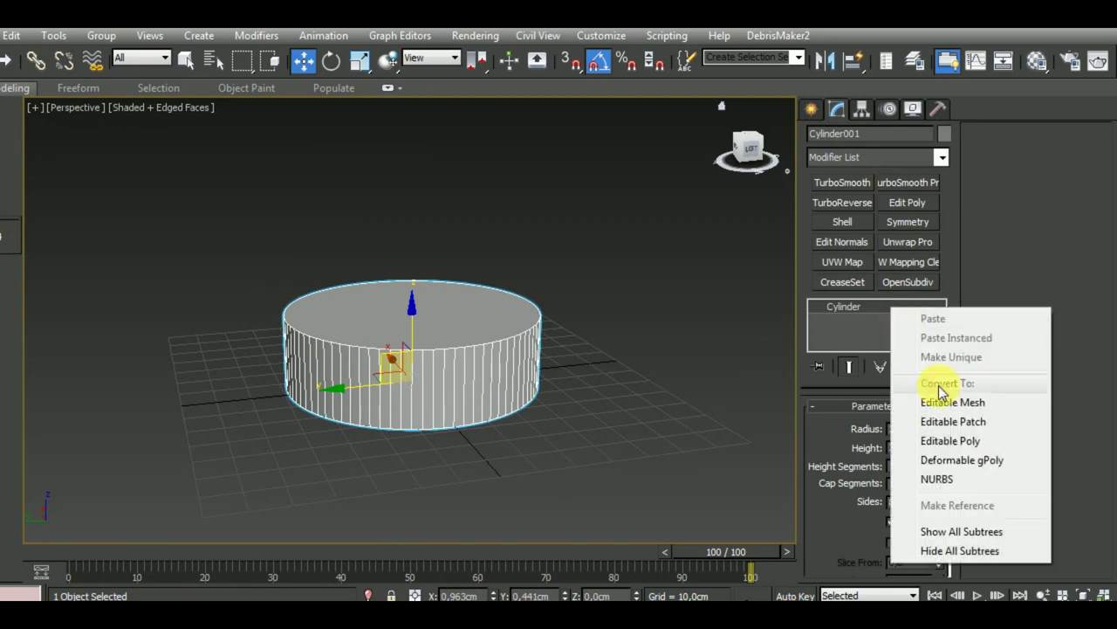
click(964, 441)
click(895, 426)
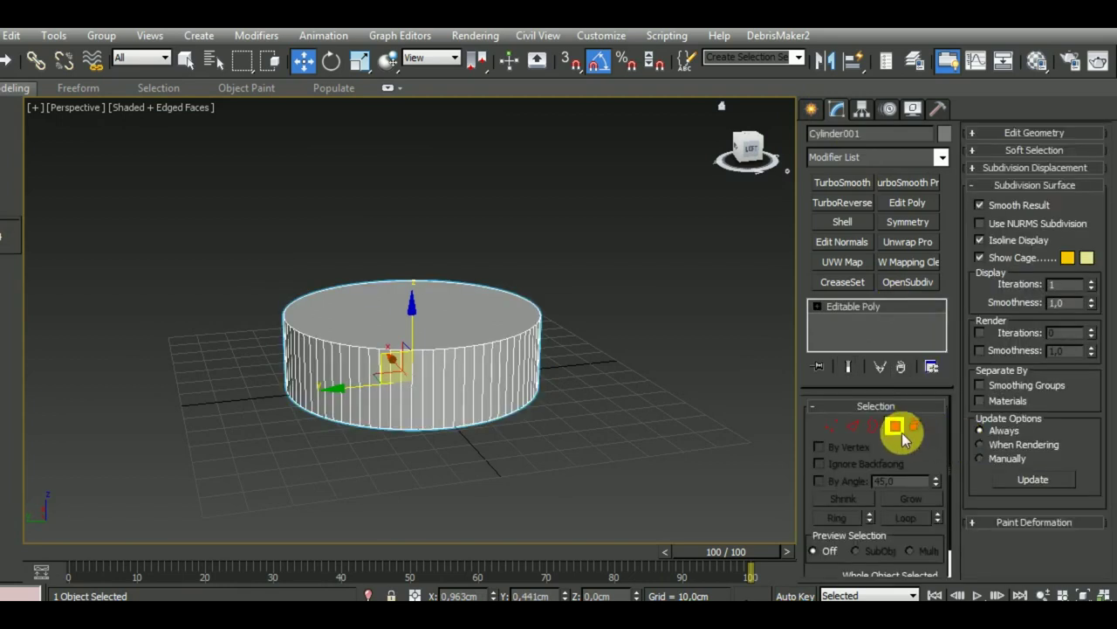
click(487, 322)
mouse_move(553, 393)
alt+middle_down()
mouse_move(498, 379)
mouse_move(630, 415)
mouse_move(620, 416)
alt+middle_up()
ctrl+click(479, 387)
key(Delete)
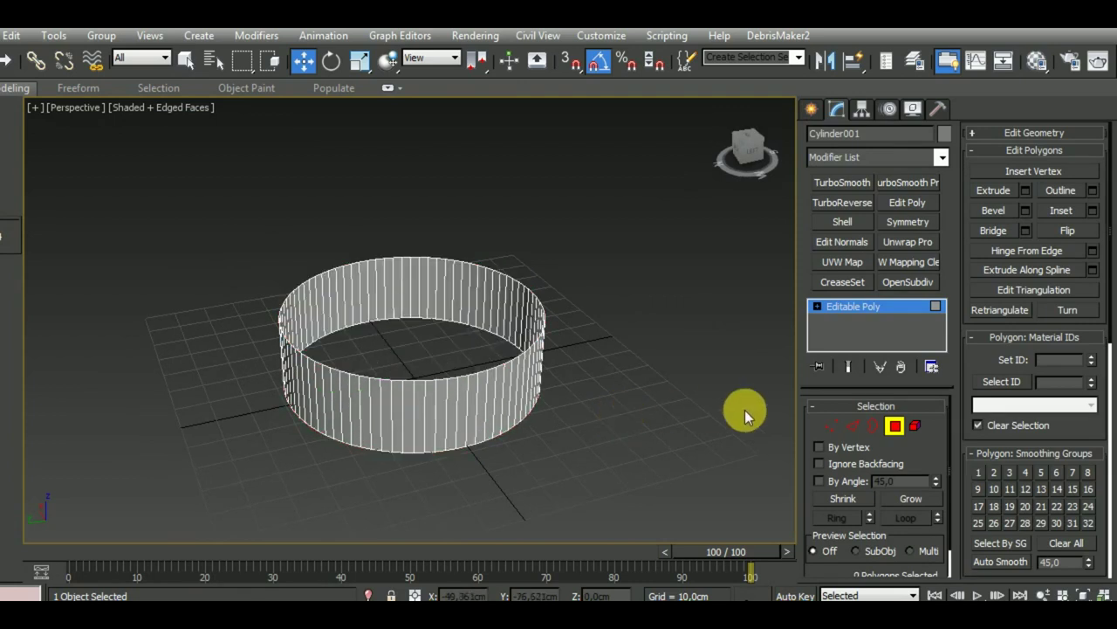
Select the ring of vertical edges and try a middle connecting loop, then cancel it.
click(852, 425)
shift+click(447, 424)
key(ctrl+shift+e)
click(471, 405)
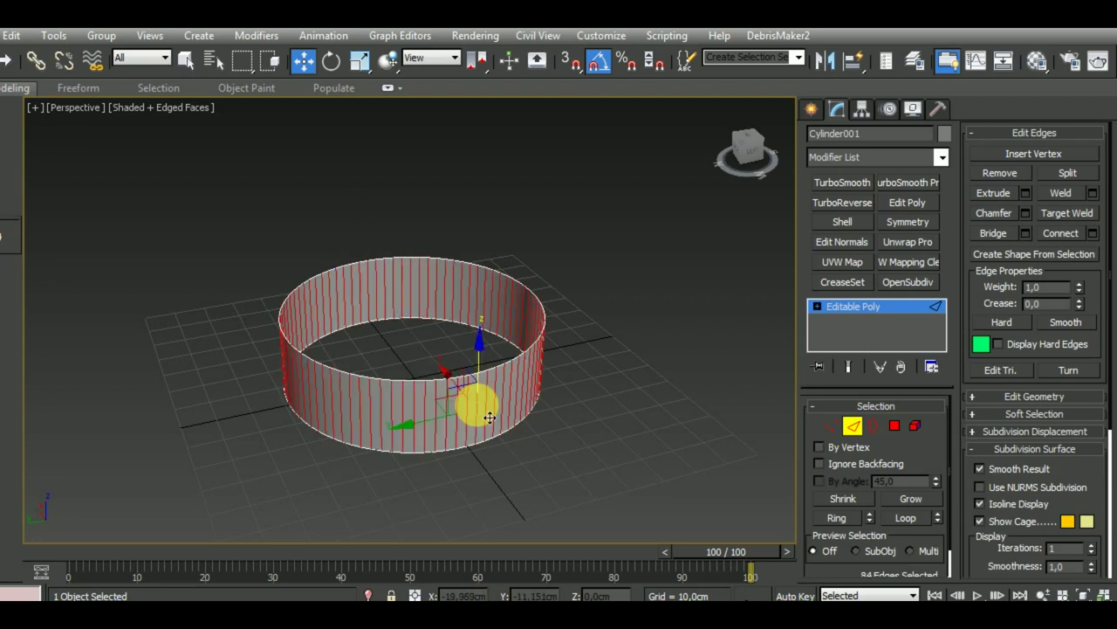
Apply the Edgedirection pattern from Generate Topology to the ring's walls.
click(17, 88)
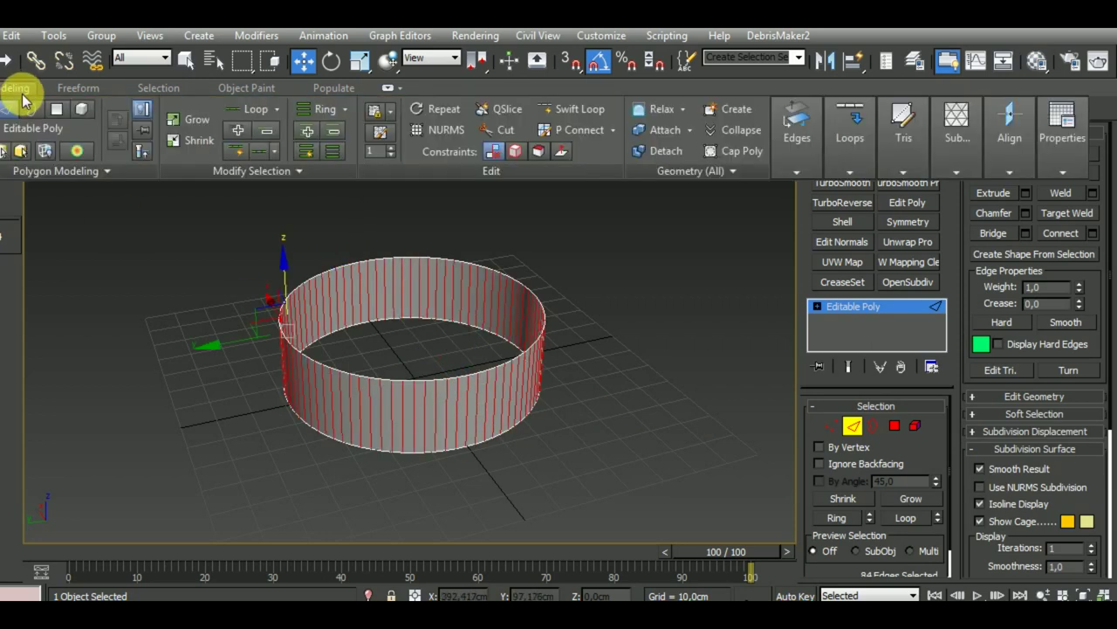
click(92, 173)
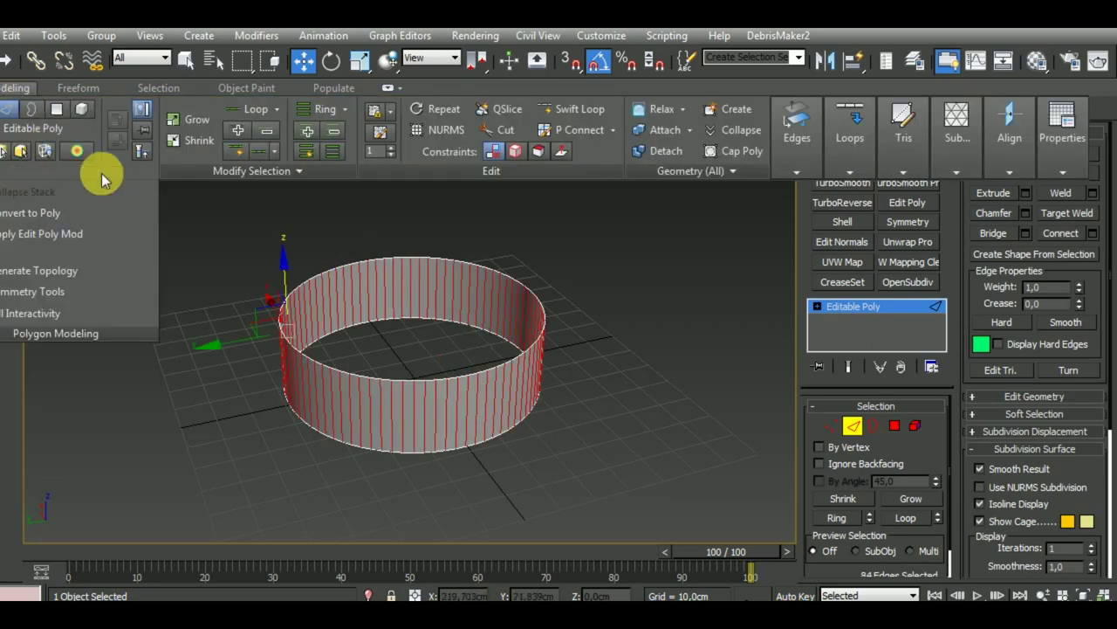
click(57, 270)
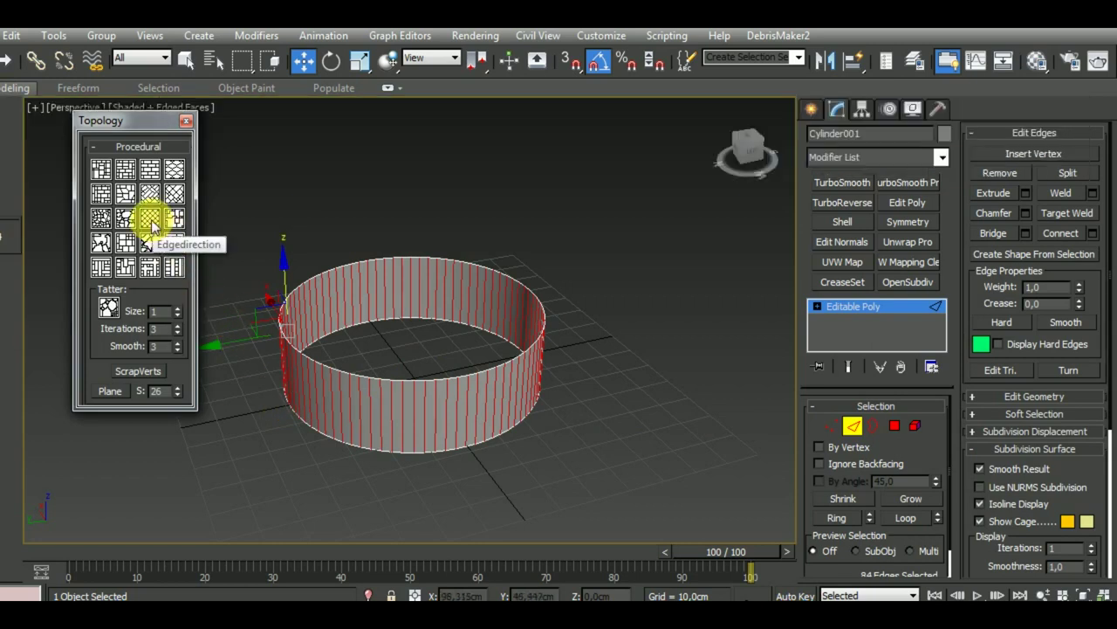
click(150, 219)
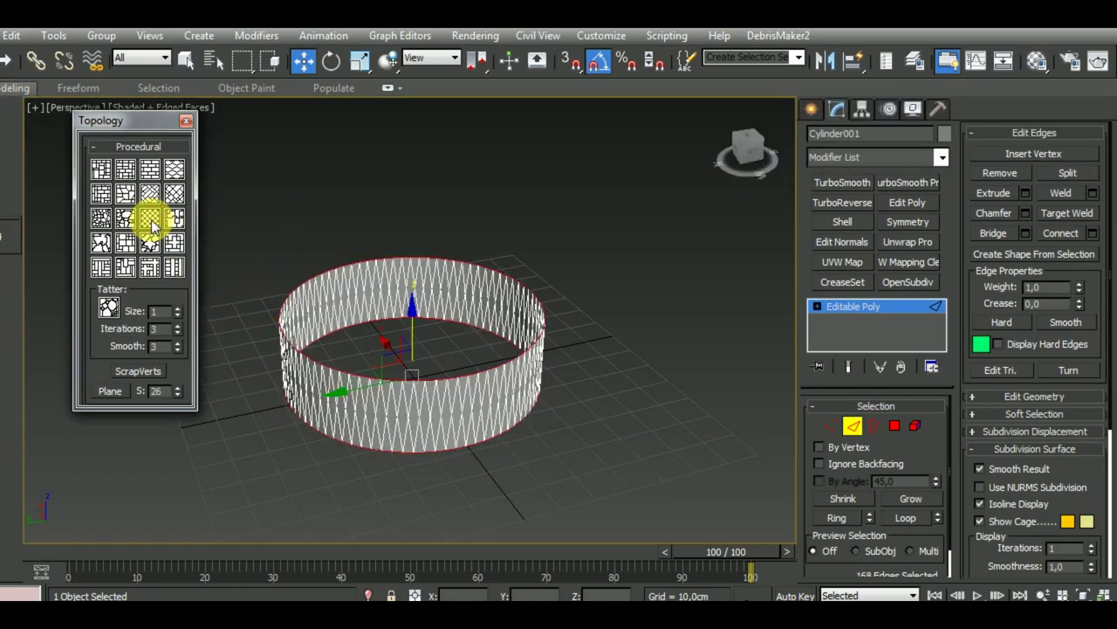
click(186, 124)
In the front view, select the first group of unwanted zigzag diagonal edges.
key(f)
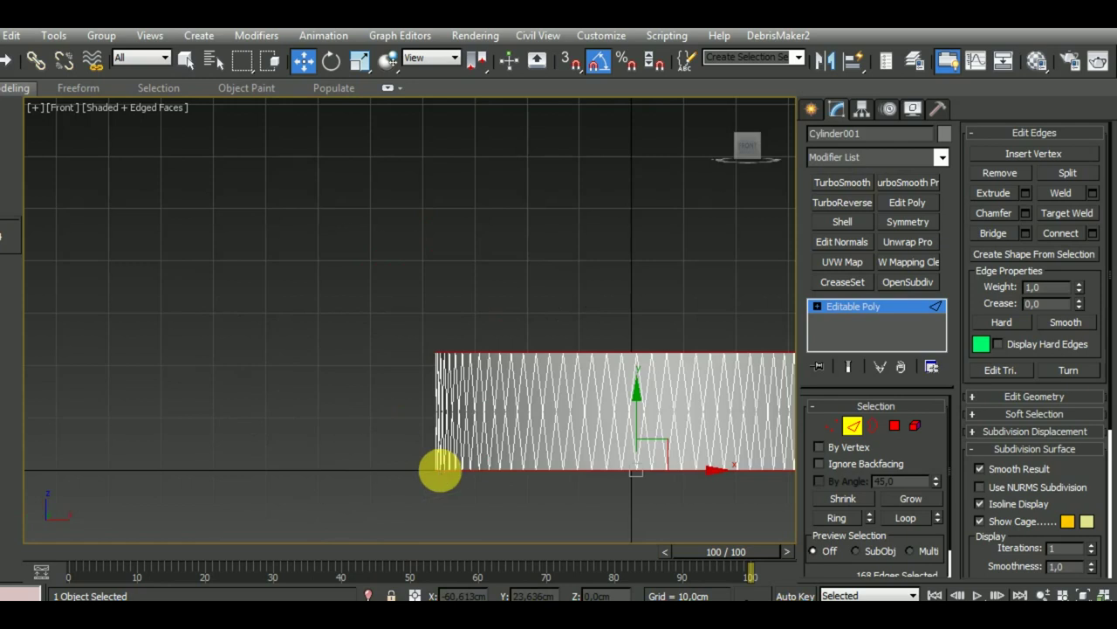
middle_drag(439, 470, 324, 428)
scroll(426, 354, up, 3)
click(386, 343)
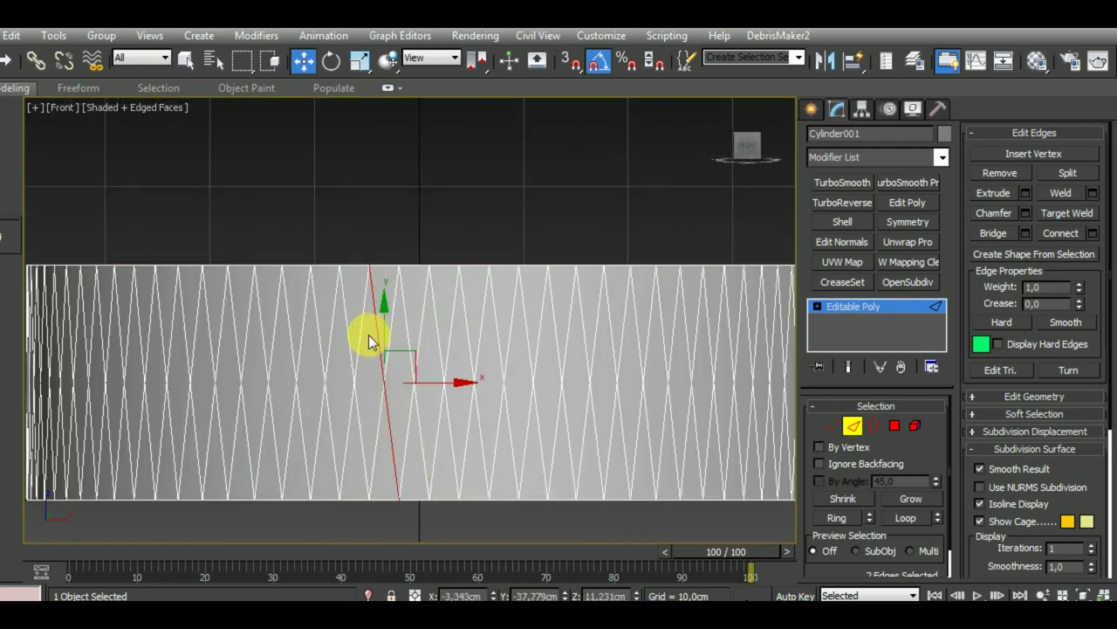
click(404, 406)
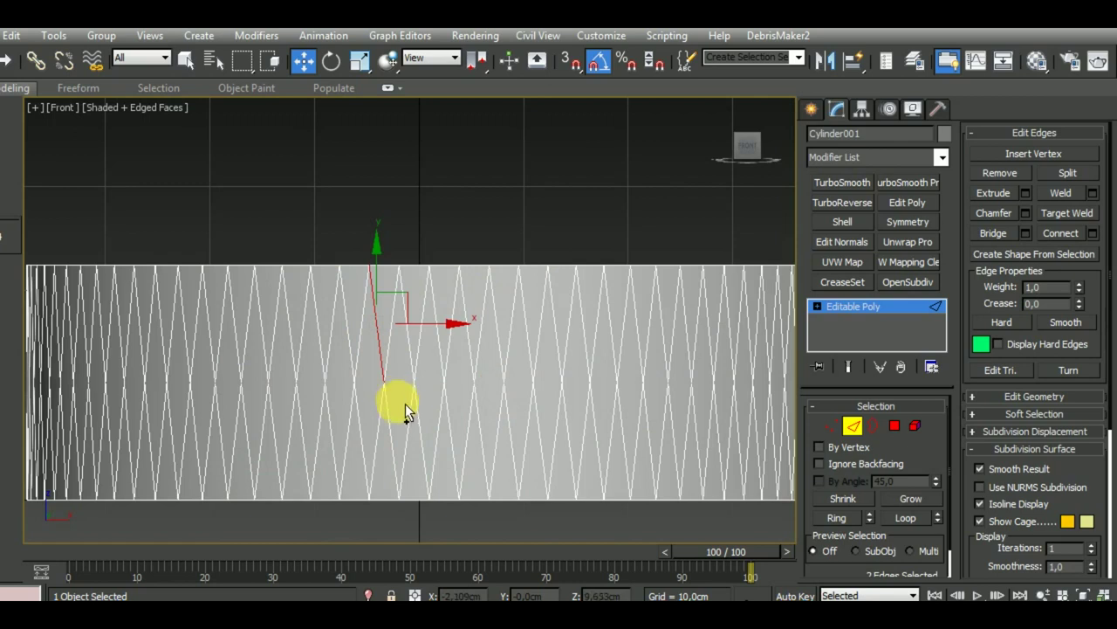
ctrl+click(393, 449)
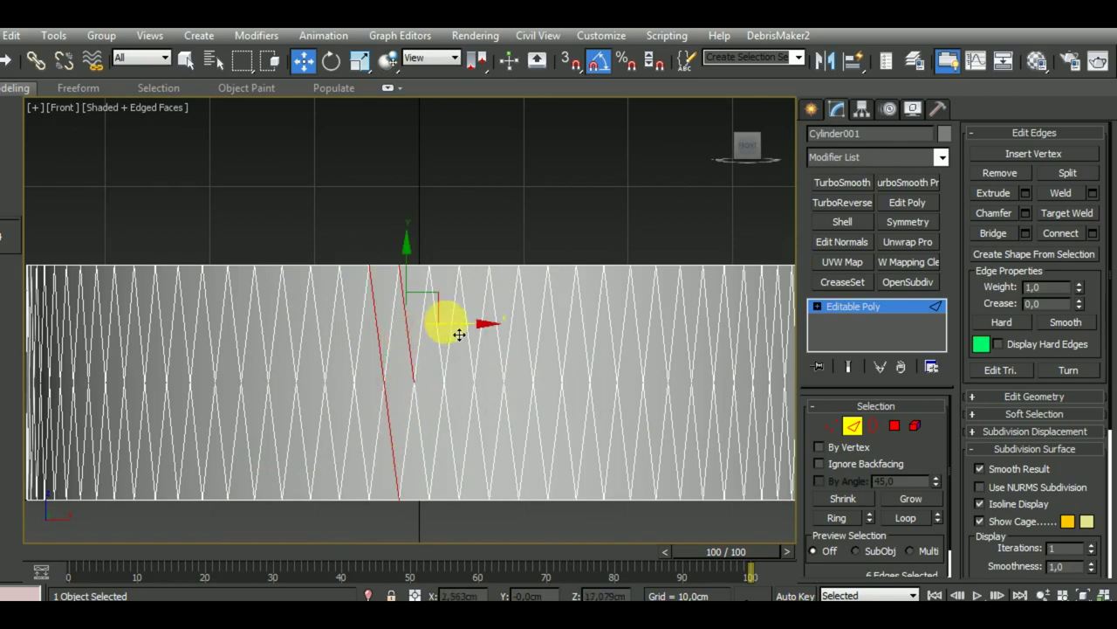
ctrl+click(458, 356)
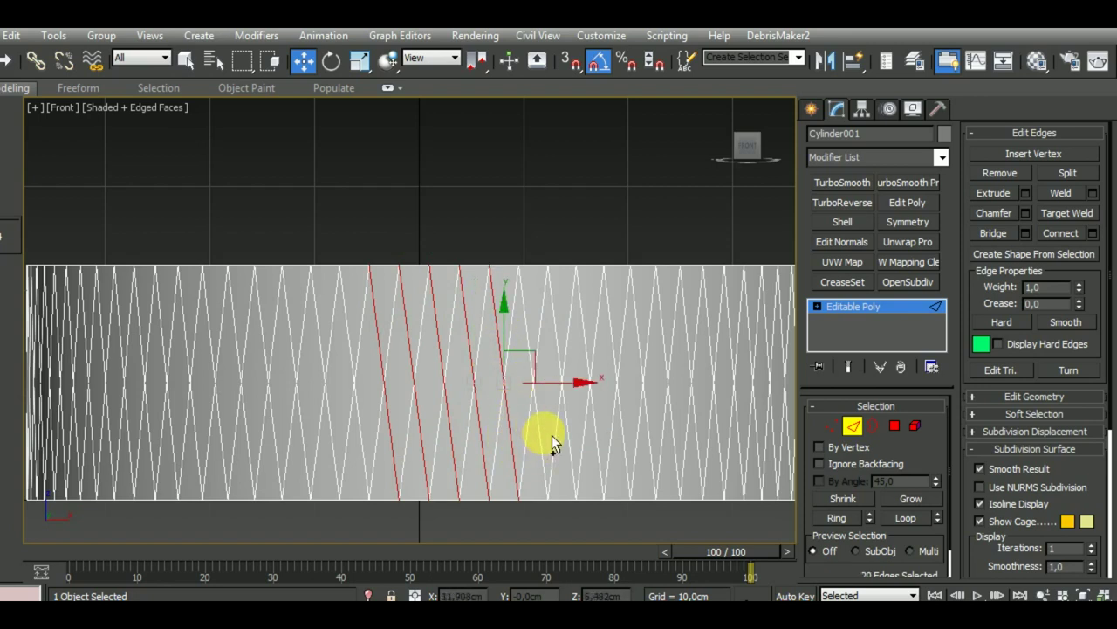
ctrl+click(534, 378)
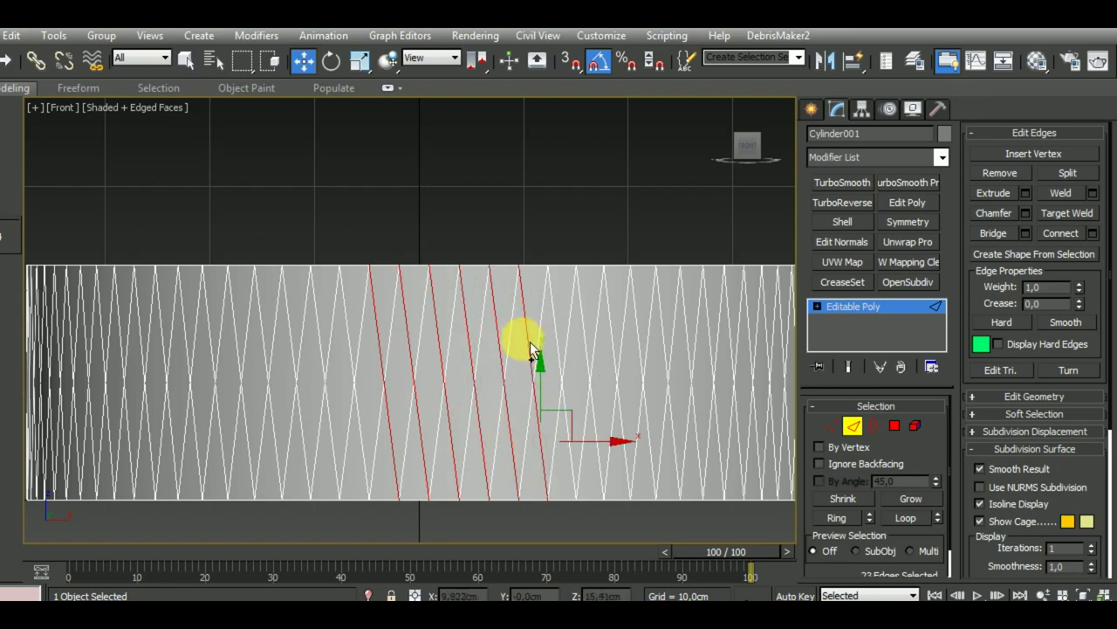
ctrl+click(531, 347)
scroll(531, 349, down, 4)
mouse_move(619, 387)
alt+middle_down()
mouse_move(378, 419)
mouse_move(549, 393)
alt+middle_up()
scroll(446, 363, up, 4)
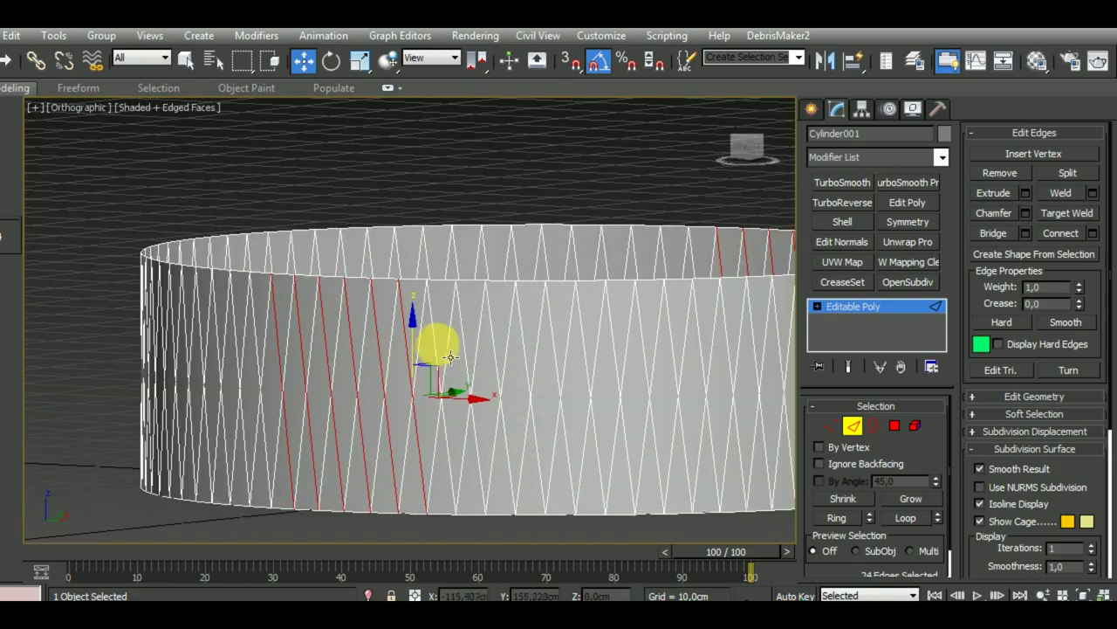
Select the remaining unwanted diagonals around the ring and remove them.
ctrl+click(476, 445)
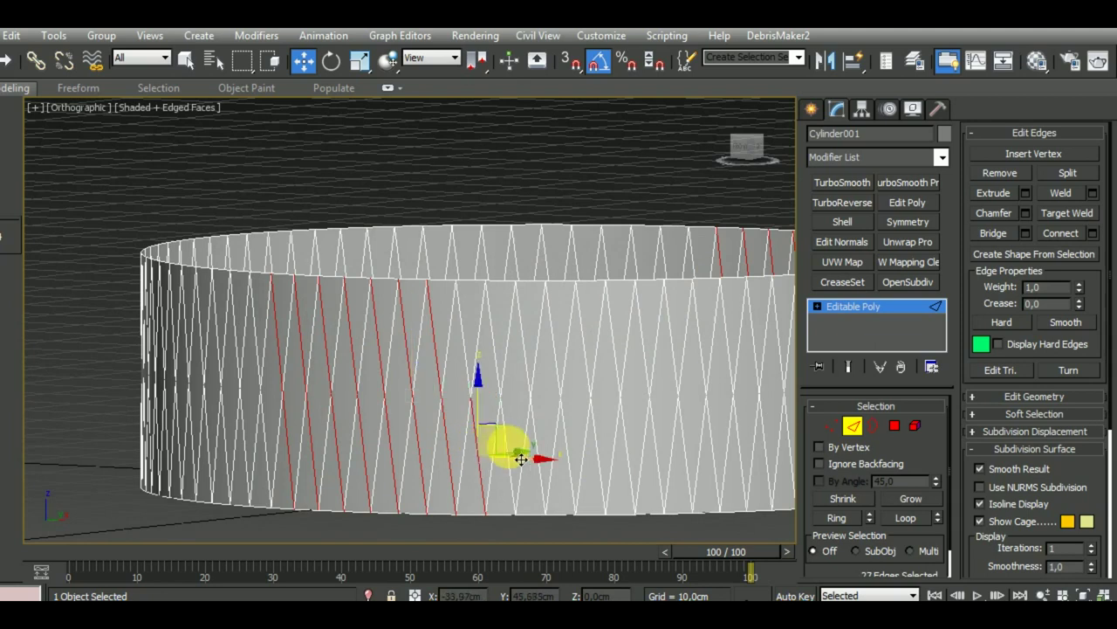
ctrl+click(527, 371)
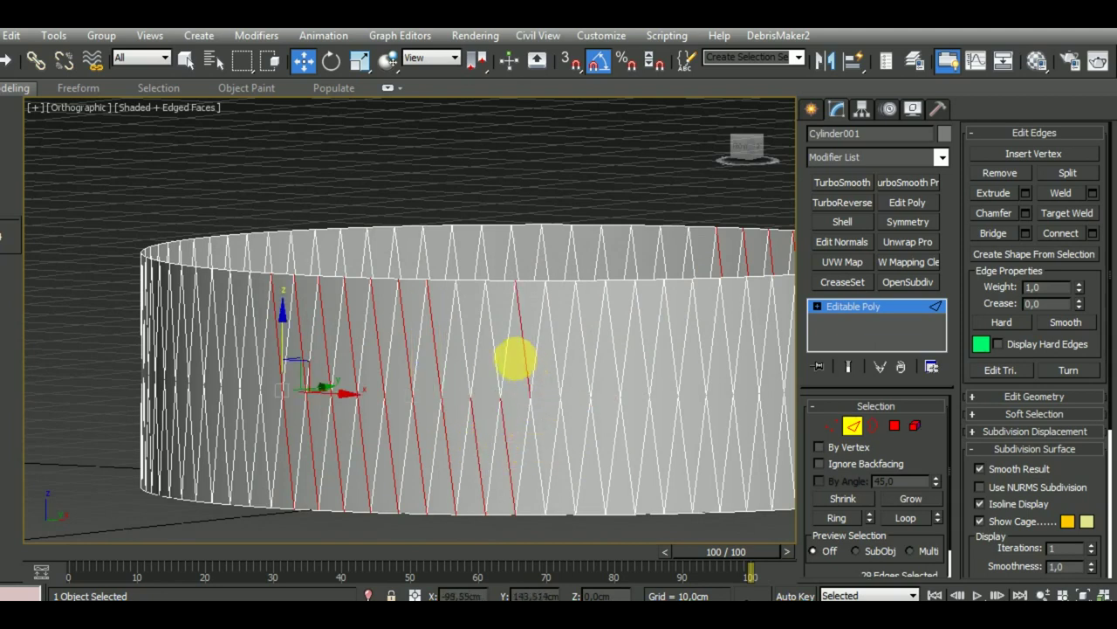
ctrl+click(598, 447)
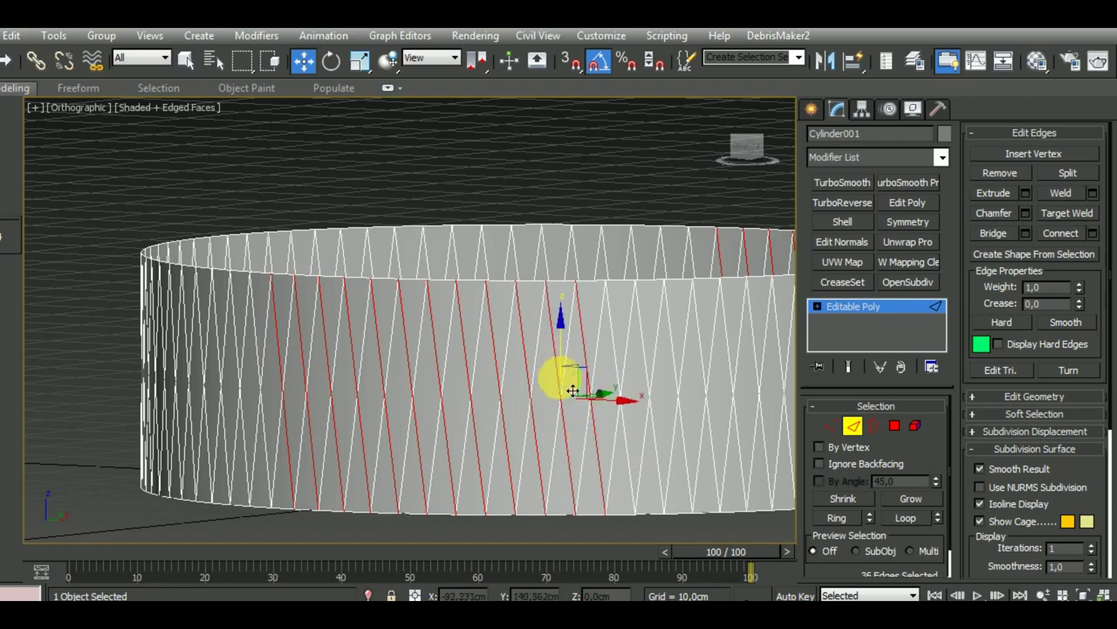
alt+middle_drag(553, 374, 461, 429)
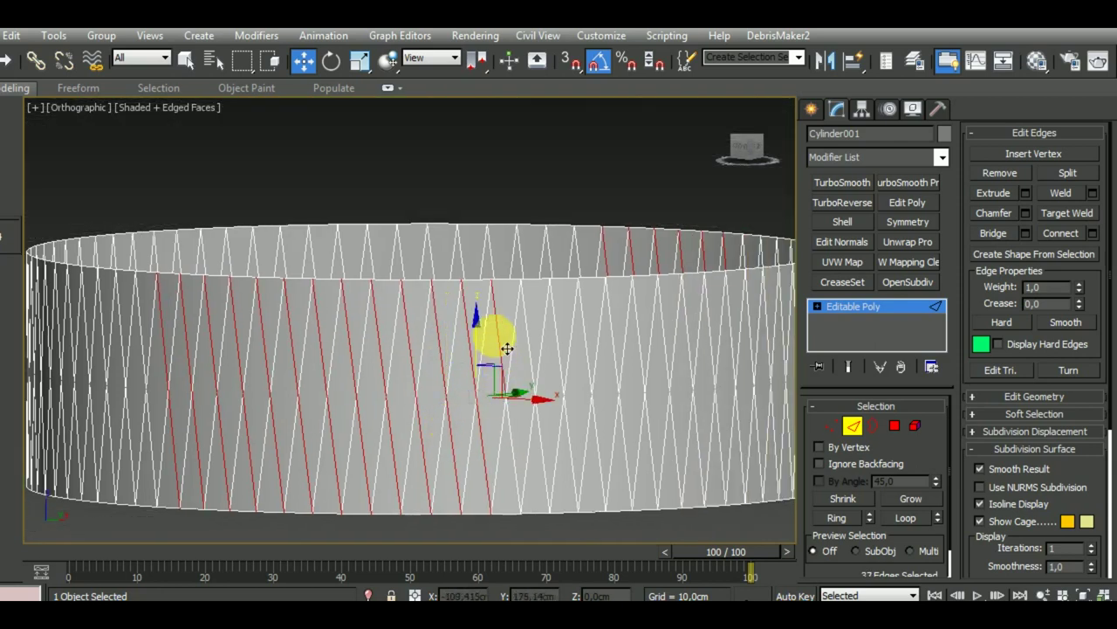
ctrl+click(512, 424)
alt+click(554, 440)
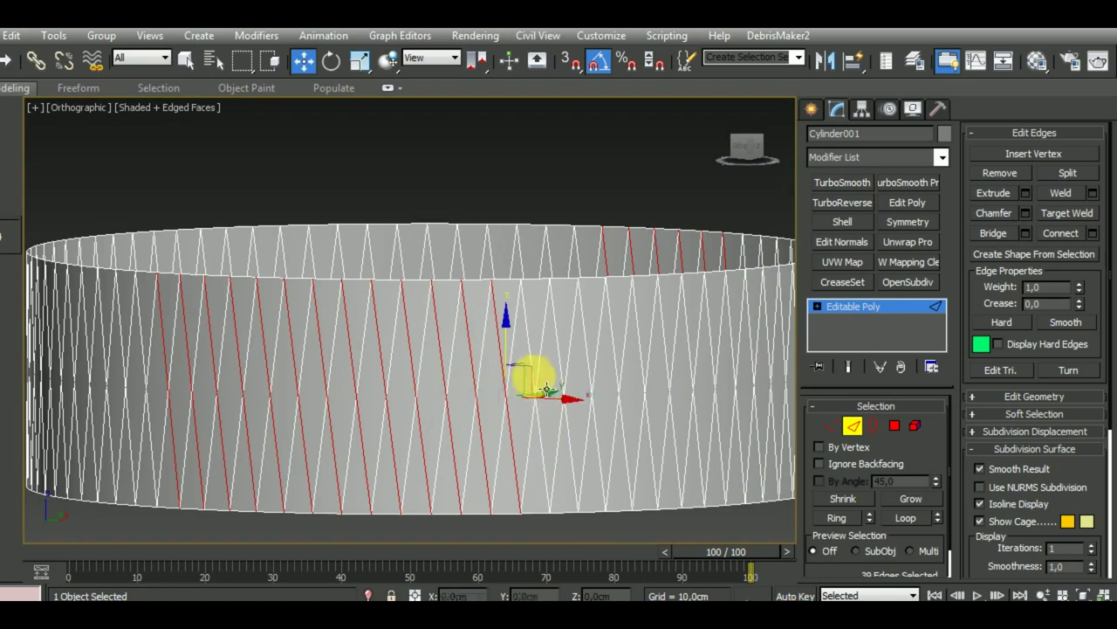
ctrl+click(563, 389)
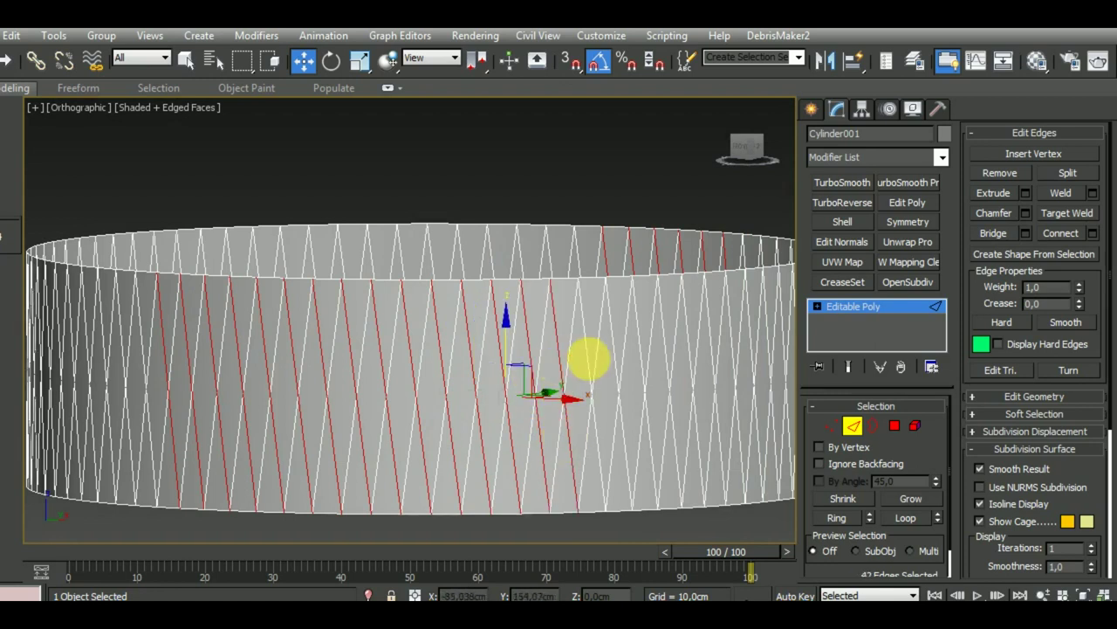
ctrl+click(611, 452)
scroll(611, 444, down, 5)
alt+middle_drag(524, 399, 471, 445)
click(372, 458)
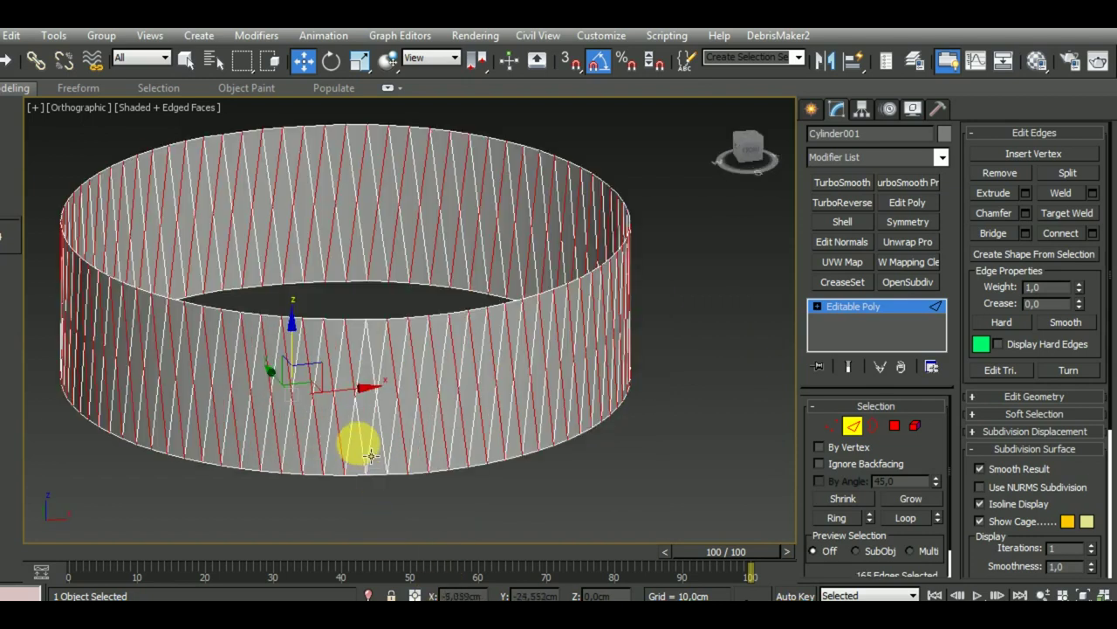
ctrl+click(379, 378)
ctrl+click(384, 428)
mouse_move(394, 444)
alt+middle_down()
mouse_move(424, 486)
mouse_move(441, 478)
alt+middle_up()
click(1004, 168)
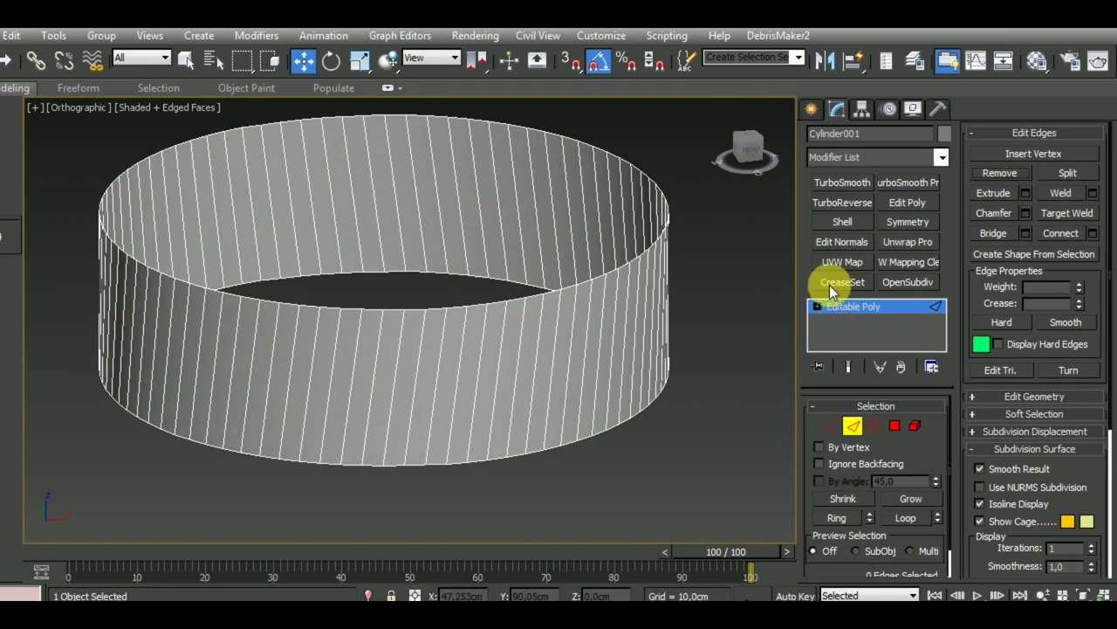
Box-select all the remaining slanted edges in the front view.
scroll(601, 358, down, 3)
key(f)
middle_drag(603, 355, 419, 273)
drag(171, 327, 693, 331)
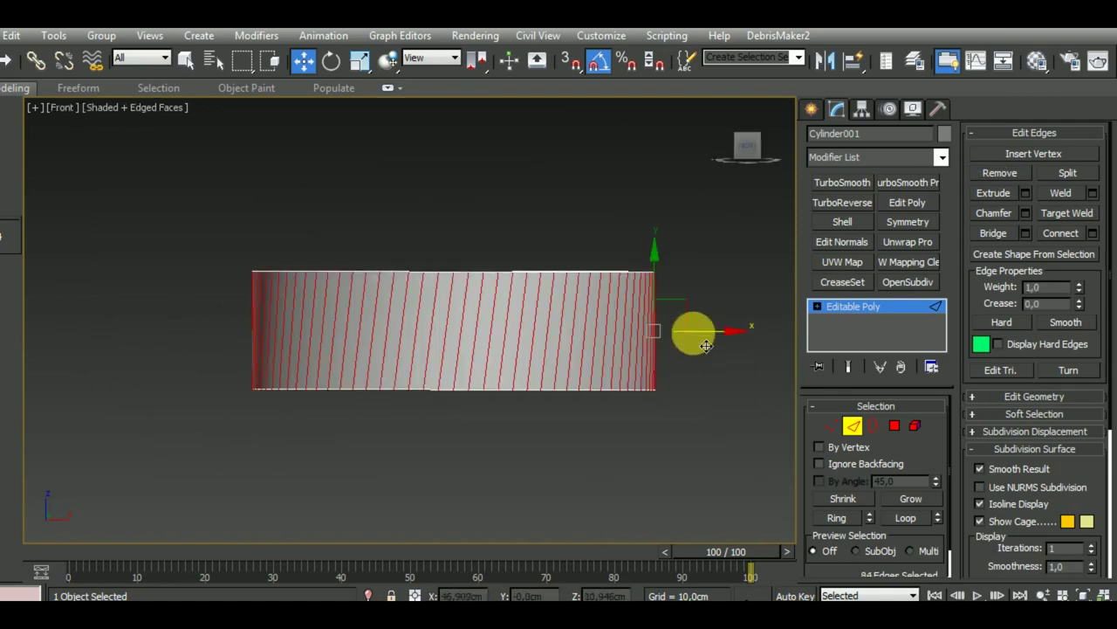
scroll(605, 304, up, 4)
scroll(606, 305, down, 4)
click(831, 425)
drag(126, 225, 729, 293)
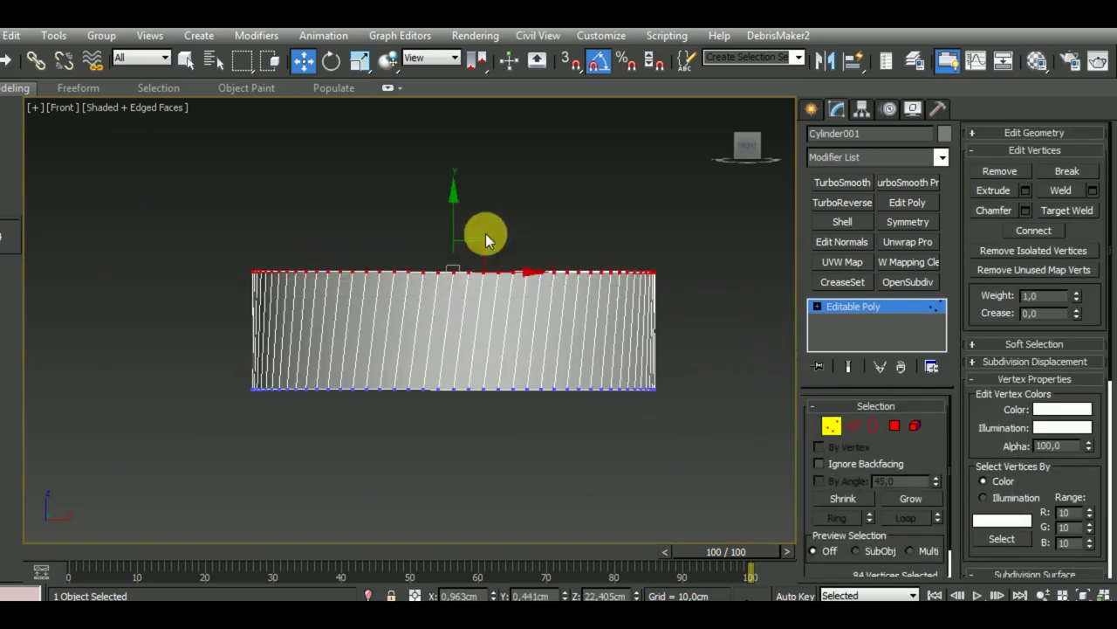
click(358, 63)
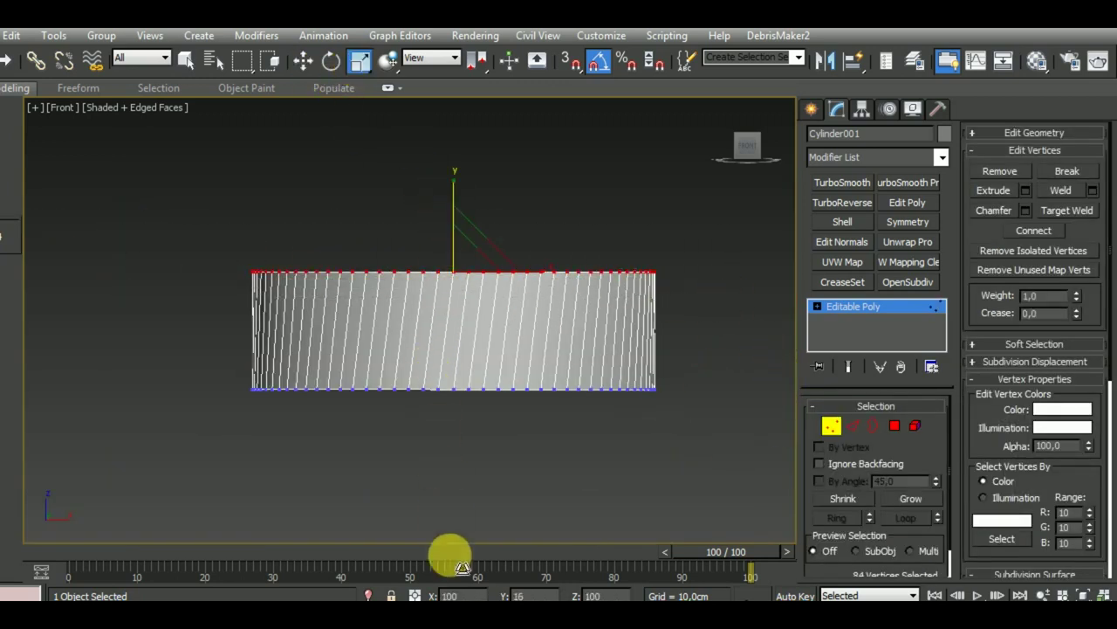
drag(751, 428, 187, 374)
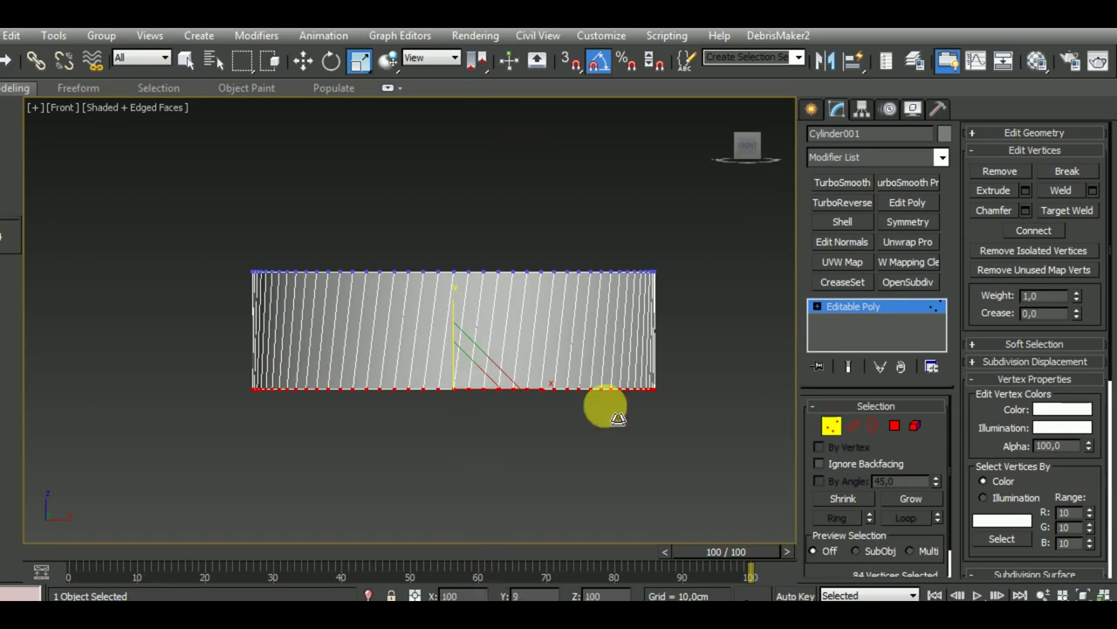
scroll(653, 387, up, 2)
scroll(661, 375, up, 2)
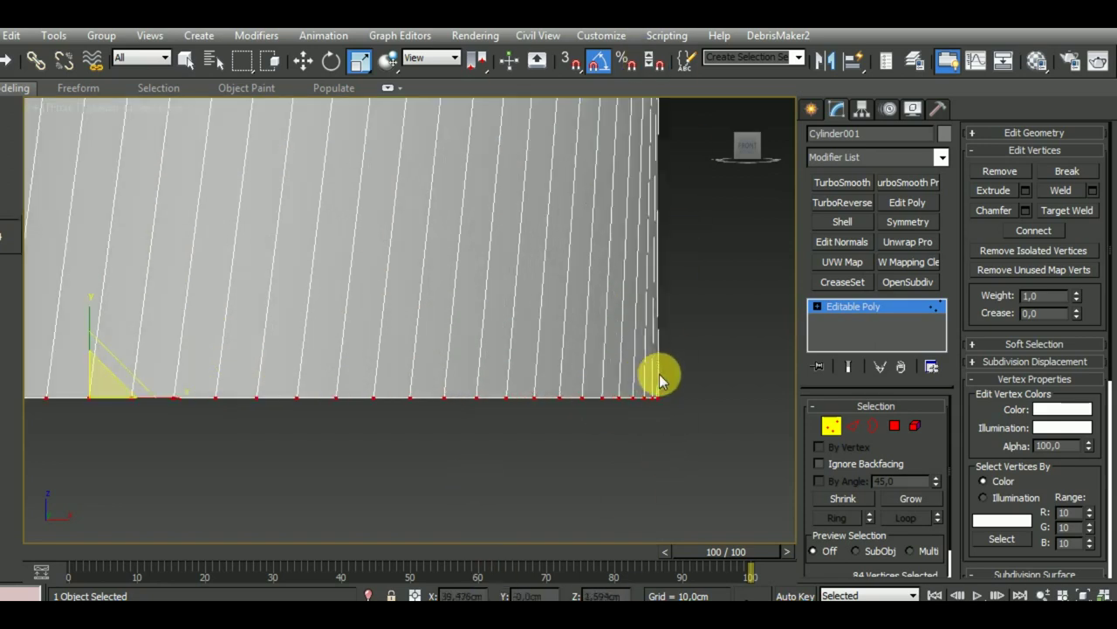
scroll(623, 353, down, 5)
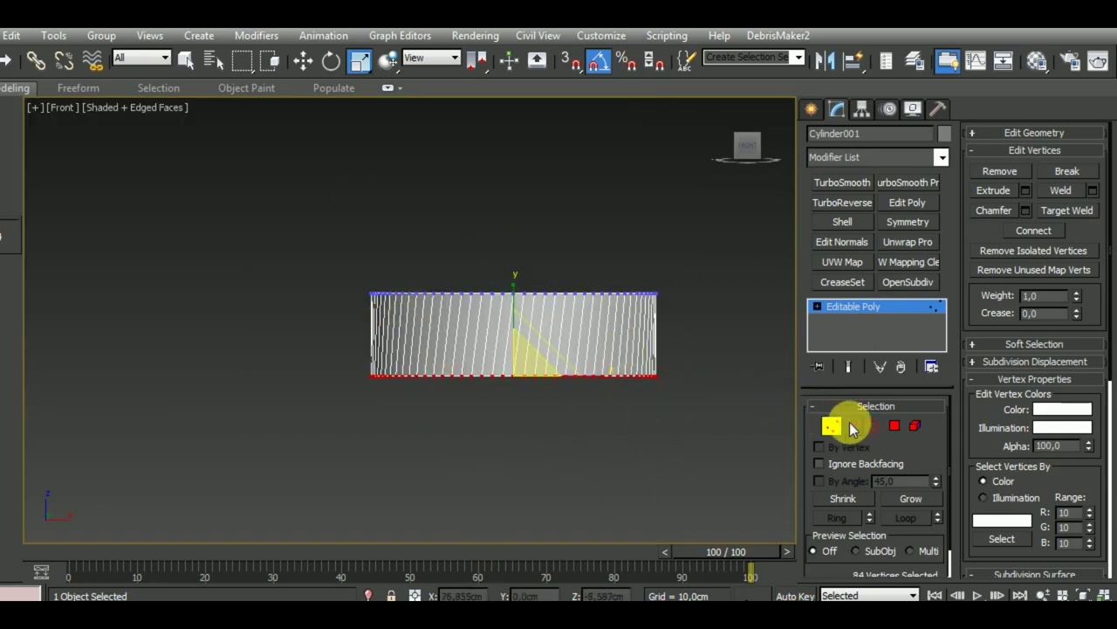
click(853, 426)
middle_drag(612, 423, 561, 425)
scroll(532, 368, up, 3)
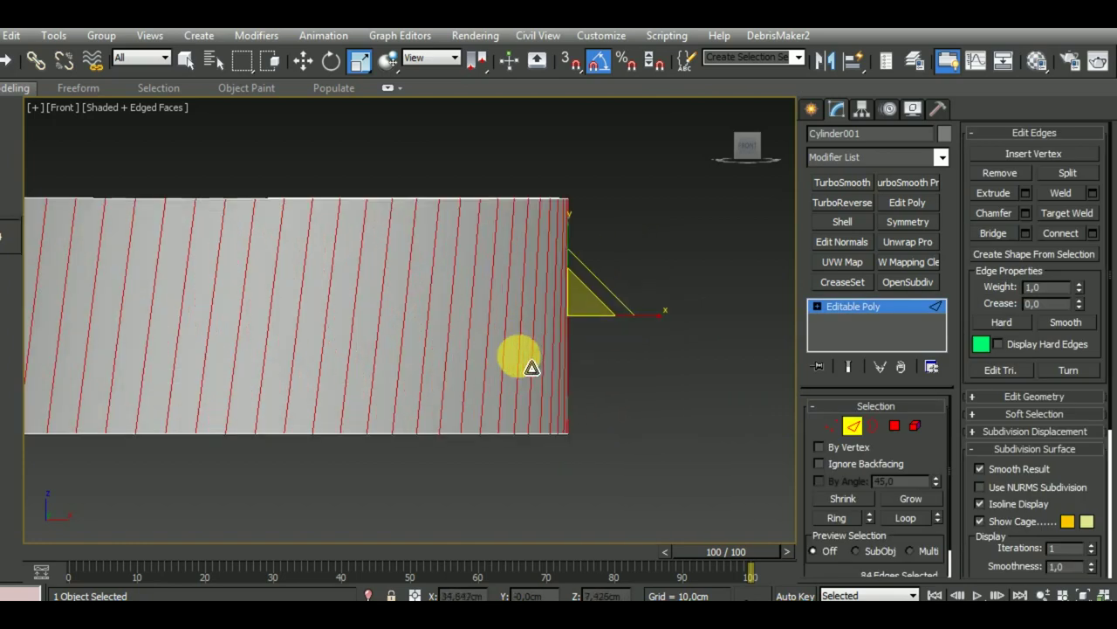
Chamfer the selected slanted edges by about 0.583 cm.
click(1026, 214)
drag(424, 359, 428, 358)
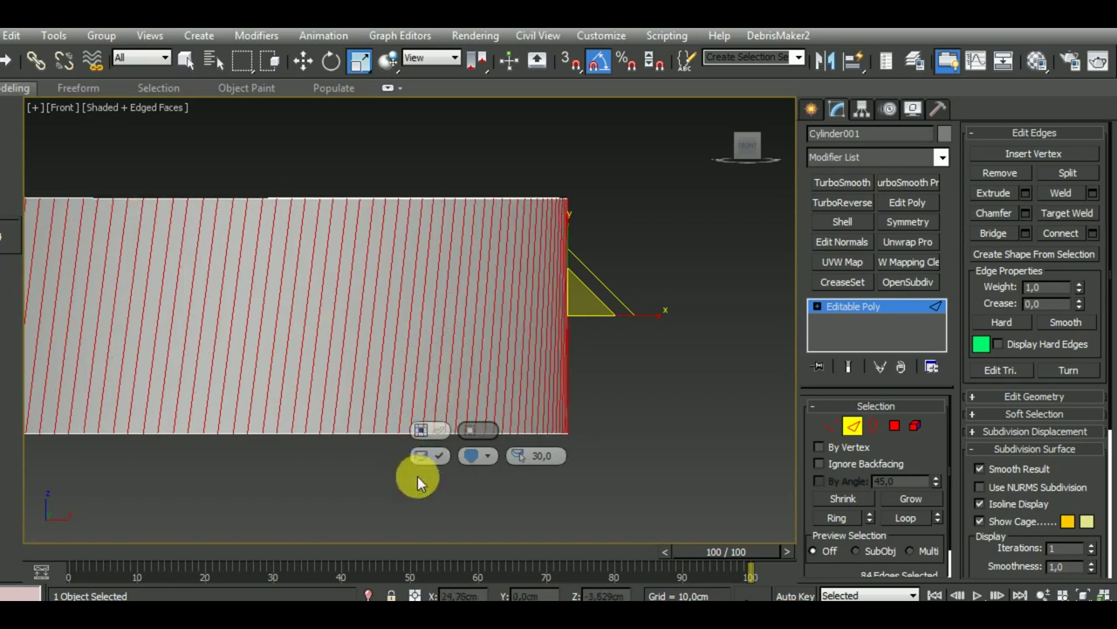
click(418, 480)
Pick four narrow chamfer strips as polygons and grow to all similar strips.
click(895, 426)
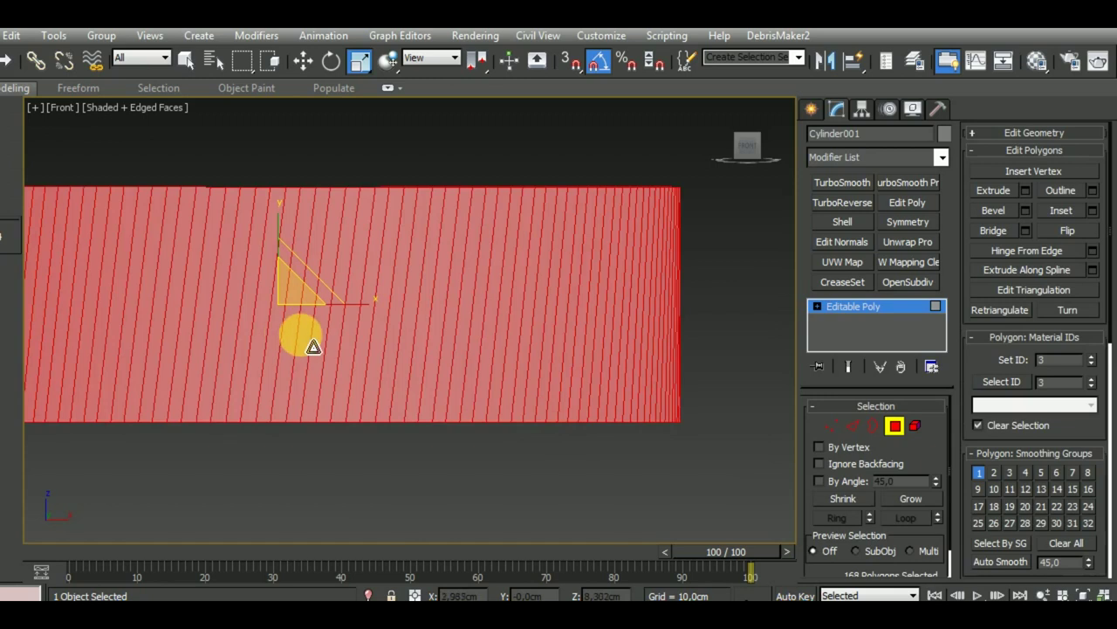
click(313, 336)
ctrl+click(337, 349)
ctrl+click(365, 348)
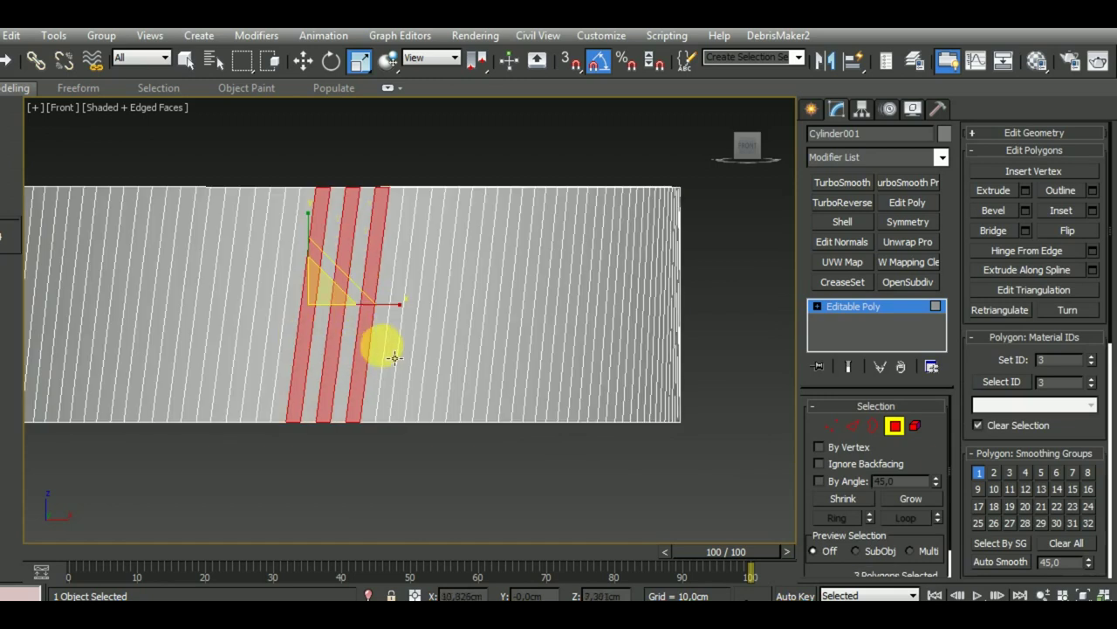
ctrl+click(394, 348)
click(15, 89)
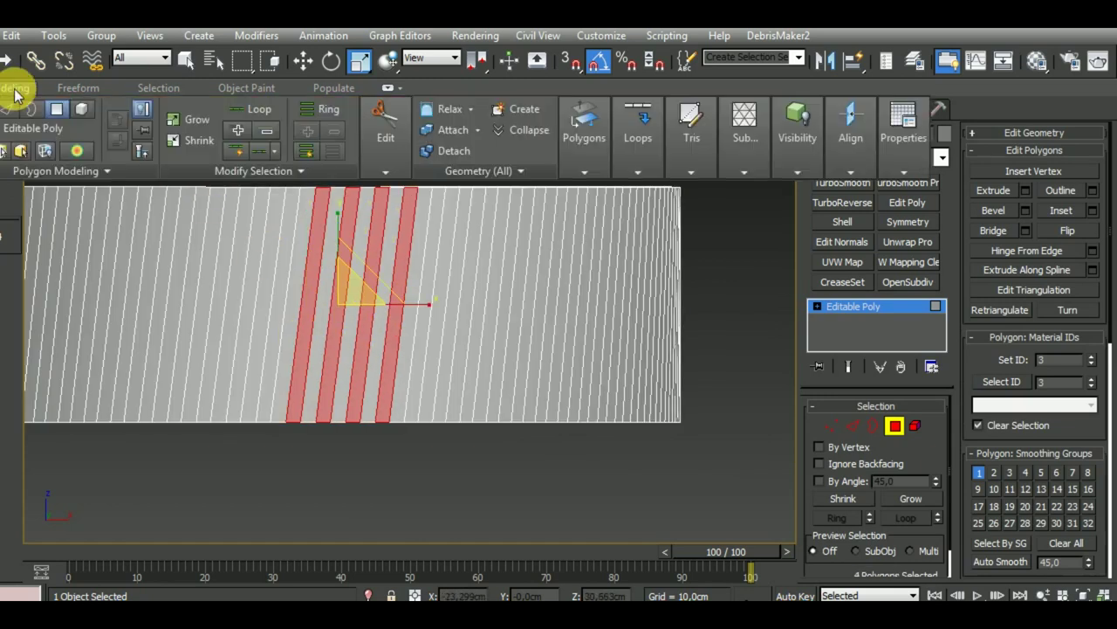
click(252, 170)
click(227, 211)
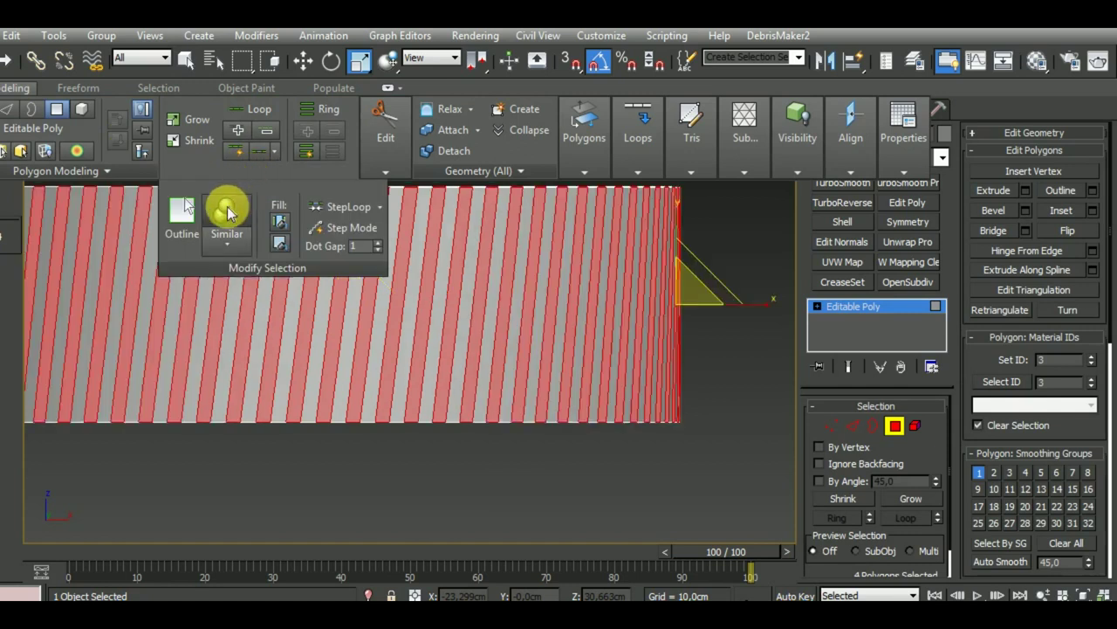
scroll(481, 446, down, 4)
Begin bevelling the strips with a 0 cm outline and adjust the bevel type.
mouse_move(482, 442)
alt+middle_down()
mouse_move(554, 509)
mouse_move(669, 463)
alt+middle_up()
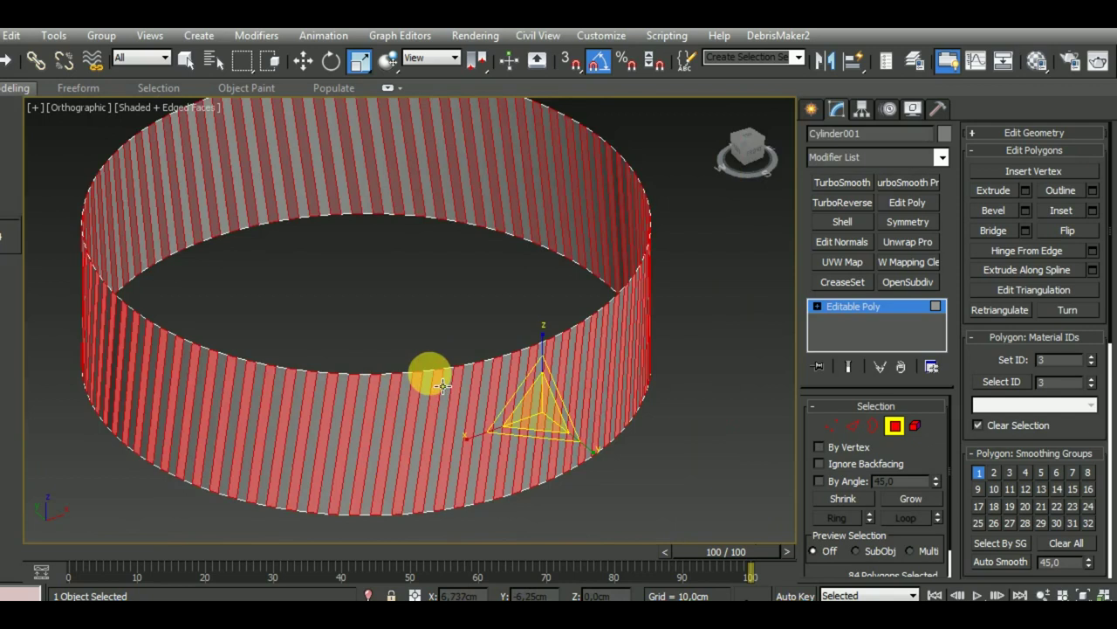
right_click(423, 381)
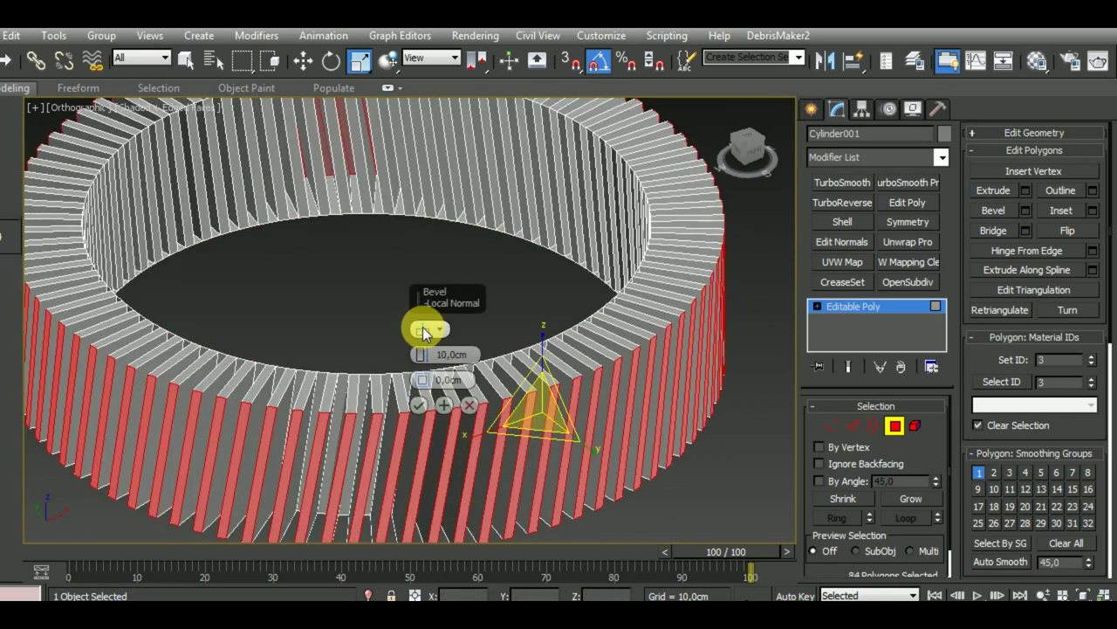
click(425, 331)
click(425, 331)
key(f)
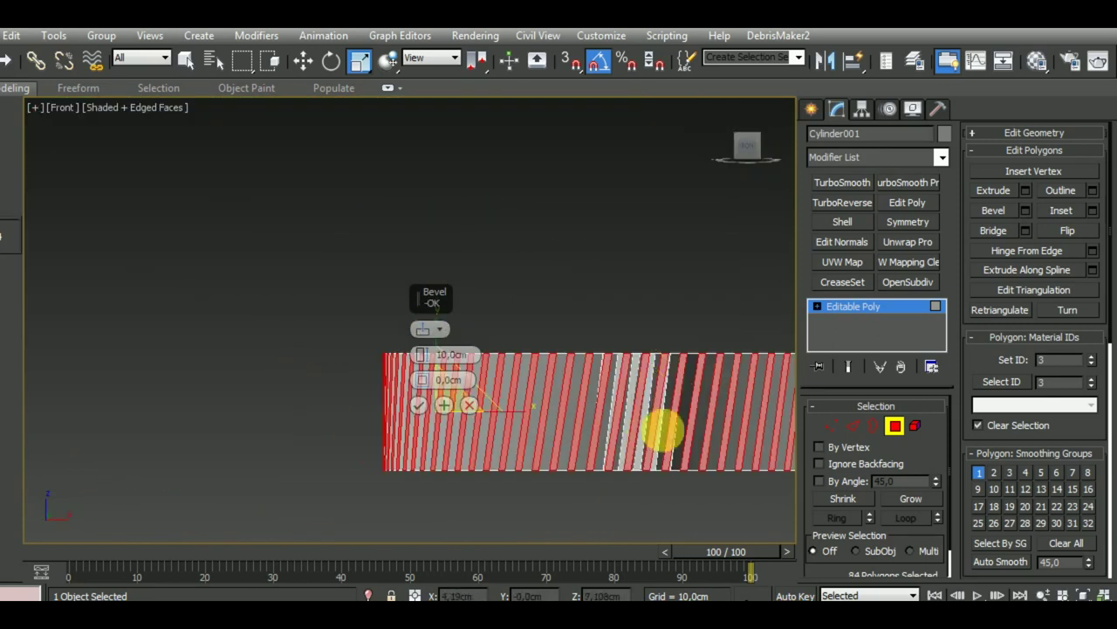
middle_drag(660, 429, 449, 424)
scroll(449, 424, up, 3)
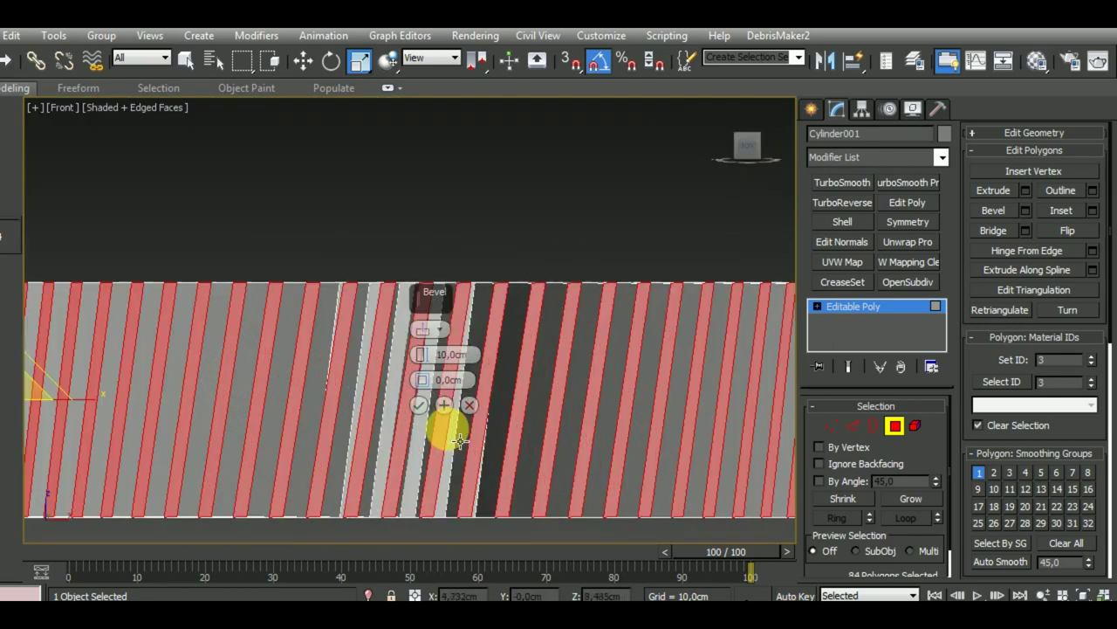
click(423, 339)
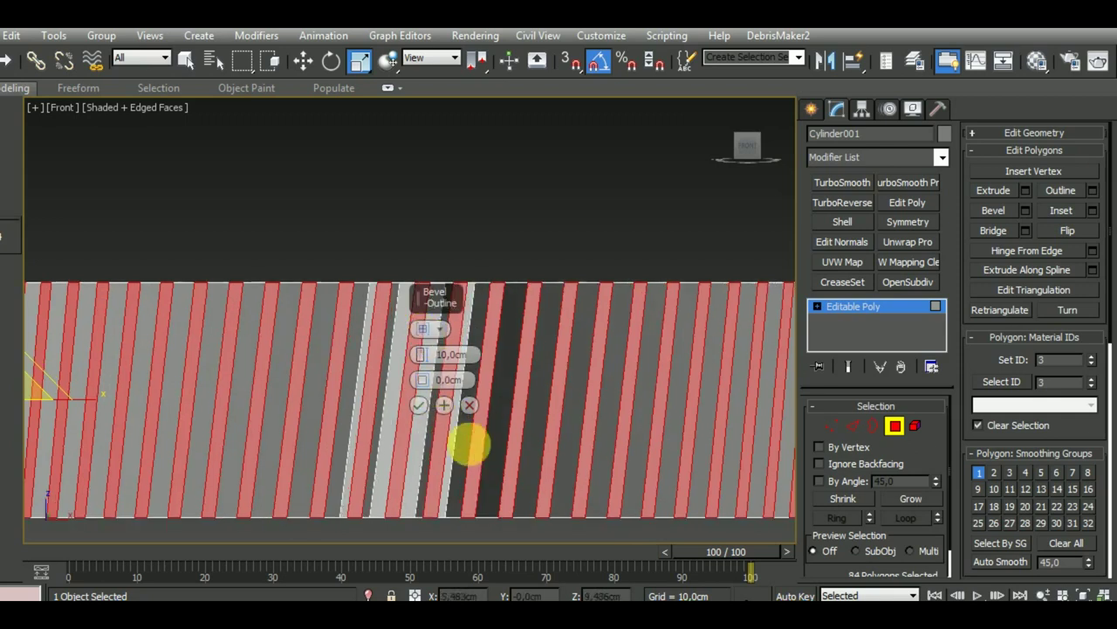
scroll(512, 467, down, 4)
alt+middle_drag(449, 451, 469, 534)
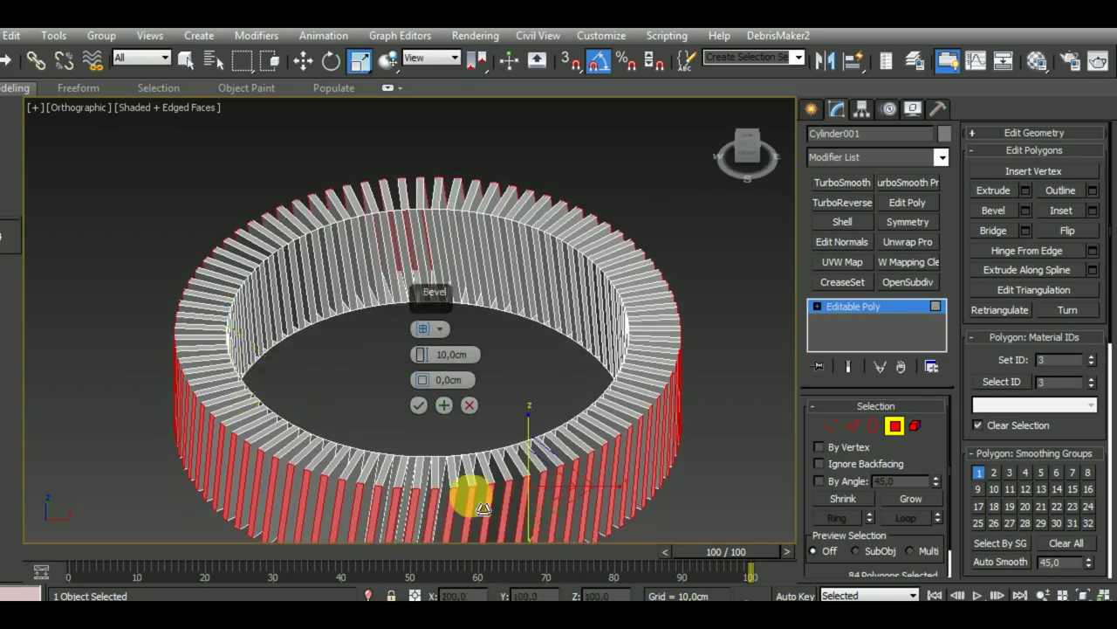
scroll(430, 389, up, 5)
Set the bevel height to 1.156 cm and confirm it.
drag(419, 360, 442, 460)
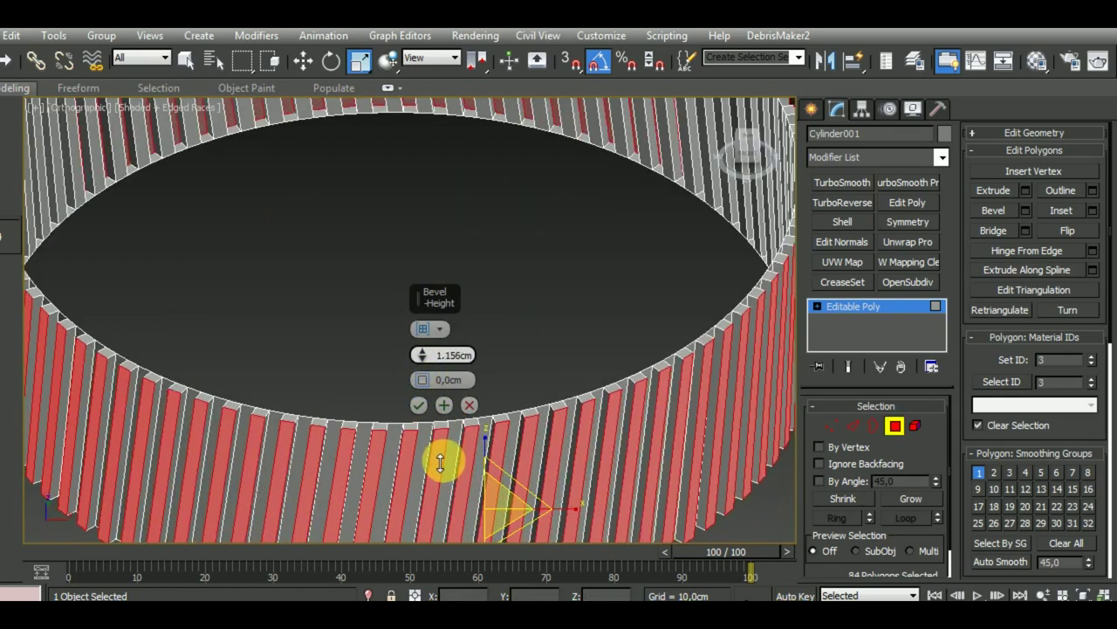
alt+middle_drag(379, 457, 365, 432)
scroll(364, 428, up, 3)
scroll(372, 416, down, 3)
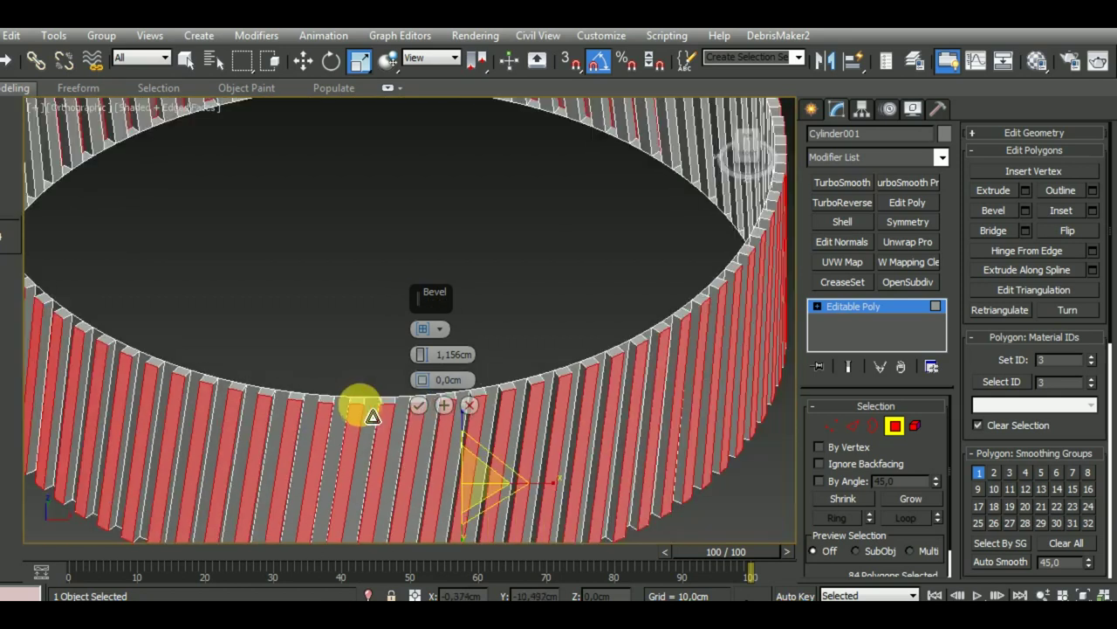
scroll(387, 385, up, 4)
click(420, 382)
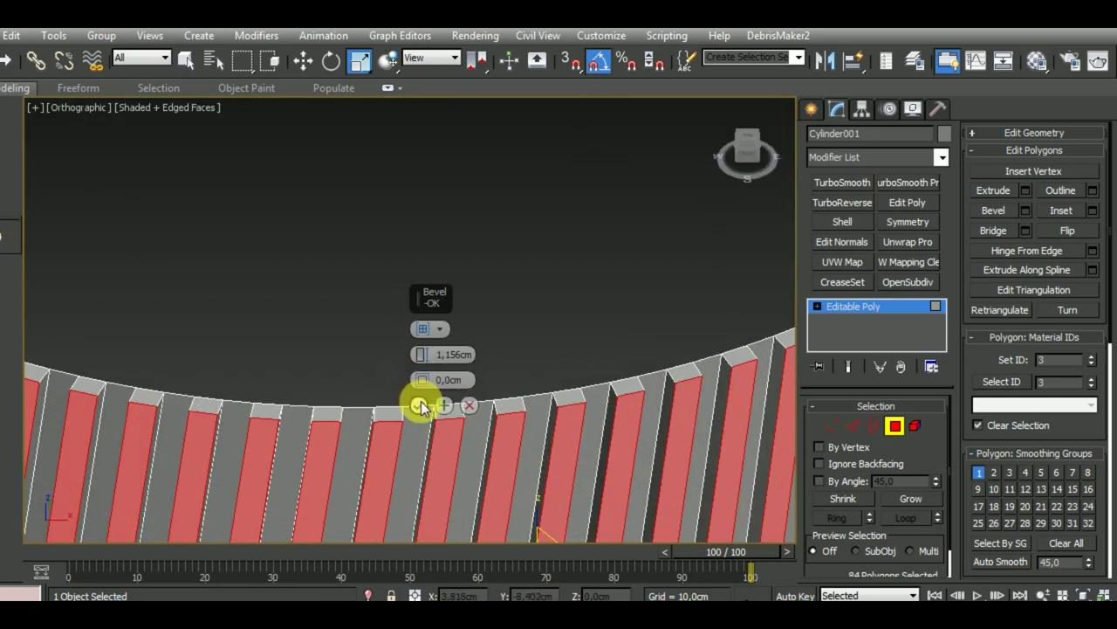
click(419, 405)
ctrl+click(867, 426)
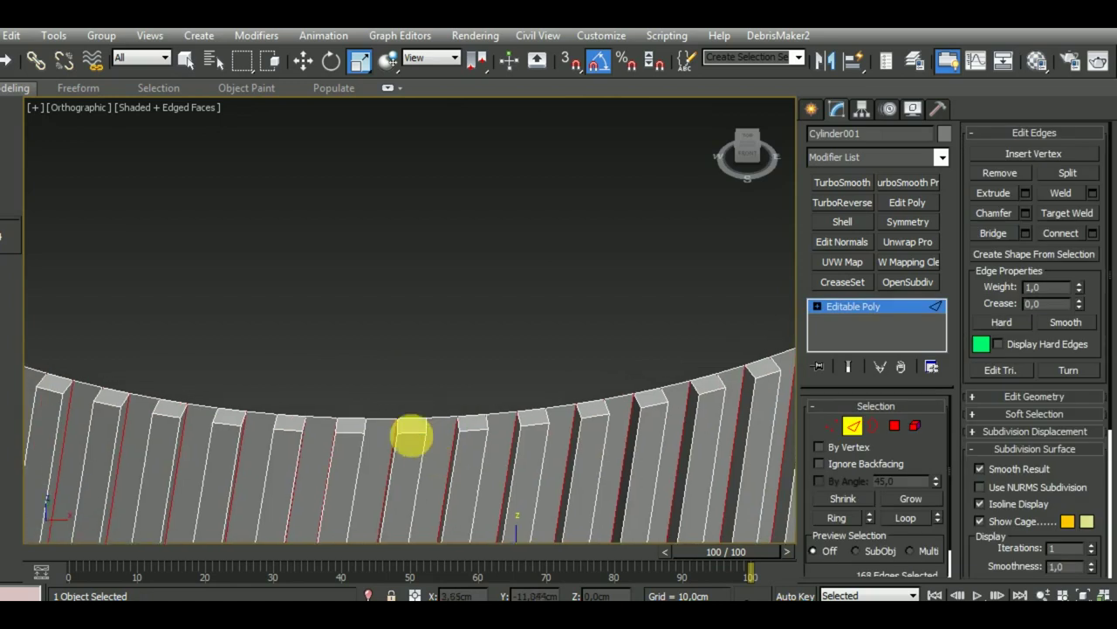
Pick three rib edges and use Select Similar to get all 336 matching edges.
scroll(406, 432, up, 3)
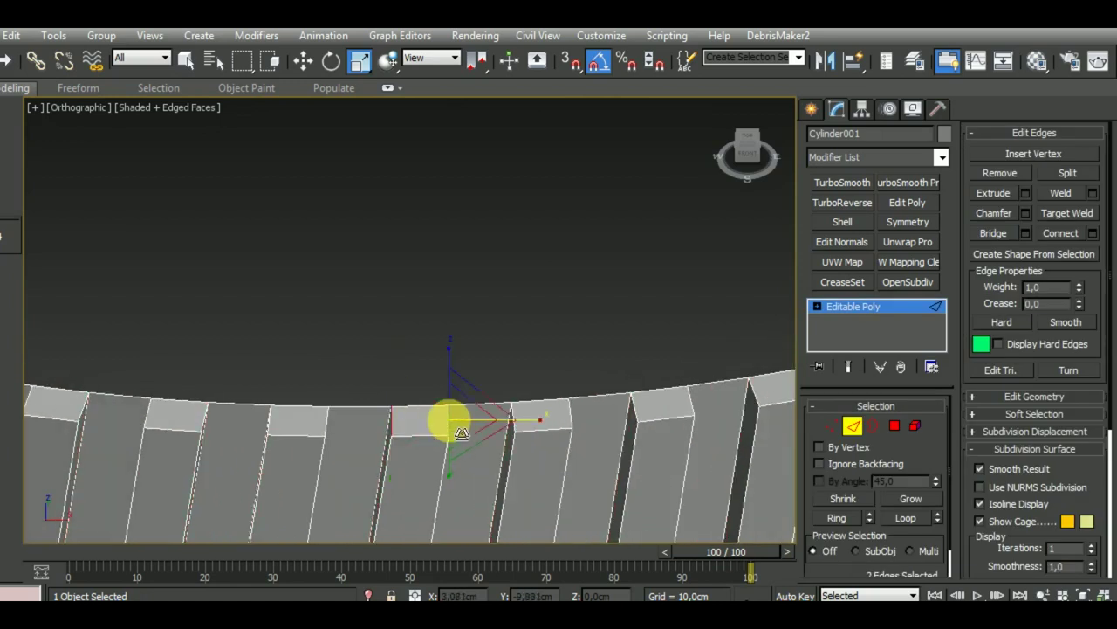
ctrl+click(514, 429)
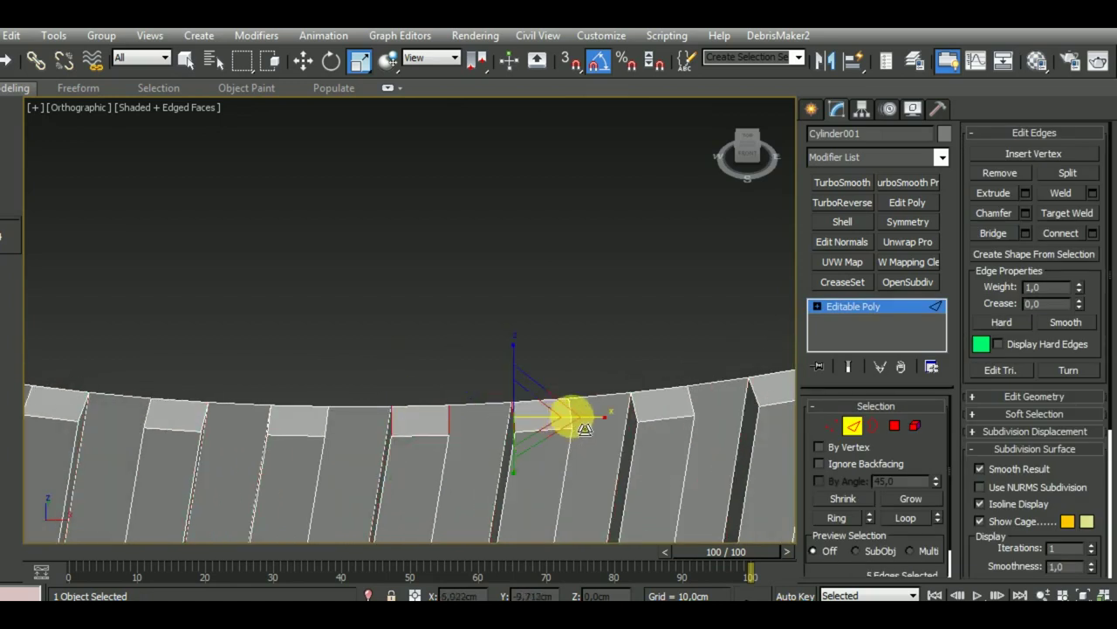
ctrl+click(630, 415)
ctrl+click(688, 406)
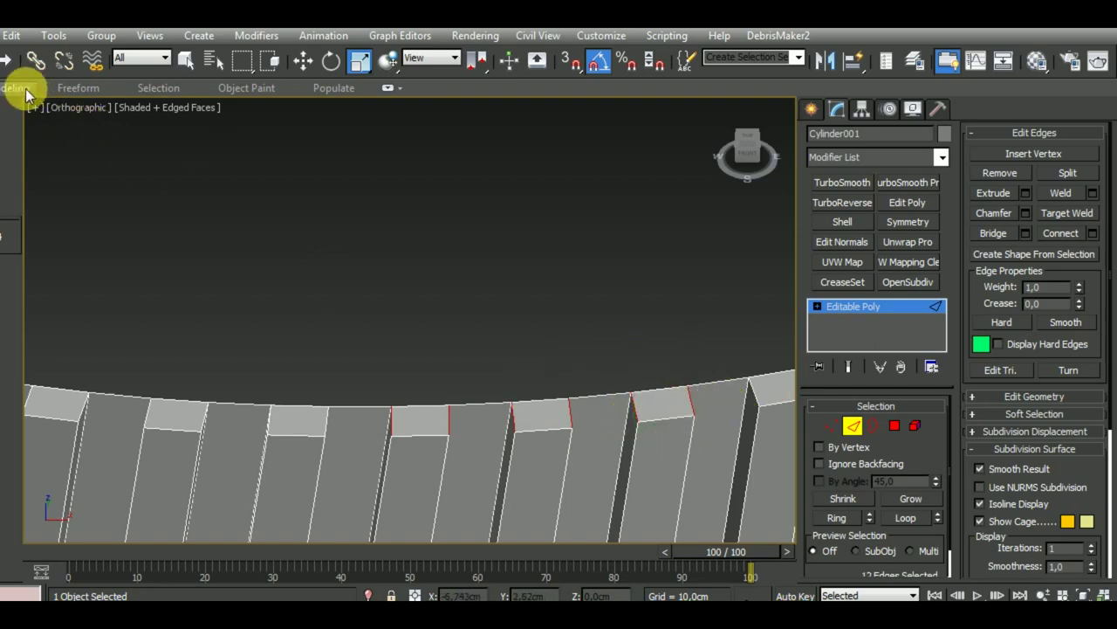
click(19, 87)
click(65, 170)
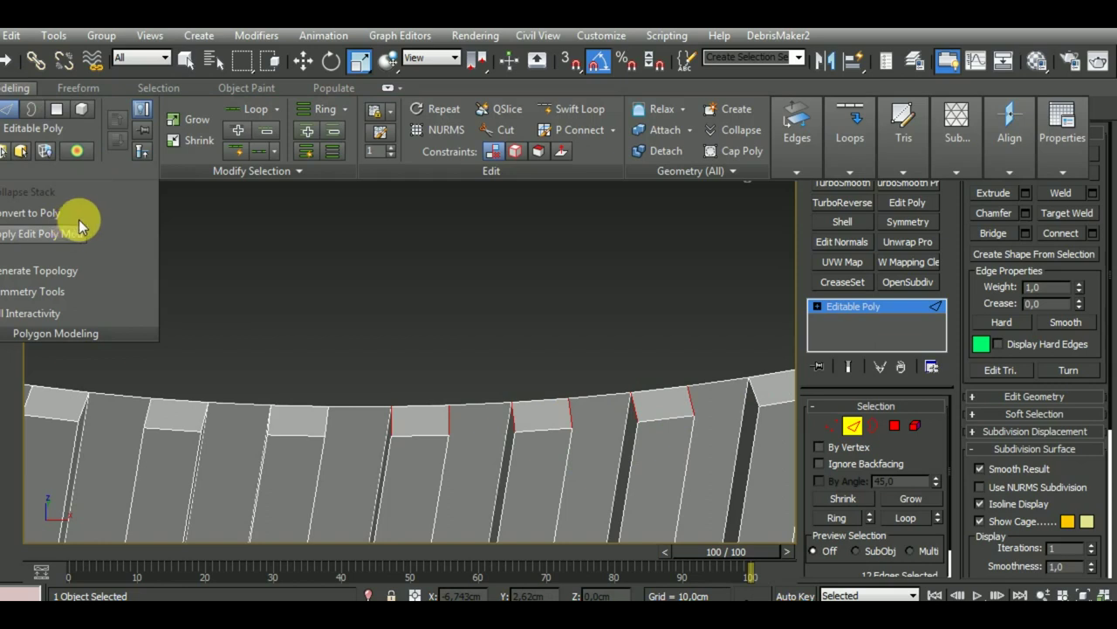
click(288, 170)
click(227, 214)
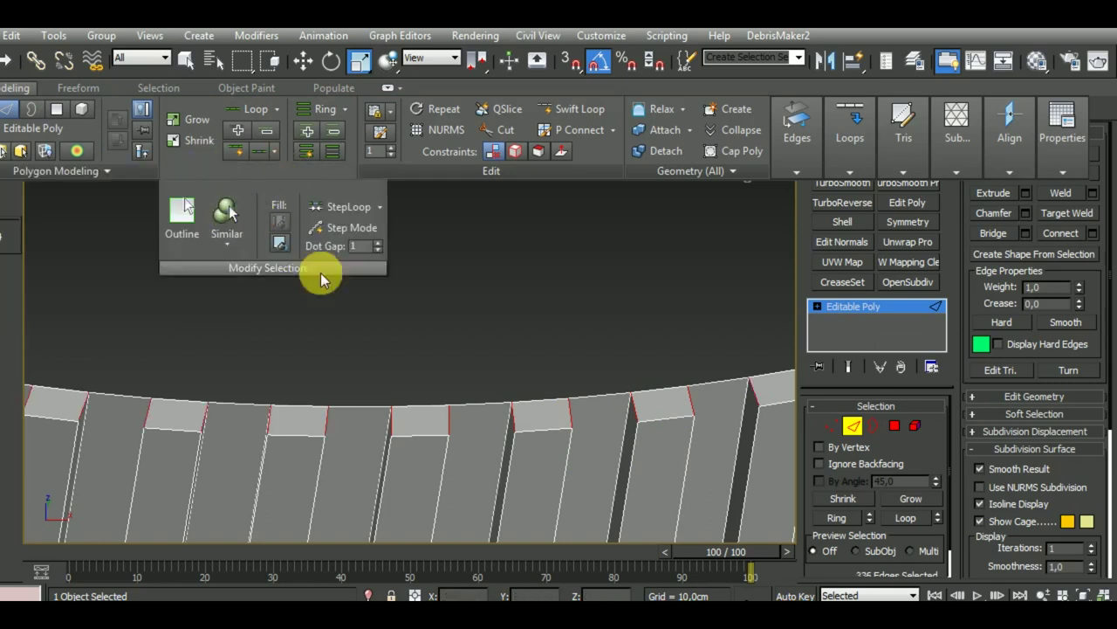
middle_drag(515, 363, 515, 339)
scroll(497, 305, down, 3)
mouse_move(481, 270)
alt+middle_down()
mouse_move(506, 392)
mouse_move(594, 359)
mouse_move(591, 469)
mouse_move(591, 343)
alt+middle_up()
Connect the selected rib edges with a single new edge loop.
key(ctrl+shift+e)
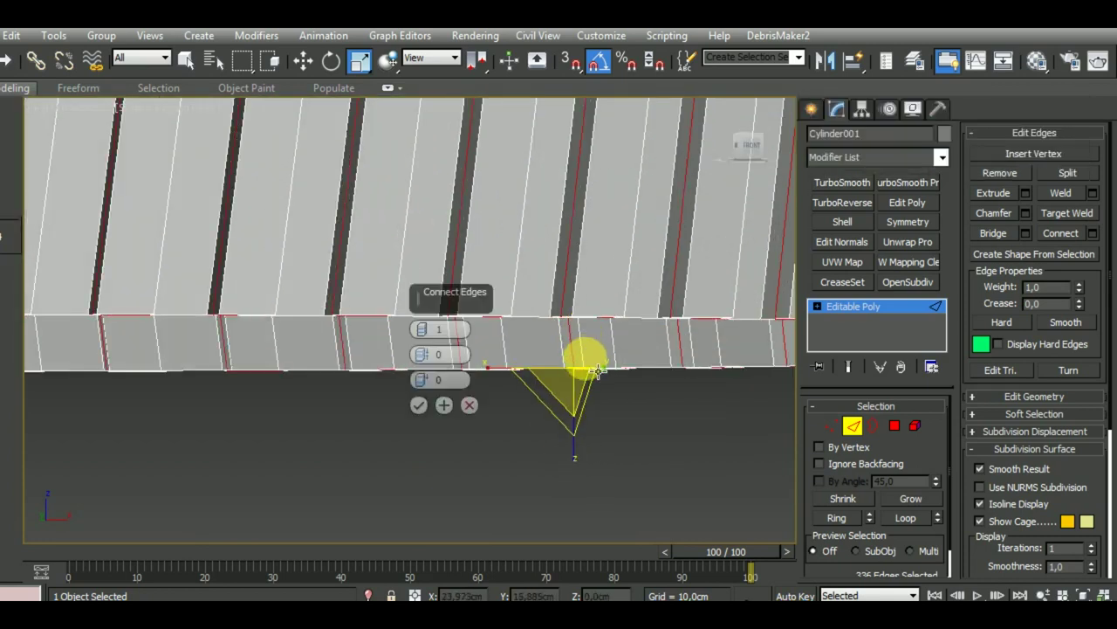
alt+middle_drag(633, 248, 618, 370)
middle_drag(570, 159, 592, 347)
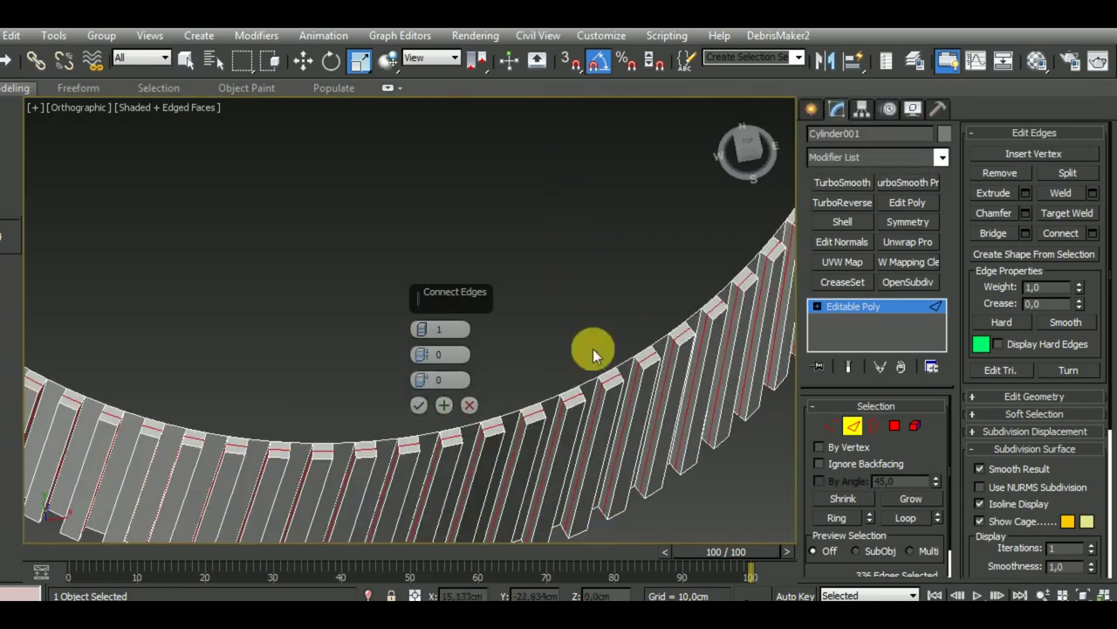
scroll(536, 419, up, 3)
scroll(528, 425, up, 2)
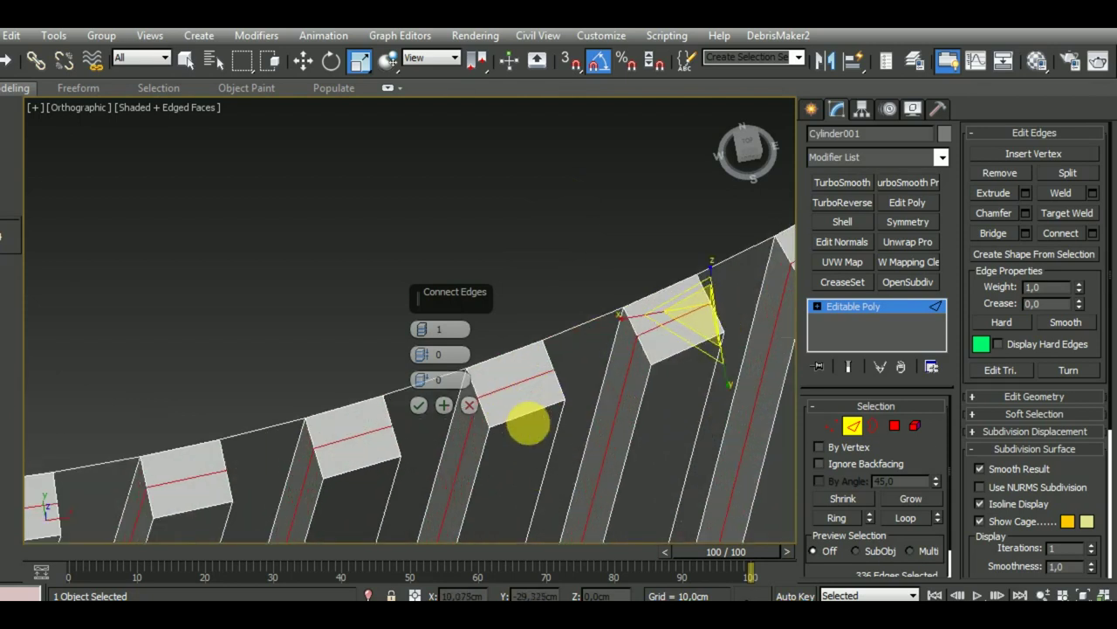
click(419, 405)
scroll(536, 420, down, 2)
scroll(511, 398, down, 3)
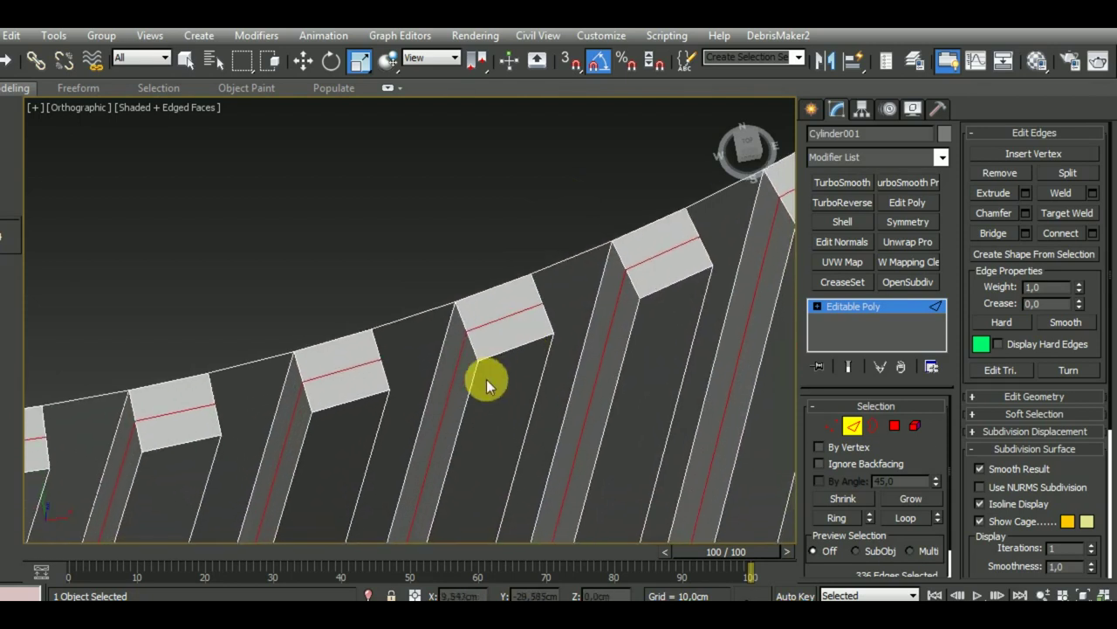
Ring-select a strip edge and connect it with 2 segments at pinch 95.
click(477, 384)
alt+middle_drag(536, 323, 519, 294)
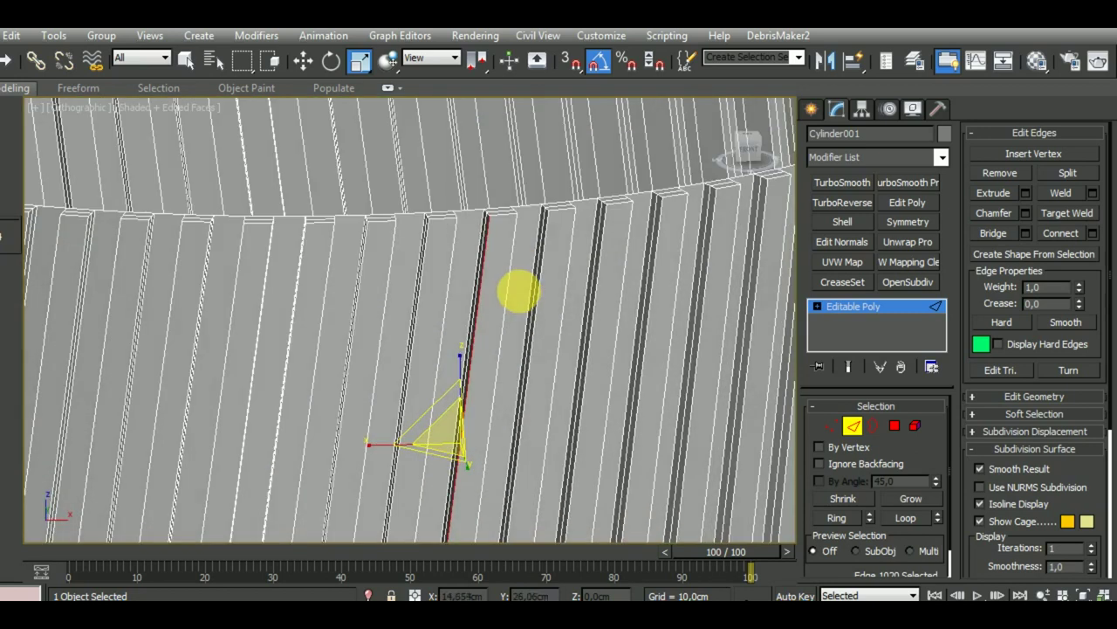
key(alt+r)
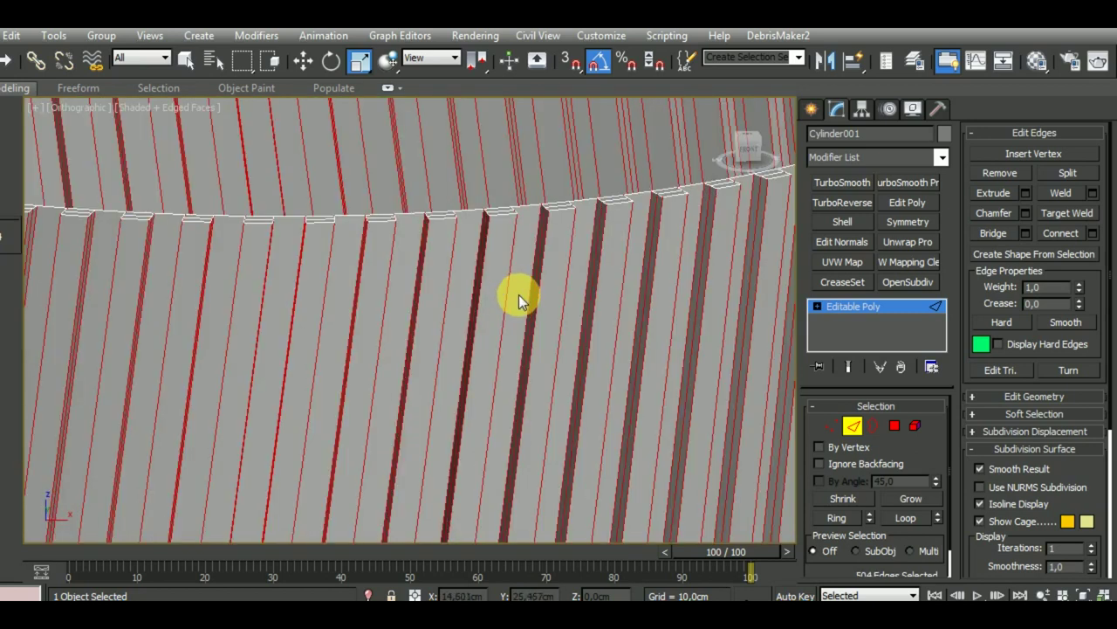
key(ctrl+shift+e)
drag(423, 330, 437, 62)
middle_drag(579, 399, 511, 314)
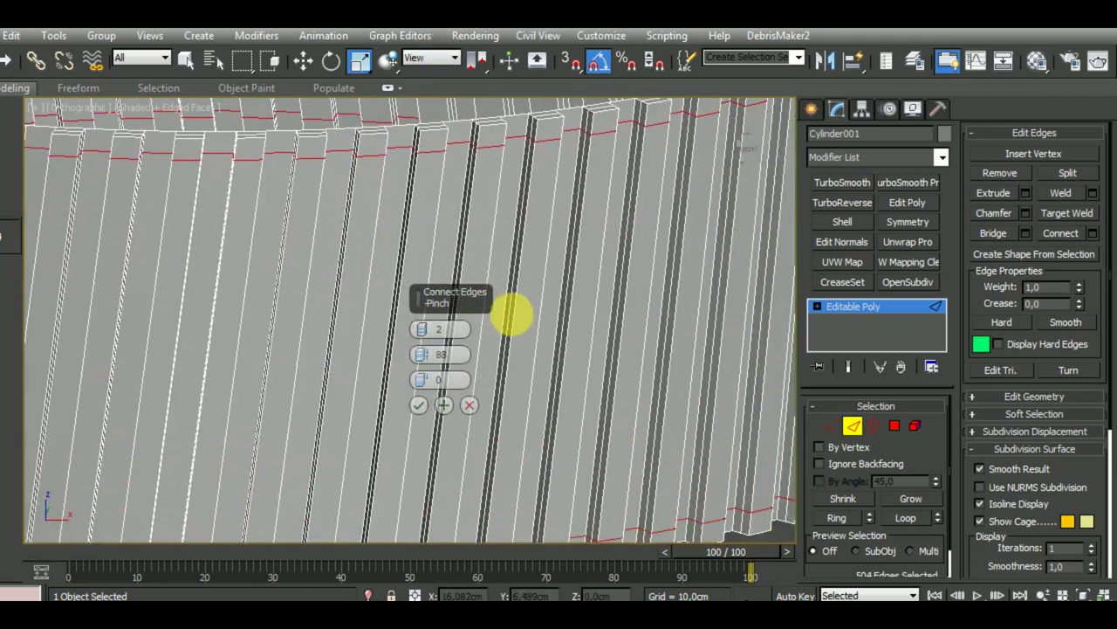
scroll(515, 323, down, 5)
scroll(528, 340, down, 3)
mouse_move(542, 400)
alt+middle_down()
mouse_move(578, 379)
mouse_move(568, 232)
mouse_move(621, 309)
mouse_move(599, 399)
mouse_move(461, 407)
alt+middle_up()
scroll(419, 367, up, 4)
scroll(373, 324, up, 4)
scroll(373, 324, up, 2)
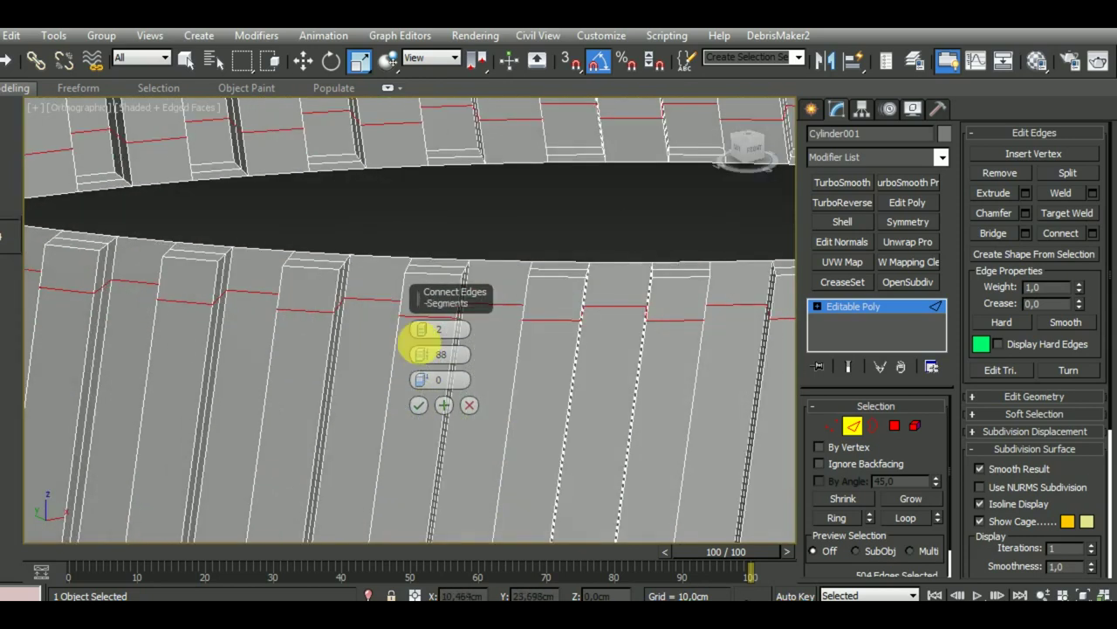
mouse_move(421, 360)
mouse_down()
mouse_move(425, 332)
mouse_move(420, 358)
mouse_up()
click(420, 407)
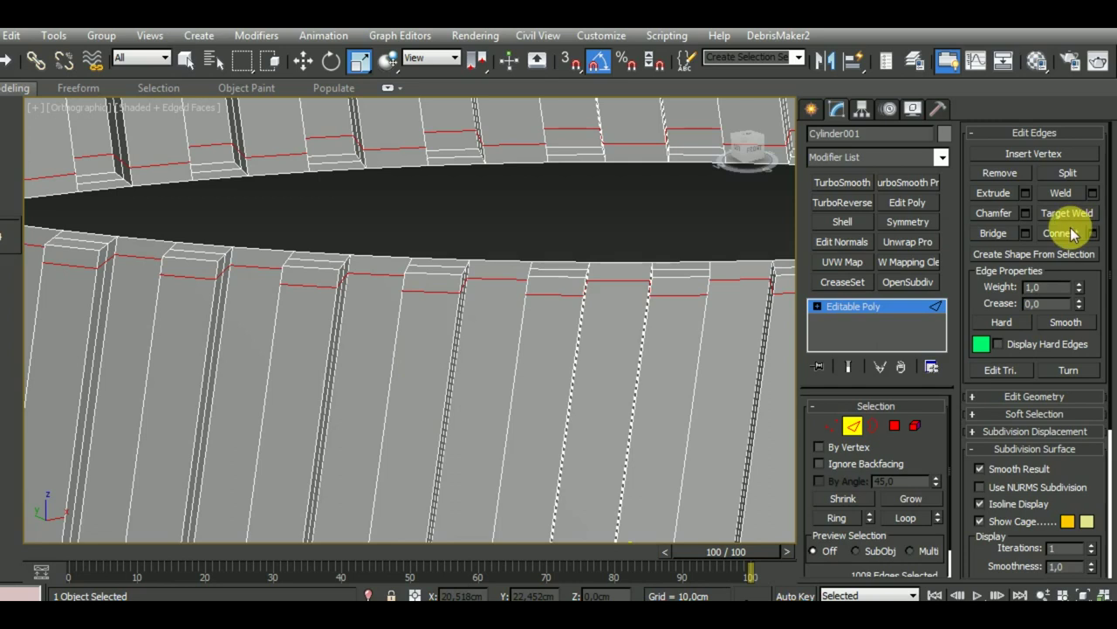
In Vertex mode, select two stray vertices on a block top and test removing them, undoing each time.
ctrl+click(830, 425)
mouse_move(579, 387)
middle_down()
mouse_move(502, 312)
mouse_move(544, 307)
mouse_move(573, 374)
mouse_move(606, 393)
mouse_move(578, 351)
middle_up()
scroll(502, 312, up, 3)
click(496, 298)
scroll(578, 352, up, 2)
click(505, 314)
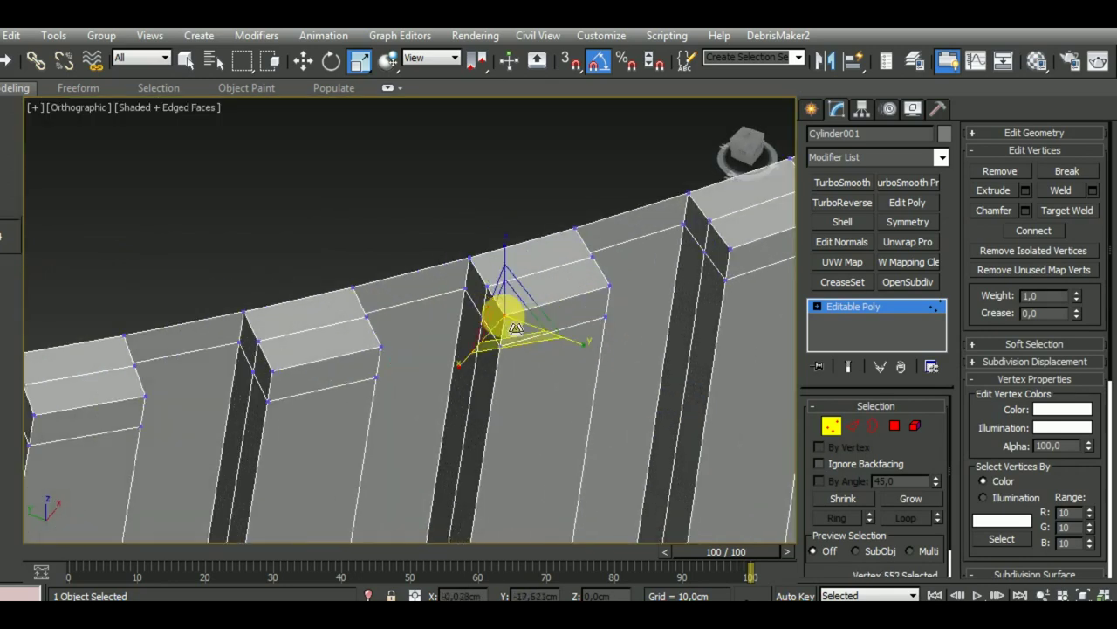
ctrl+click(610, 287)
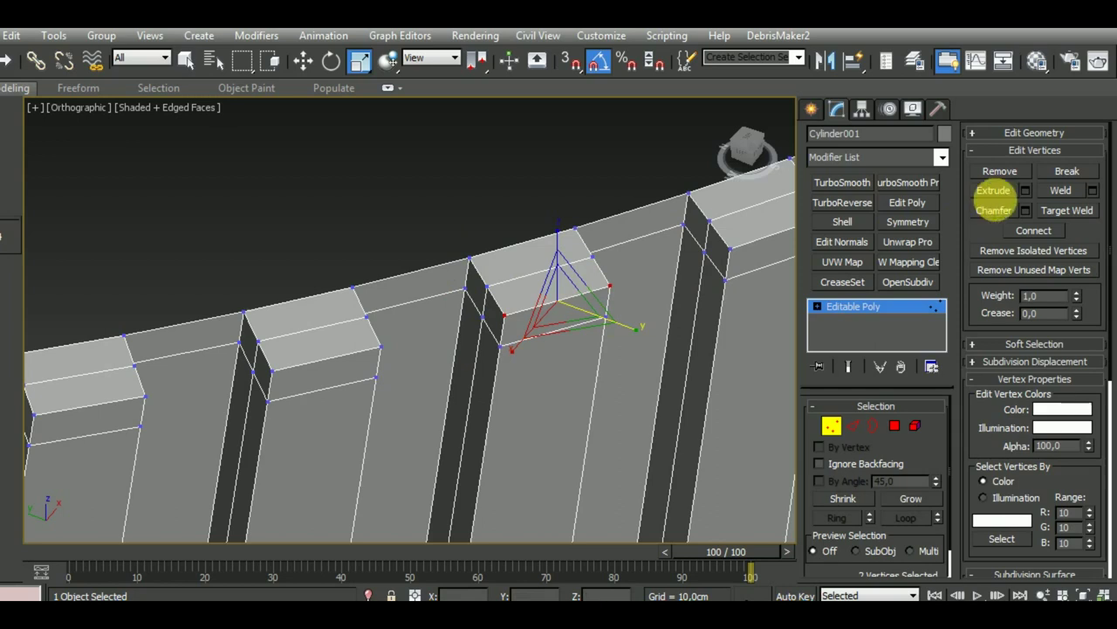
click(1004, 173)
key(ctrl+z)
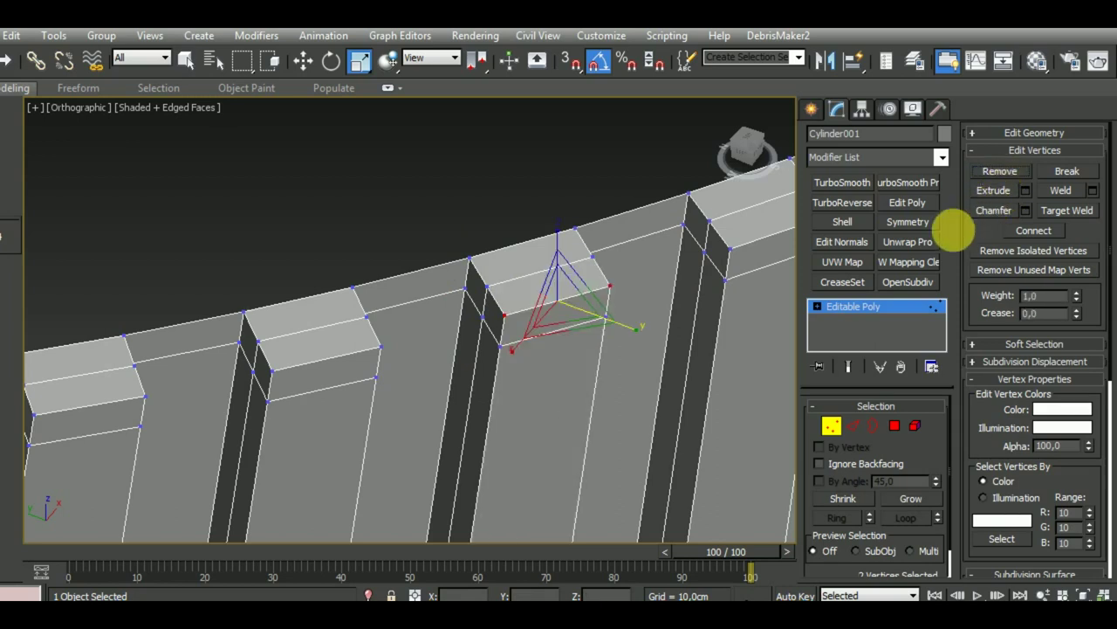
alt+middle_drag(623, 323, 553, 304)
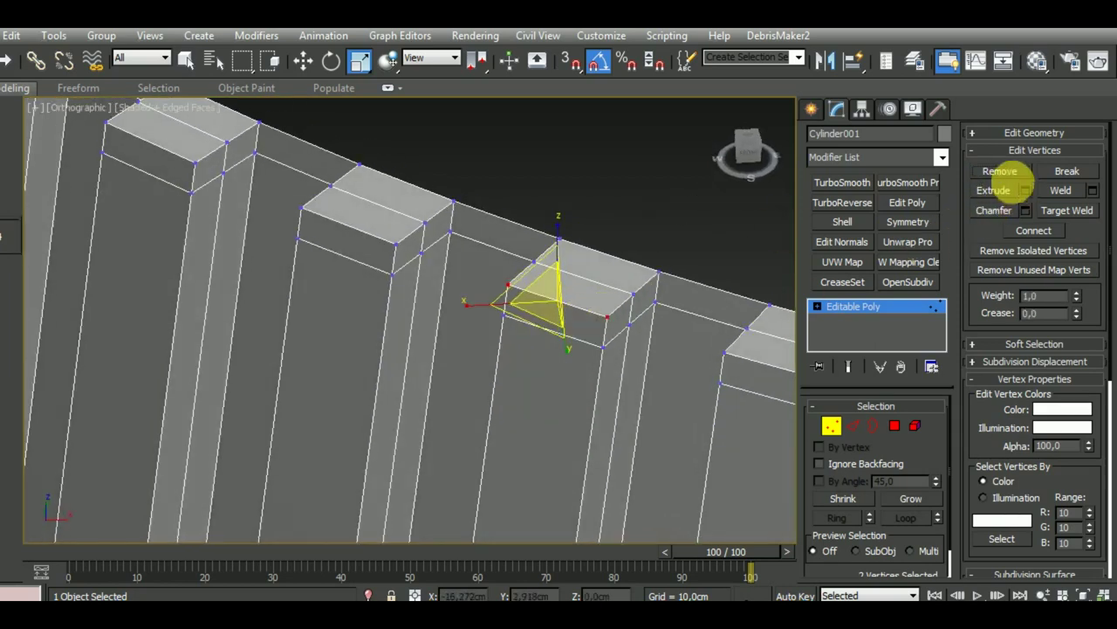
click(1011, 181)
key(ctrl+z)
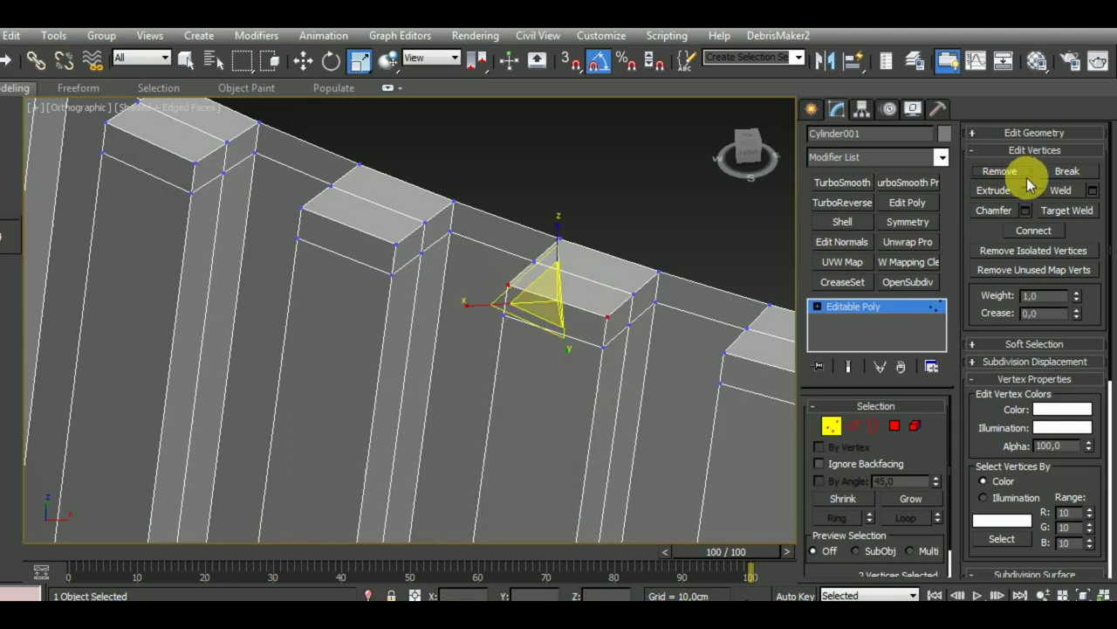
Target Weld the first block tops' stray vertices into their neighbouring corners.
click(1067, 211)
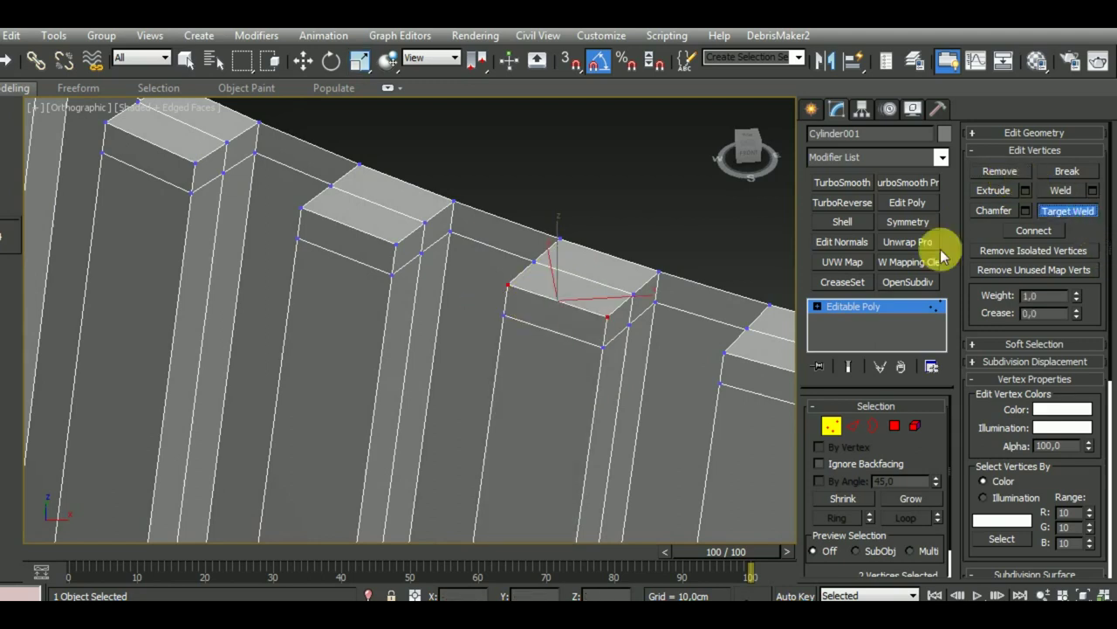
click(606, 345)
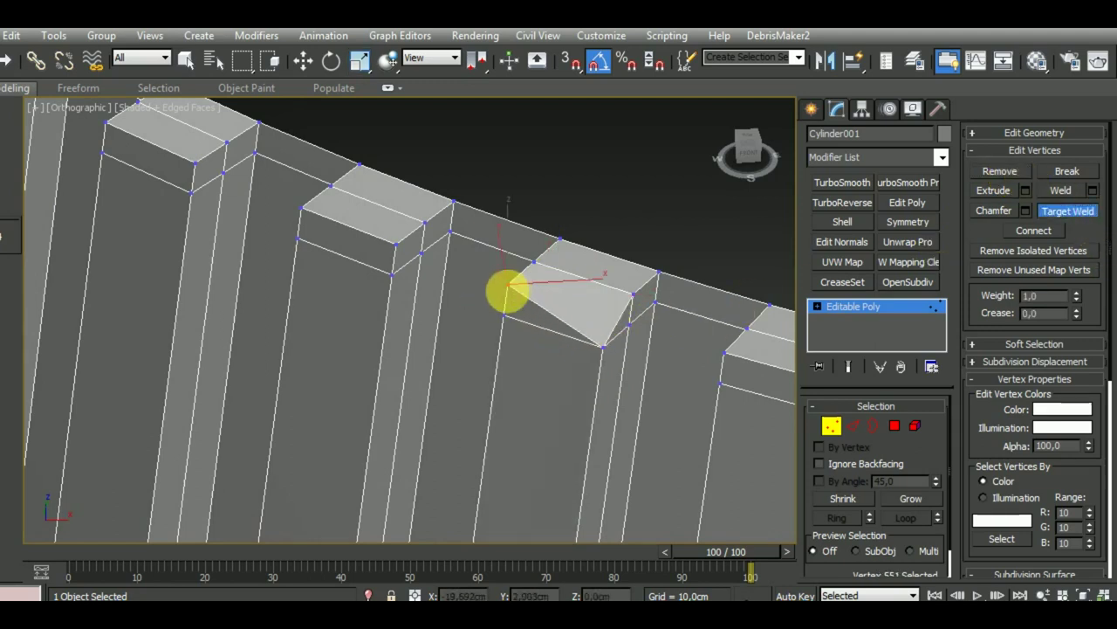
middle_drag(643, 374, 506, 261)
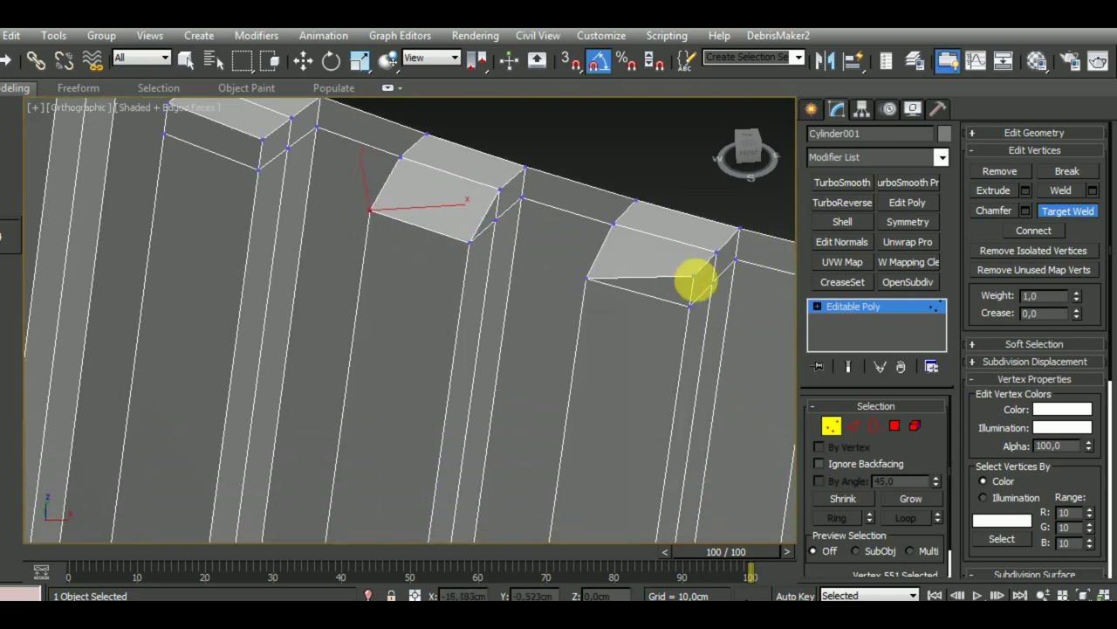
scroll(703, 319, down, 3)
scroll(617, 262, down, 1)
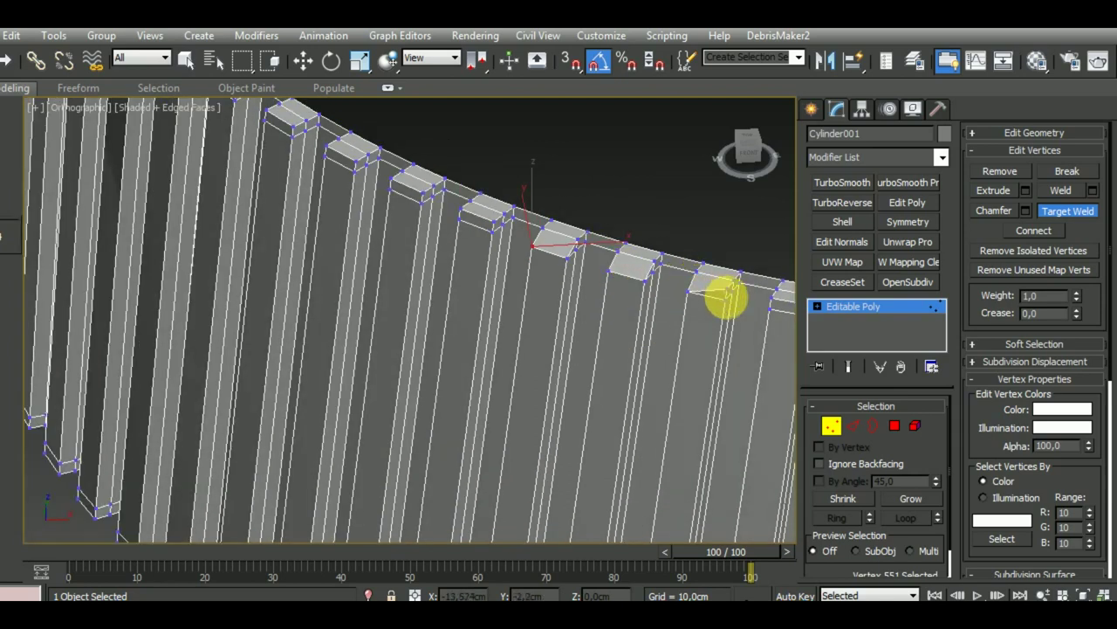
middle_drag(737, 330, 544, 324)
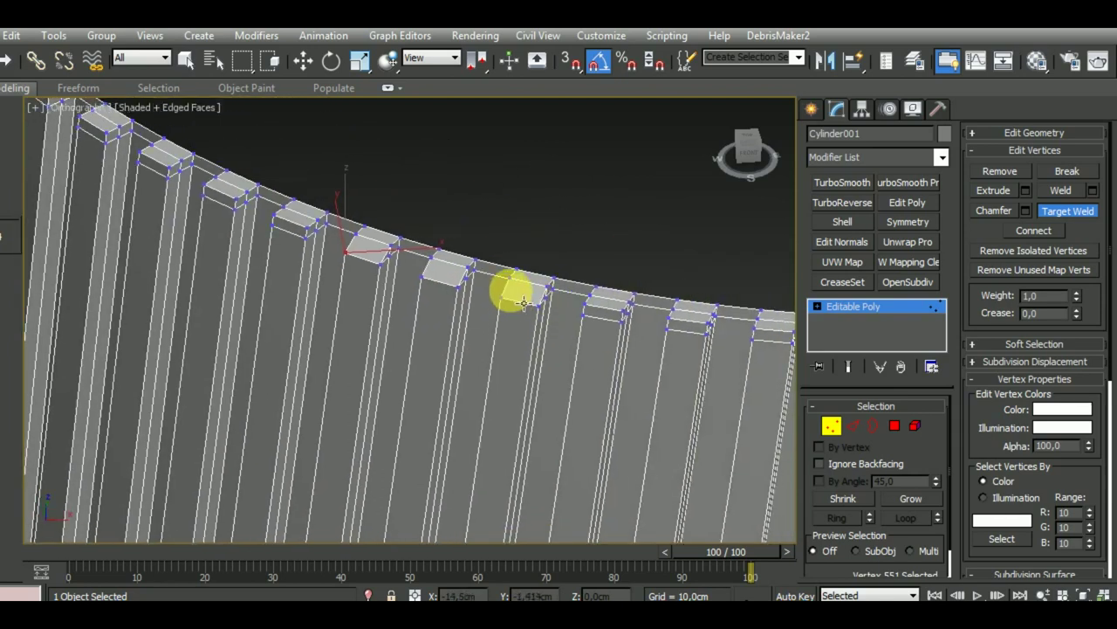
scroll(523, 303, up, 2)
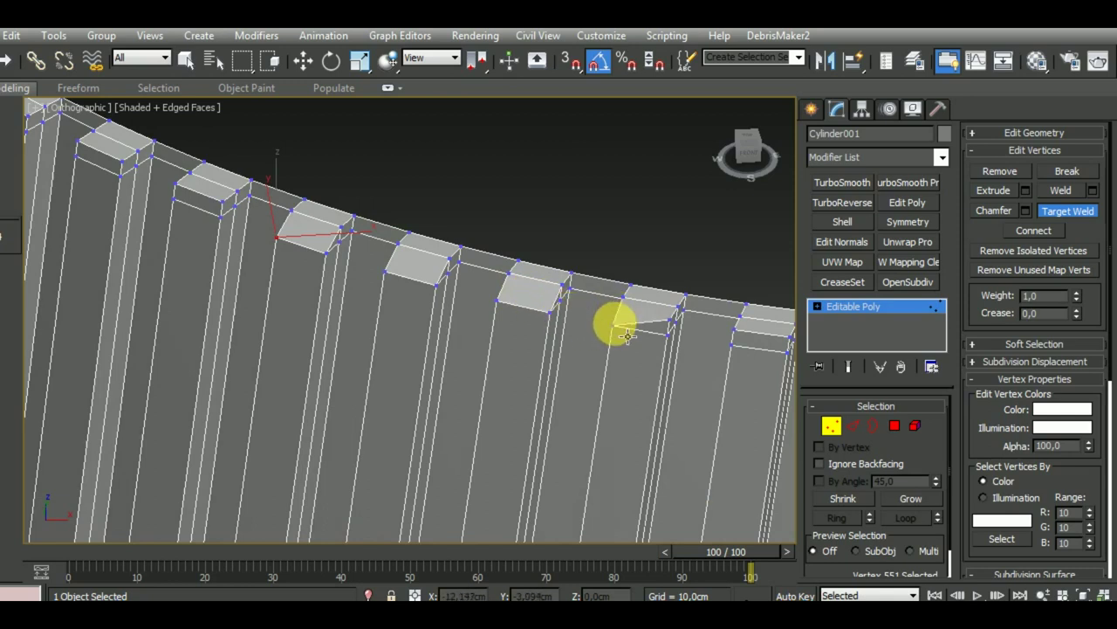
click(674, 333)
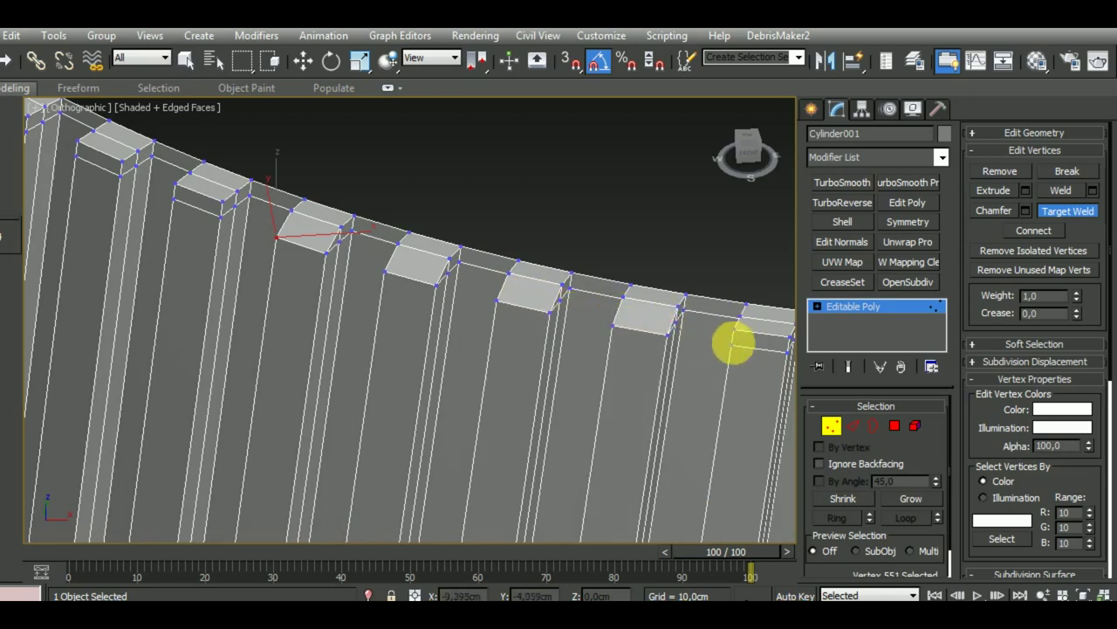
Weld the stray vertices on the next blocks along the ring down into their lower corners.
middle_drag(780, 365, 443, 357)
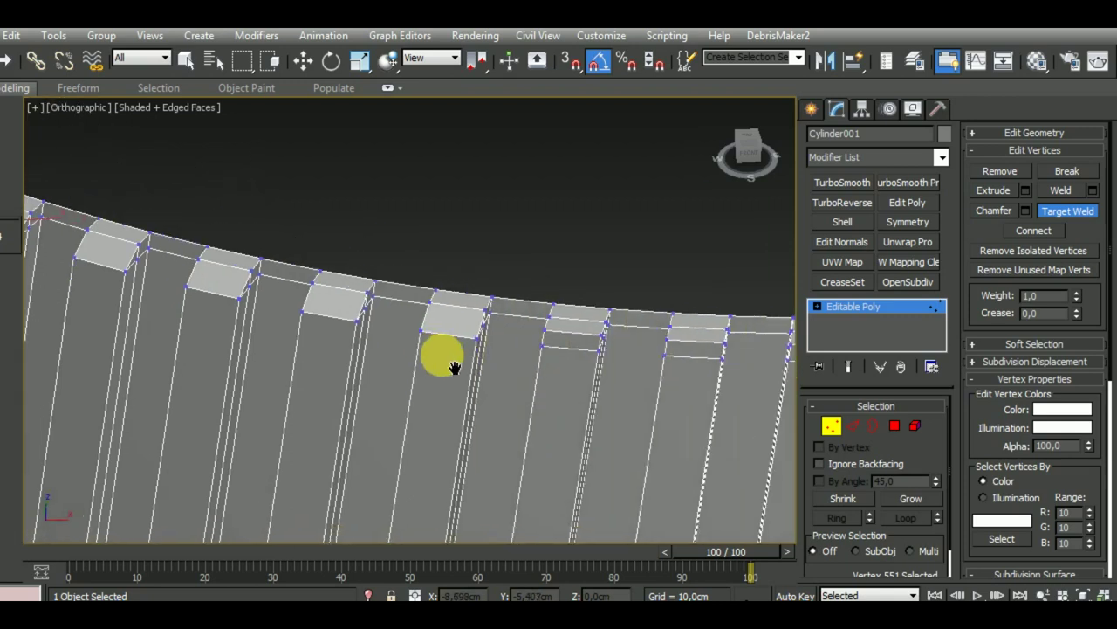
click(472, 344)
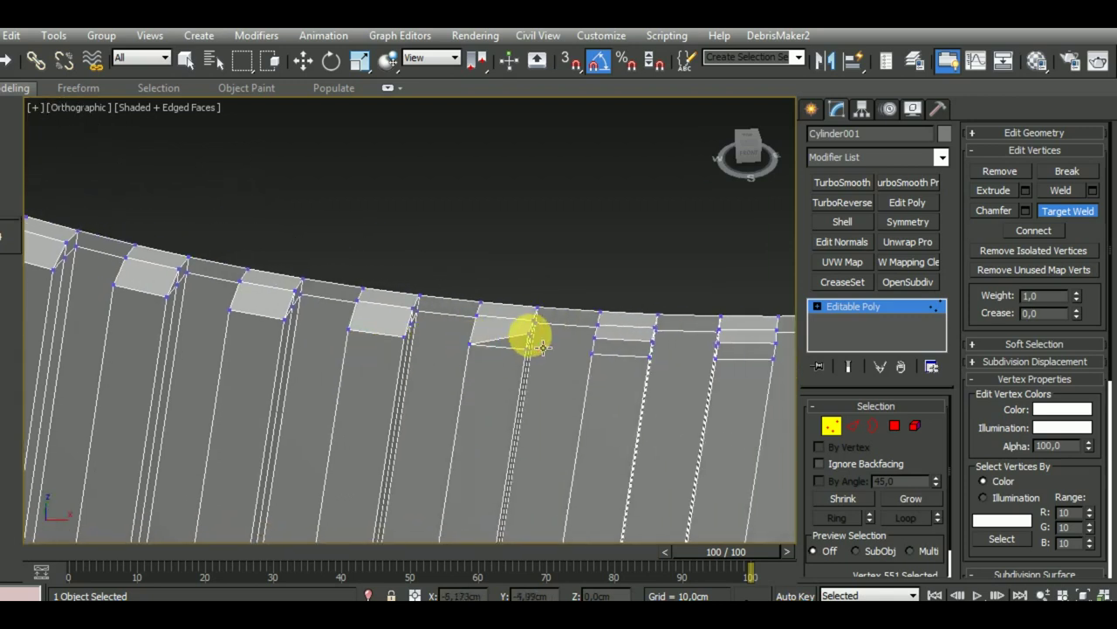
click(593, 354)
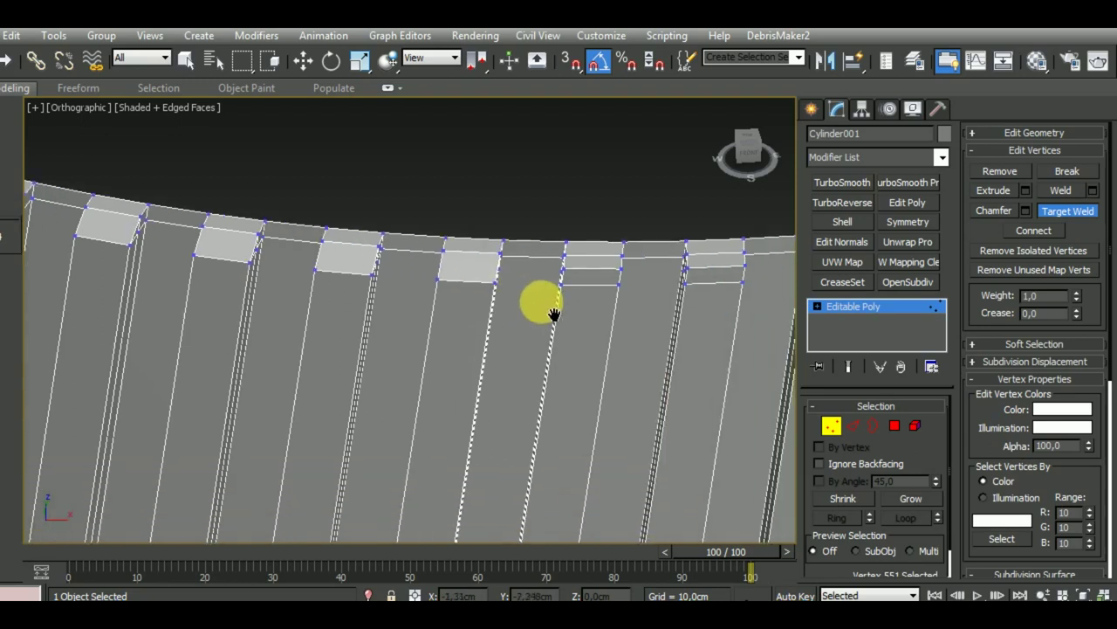
mouse_move(553, 314)
alt+middle_down()
mouse_move(496, 319)
mouse_move(358, 273)
alt+middle_up()
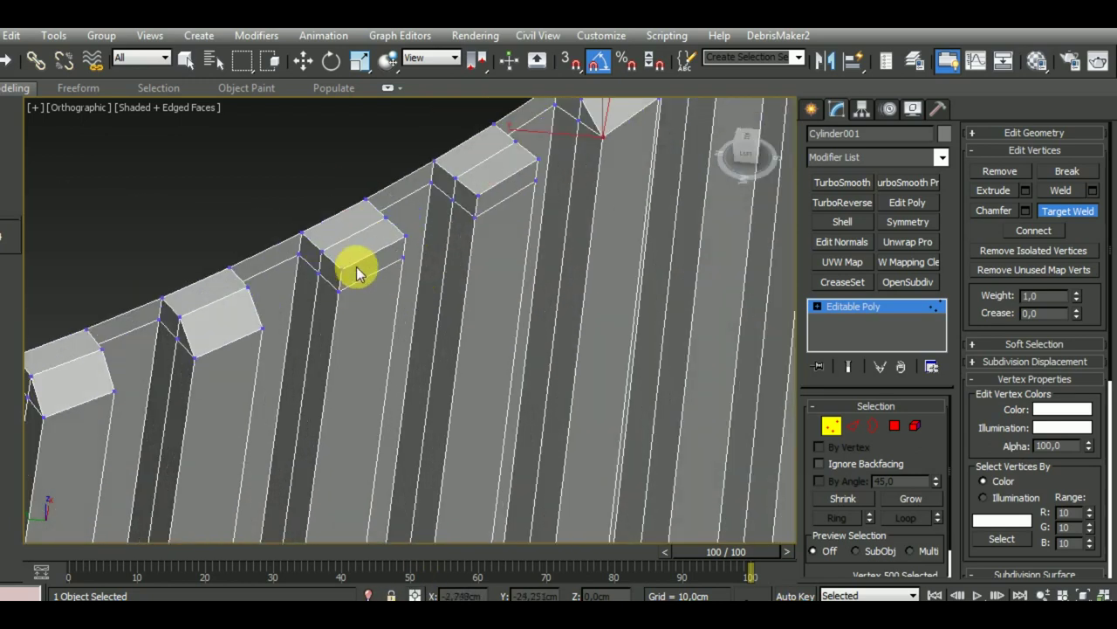
click(353, 305)
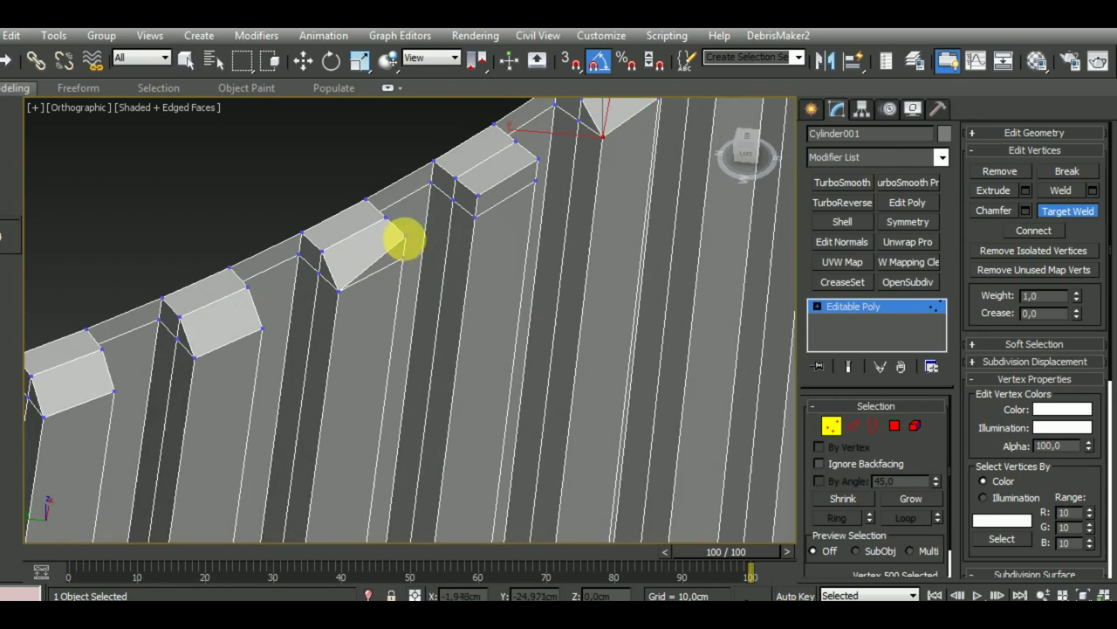
click(487, 231)
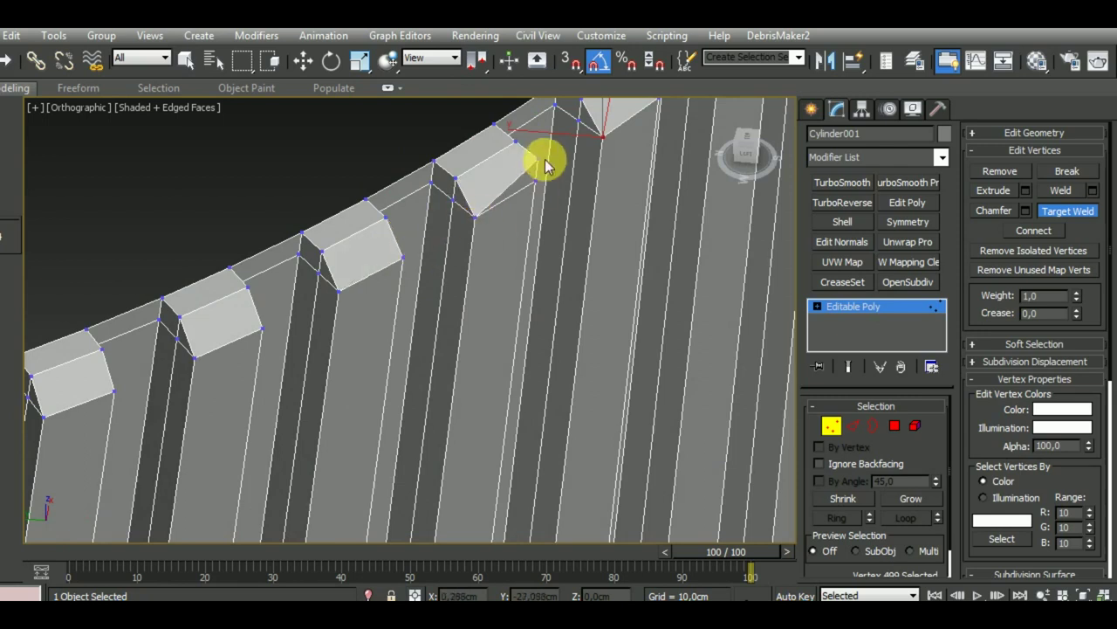
click(550, 196)
Exit Vertex mode and orbit to view the whole ring.
scroll(507, 227, down, 5)
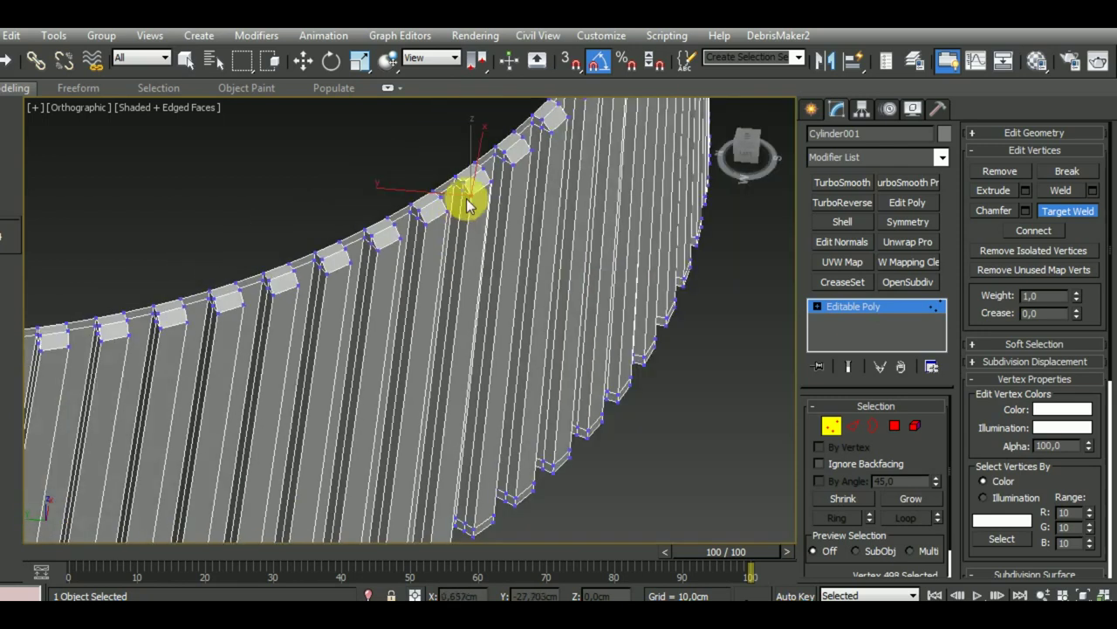
scroll(469, 199, down, 4)
key(r)
scroll(531, 182, down, 2)
scroll(544, 237, up, 5)
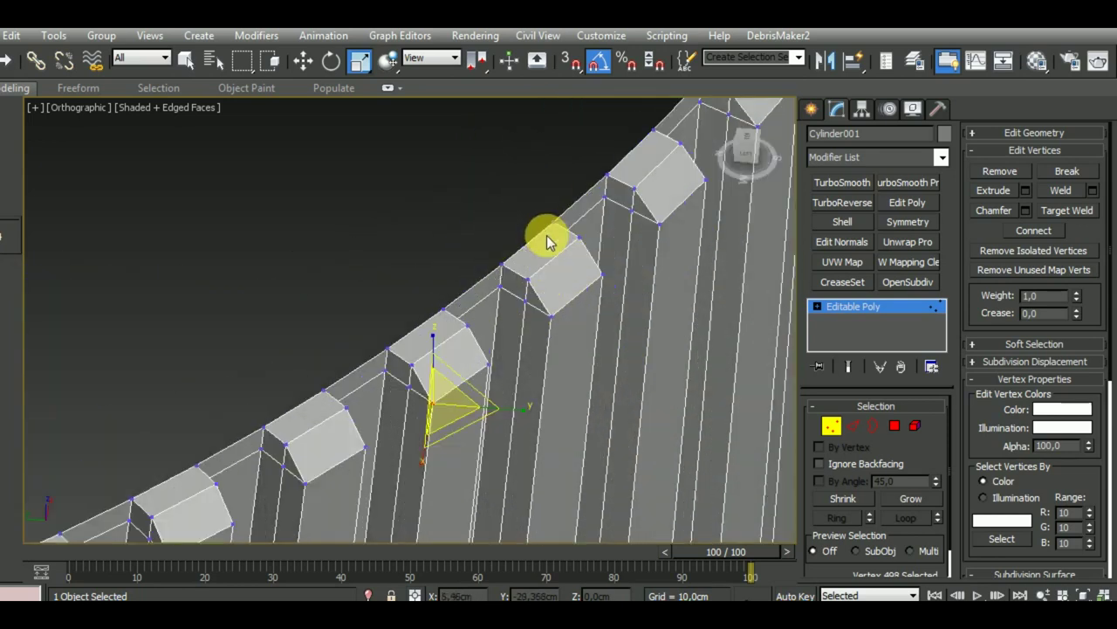
scroll(336, 271, down, 6)
click(836, 428)
alt+middle_drag(687, 383, 668, 299)
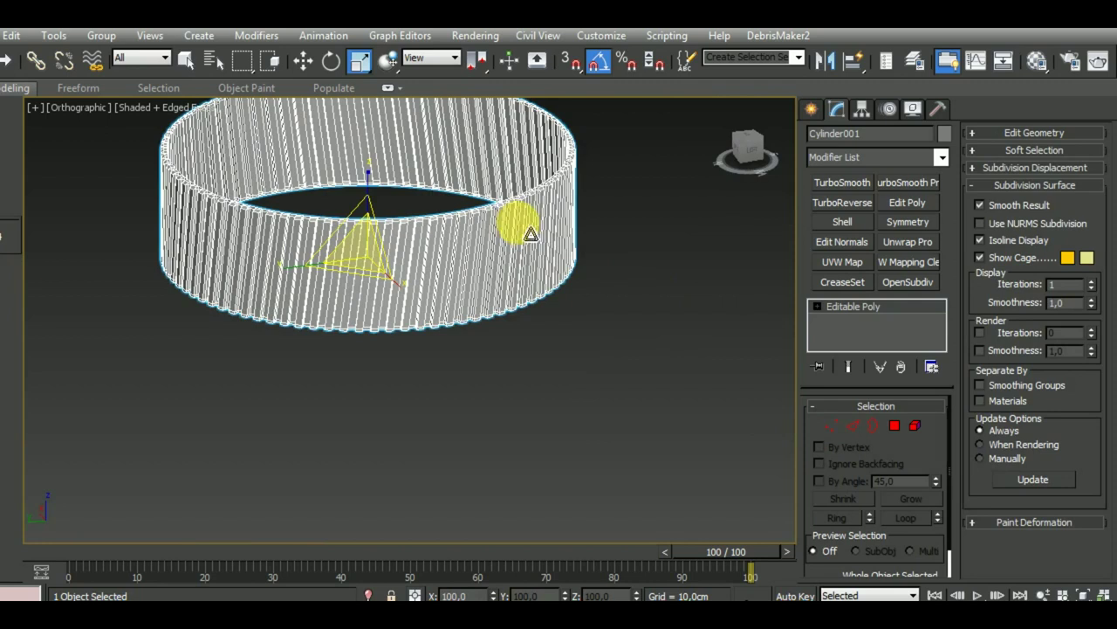
middle_drag(516, 224, 531, 254)
scroll(523, 249, up, 3)
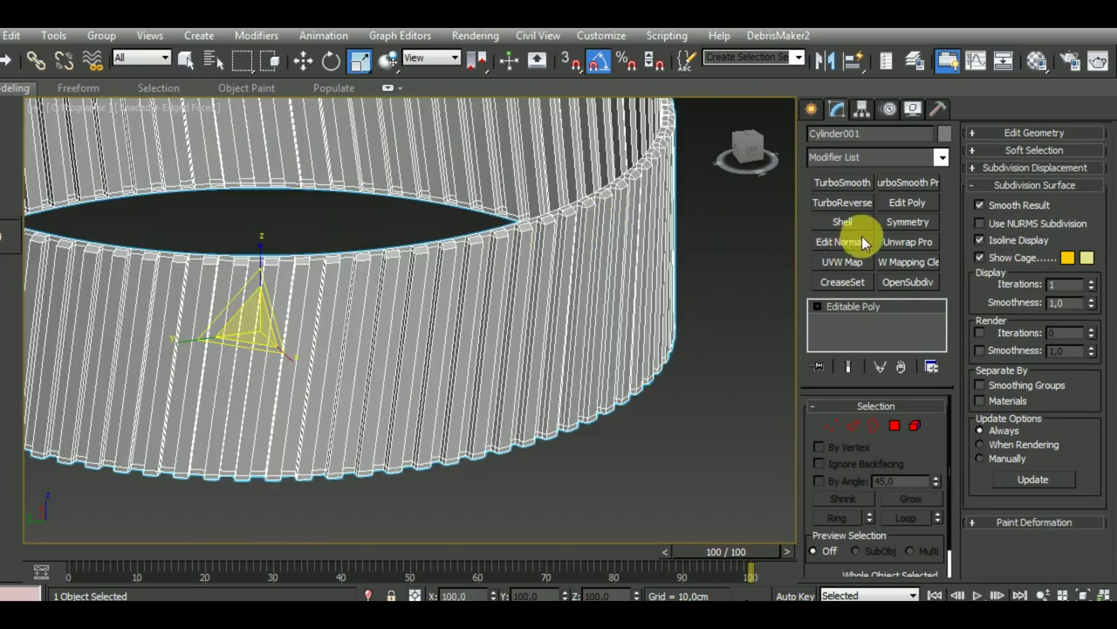
Add a Symmetry modifier, then Connect all the cylinder's vertical edges with a horizontal loop.
click(896, 224)
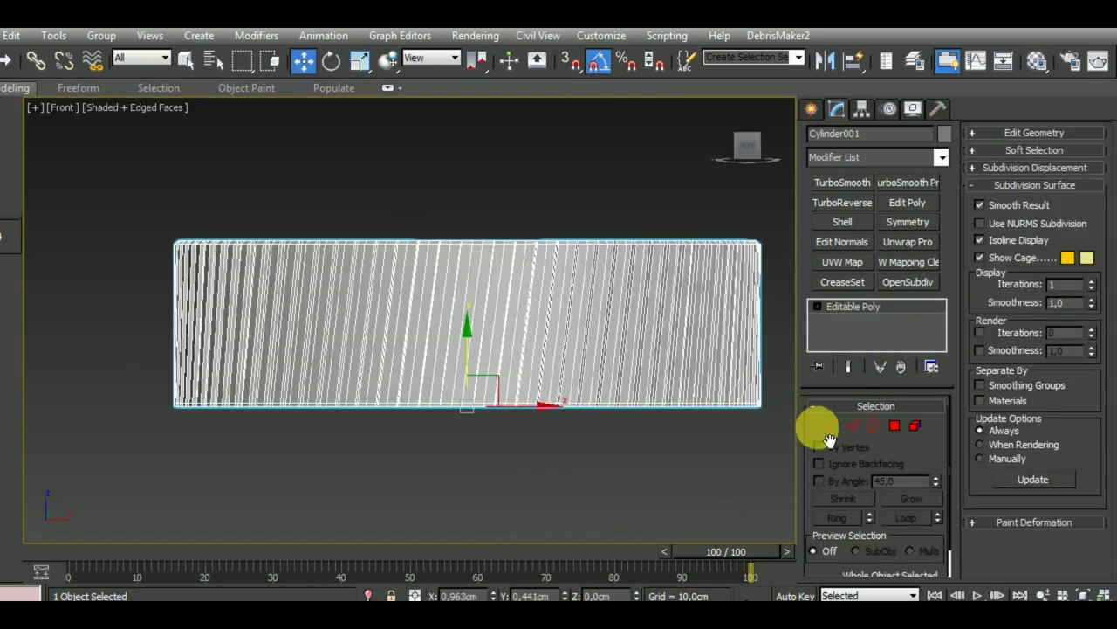
click(853, 426)
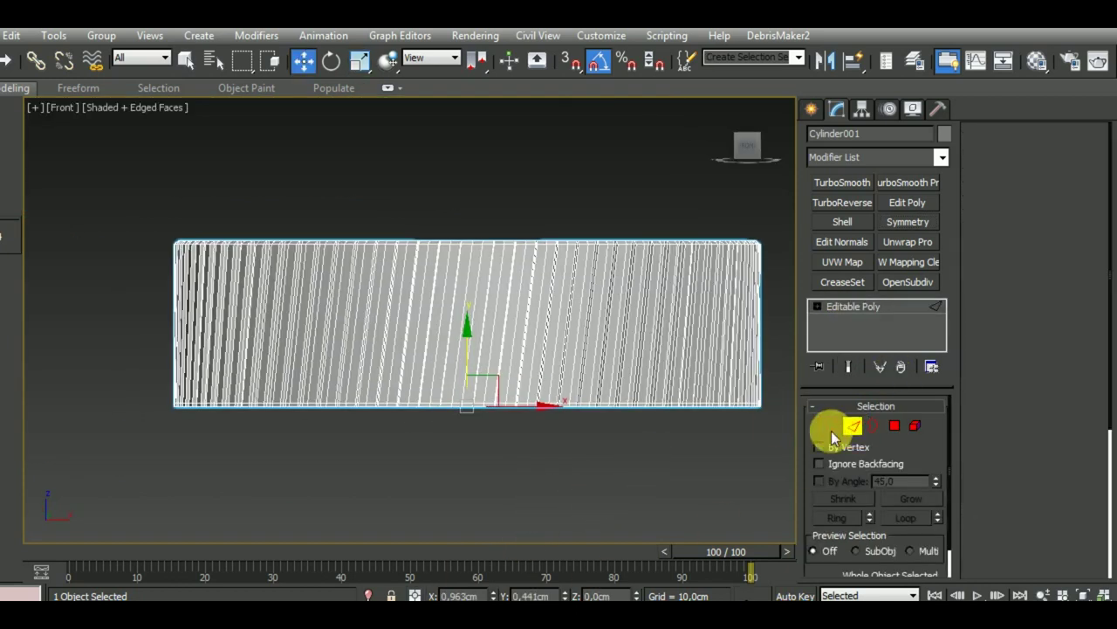
key(ctrl+a)
drag(50, 377, 785, 358)
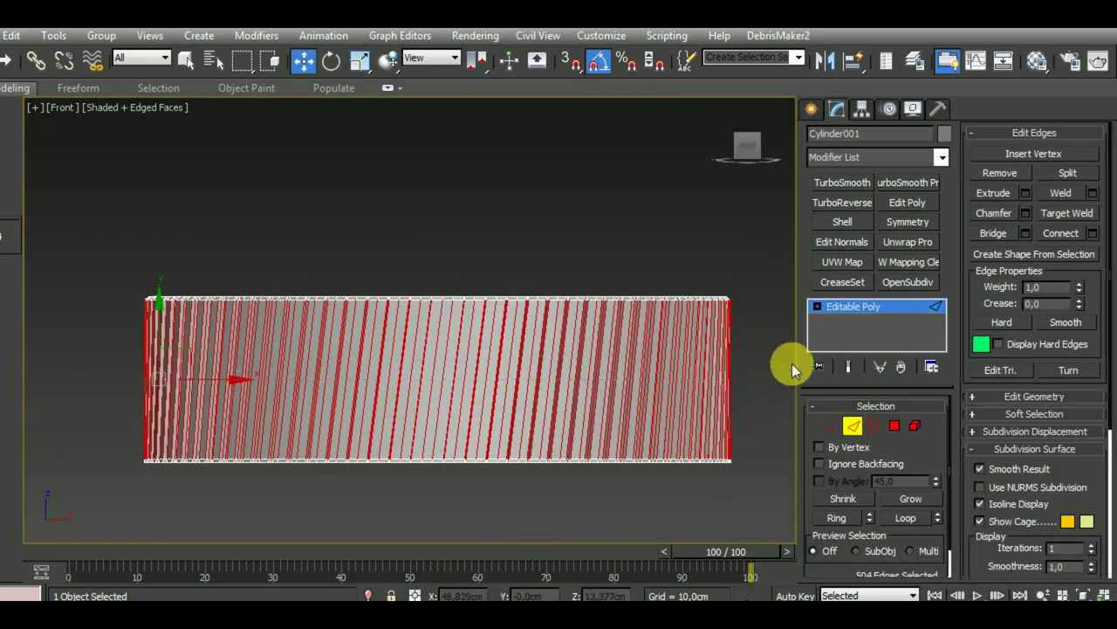
key(ctrl+shift+e)
click(419, 405)
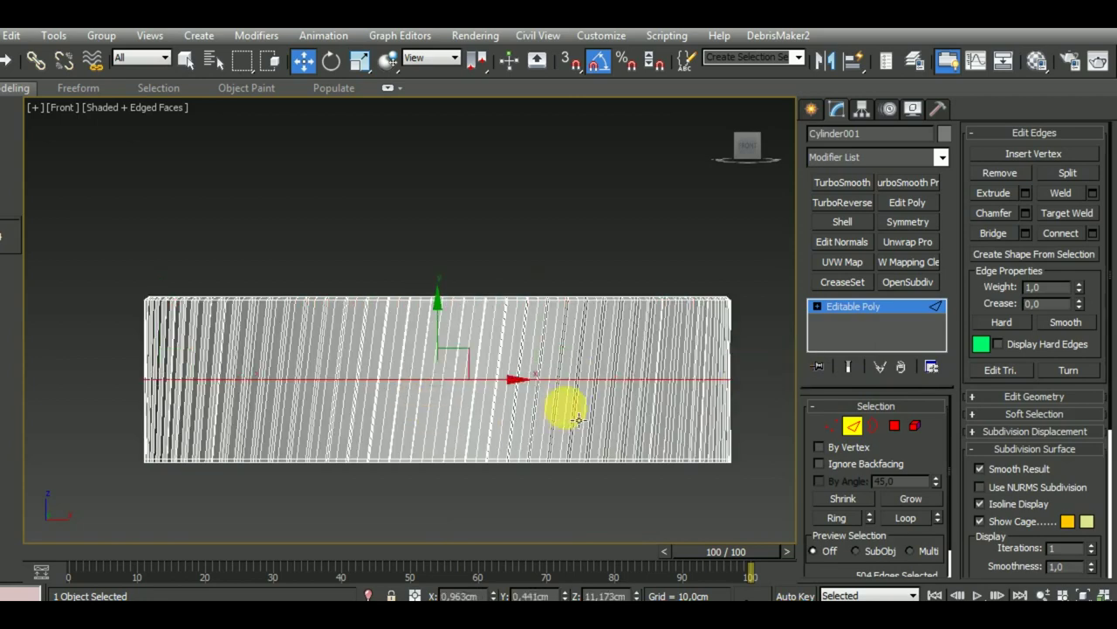
Inspect the new loop, frame the front view, and select the lower half's polygons.
alt+middle_drag(568, 404, 619, 445)
scroll(516, 362, up, 3)
scroll(506, 357, up, 2)
scroll(524, 429, down, 4)
scroll(522, 411, up, 3)
scroll(521, 411, up, 2)
scroll(495, 425, down, 5)
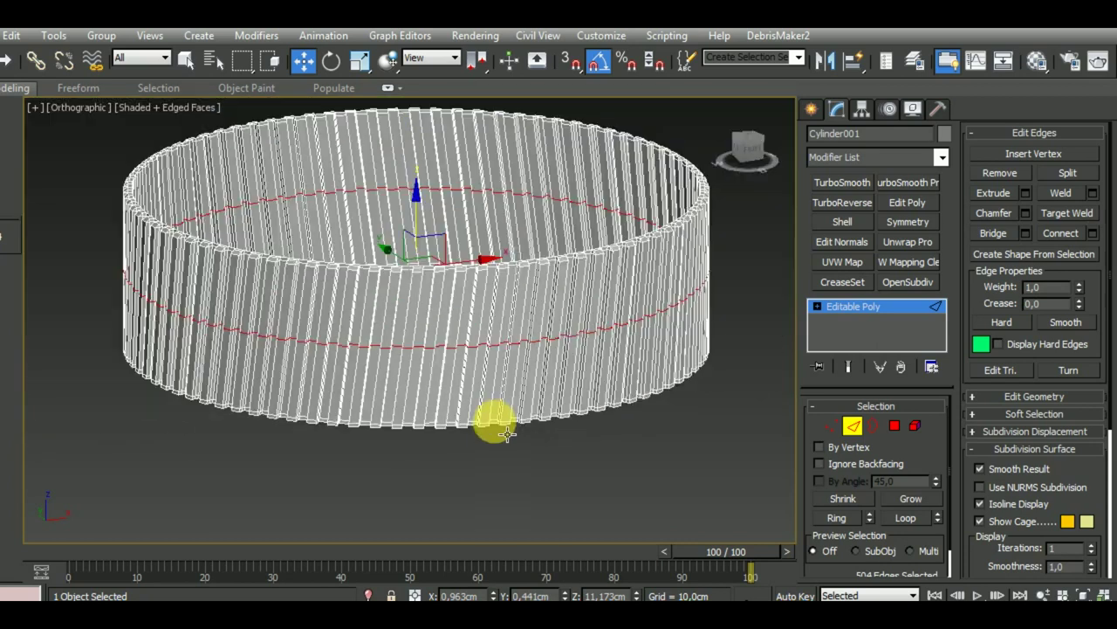
key(f)
scroll(506, 430, down, 3)
middle_drag(505, 430, 421, 387)
ctrl+click(894, 426)
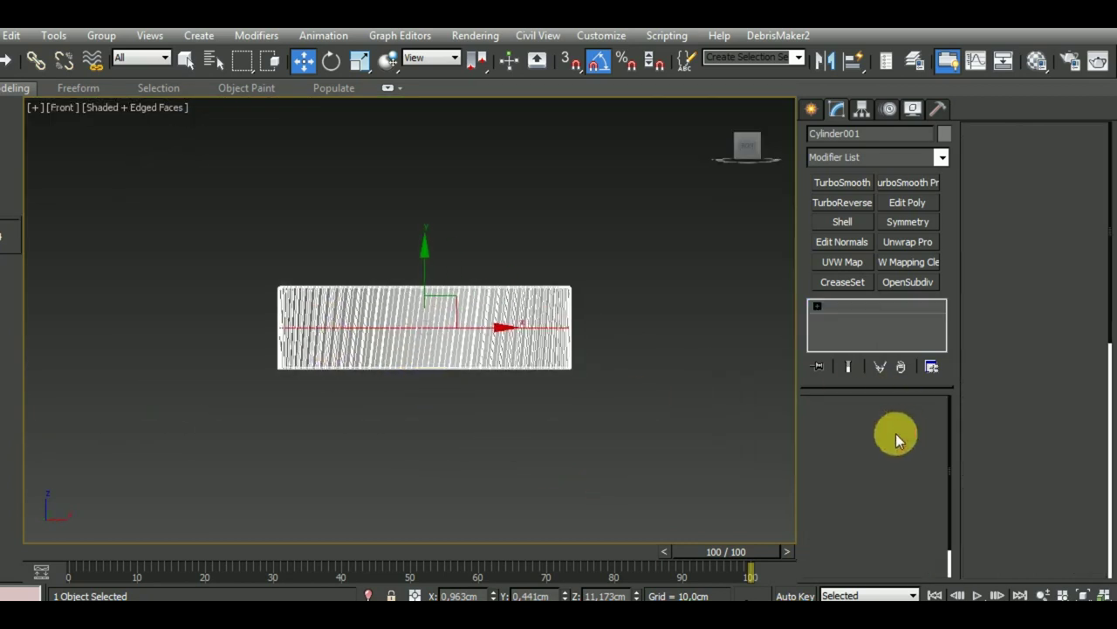
drag(194, 351, 189, 346)
Delete the lower-half polygons and exit Polygon mode.
scroll(361, 350, up, 4)
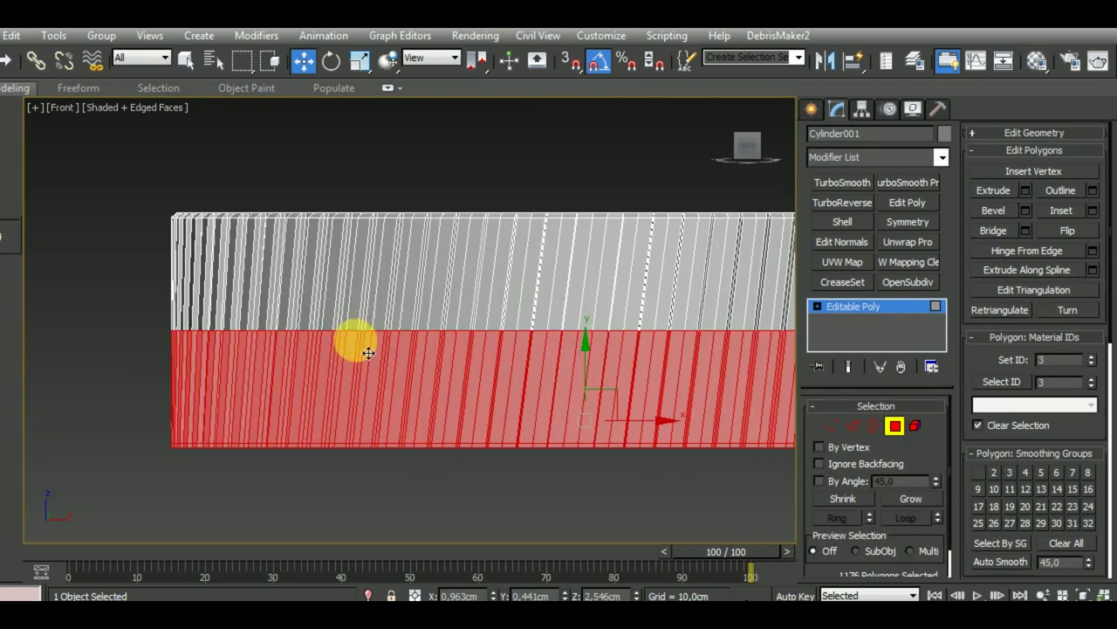
key(Delete)
click(894, 426)
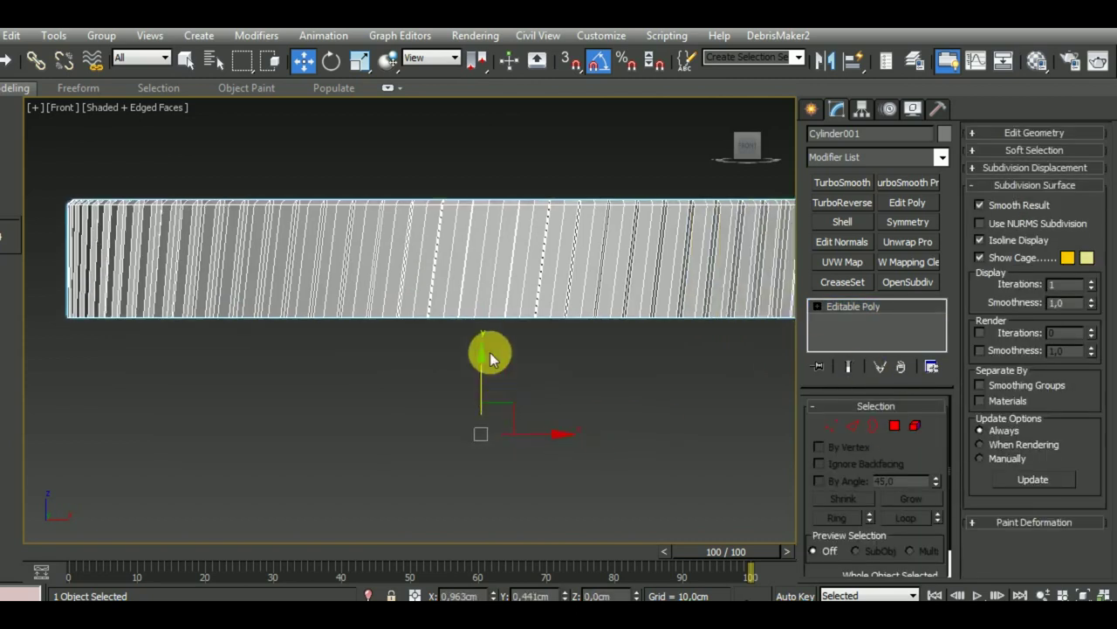
Shift-rotate the remaining half 180° to clone it as Cylinder002.
scroll(486, 349, down, 3)
click(332, 70)
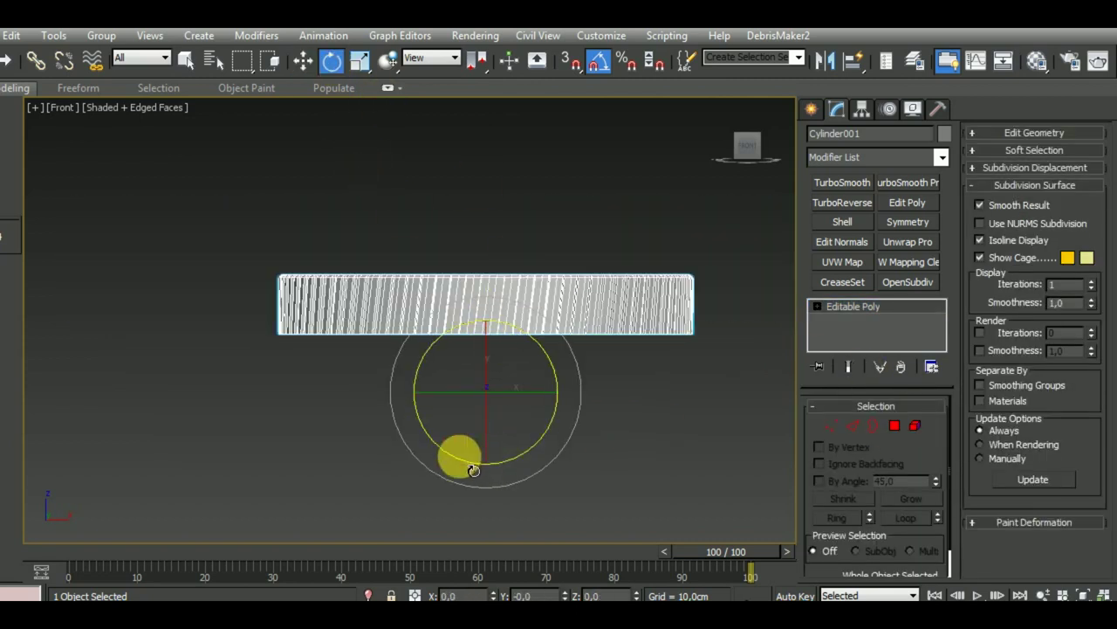
shift+drag(472, 470, 538, 398)
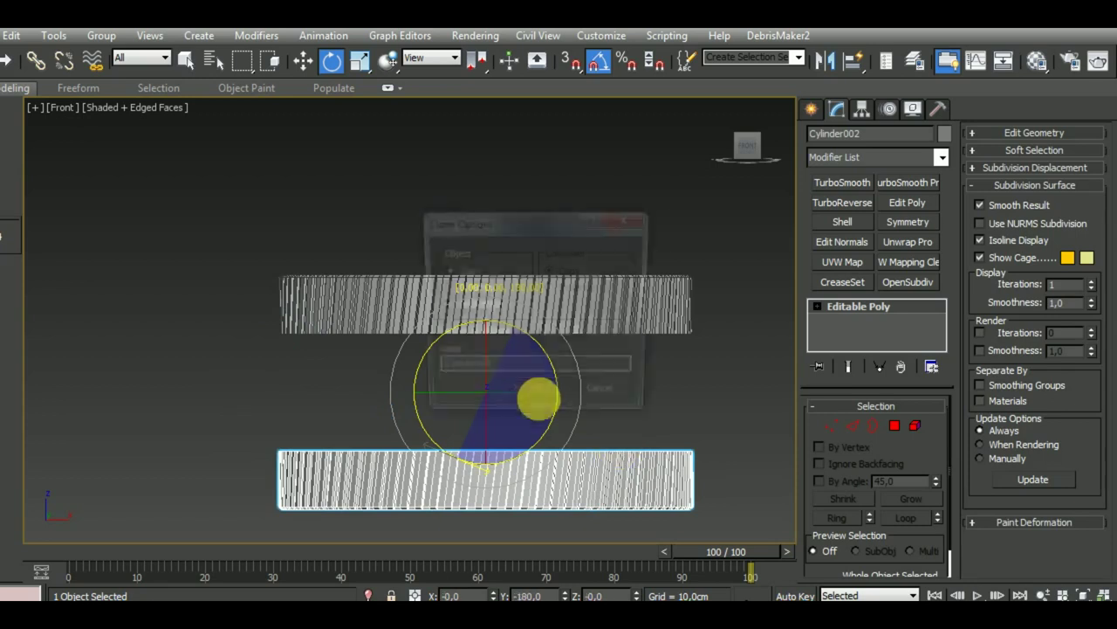
click(536, 396)
Move Cylinder002 up until its top edge meets the original half's edge exactly.
key(w)
drag(529, 403, 487, 262)
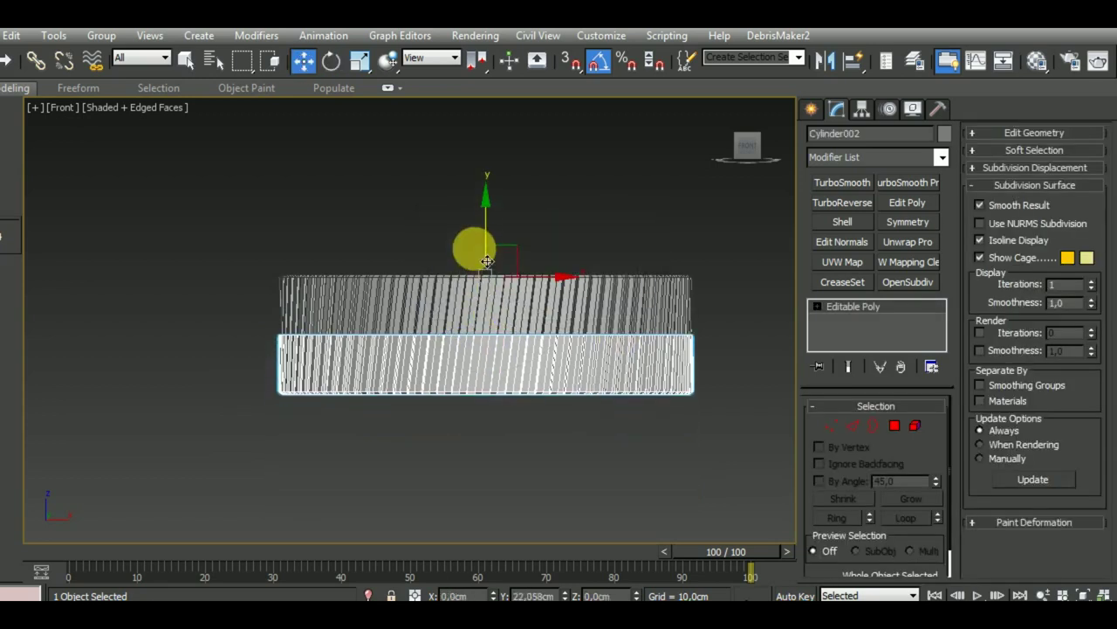
scroll(468, 253, up, 2)
scroll(456, 344, up, 4)
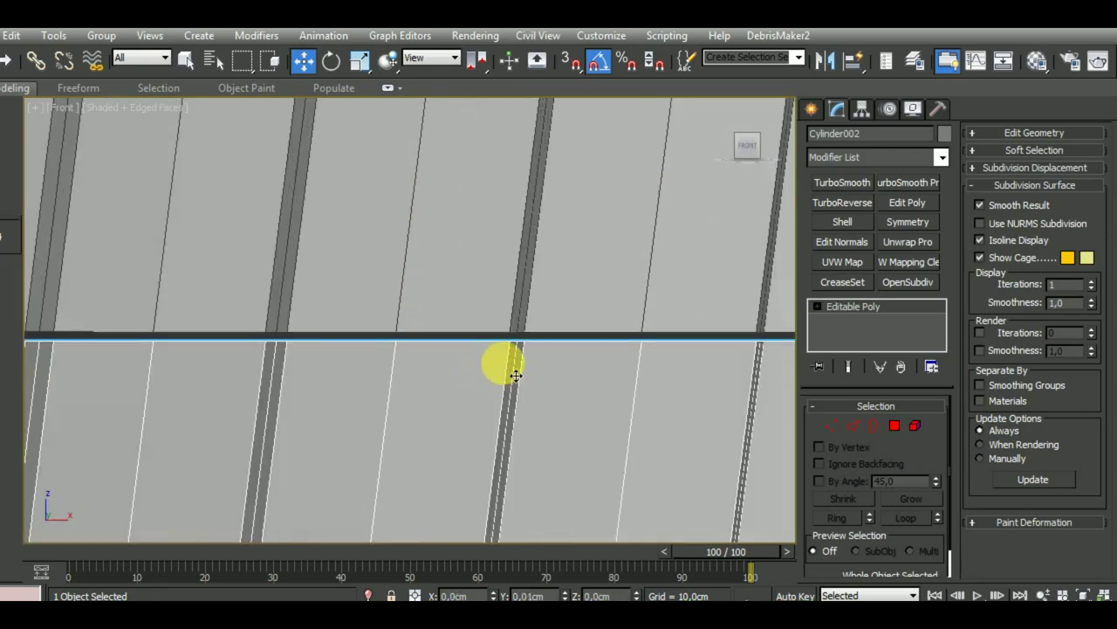
scroll(512, 361, up, 2)
scroll(544, 354, up, 2)
scroll(516, 316, up, 2)
drag(537, 361, 535, 326)
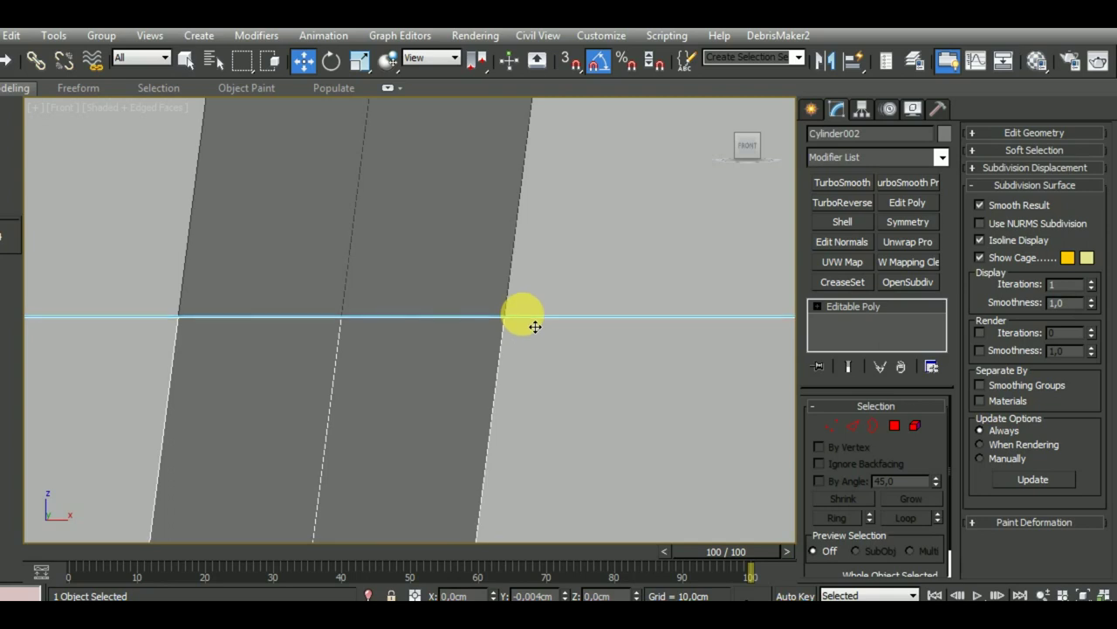
scroll(535, 325, down, 2)
scroll(535, 326, down, 3)
scroll(535, 325, down, 4)
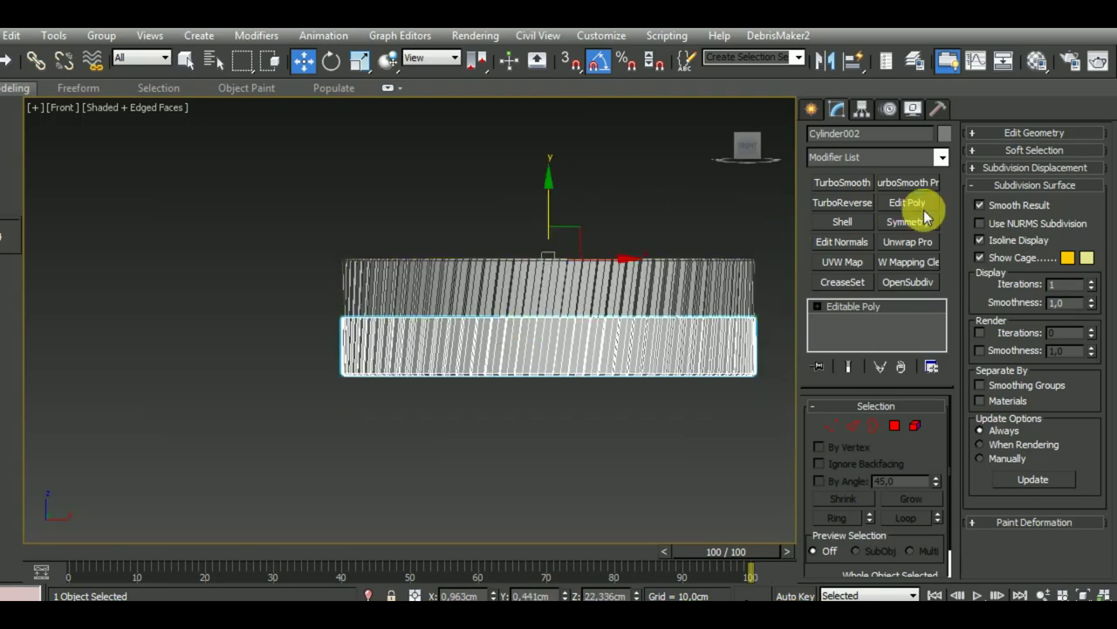
click(995, 138)
Attach the upper half to Cylinder002 as one object.
click(995, 260)
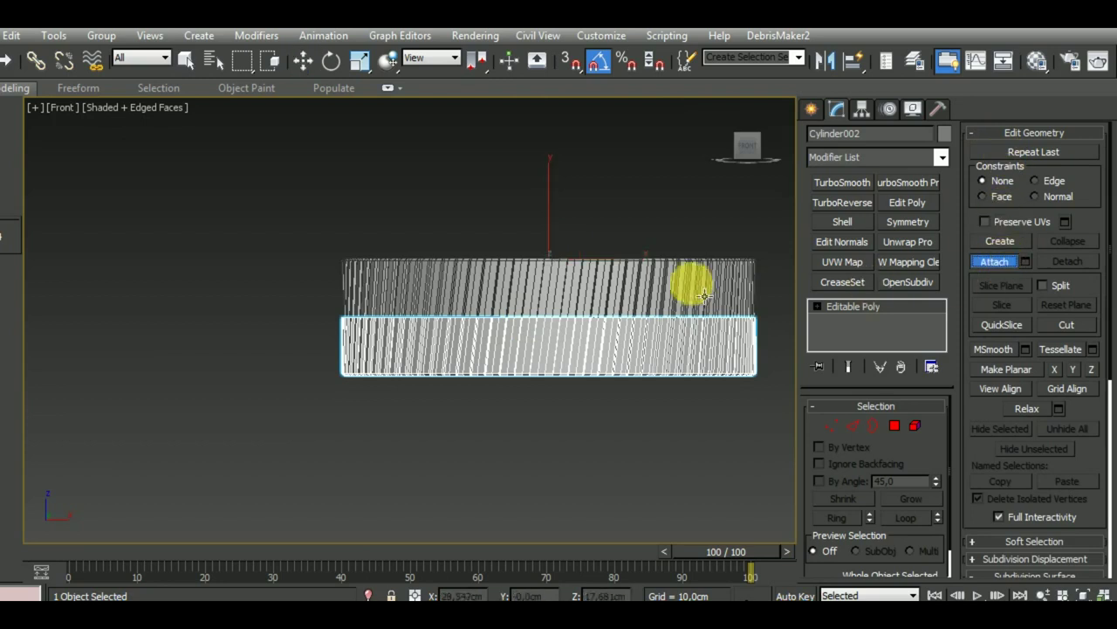
click(703, 295)
click(832, 426)
middle_drag(393, 366, 233, 380)
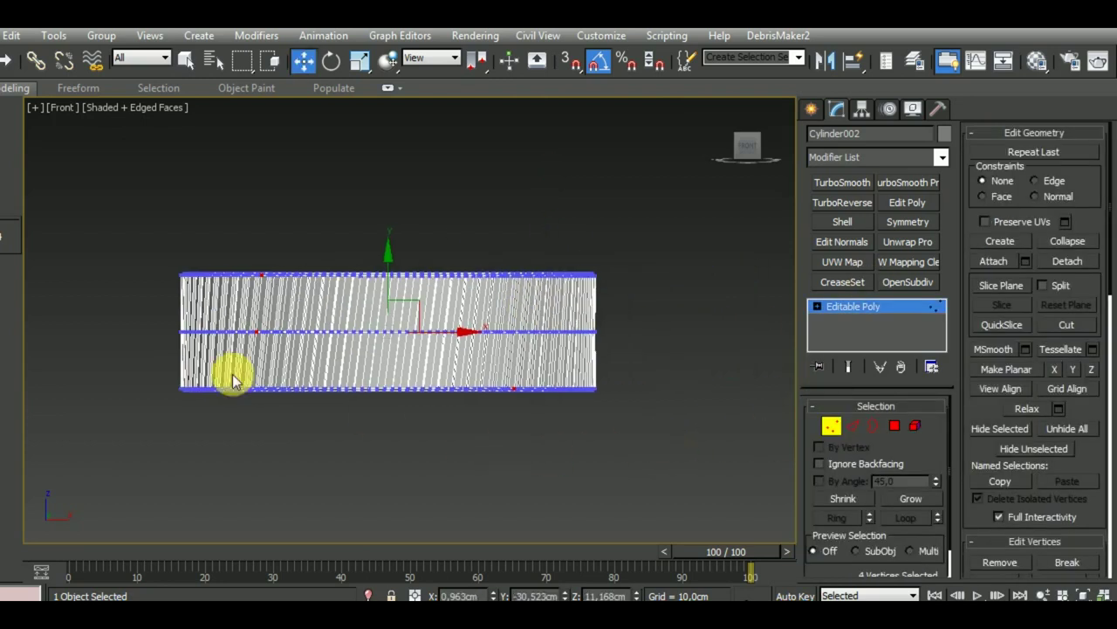
Weld the middle seam vertices, reducing the count from 2688 to 2184.
drag(144, 319, 679, 344)
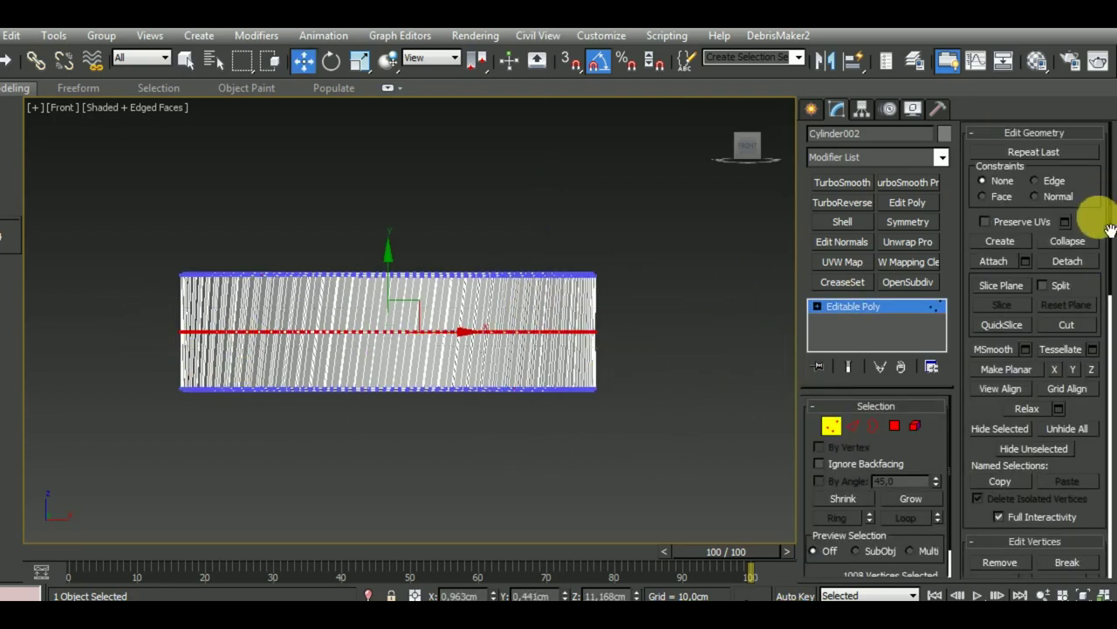
click(1074, 133)
click(1092, 190)
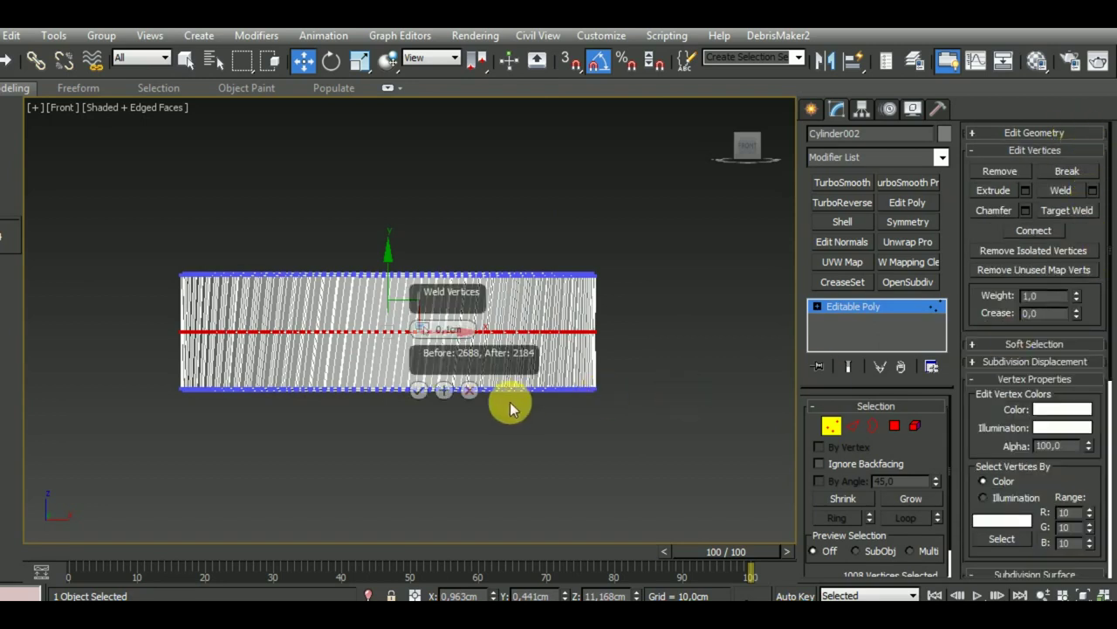
click(422, 390)
middle_drag(462, 440, 500, 458)
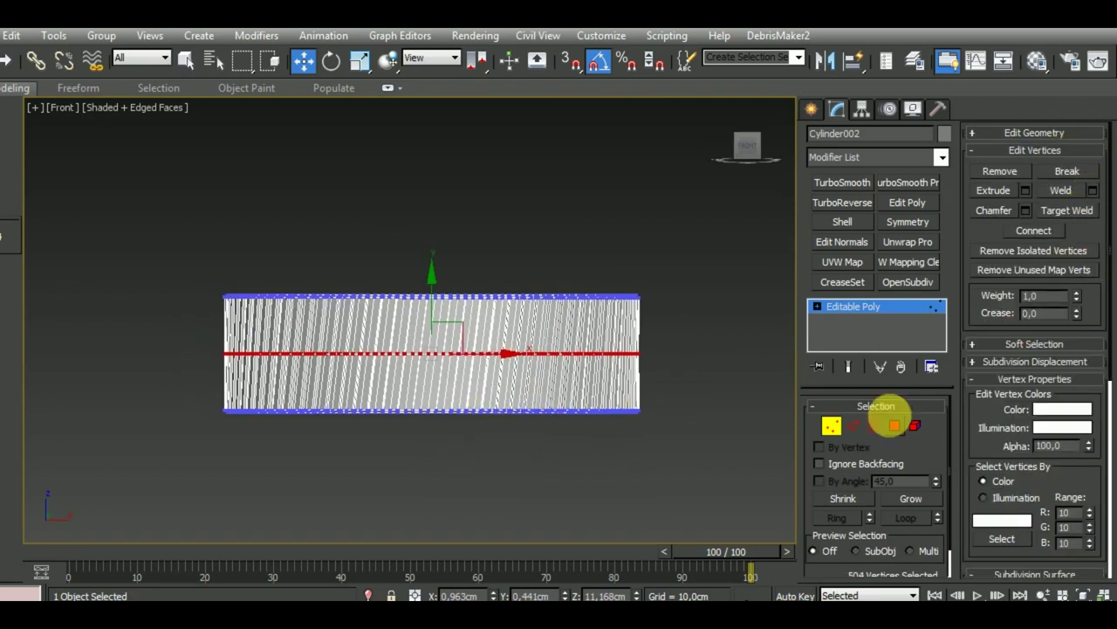
Select the ring's open borders in Border mode and view it from above.
click(834, 428)
scroll(493, 388, up, 5)
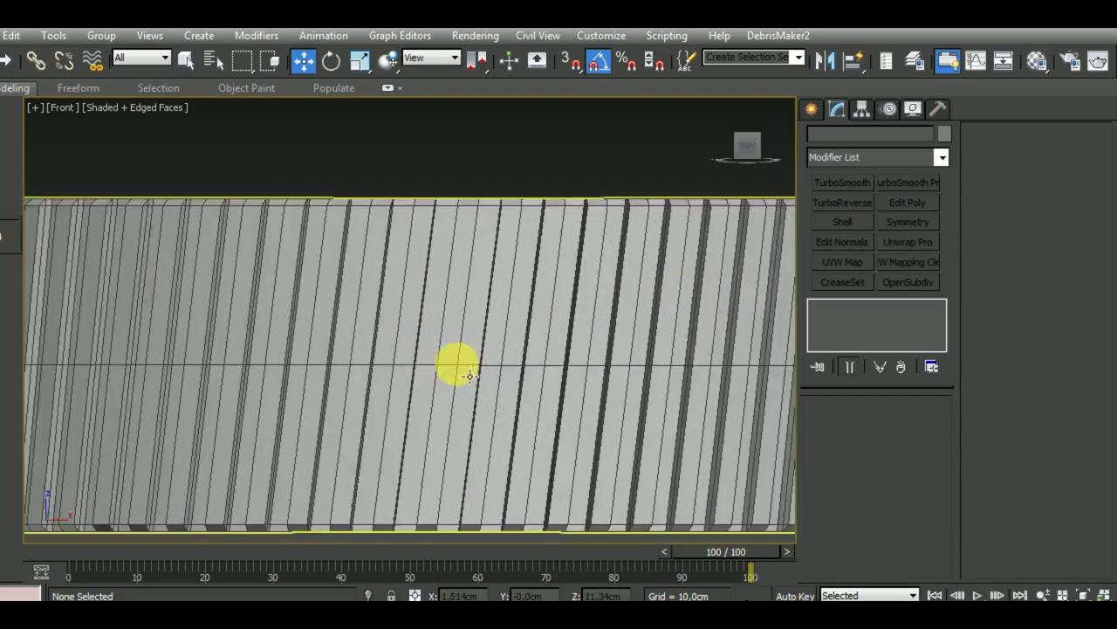
scroll(462, 376, up, 3)
scroll(470, 382, down, 5)
click(873, 425)
drag(740, 480, 179, 309)
scroll(486, 375, up, 3)
scroll(489, 320, down, 4)
mouse_move(489, 320)
alt+middle_down()
mouse_move(579, 444)
mouse_move(572, 426)
alt+middle_up()
Add the remaining horizontal edge loop to the selection and Remove all the loops.
key(2)
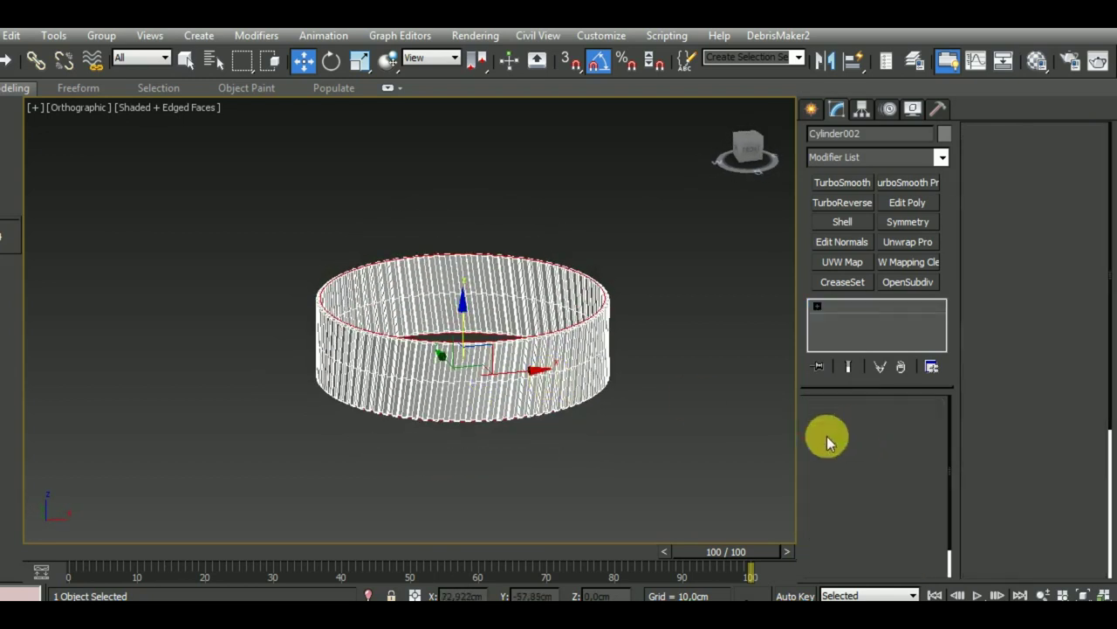
scroll(449, 394, up, 6)
ctrl+click(494, 444)
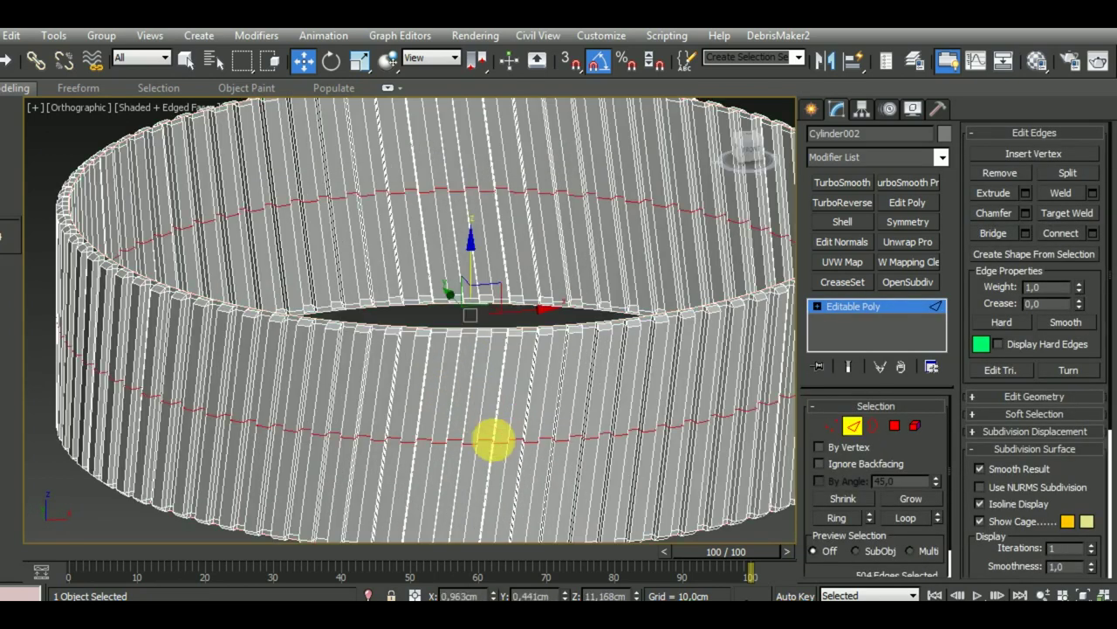
click(1007, 176)
scroll(549, 437, down, 2)
scroll(528, 408, down, 3)
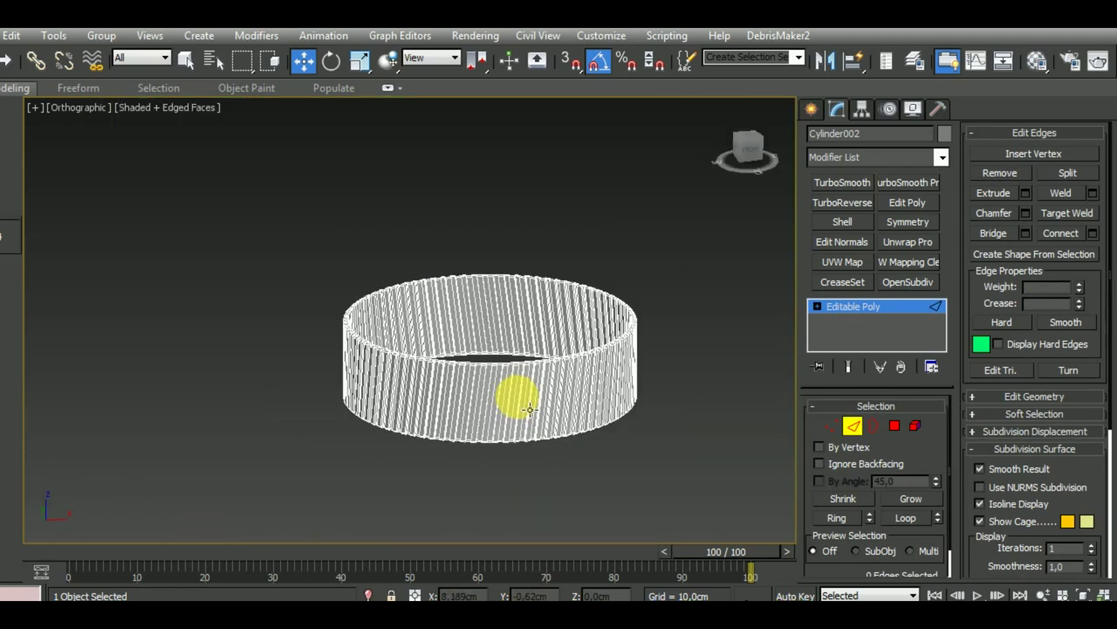
Exit sub-object mode and switch the viewport to Perspective.
click(851, 421)
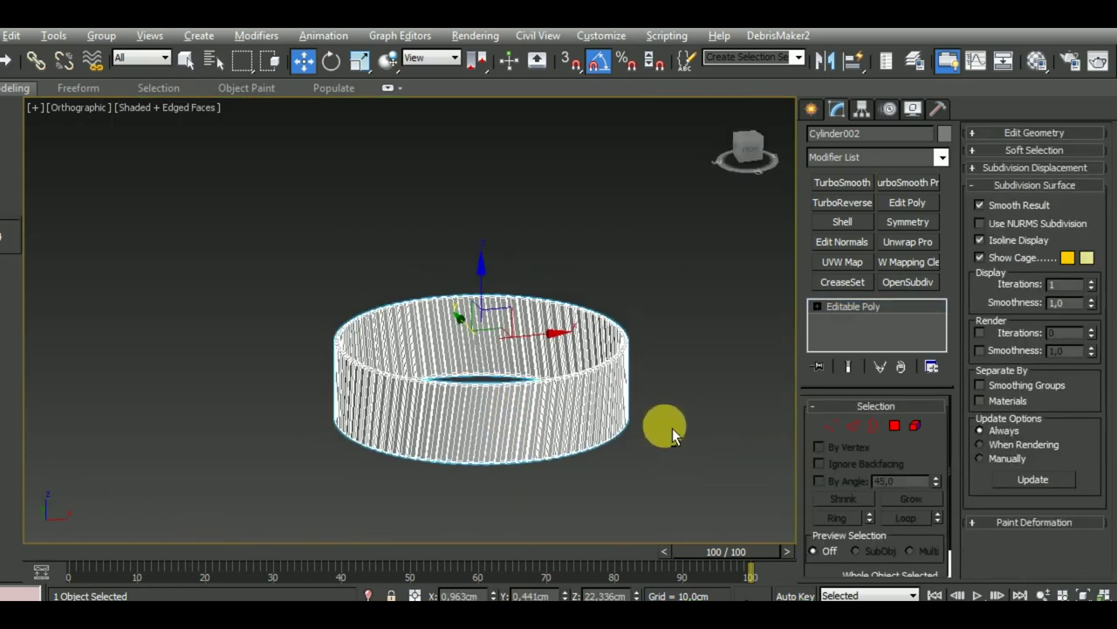
key(p)
scroll(664, 432, up, 1)
scroll(567, 402, up, 4)
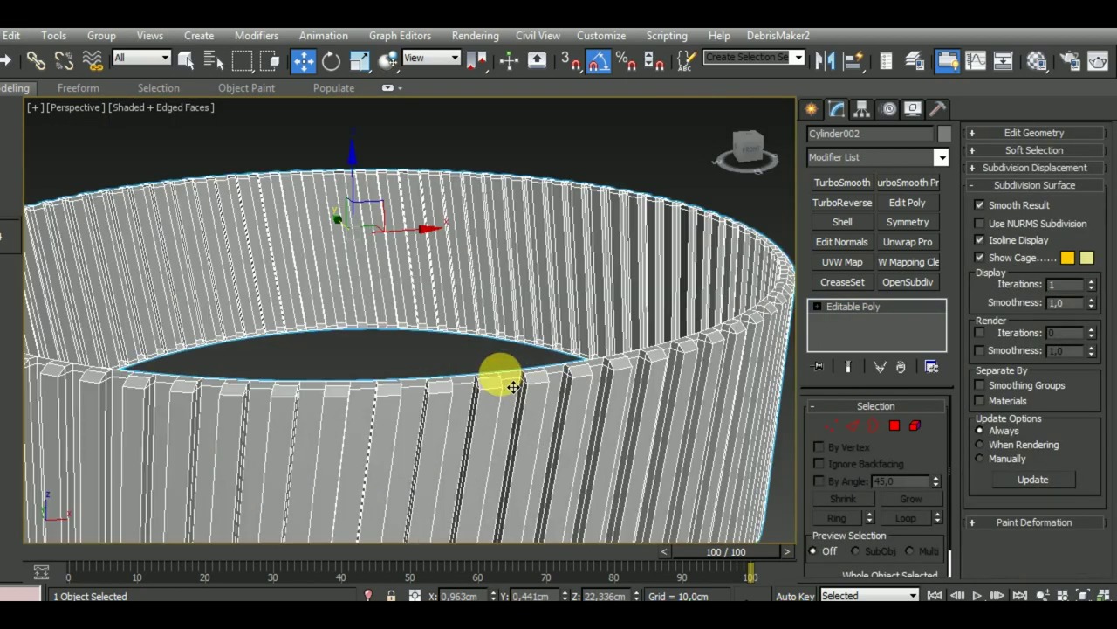
scroll(514, 386, down, 3)
scroll(502, 371, down, 2)
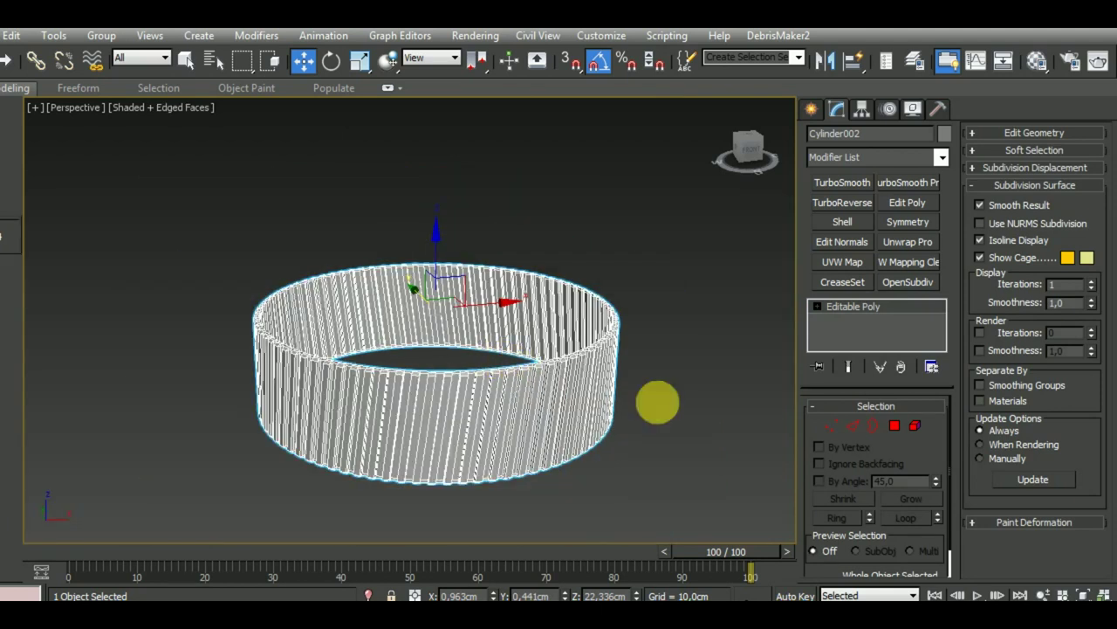
click(891, 425)
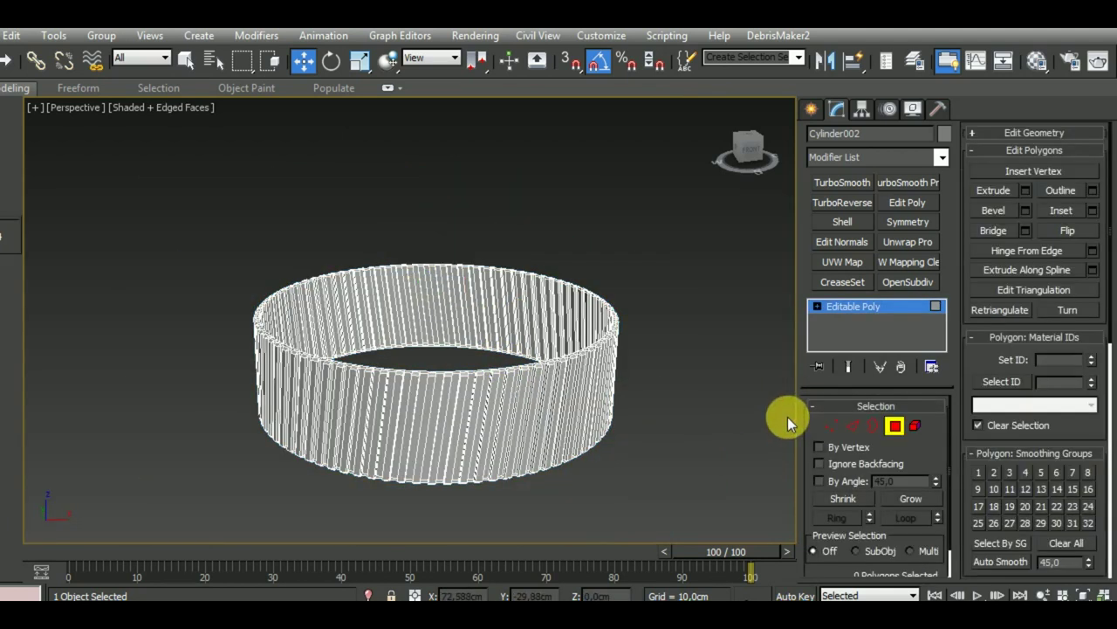
Cap the ring's top open border with a flat polygon and select that cap.
click(853, 425)
mouse_move(630, 415)
alt+middle_down()
mouse_move(702, 417)
mouse_move(605, 407)
alt+middle_up()
click(873, 425)
click(605, 420)
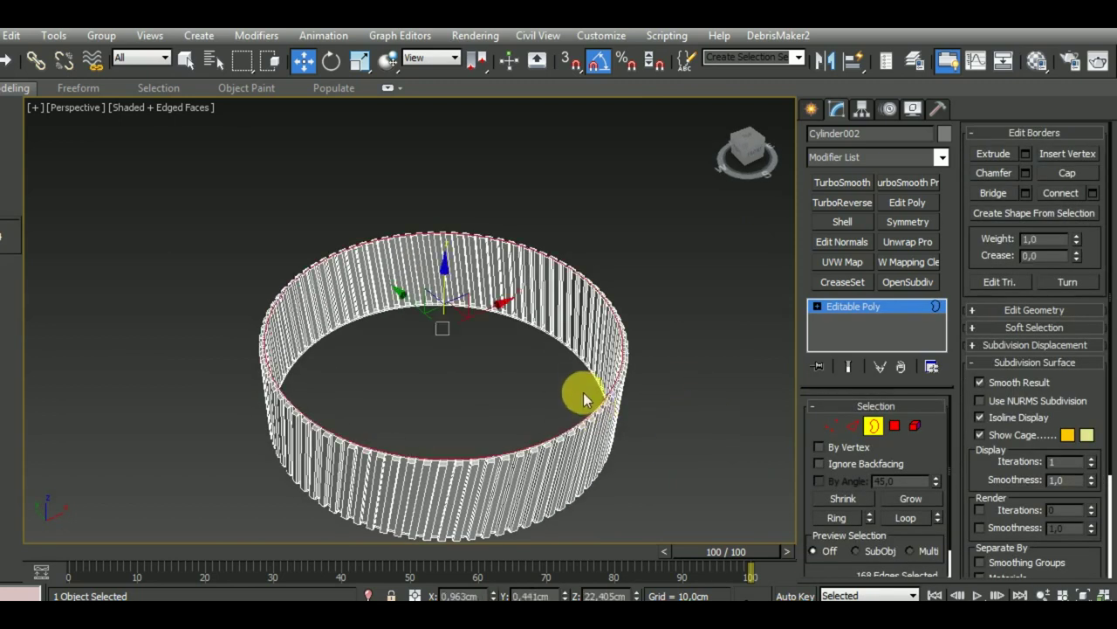
click(1066, 173)
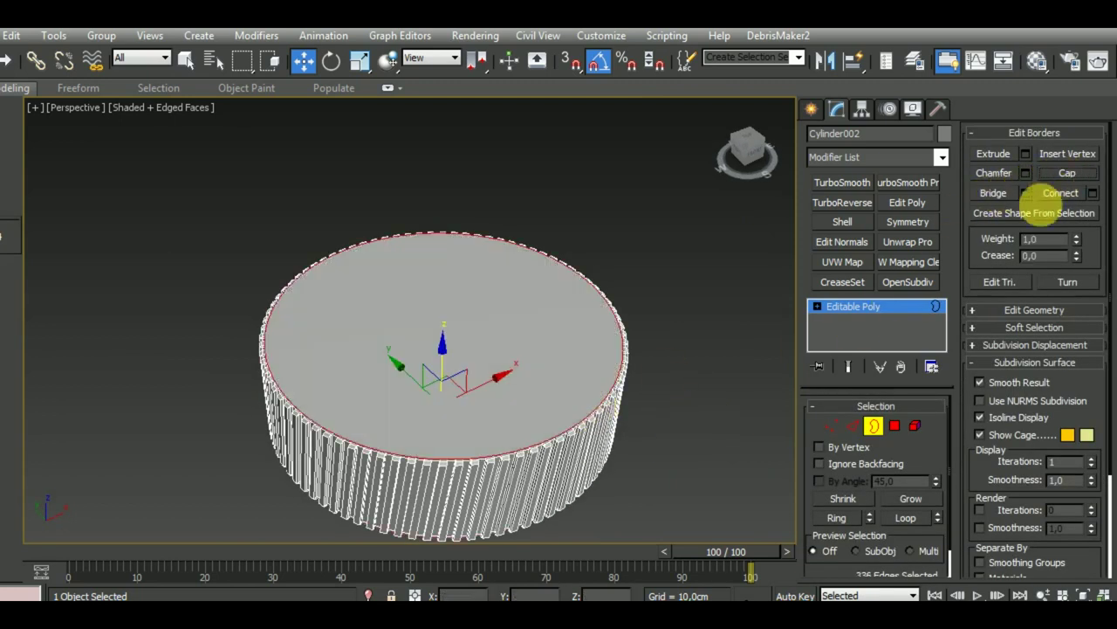
click(892, 425)
click(562, 387)
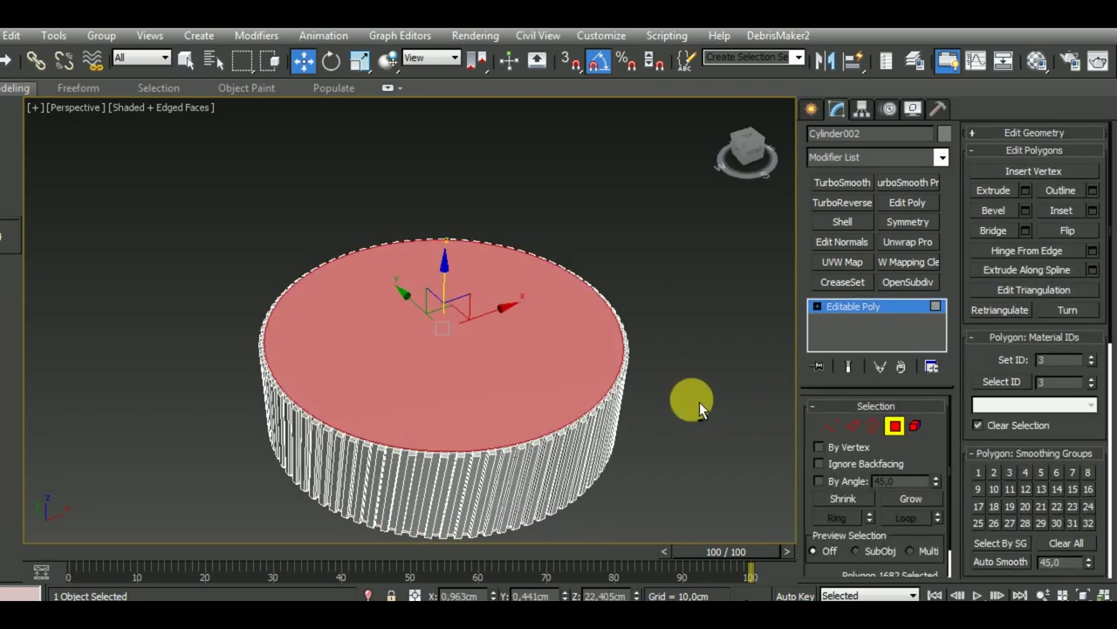
Inset the top cap polygon by about 7.881 cm.
alt+middle_drag(699, 401, 665, 387)
click(1092, 211)
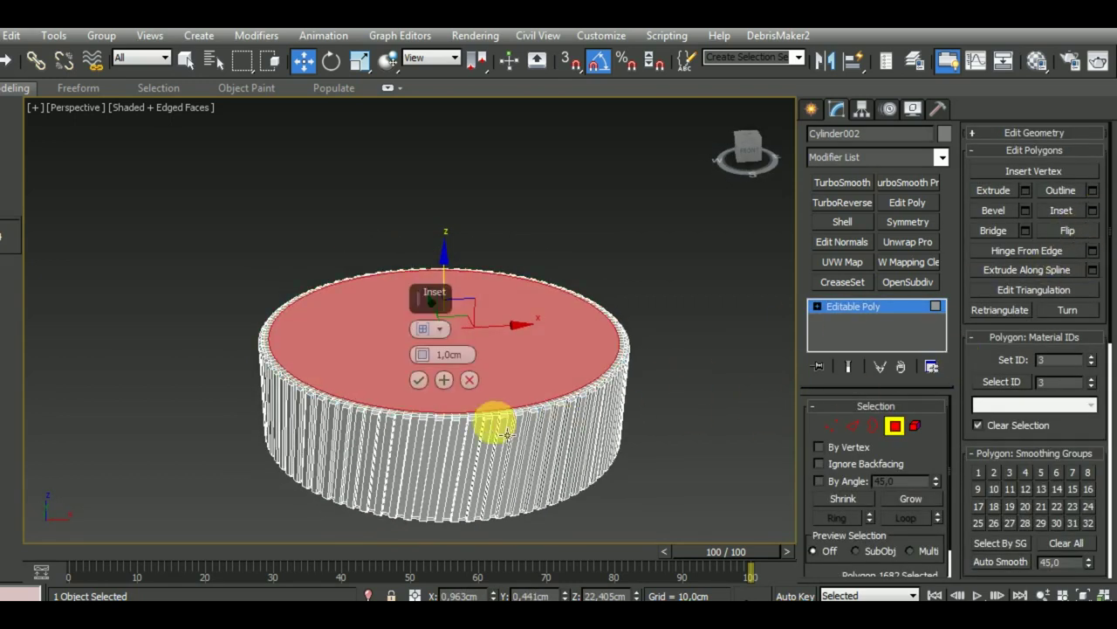
drag(425, 361, 428, 344)
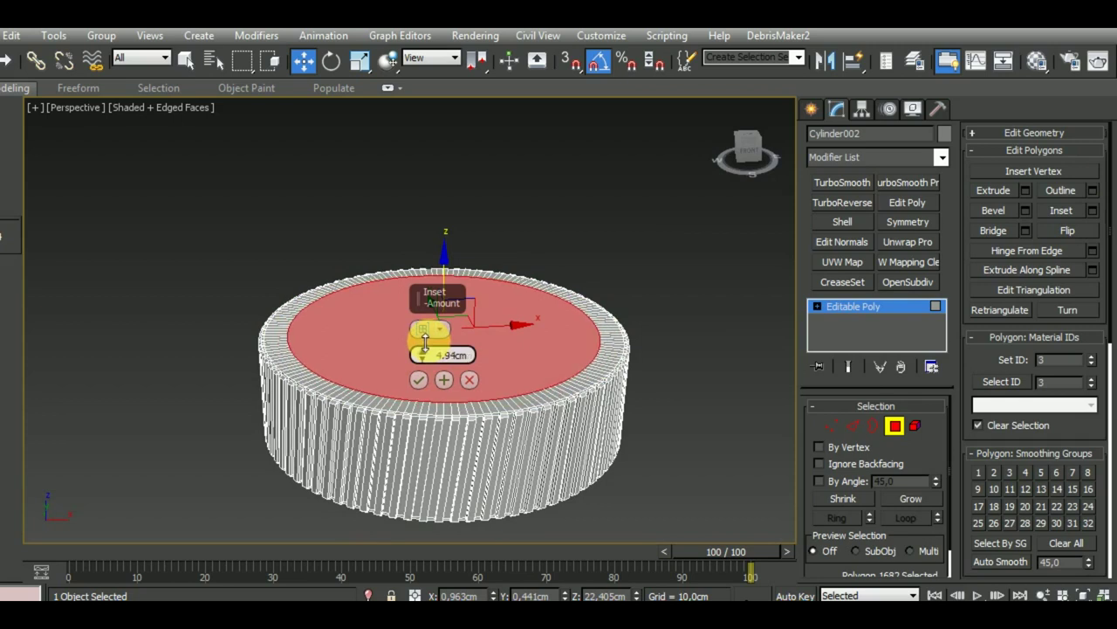
alt+middle_drag(528, 344, 637, 422)
drag(418, 353, 424, 349)
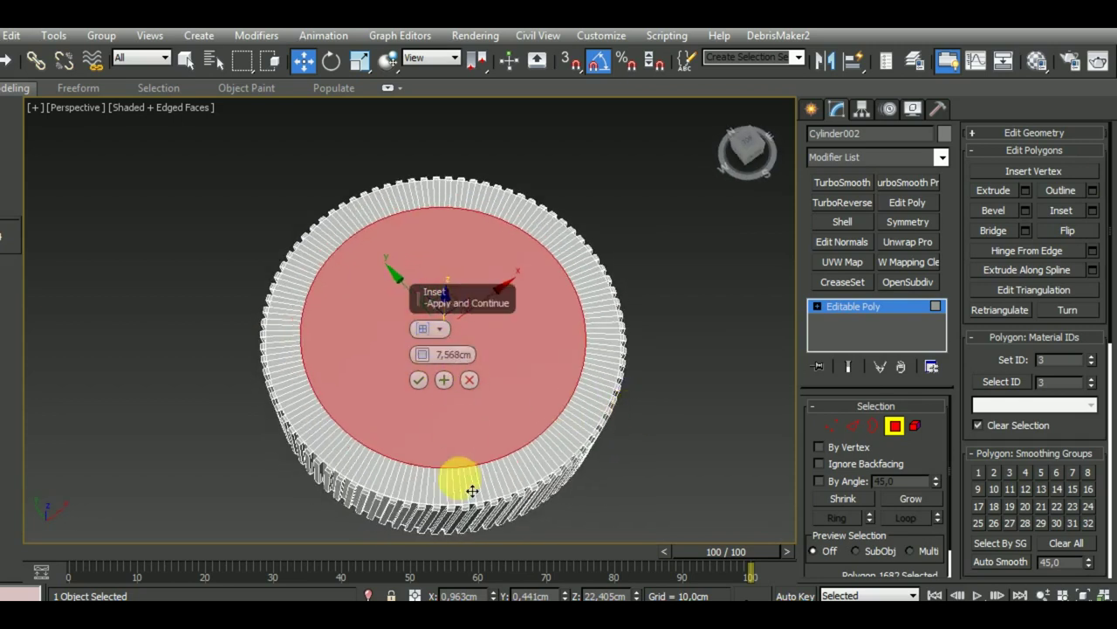
click(418, 381)
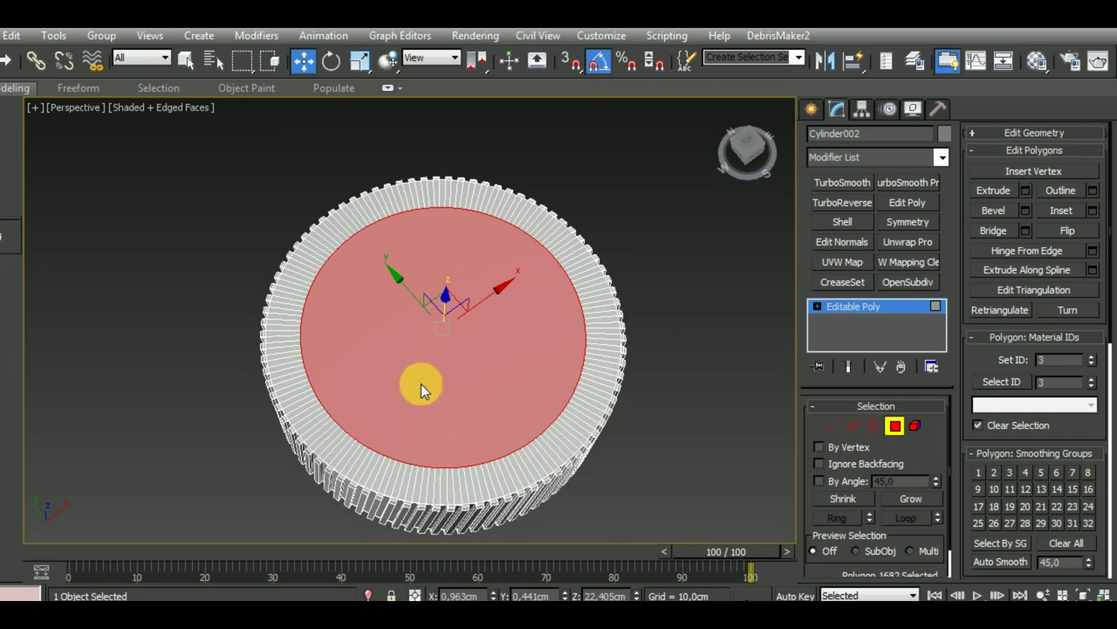
Bevel the inset face down by -7.131 cm to form a recessed floor.
mouse_move(693, 447)
alt+middle_down()
mouse_move(725, 384)
mouse_move(761, 376)
alt+middle_up()
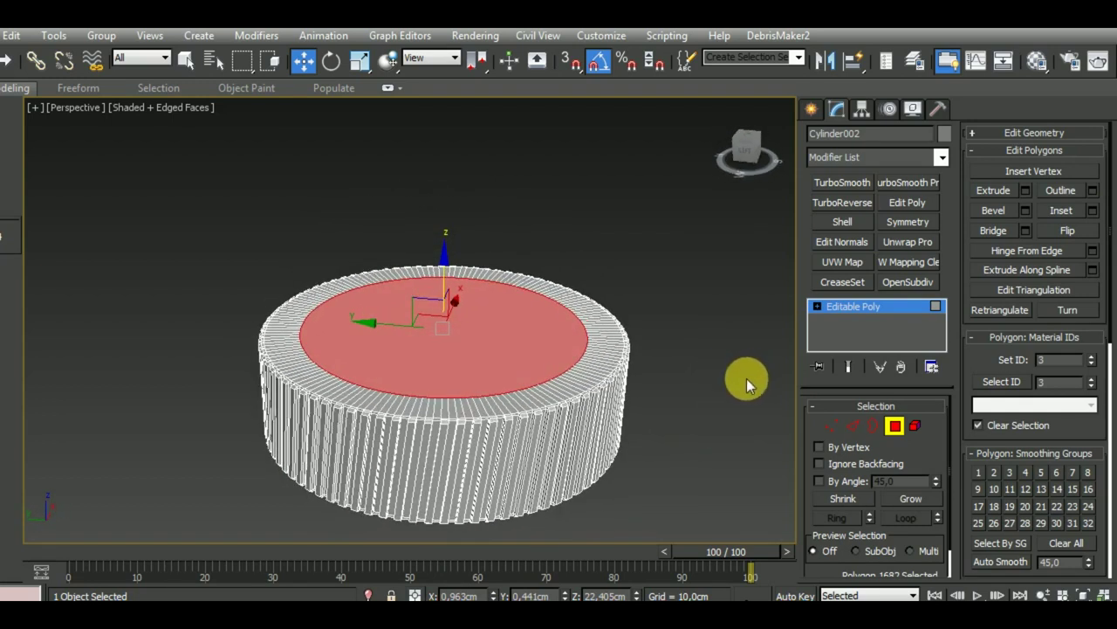
key(shift+ctrl+b)
drag(419, 355, 435, 429)
mouse_move(436, 430)
alt+middle_down()
mouse_move(654, 399)
mouse_move(579, 439)
mouse_move(704, 419)
mouse_move(690, 398)
alt+middle_up()
mouse_move(420, 357)
mouse_down()
mouse_move(426, 374)
mouse_move(421, 360)
mouse_up()
mouse_move(421, 360)
alt+middle_down()
mouse_move(594, 348)
mouse_move(599, 324)
mouse_move(419, 404)
alt+middle_up()
click(419, 405)
Reselect Cylinder002, select its recessed floor polygon, and activate Select and Uniform Scale.
click(879, 428)
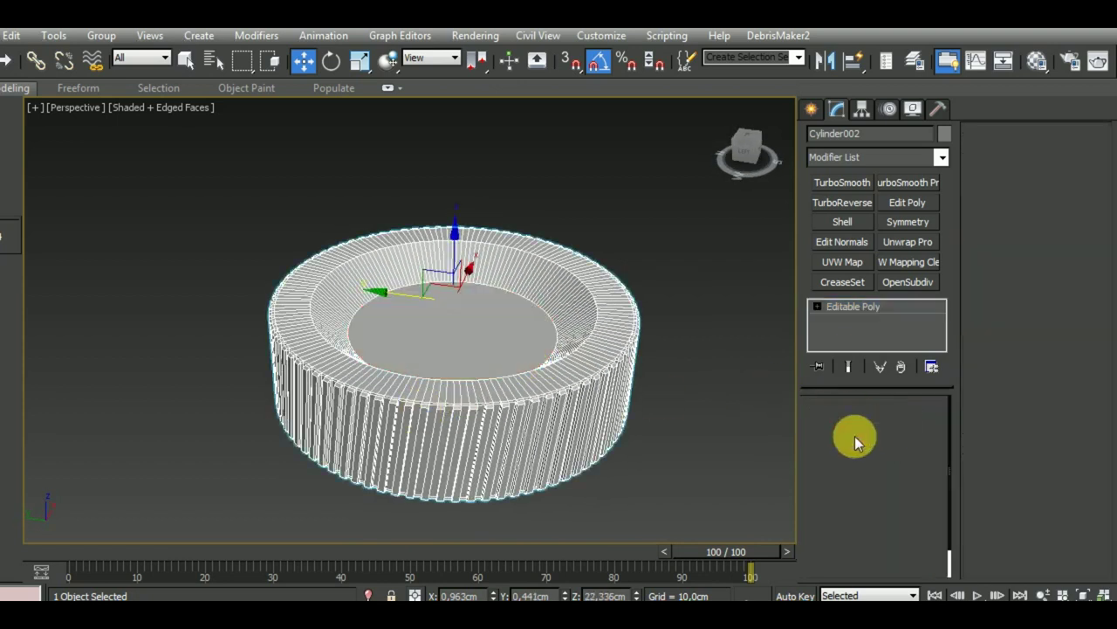
scroll(524, 332, up, 3)
scroll(574, 336, up, 3)
scroll(574, 337, down, 5)
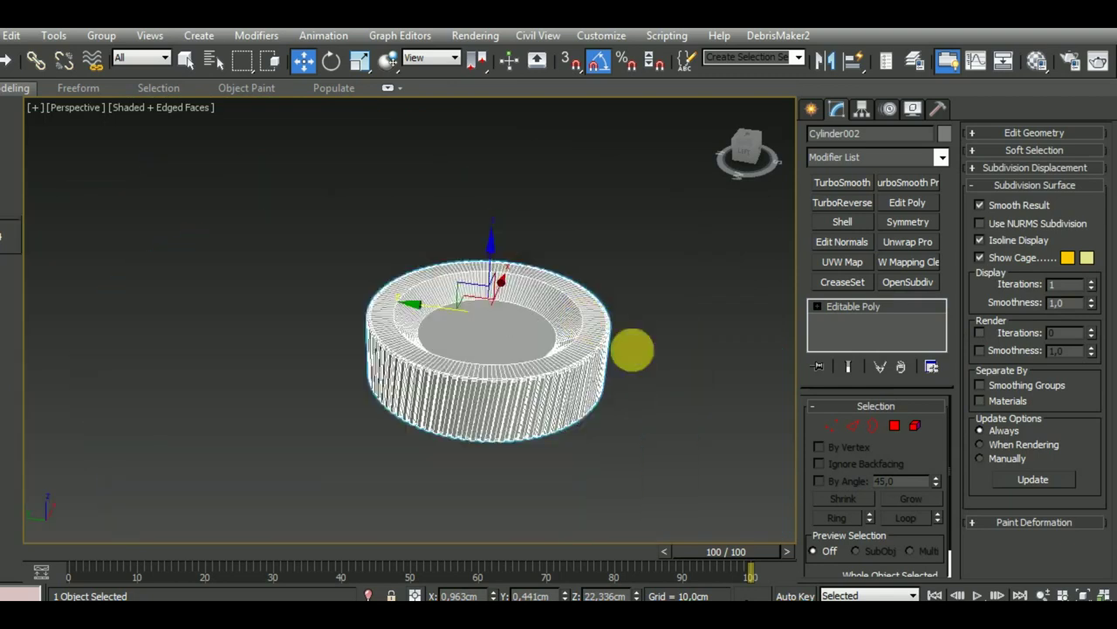
click(654, 384)
click(532, 382)
scroll(542, 390, up, 2)
scroll(542, 390, down, 3)
mouse_move(581, 375)
alt+middle_down()
mouse_move(616, 323)
mouse_move(574, 445)
alt+middle_up()
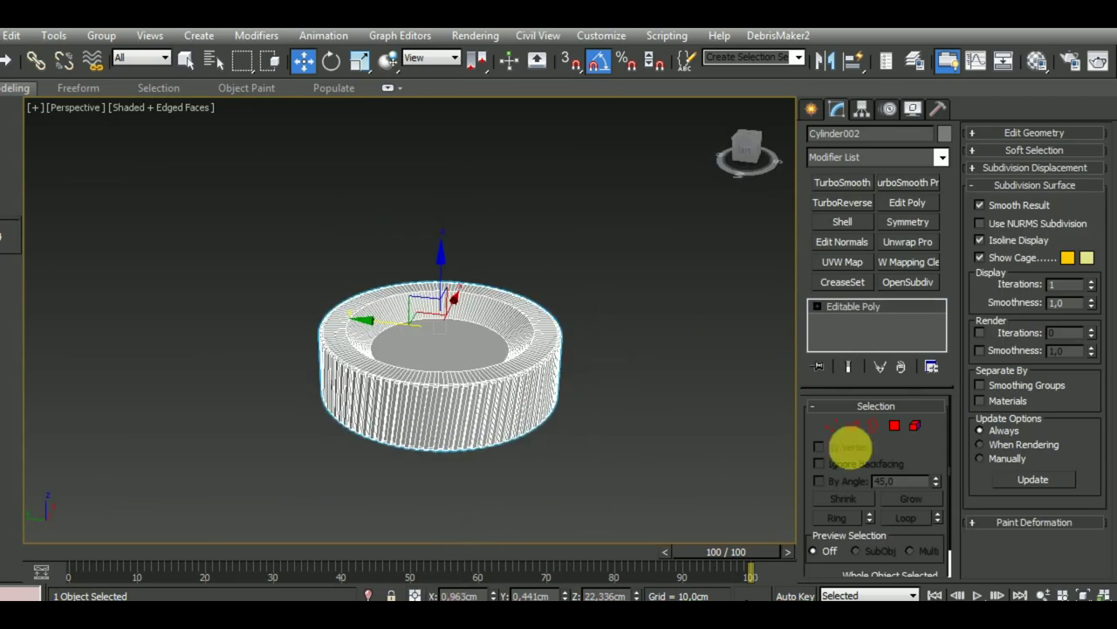
click(895, 425)
alt+middle_drag(684, 417, 623, 428)
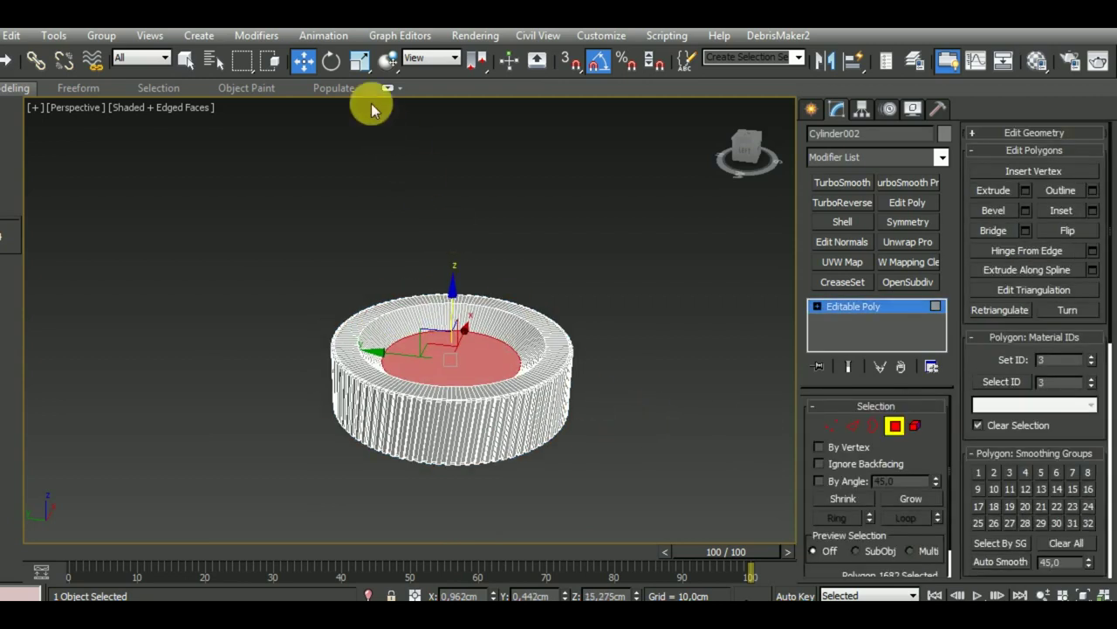
click(359, 59)
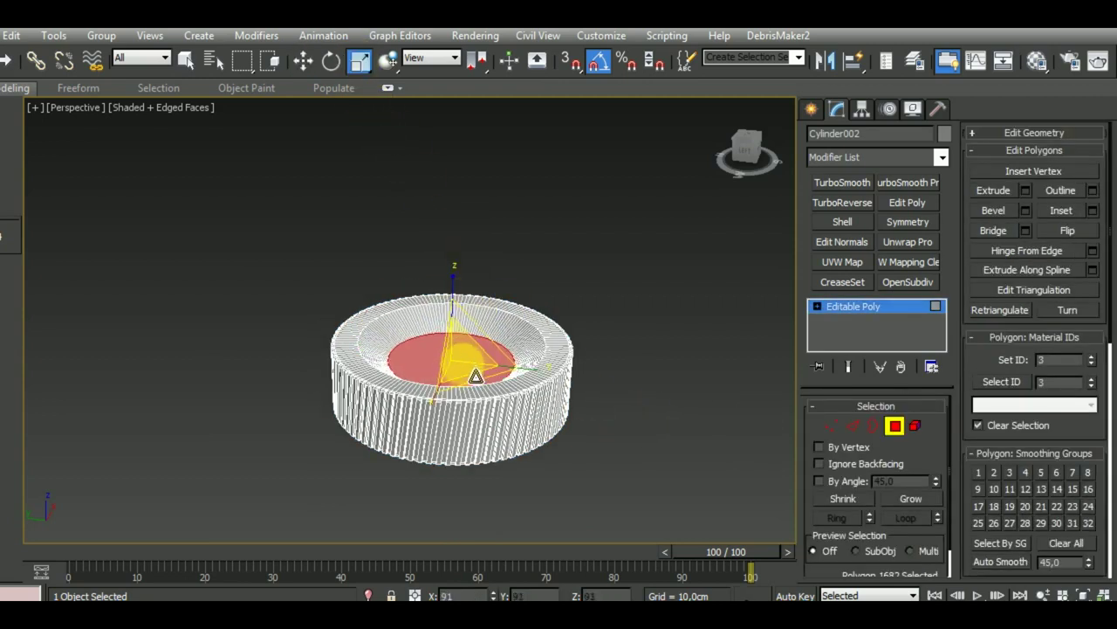
Exit face editing and reposition the ring cylinder with the Move tool.
click(895, 425)
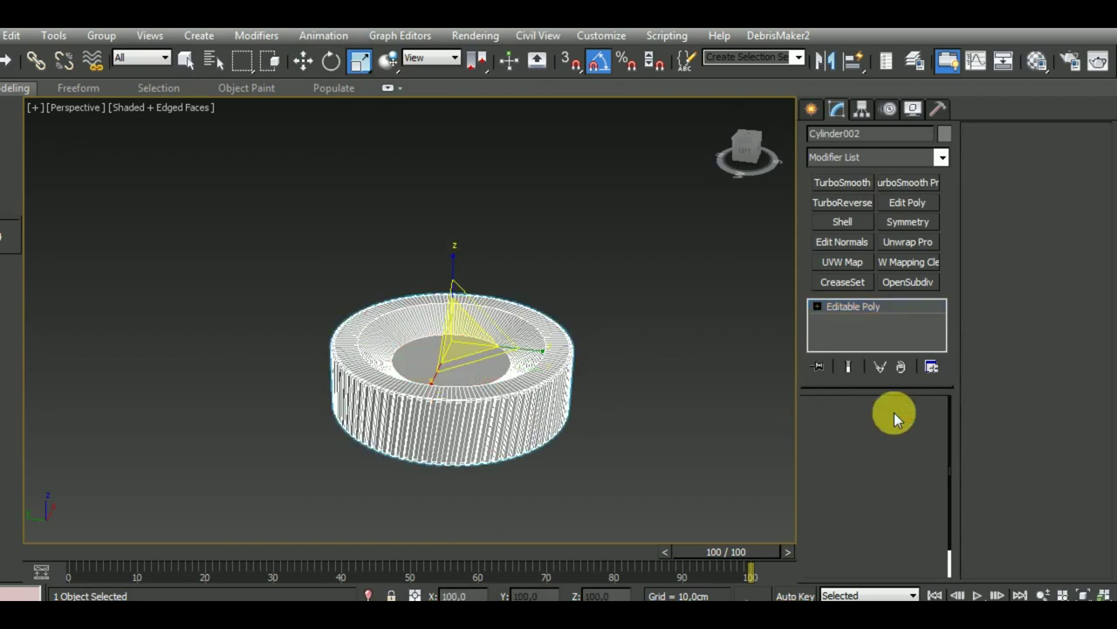
click(812, 108)
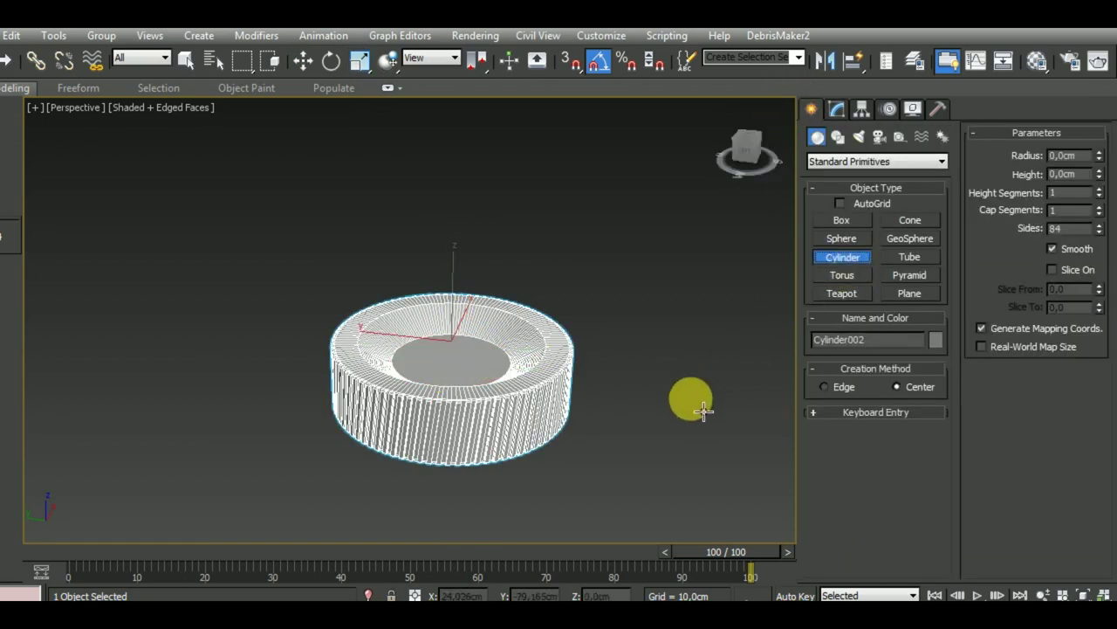
alt+middle_drag(669, 393, 655, 377)
right_click(640, 374)
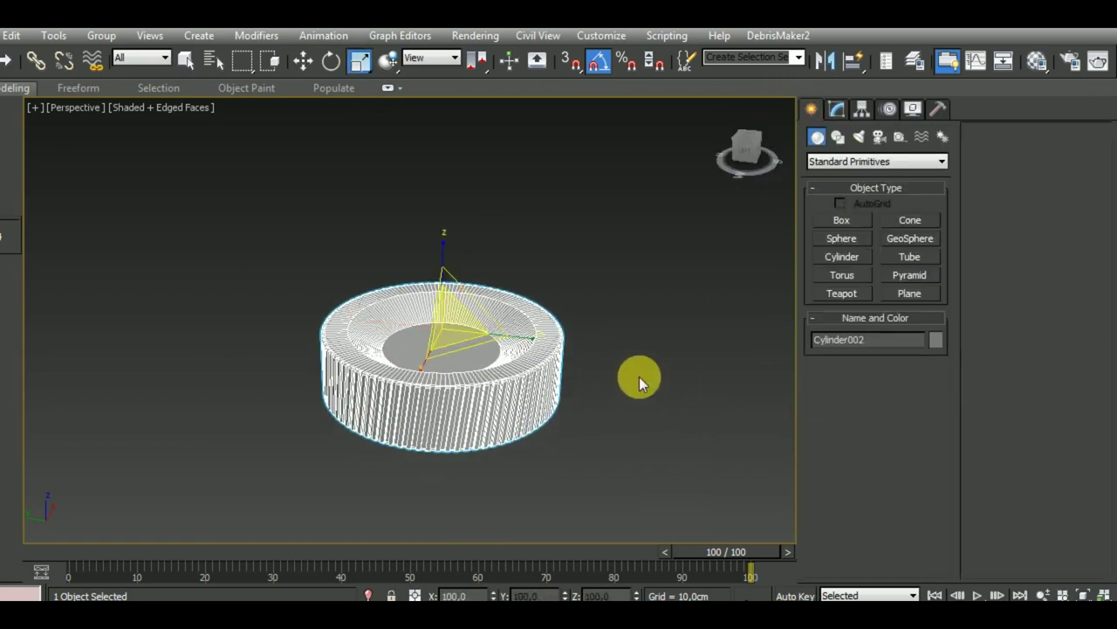
click(303, 59)
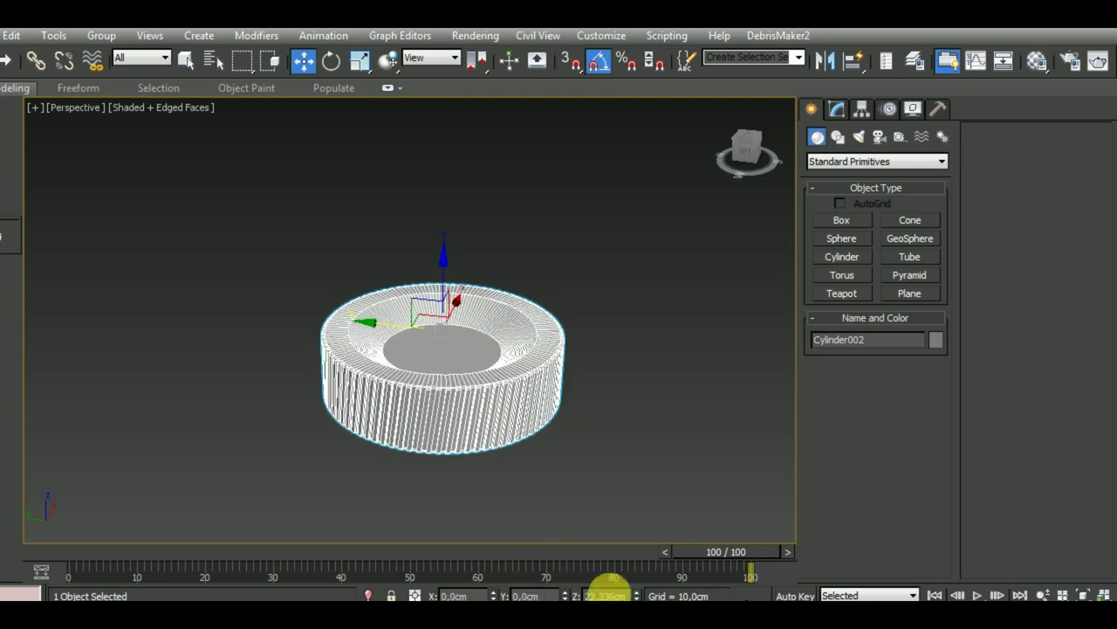
drag(564, 594, 637, 589)
click(596, 428)
click(524, 403)
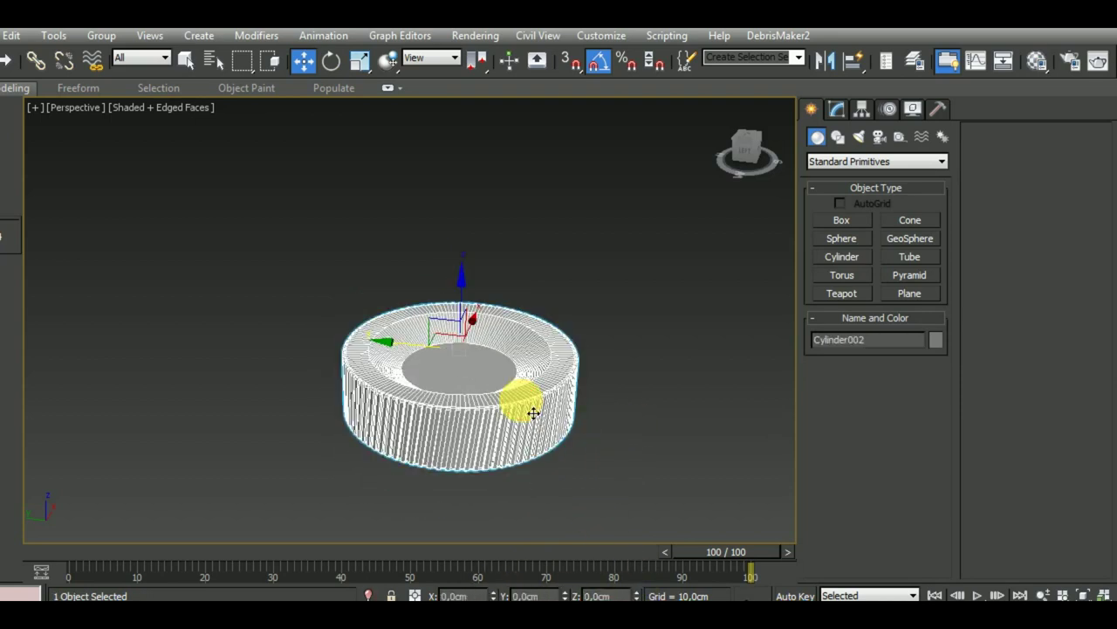
drag(534, 416, 500, 398)
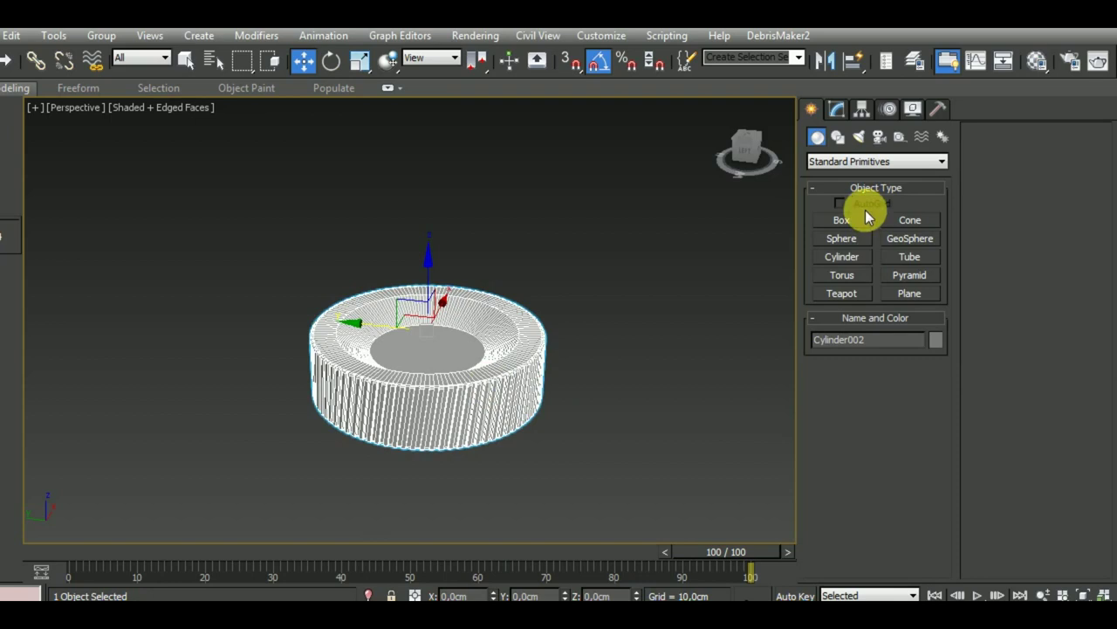
In Top view, draw a 20.084cm-radius cylinder at the ring's centre and set its height.
click(843, 257)
key(t)
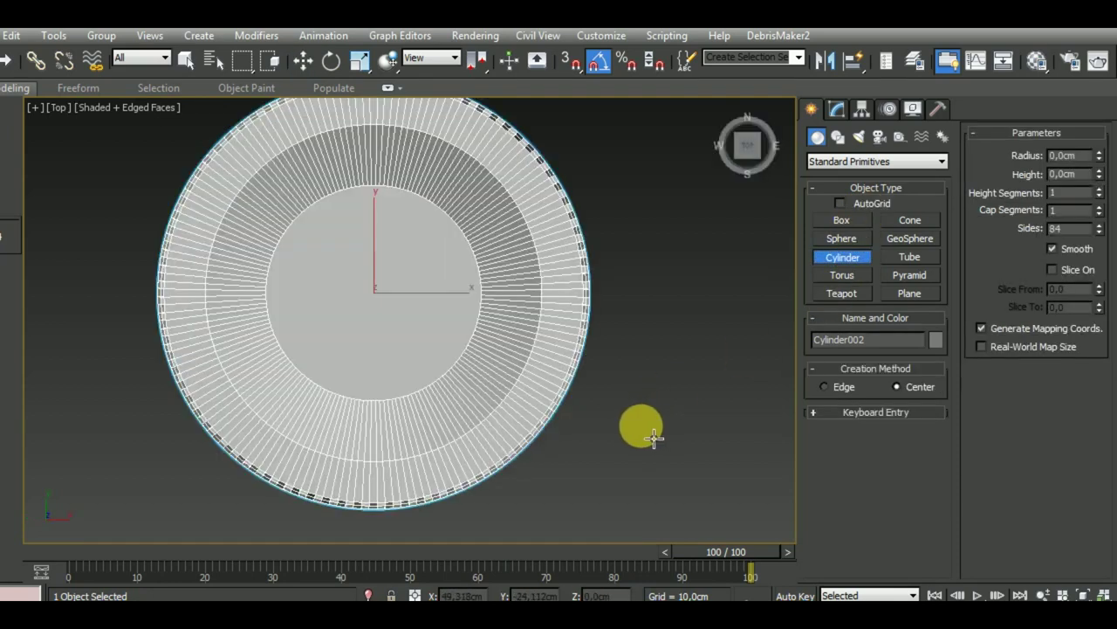
scroll(611, 428, down, 1)
drag(405, 316, 444, 409)
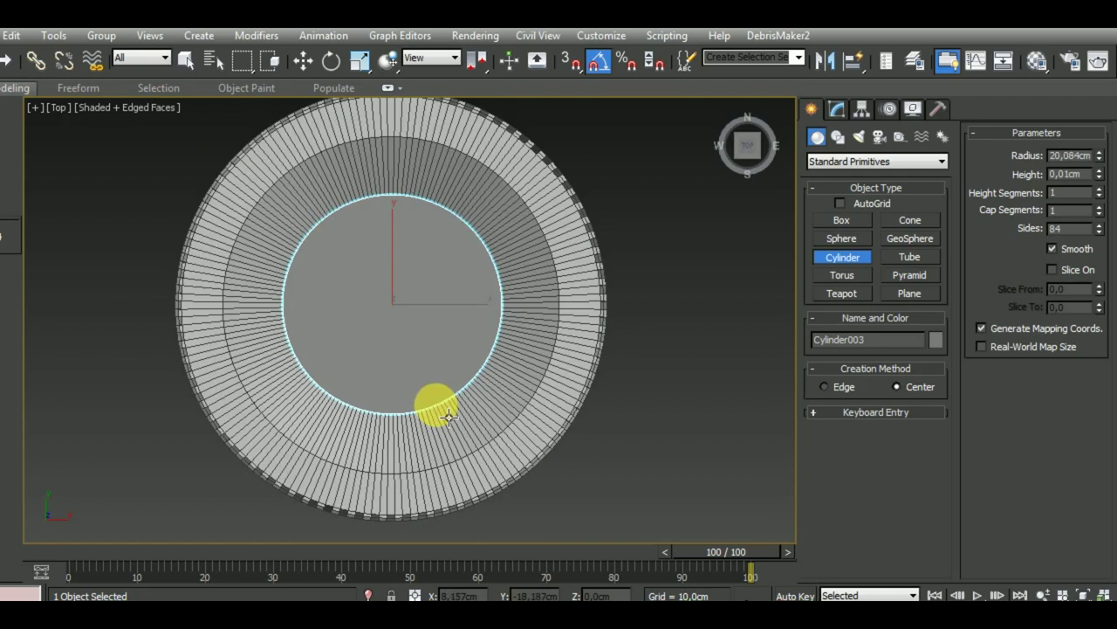
click(401, 263)
click(303, 60)
In Front view, lower the new cylinder to Z -7.756cm into the ring base, centred at X 0.
key(f)
scroll(464, 288, down, 2)
middle_drag(463, 288, 345, 238)
drag(460, 326, 460, 354)
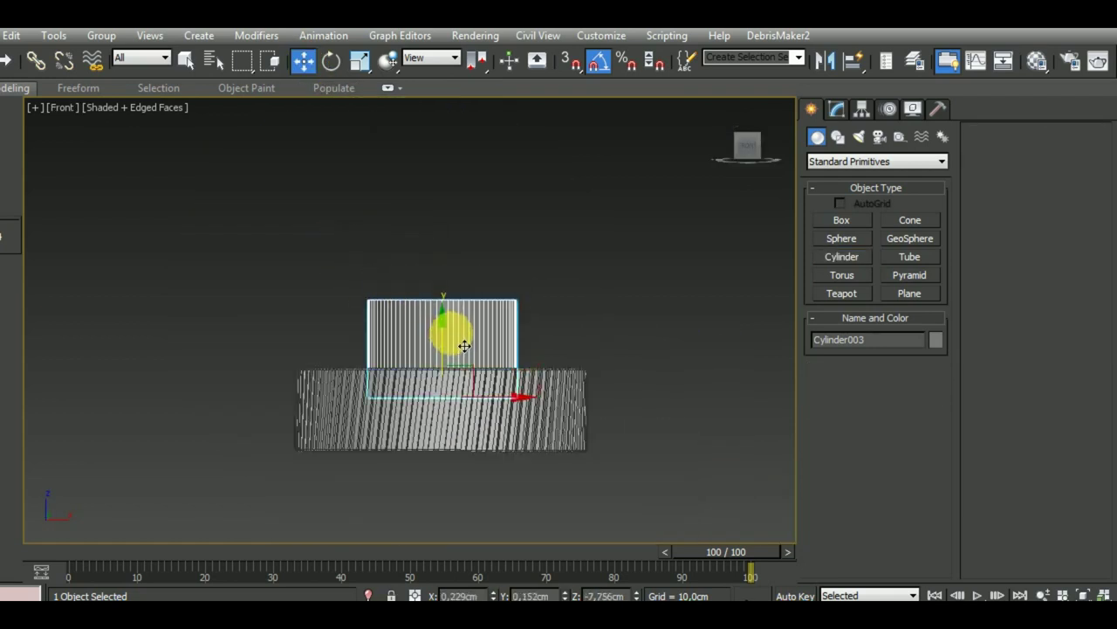
right_click(493, 596)
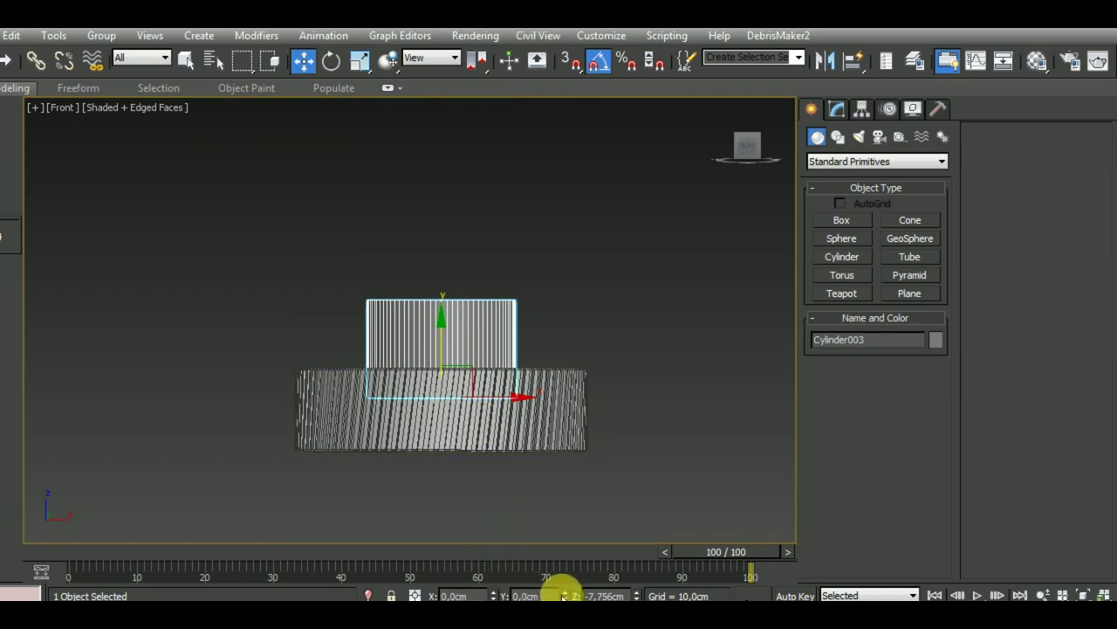
mouse_move(638, 326)
alt+middle_down()
mouse_move(712, 421)
mouse_move(629, 424)
alt+middle_up()
scroll(474, 407, up, 2)
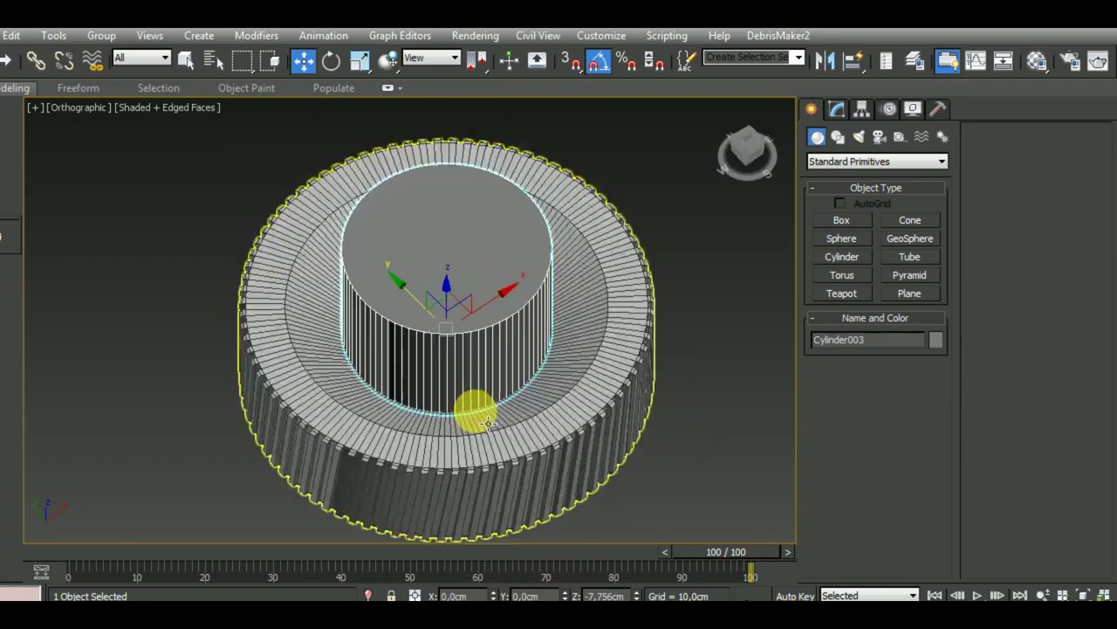
scroll(493, 417, up, 4)
scroll(495, 402, down, 5)
scroll(541, 341, down, 3)
mouse_move(719, 280)
middle_down()
mouse_move(705, 382)
mouse_move(632, 350)
middle_up()
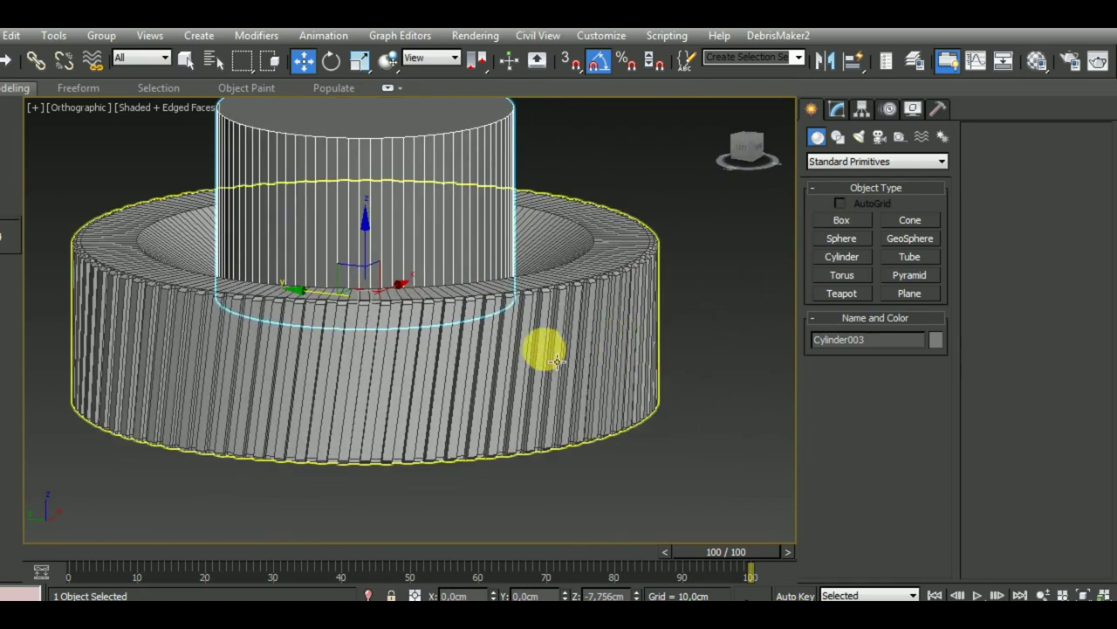
click(1036, 60)
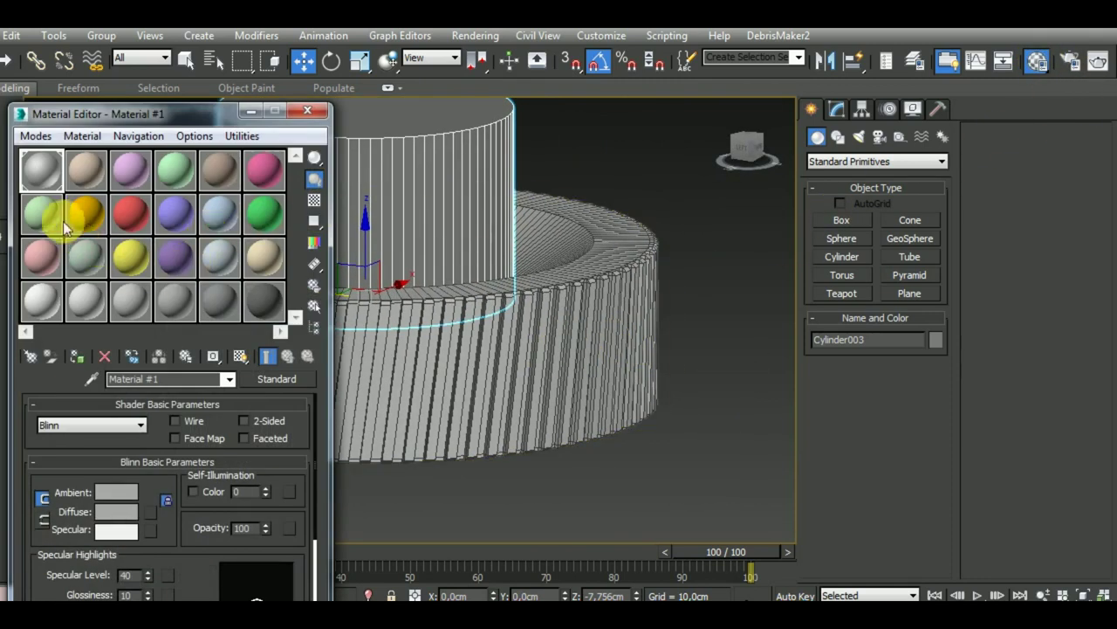
click(106, 512)
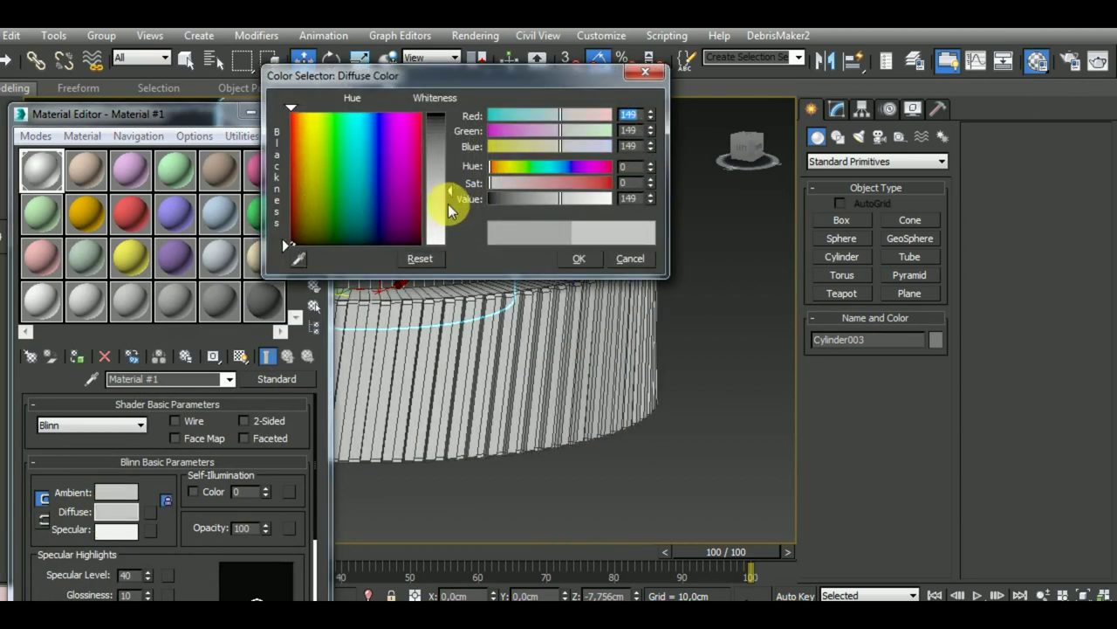
click(576, 258)
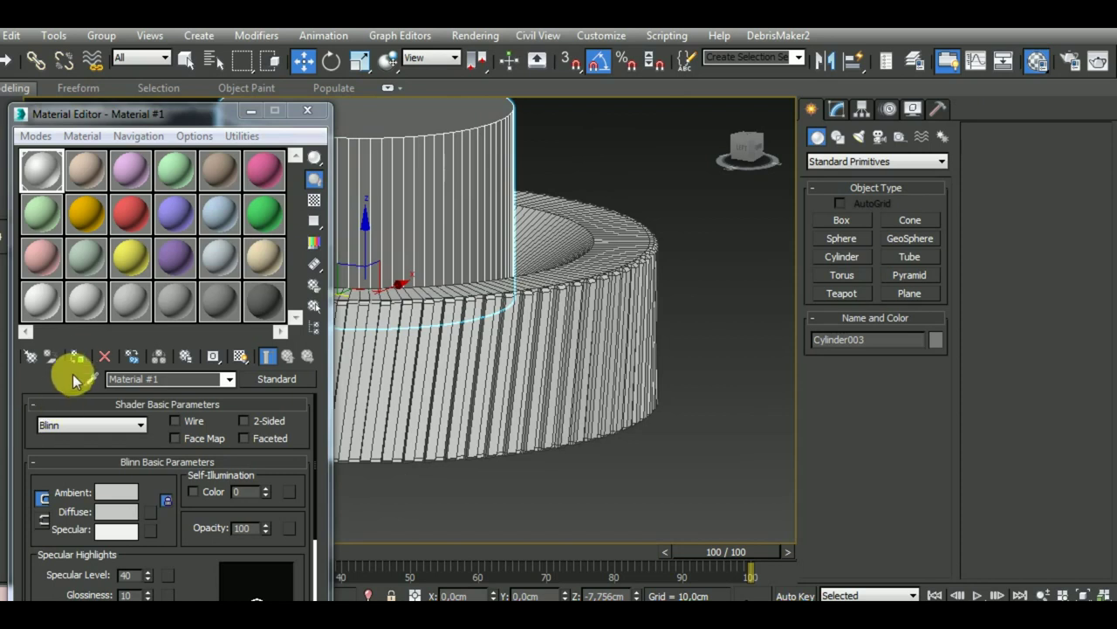
click(307, 112)
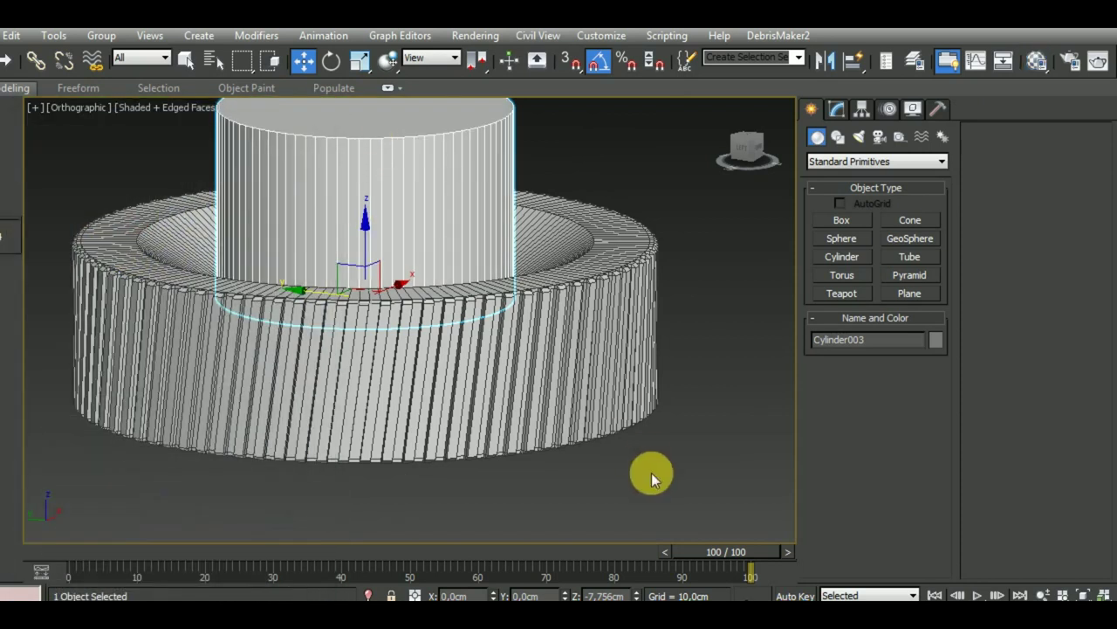
Reduce the new cylinder's height to 11.032cm and its side count to 20.
alt+middle_drag(658, 423, 673, 451)
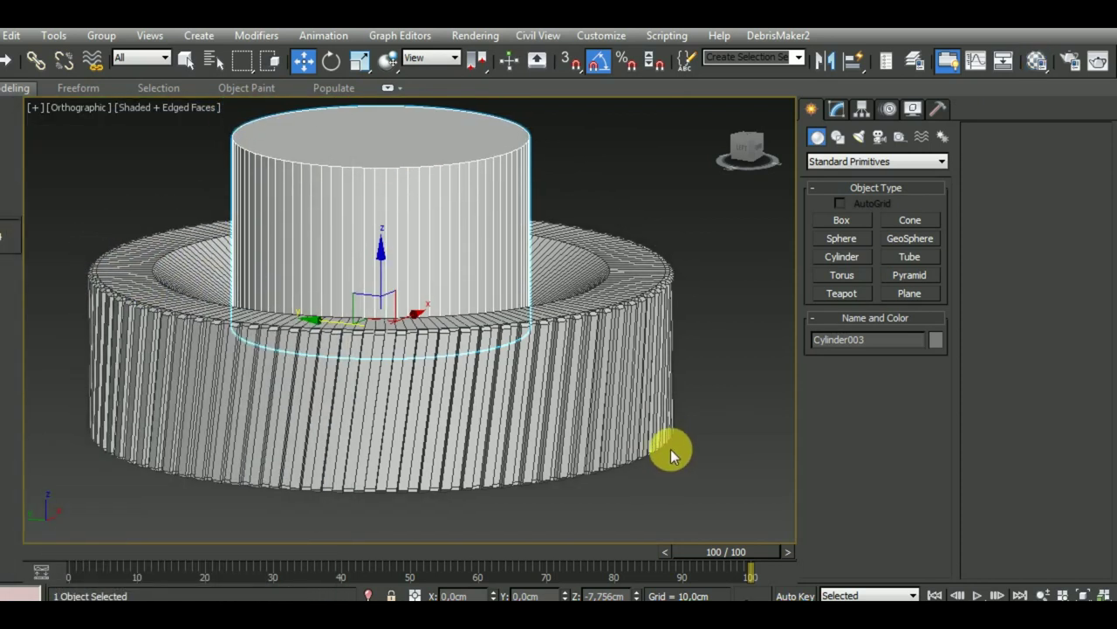
key(p)
scroll(661, 440, down, 5)
click(836, 108)
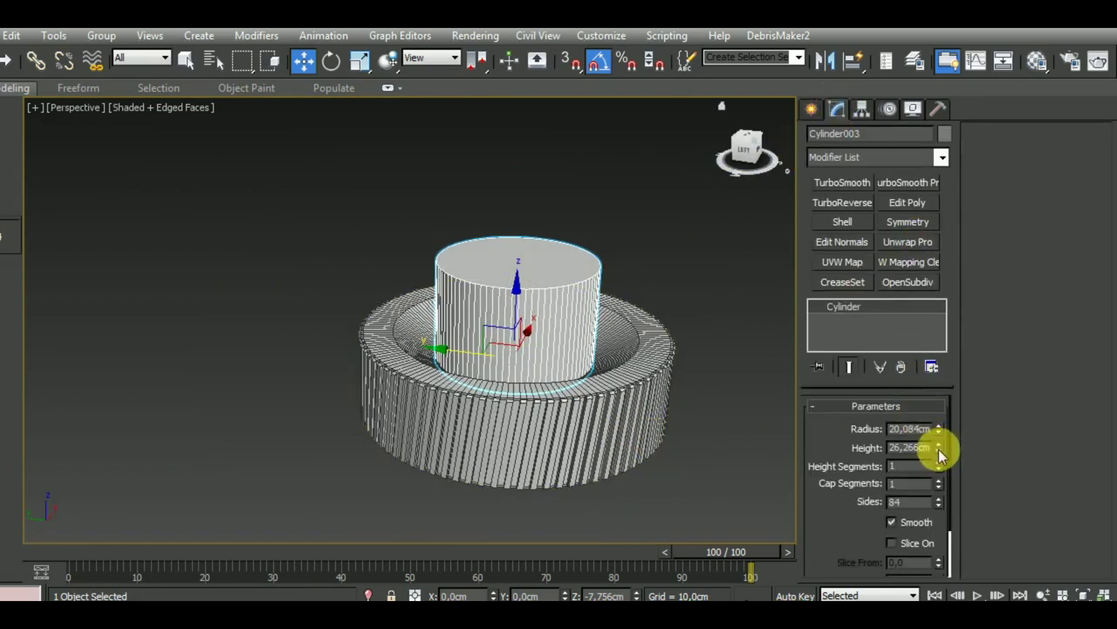
drag(939, 450, 941, 501)
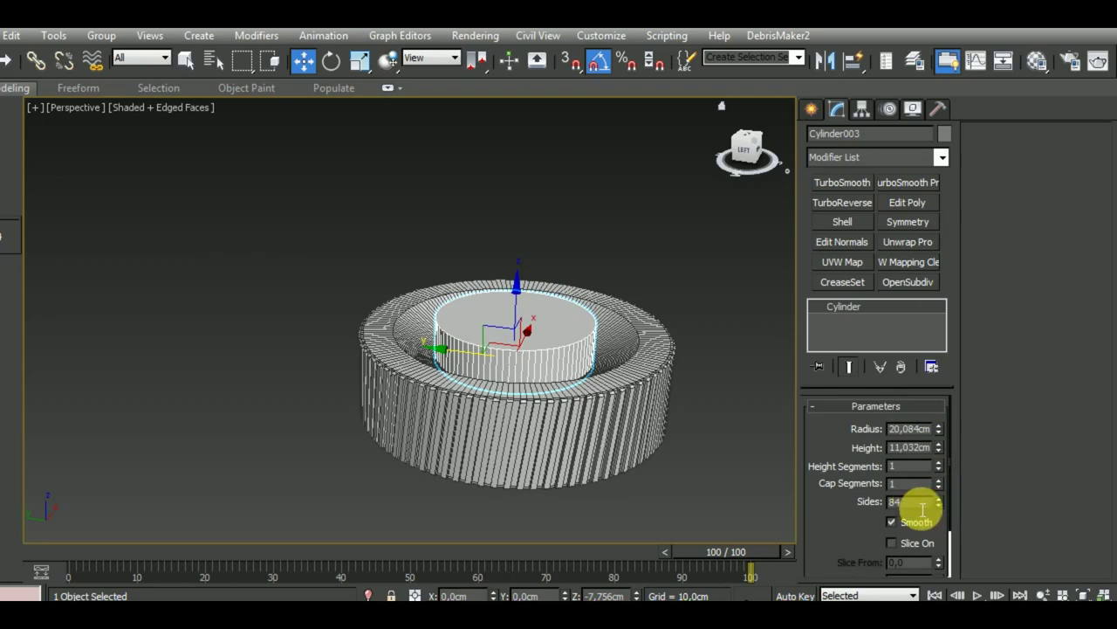
double_click(922, 505)
text(0)
key(Return)
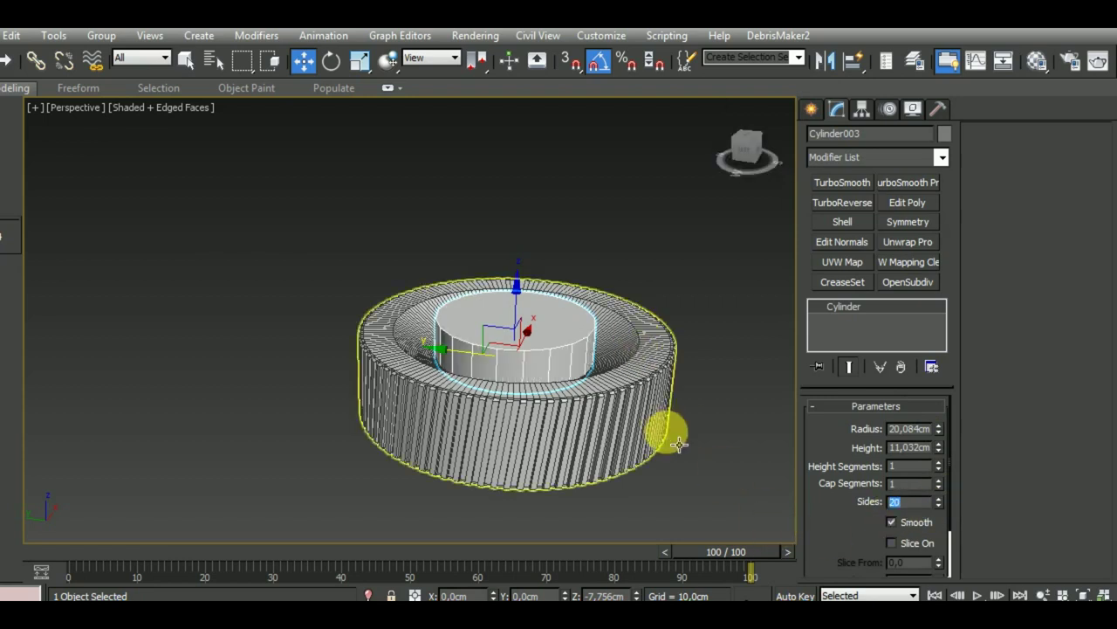
Convert Cylinder003 to an Editable Poly.
scroll(602, 422, up, 1)
scroll(541, 389, up, 3)
scroll(520, 380, down, 3)
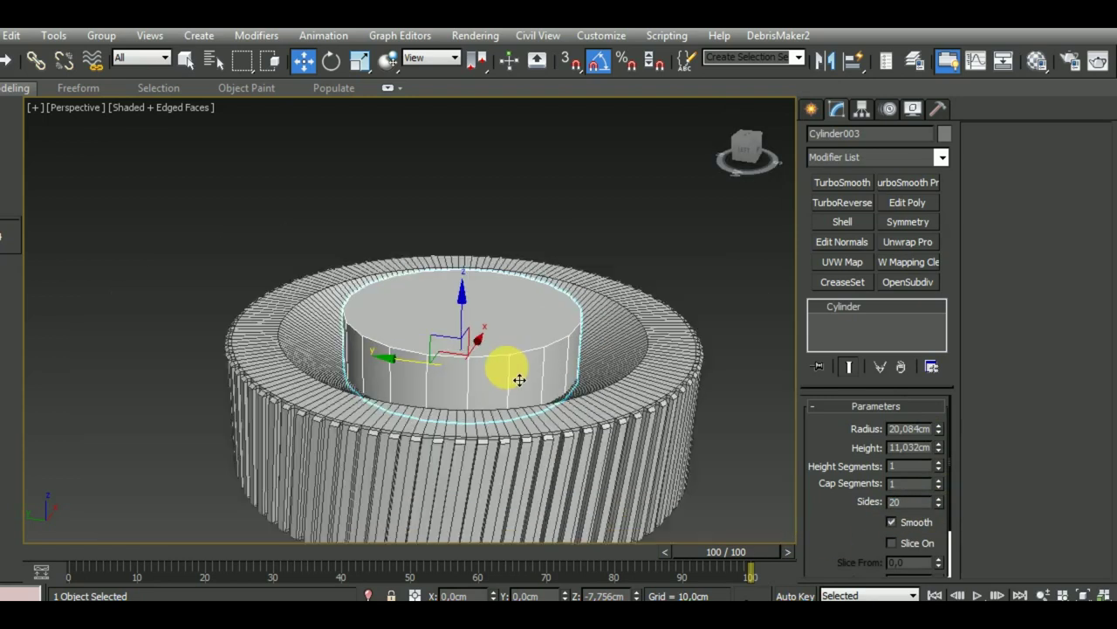
mouse_move(544, 402)
middle_down()
mouse_move(569, 404)
mouse_move(543, 391)
mouse_move(545, 408)
middle_up()
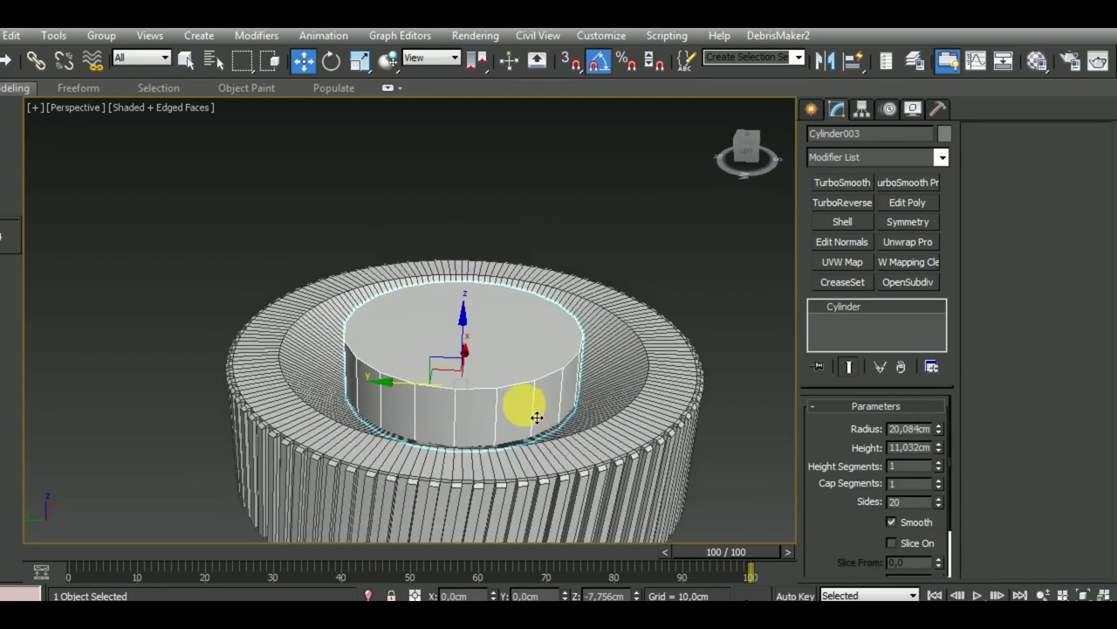
scroll(536, 417, up, 3)
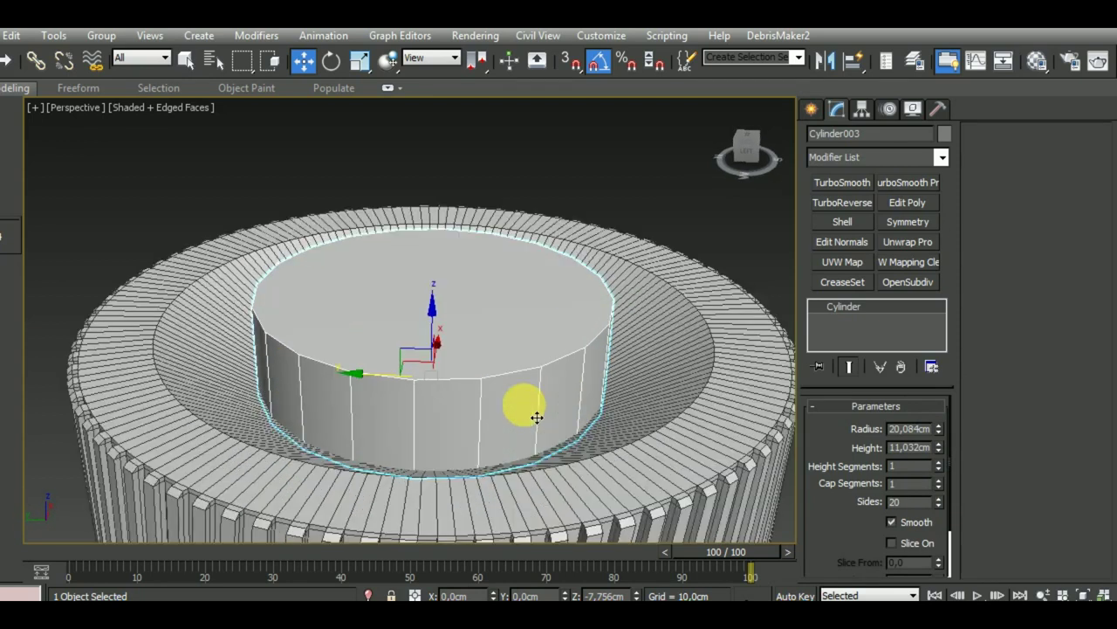
right_click(858, 302)
click(925, 433)
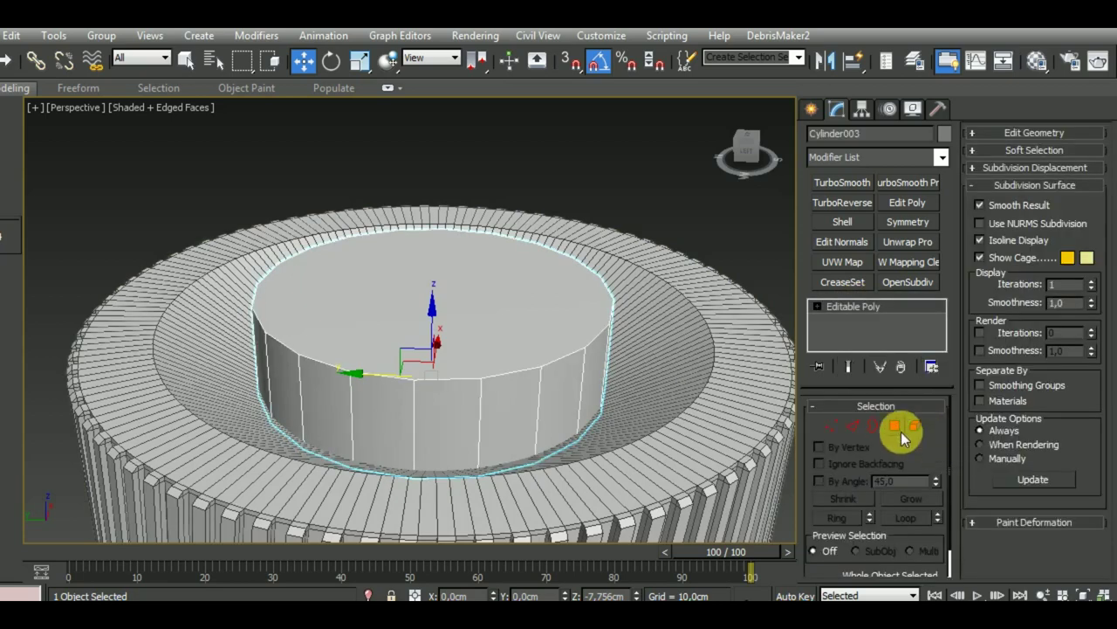
Select and delete the inner cylinder's top cap face in Polygon mode.
click(896, 427)
click(520, 337)
mouse_move(531, 367)
alt+middle_down()
mouse_move(633, 373)
mouse_move(579, 364)
mouse_move(577, 390)
alt+middle_up()
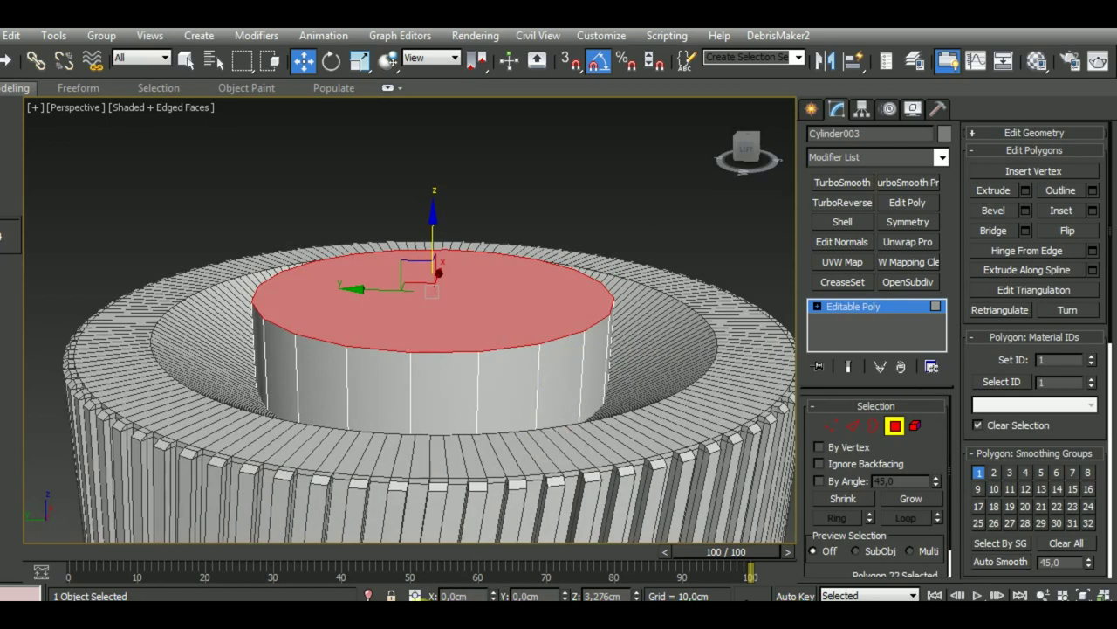
click(862, 447)
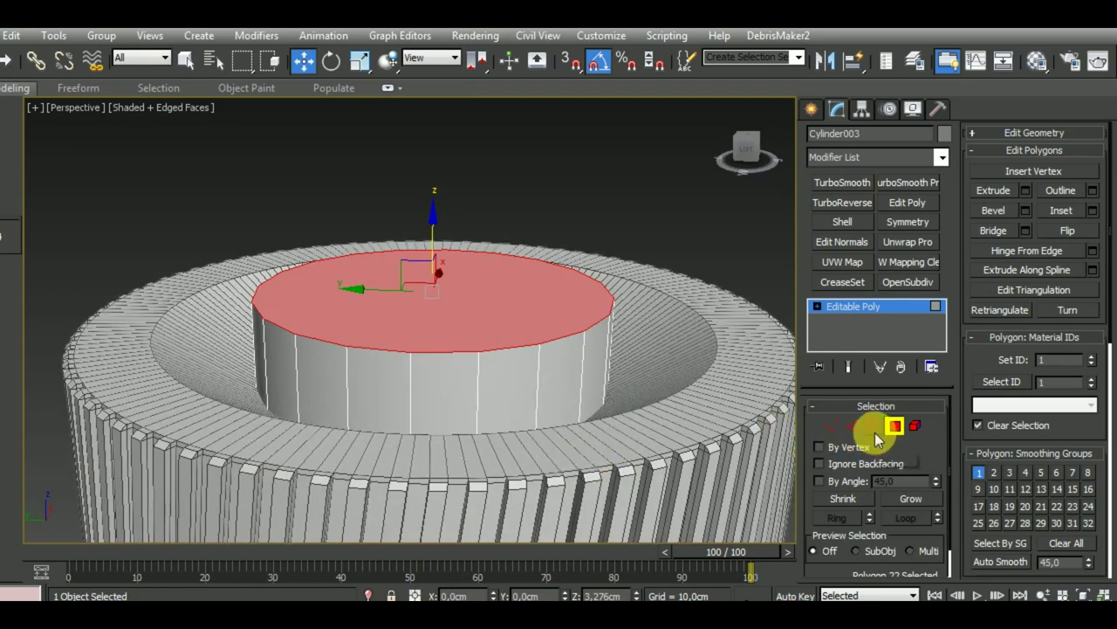
key(Delete)
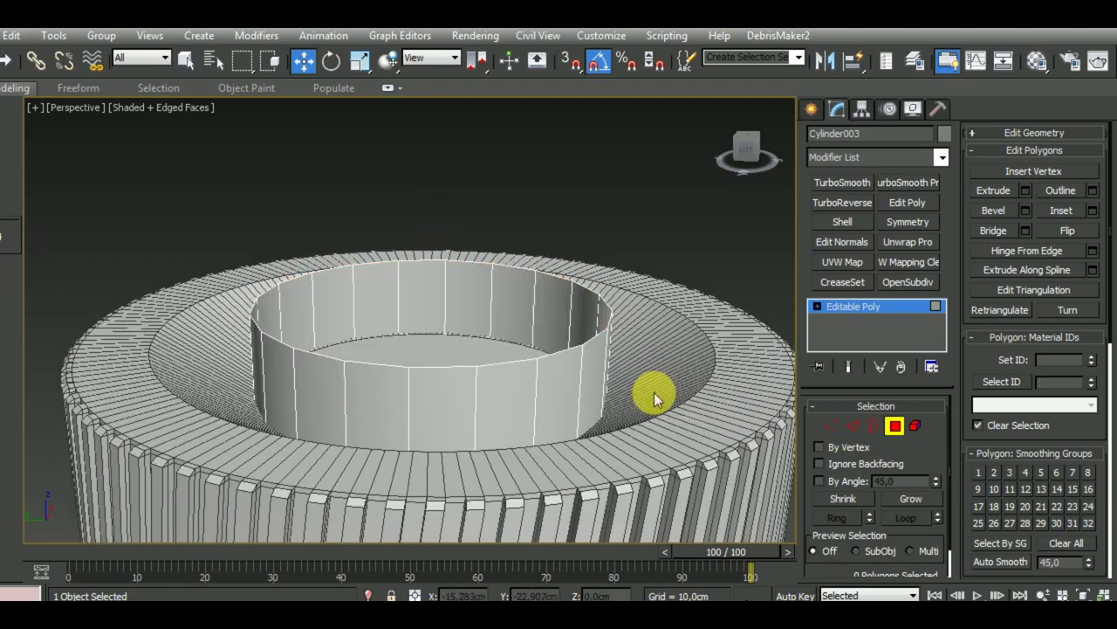
Select the open top border and scale it inward to 93%.
click(873, 426)
click(534, 376)
click(360, 60)
mouse_move(449, 299)
mouse_down()
mouse_move(462, 319)
mouse_move(442, 255)
mouse_up()
Select the inner cap face, then at object level lower Cylinder003 slightly inside the ring.
key(w)
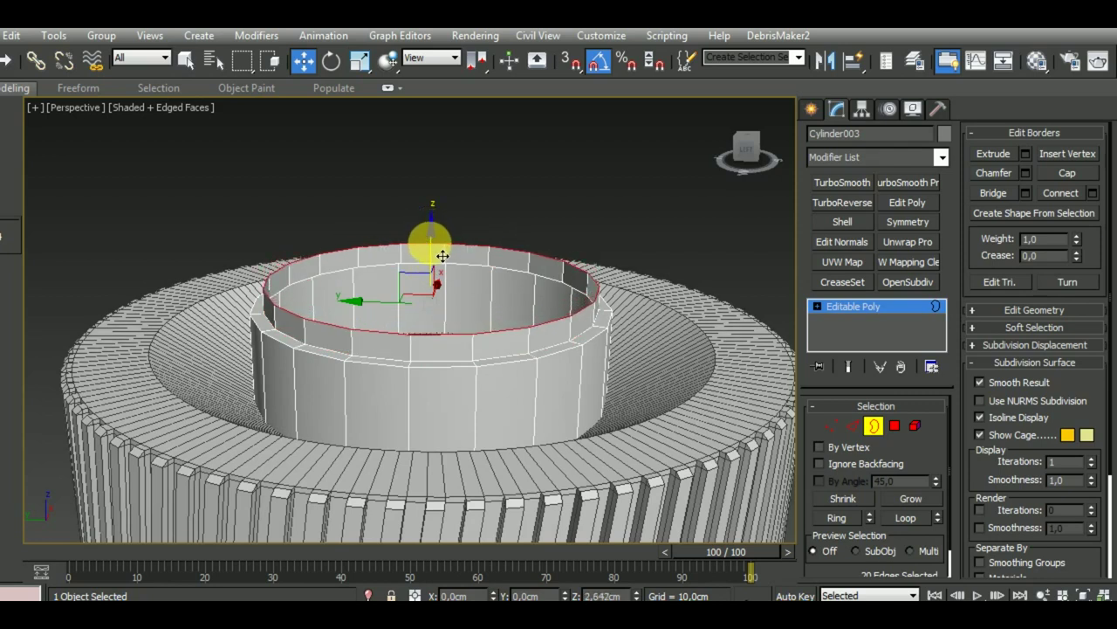
scroll(445, 264, down, 5)
alt+middle_drag(436, 305, 476, 336)
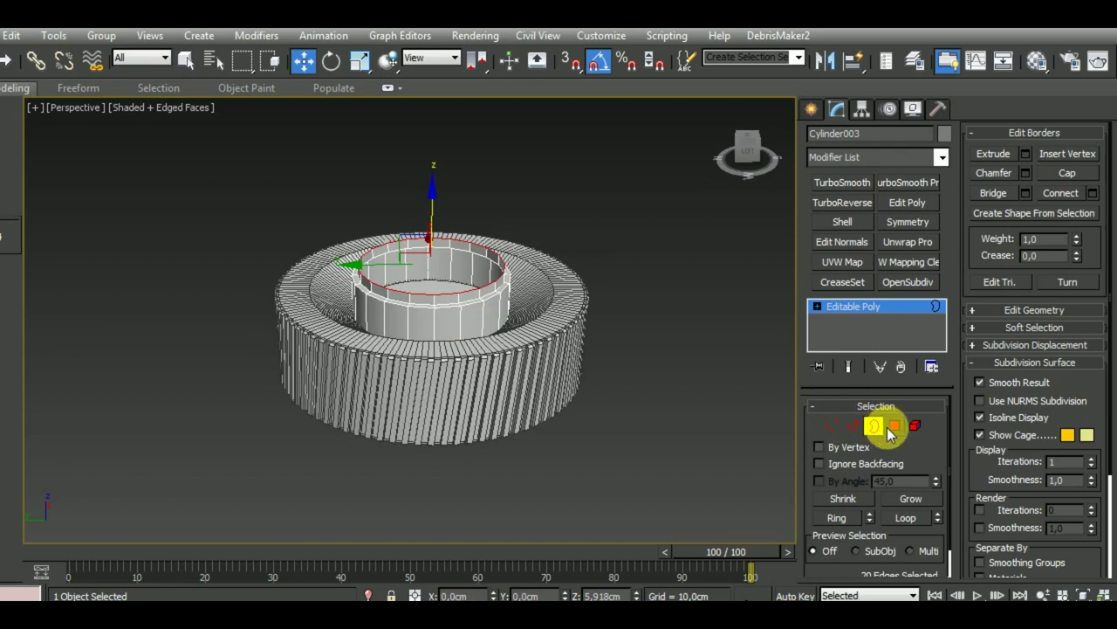
click(894, 426)
alt+middle_drag(683, 398, 644, 419)
click(456, 321)
mouse_move(455, 321)
alt+middle_down()
mouse_move(486, 392)
mouse_move(470, 351)
mouse_move(530, 279)
alt+middle_up()
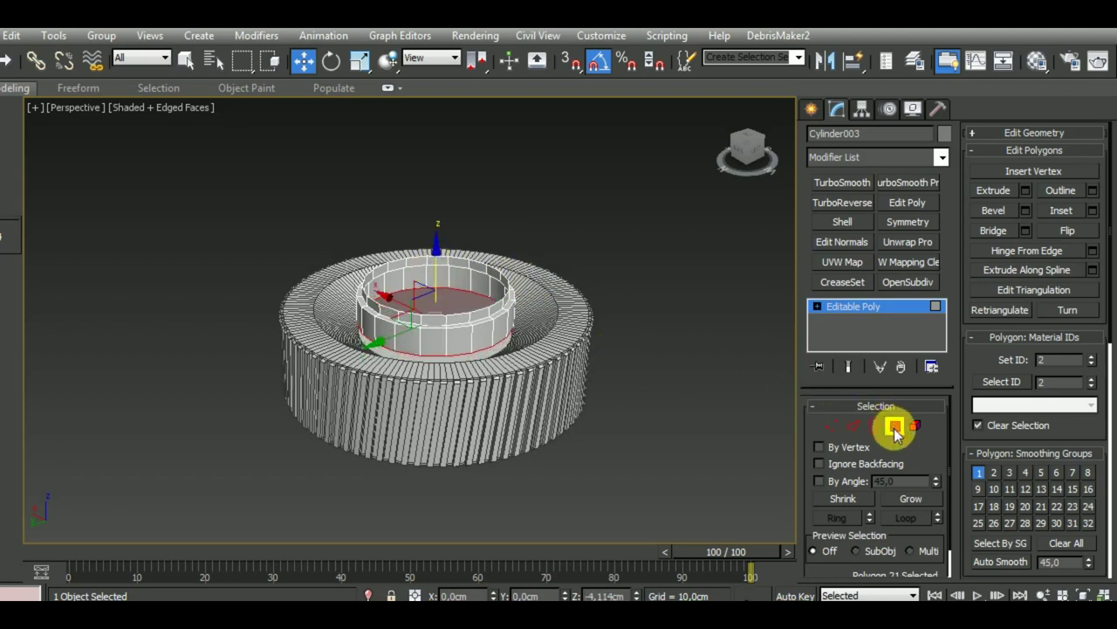
click(895, 426)
drag(448, 291, 436, 324)
scroll(436, 324, up, 5)
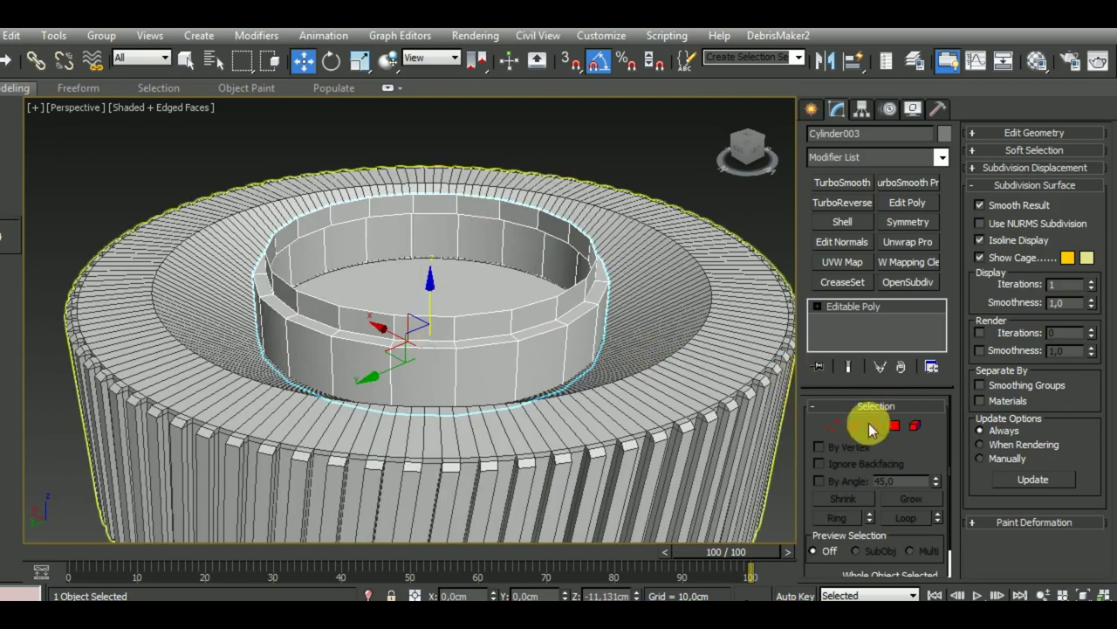
Select the collar's two edge loops and scale them inward to 95%.
click(852, 426)
double_click(475, 343)
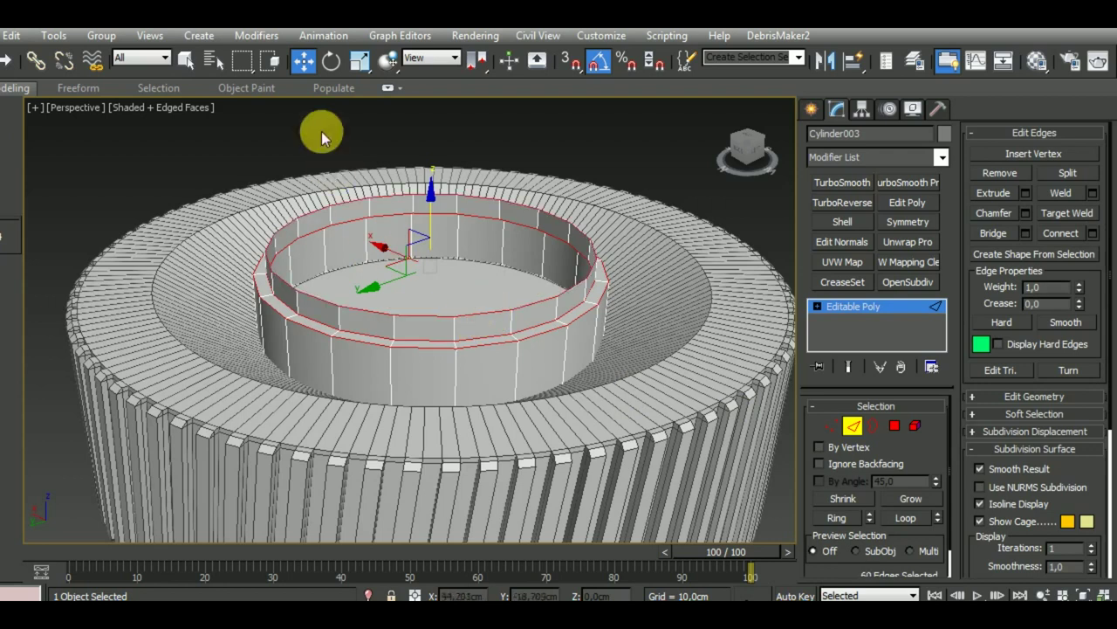
click(360, 60)
ctrl+double_click(436, 325)
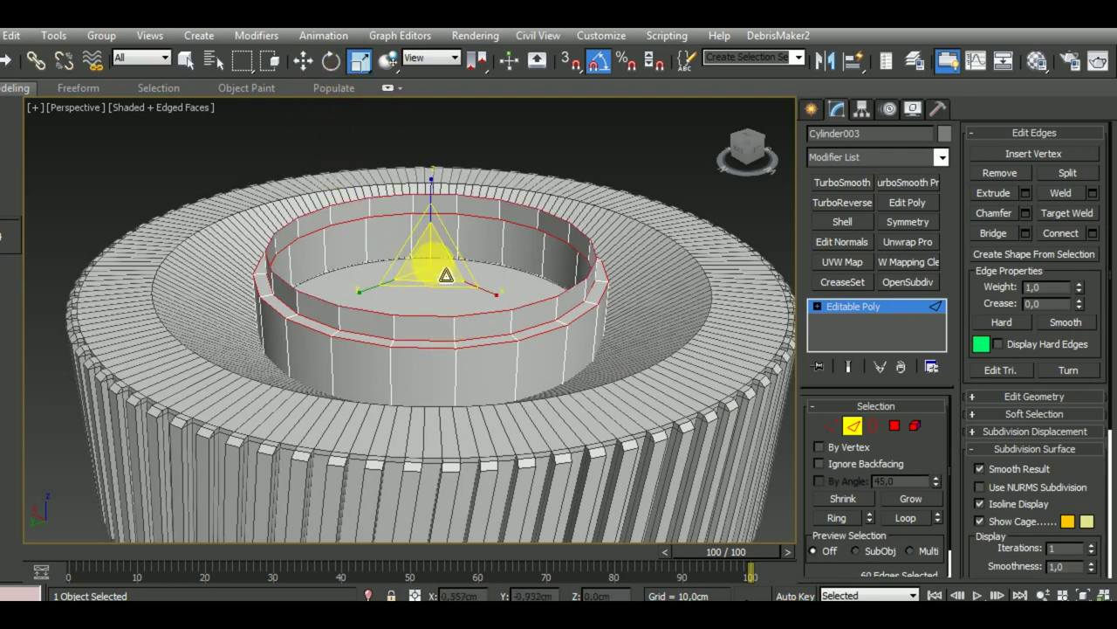
drag(445, 276, 450, 281)
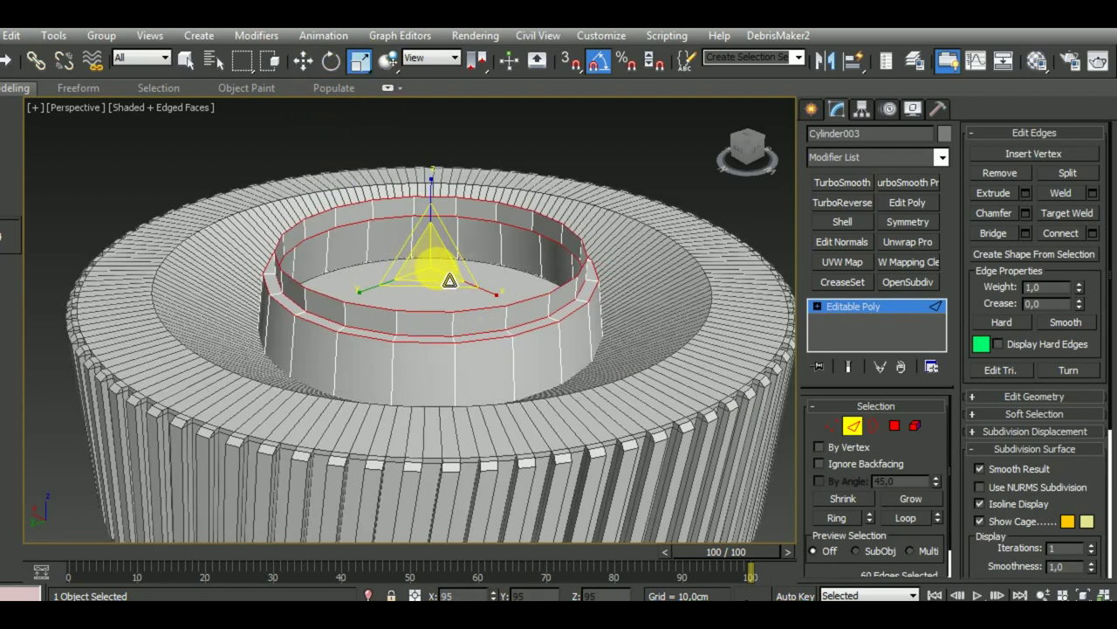
scroll(458, 309, down, 5)
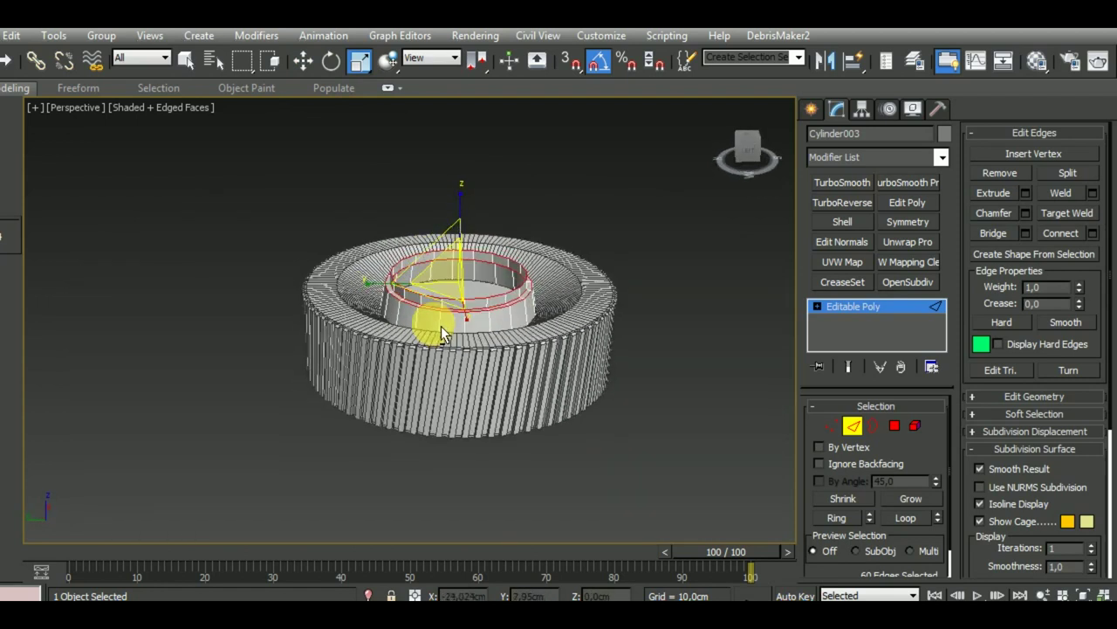
scroll(457, 350, up, 5)
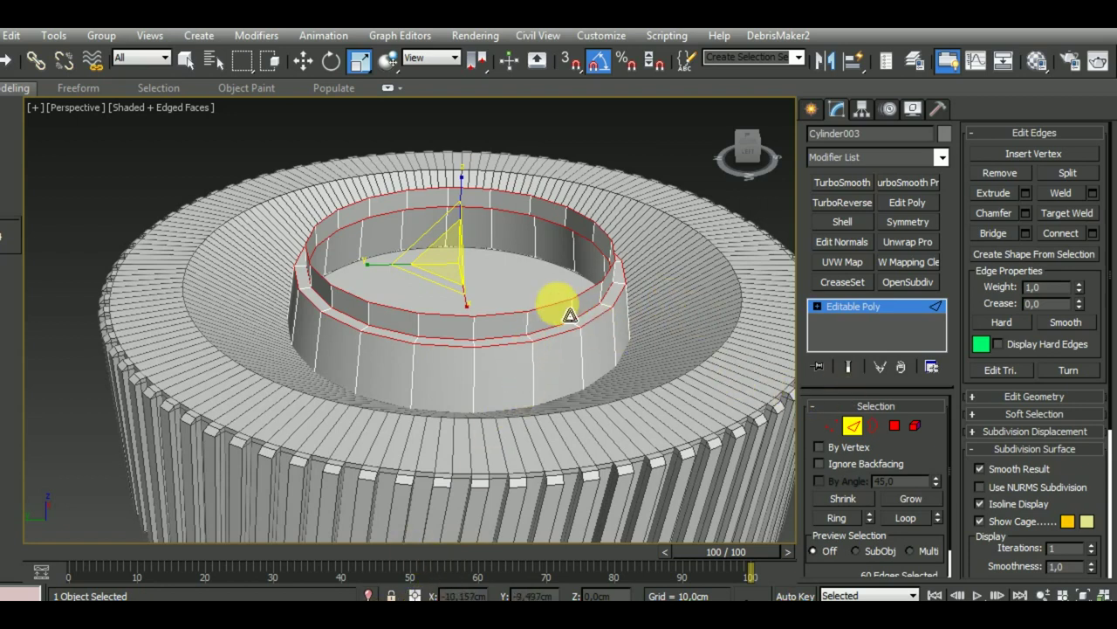
Cap the open top border of Cylinder003.
click(854, 426)
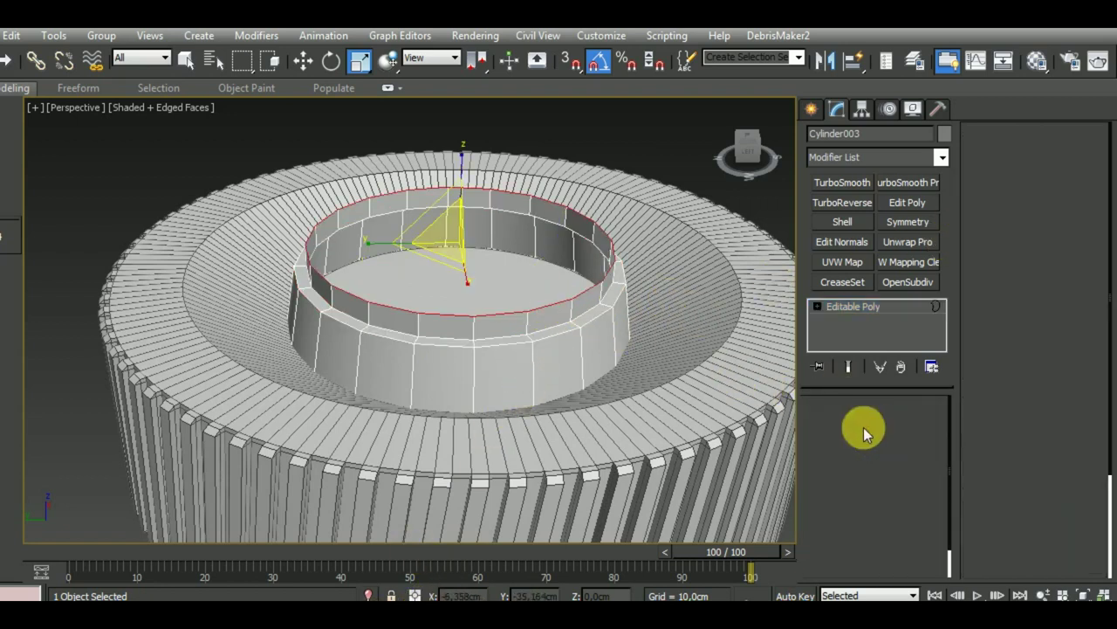
key(3)
click(1067, 172)
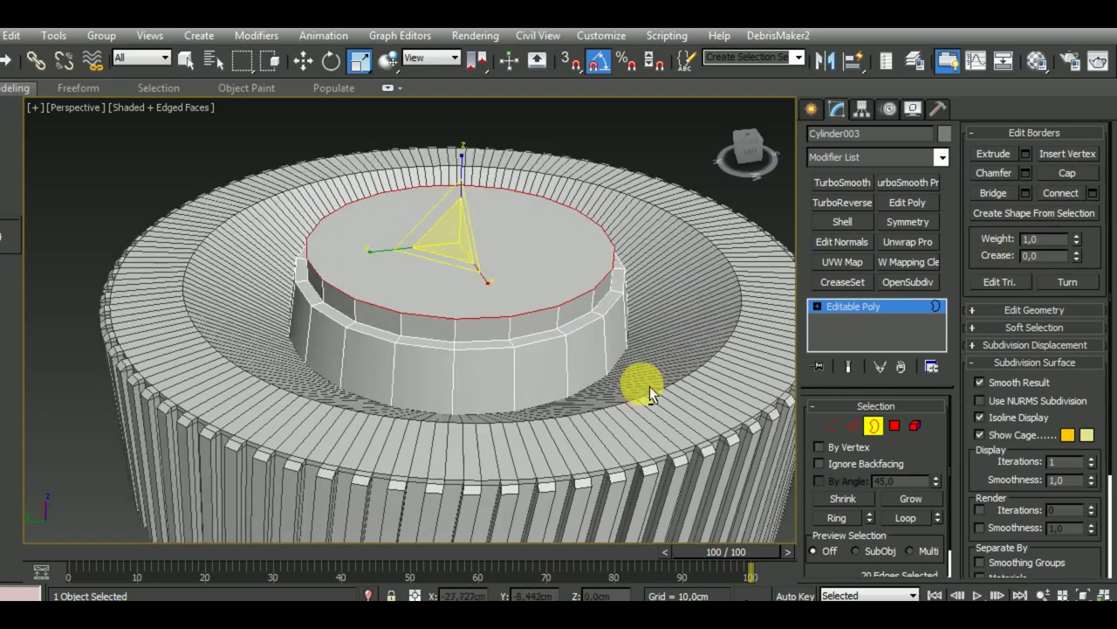
scroll(650, 393, up, 2)
scroll(661, 374, up, 2)
scroll(611, 393, up, 1)
scroll(524, 362, up, 2)
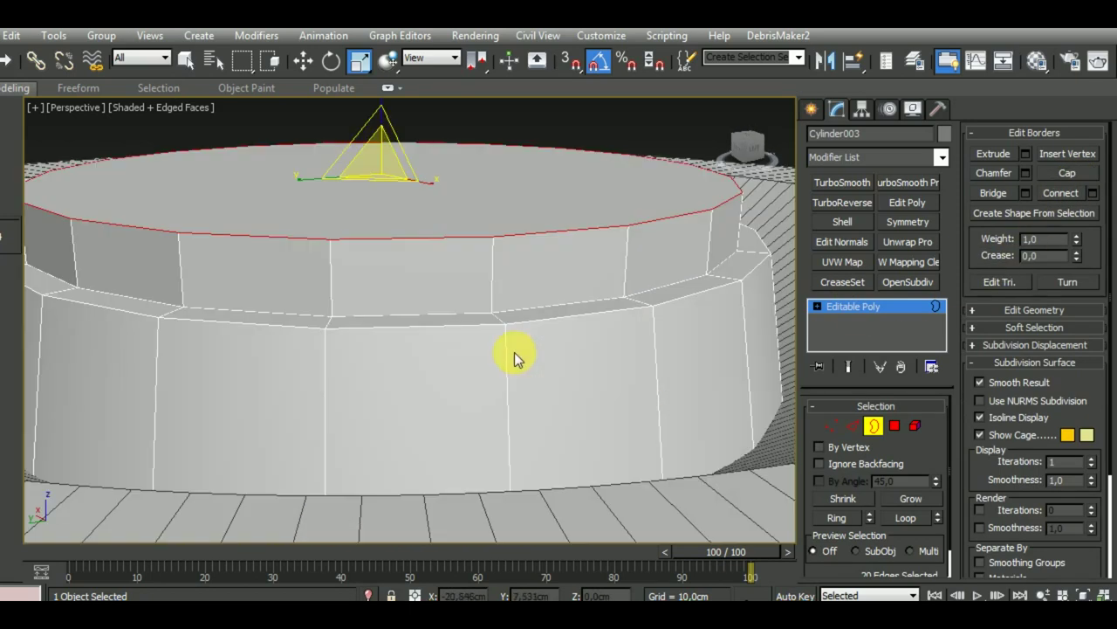
Chamfer two wall edge loops at 0.375 cm with 3 segments.
click(853, 426)
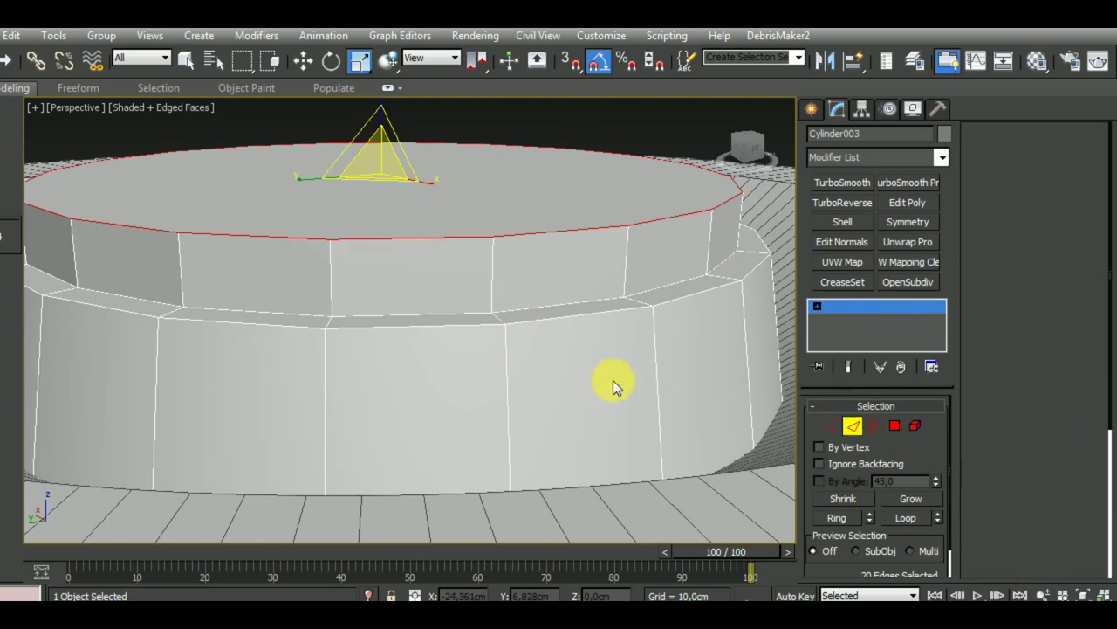
double_click(548, 323)
double_click(535, 307)
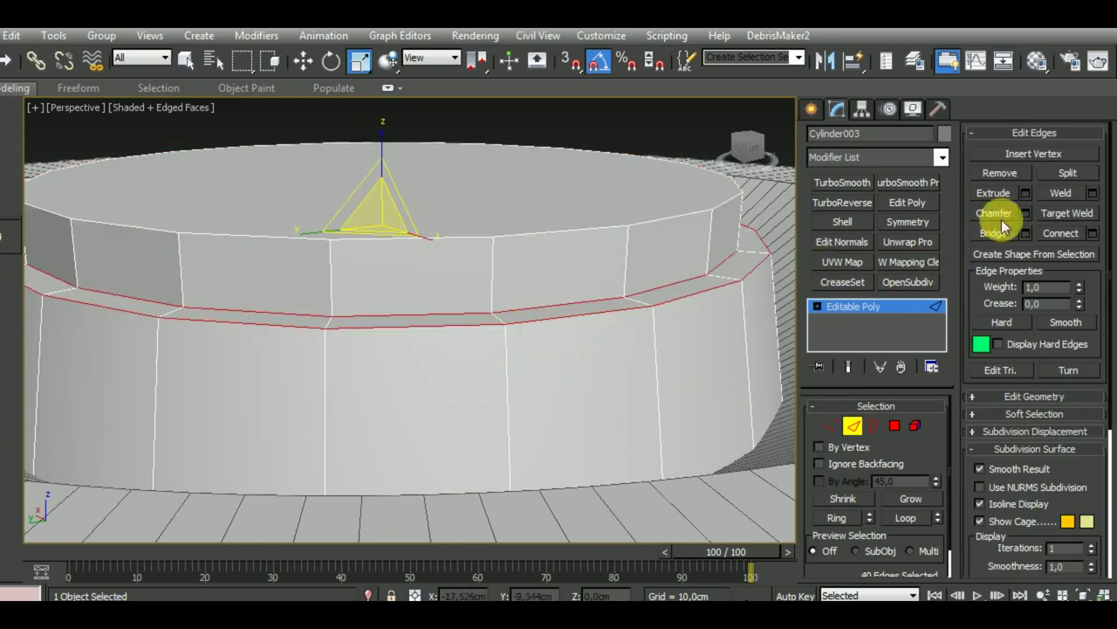
click(1027, 213)
drag(422, 353, 423, 375)
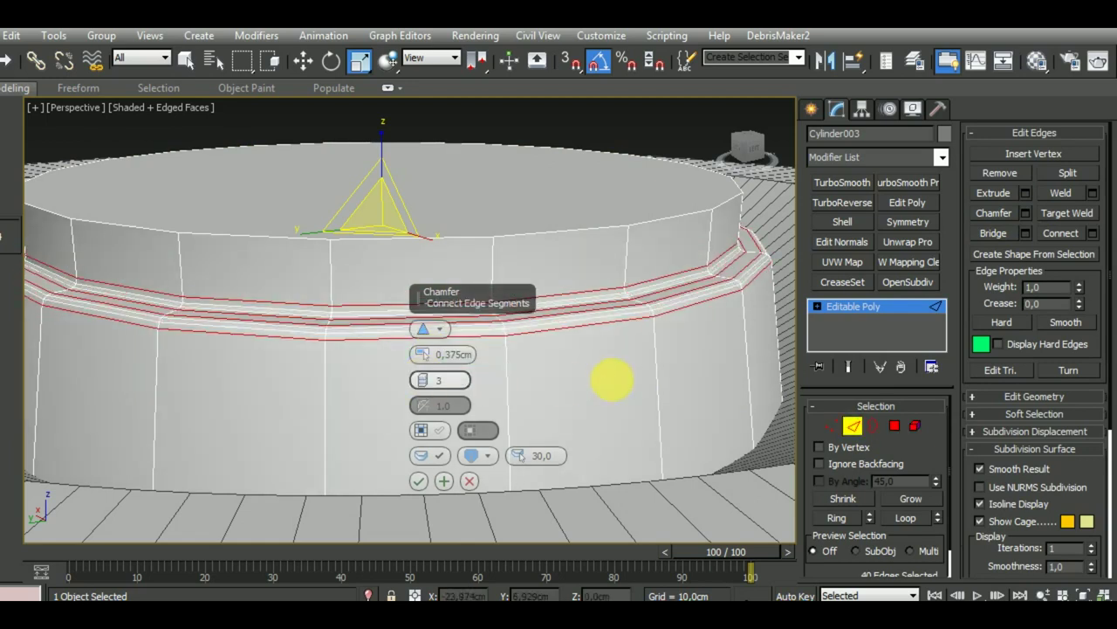
scroll(612, 379, down, 5)
alt+middle_drag(599, 354, 623, 393)
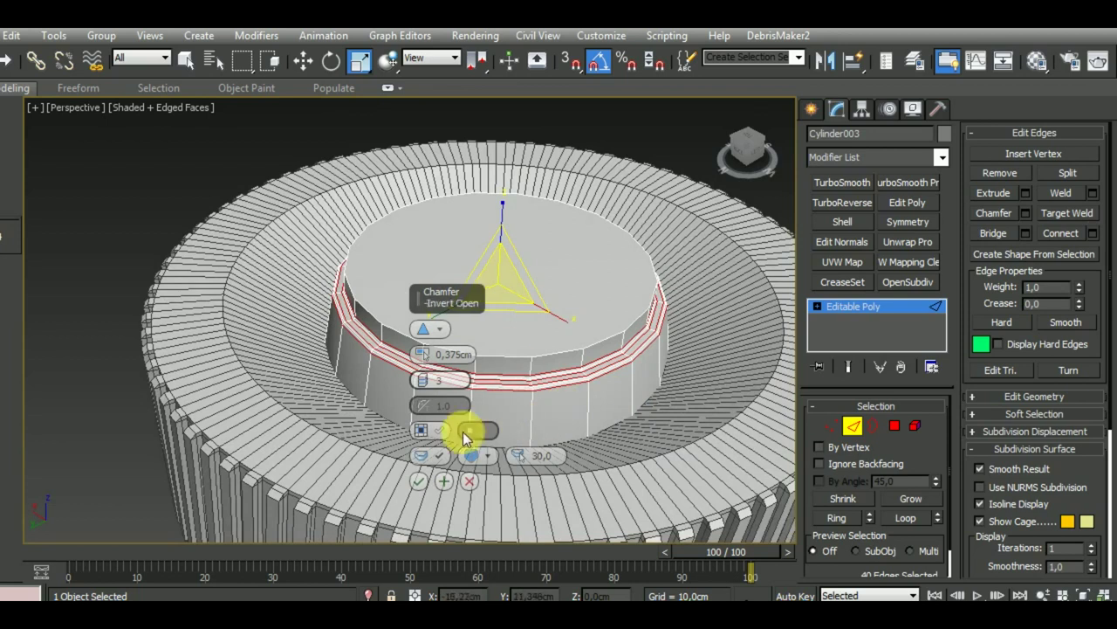
scroll(522, 366, up, 3)
drag(423, 384, 425, 382)
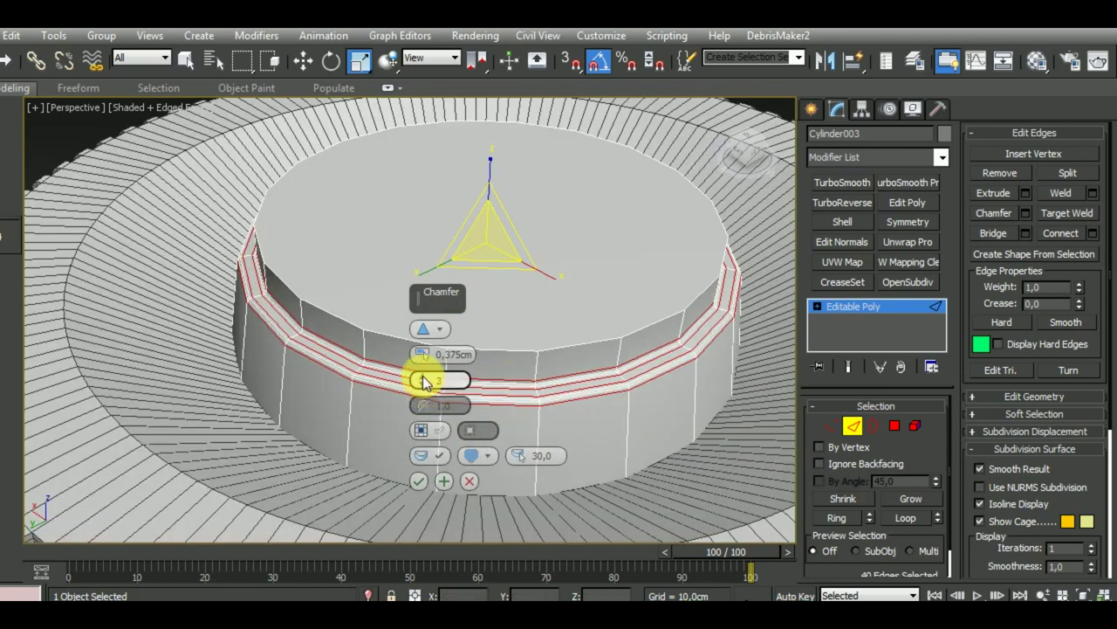
click(419, 483)
mouse_move(424, 480)
alt+middle_down()
mouse_move(544, 456)
mouse_move(571, 425)
alt+middle_up()
scroll(553, 457, down, 3)
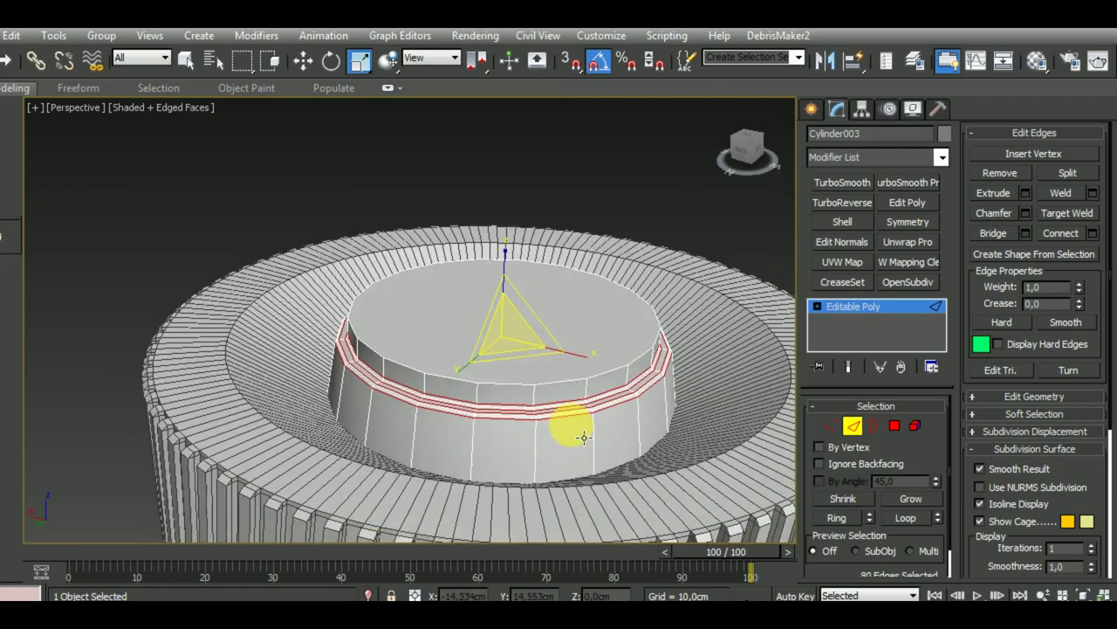
scroll(572, 426, up, 3)
scroll(569, 425, down, 3)
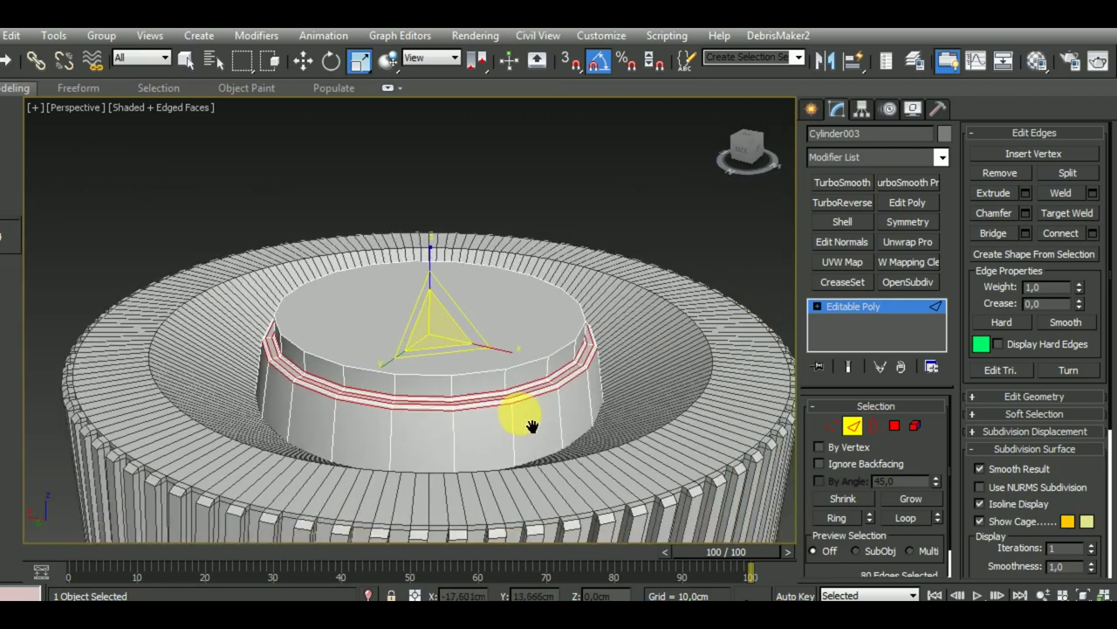
click(855, 426)
Select the hub's edge loop at the step and lower it slightly.
scroll(599, 399, down, 2)
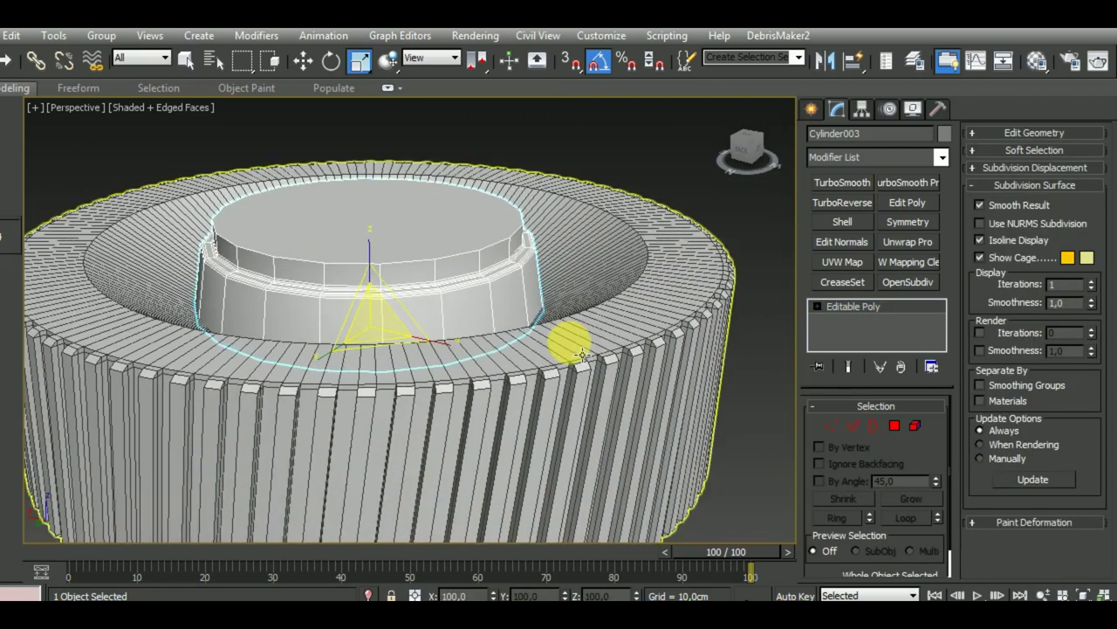
scroll(568, 342, down, 2)
middle_drag(466, 456, 499, 454)
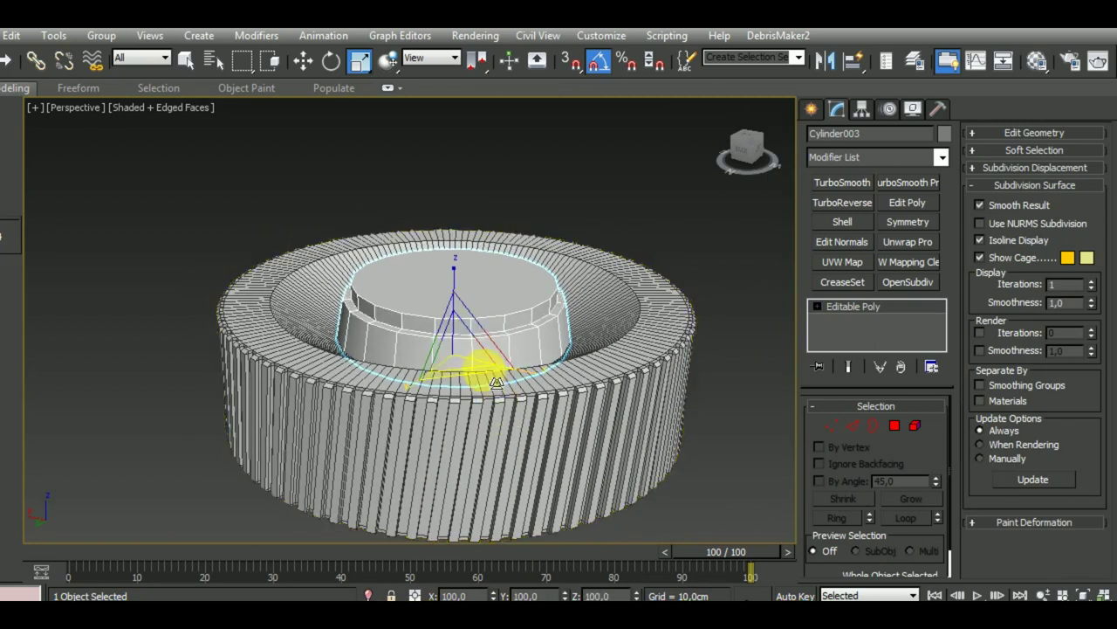
scroll(476, 371, up, 4)
scroll(485, 384, up, 2)
click(490, 342)
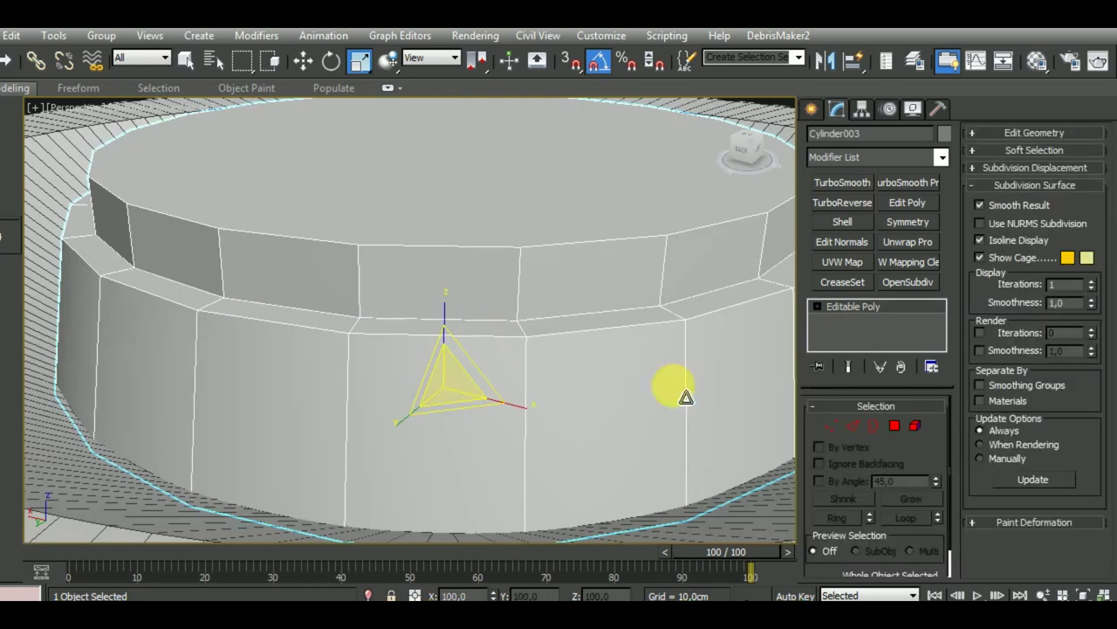
click(853, 425)
double_click(487, 336)
scroll(501, 350, down, 5)
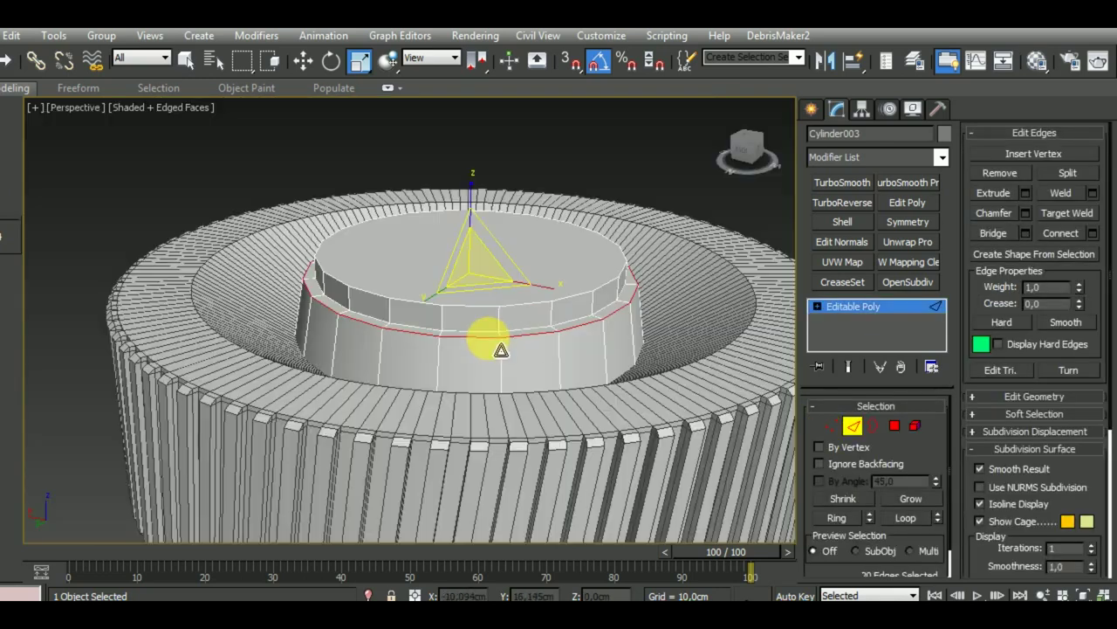
key(w)
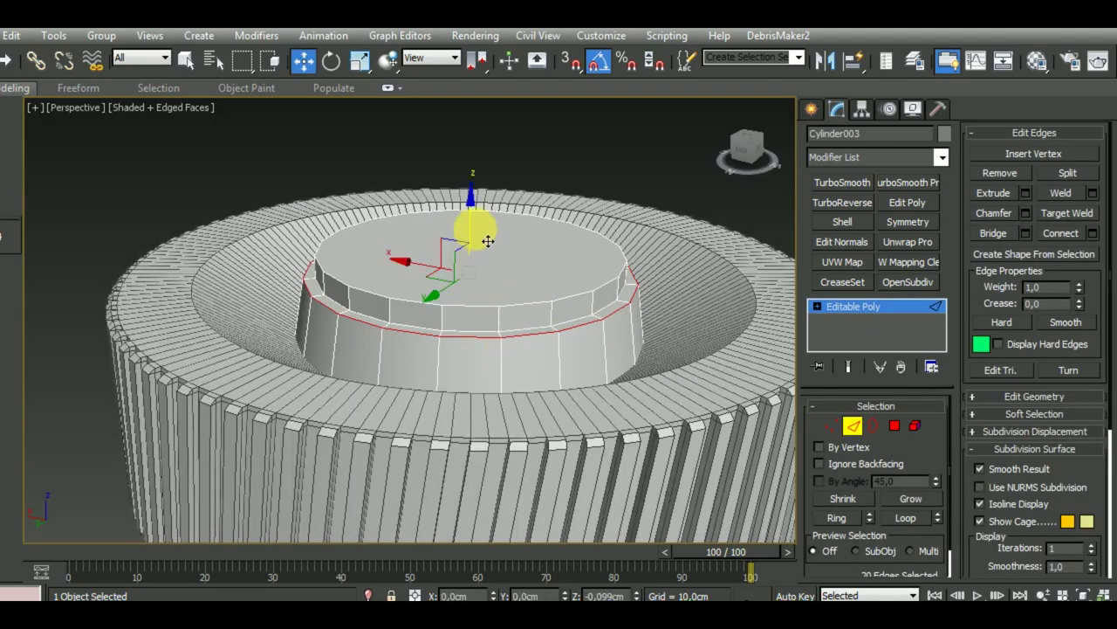
drag(490, 241, 493, 245)
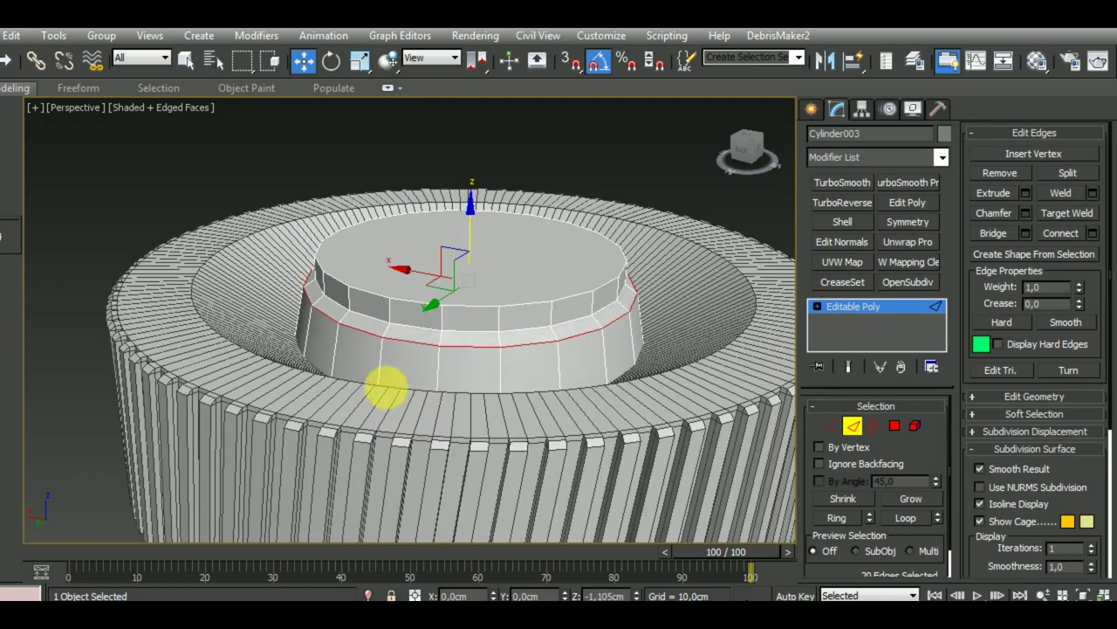
Connect the hub's vertical side edges with a new edge loop and position it on the lower wall.
click(382, 359)
key(ctrl+shift+e)
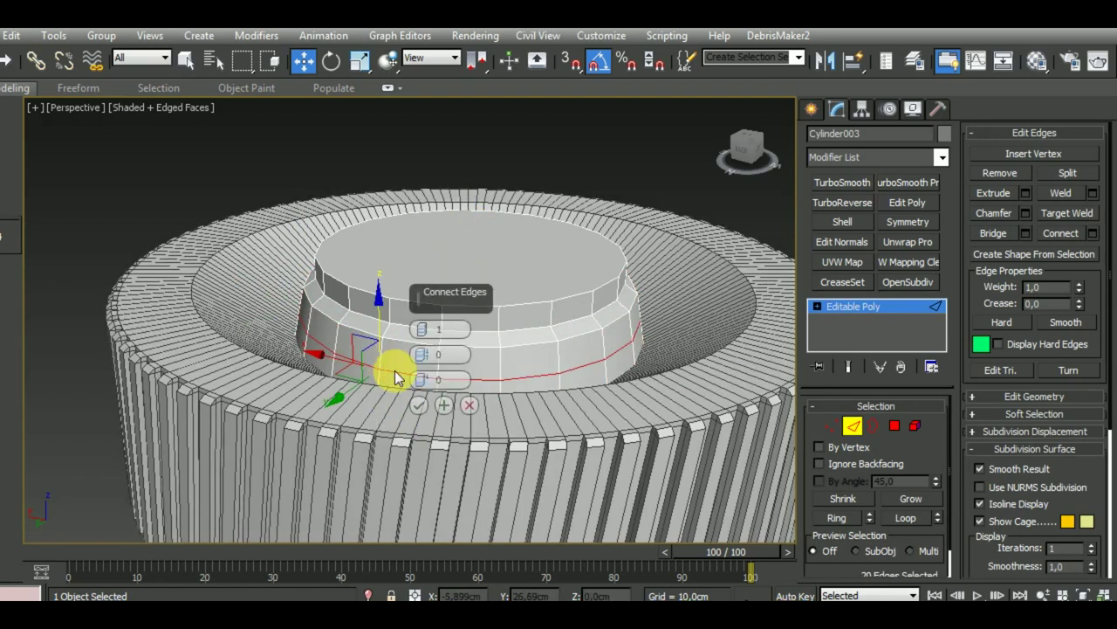
click(420, 405)
drag(481, 279, 516, 324)
alt+middle_drag(515, 324, 523, 308)
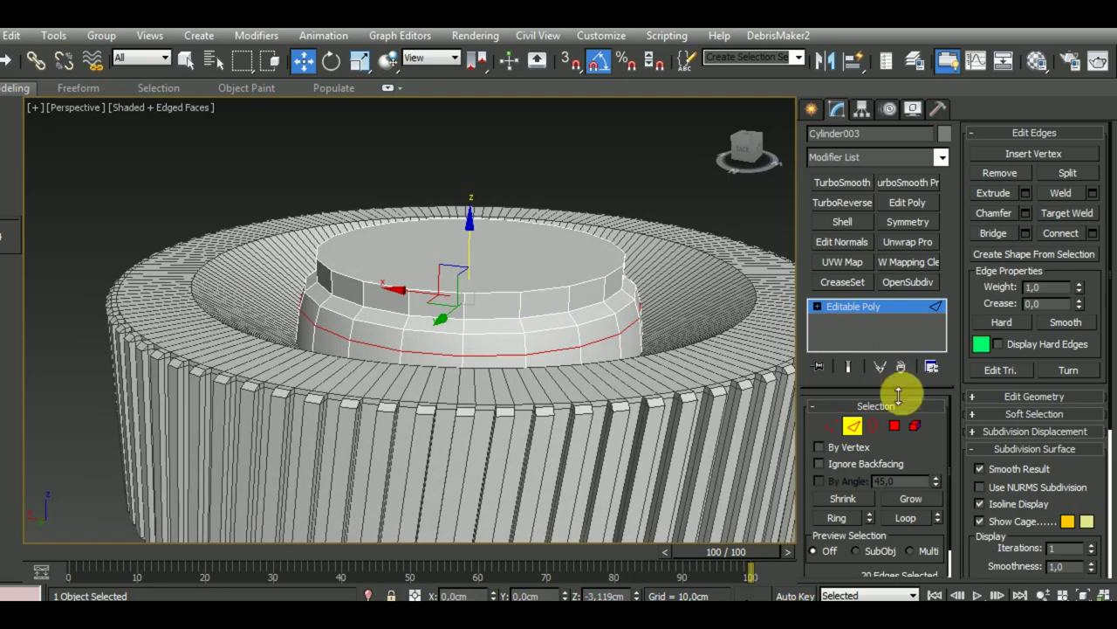
Move the hub's top cap face slightly lower in Polygon mode.
click(895, 425)
click(566, 278)
drag(482, 217, 544, 319)
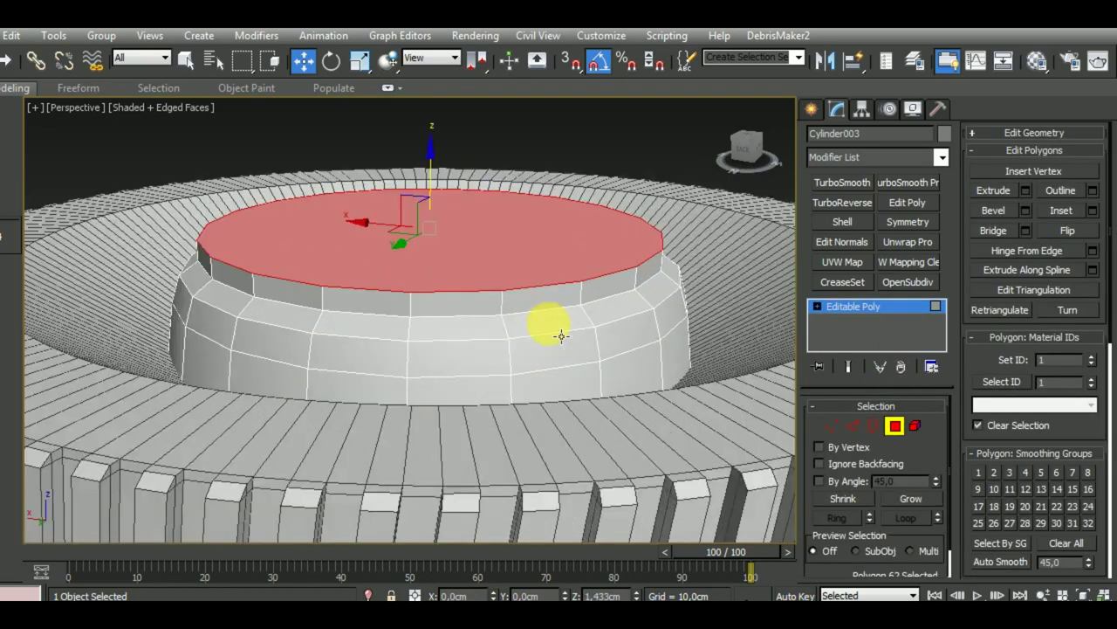
click(895, 425)
alt+middle_drag(635, 399, 542, 415)
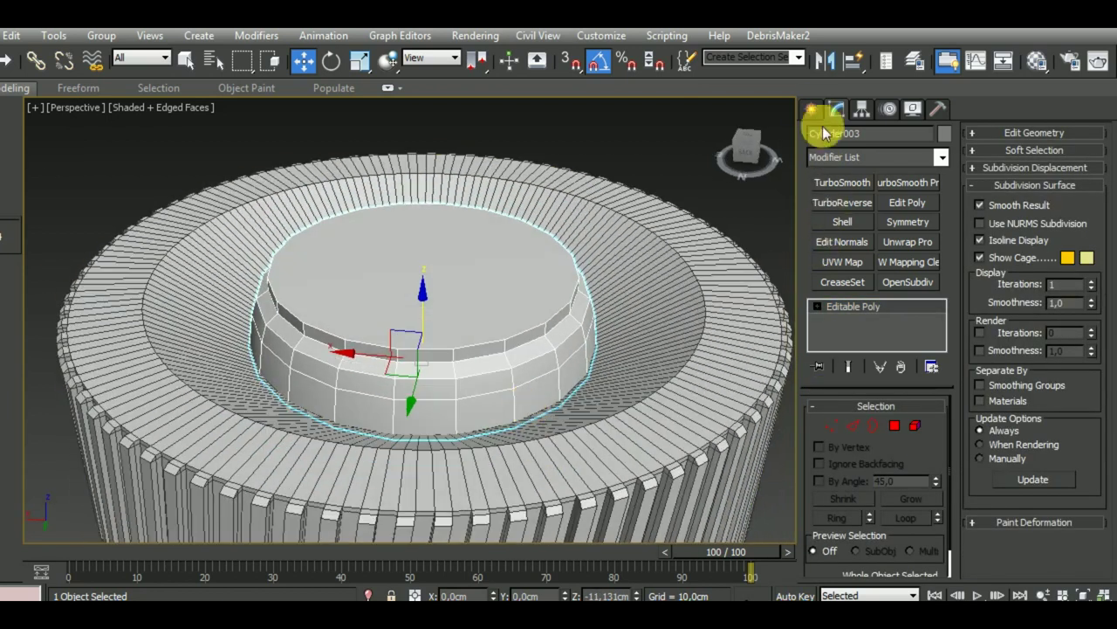
Draw a new cylinder on the hub, set its height, and zero its X and Y position.
click(811, 108)
click(847, 258)
drag(419, 273, 524, 344)
click(515, 199)
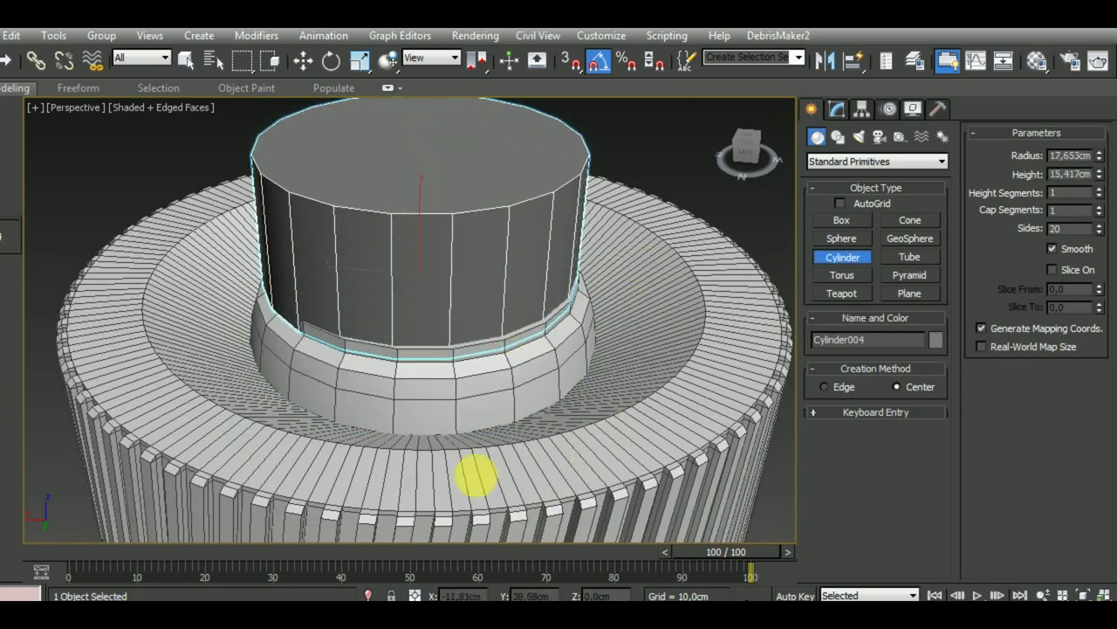
click(303, 60)
right_click(494, 595)
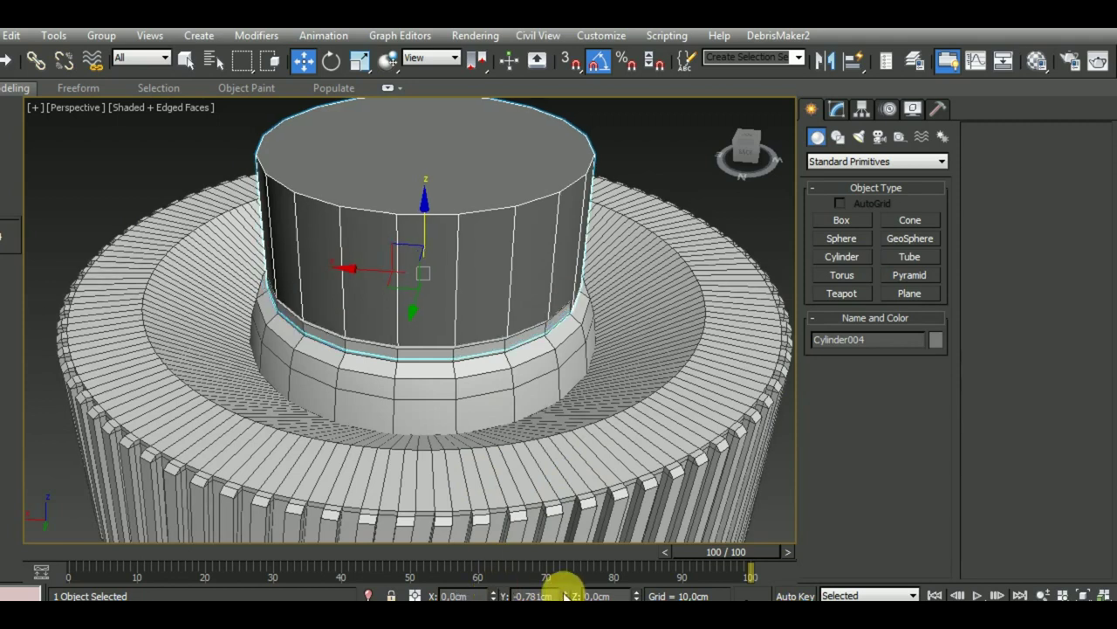
right_click(565, 594)
Reduce the new cylinder's radius to 15.535 cm.
scroll(505, 410, down, 5)
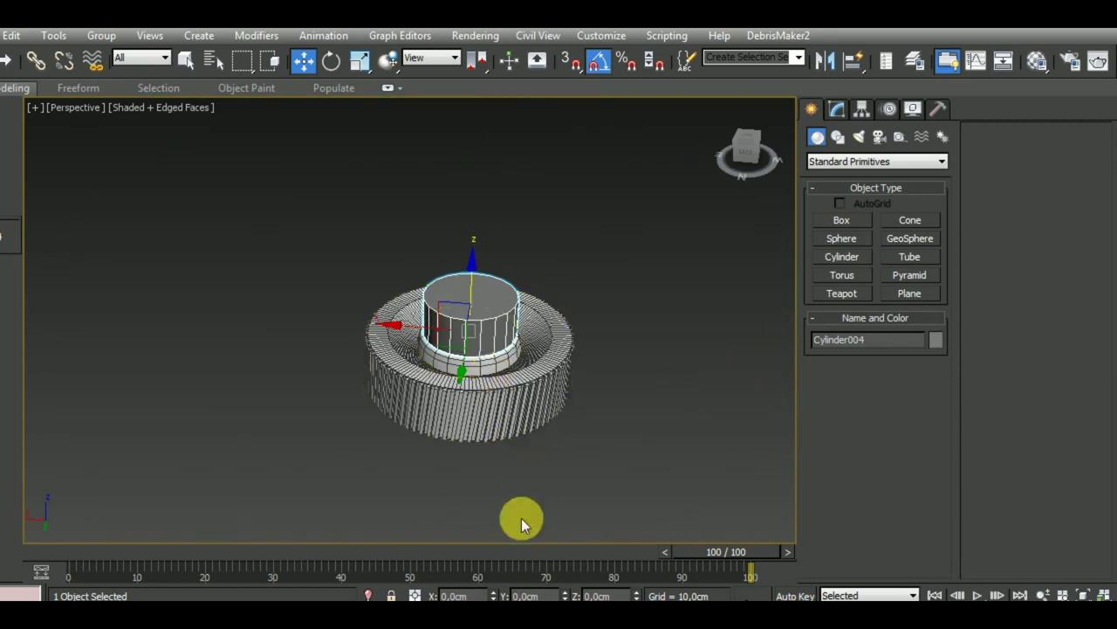
middle_drag(589, 449, 588, 492)
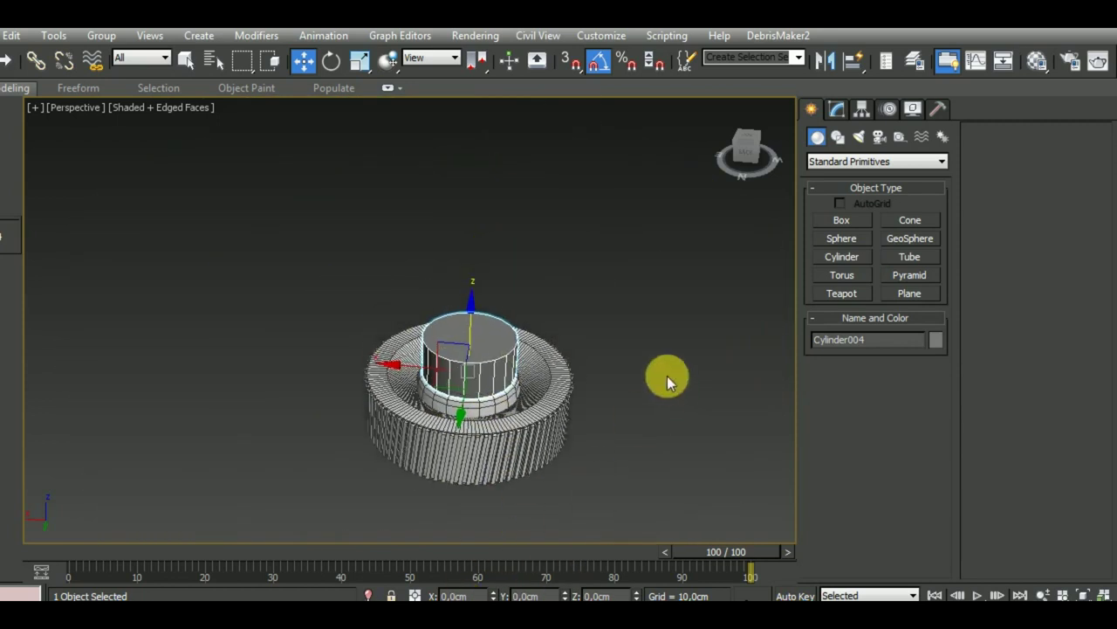
scroll(541, 393, up, 4)
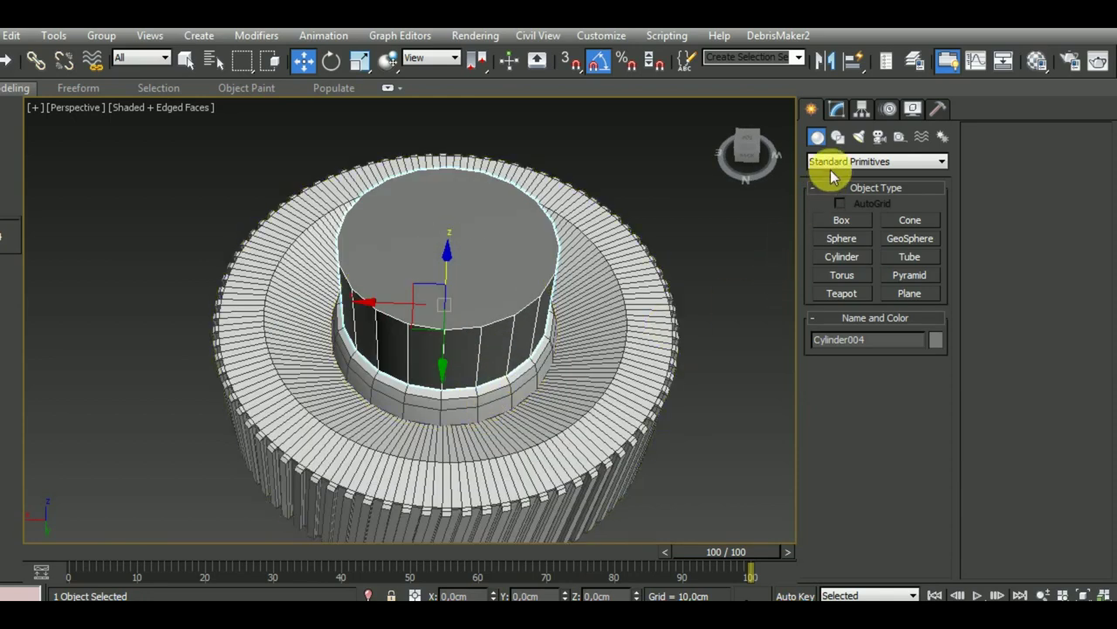
click(837, 109)
drag(939, 429, 960, 454)
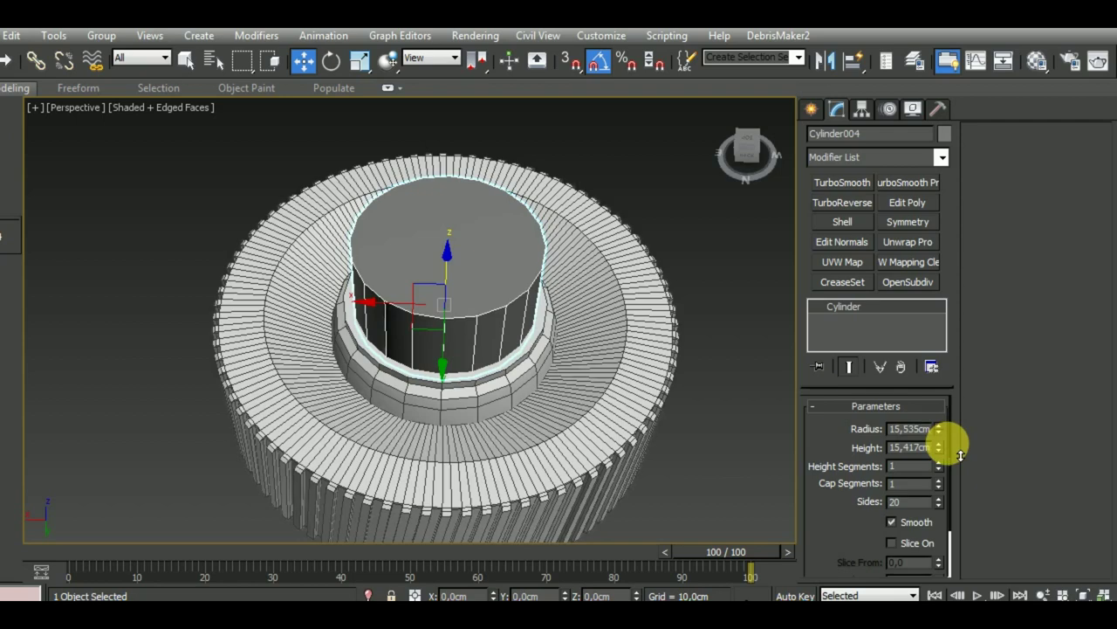
alt+middle_drag(554, 393, 534, 354)
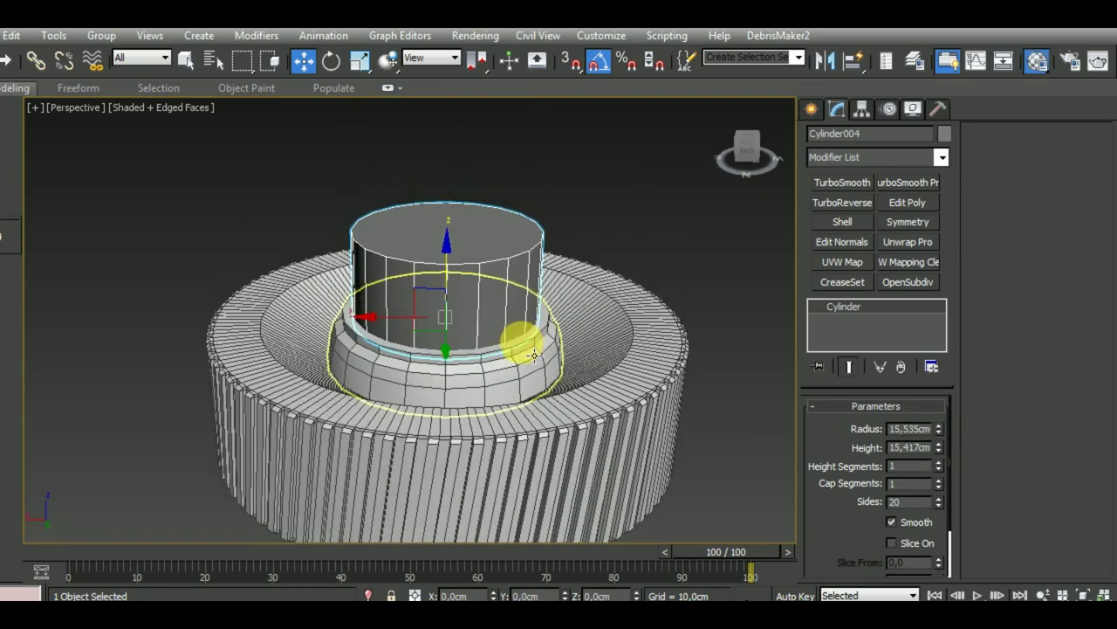
Assign a material to Cylinder004 from the Material Editor and preview it shaded.
key(m)
click(77, 360)
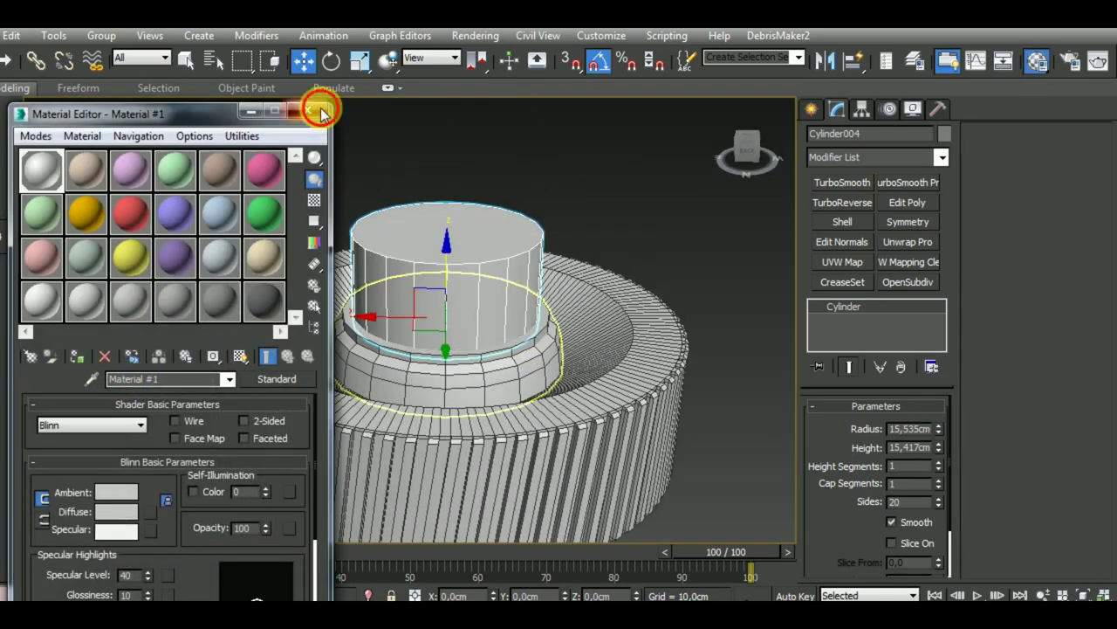
click(321, 112)
mouse_move(679, 387)
alt+middle_down()
mouse_move(663, 381)
mouse_move(681, 406)
mouse_move(621, 357)
alt+middle_up()
click(665, 383)
key(F4)
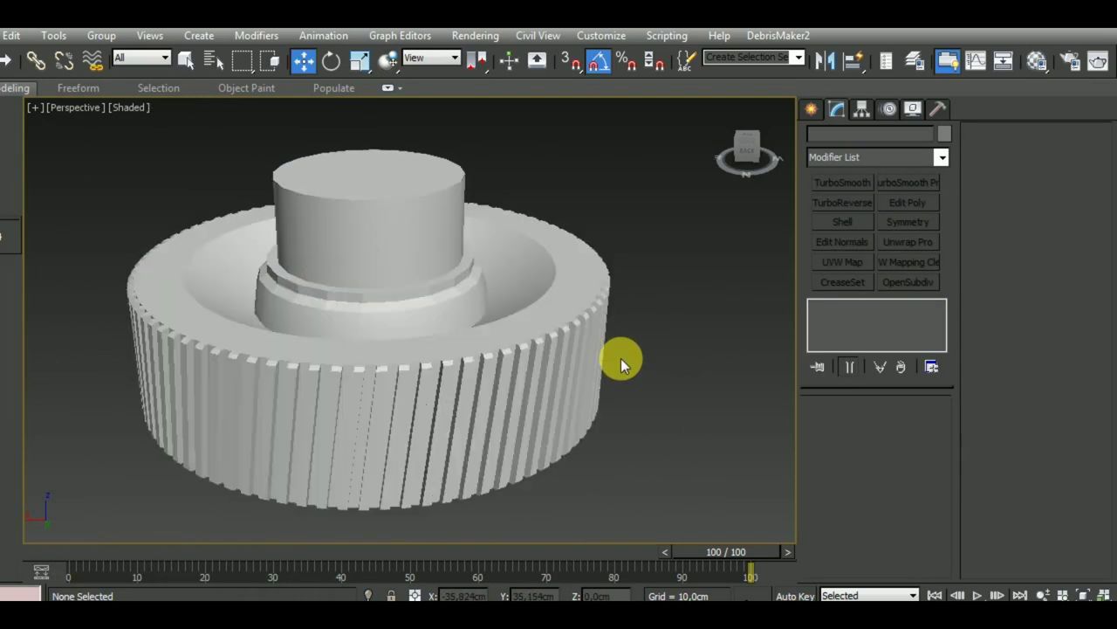
Select the edge loop just under Cylinder003's top step in Edge mode.
key(F4)
scroll(679, 431, up, 2)
scroll(465, 395, up, 5)
scroll(454, 369, down, 5)
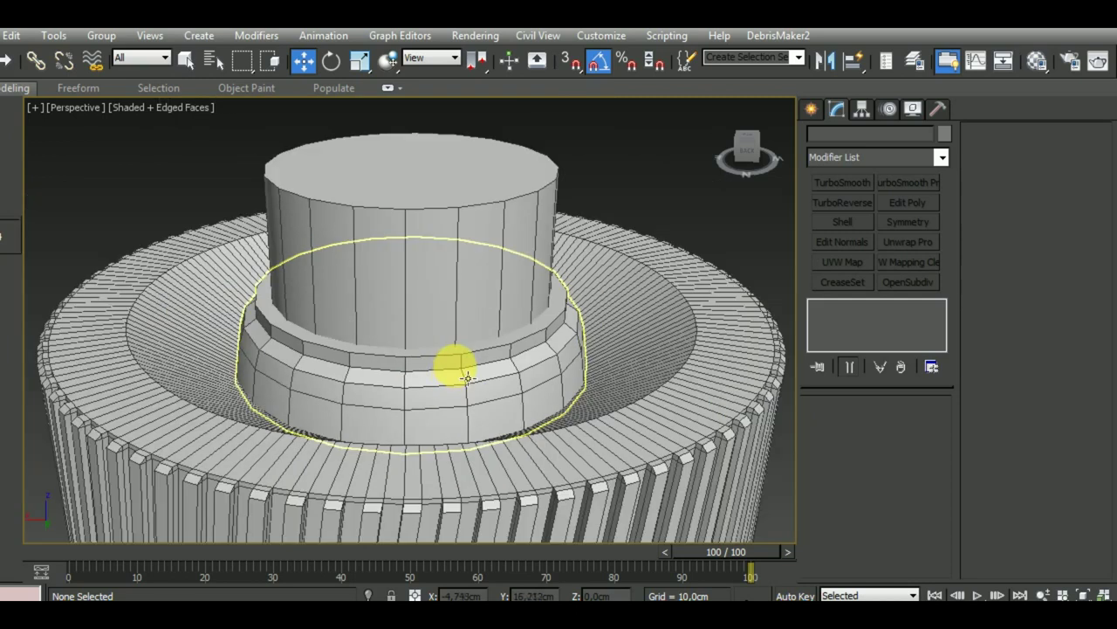
click(462, 374)
scroll(673, 387, up, 5)
click(853, 425)
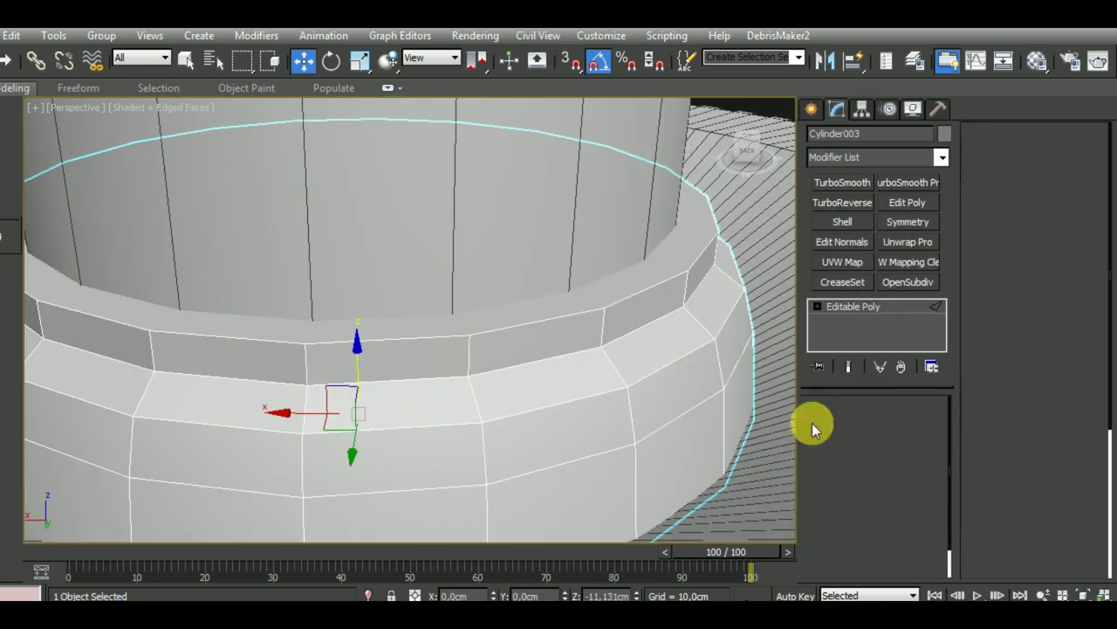
double_click(562, 357)
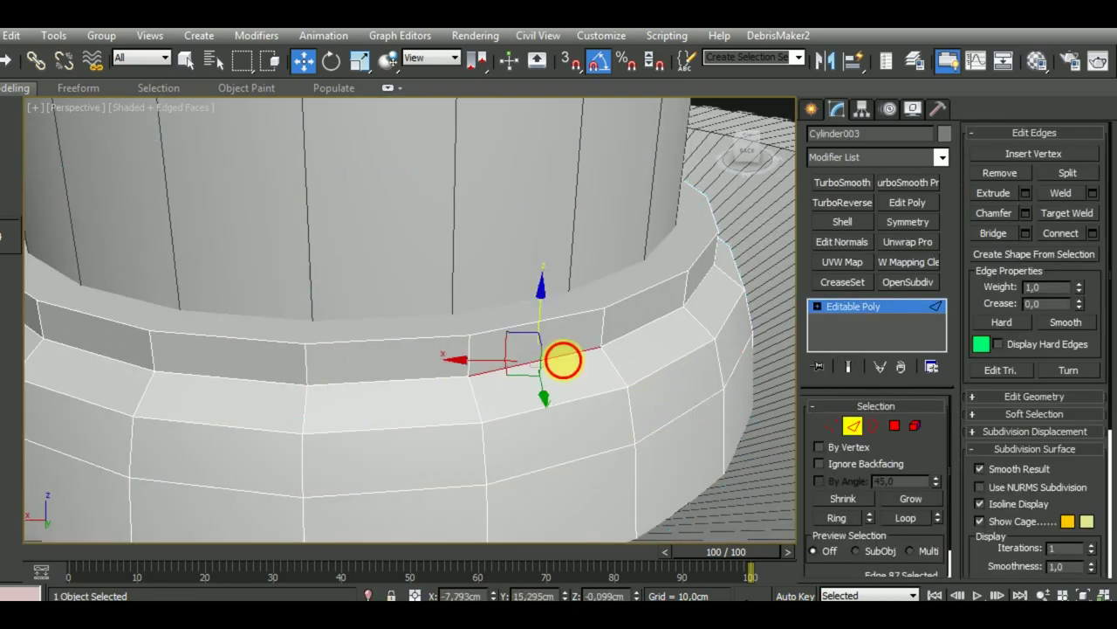
Chamfer that loop by 0.75 cm into two parallel loops and leave edge editing.
click(1025, 212)
drag(422, 353, 428, 363)
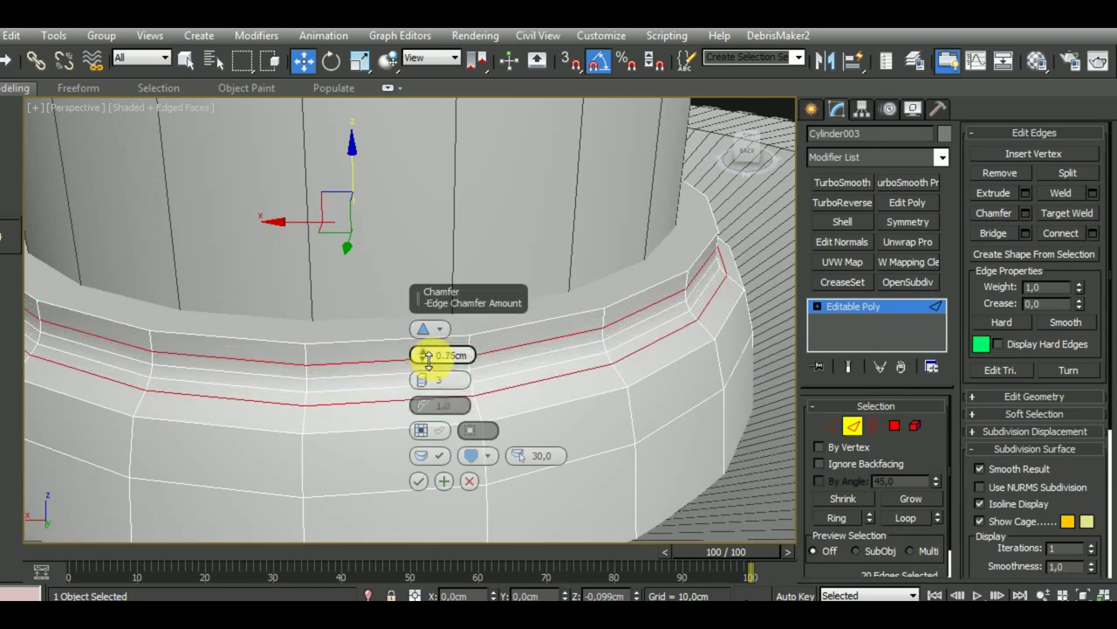
click(418, 480)
scroll(502, 445, down, 5)
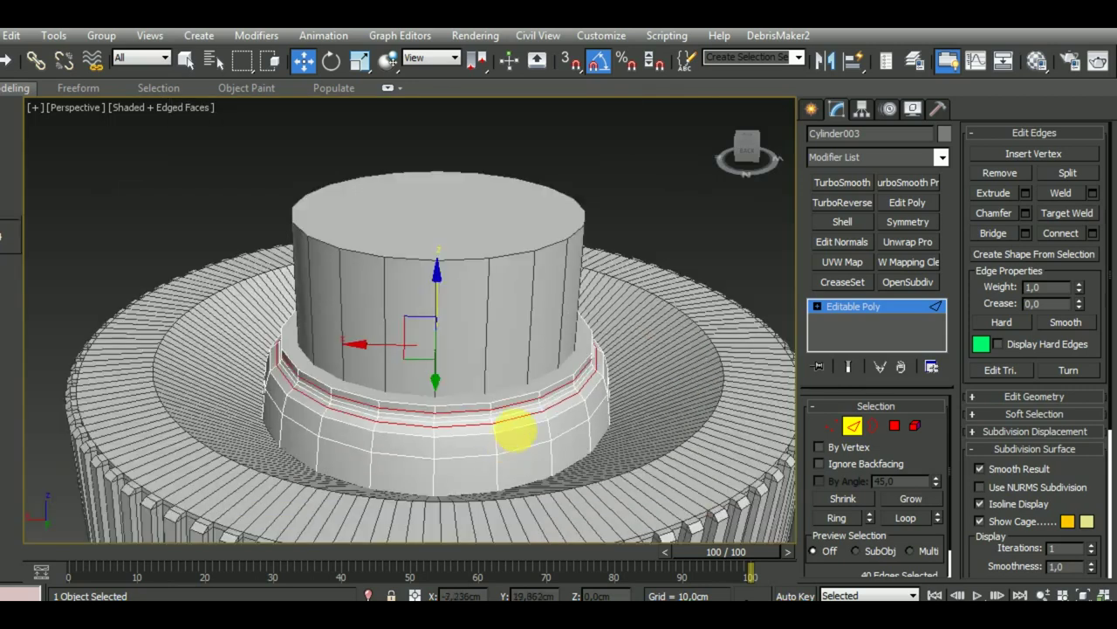
scroll(511, 429, down, 2)
click(852, 426)
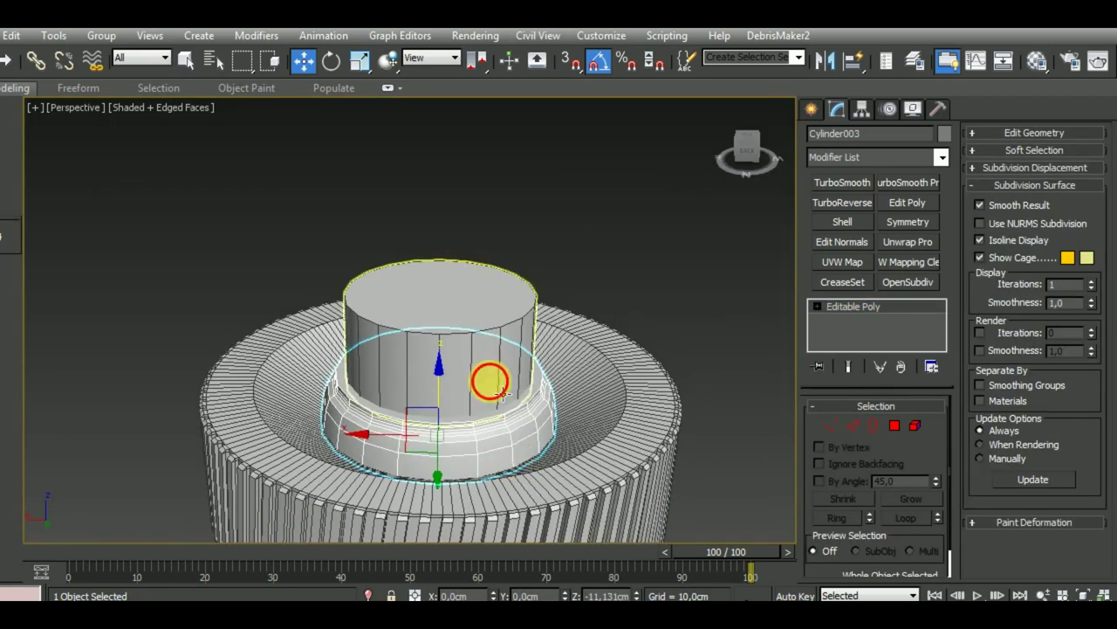
Make the shaft Cylinder004 23.126 cm tall.
click(490, 379)
scroll(490, 379, down, 2)
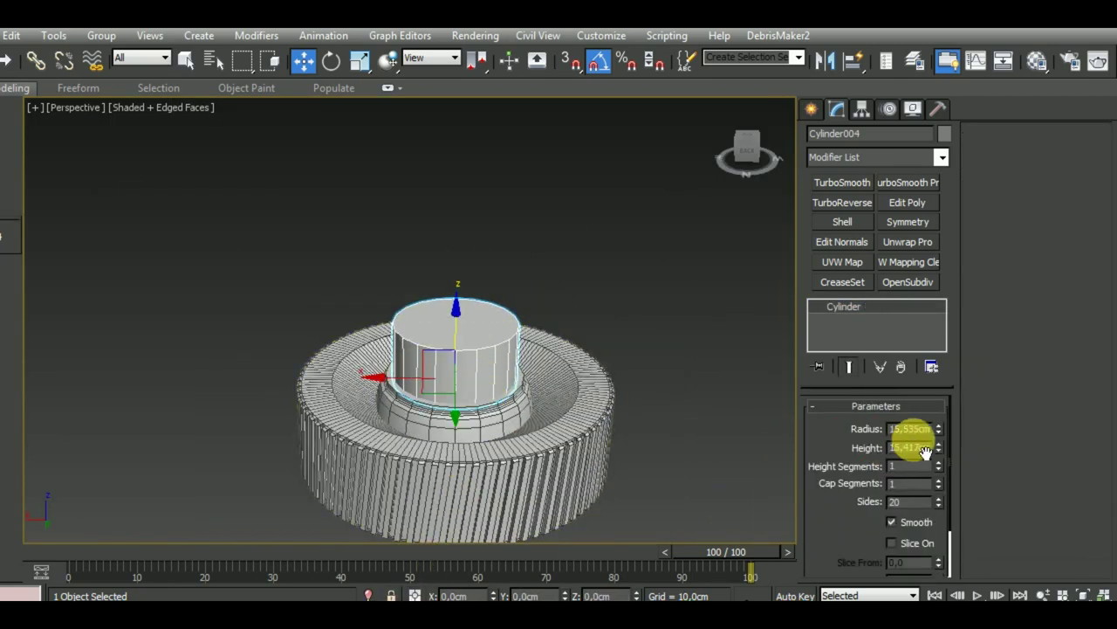
drag(938, 450, 938, 399)
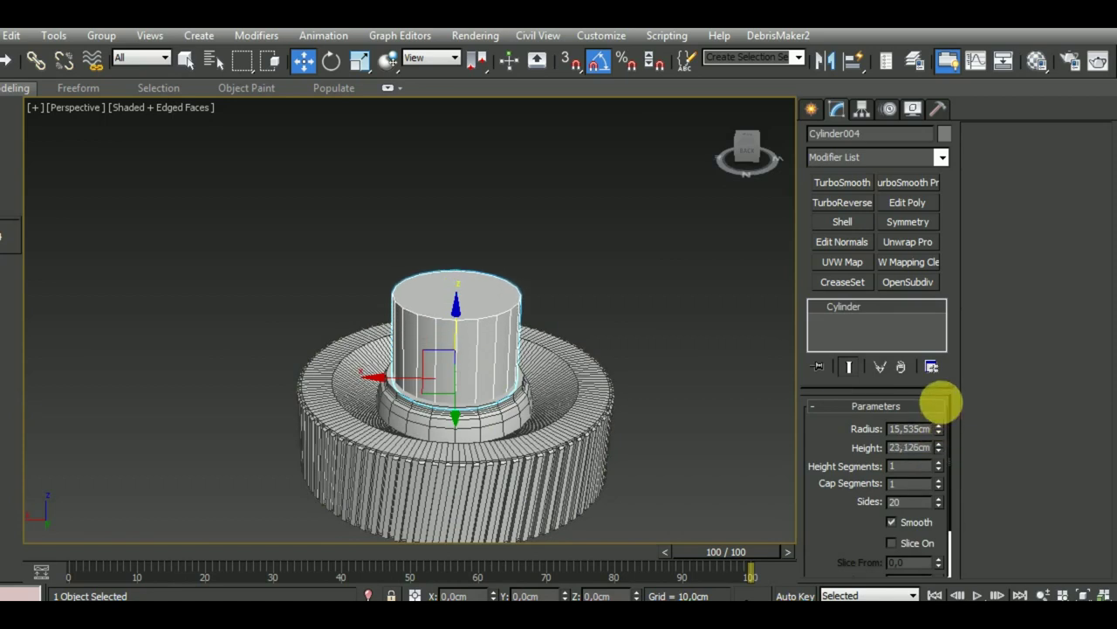
Clone the shaft upward as Cylinder005, a flat disc of radius 19.108 cm and height 1.651 cm.
shift+drag(471, 344, 474, 262)
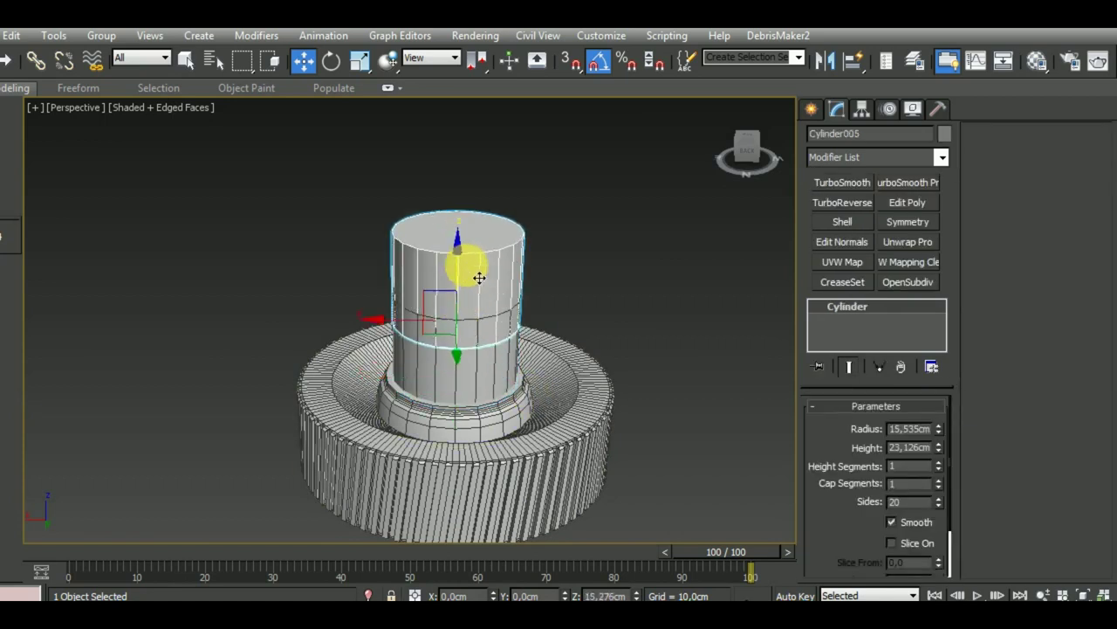
click(550, 399)
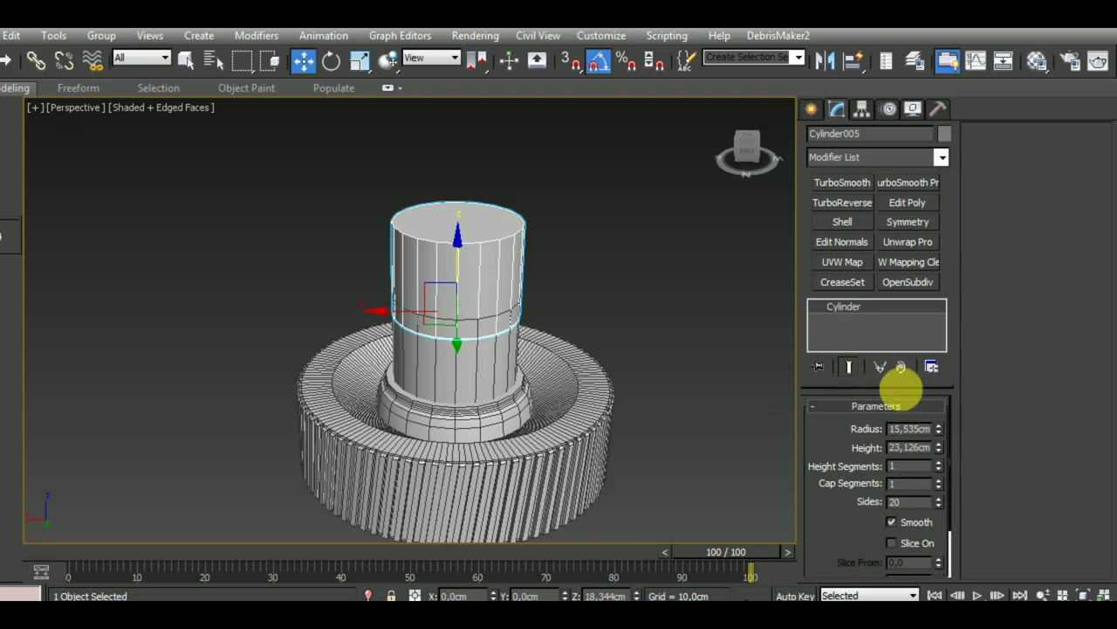
drag(939, 450, 948, 515)
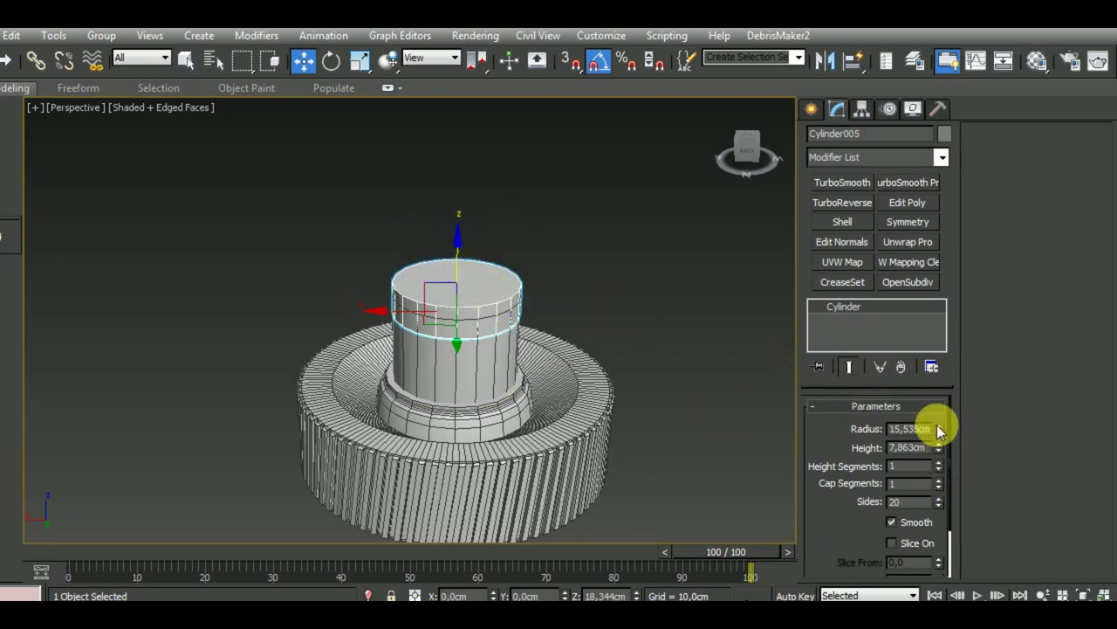
drag(941, 431, 952, 418)
mouse_move(655, 373)
alt+middle_down()
mouse_move(678, 293)
mouse_move(683, 389)
mouse_move(646, 377)
alt+middle_up()
scroll(498, 311, up, 3)
drag(941, 450, 966, 531)
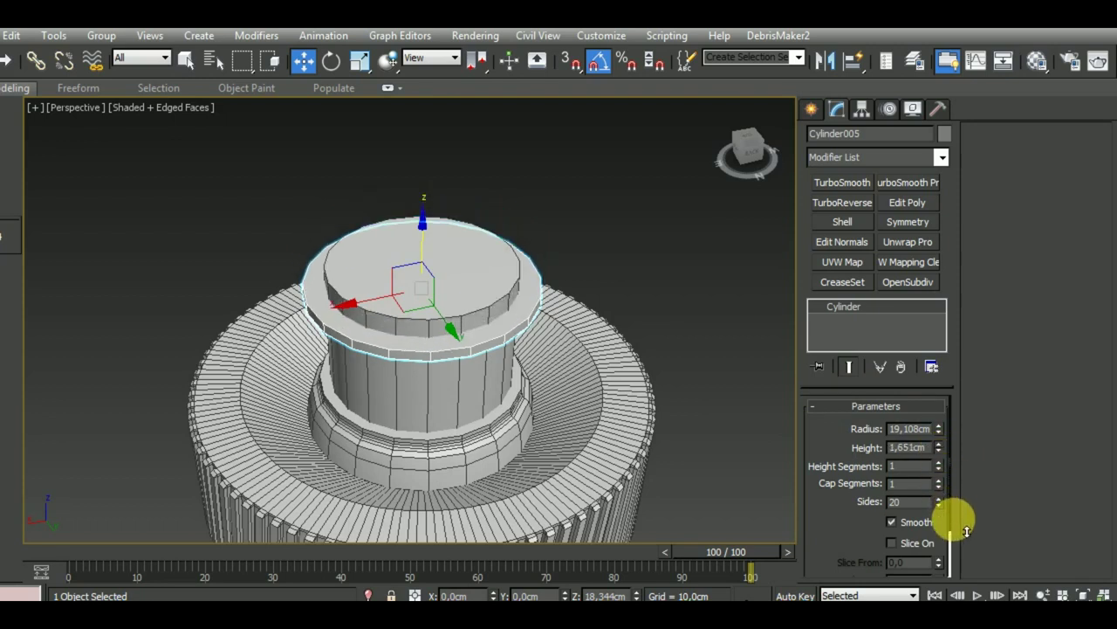
Convert the disc to an Editable Poly and select its rim edge loop.
right_click(898, 314)
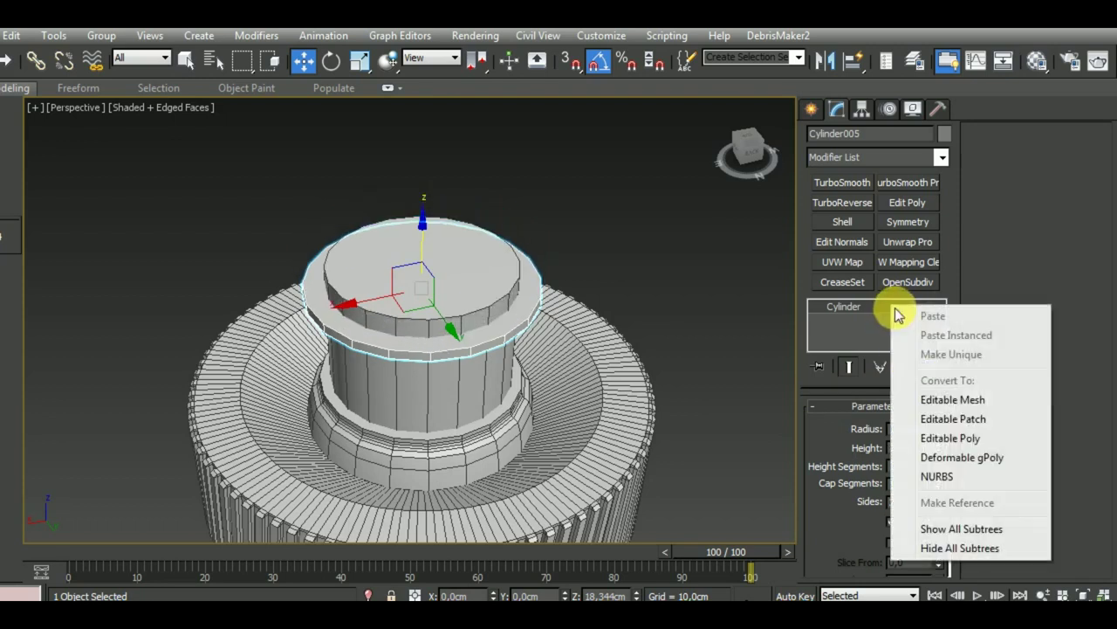
click(949, 438)
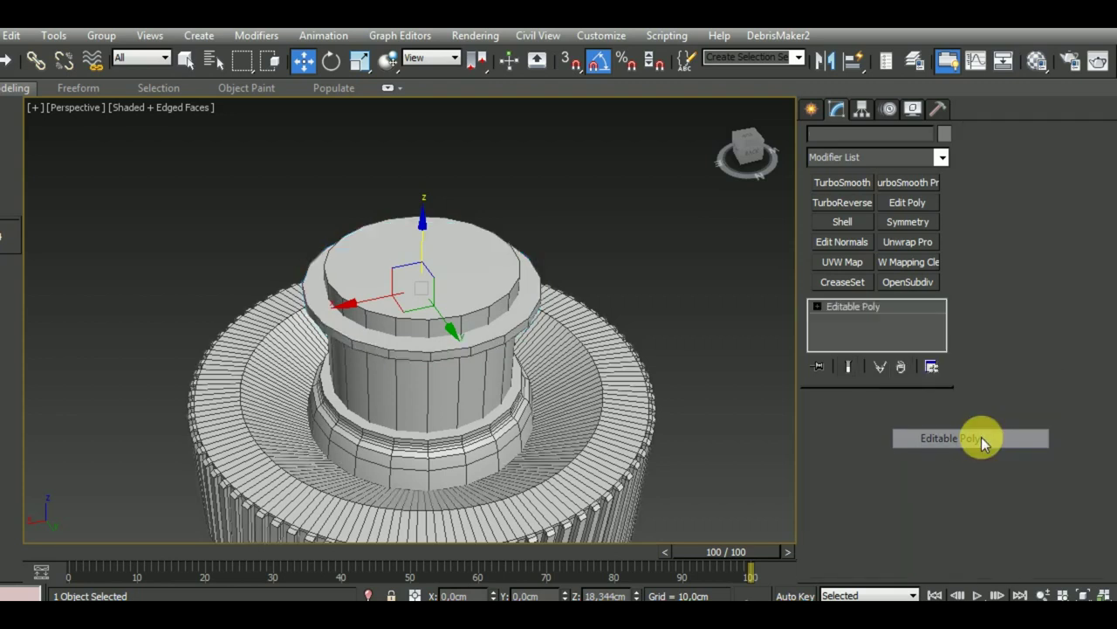
click(895, 425)
click(499, 332)
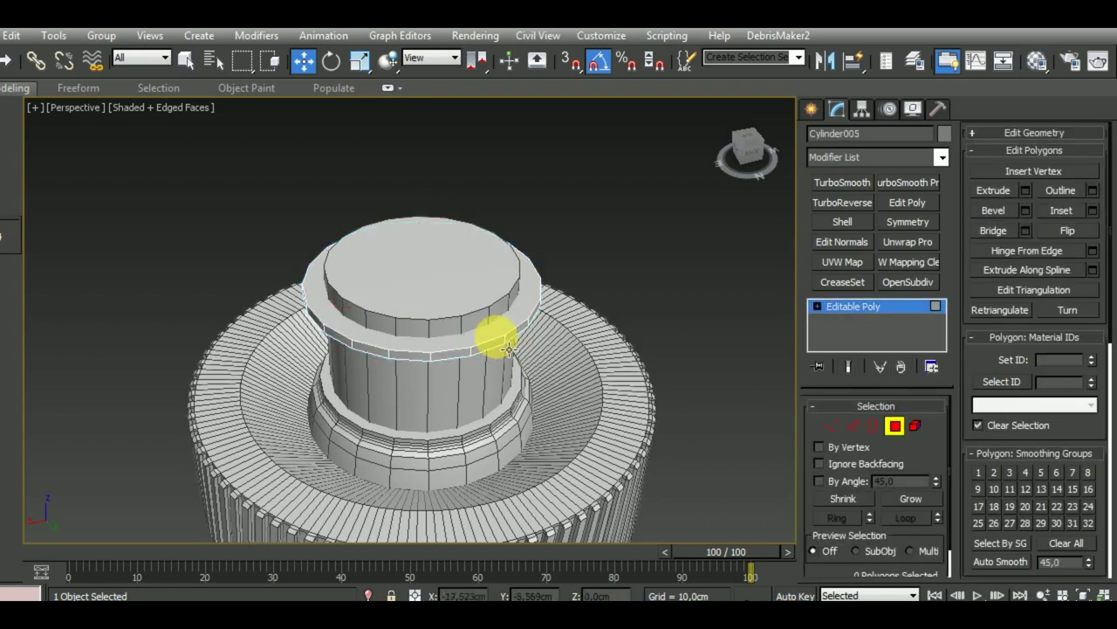
alt+middle_drag(543, 380, 567, 349)
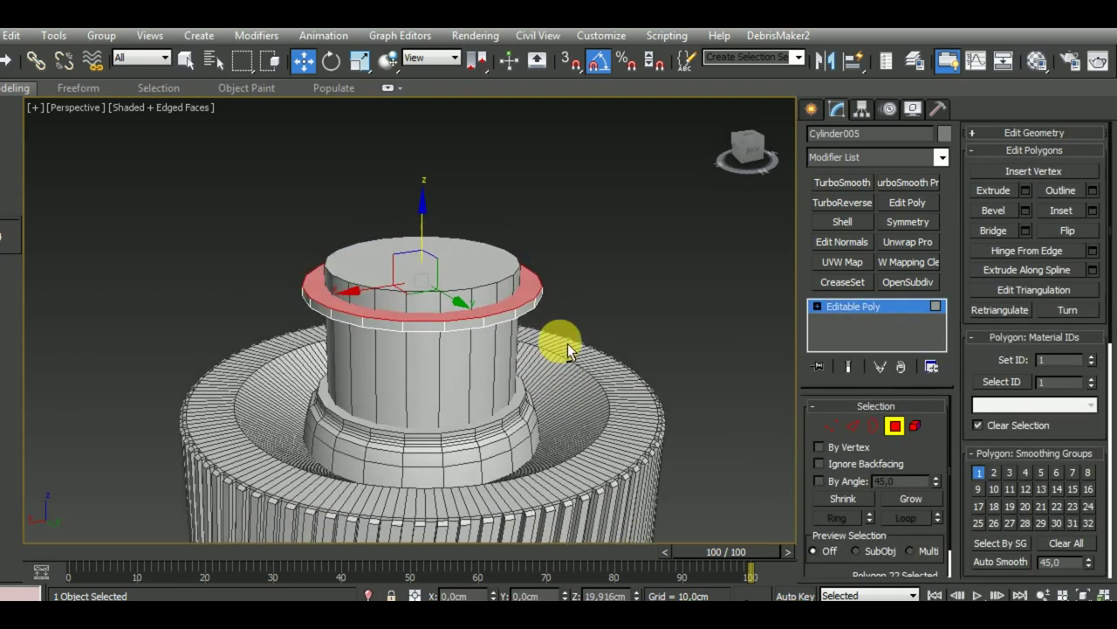
click(853, 425)
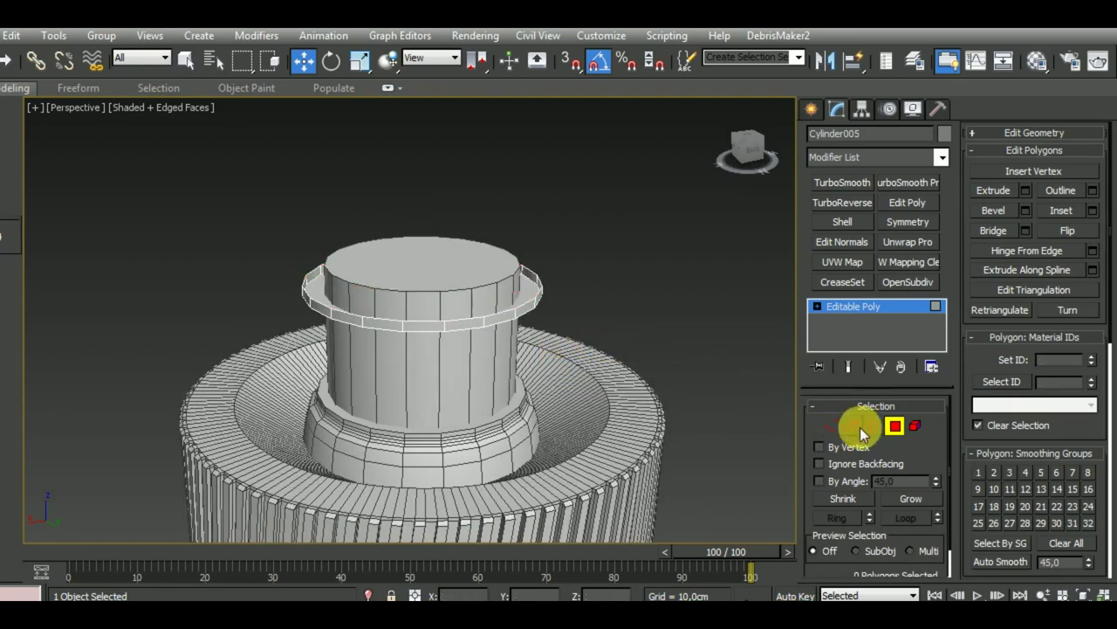
double_click(482, 332)
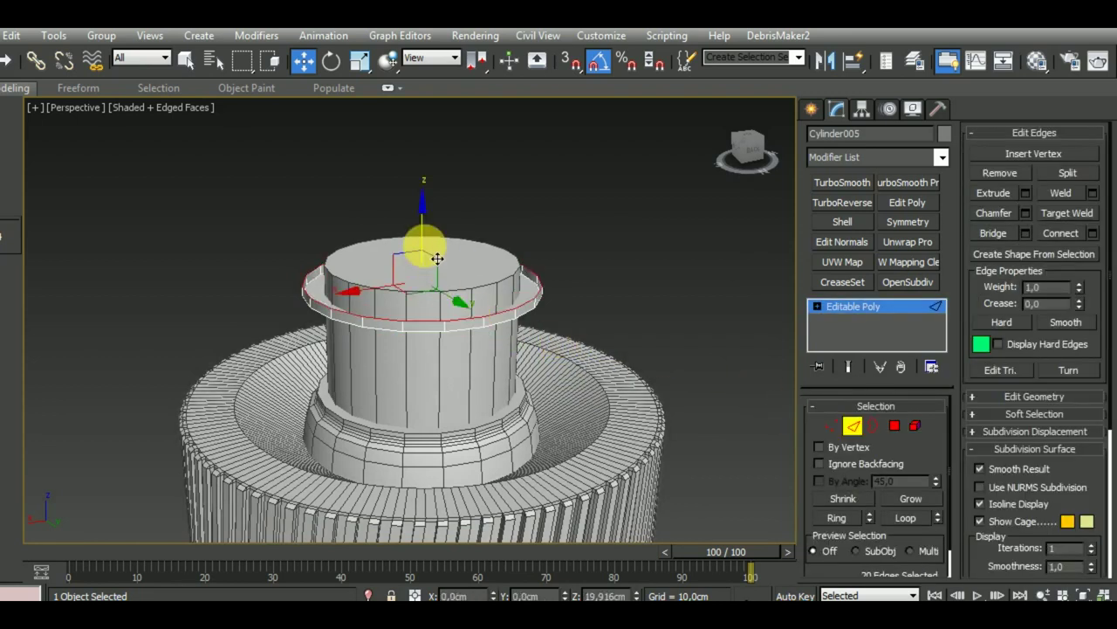
Raise the rim loop, scale it inward, lower it slightly and zero its X offset.
mouse_move(434, 250)
mouse_down()
mouse_move(440, 199)
mouse_move(440, 238)
mouse_up()
click(357, 62)
key(w)
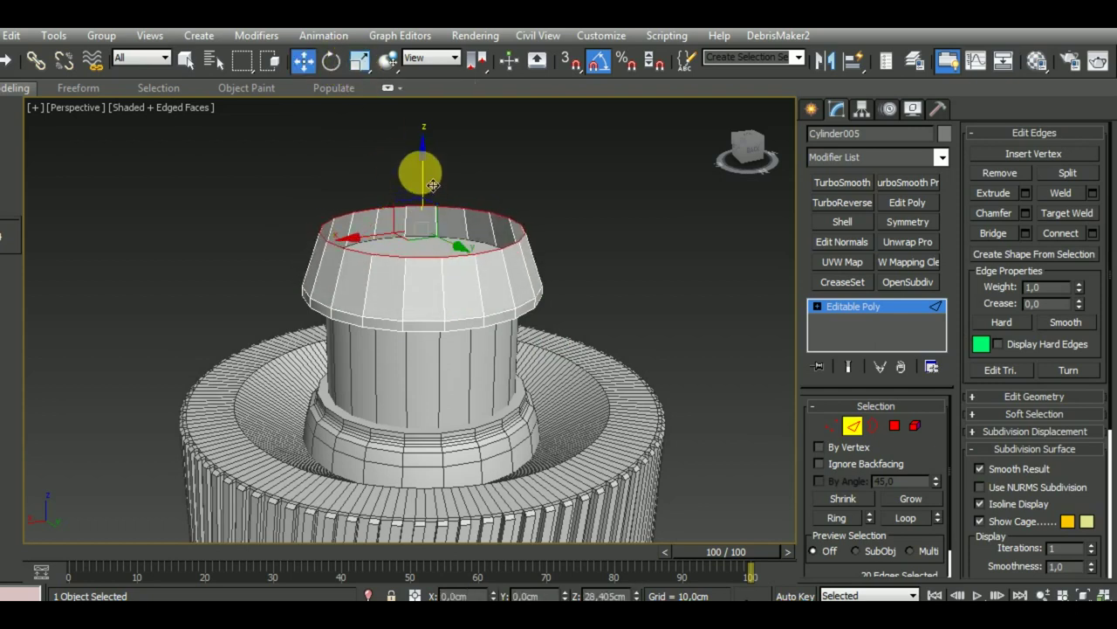
drag(436, 172, 436, 189)
mouse_move(524, 349)
alt+middle_down()
mouse_move(439, 337)
mouse_move(540, 358)
alt+middle_up()
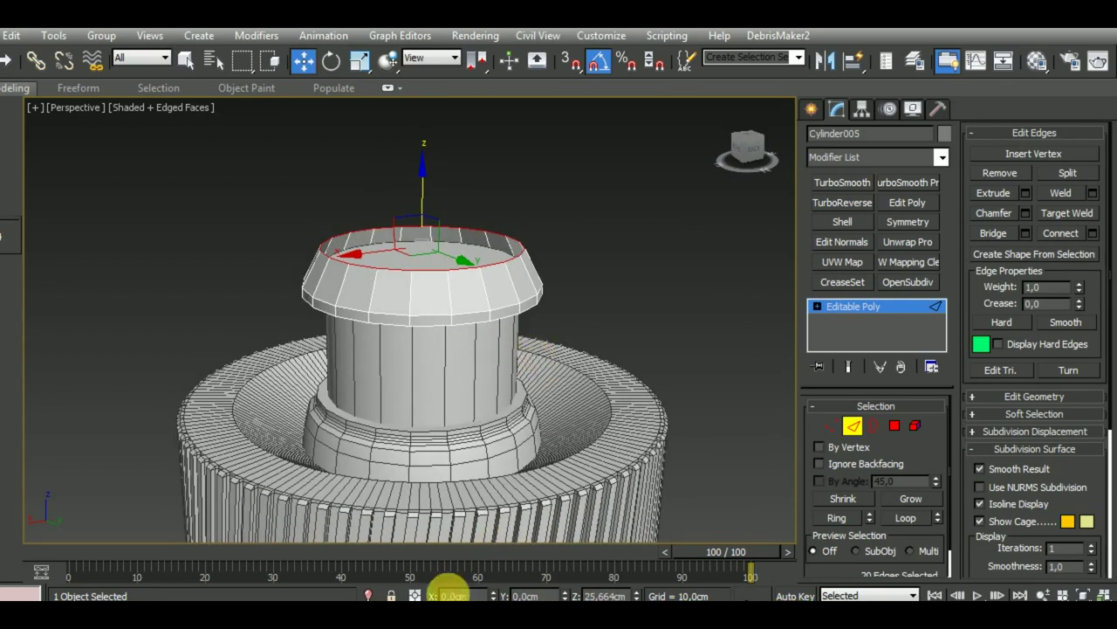
key(Return)
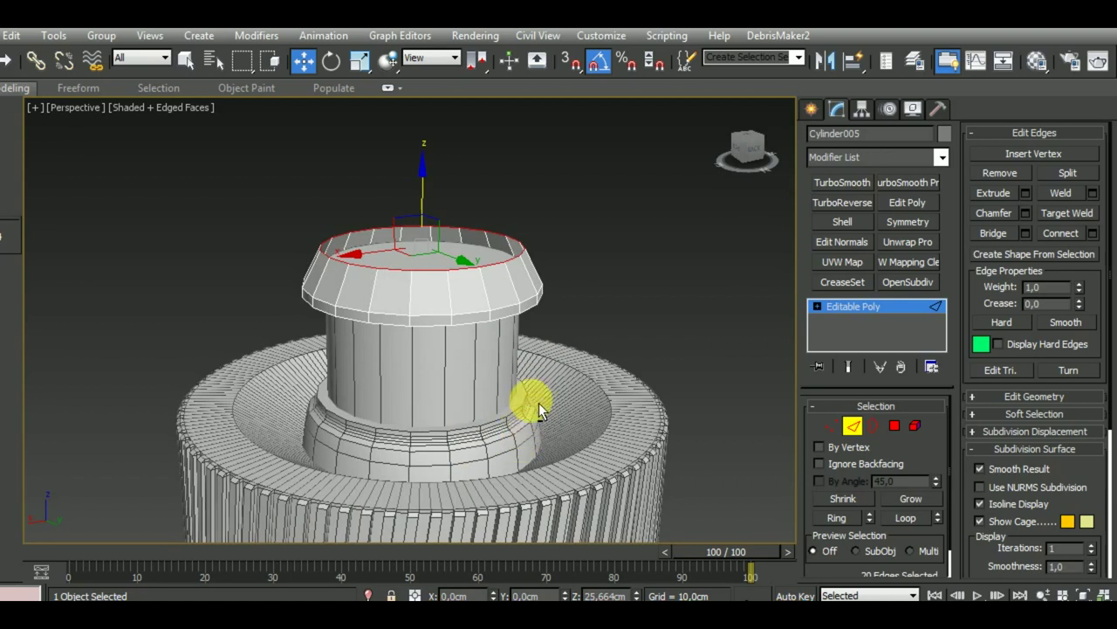
View the flared cap side-on and return to whole-object level.
scroll(581, 414, down, 3)
alt+middle_drag(582, 413, 628, 353)
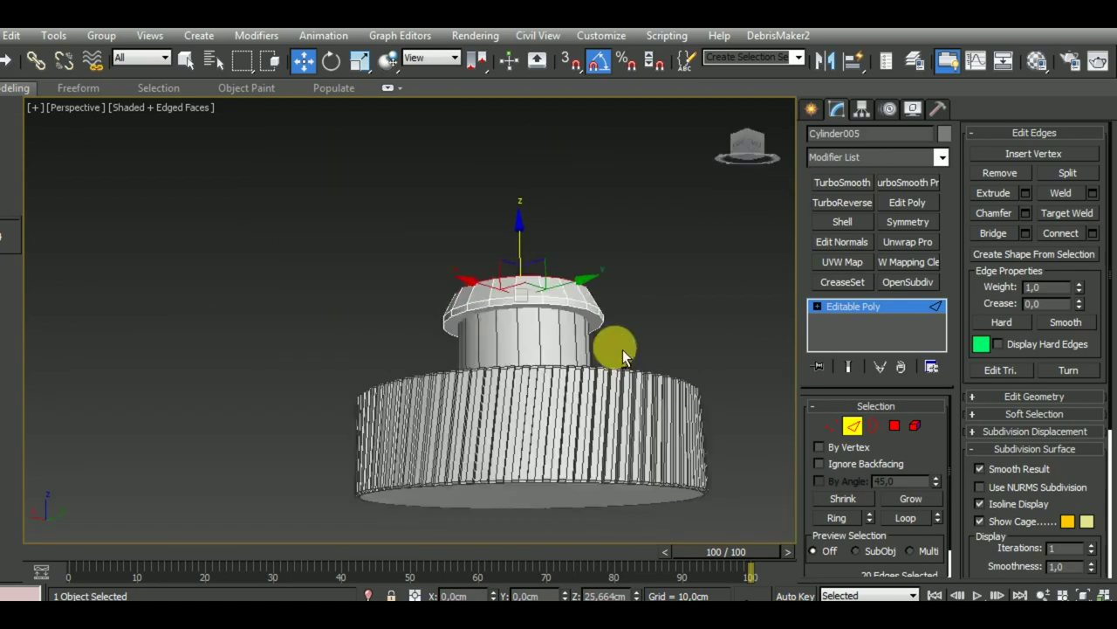
scroll(611, 349, up, 2)
scroll(628, 332, up, 2)
scroll(576, 319, up, 2)
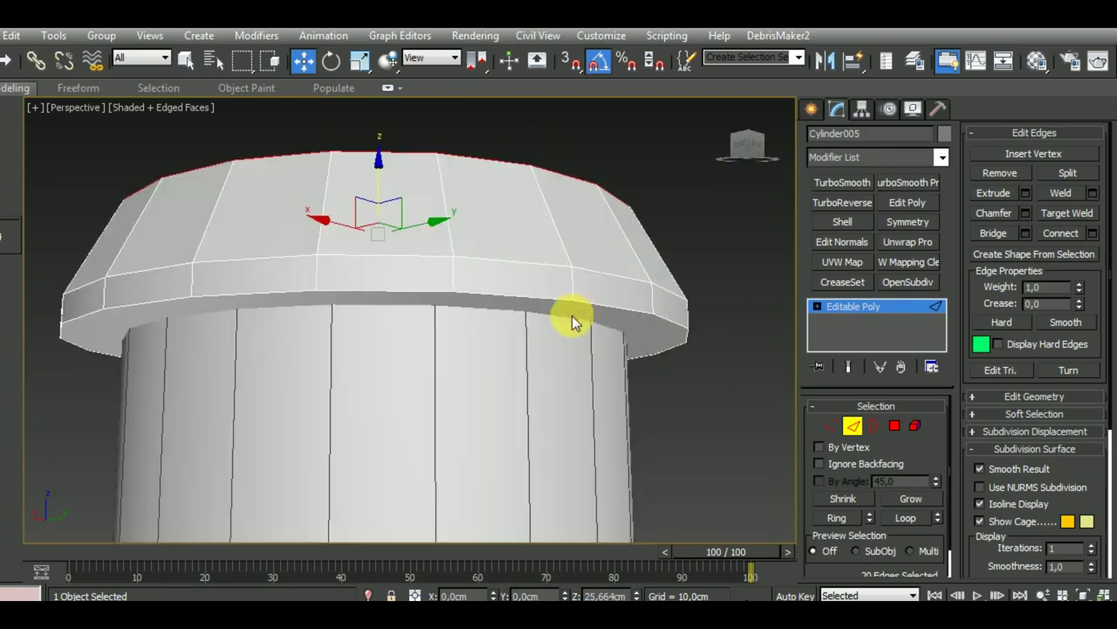
scroll(573, 320, down, 1)
click(854, 426)
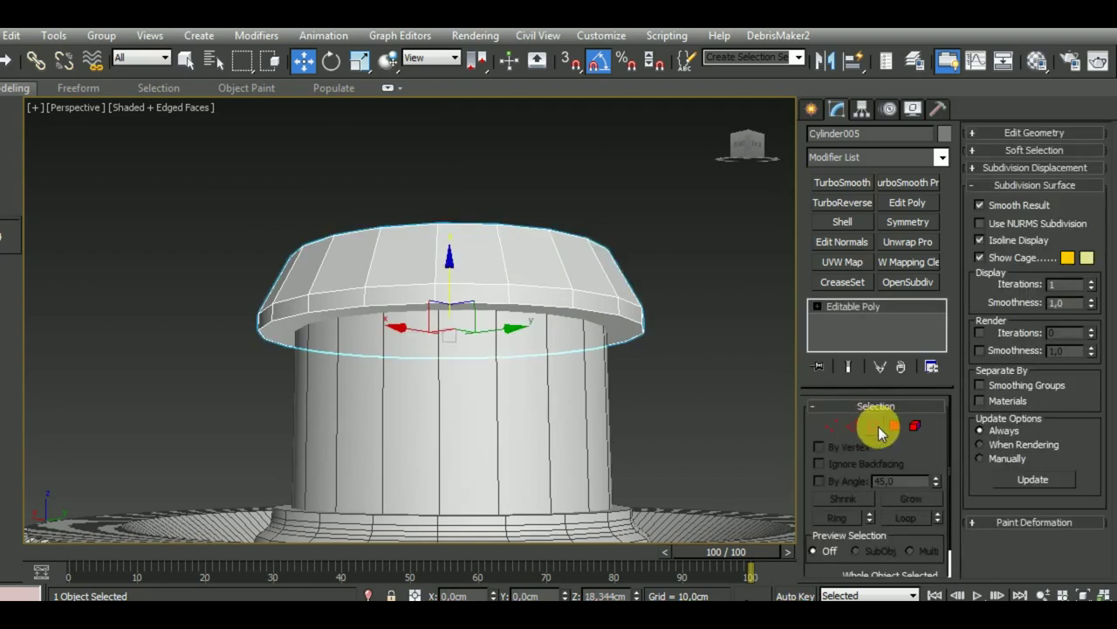
click(894, 425)
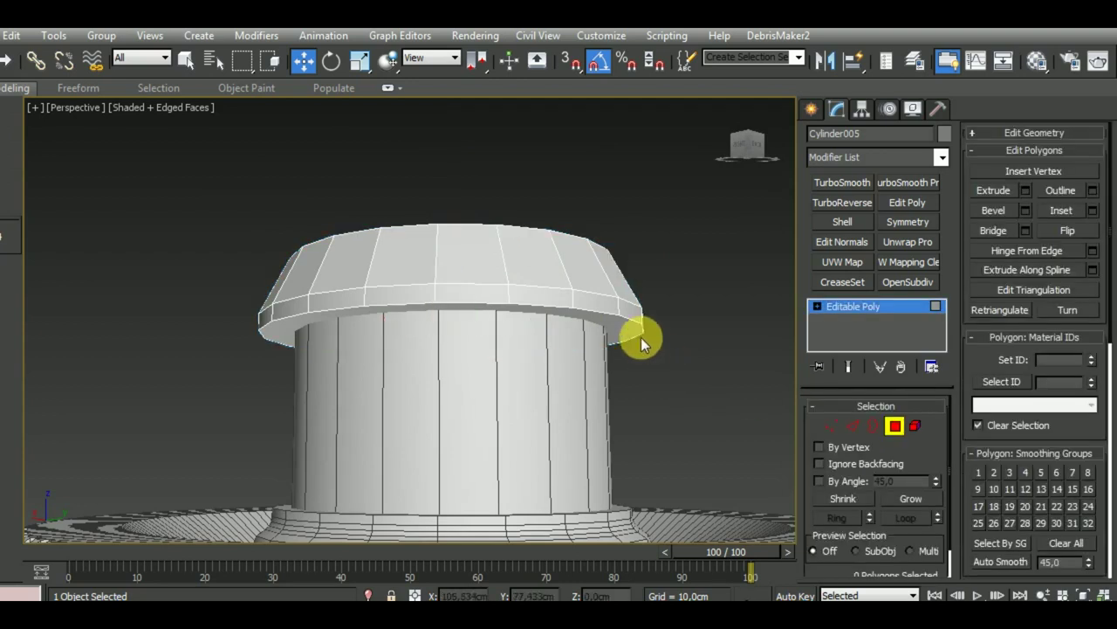
click(893, 425)
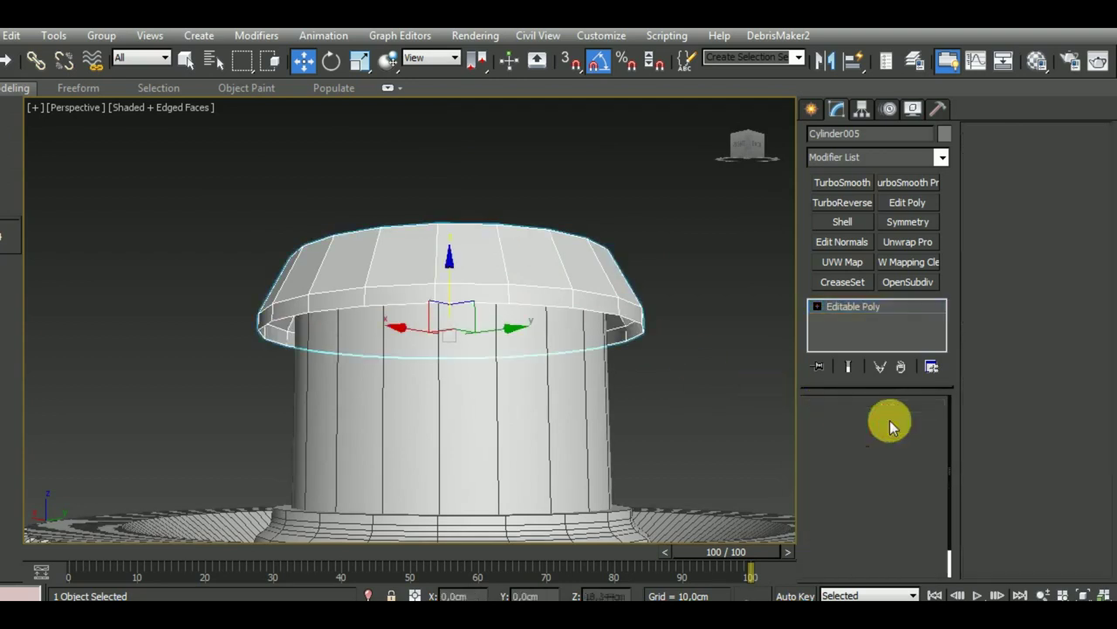
Add a Shell modifier with Outer Amount 0 cm and Inner Amount 2.57 cm.
click(856, 224)
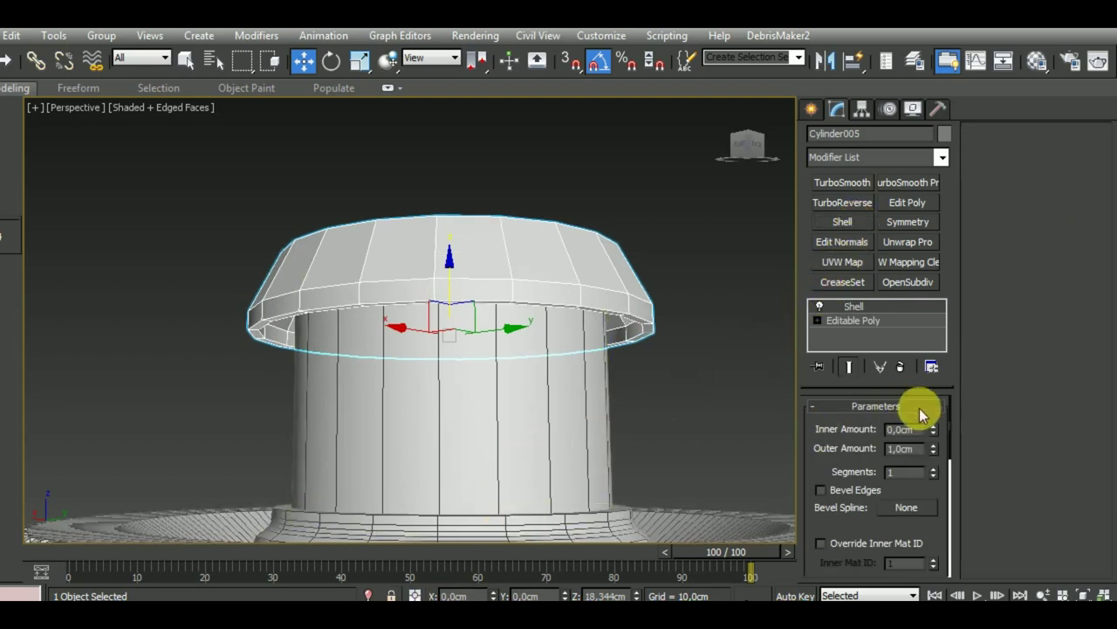
right_click(936, 448)
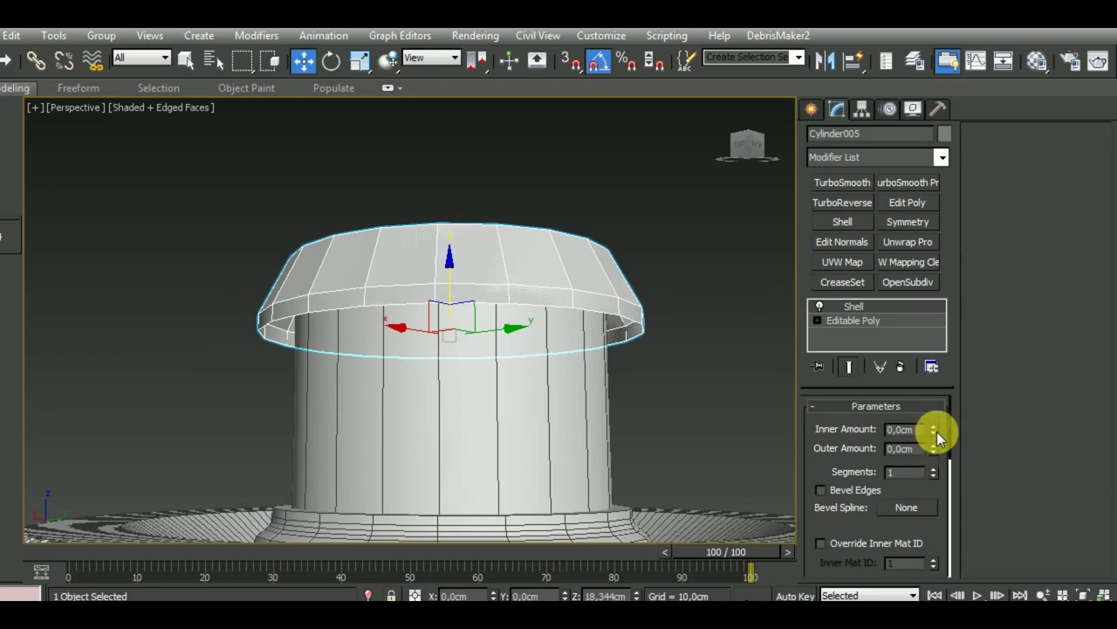
mouse_move(934, 432)
mouse_down()
mouse_move(886, 234)
mouse_move(853, 196)
mouse_up()
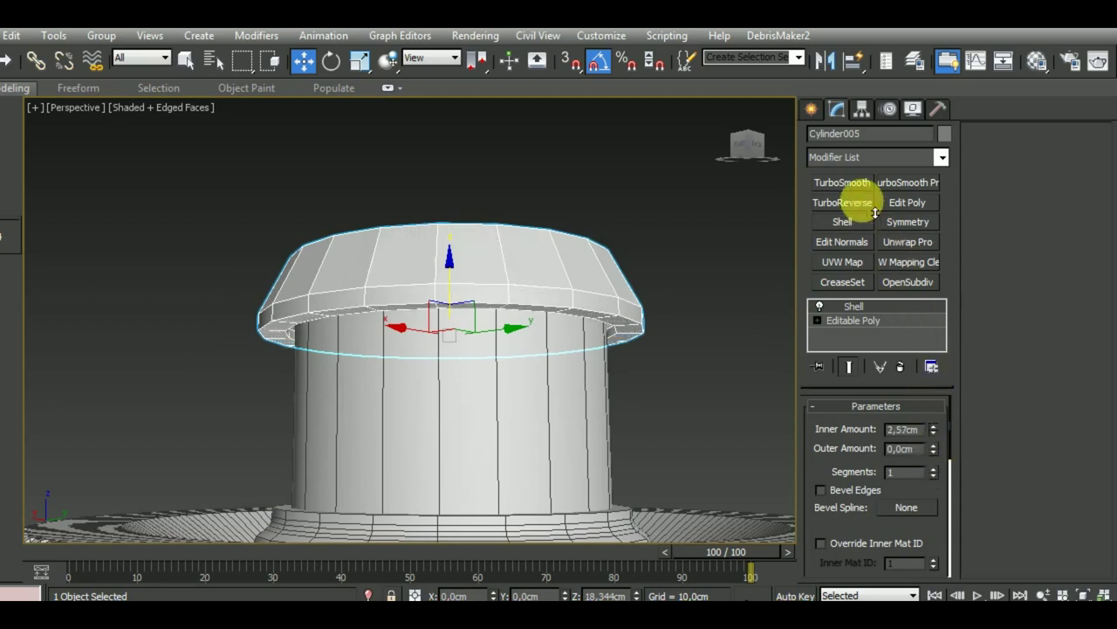
mouse_move(673, 386)
alt+middle_down()
mouse_move(662, 349)
mouse_move(690, 399)
alt+middle_up()
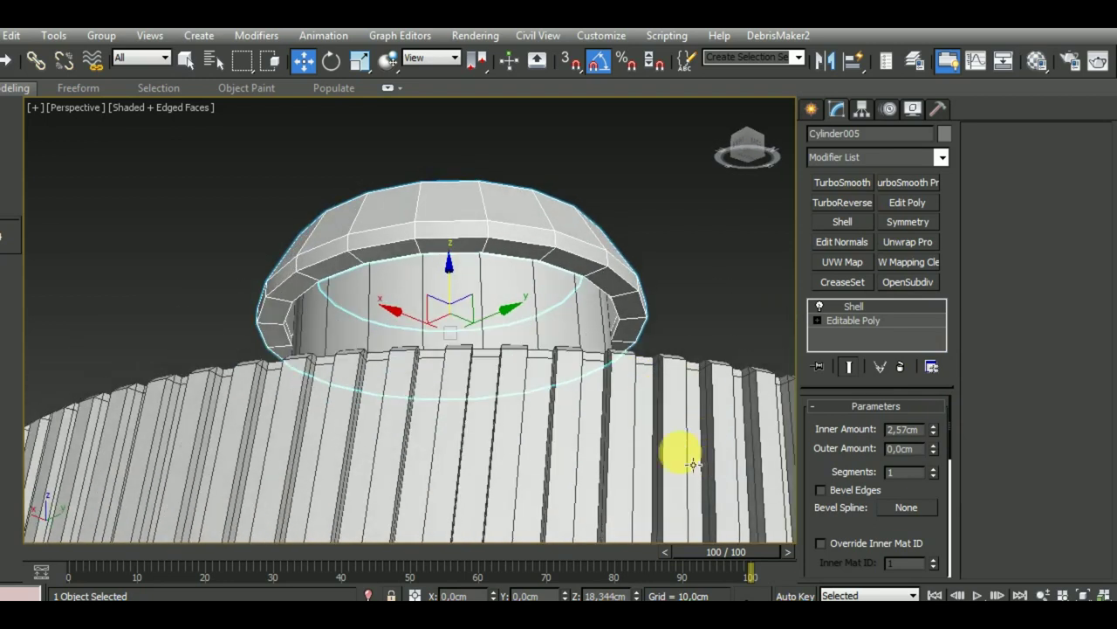
Orbit and zoom around the shelled cap to inspect it from low, high and top angles.
alt+middle_drag(679, 449, 586, 344)
scroll(623, 428, down, 5)
scroll(633, 456, down, 3)
scroll(582, 305, up, 3)
scroll(582, 310, up, 3)
scroll(582, 327, down, 4)
scroll(643, 320, down, 1)
scroll(648, 307, down, 1)
scroll(616, 374, up, 1)
scroll(602, 363, up, 3)
scroll(606, 367, down, 3)
alt+middle_drag(606, 367, 526, 287)
scroll(591, 361, up, 4)
scroll(611, 376, down, 3)
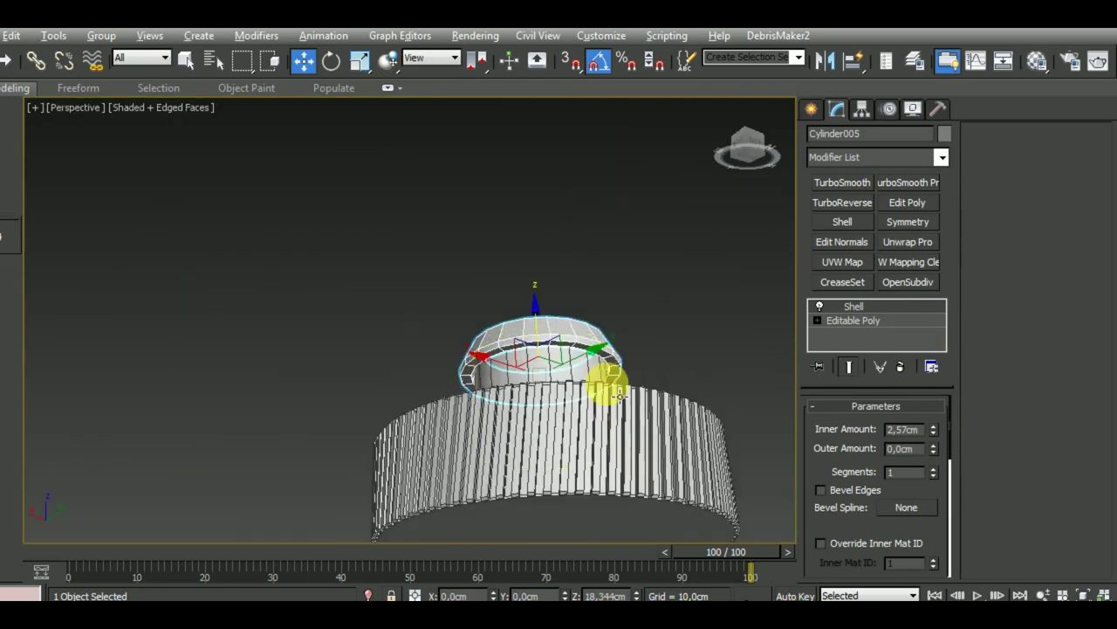
alt+middle_drag(603, 379, 631, 451)
scroll(591, 392, up, 2)
scroll(584, 374, up, 2)
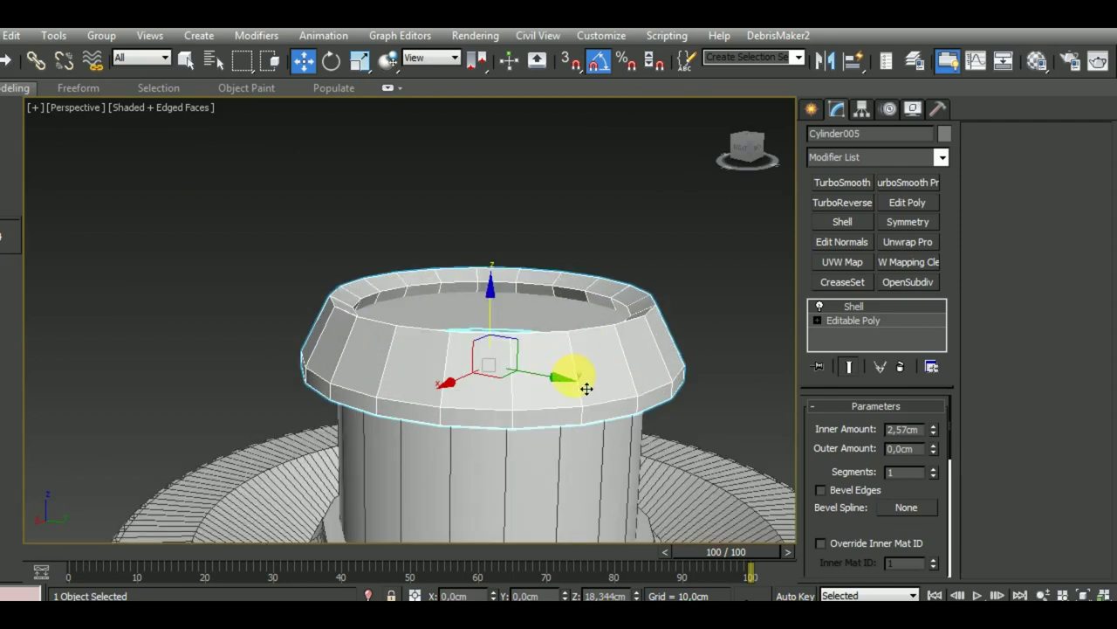
alt+middle_drag(638, 420, 600, 430)
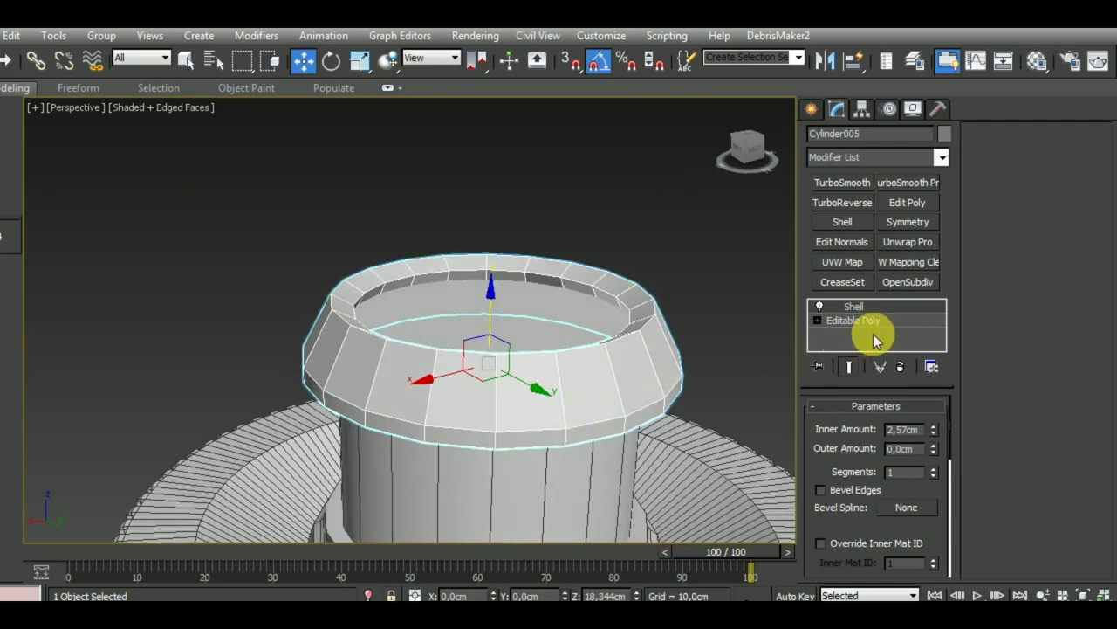
Add an Edit Poly modifier and raise the cap's inner top edge loop level with the rim.
click(909, 204)
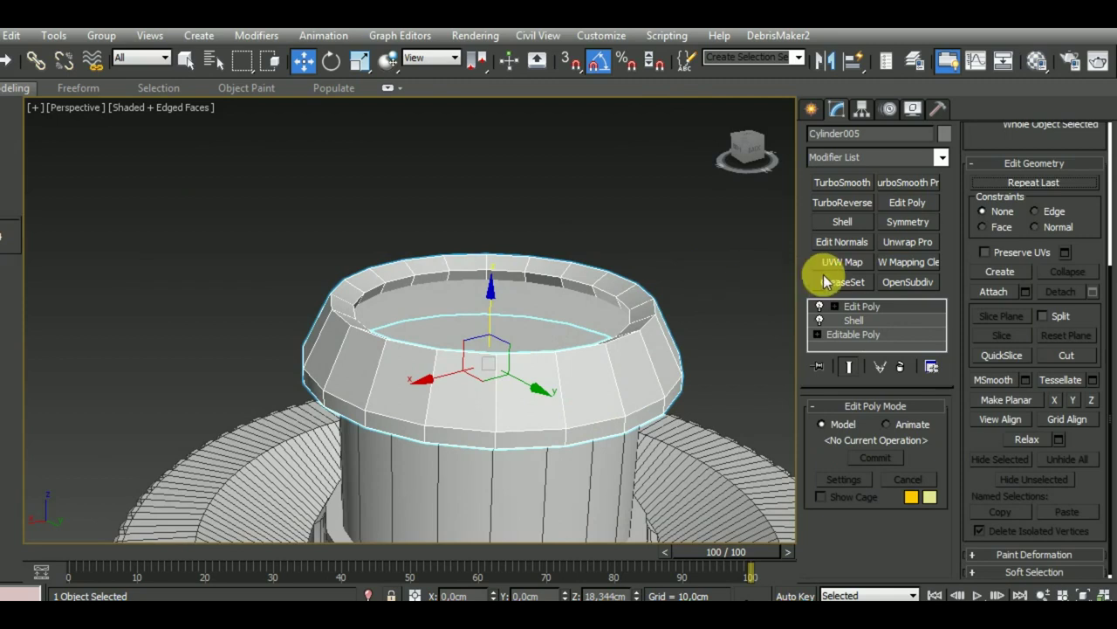
key(2)
double_click(536, 275)
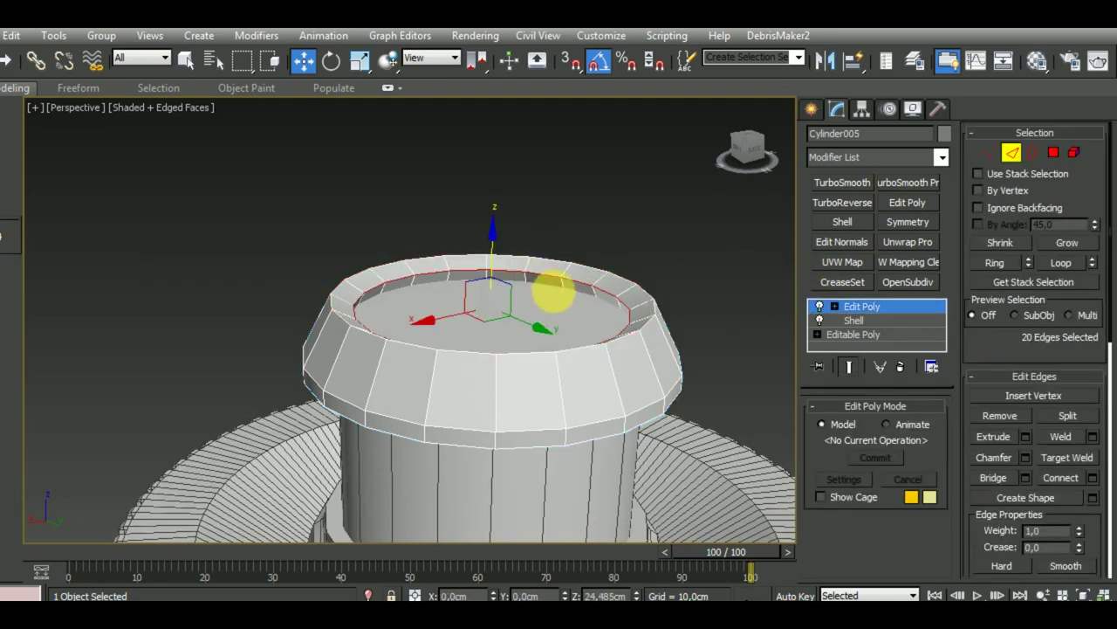
key(f)
middle_drag(647, 396, 486, 394)
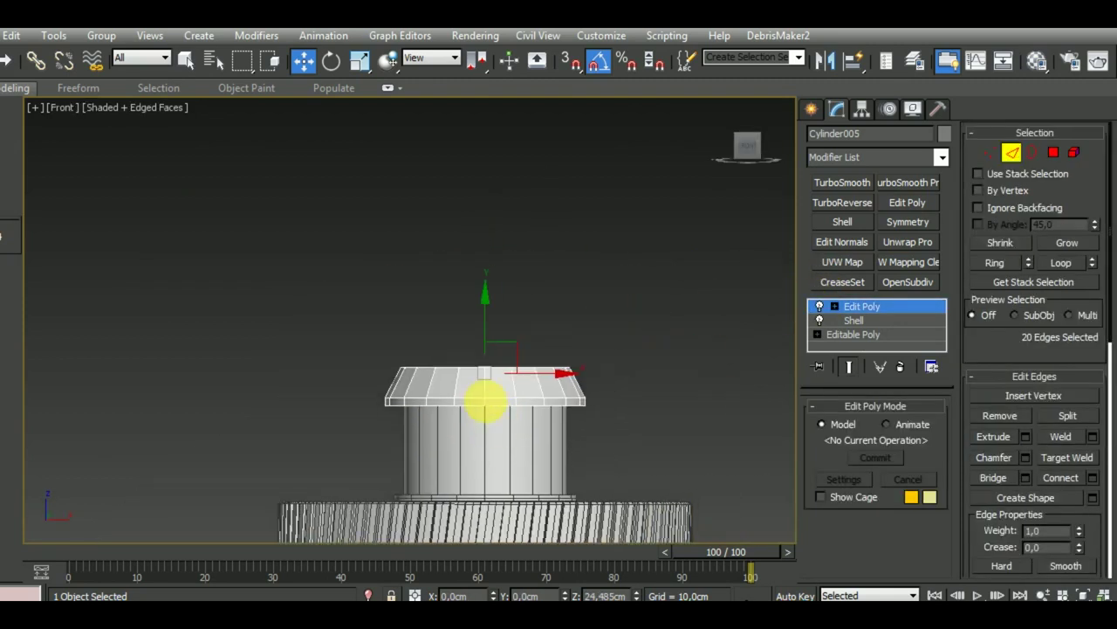
scroll(489, 393, up, 3)
scroll(494, 392, up, 2)
key(F3)
scroll(489, 368, up, 3)
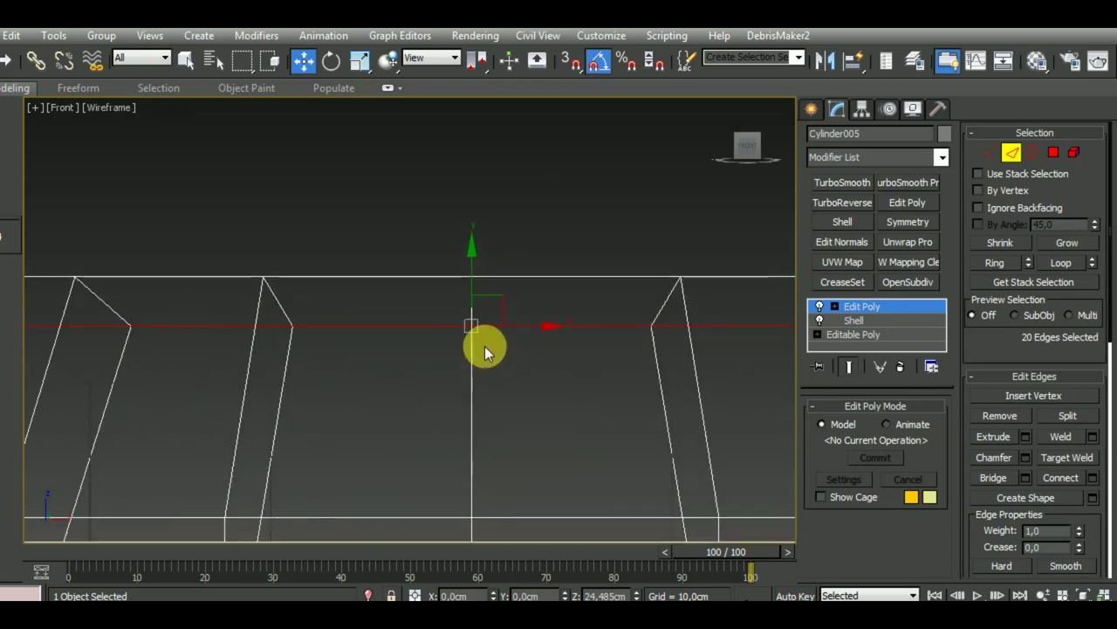
drag(485, 307, 486, 258)
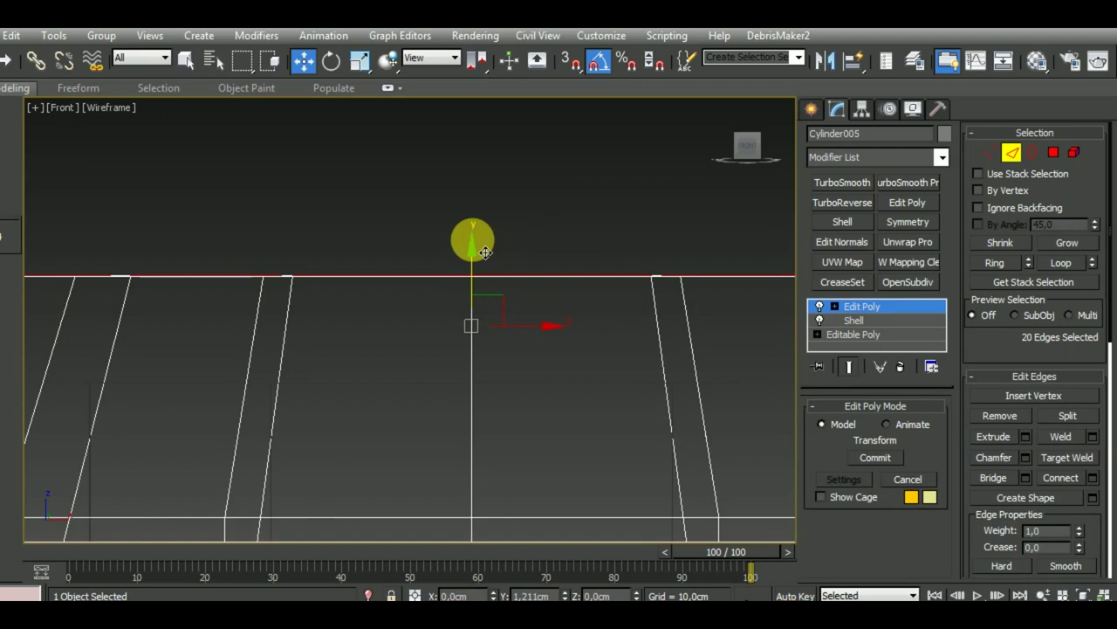
scroll(480, 249, down, 3)
scroll(476, 247, down, 3)
key(F3)
Scale the cap's top ring vertices slightly outward.
alt+middle_drag(474, 250, 611, 312)
scroll(610, 313, up, 1)
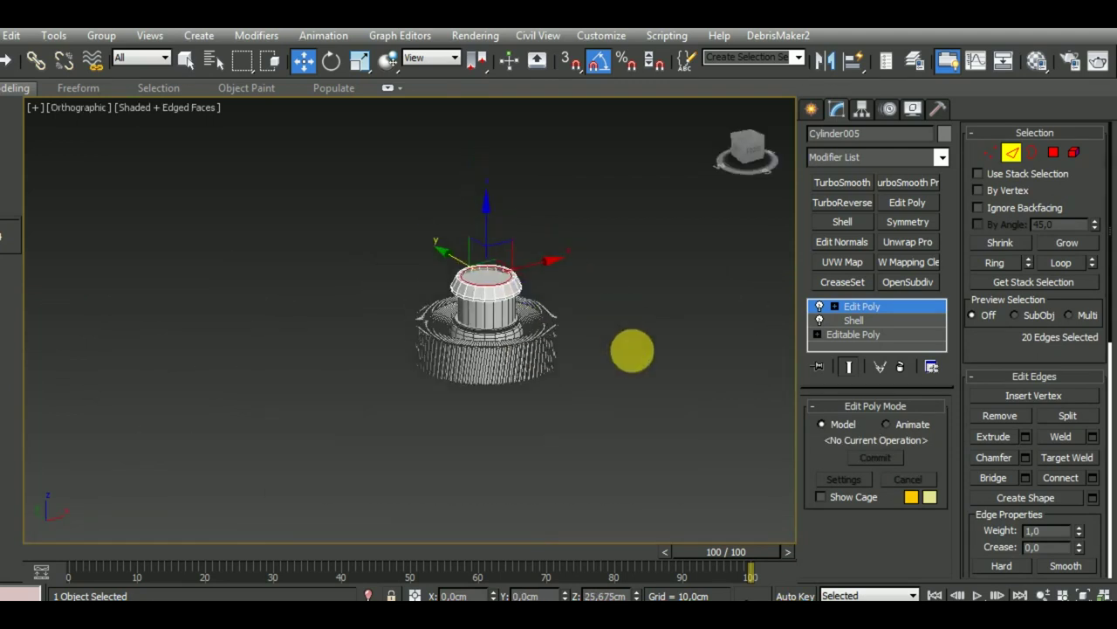
scroll(631, 354, up, 2)
scroll(492, 312, up, 2)
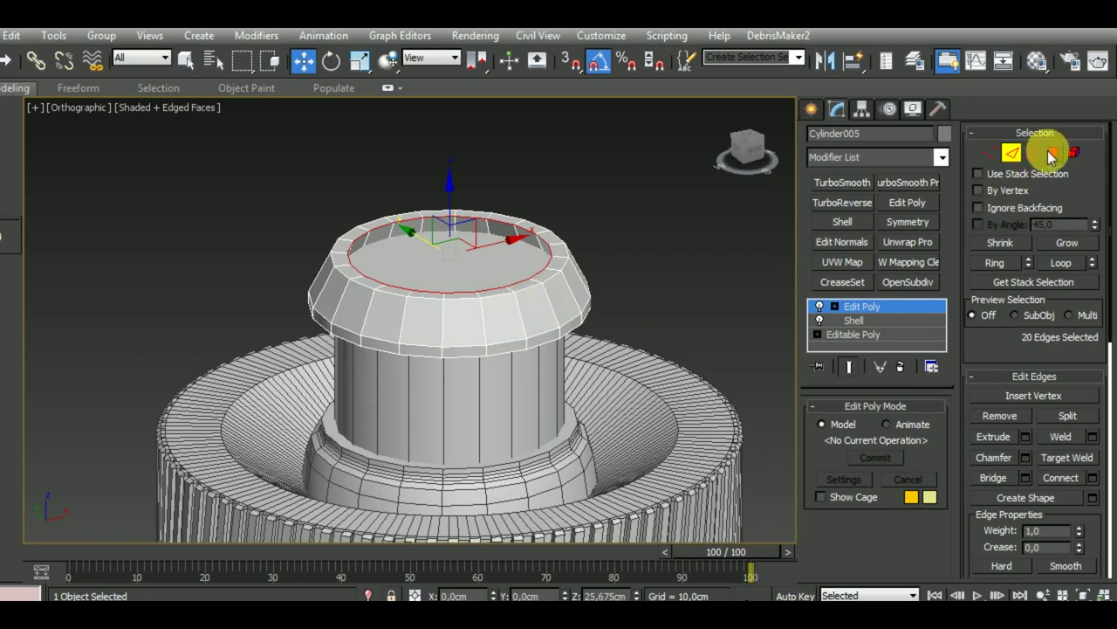
click(1055, 155)
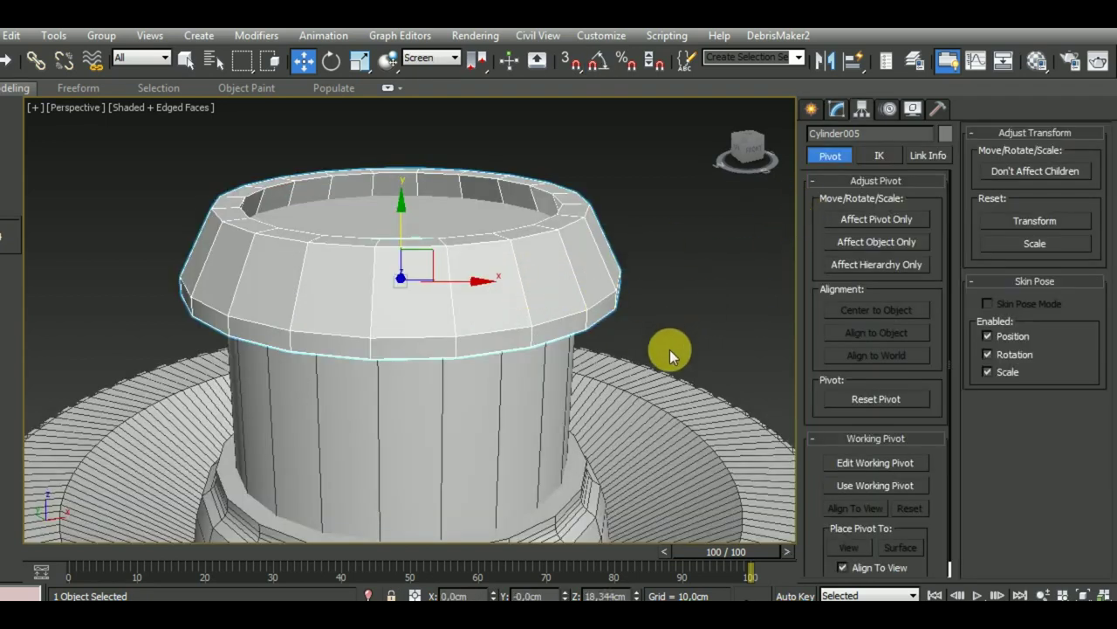
drag(320, 262, 619, 337)
click(360, 60)
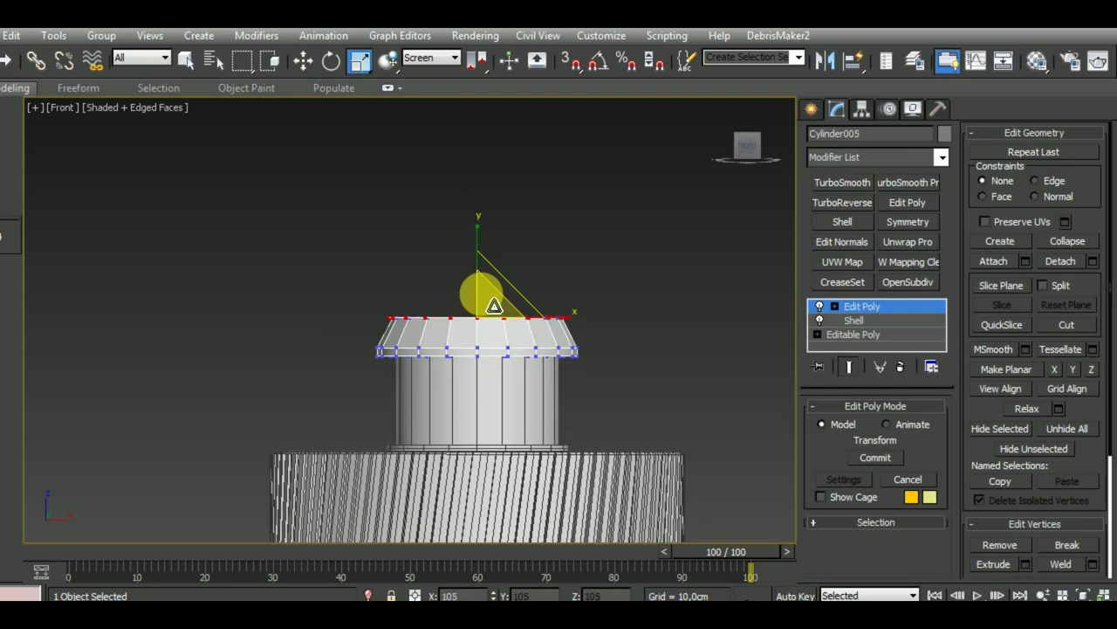
scroll(494, 304, up, 5)
drag(123, 260, 764, 398)
drag(482, 343, 482, 341)
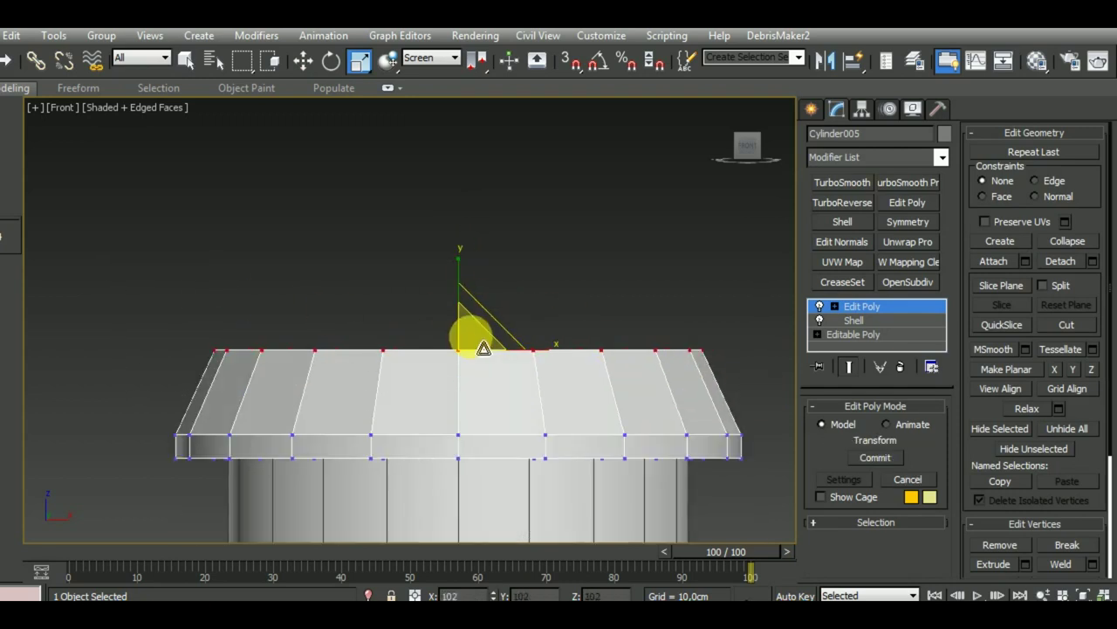
click(918, 326)
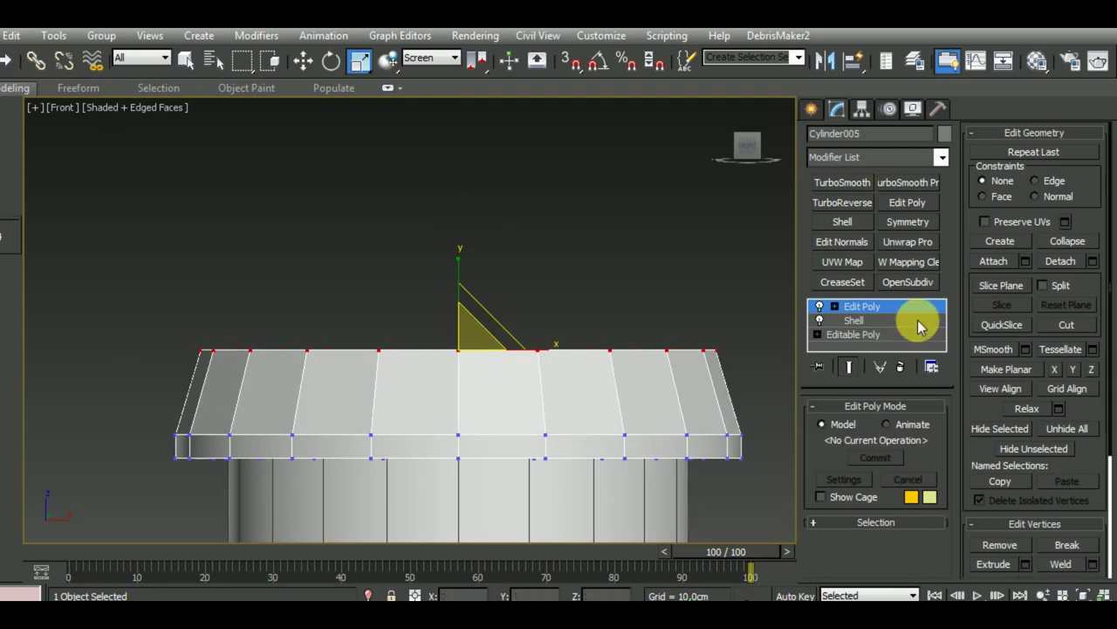
Inset the cap's ring of top faces by about 0.502 cm.
key(4)
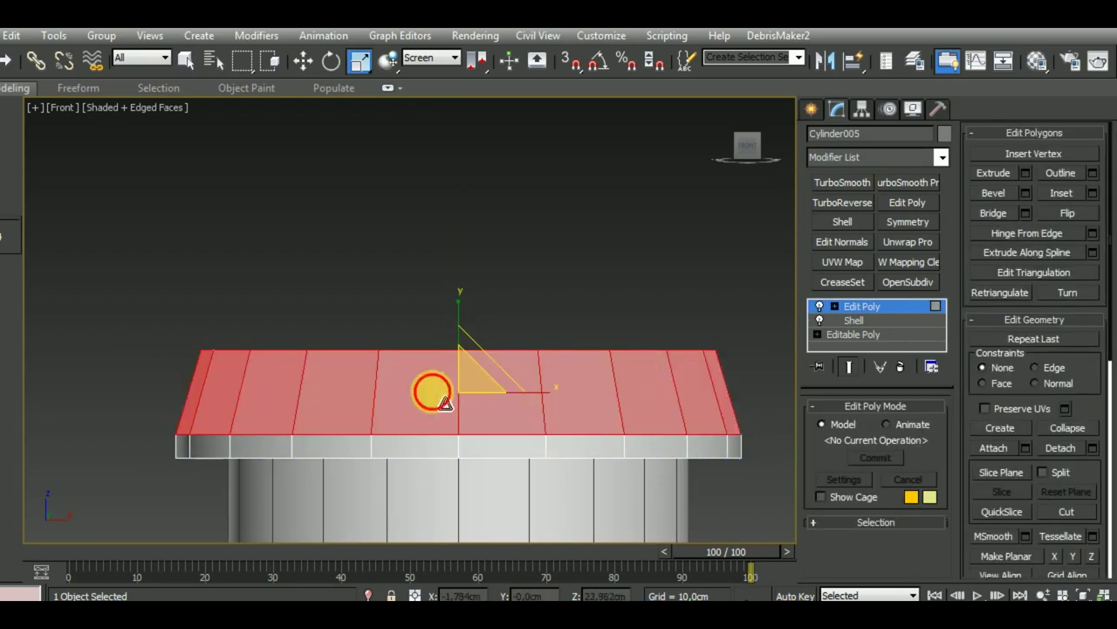
click(444, 404)
drag(100, 376, 790, 399)
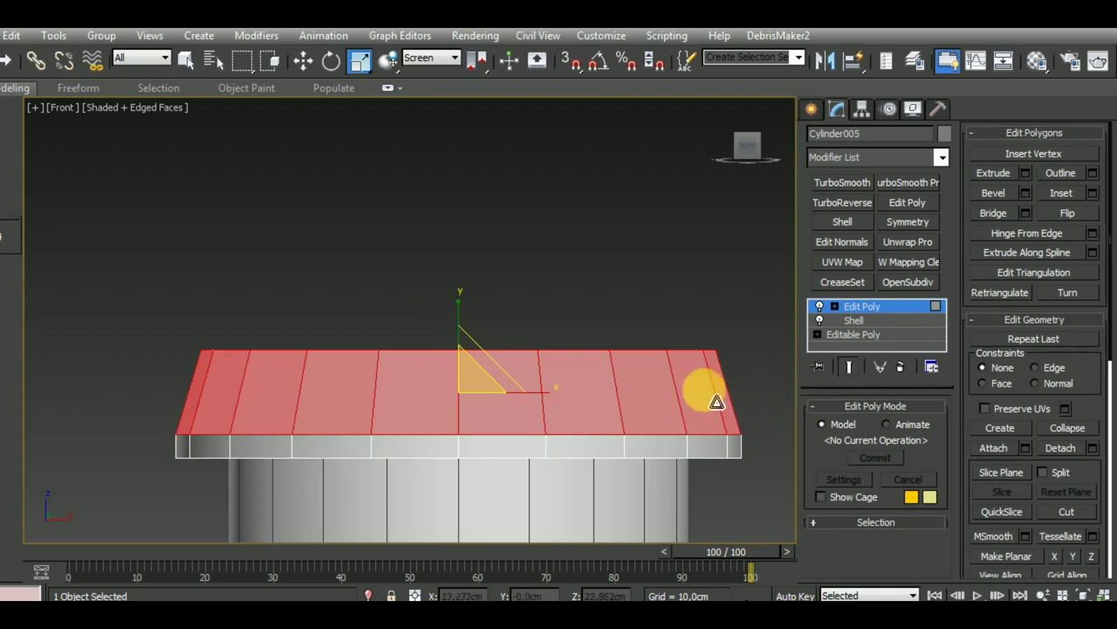
alt+middle_drag(716, 401, 710, 457)
click(1092, 193)
mouse_move(610, 440)
alt+middle_down()
mouse_move(594, 364)
mouse_move(554, 342)
alt+middle_up()
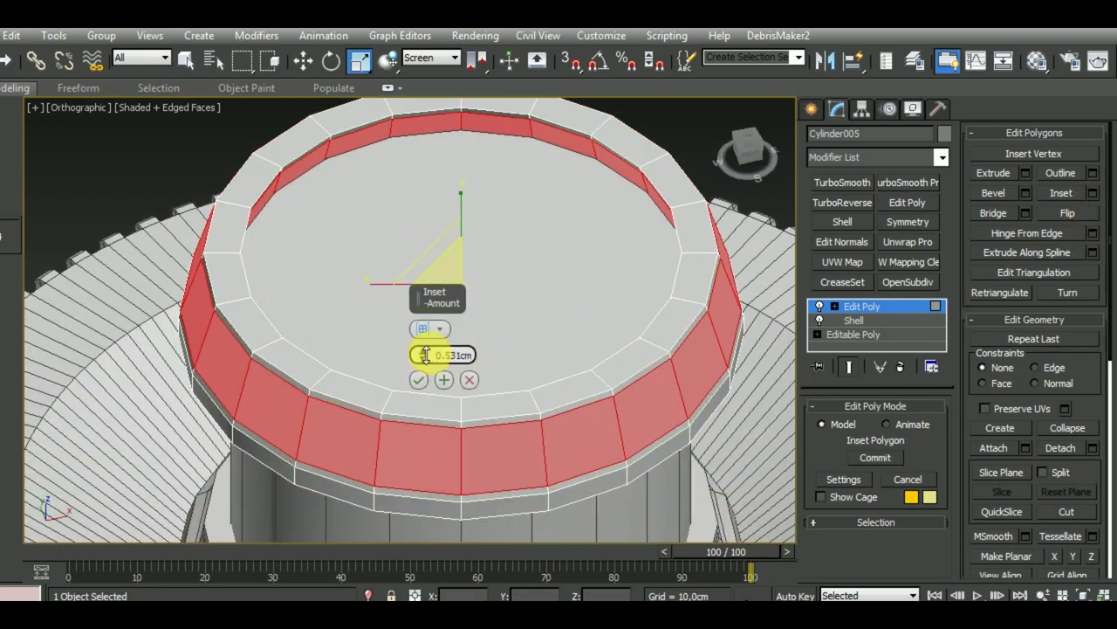
drag(425, 357, 414, 324)
alt+middle_drag(557, 430, 570, 374)
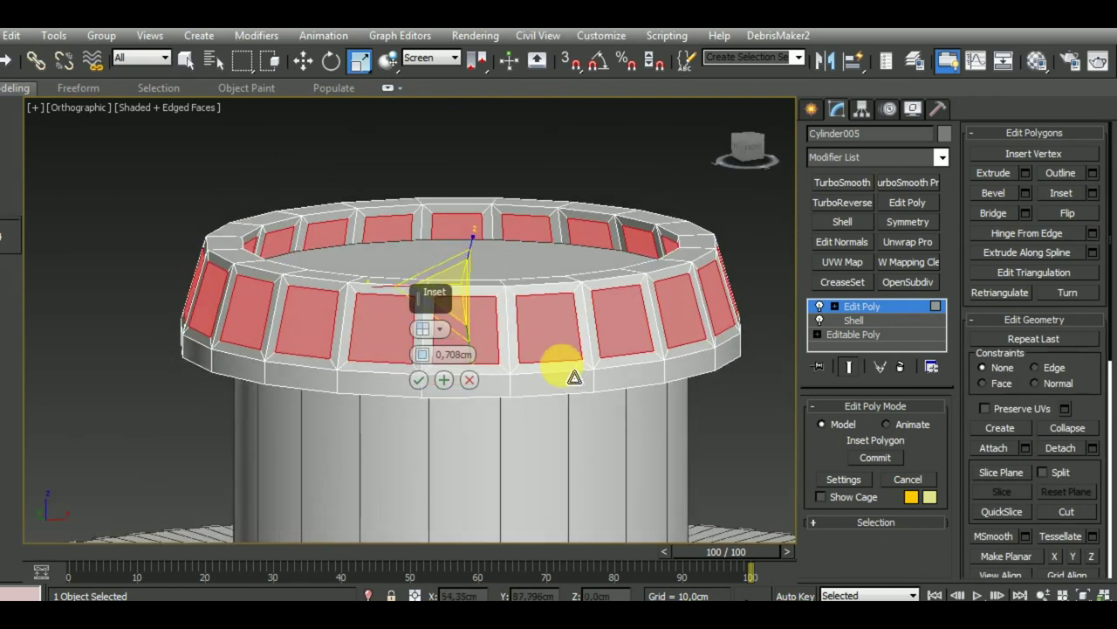
scroll(578, 369, up, 5)
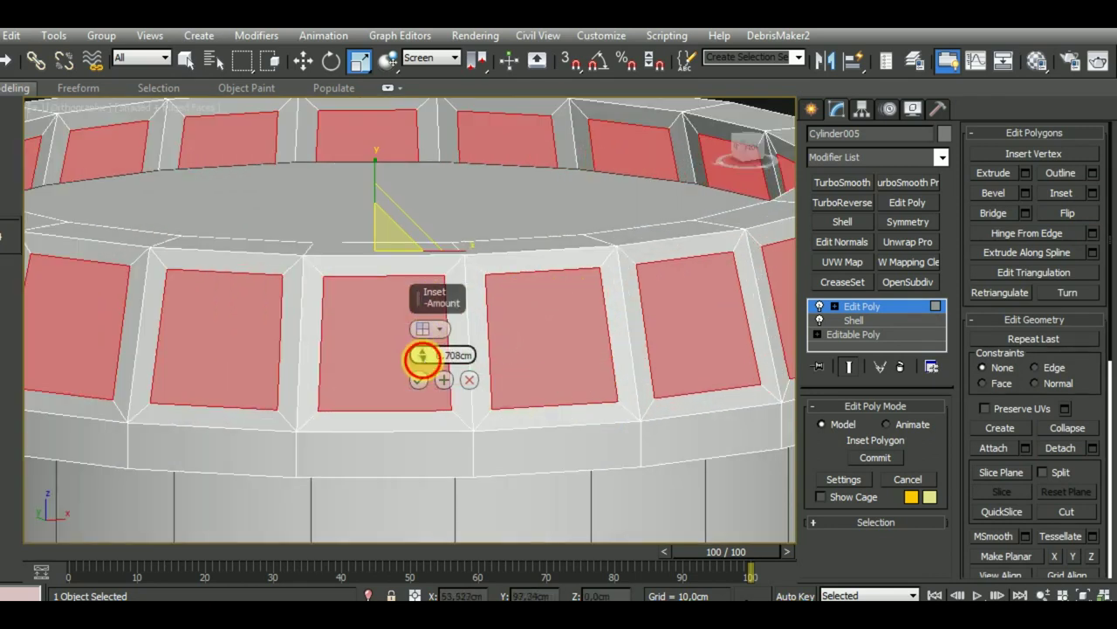
drag(423, 358, 425, 378)
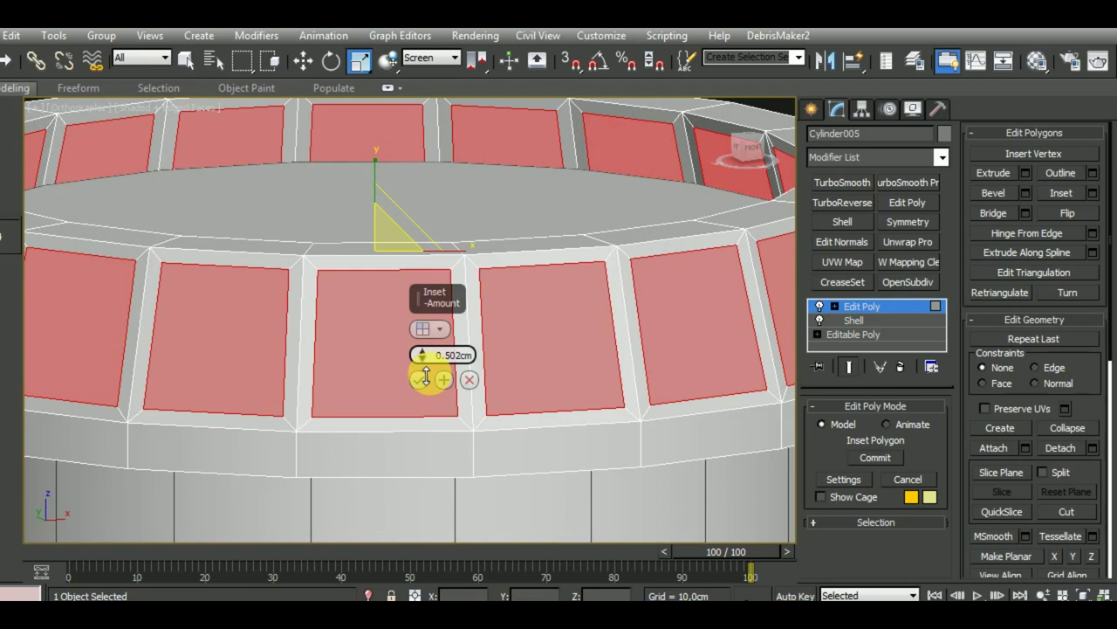
click(419, 382)
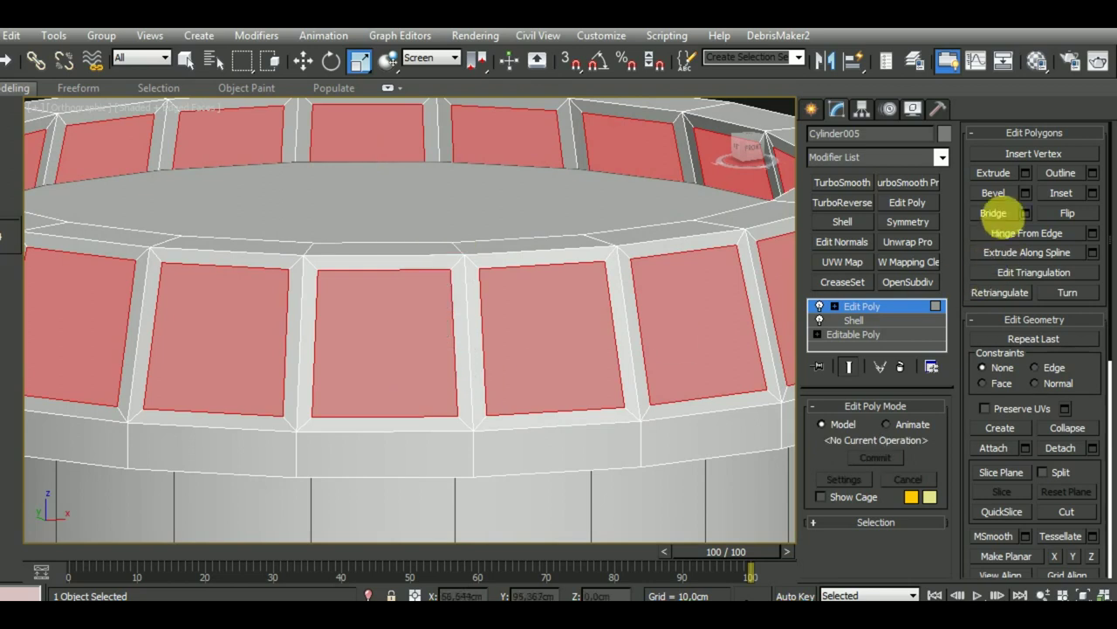
Bridge the inset faces into open windows, exit sub-object mode and view from the top.
click(1004, 216)
scroll(611, 358, down, 2)
scroll(531, 324, down, 4)
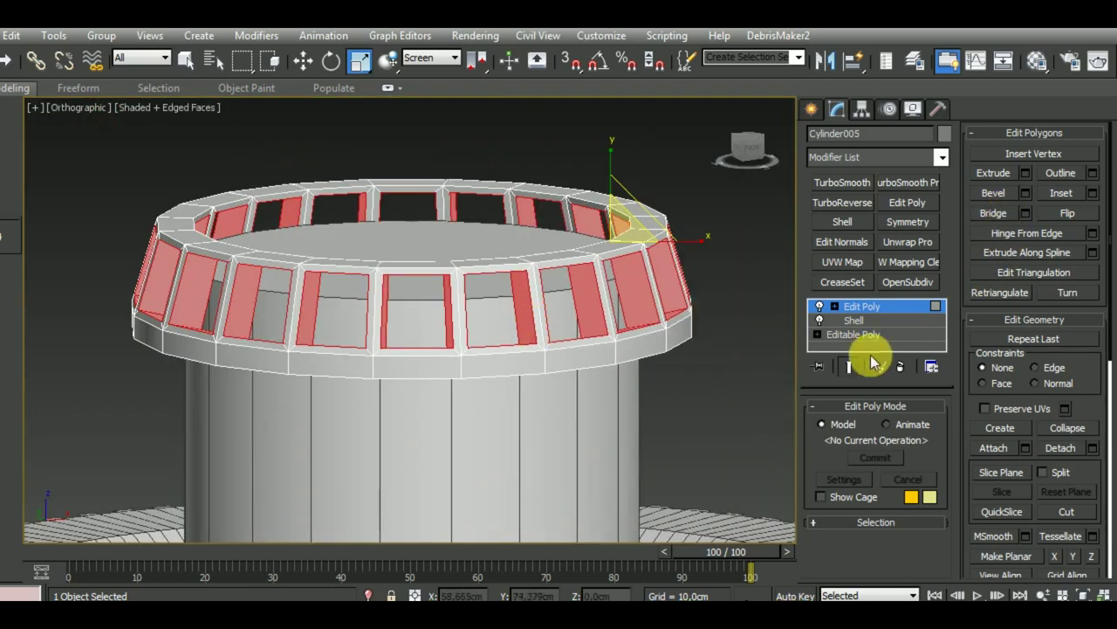
click(875, 307)
key(t)
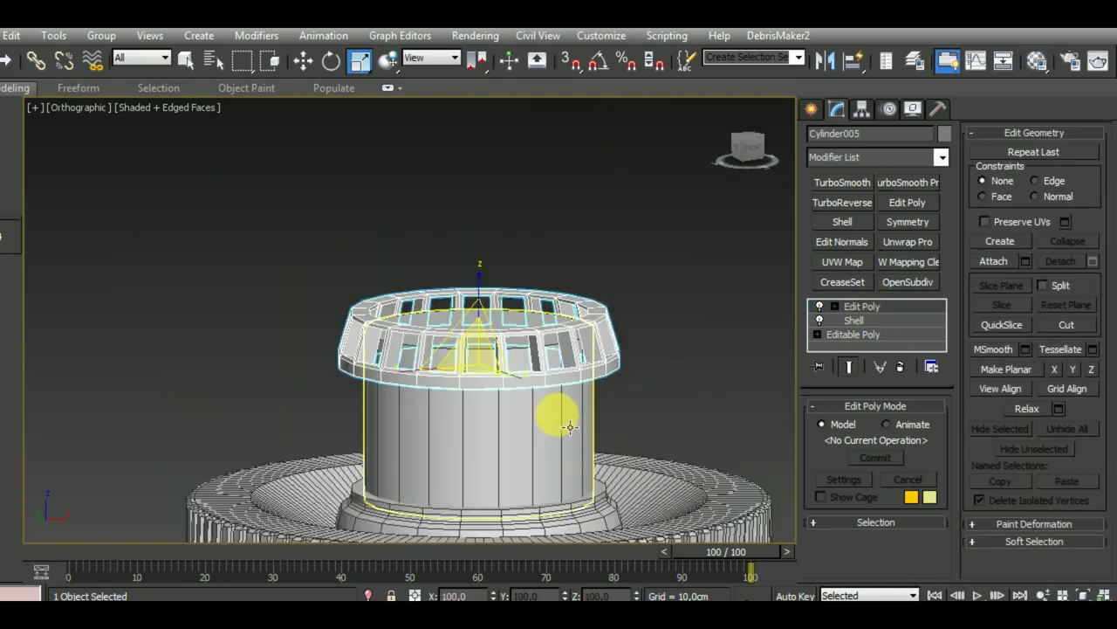
scroll(569, 426, down, 5)
scroll(586, 479, up, 1)
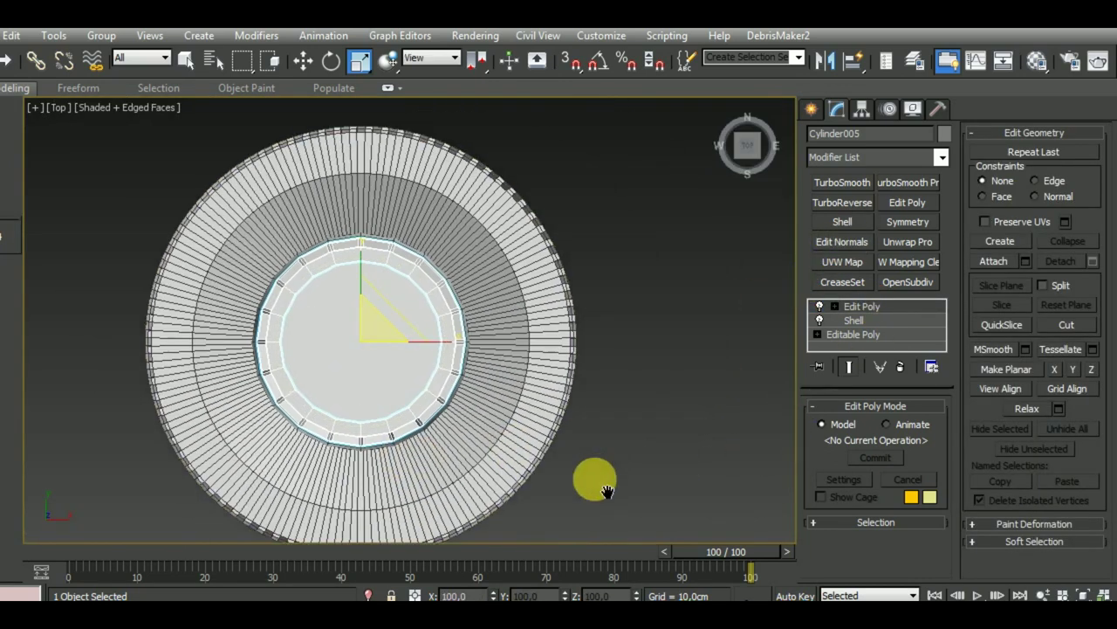
scroll(586, 480, up, 1)
Create a small cylinder and move it onto the cap's window ring.
click(811, 108)
click(842, 257)
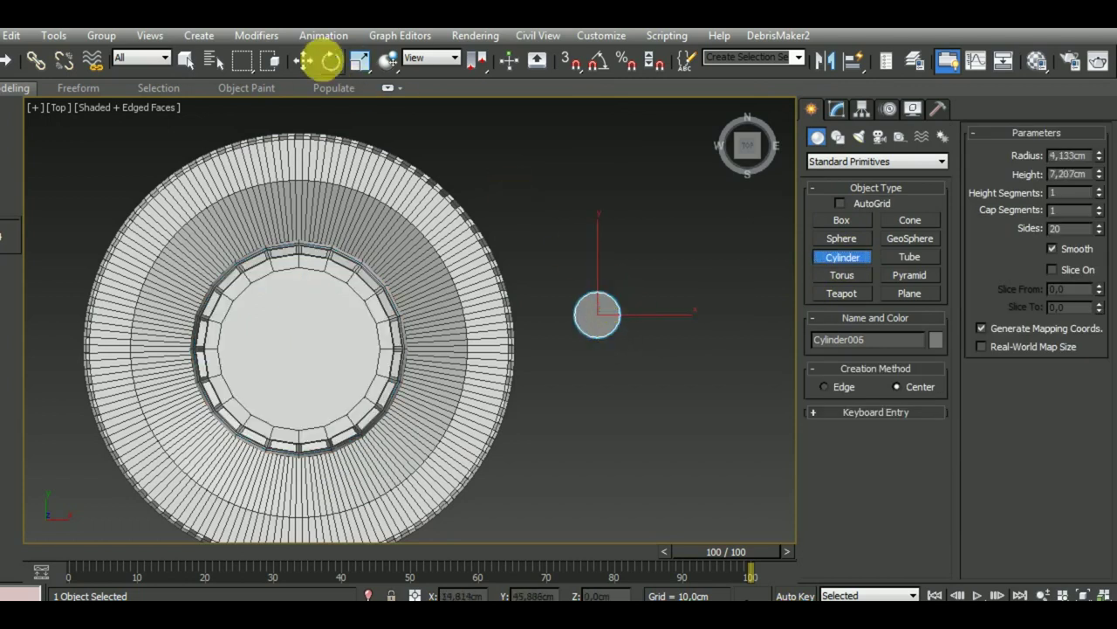
click(305, 60)
key(f)
middle_drag(486, 262, 373, 190)
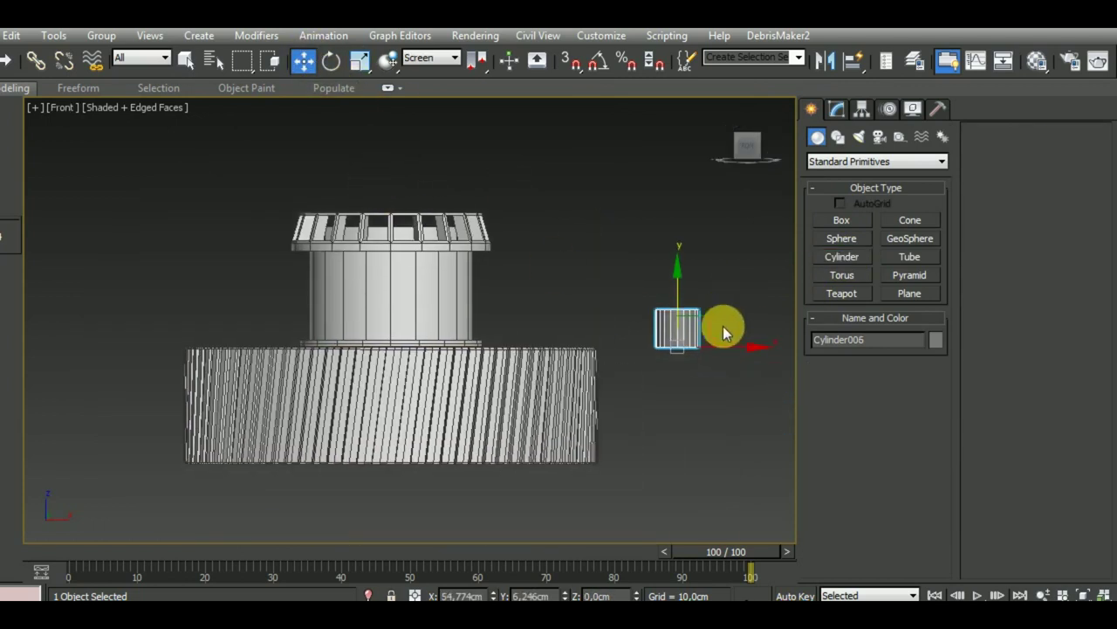
mouse_move(723, 333)
mouse_down()
mouse_move(407, 194)
mouse_move(402, 215)
mouse_up()
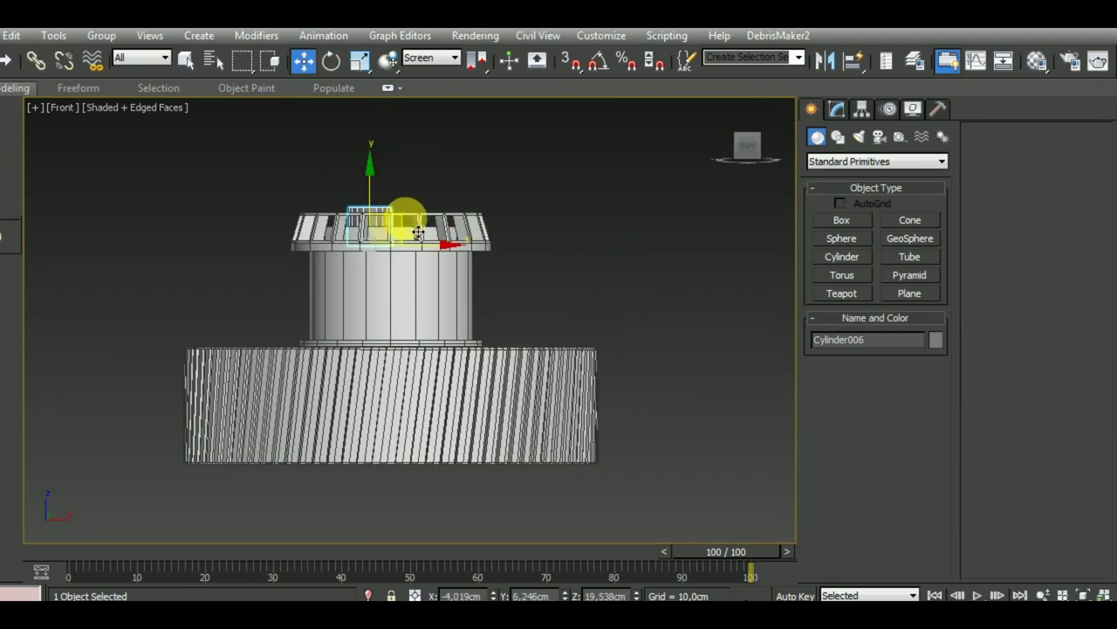
key(t)
drag(294, 293, 367, 433)
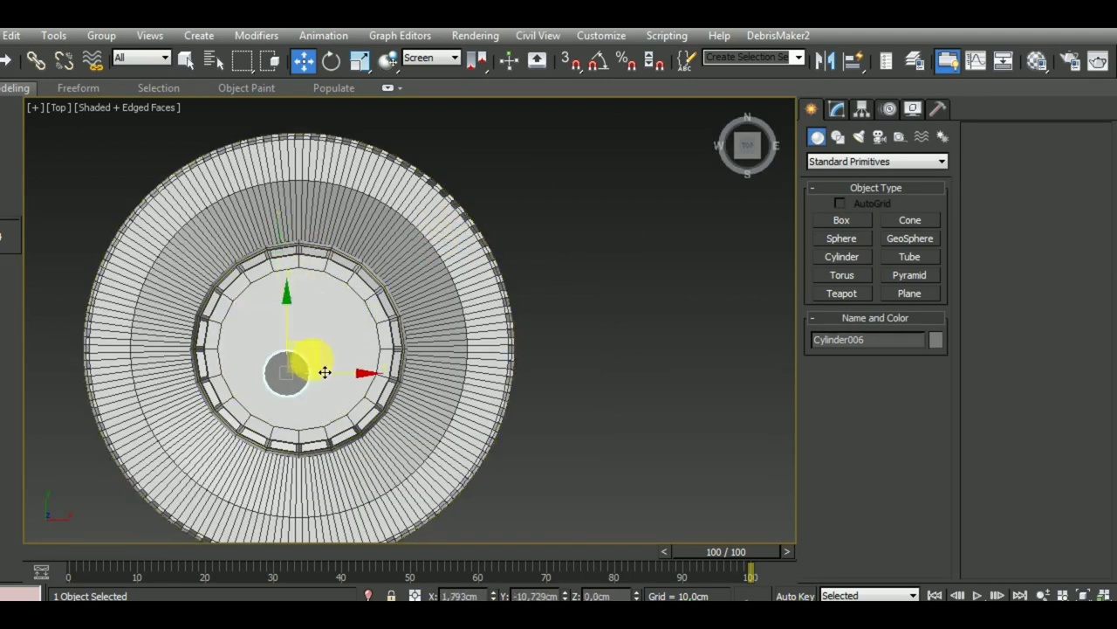
mouse_move(367, 432)
alt+middle_down()
mouse_move(486, 299)
mouse_move(469, 315)
alt+middle_up()
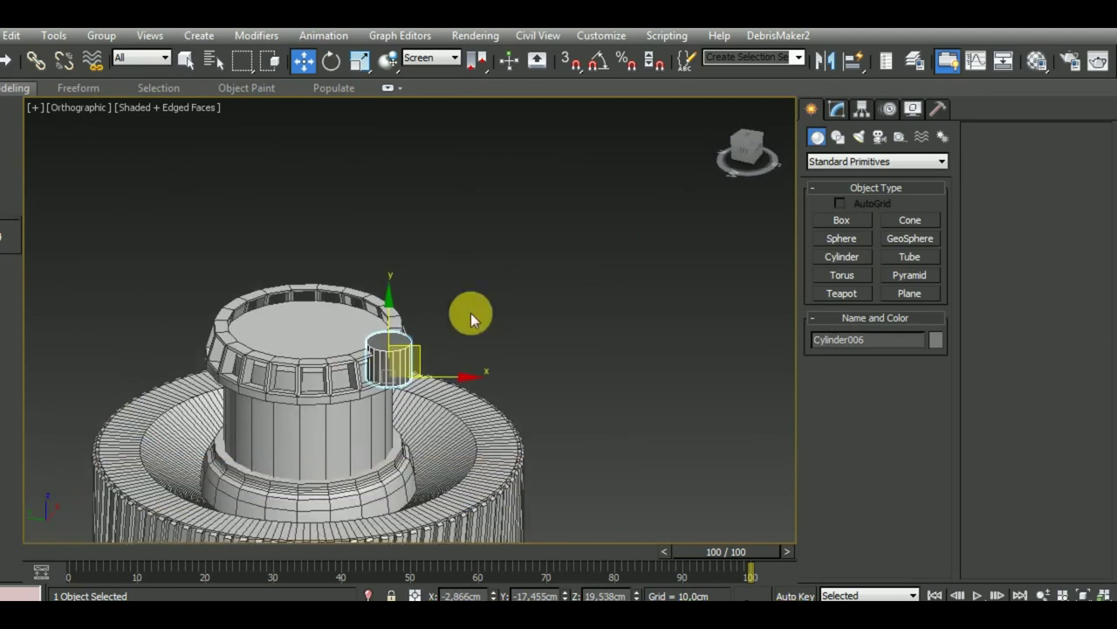
scroll(468, 314, up, 3)
Set the cylinder to radius 2.48 cm and height 5.405 cm and raise it into a window.
click(837, 120)
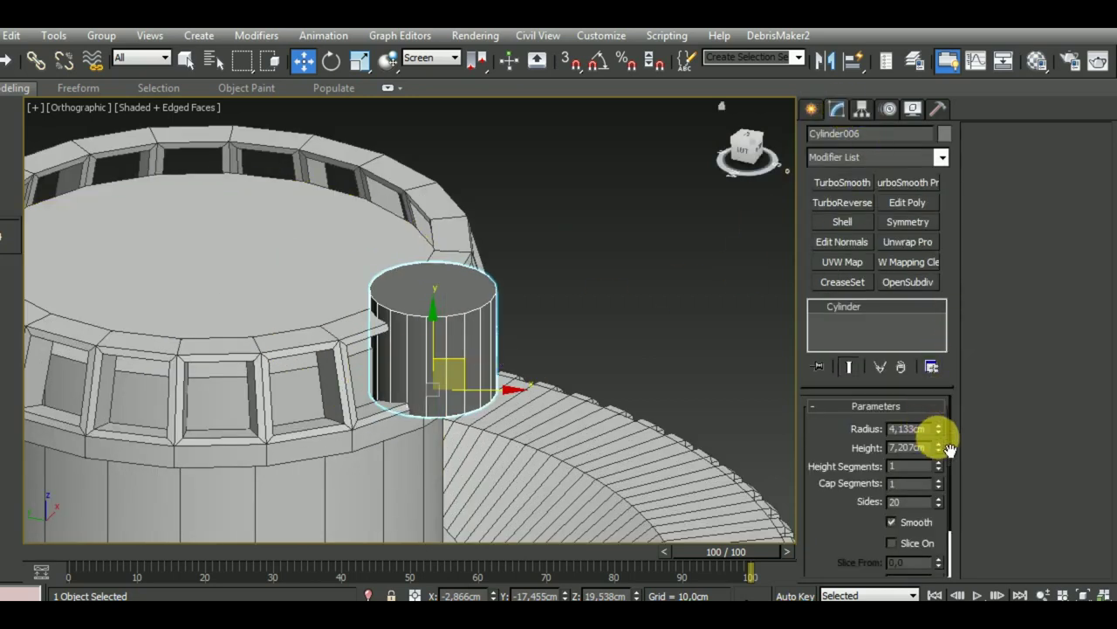
drag(939, 432, 963, 462)
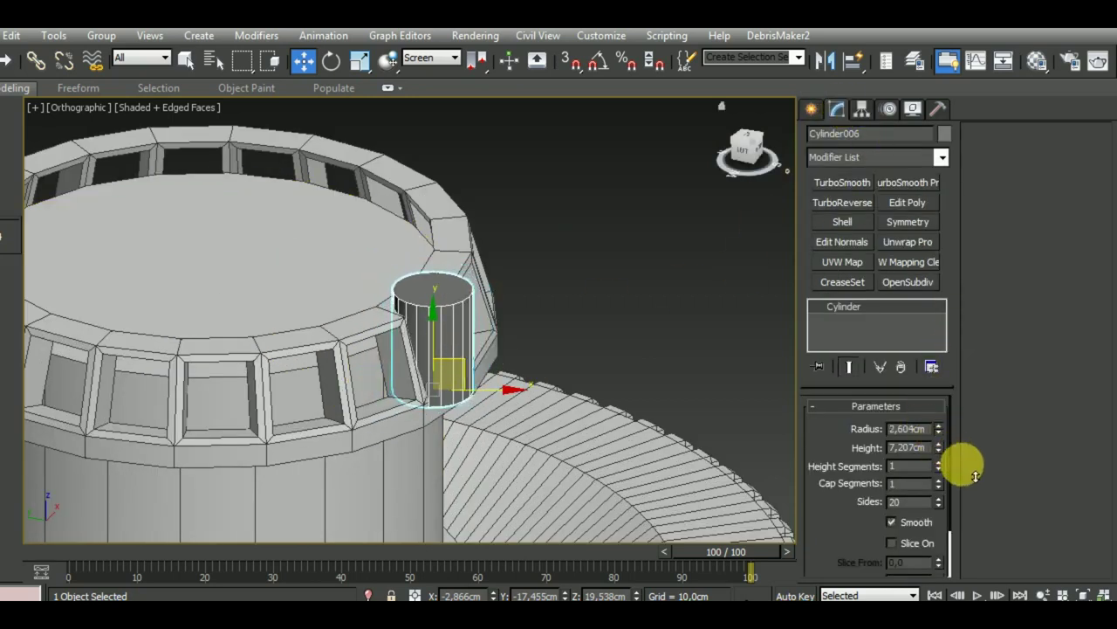
text(2,48)
mouse_move(592, 434)
alt+middle_down()
mouse_move(466, 431)
mouse_move(499, 428)
mouse_move(526, 392)
mouse_move(519, 424)
alt+middle_up()
scroll(509, 375, up, 5)
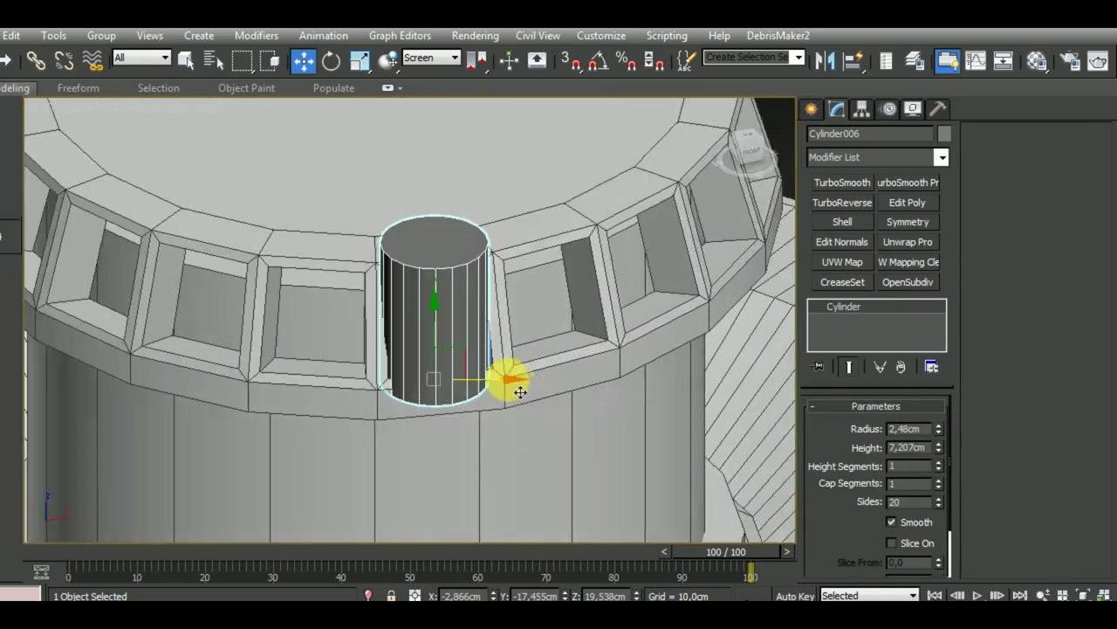
drag(939, 454, 937, 469)
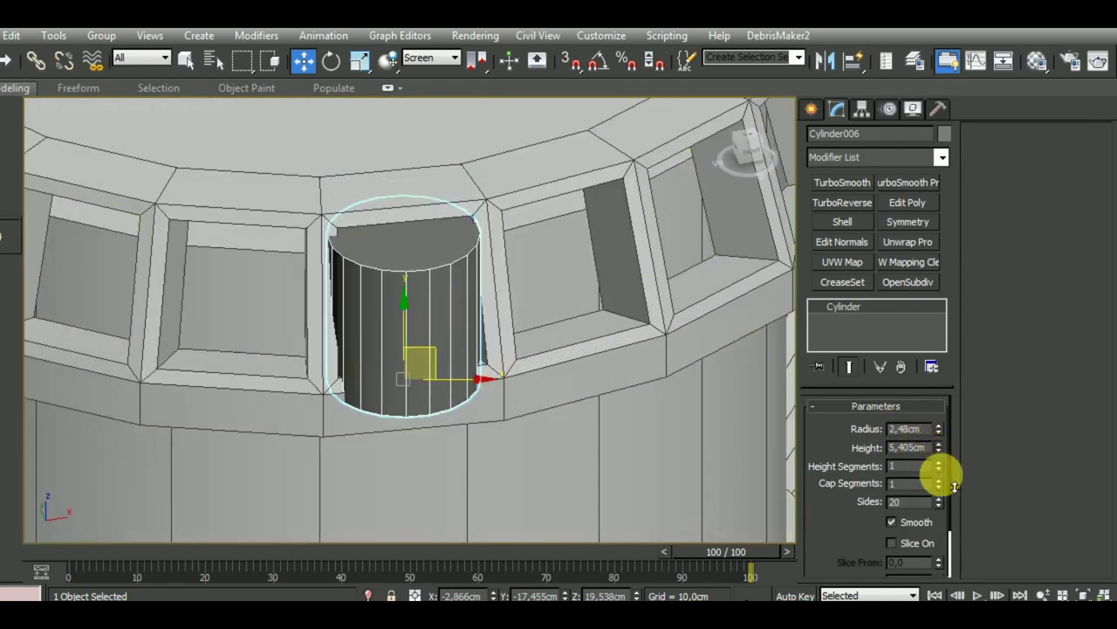
mouse_move(754, 461)
alt+middle_down()
mouse_move(576, 389)
mouse_move(545, 387)
alt+middle_up()
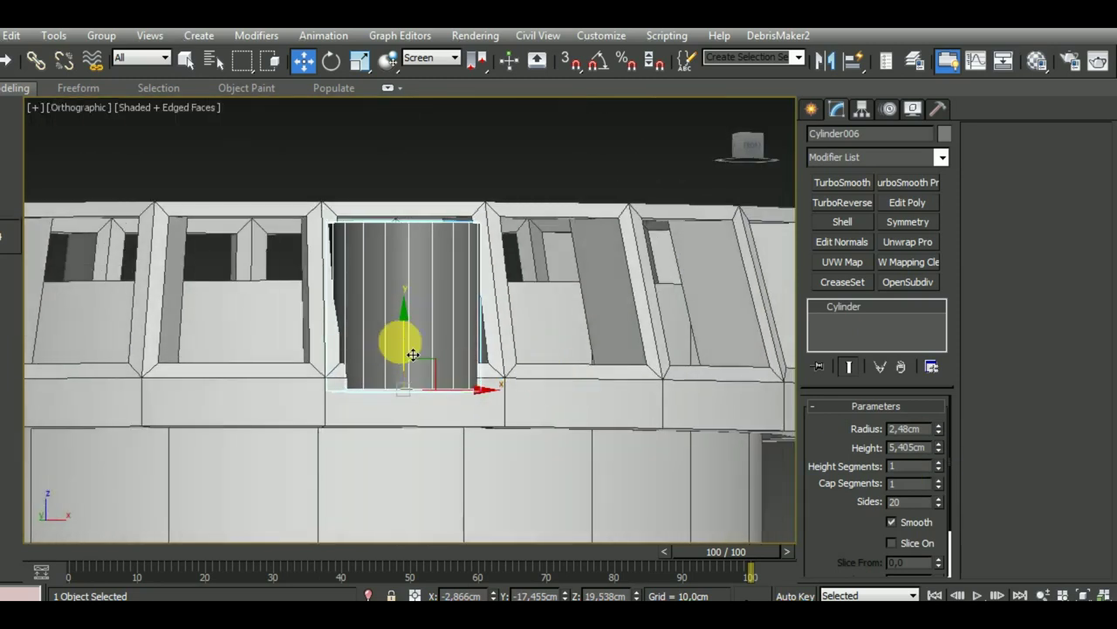
drag(412, 354, 424, 325)
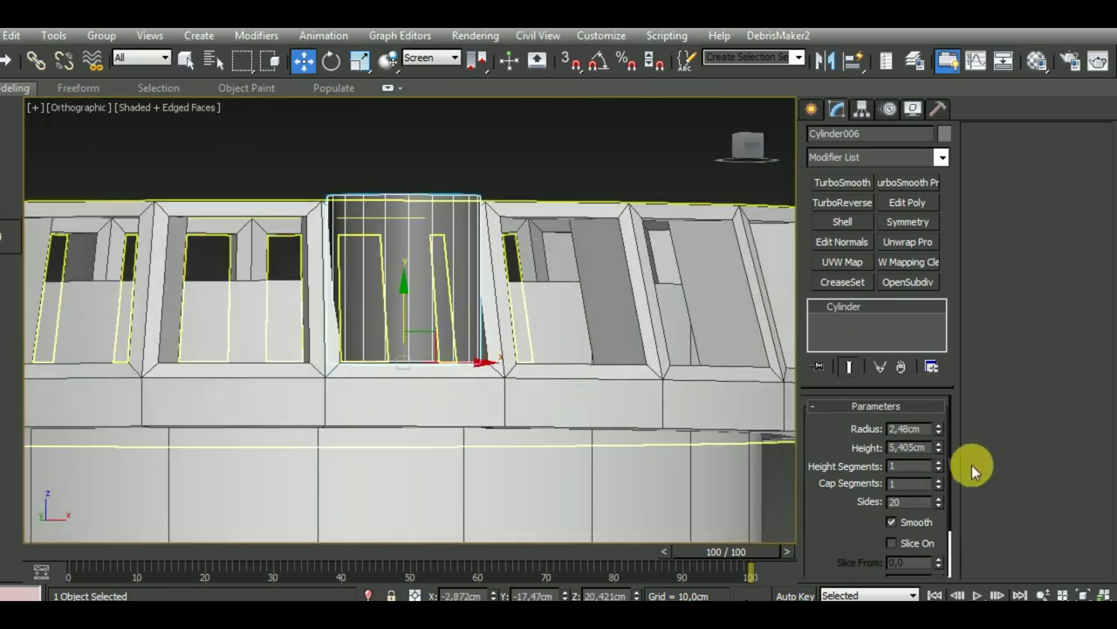
Resize Cylinder006 to radius 2.283 cm and height 4.696 cm, nudging it into its window.
drag(940, 434, 948, 445)
mouse_move(634, 356)
alt+middle_down()
mouse_move(581, 387)
mouse_move(625, 422)
alt+middle_up()
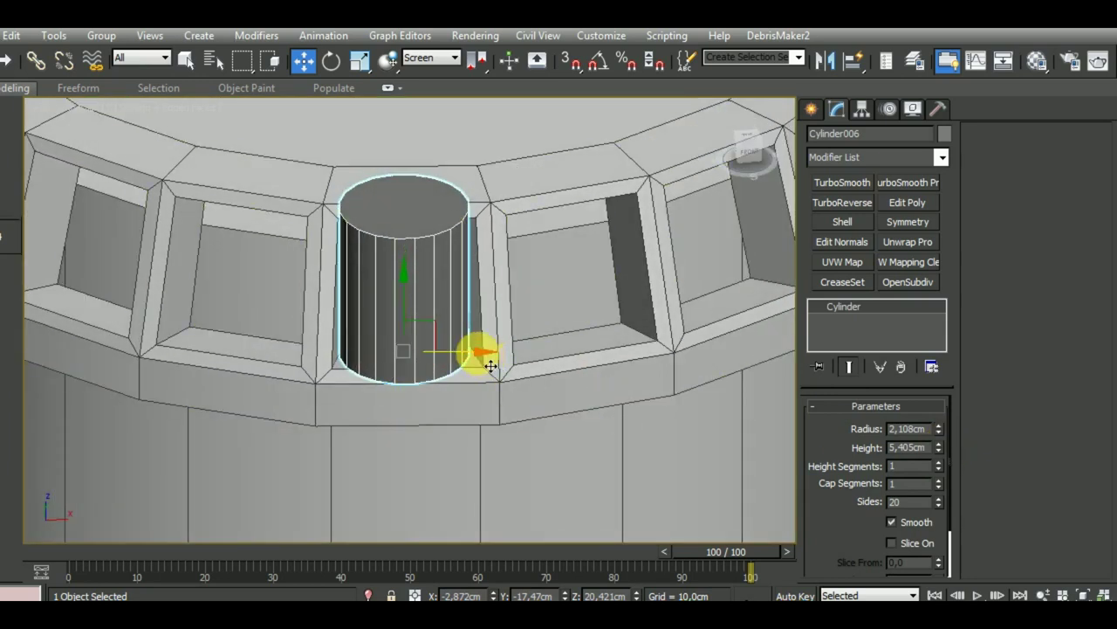
drag(484, 361, 493, 366)
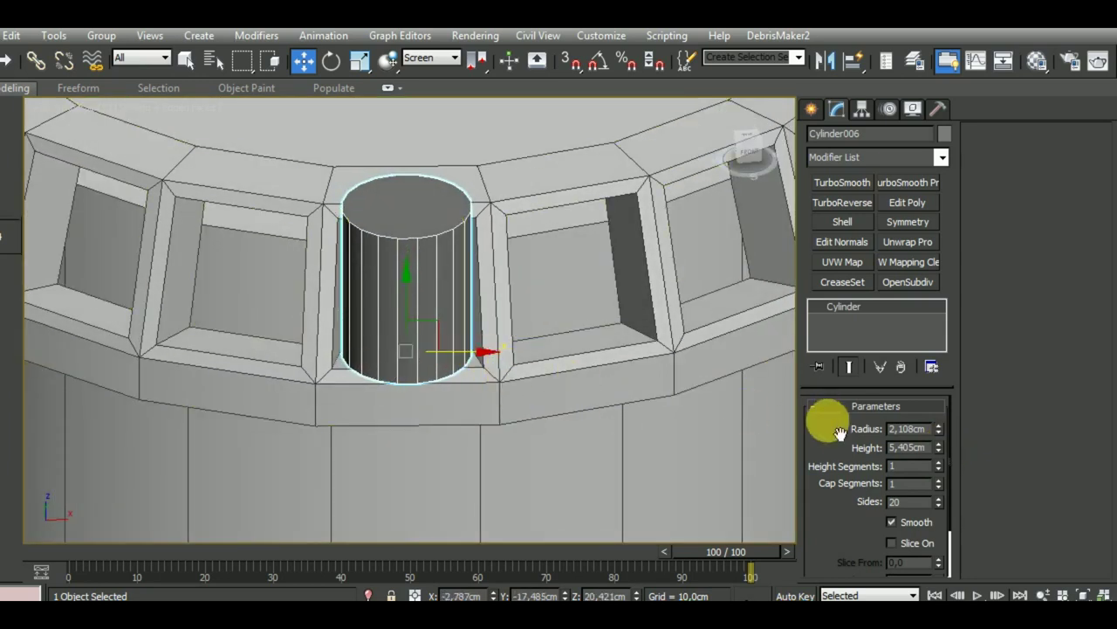
drag(938, 432, 941, 424)
mouse_move(623, 413)
alt+middle_down()
mouse_move(599, 362)
mouse_move(606, 317)
mouse_move(611, 374)
mouse_move(601, 383)
alt+middle_up()
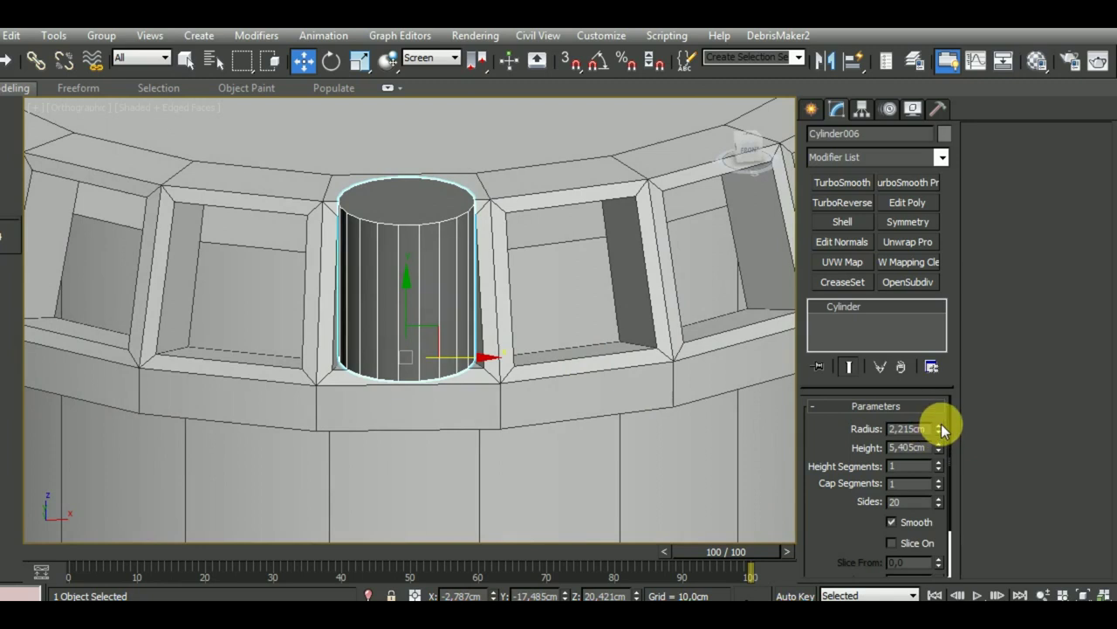
drag(941, 429, 942, 426)
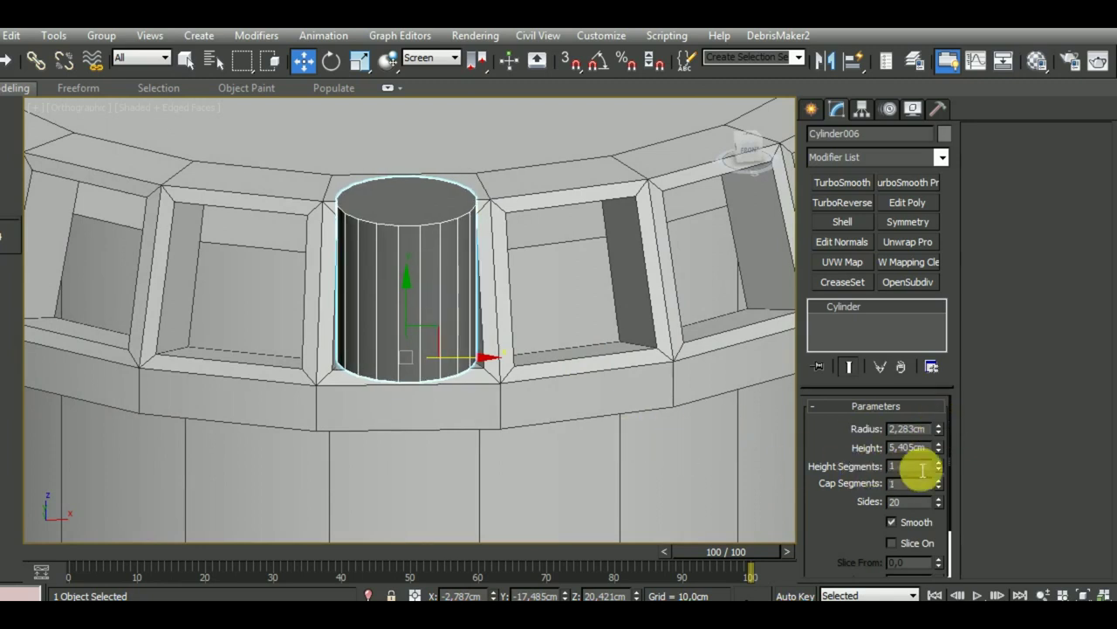
drag(940, 448, 939, 454)
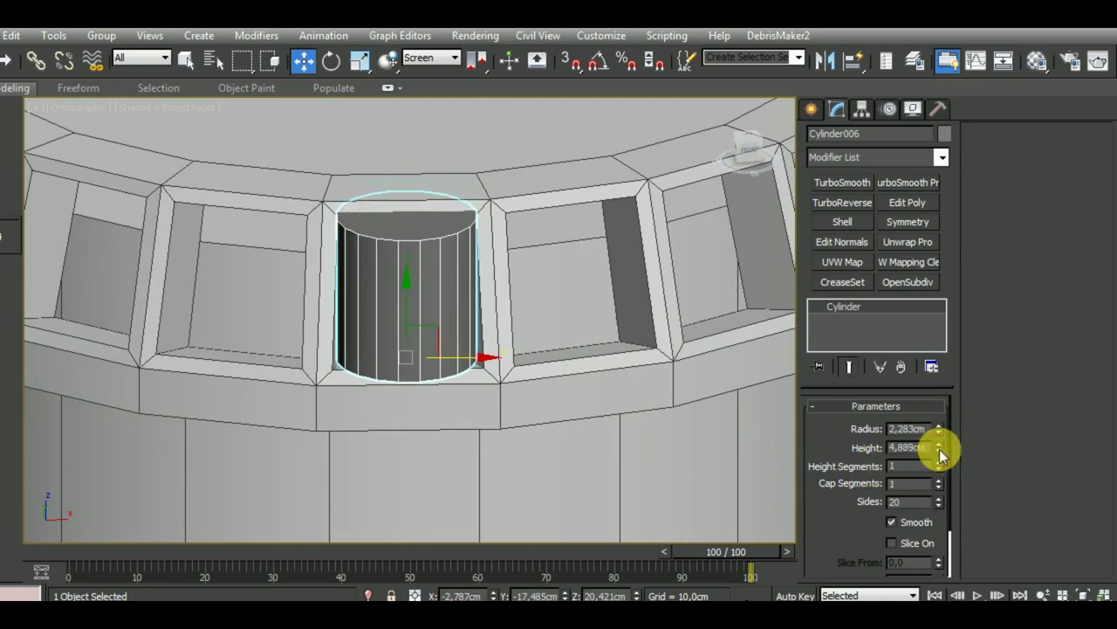
mouse_move(505, 396)
alt+middle_down()
mouse_move(511, 287)
mouse_move(499, 379)
mouse_move(510, 396)
alt+middle_up()
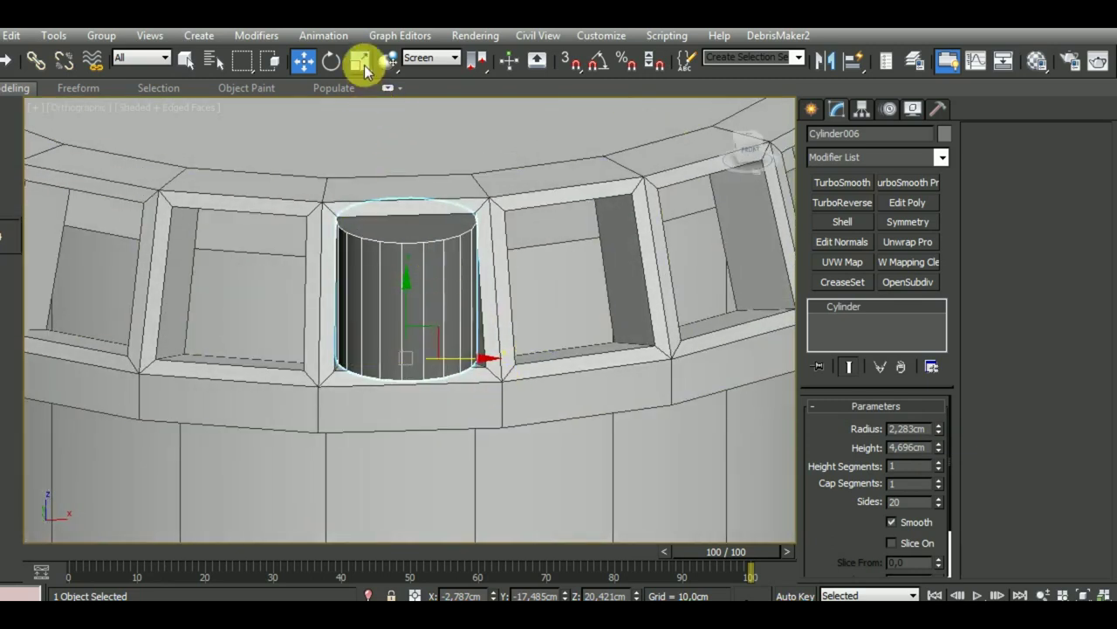
Tilt the post cylinder -15° around X using Screen coordinates and Angle Snap.
click(332, 66)
mouse_move(511, 191)
alt+middle_down()
mouse_move(541, 291)
mouse_move(466, 142)
alt+middle_up()
click(431, 58)
click(434, 85)
mouse_move(556, 250)
alt+middle_down()
mouse_move(569, 319)
mouse_move(569, 300)
alt+middle_up()
click(600, 61)
alt+middle_drag(615, 262, 622, 282)
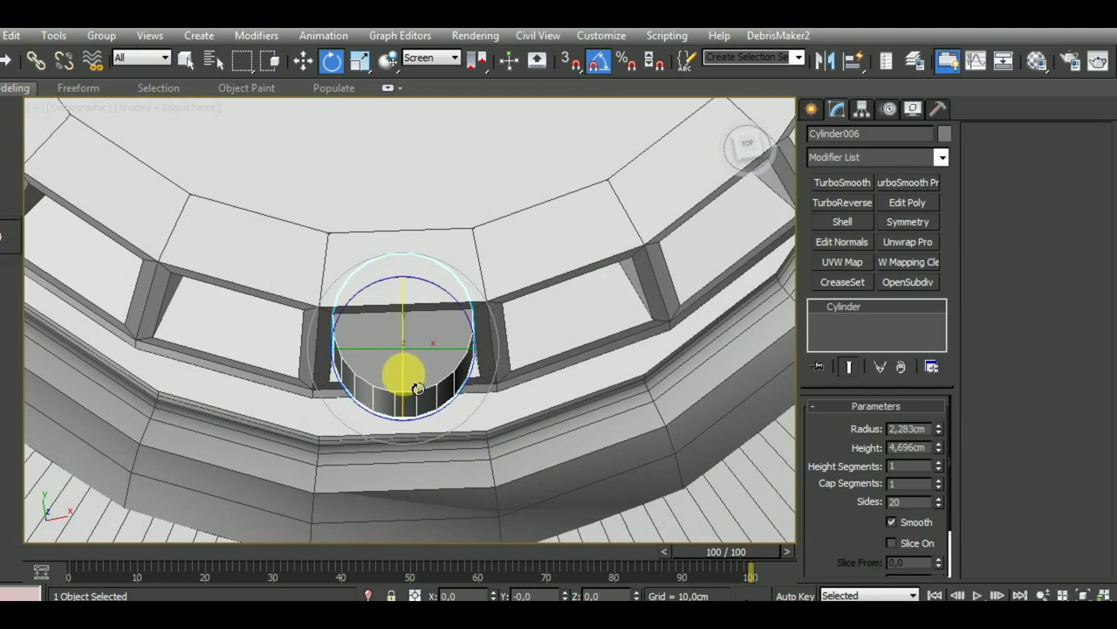
drag(417, 381, 417, 381)
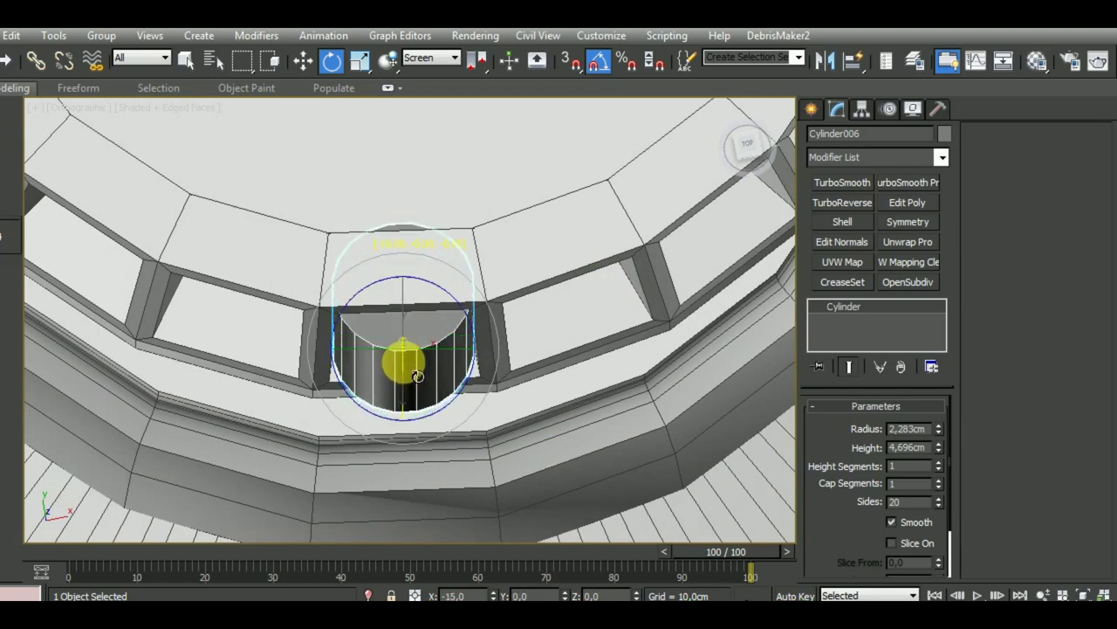
Orbit around the ring to check the tilted post's fit in its window.
mouse_move(418, 375)
alt+middle_down()
mouse_move(568, 317)
mouse_move(601, 230)
mouse_move(631, 242)
mouse_move(606, 248)
alt+middle_up()
alt+middle_drag(539, 328, 439, 343)
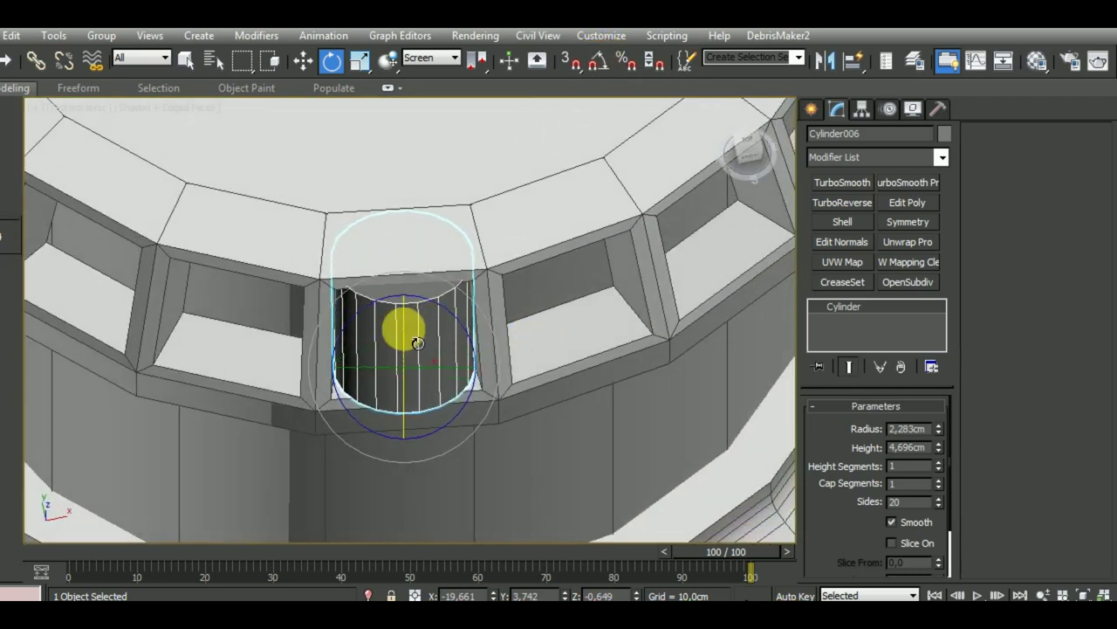
mouse_move(519, 339)
alt+middle_down()
mouse_move(506, 329)
mouse_move(505, 346)
alt+middle_up()
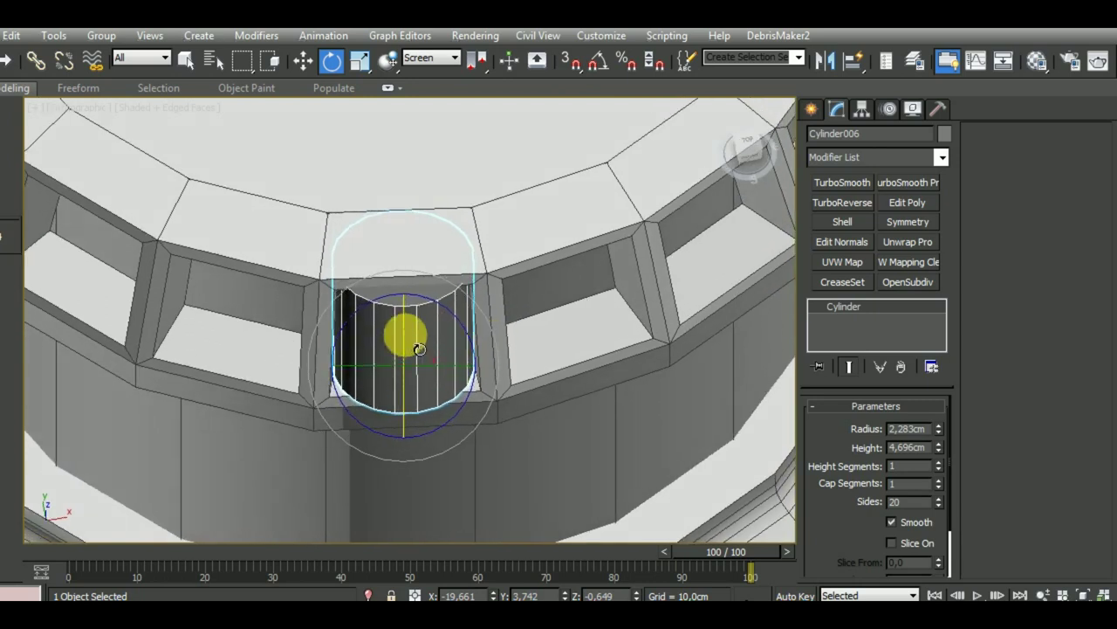
mouse_move(533, 355)
alt+middle_down()
mouse_move(585, 247)
mouse_move(527, 314)
mouse_move(542, 353)
alt+middle_up()
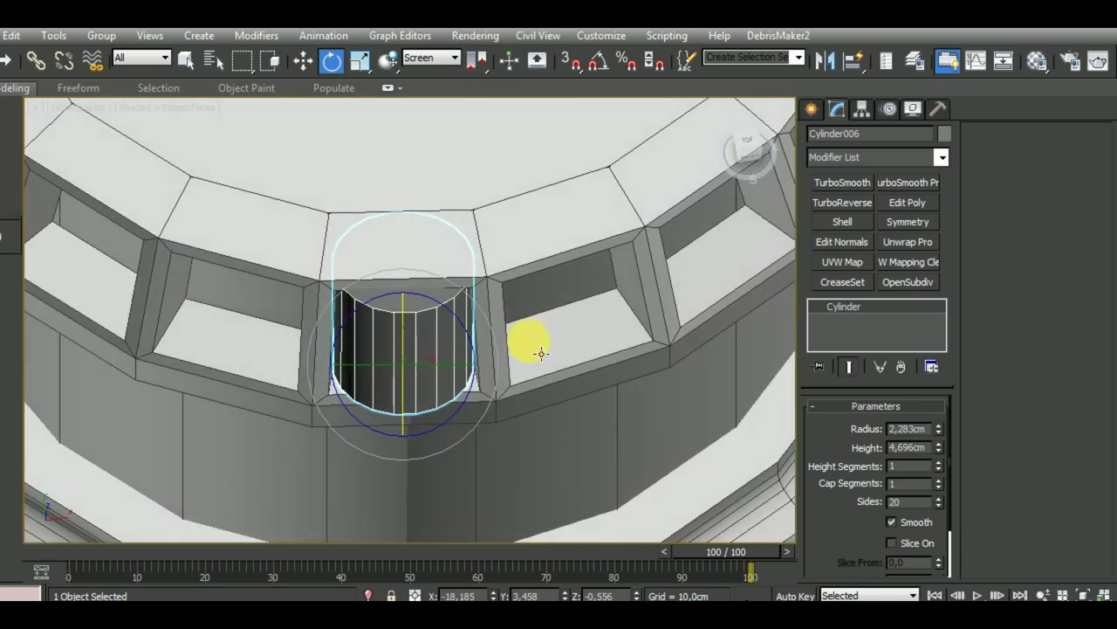
mouse_move(417, 347)
alt+middle_down()
mouse_move(498, 362)
mouse_move(582, 237)
mouse_move(587, 219)
mouse_move(519, 149)
mouse_move(506, 198)
mouse_move(524, 187)
mouse_move(446, 260)
mouse_move(418, 325)
mouse_move(399, 317)
mouse_move(444, 294)
mouse_move(531, 316)
mouse_move(556, 363)
mouse_move(518, 390)
mouse_move(512, 425)
mouse_move(588, 382)
mouse_move(543, 334)
mouse_move(518, 387)
alt+middle_up()
Convert the post cylinder to an Editable Poly and select its bottom cap polygon.
right_click(913, 315)
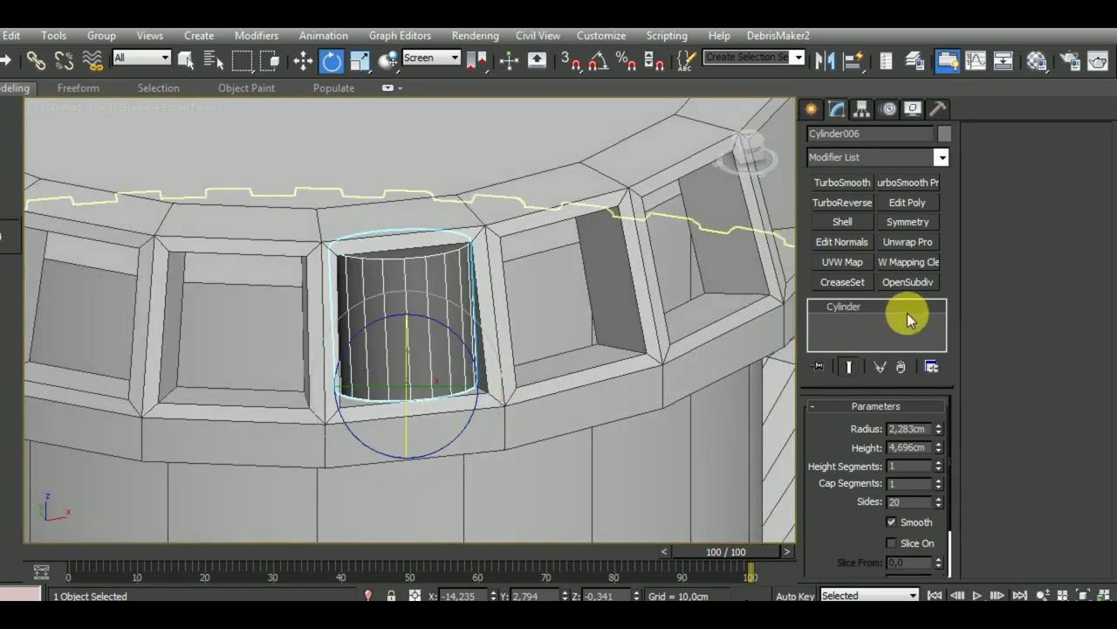
click(961, 441)
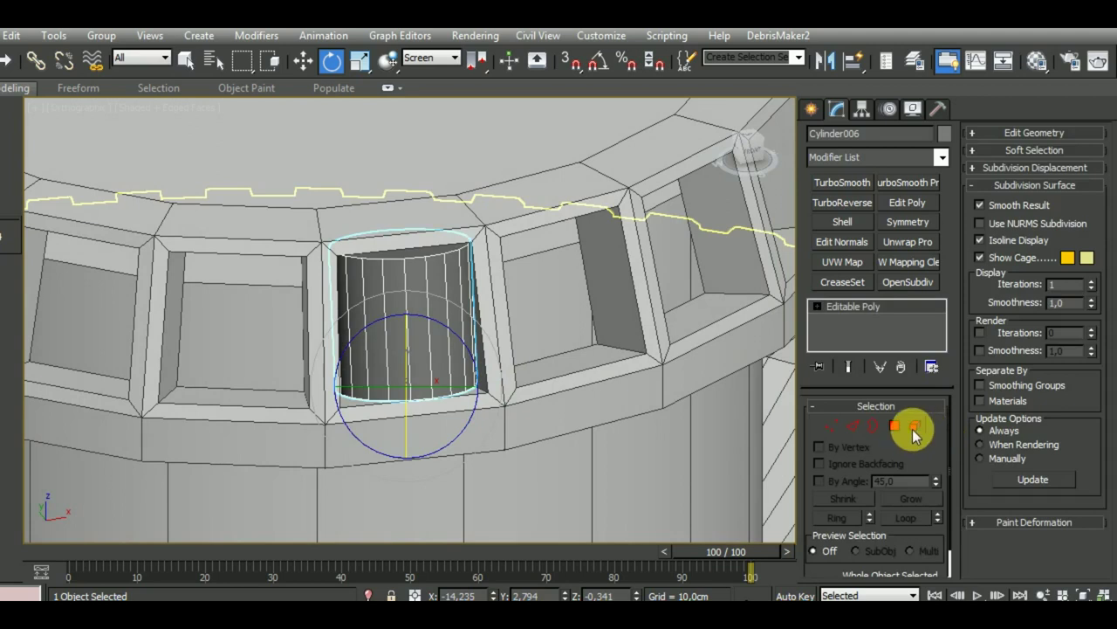
click(897, 426)
click(445, 261)
alt+middle_drag(547, 326, 452, 303)
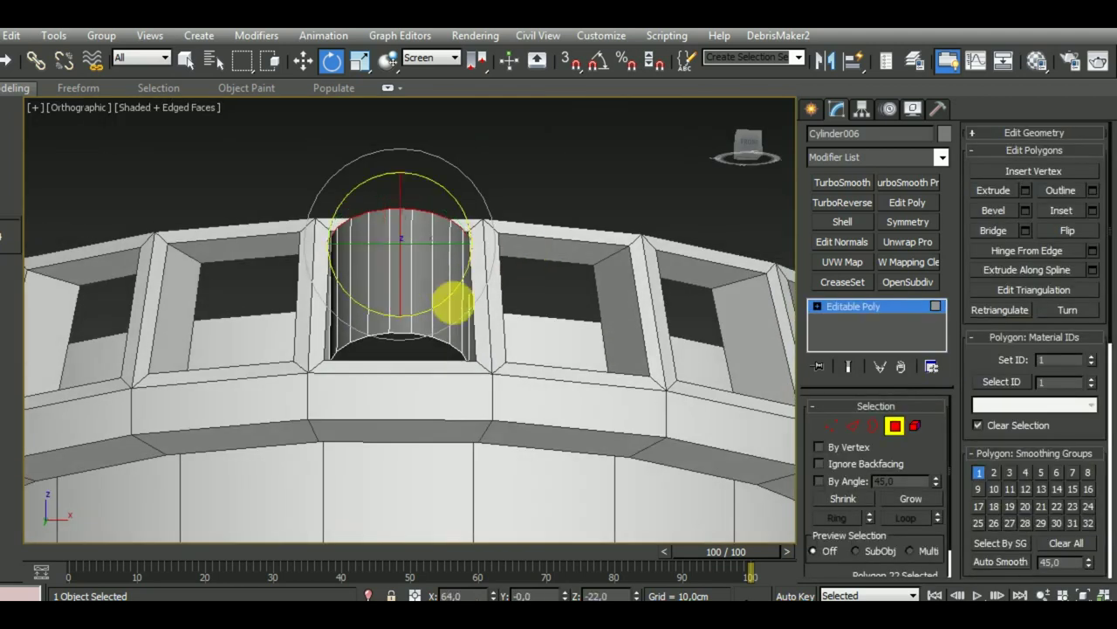
click(412, 347)
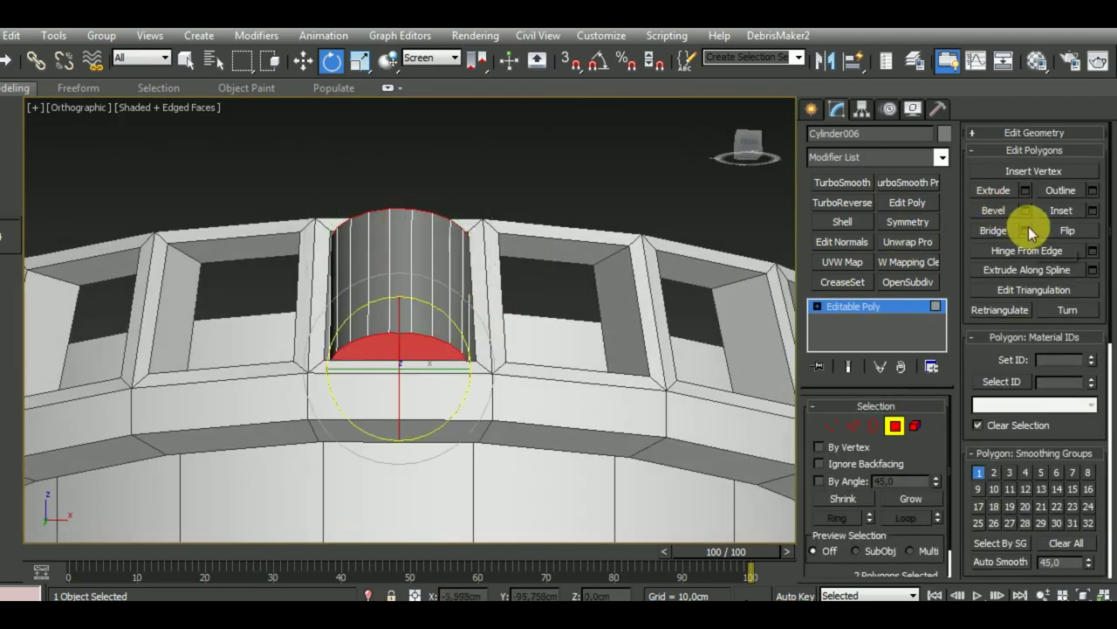
Chamfer the bottom cap's border edges slightly.
click(1032, 138)
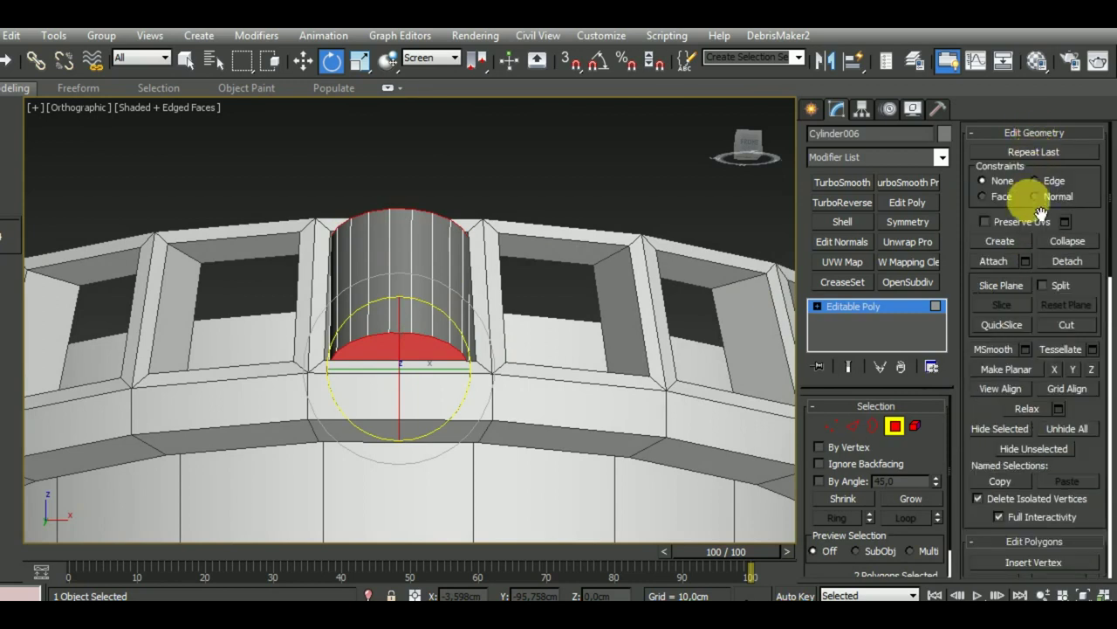
ctrl+click(853, 425)
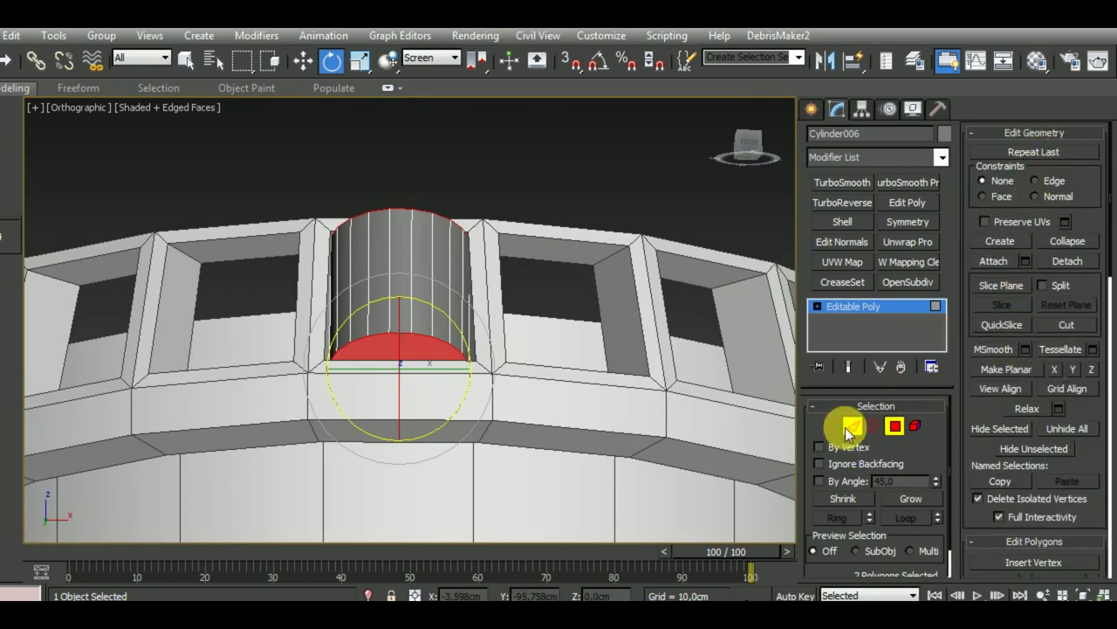
click(1026, 213)
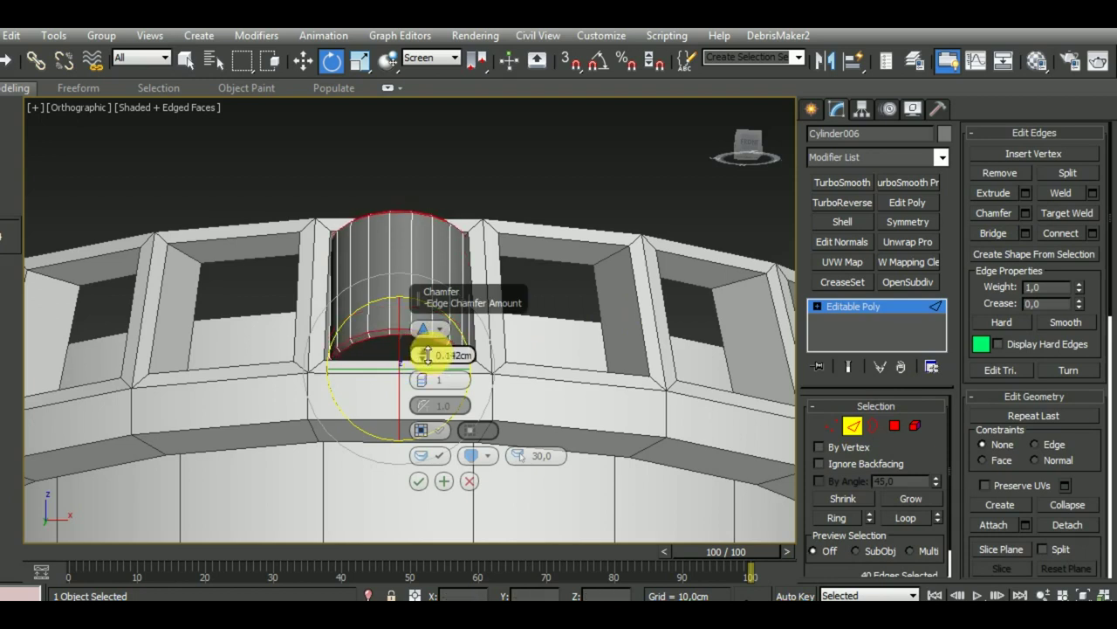
click(419, 480)
Select the post's bottom ring of vertices in Vertex mode.
mouse_move(489, 419)
alt+middle_down()
mouse_move(550, 387)
mouse_move(545, 357)
alt+middle_up()
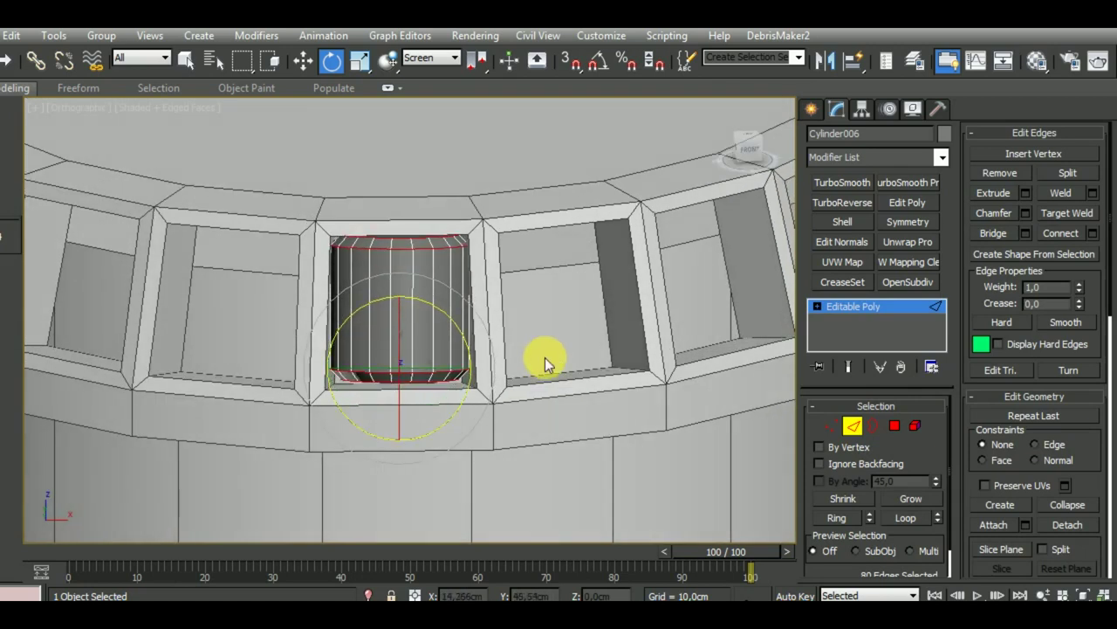
click(830, 426)
drag(237, 334, 543, 464)
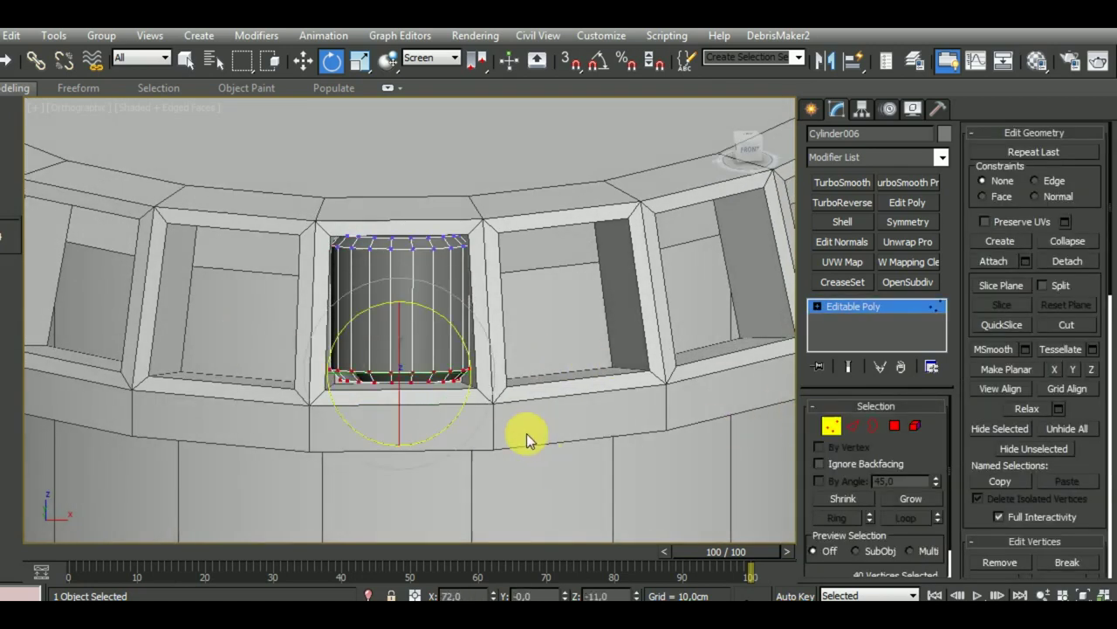
Lower the bottom vertex ring slightly and scale the top ring to about 93% to taper the post.
click(303, 59)
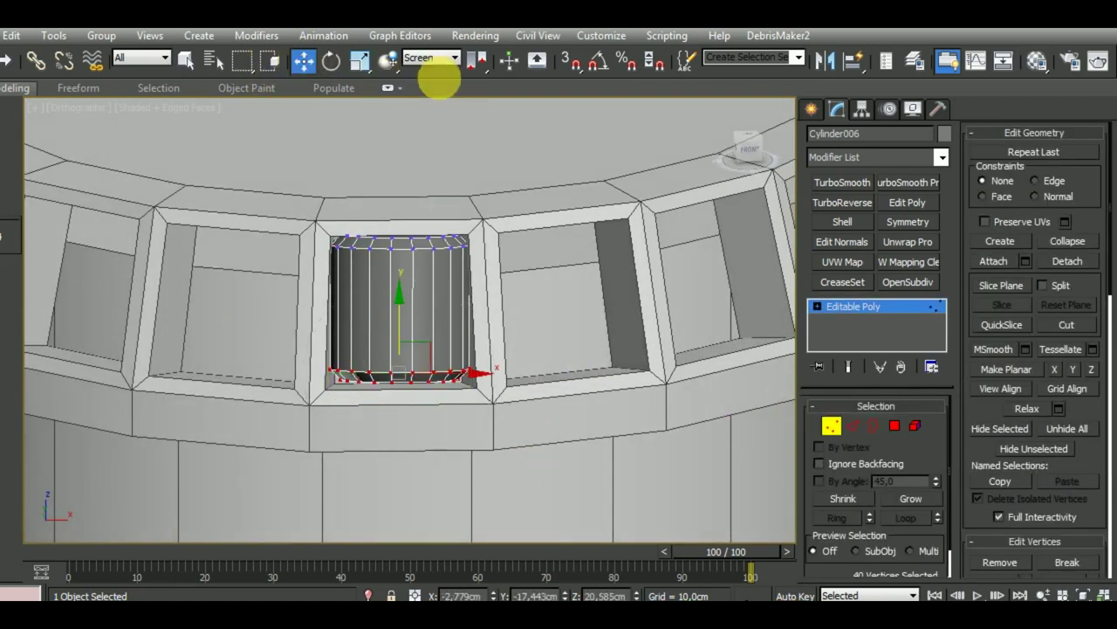
drag(411, 334, 412, 338)
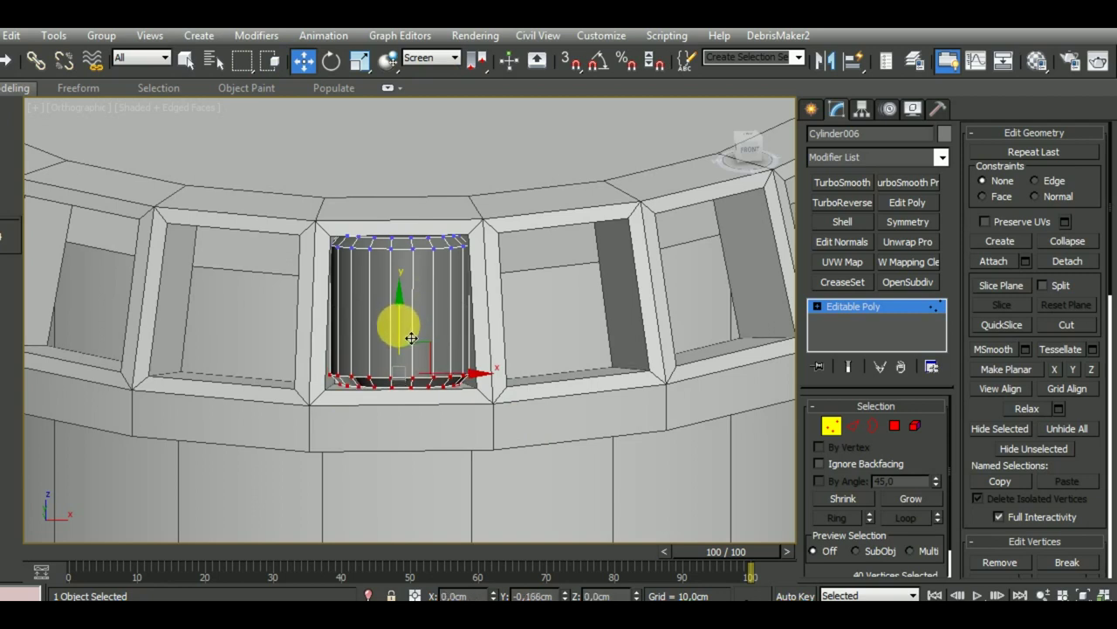
drag(515, 261, 315, 214)
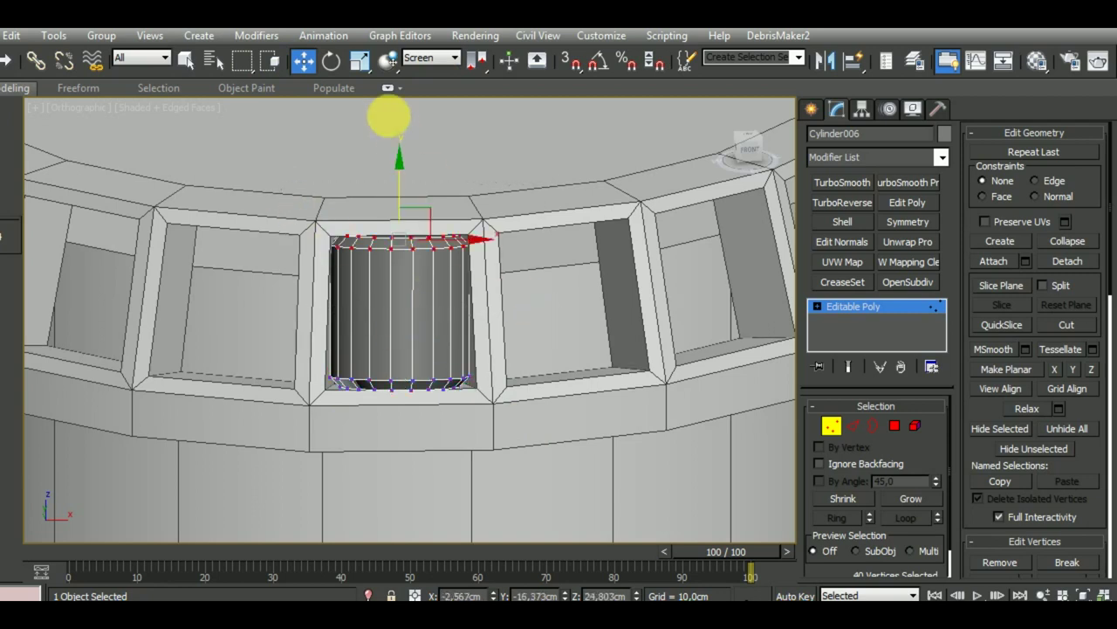
click(360, 60)
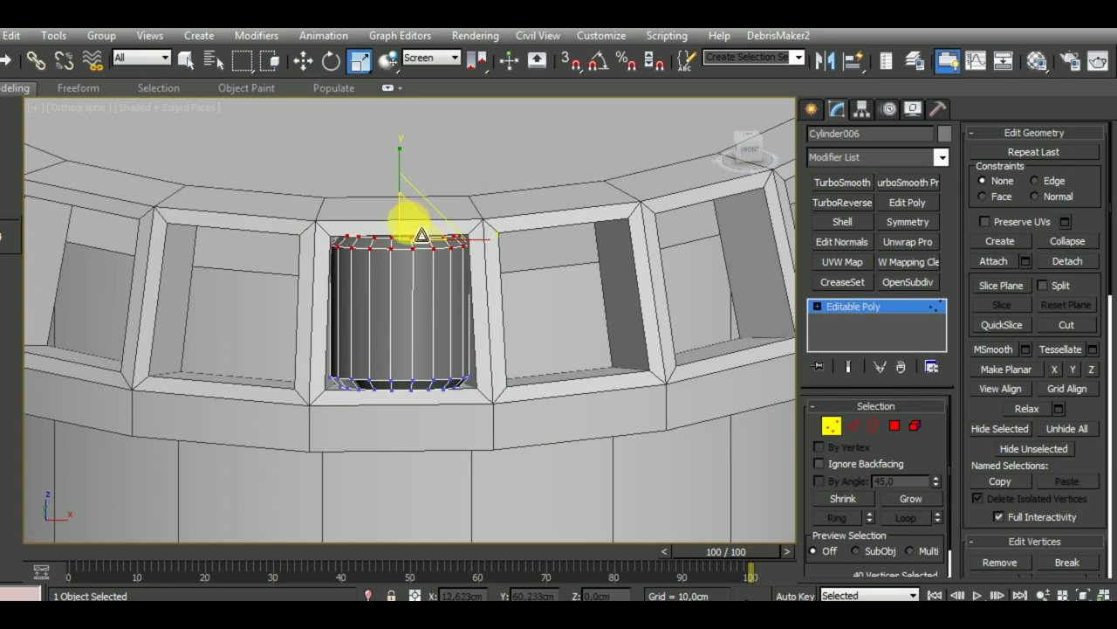
drag(422, 236, 426, 240)
mouse_move(502, 288)
alt+middle_down()
mouse_move(545, 312)
mouse_move(522, 248)
mouse_move(531, 320)
mouse_move(487, 324)
alt+middle_up()
click(831, 424)
In Top view, move only the post's pivot to the ring centre at X 0, Y 0.
key(t)
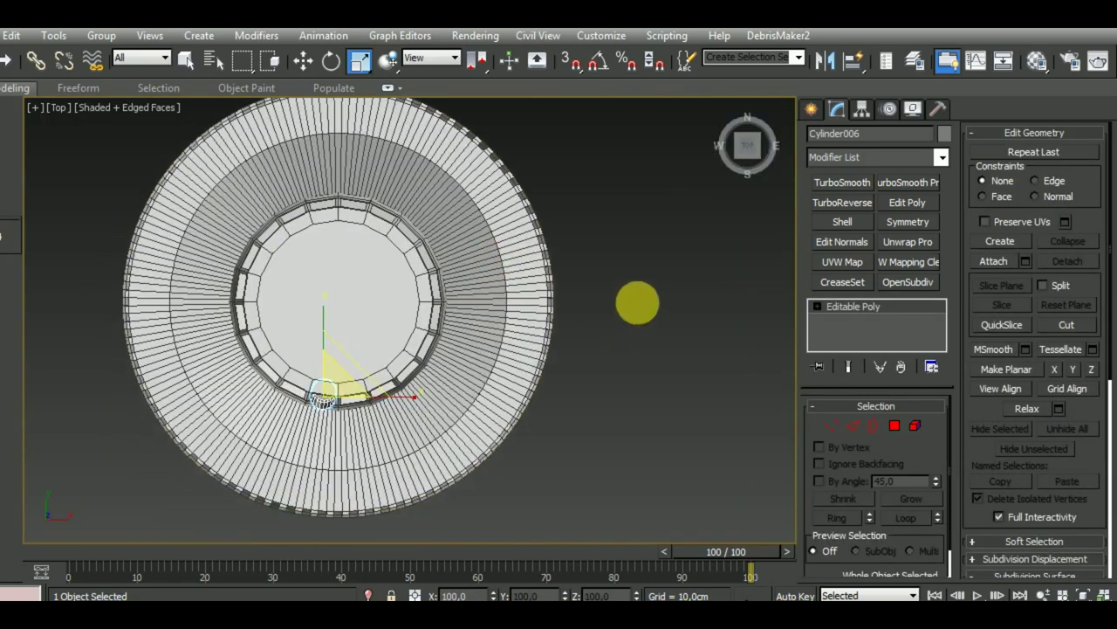
click(306, 63)
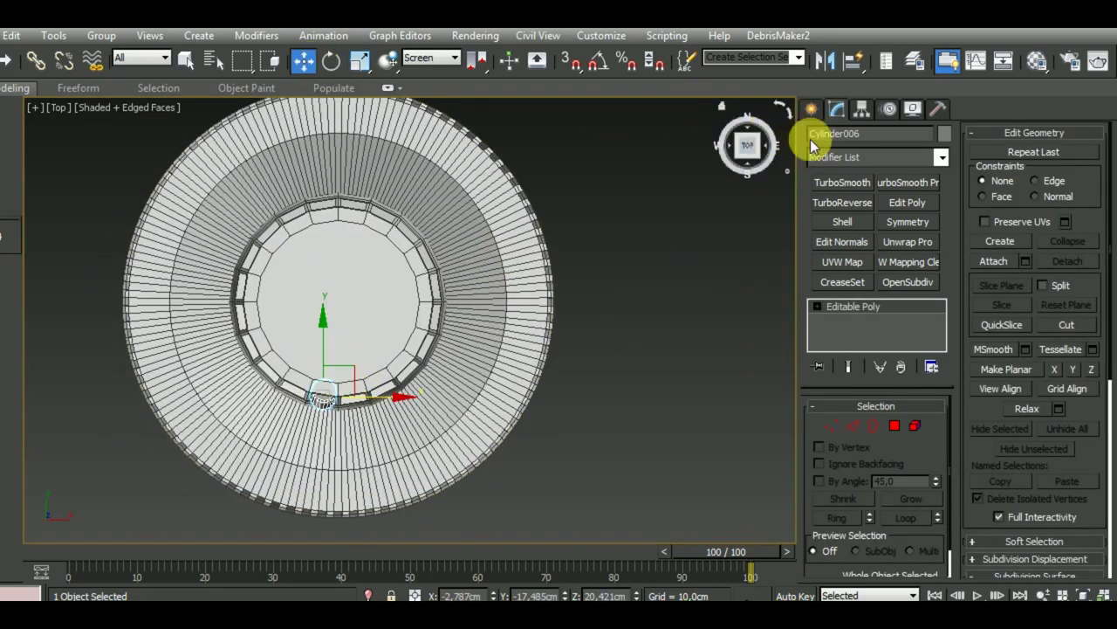
click(862, 109)
click(908, 220)
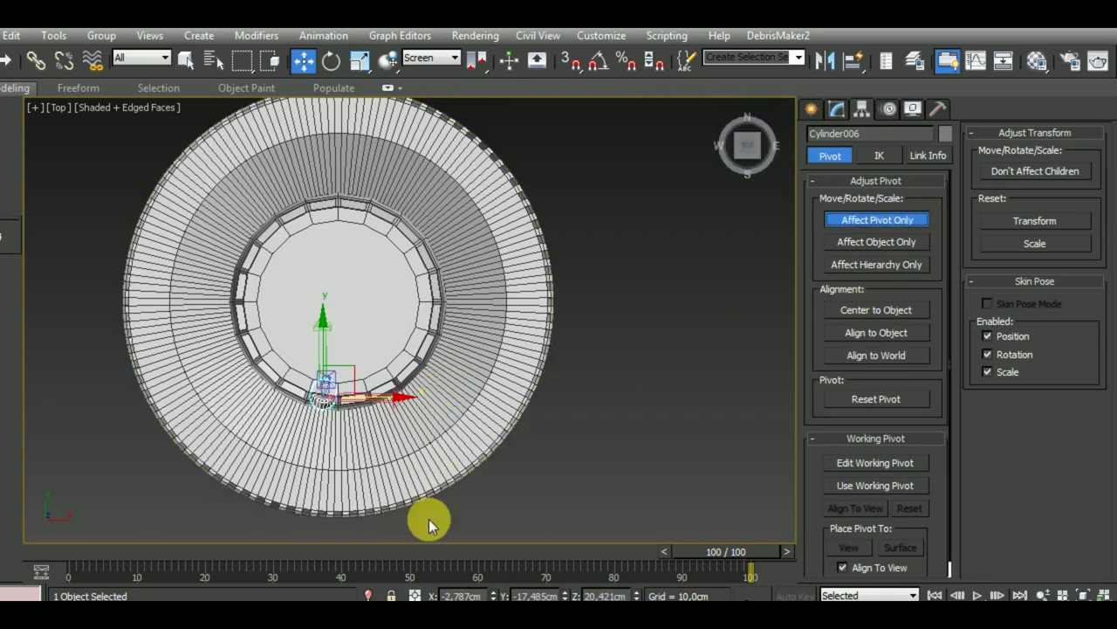
right_click(494, 593)
click(546, 594)
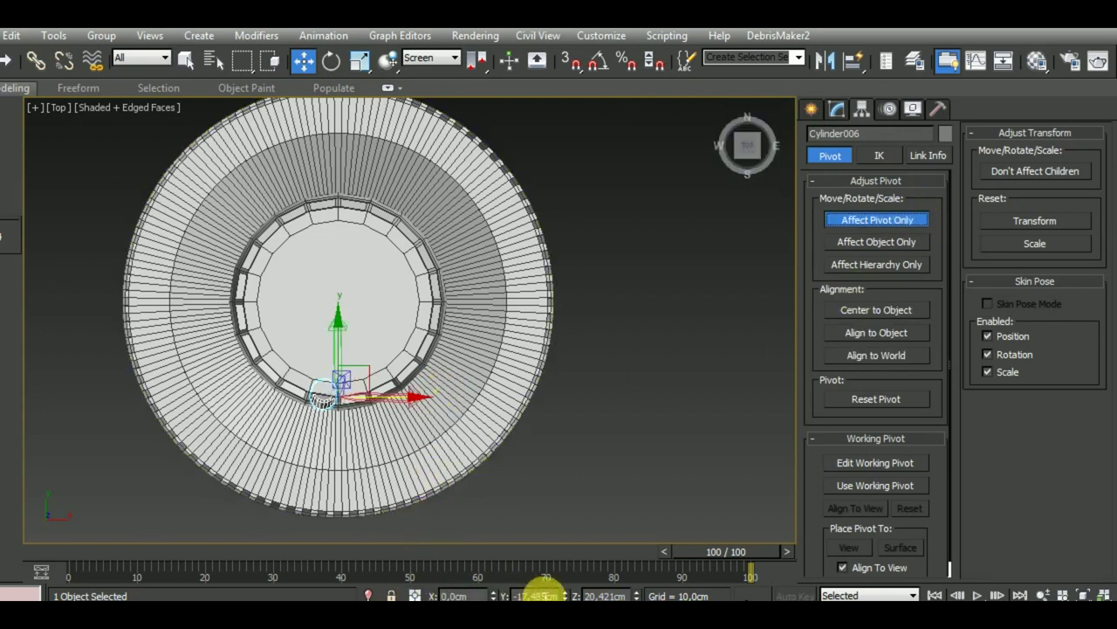
right_click(564, 595)
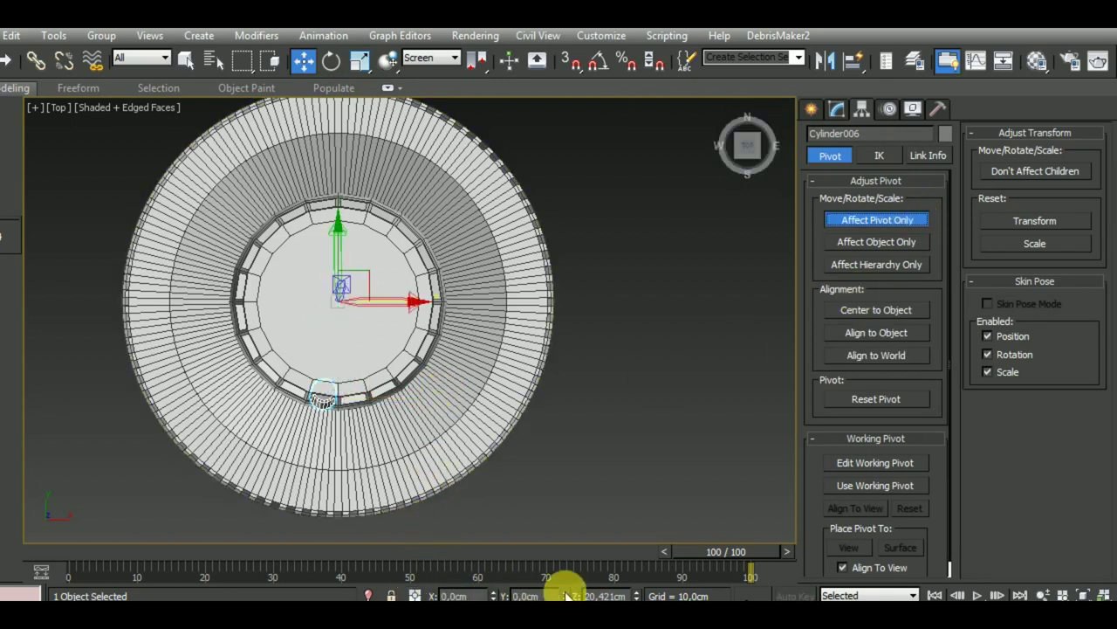
click(851, 219)
Shift-rotate a copy of the post around the ring's centre.
click(332, 61)
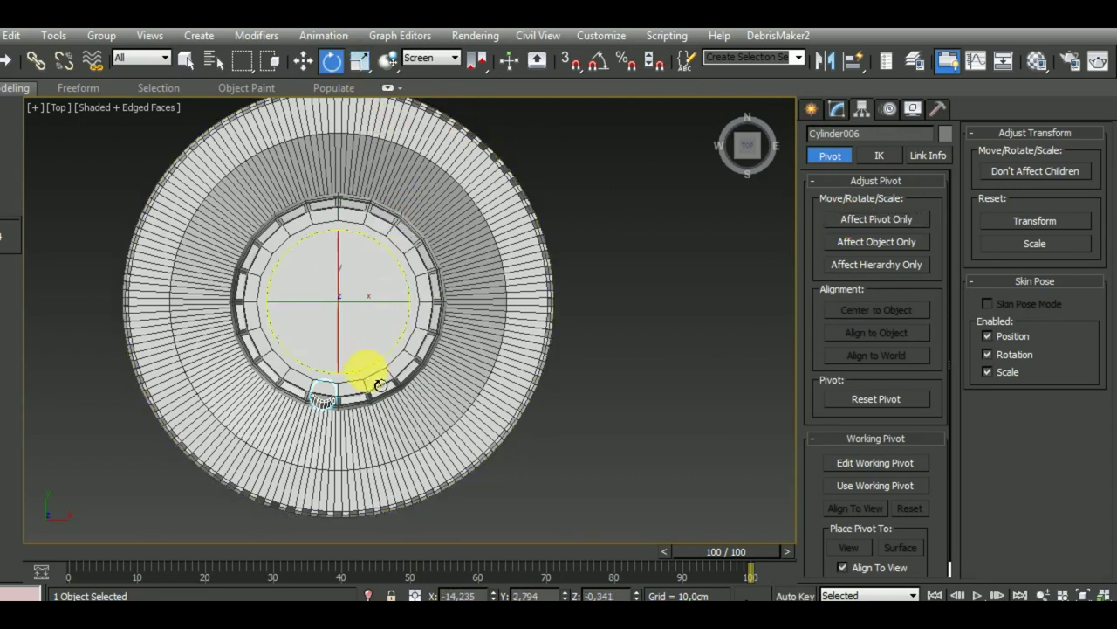
scroll(377, 382, up, 2)
scroll(399, 358, up, 2)
shift+drag(392, 281, 410, 290)
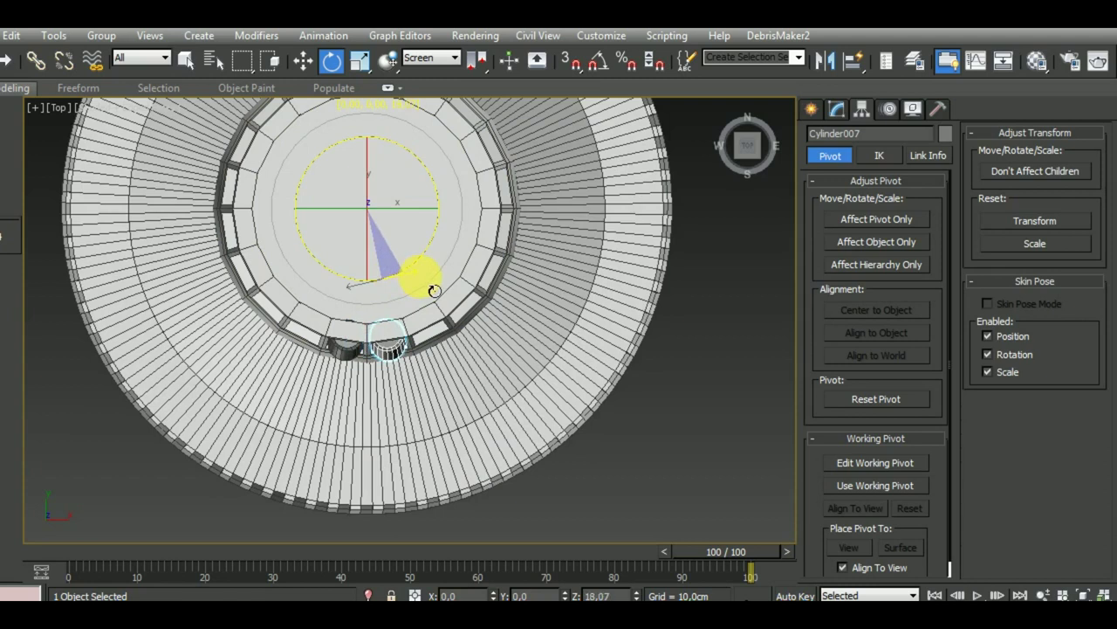
Make 20 rotated post copies, view the ring in 3-D, then undo the array.
shift+drag(435, 290, 437, 291)
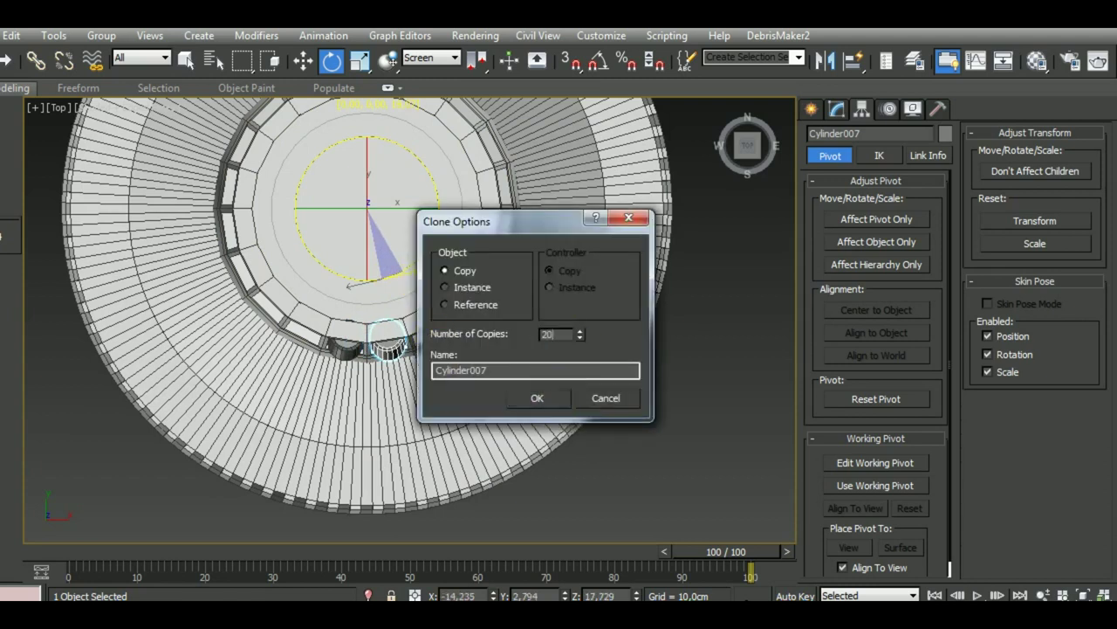
click(553, 398)
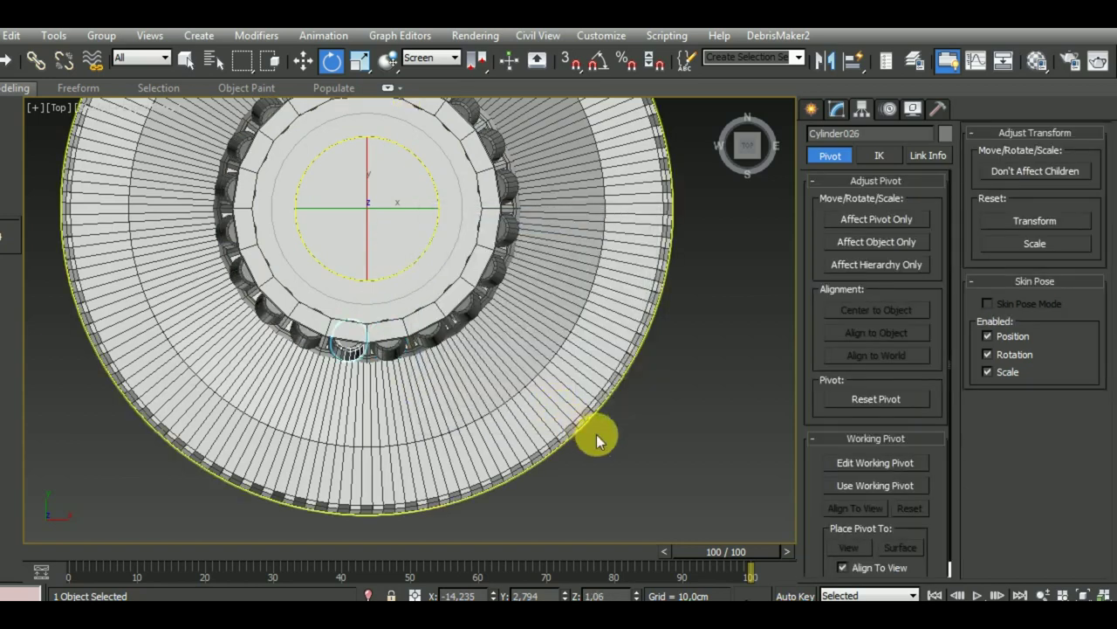
mouse_move(655, 443)
alt+middle_down()
mouse_move(676, 381)
mouse_move(674, 418)
mouse_move(658, 426)
alt+middle_up()
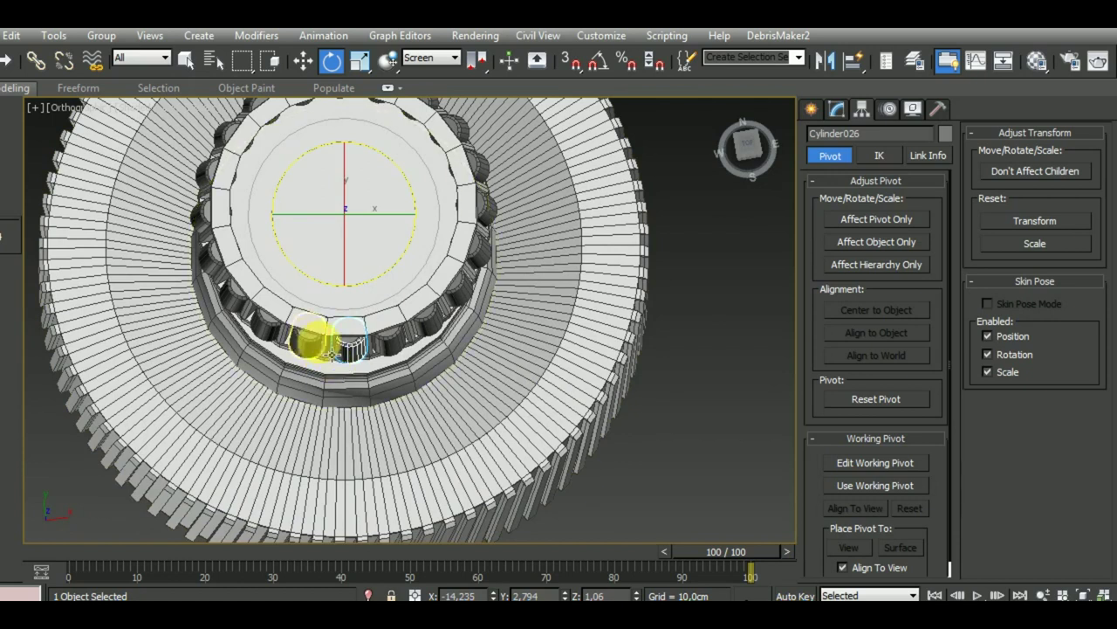
scroll(349, 345, up, 2)
scroll(358, 330, up, 4)
scroll(354, 324, up, 2)
scroll(366, 341, up, 2)
key(ctrl+z)
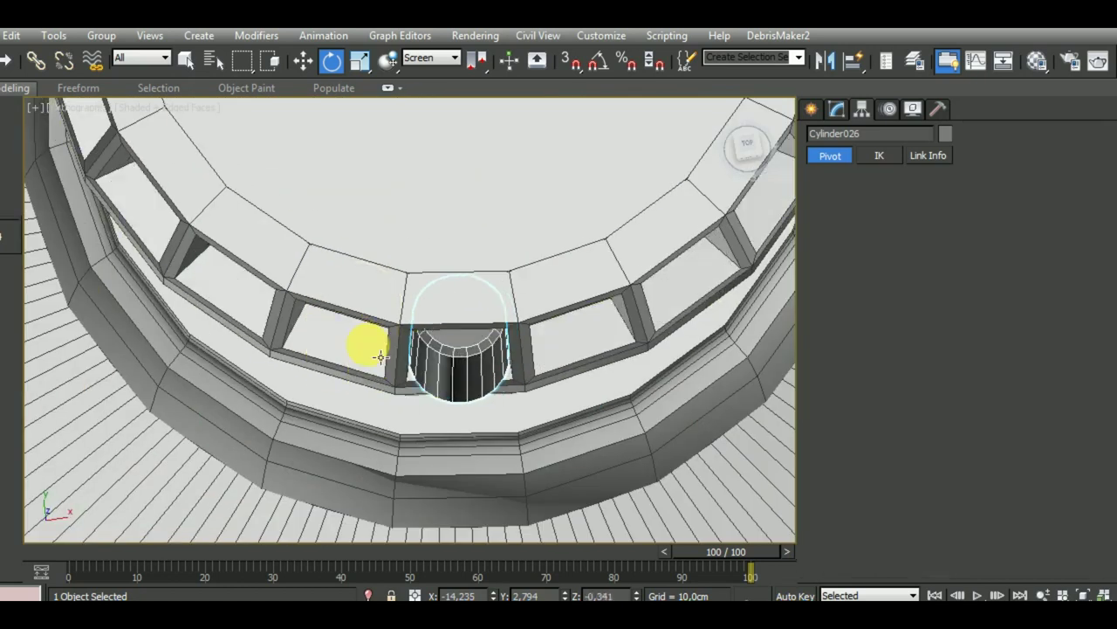
Clone 20 rotated copies again, undo them, and start rotating a fresh post copy.
scroll(428, 380, down, 5)
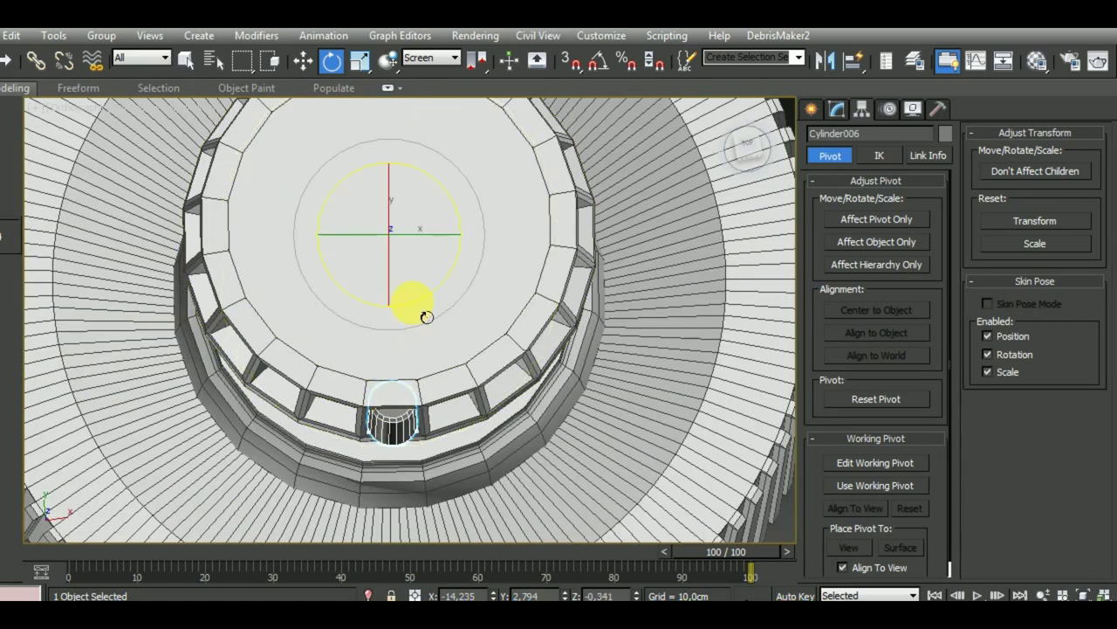
scroll(430, 302, up, 1)
shift+drag(425, 289, 466, 291)
text(20)
click(537, 398)
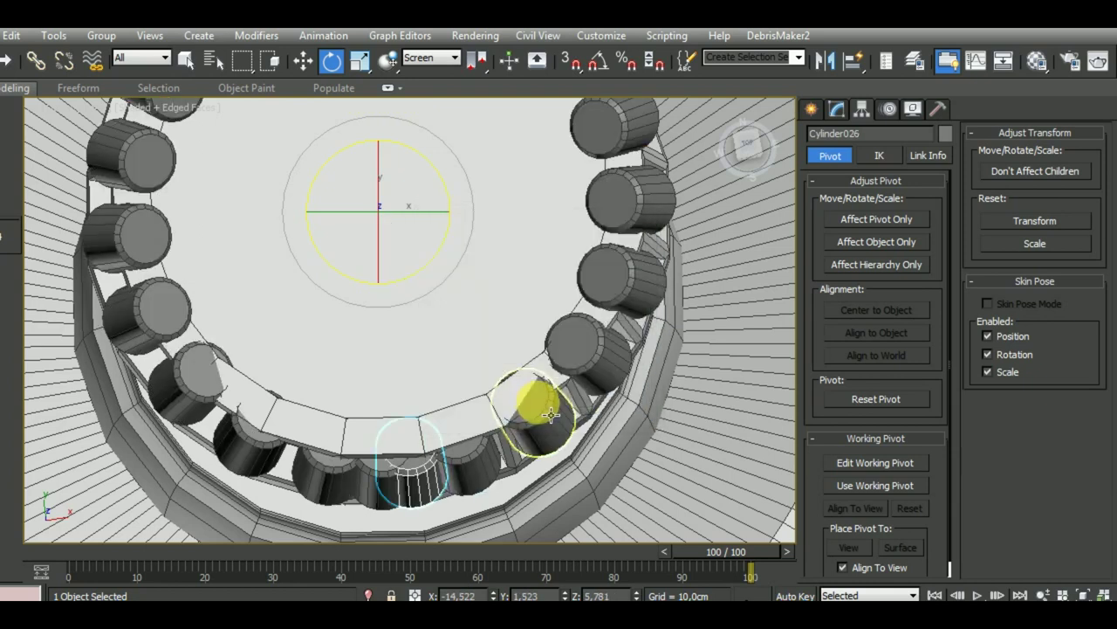
key(ctrl+z)
shift+drag(403, 285, 450, 291)
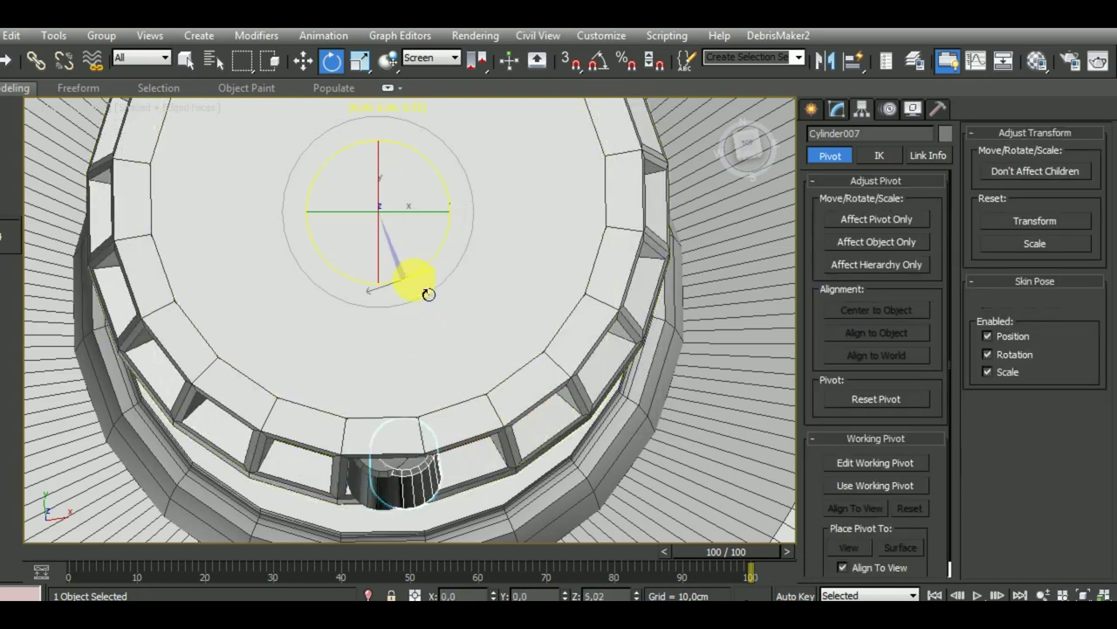
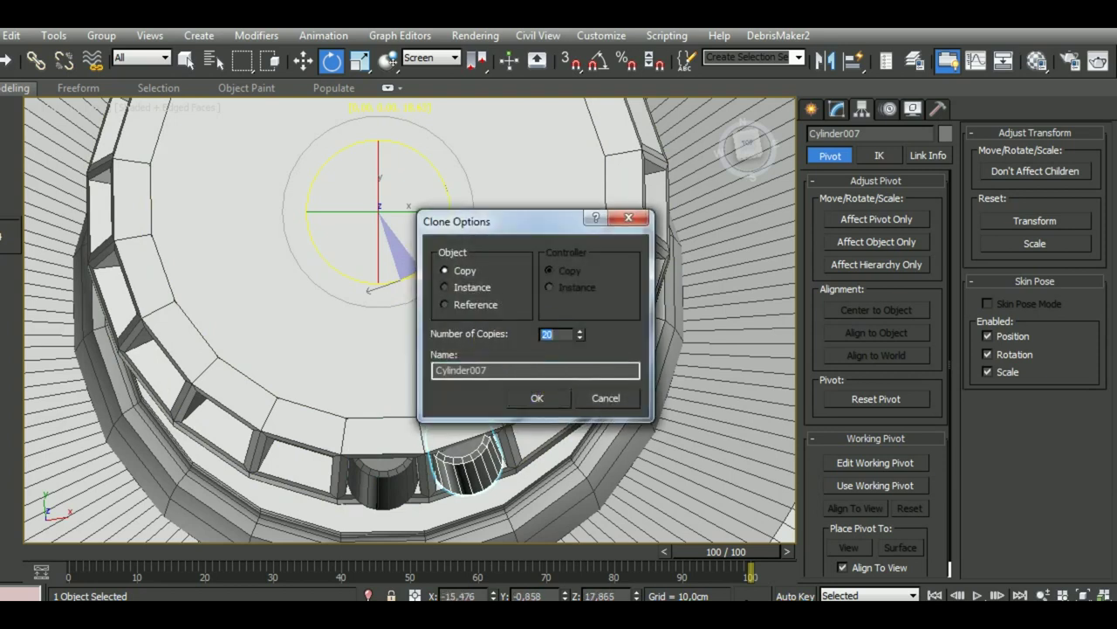
Undo the 20 rotated roller clones, then switch to Top view with View reference coordinates.
click(554, 400)
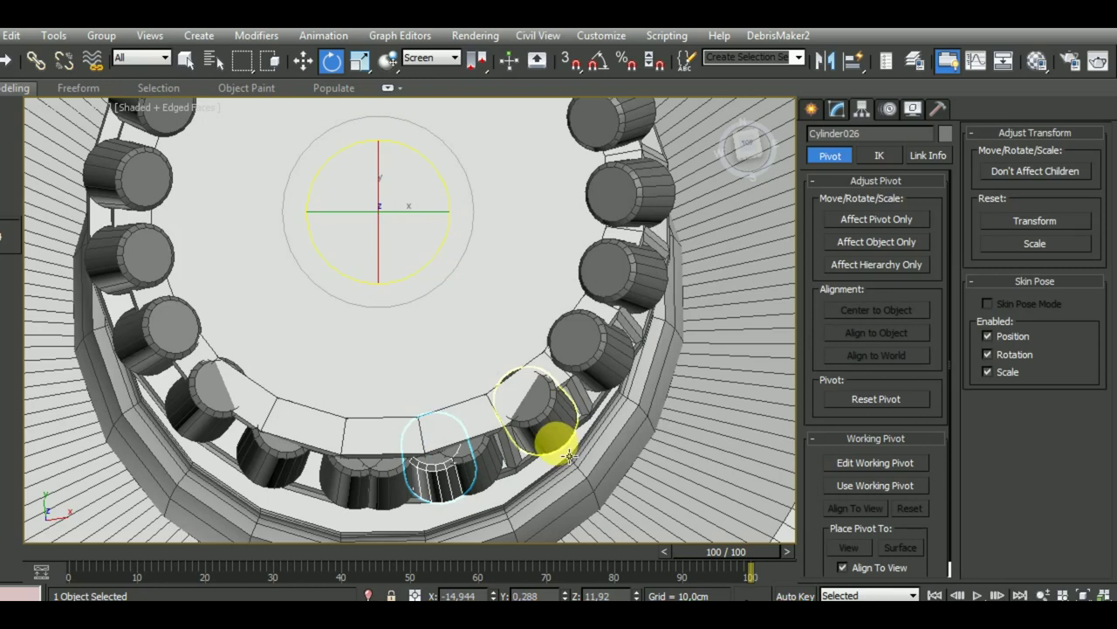
key(ctrl+z)
mouse_move(518, 394)
alt+middle_down()
mouse_move(519, 337)
mouse_move(531, 334)
alt+middle_up()
key(t)
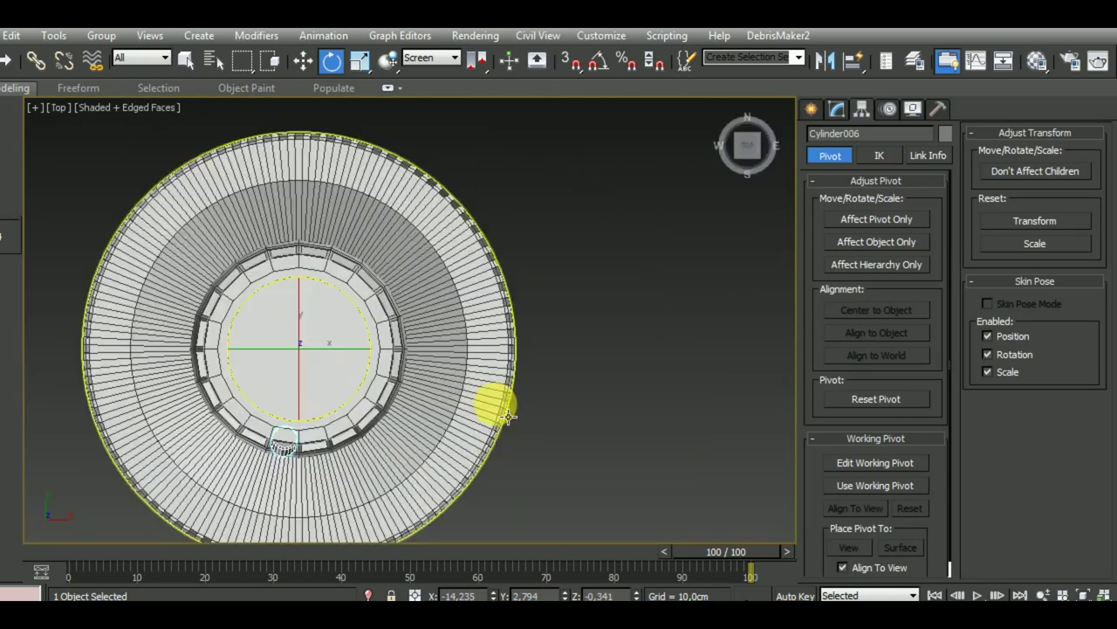
click(437, 58)
click(418, 74)
middle_drag(477, 203, 637, 394)
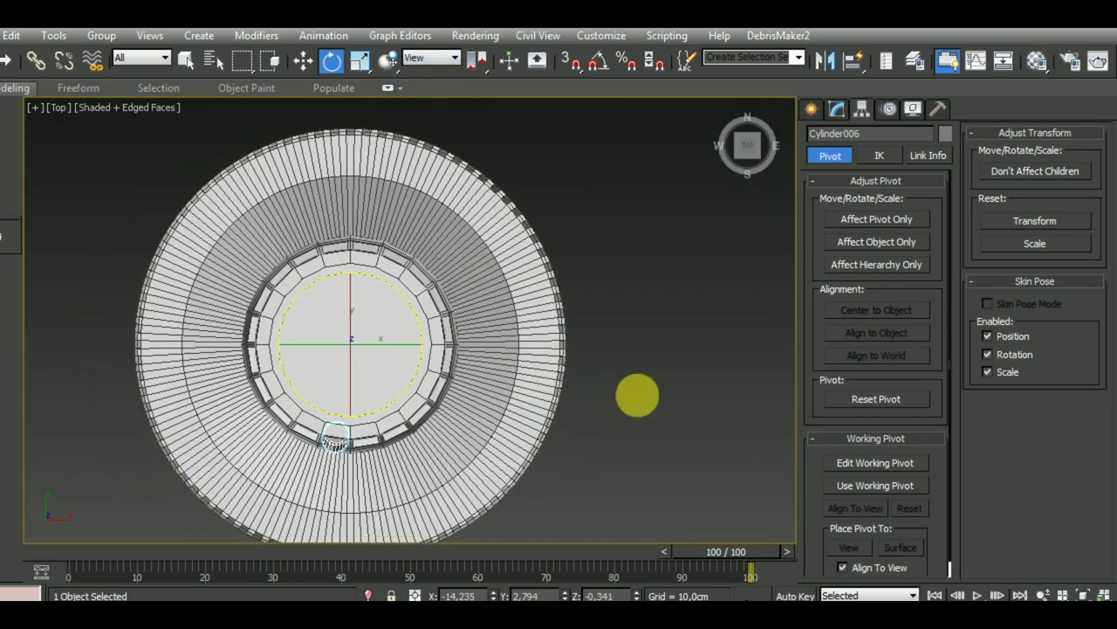
scroll(379, 411, up, 2)
Rotate-clone the roller 20 times again, then remove the misplaced copies.
shift+drag(369, 378, 417, 390)
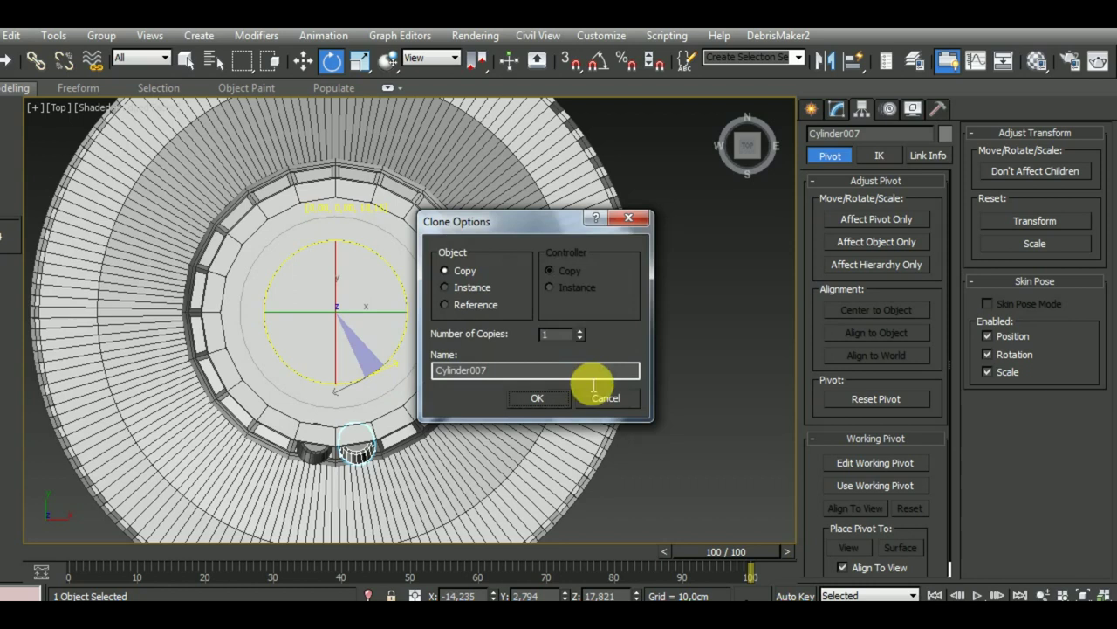
double_click(550, 334)
text(20)
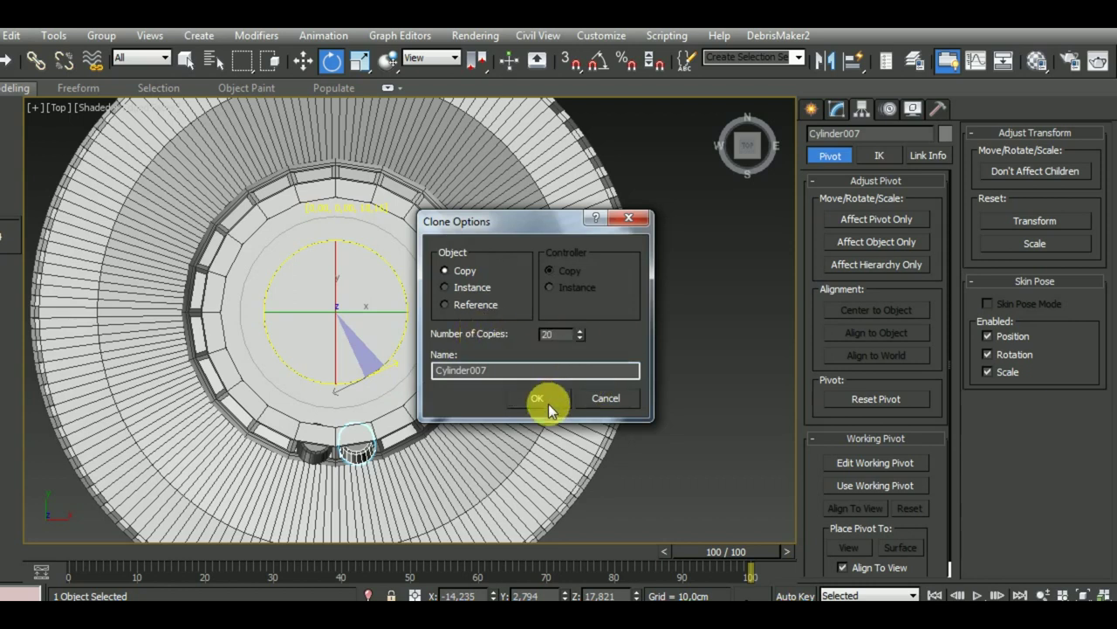
click(537, 398)
middle_drag(685, 463, 701, 451)
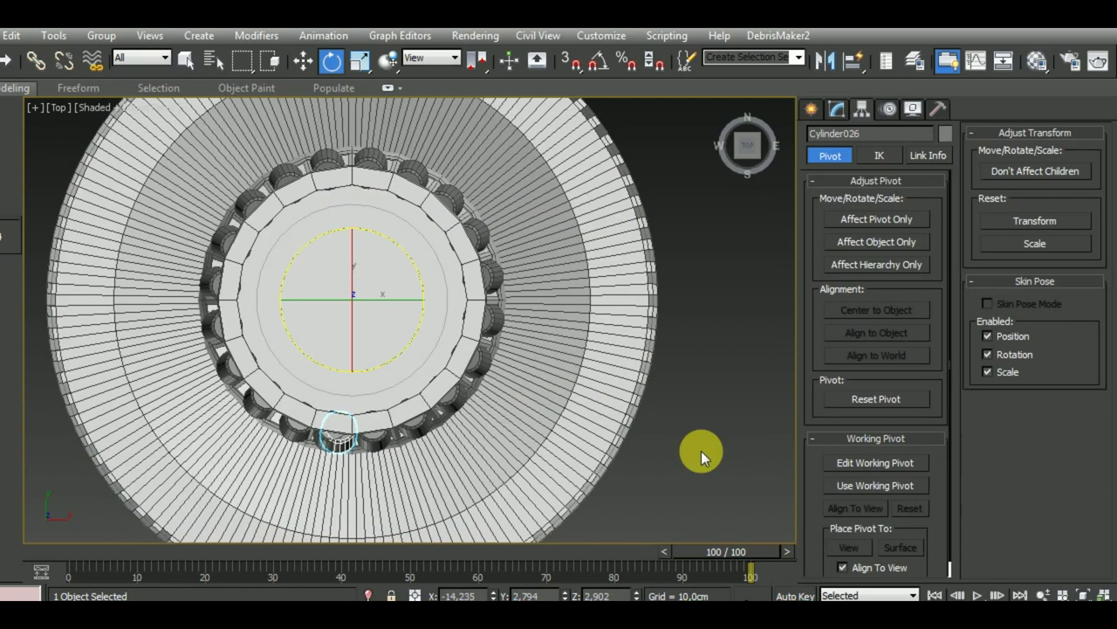
scroll(535, 345, up, 4)
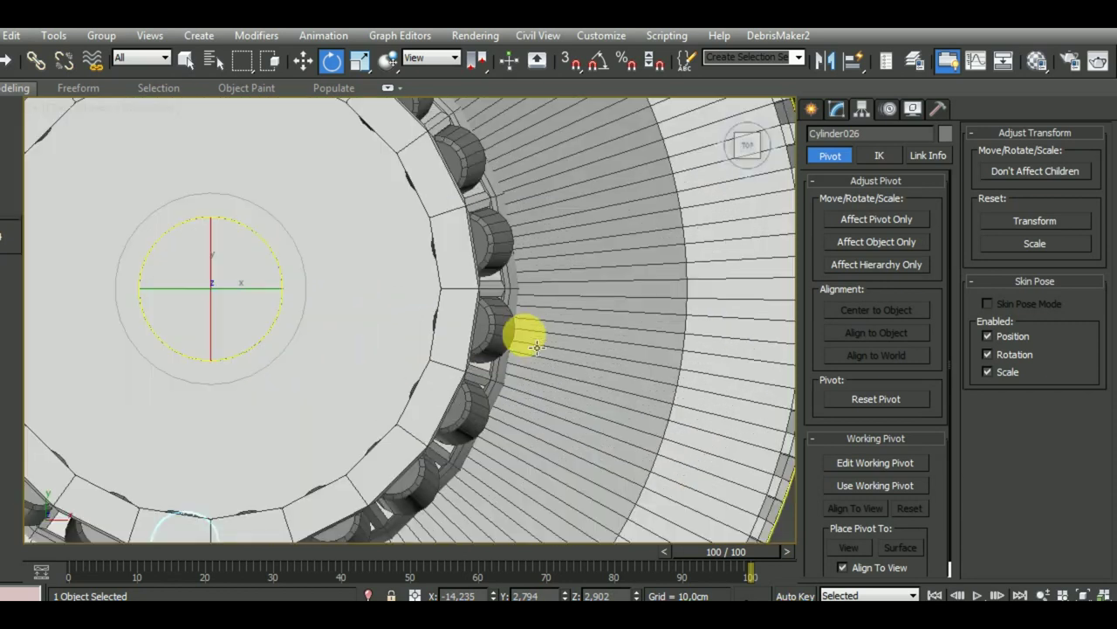
scroll(548, 357, down, 2)
scroll(550, 337, down, 1)
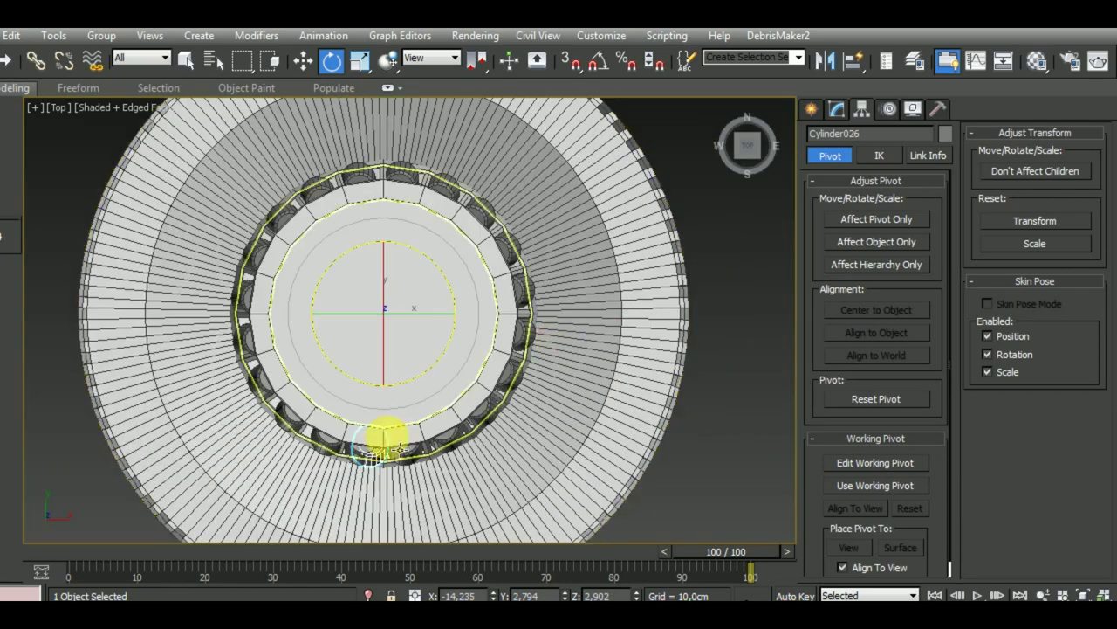
scroll(387, 440, up, 3)
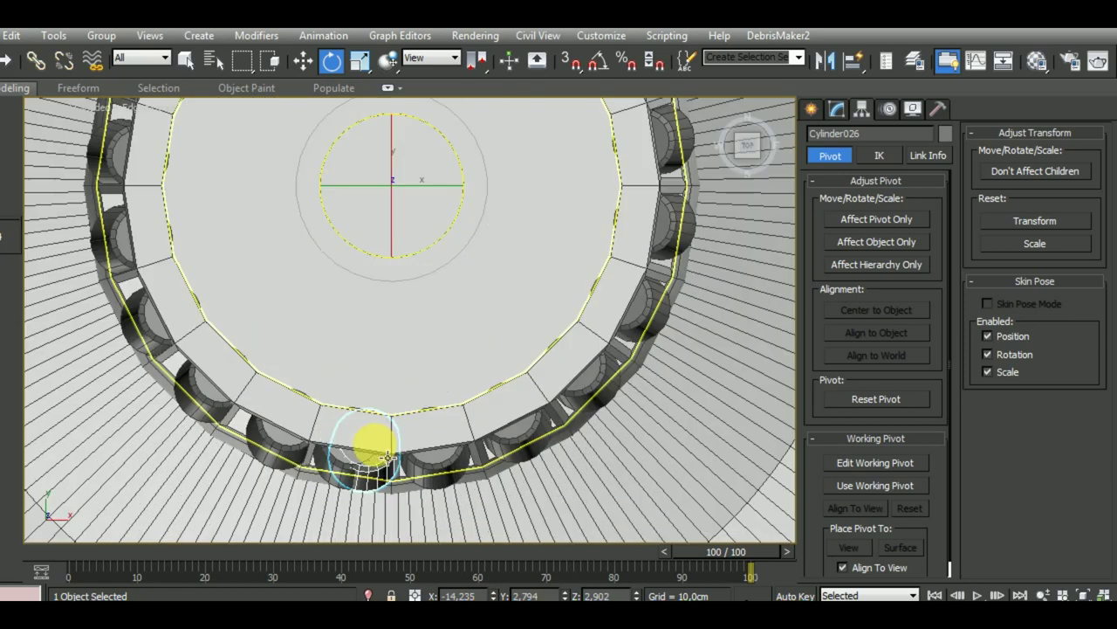
click(432, 467)
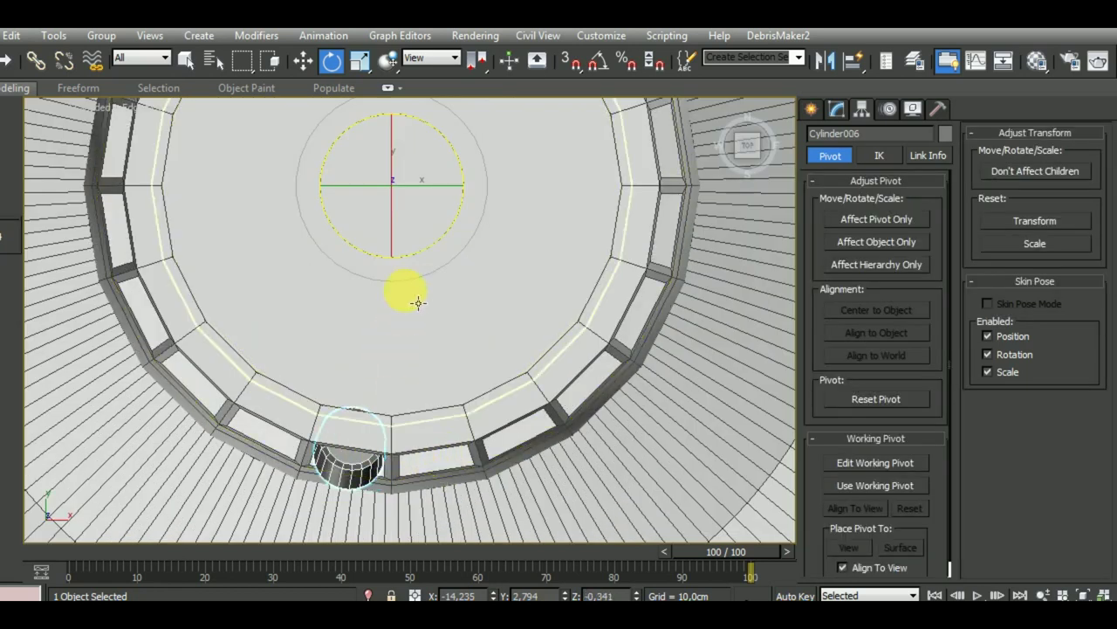
Rotate-clone the roller into 20 copies, then undo the result.
shift+drag(424, 267, 463, 273)
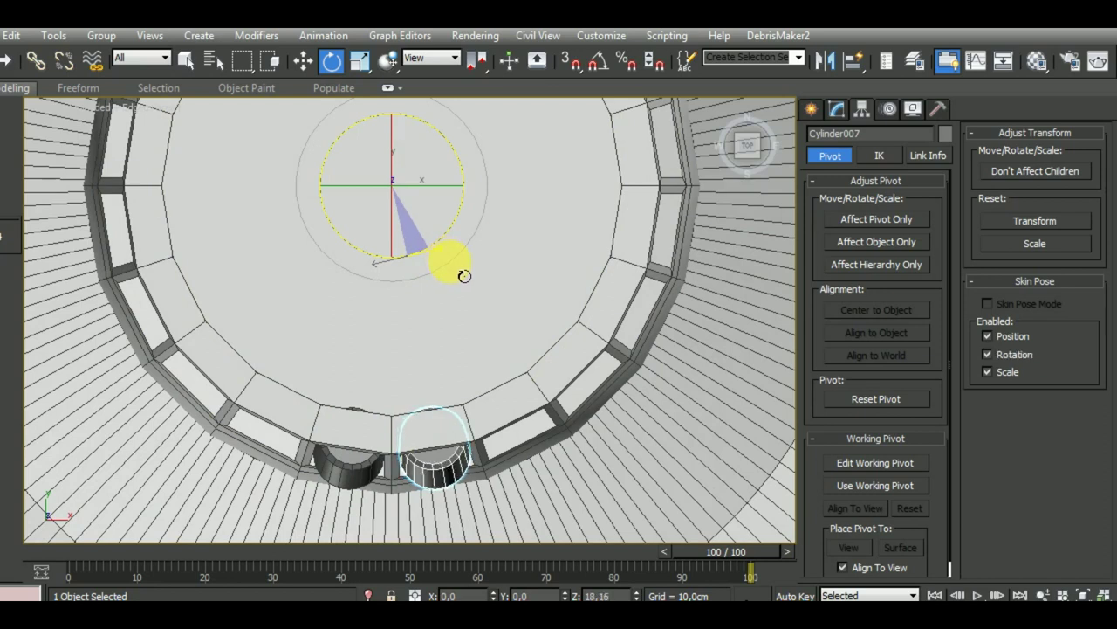
shift+drag(464, 277, 464, 279)
shift+drag(538, 397, 538, 397)
drag(563, 335, 511, 337)
text(20)
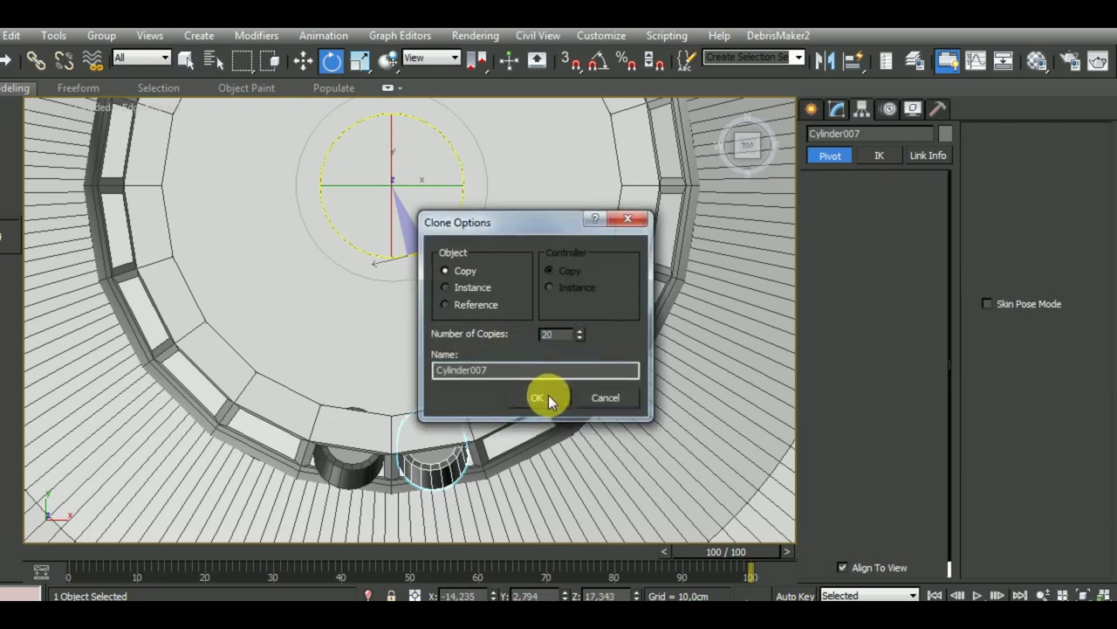
click(537, 397)
key(ctrl+z)
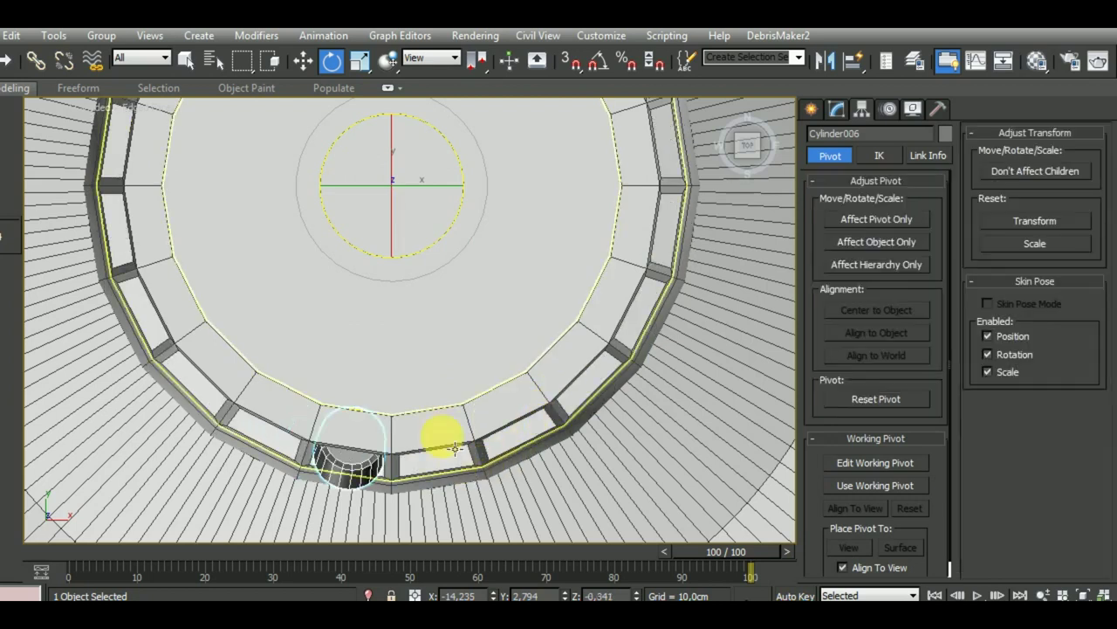
Clone a single Instance of the roller, rotated just beside the original.
drag(429, 257, 479, 264)
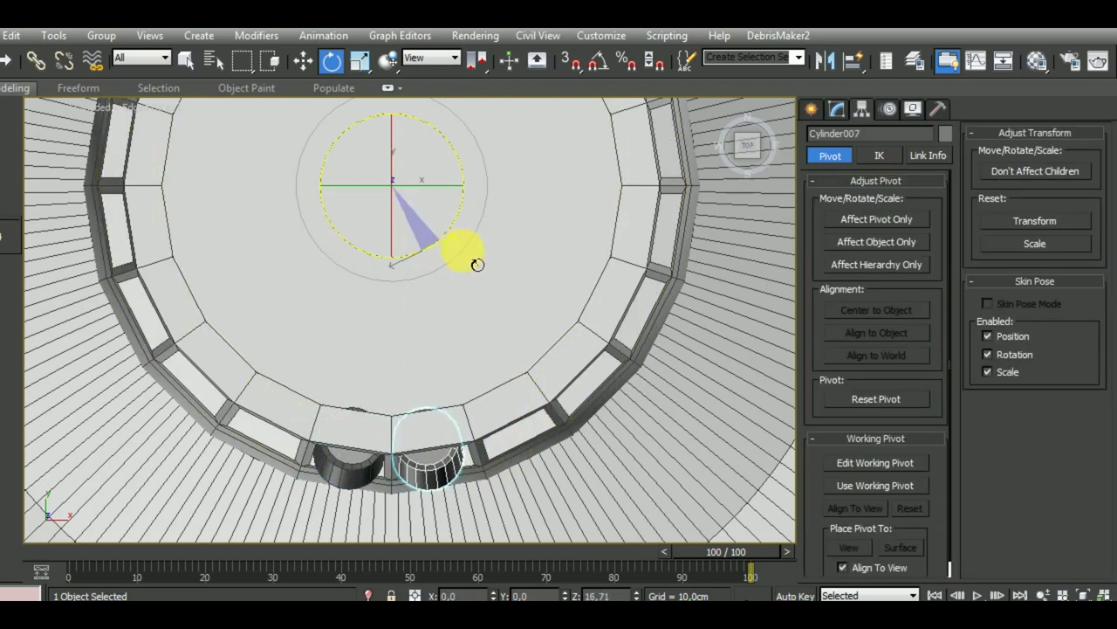
drag(479, 265, 479, 265)
click(470, 287)
click(537, 403)
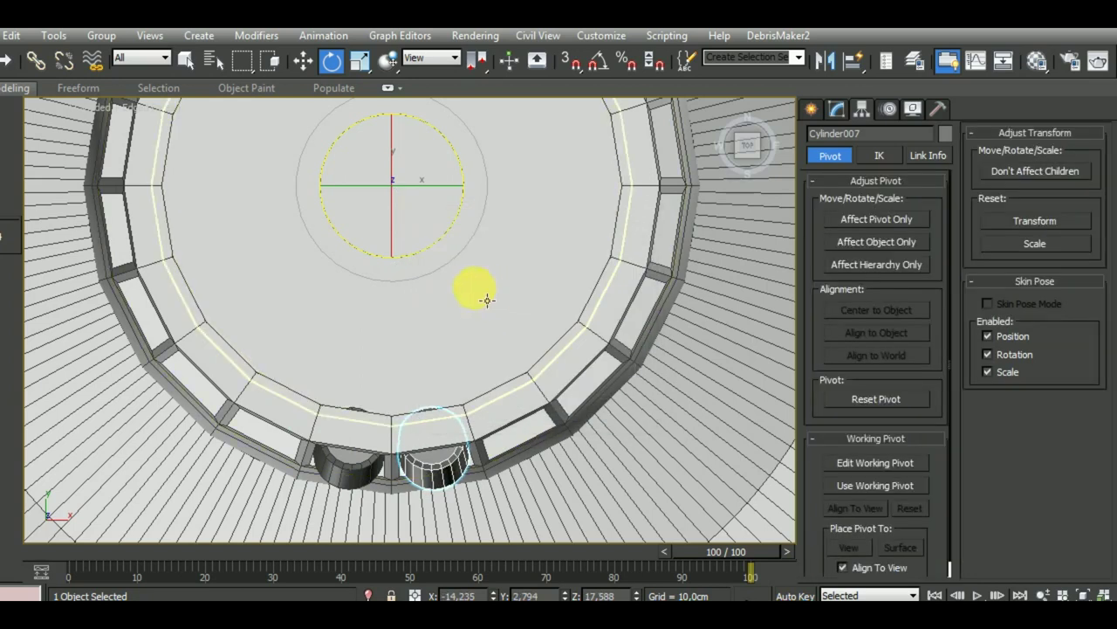
mouse_move(424, 257)
mouse_down()
mouse_move(456, 245)
mouse_move(470, 262)
mouse_up()
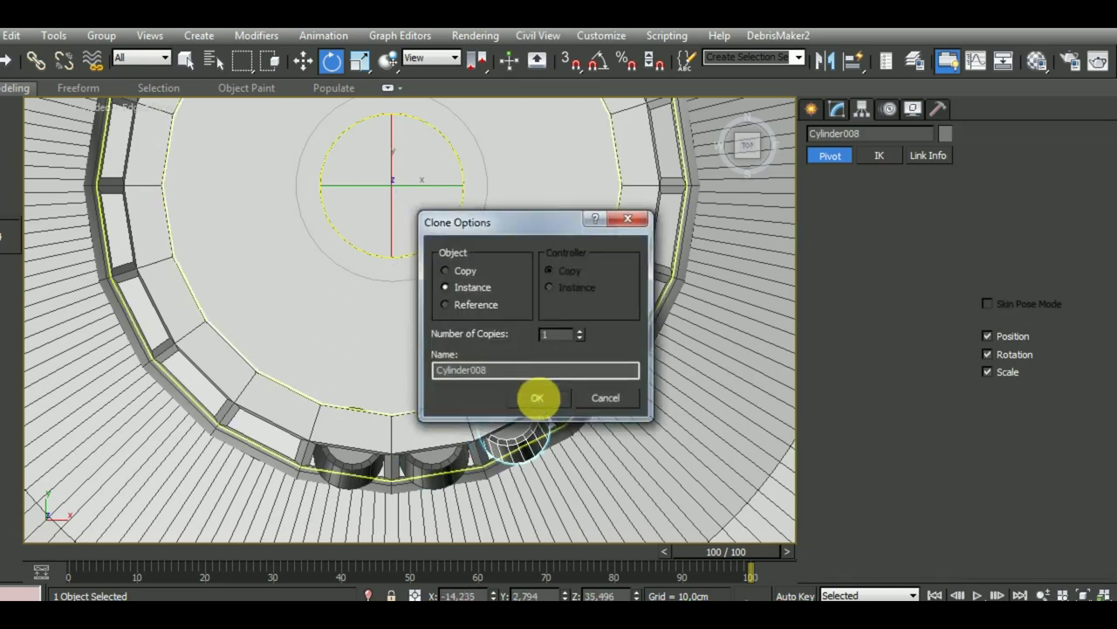
Clone the next several instanced rollers one at a time along the ring.
click(536, 396)
middle_drag(611, 498, 385, 349)
shift+drag(385, 350, 385, 306)
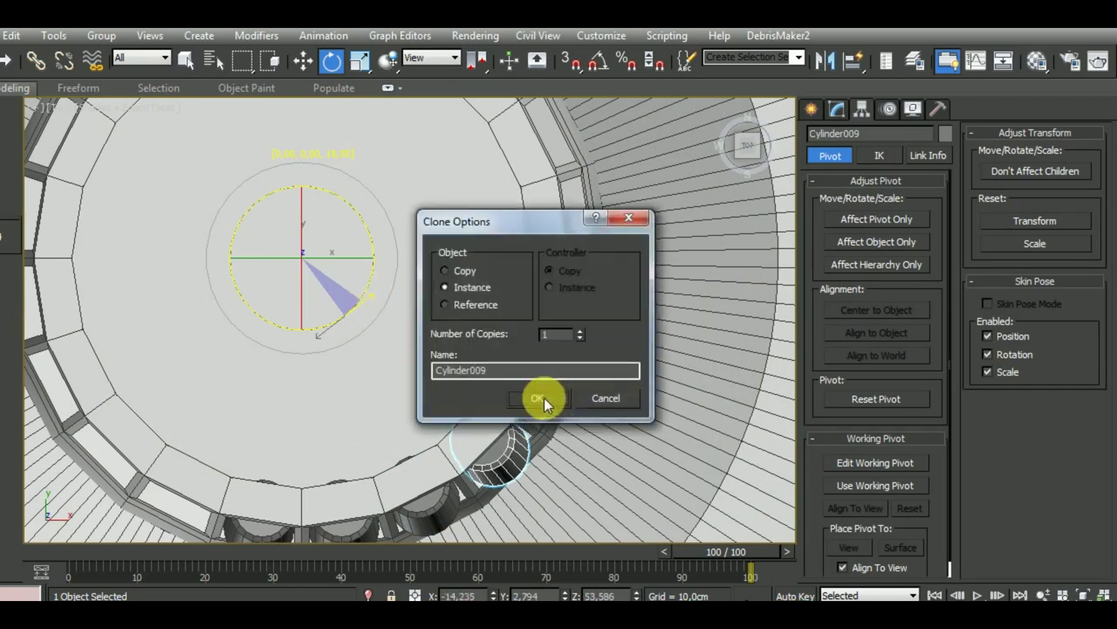
click(536, 396)
shift+drag(369, 305, 400, 295)
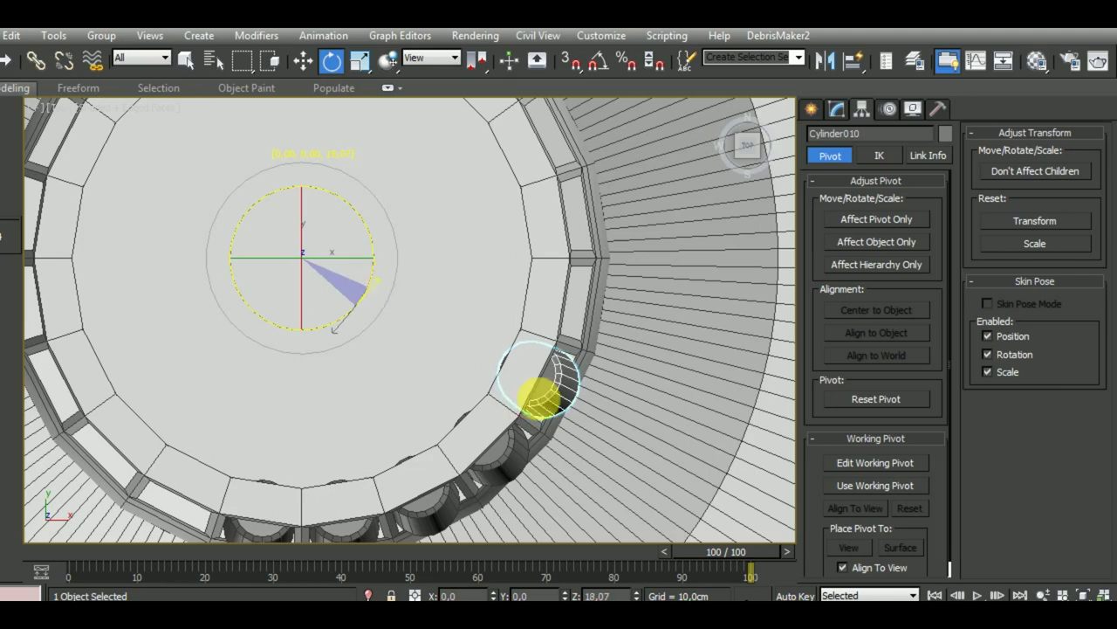
click(535, 399)
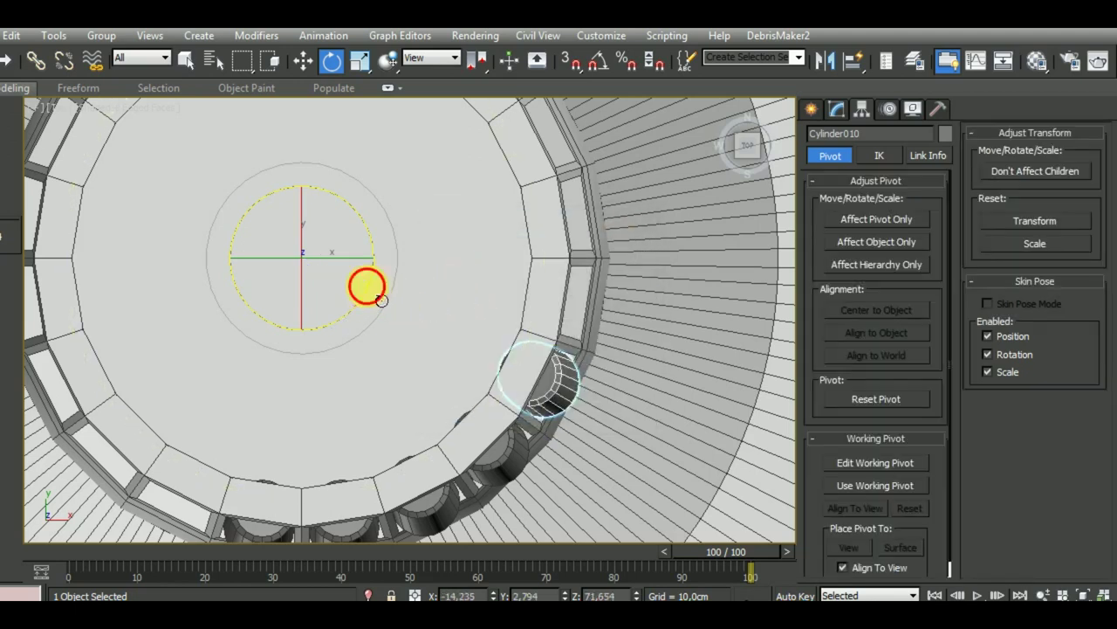
shift+drag(382, 299, 394, 274)
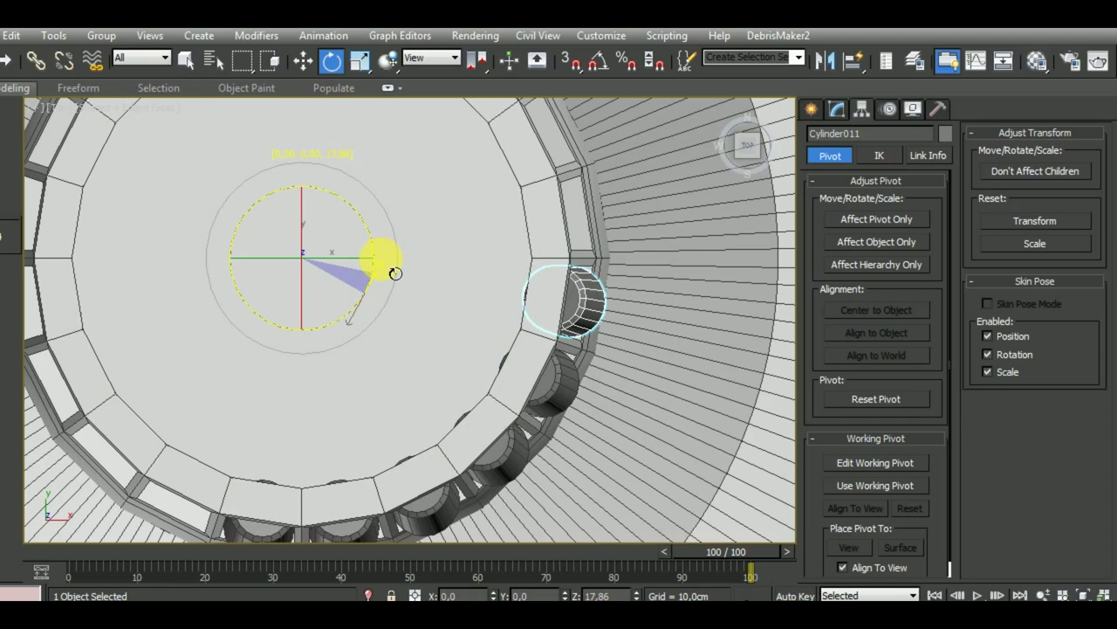
shift+drag(395, 272, 399, 280)
click(534, 398)
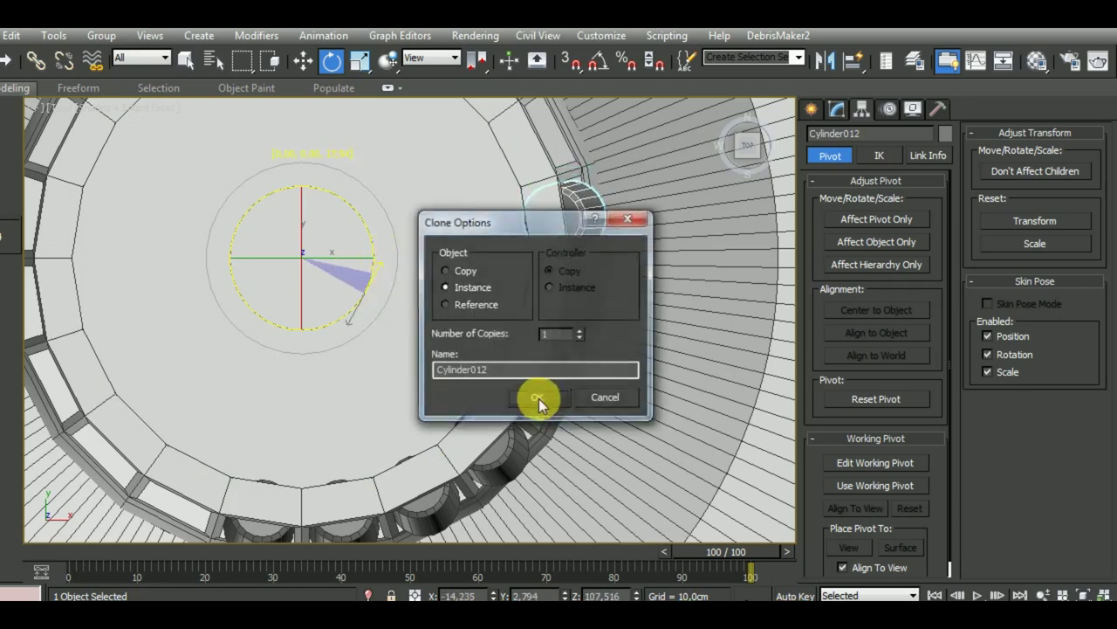
click(538, 398)
Continue placing instanced roller copies further up the ring.
middle_drag(636, 387, 738, 524)
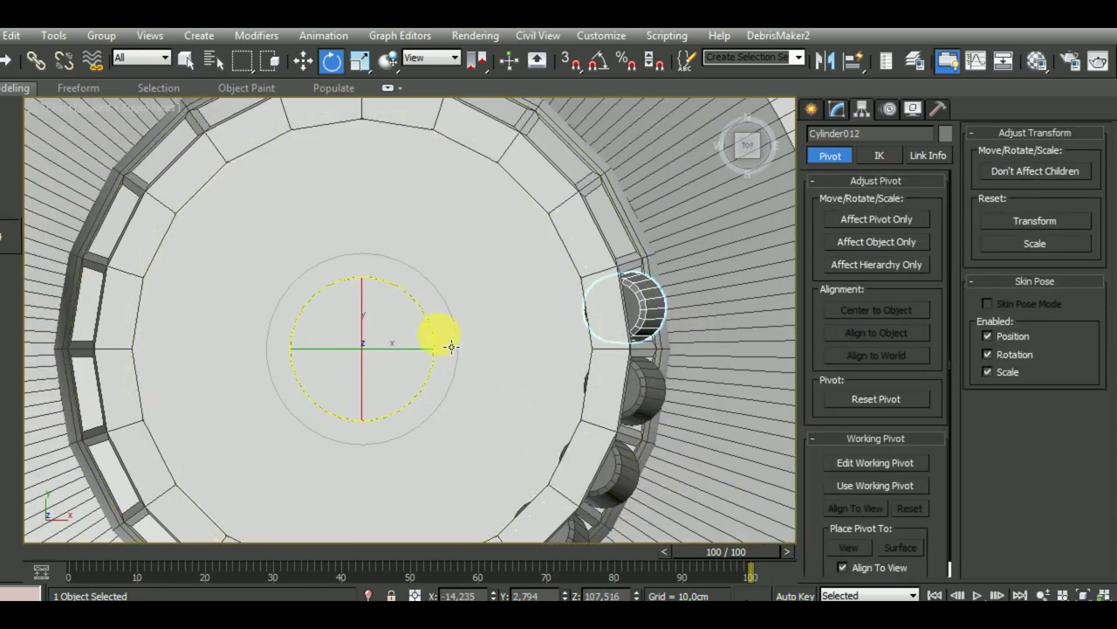
mouse_move(448, 336)
shift+mouse_down()
mouse_move(437, 304)
mouse_move(424, 311)
mouse_move(411, 296)
shift+mouse_up()
click(547, 402)
click(534, 394)
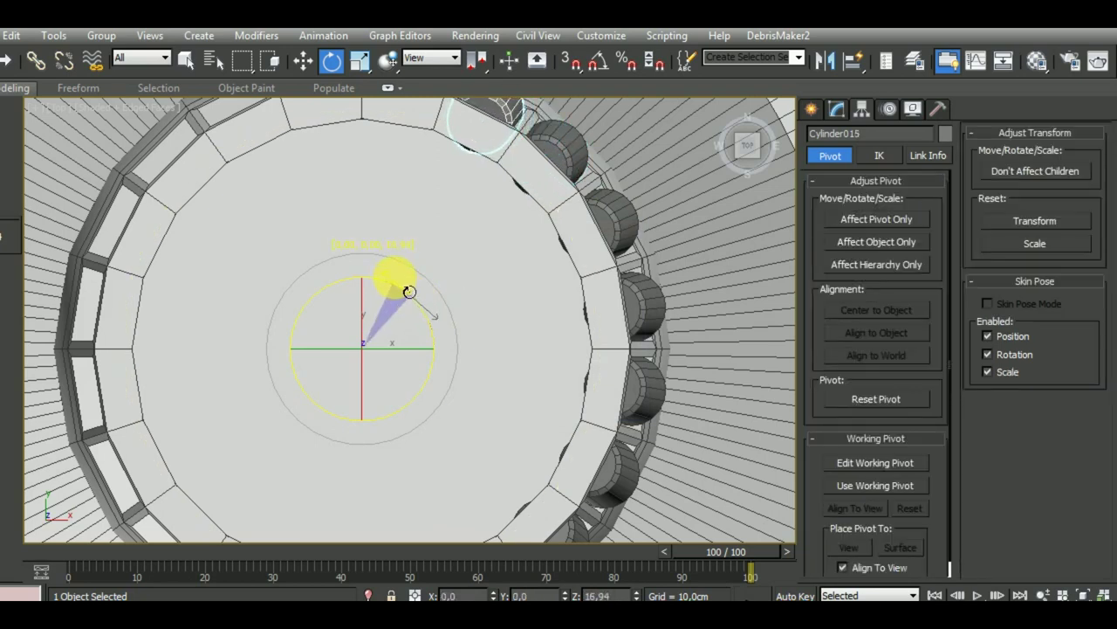
shift+drag(409, 290, 409, 289)
click(536, 394)
Add more instanced rollers toward the top of the ring, up to Cylinder020.
middle_drag(543, 374, 692, 461)
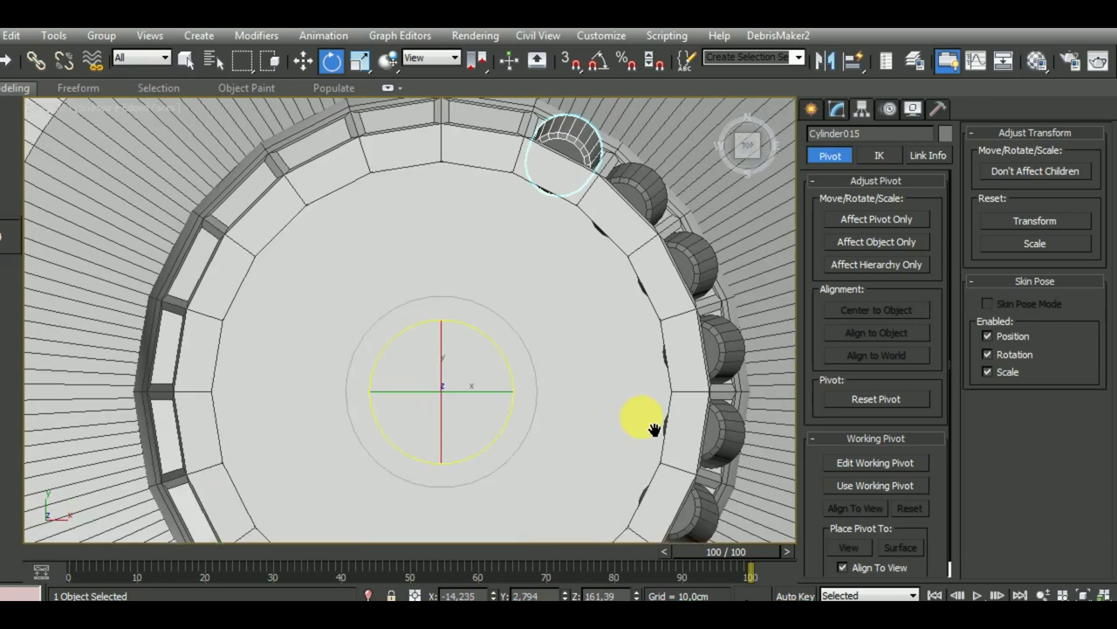
shift+drag(570, 398, 547, 371)
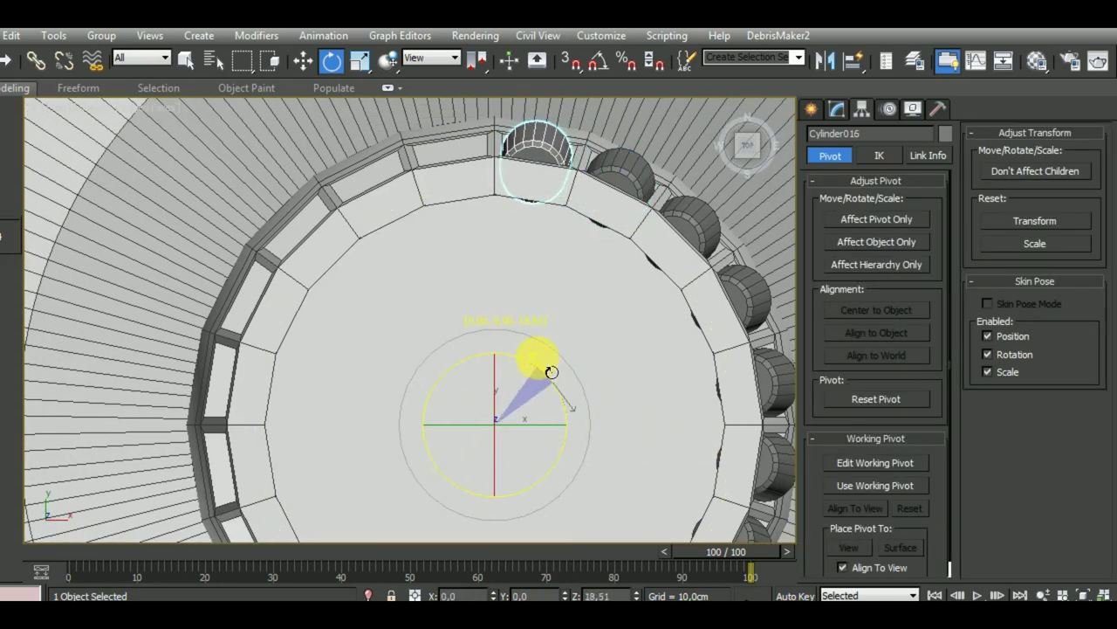
shift+drag(551, 372, 538, 370)
click(543, 398)
click(538, 399)
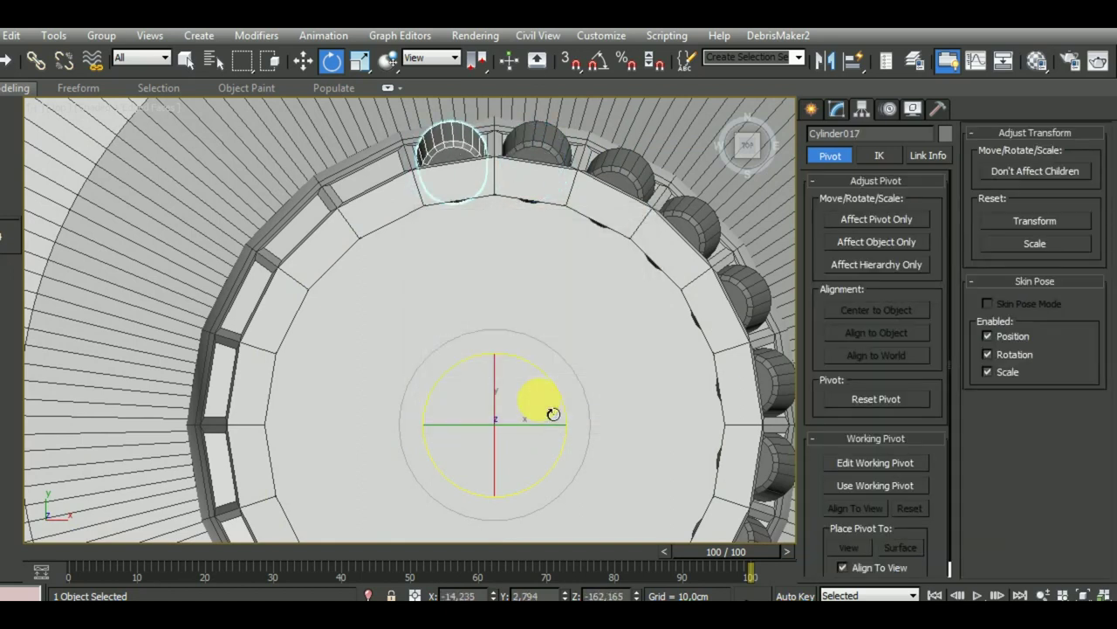
mouse_move(562, 412)
shift+mouse_down()
mouse_move(553, 388)
mouse_move(567, 406)
mouse_move(555, 391)
mouse_move(550, 406)
shift+mouse_up()
click(538, 399)
click(536, 394)
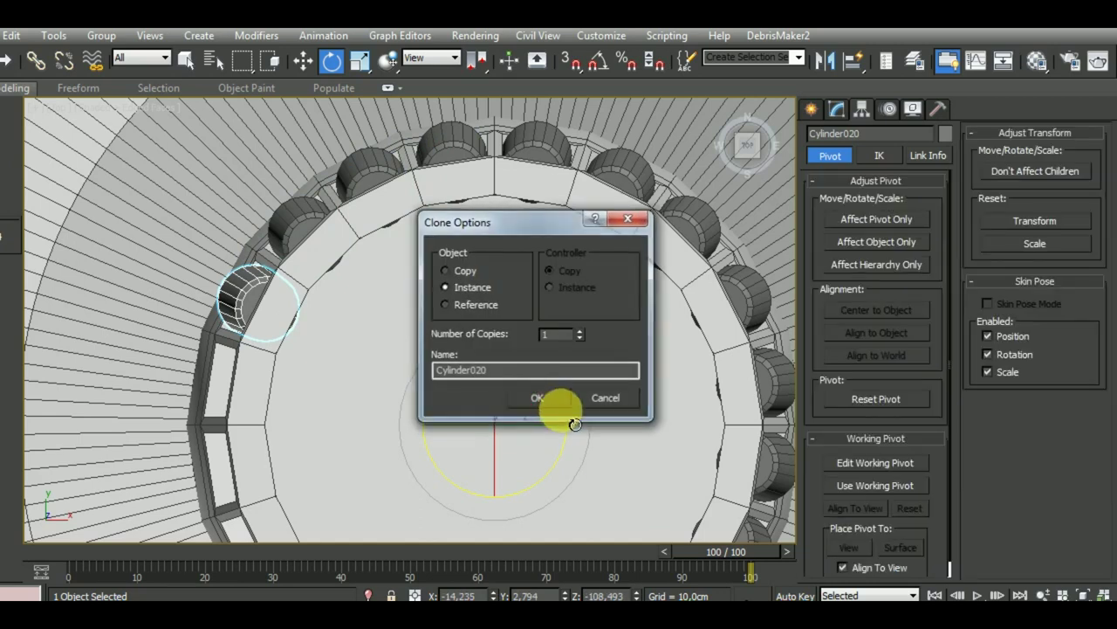
click(553, 400)
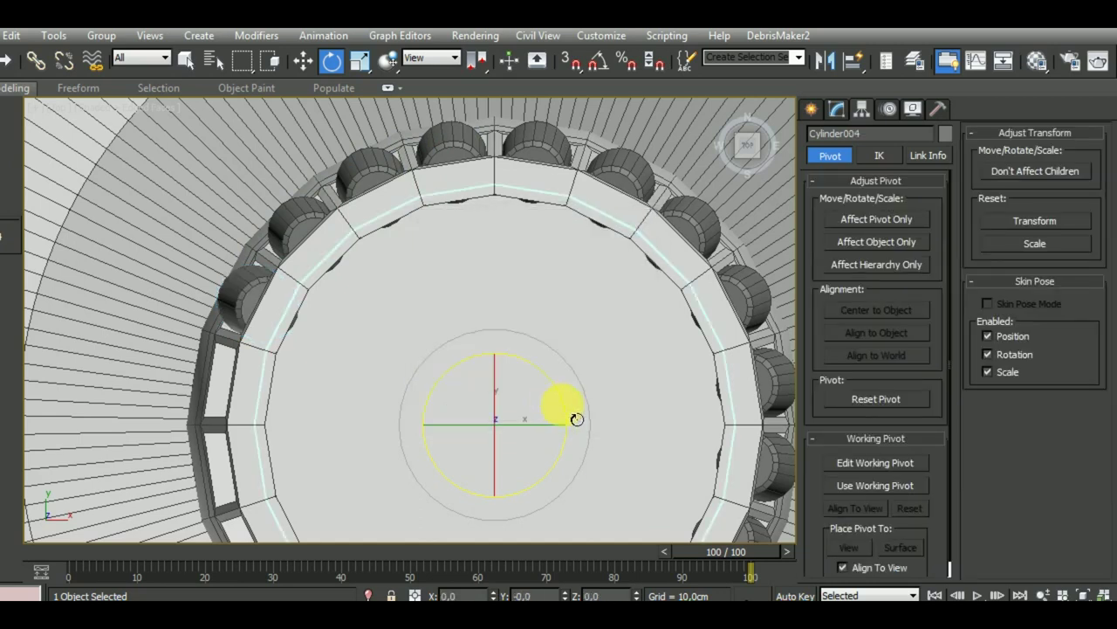
Place one more roller instance, then select the roller at the ring's left.
shift+drag(568, 392, 565, 395)
click(589, 400)
scroll(550, 451, down, 2)
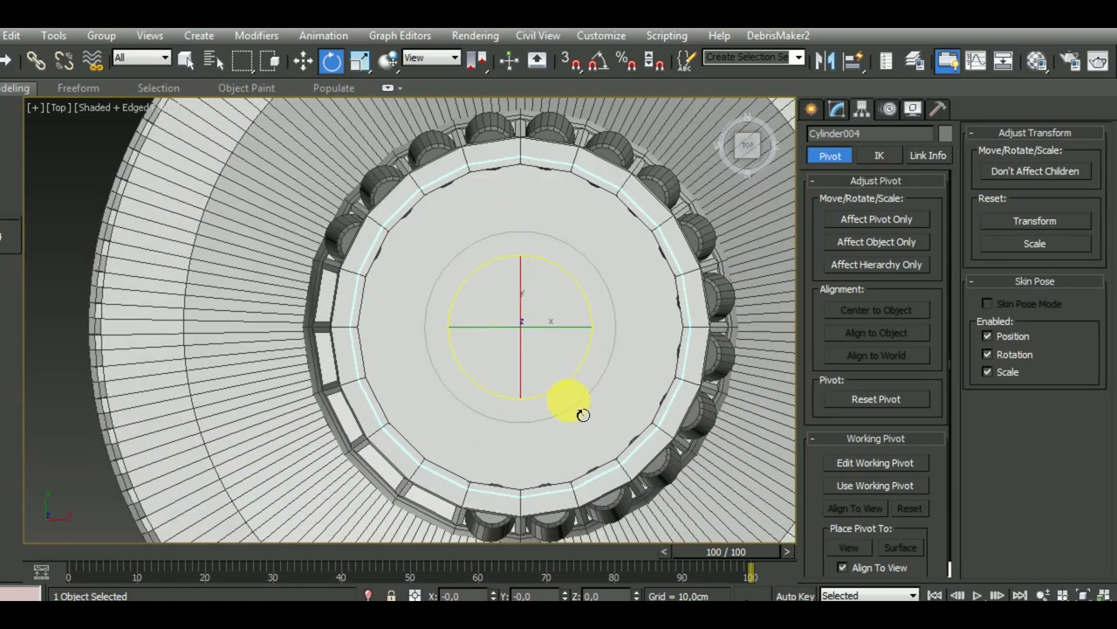
click(494, 522)
middle_drag(601, 428, 606, 447)
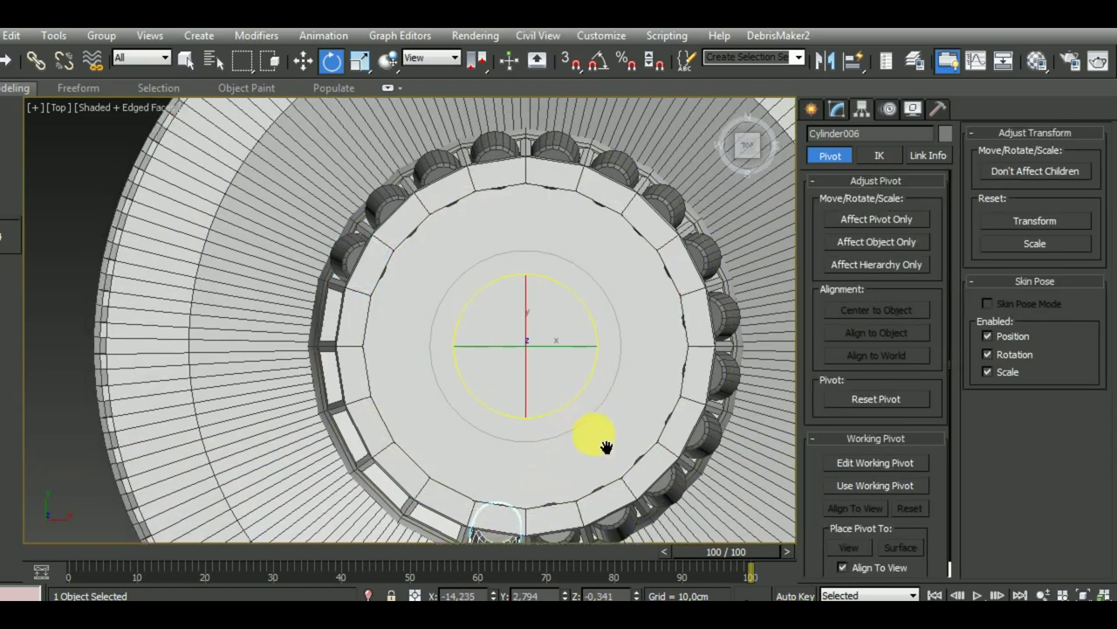
scroll(606, 447, down, 1)
scroll(603, 444, down, 1)
click(428, 356)
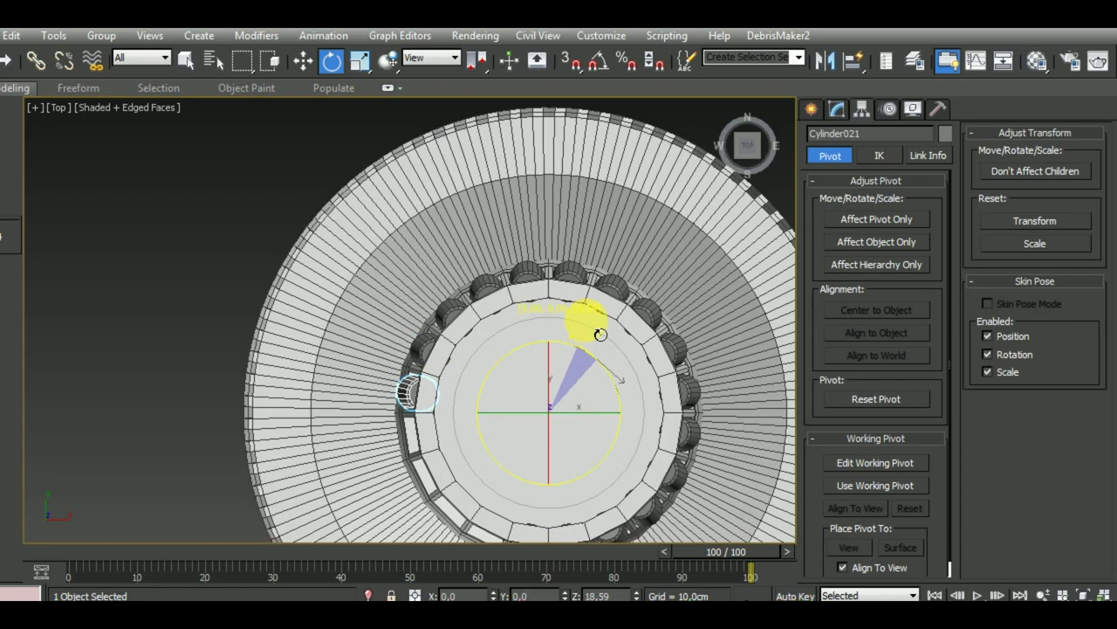
Instance-clone rollers from it into the next gaps of the ring.
shift+drag(538, 400, 538, 397)
click(539, 397)
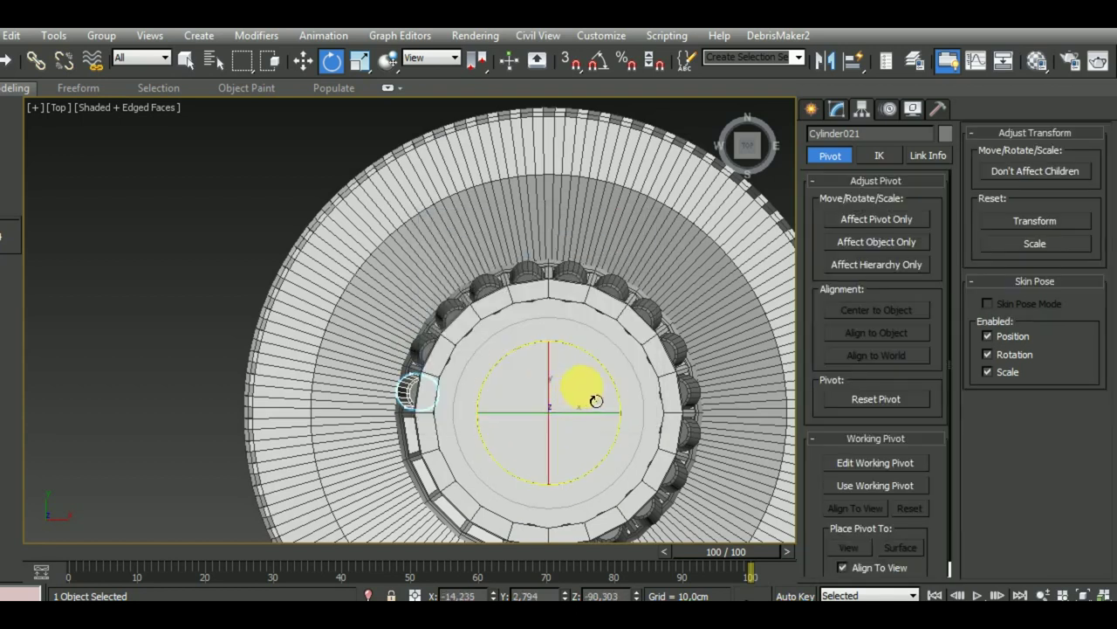
shift+drag(621, 398, 613, 368)
click(539, 404)
scroll(549, 399, up, 4)
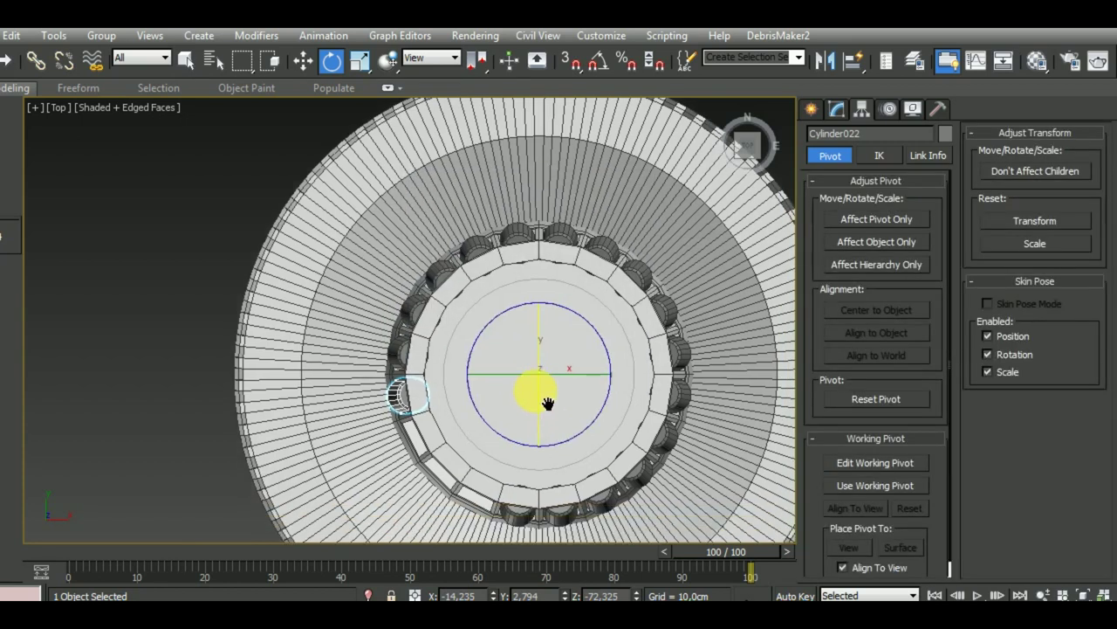
shift+drag(579, 404, 607, 388)
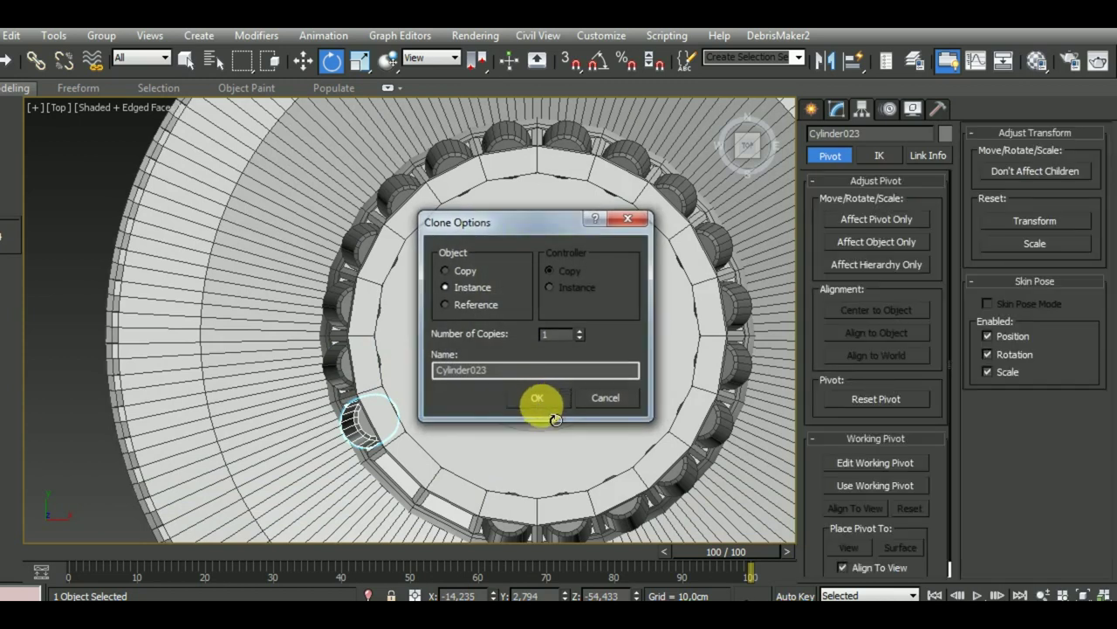
click(536, 398)
Fill the last gaps with roller instances through Cylinder025, then box-select all rollers.
mouse_move(577, 410)
shift+mouse_down()
mouse_move(576, 390)
mouse_move(613, 394)
shift+mouse_up()
click(541, 398)
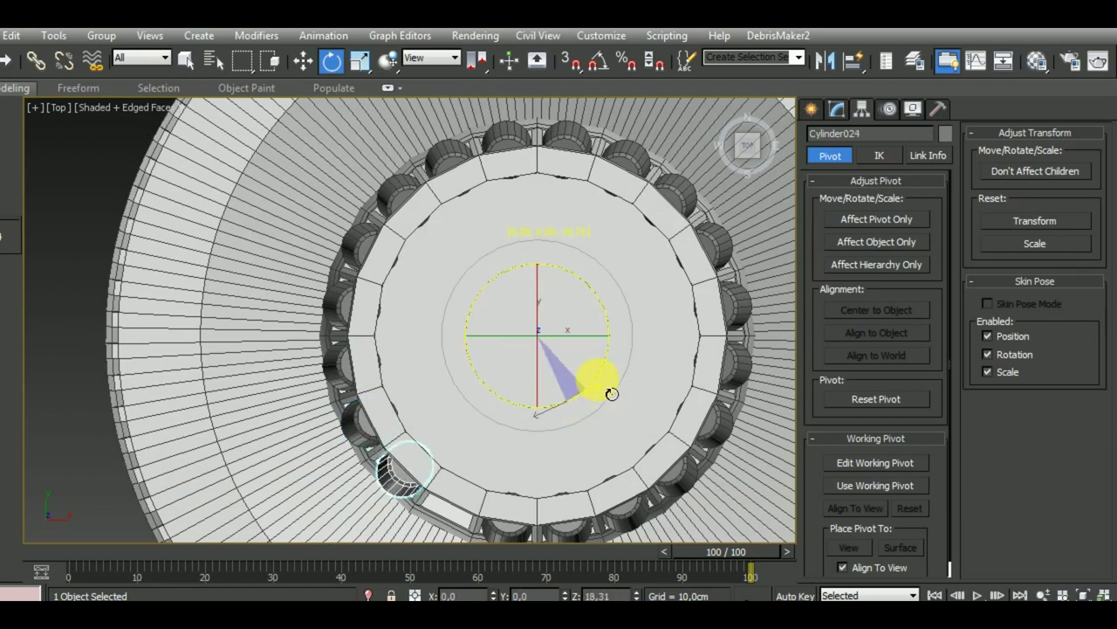
click(543, 401)
shift+drag(569, 414, 597, 397)
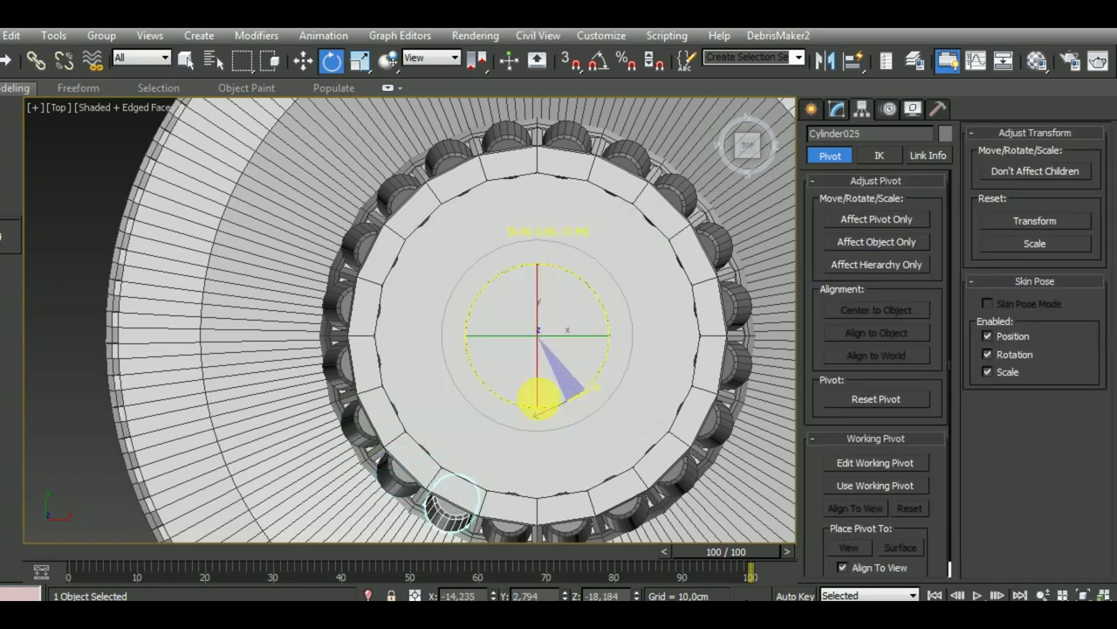
click(539, 402)
scroll(579, 424, down, 3)
scroll(571, 404, down, 4)
scroll(572, 404, down, 3)
drag(648, 509, 432, 259)
Close the Material Editor, switch to Perspective, and turn off Edged Faces.
key(m)
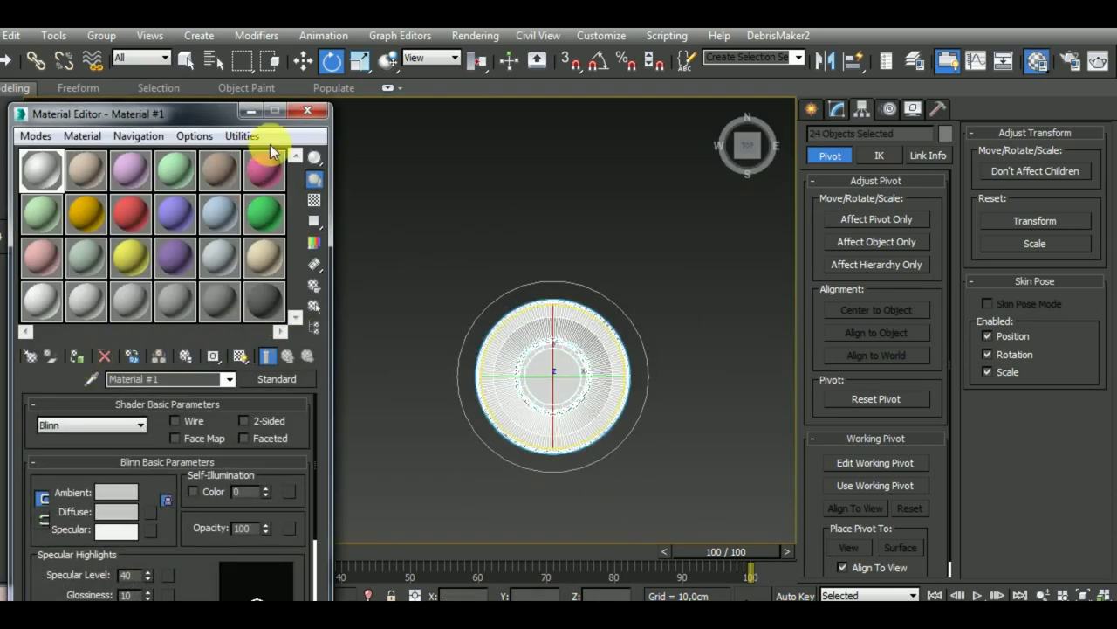
click(308, 111)
mouse_move(665, 449)
alt+middle_down()
mouse_move(703, 336)
mouse_move(648, 362)
mouse_move(631, 392)
alt+middle_up()
key(p)
click(698, 445)
scroll(567, 406, up, 5)
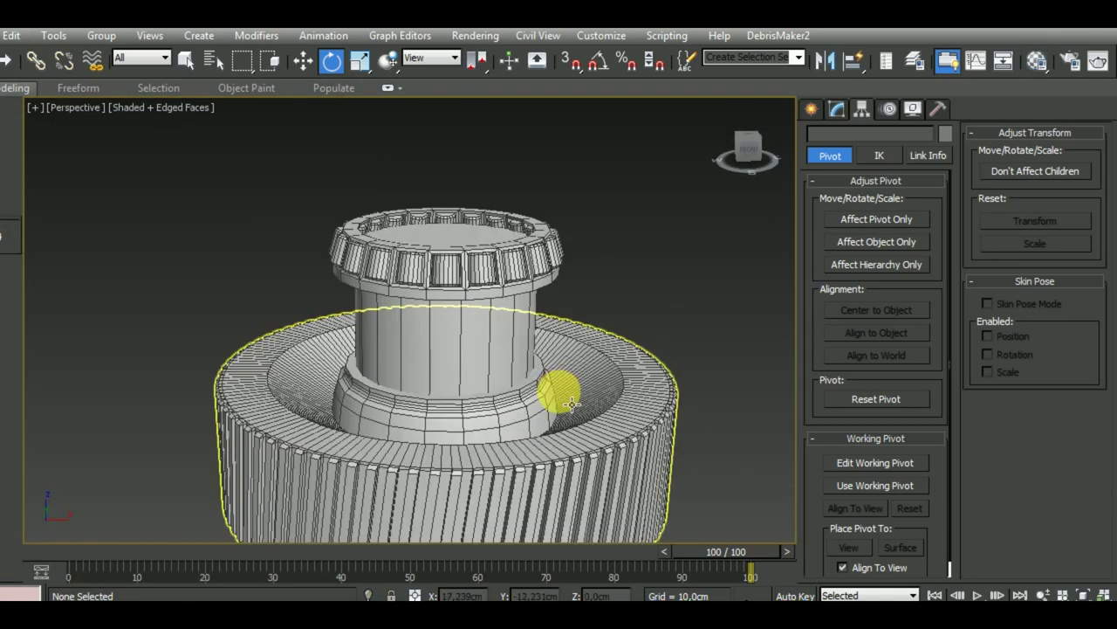
key(F4)
scroll(646, 393, down, 5)
Switch to the Front view and select the ring sitting on the shaft.
mouse_move(637, 377)
alt+middle_down()
mouse_move(648, 424)
mouse_move(571, 441)
mouse_move(648, 420)
alt+middle_up()
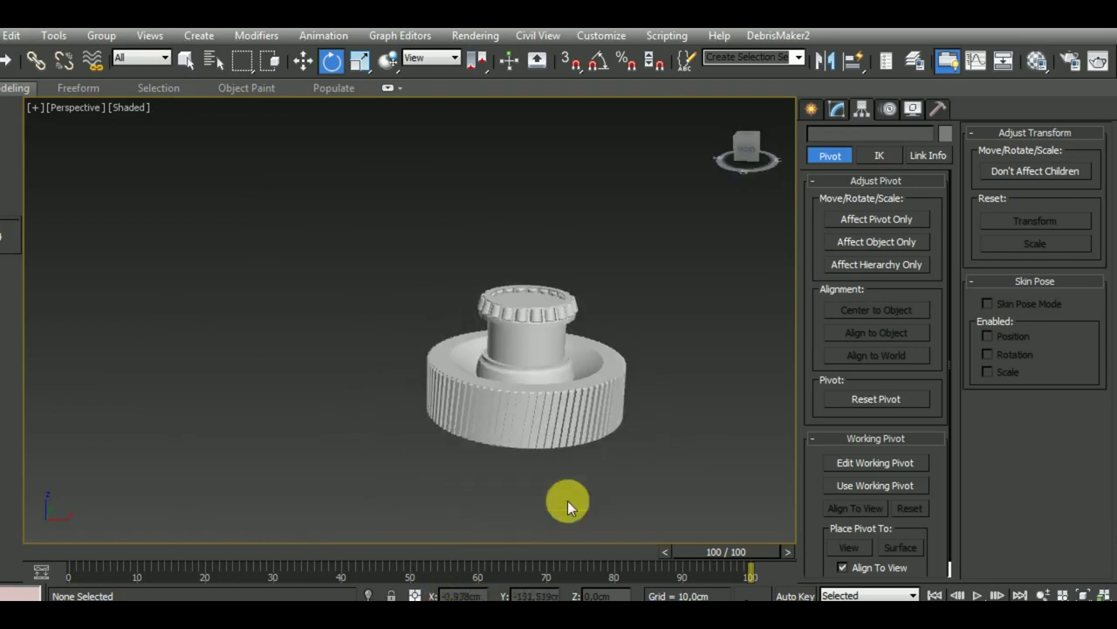
scroll(457, 328, up, 4)
scroll(472, 351, down, 4)
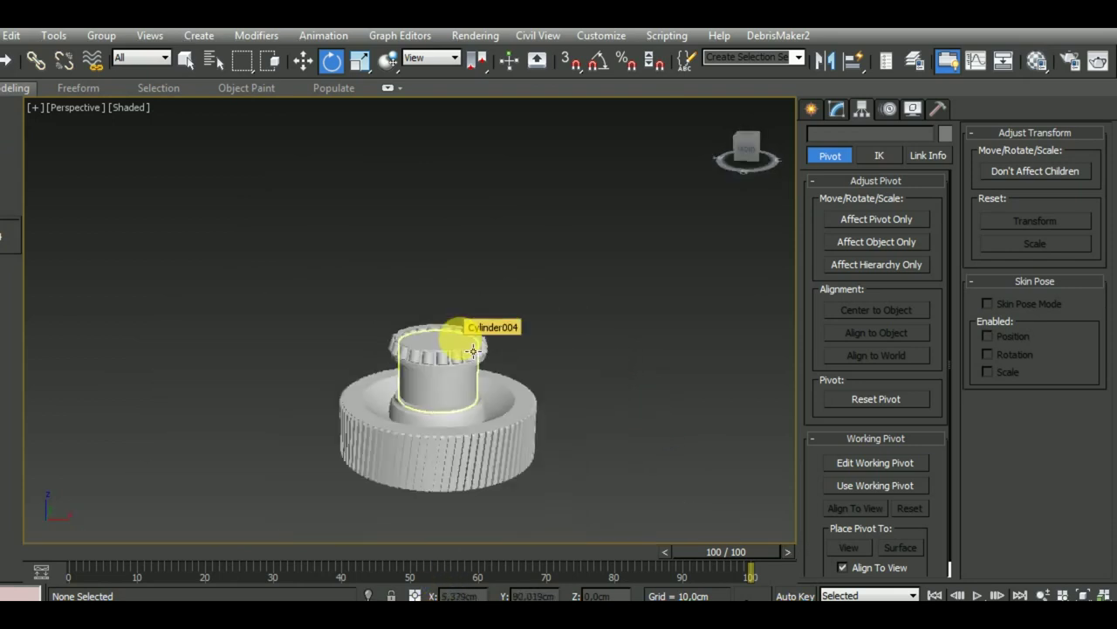
key(f)
scroll(633, 324, down, 1)
scroll(473, 297, up, 3)
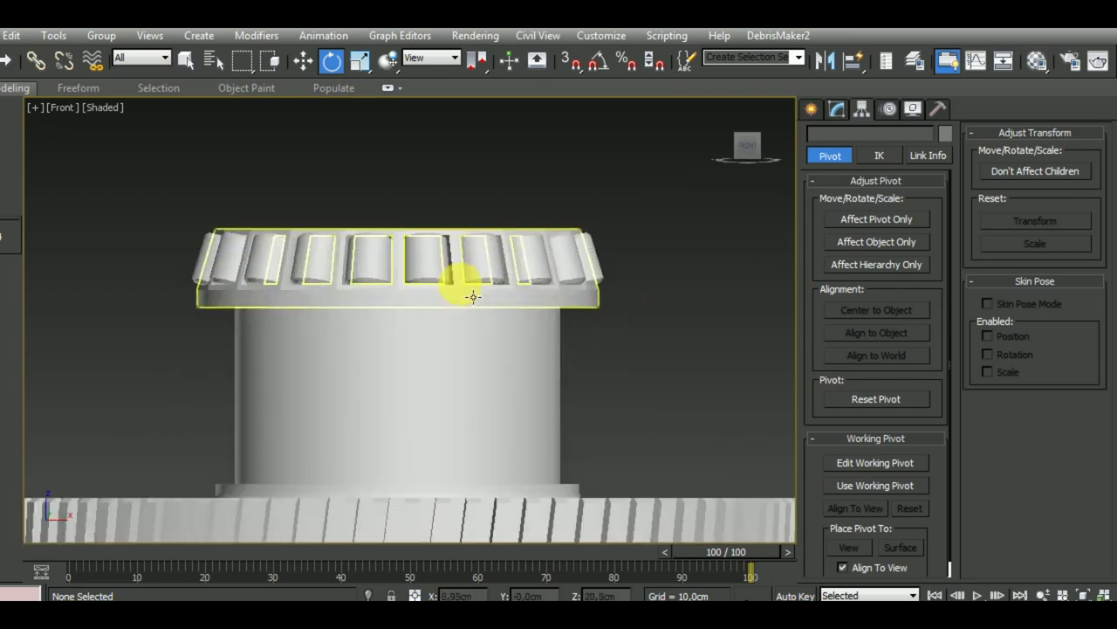
click(472, 296)
scroll(440, 288, down, 2)
Add an Edit Poly modifier to the ring and rollers, excluding the shaft.
drag(260, 219, 566, 293)
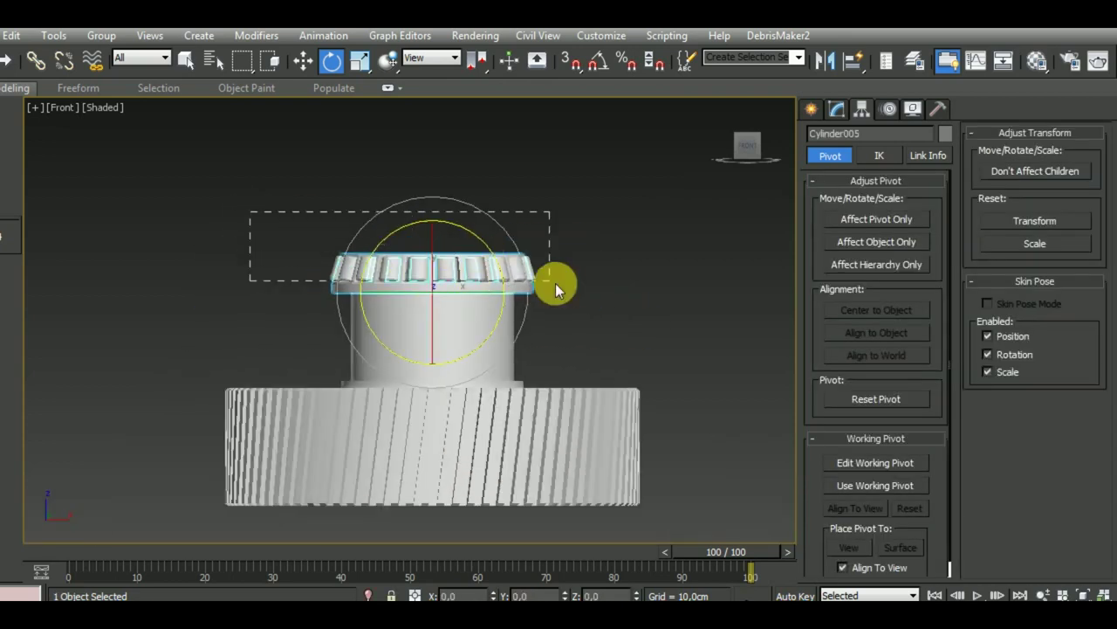
alt+click(382, 384)
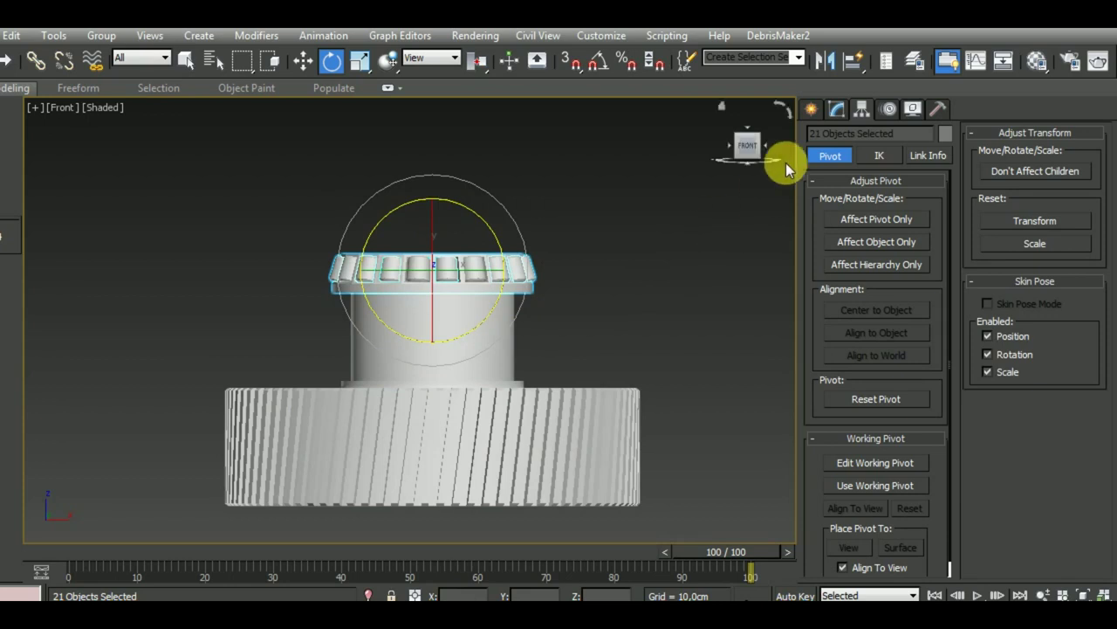
click(838, 112)
click(907, 202)
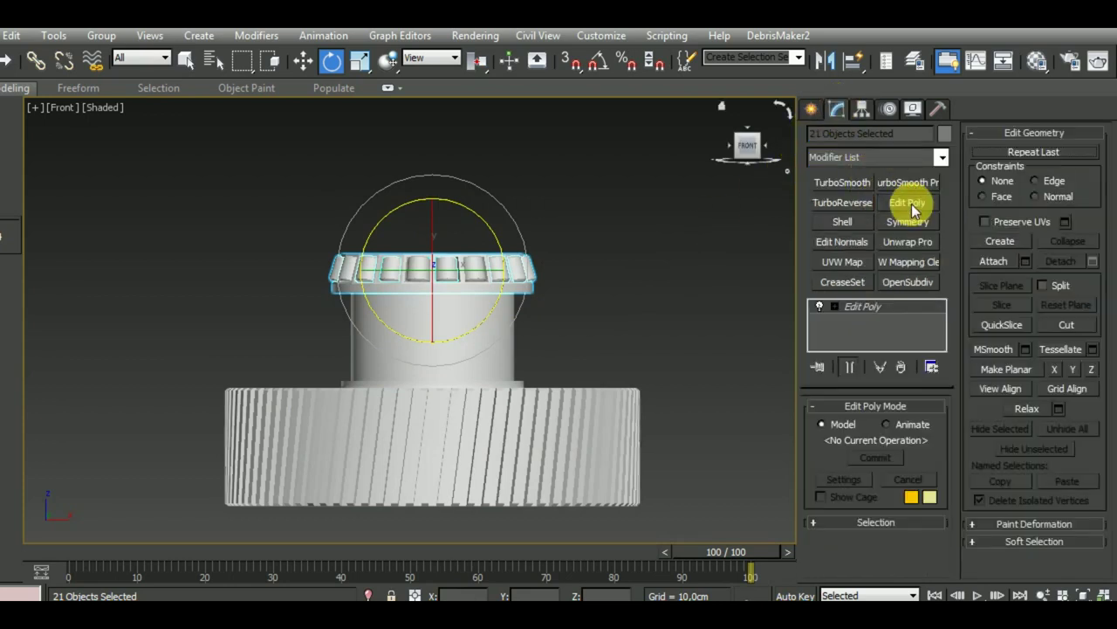
Raise the rollers' top vertices slightly in Vertex mode.
key(1)
drag(231, 186, 511, 260)
drag(612, 267, 613, 267)
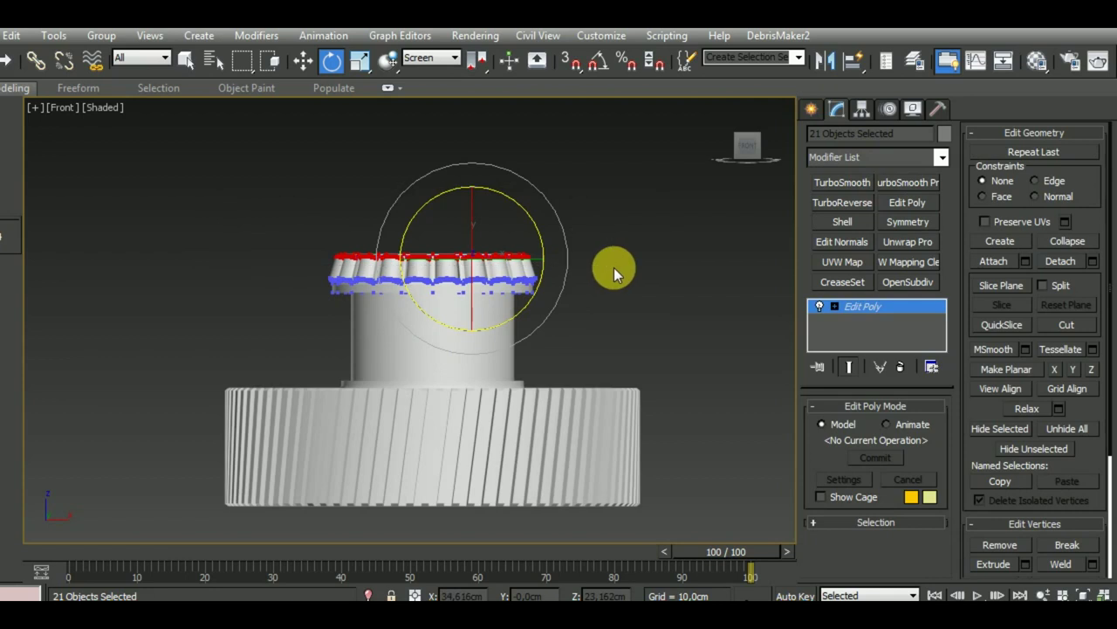
key(w)
scroll(379, 232, up, 3)
scroll(419, 235, up, 2)
drag(530, 258, 530, 238)
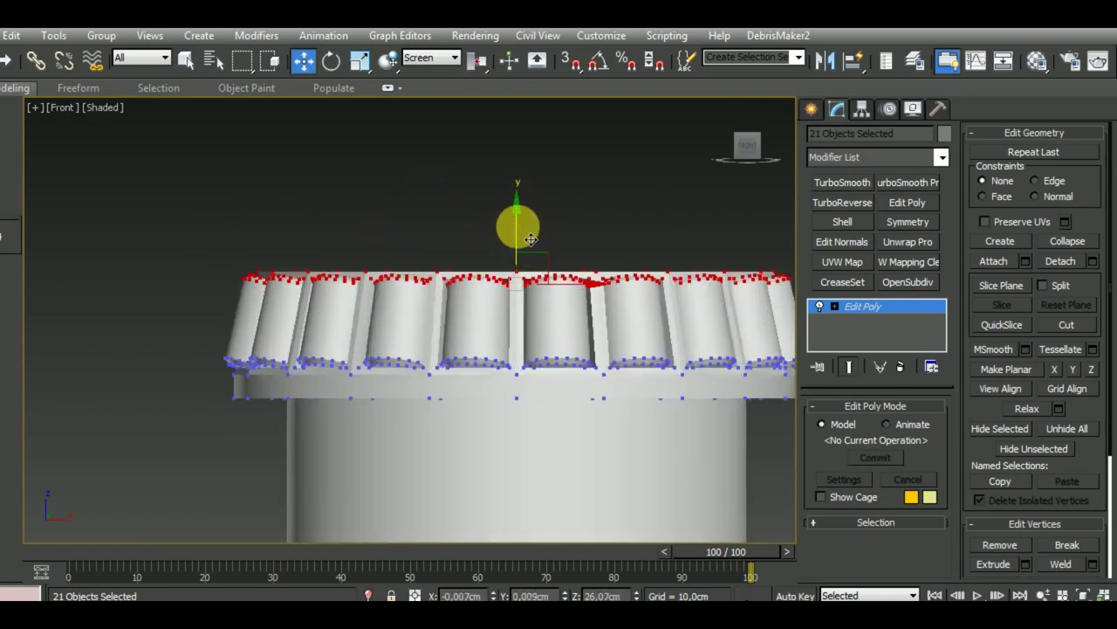
scroll(518, 223, down, 4)
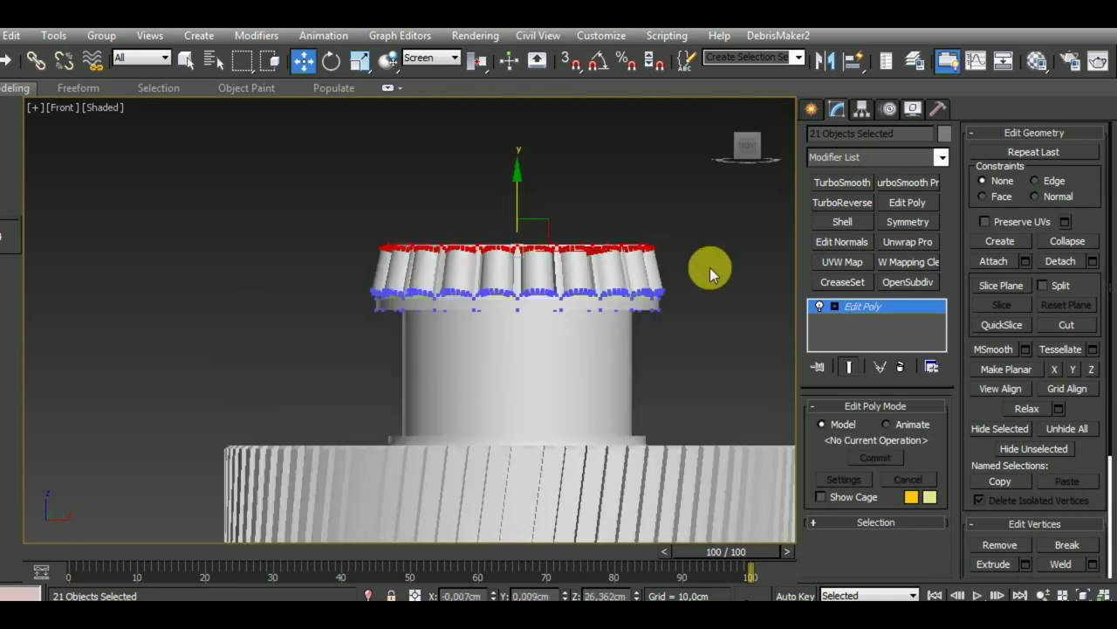
Return to object level, orbit to a three-quarter view, and select the shaft cylinder.
click(825, 306)
mouse_move(746, 343)
middle_down()
mouse_move(603, 338)
mouse_move(672, 406)
mouse_move(632, 386)
middle_up()
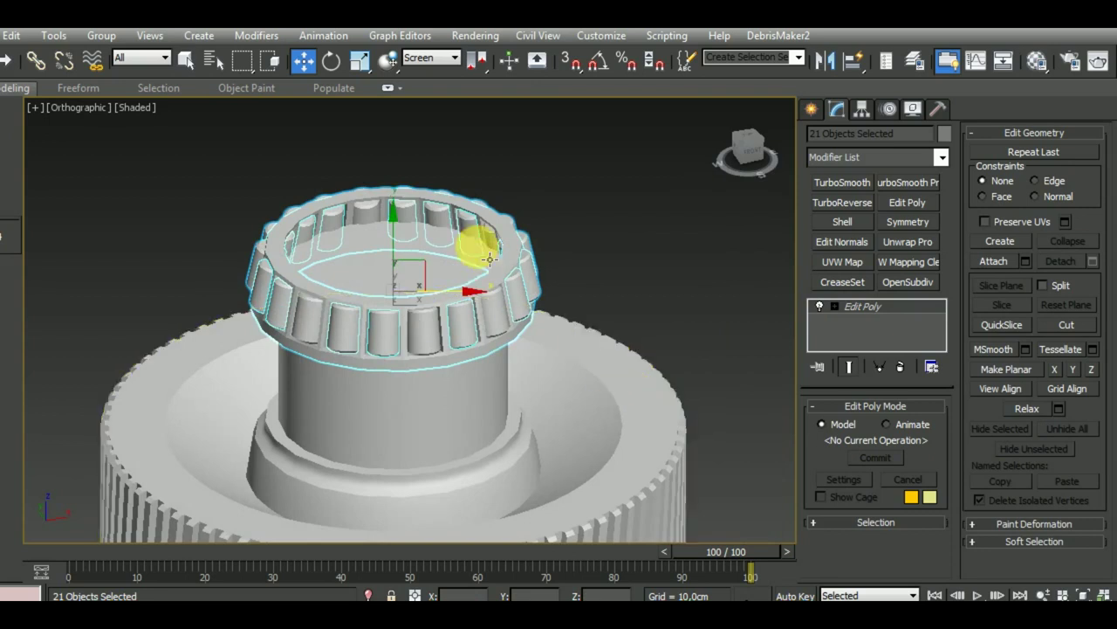
alt+middle_drag(474, 242, 449, 262)
click(454, 262)
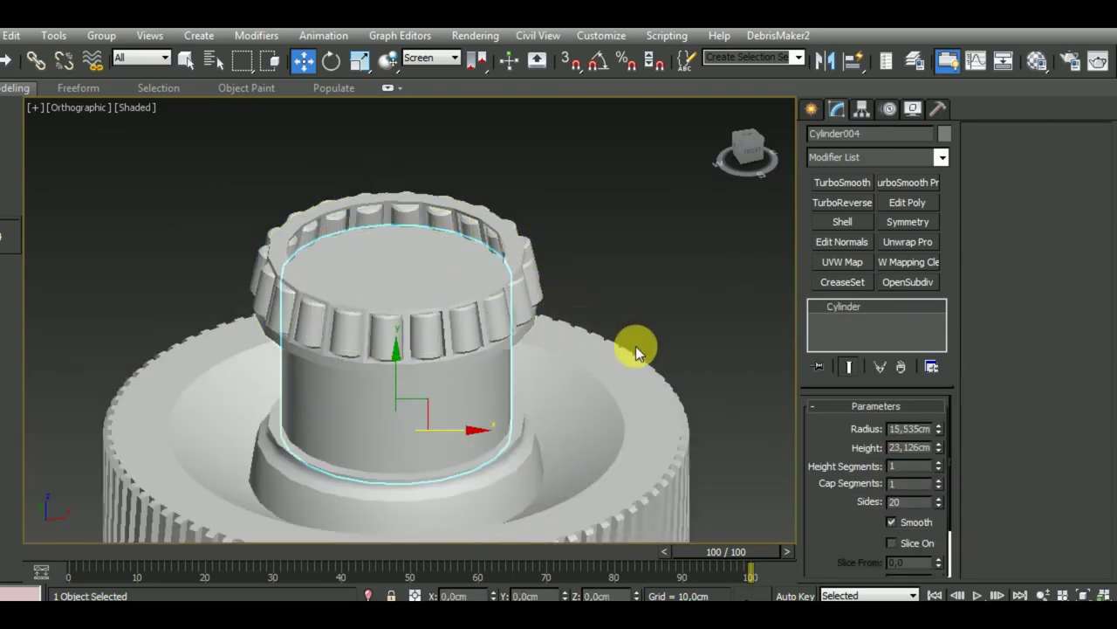
Test an upward copy of the shaft cylinder with a smaller radius, then delete it.
mouse_move(412, 387)
alt+middle_down()
mouse_move(422, 351)
mouse_move(397, 389)
alt+middle_up()
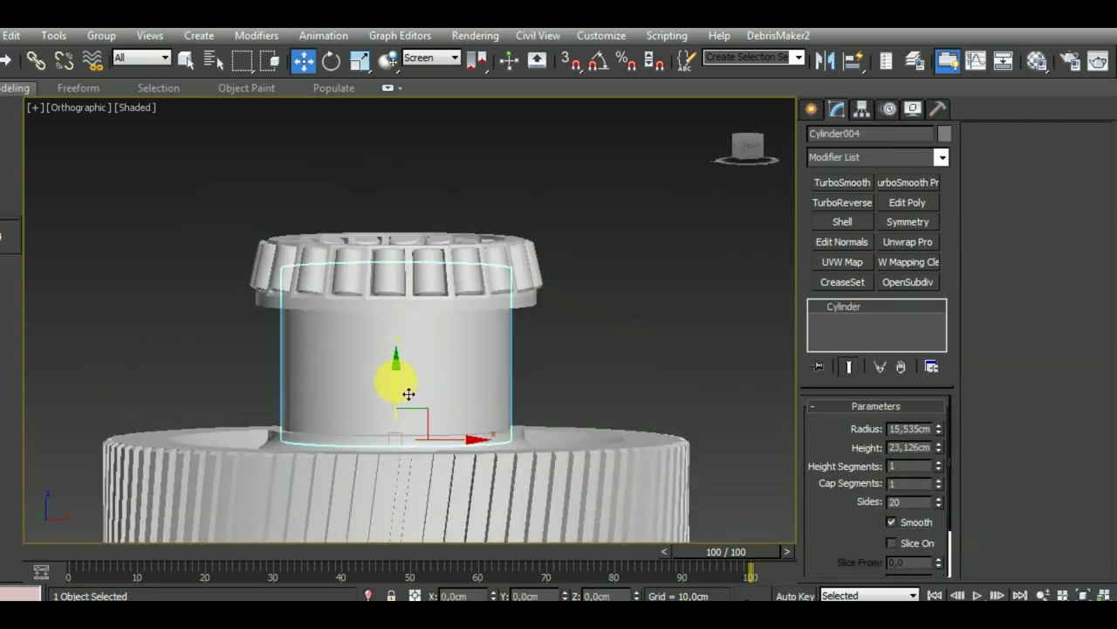
drag(409, 391, 408, 390)
double_click(917, 427)
mouse_move(689, 384)
alt+middle_down()
mouse_move(669, 372)
mouse_move(611, 374)
mouse_move(654, 349)
mouse_move(457, 359)
alt+middle_up()
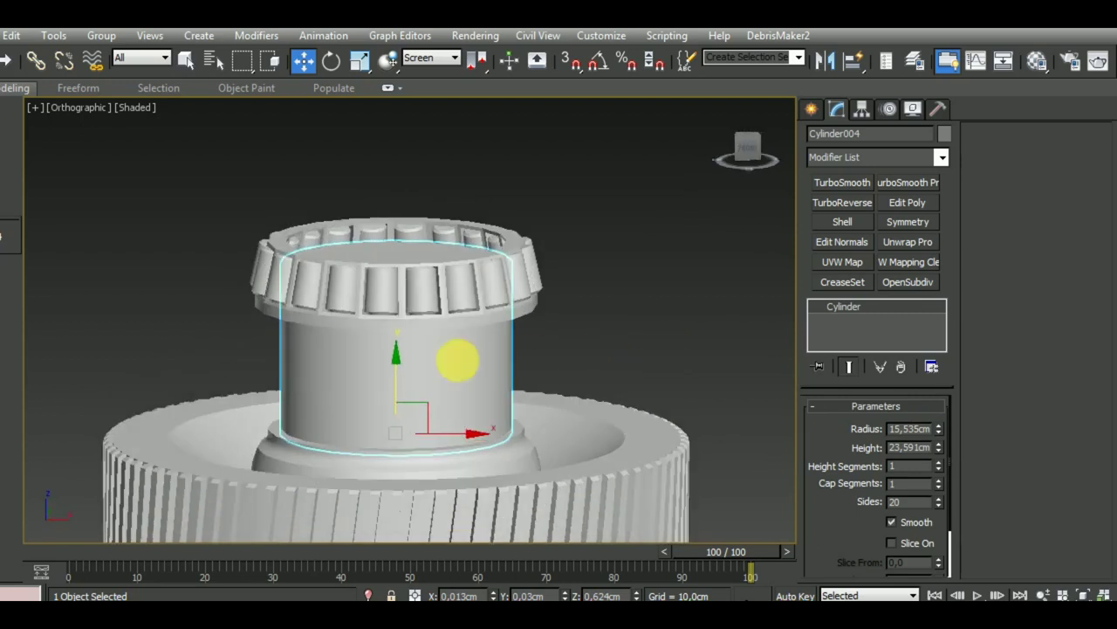
shift+drag(414, 388, 437, 220)
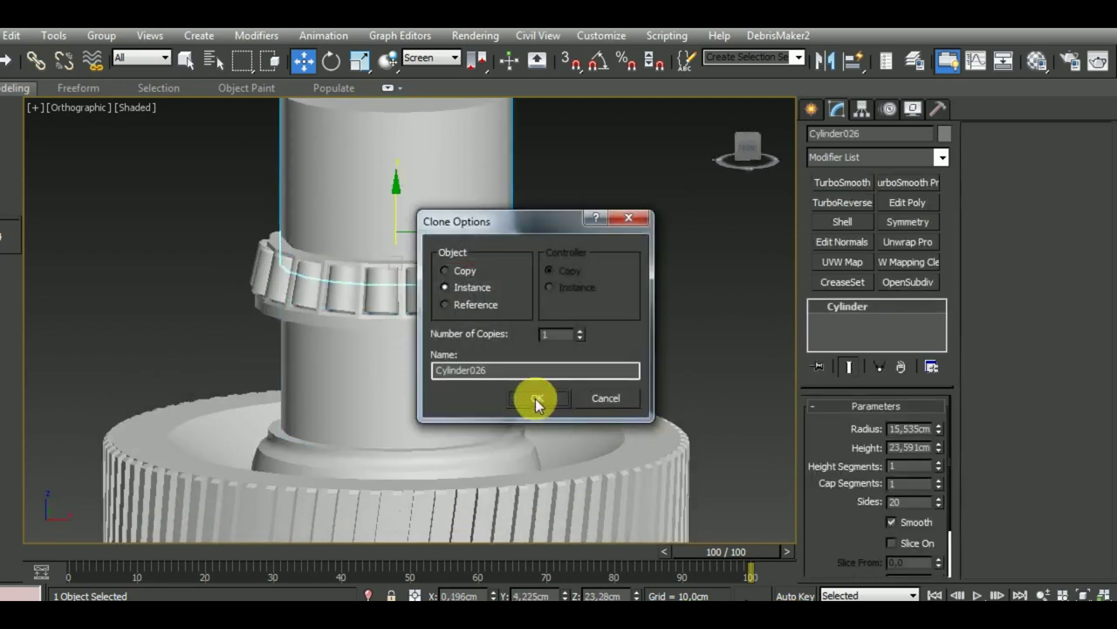
click(536, 399)
drag(938, 429, 958, 457)
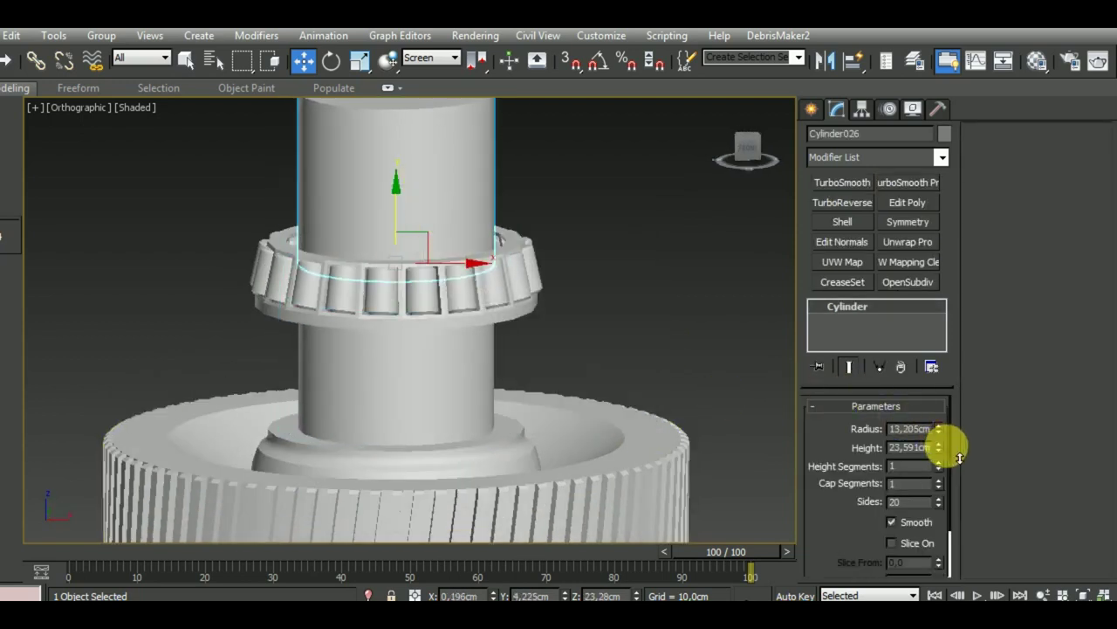
right_click(959, 457)
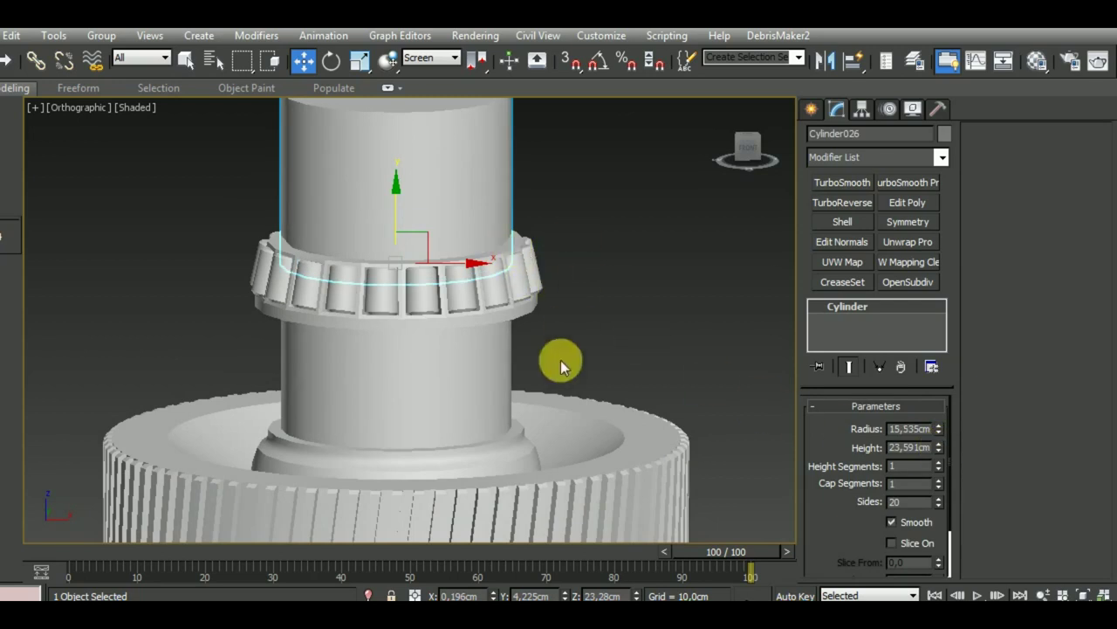
key(Delete)
Clone the shaft cylinder upward as a Copy: radius 10.408cm, height 14.154cm, Y zeroed.
click(437, 376)
shift+drag(412, 392, 412, 249)
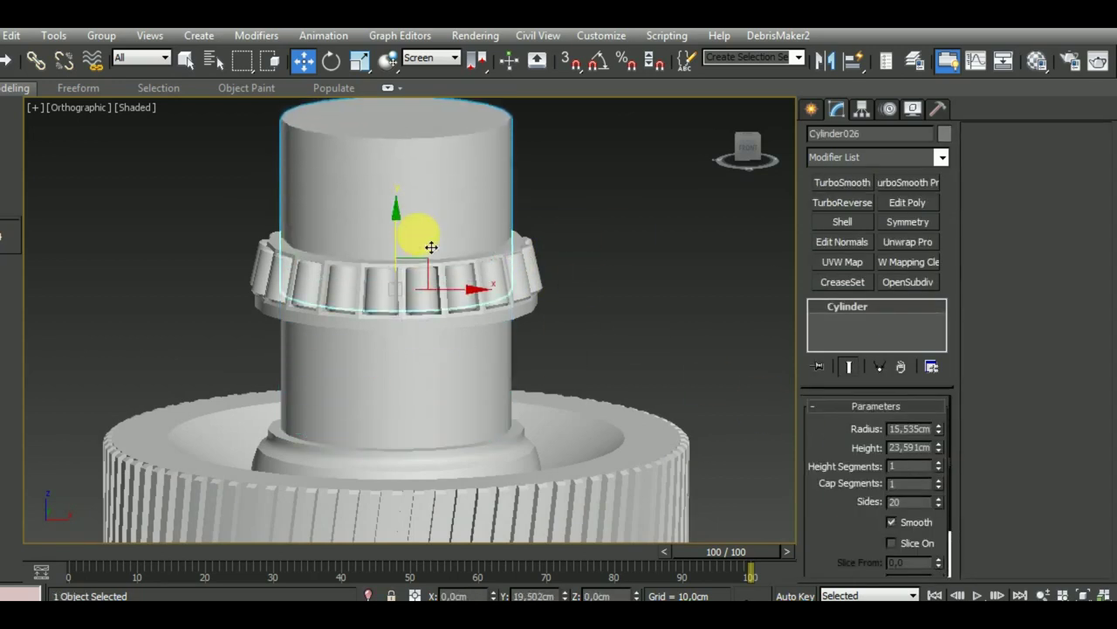
click(447, 270)
click(553, 407)
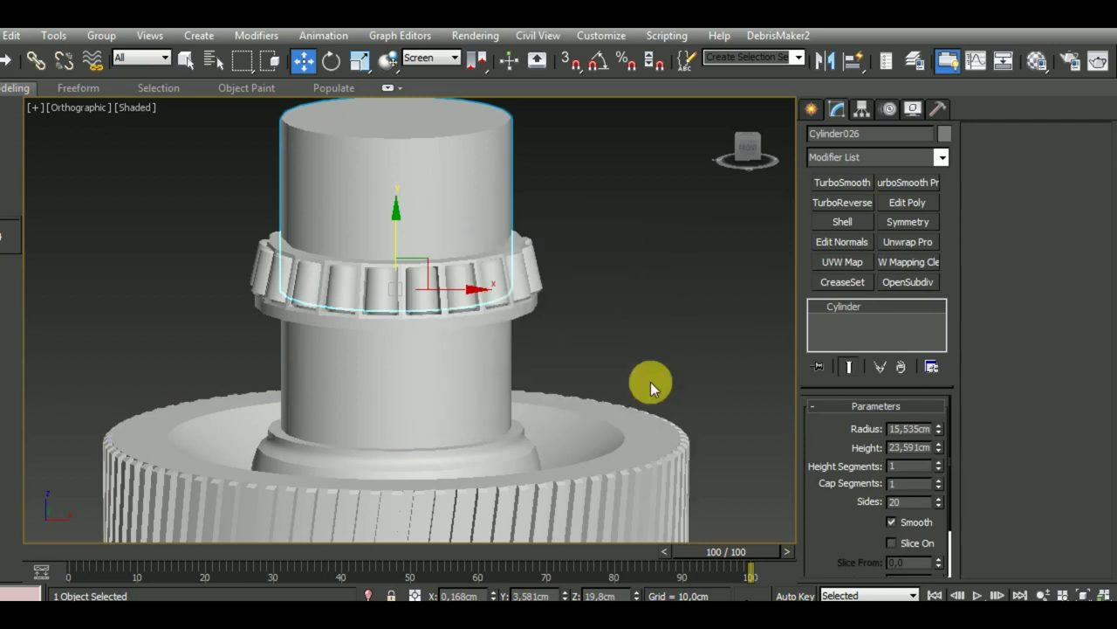
mouse_move(939, 429)
mouse_down()
mouse_move(963, 473)
mouse_move(941, 489)
mouse_up()
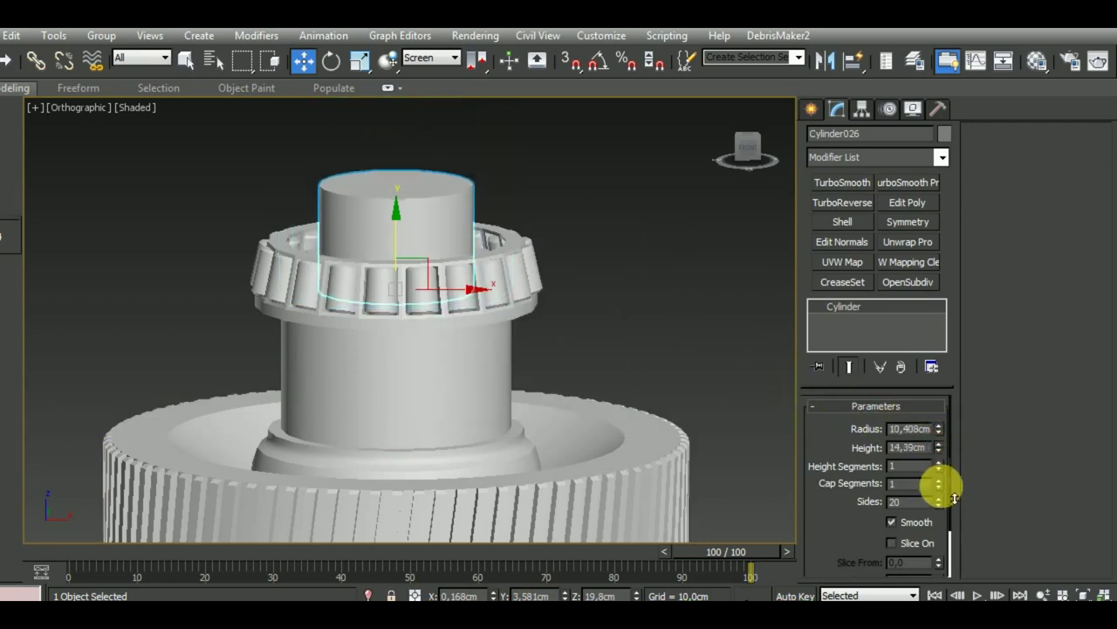
mouse_move(554, 270)
alt+middle_down()
mouse_move(581, 367)
mouse_move(559, 410)
alt+middle_up()
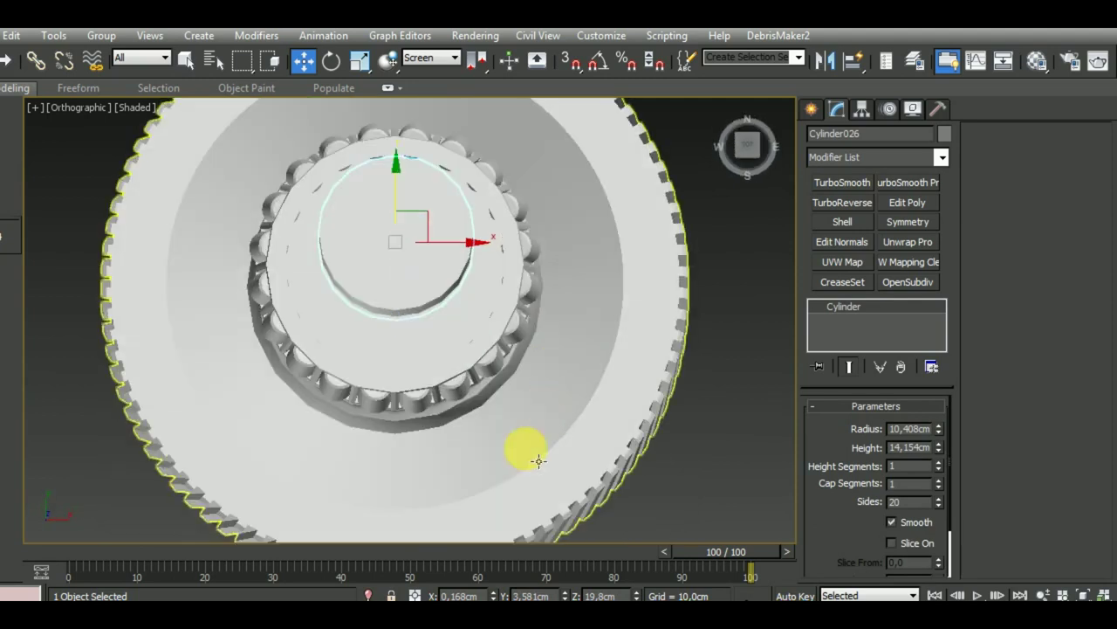
click(424, 58)
click(419, 71)
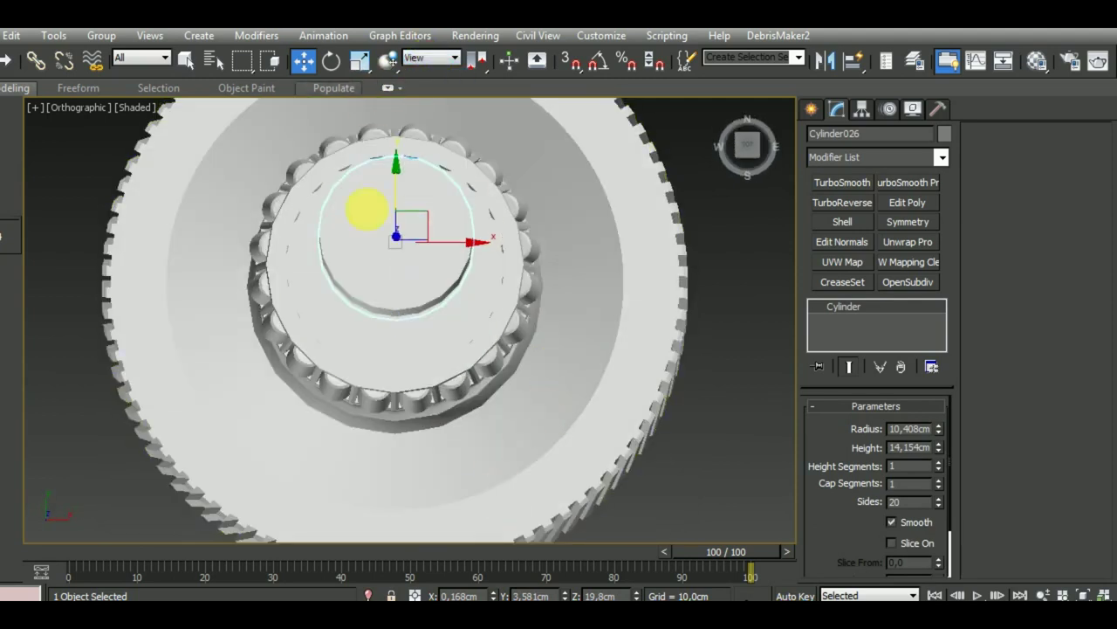
right_click(565, 595)
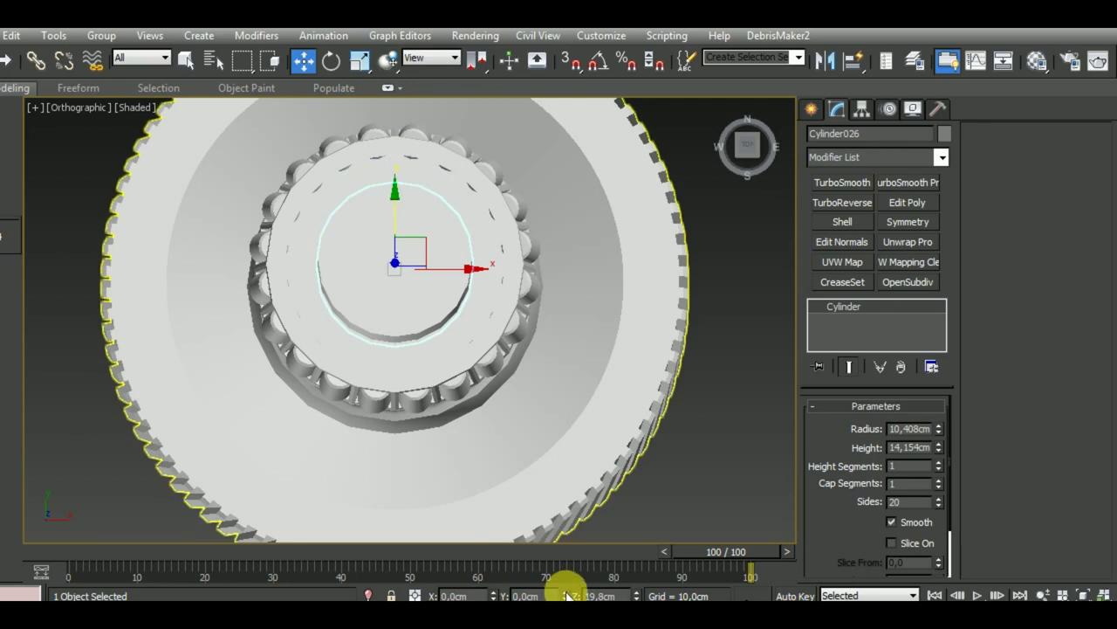
Set the copy to 11,137cm radius and 12,739cm height, raised to Z 22.605cm.
mouse_move(646, 523)
alt+middle_down()
mouse_move(706, 480)
mouse_move(677, 468)
mouse_move(727, 388)
alt+middle_up()
key(F4)
scroll(665, 475, down, 2)
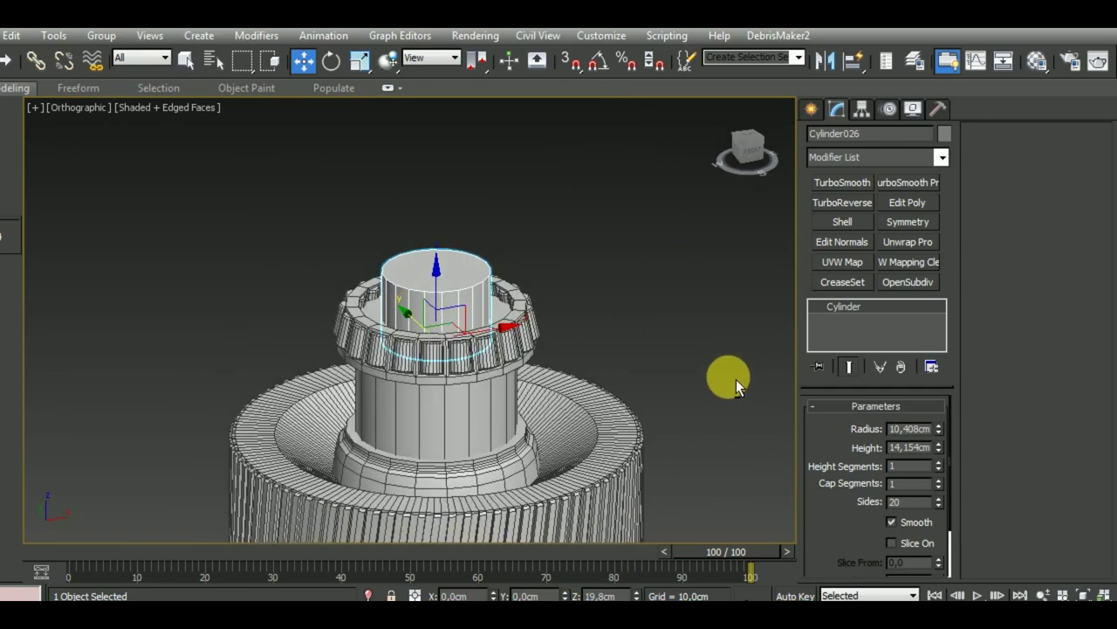
scroll(449, 341, up, 5)
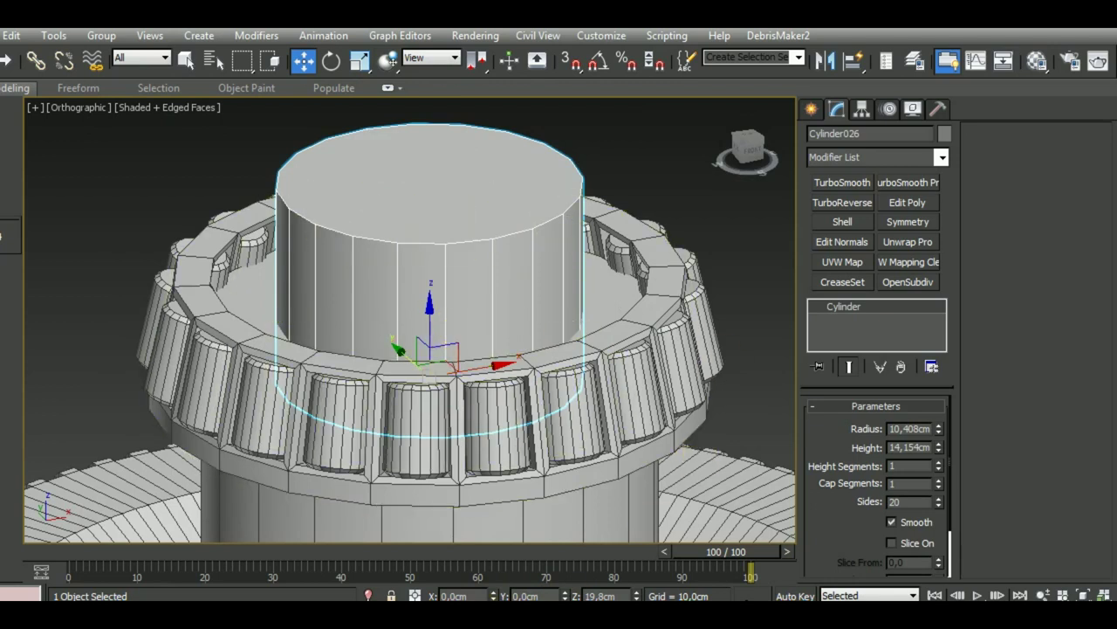
drag(940, 426, 941, 421)
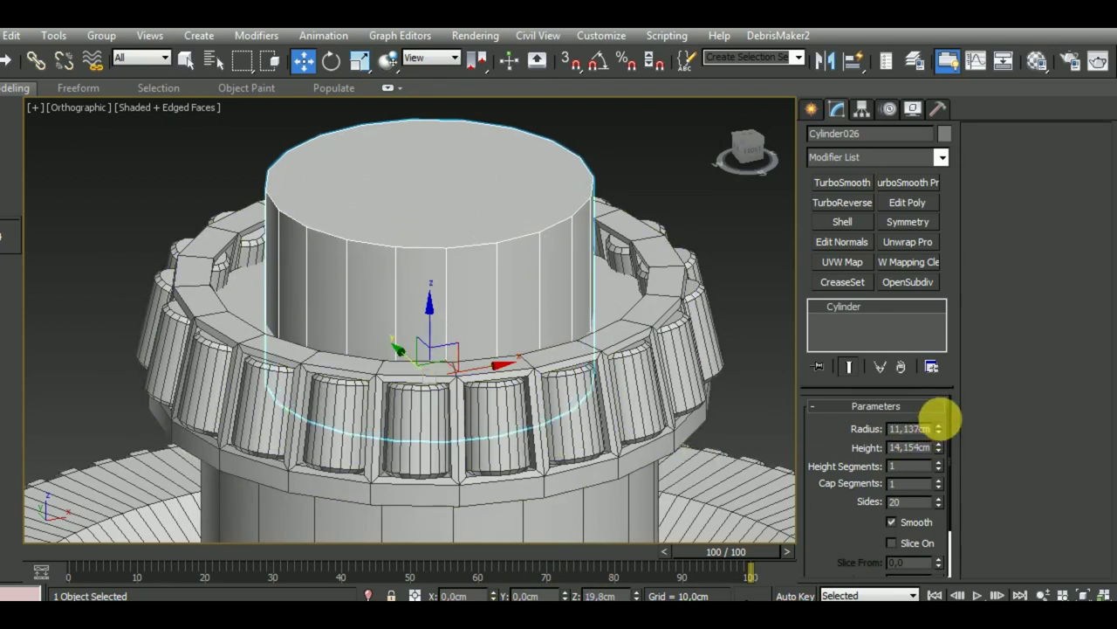
mouse_move(678, 361)
alt+middle_down()
mouse_move(690, 478)
mouse_move(699, 462)
alt+middle_up()
drag(939, 443, 939, 454)
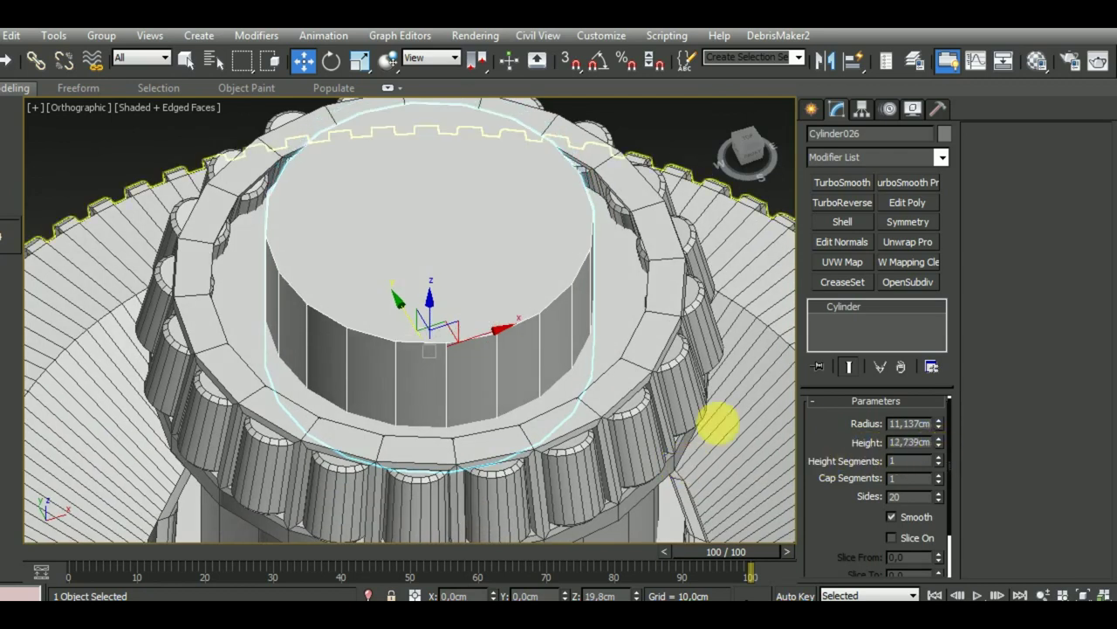
drag(444, 326, 436, 295)
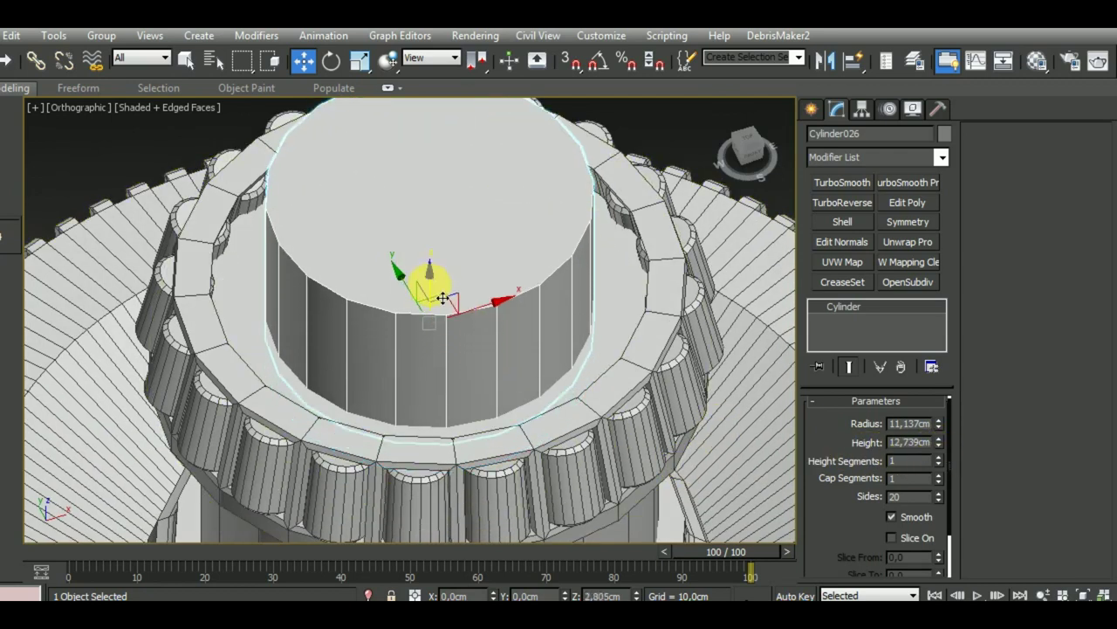
key(shift+z)
alt+middle_drag(565, 294, 498, 294)
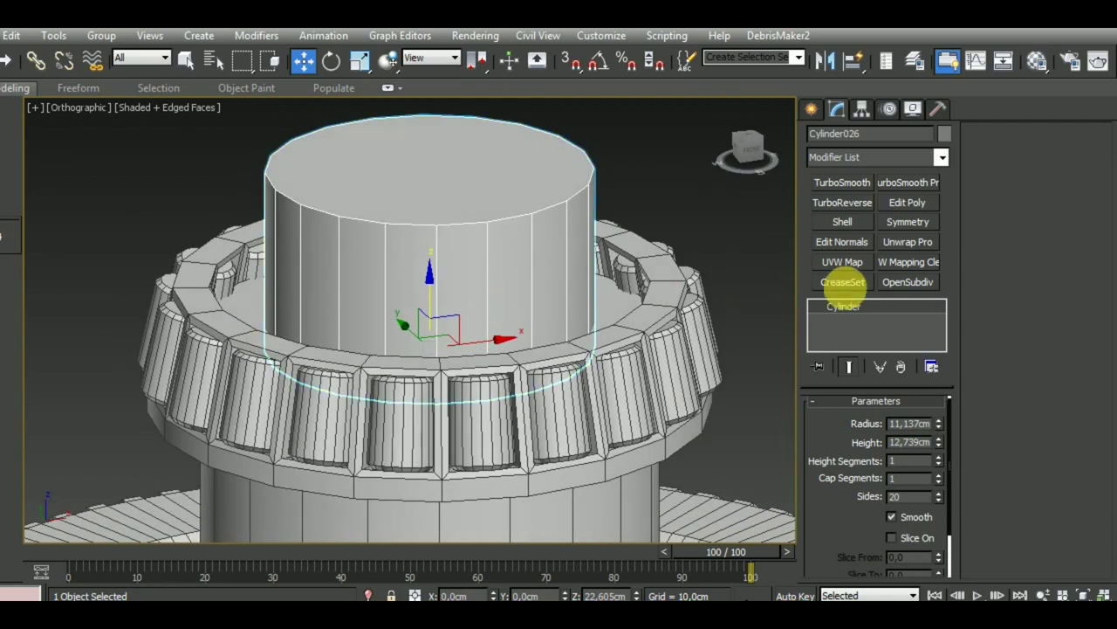
Convert the cylinder to an editable poly and select its top face.
right_click(882, 304)
click(943, 436)
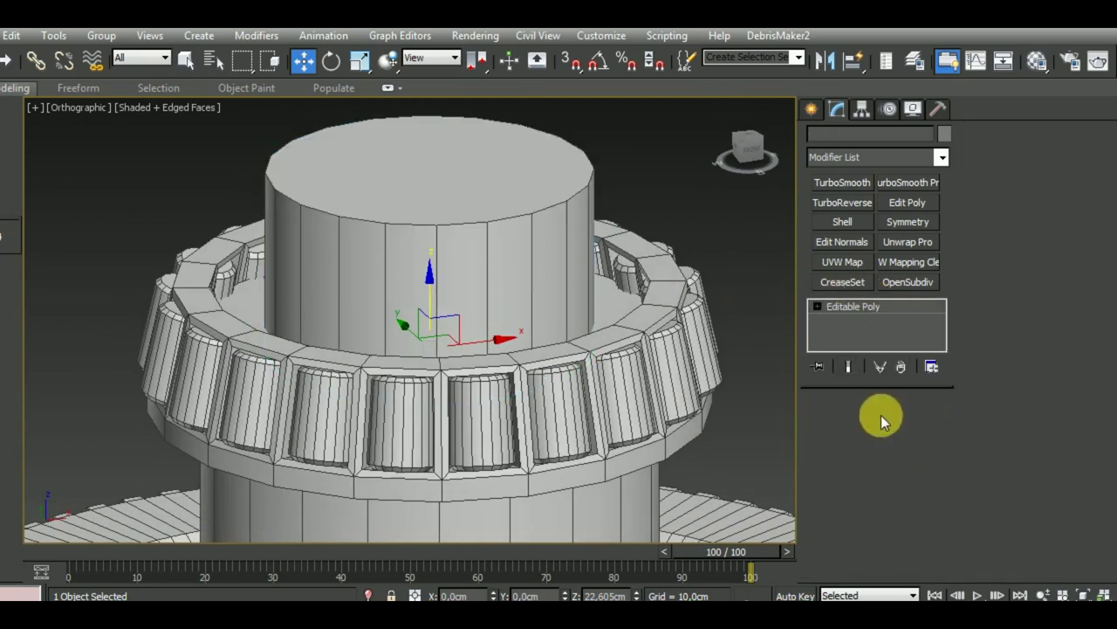
click(895, 425)
click(446, 193)
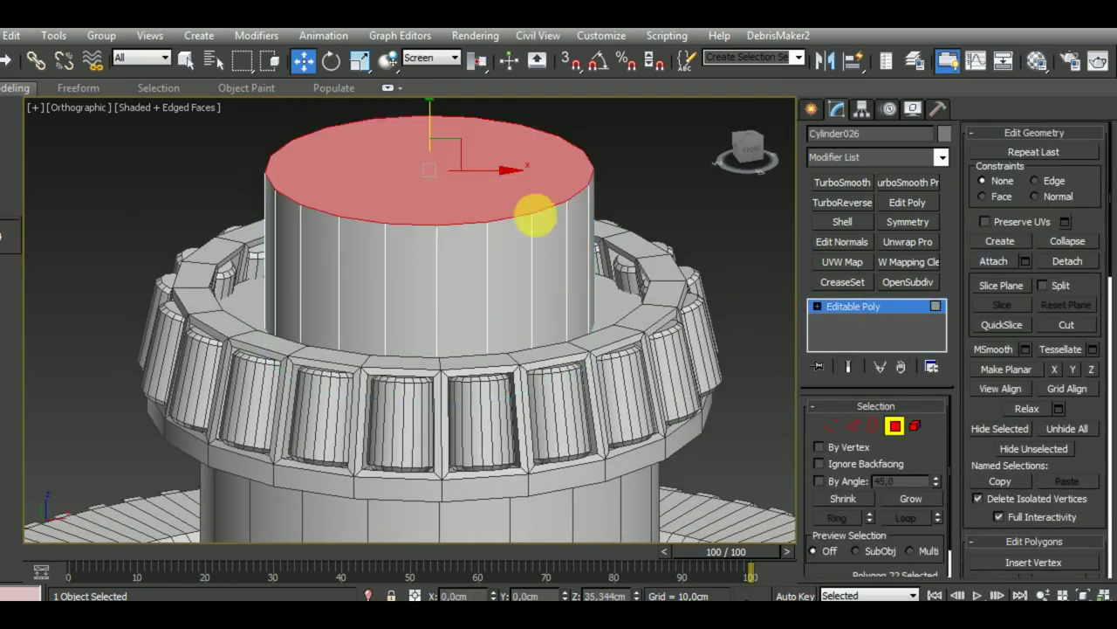
Inset the top face to form a narrower inner ring.
click(1067, 133)
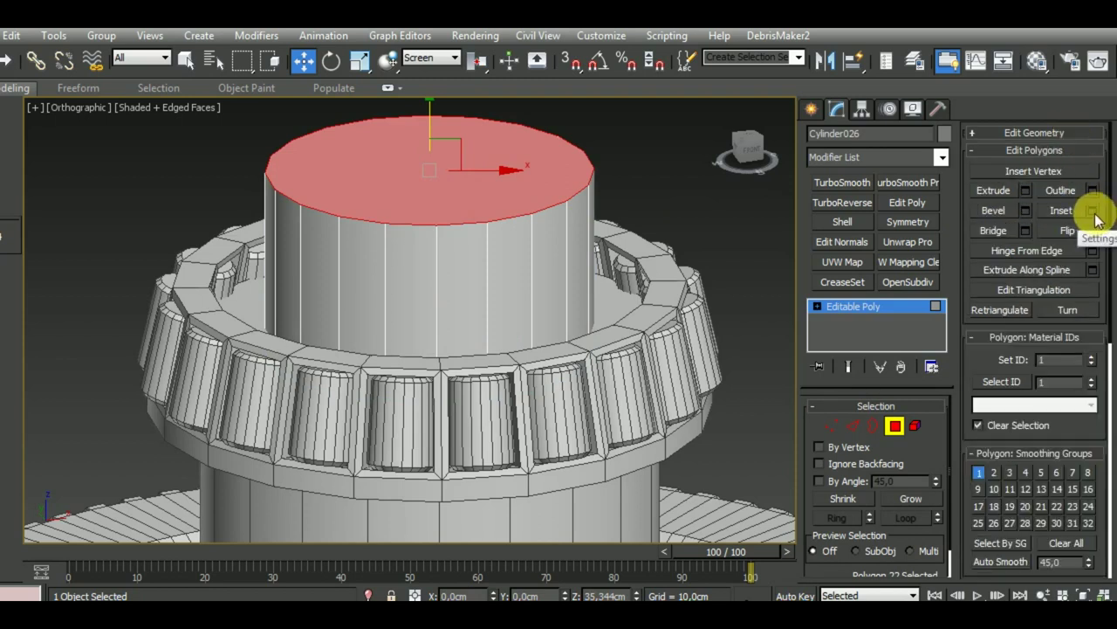
click(1093, 211)
drag(423, 358, 423, 349)
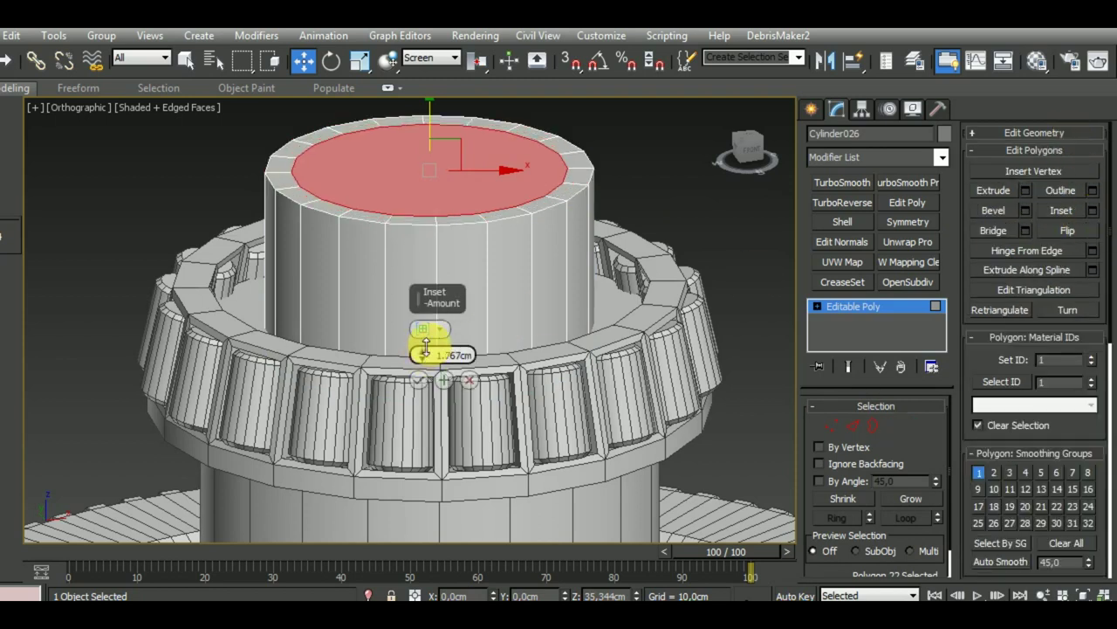
click(419, 380)
Bevel the inset face up 10cm with 0 outline to raise the upper tier.
middle_drag(438, 394, 444, 429)
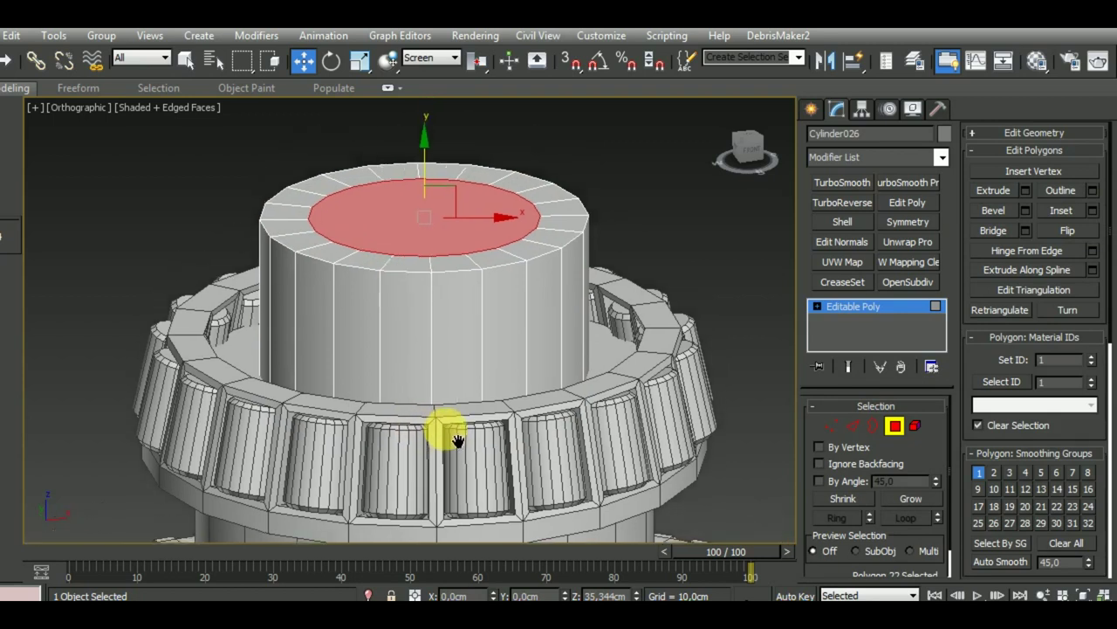
key(shift+ctrl+b)
drag(422, 379, 591, 324)
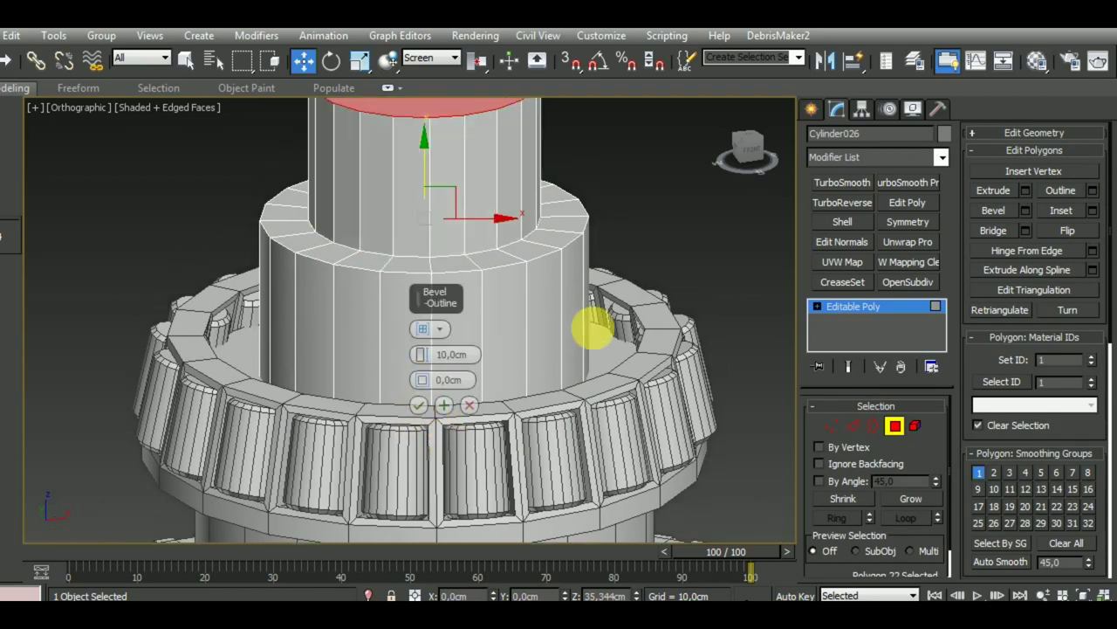
scroll(561, 387, down, 3)
scroll(548, 400, down, 2)
alt+middle_drag(548, 400, 568, 387)
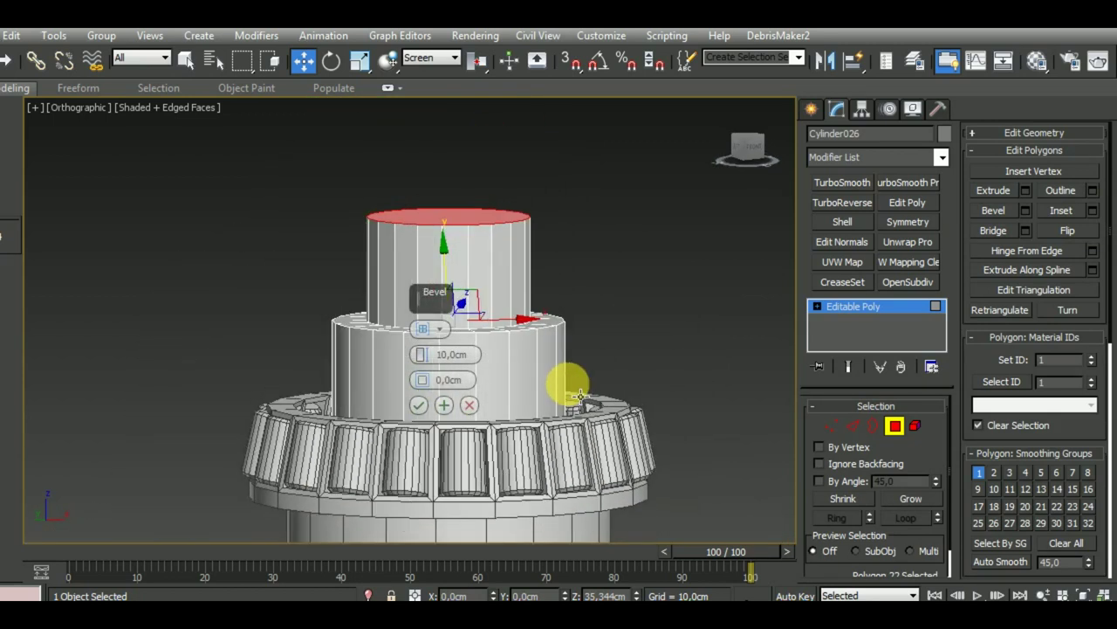
click(418, 404)
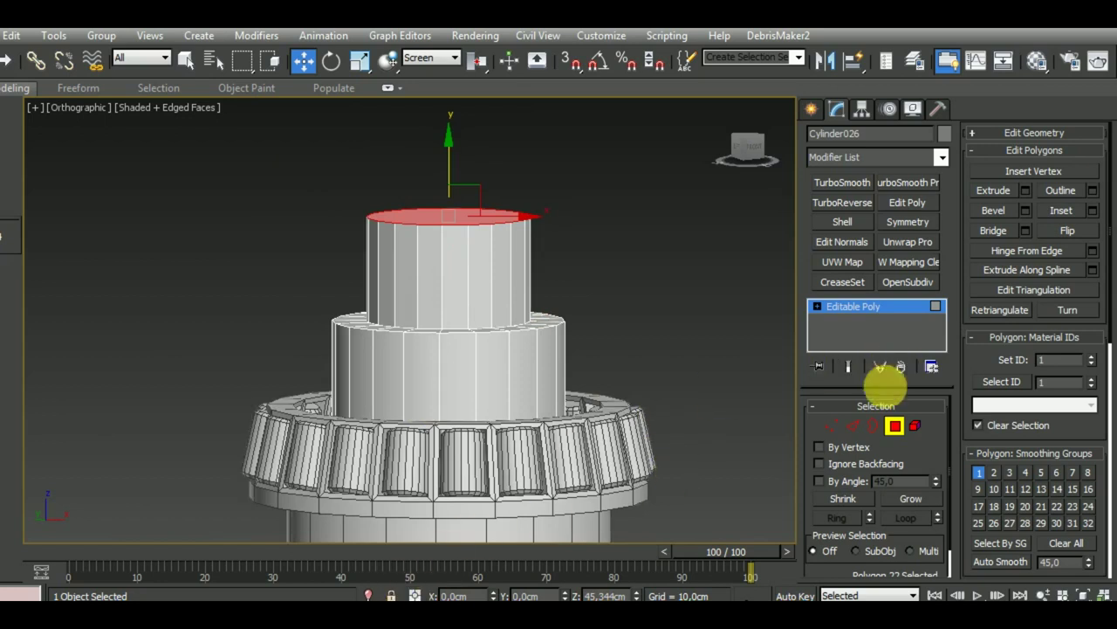
Lower the raised top face and the top and middle vertex rings slightly.
drag(461, 173, 462, 196)
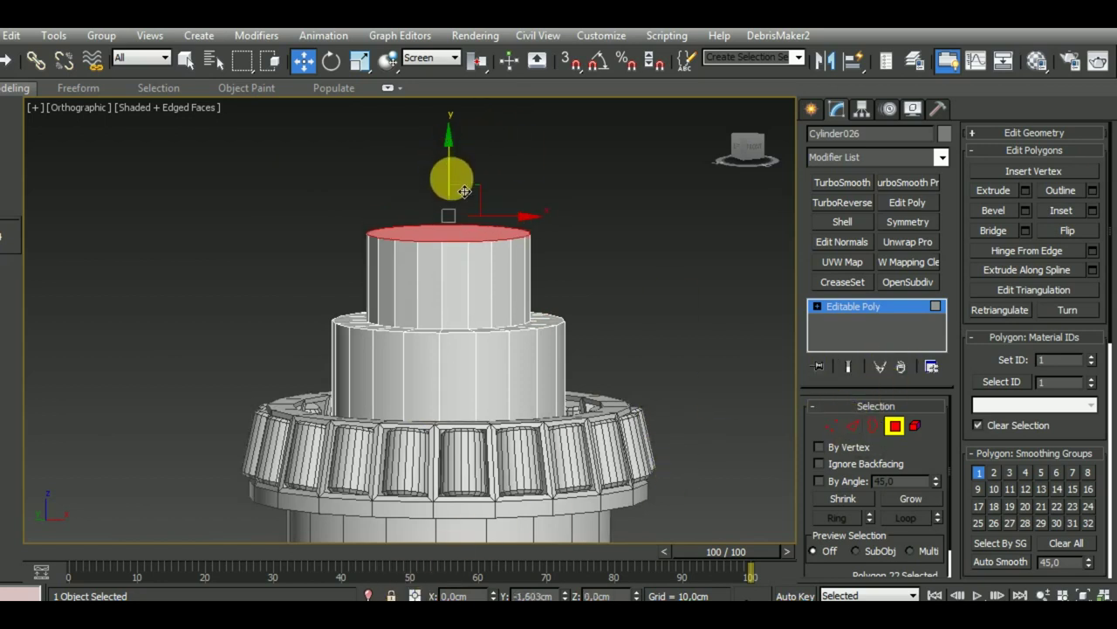
click(832, 424)
drag(274, 139, 606, 339)
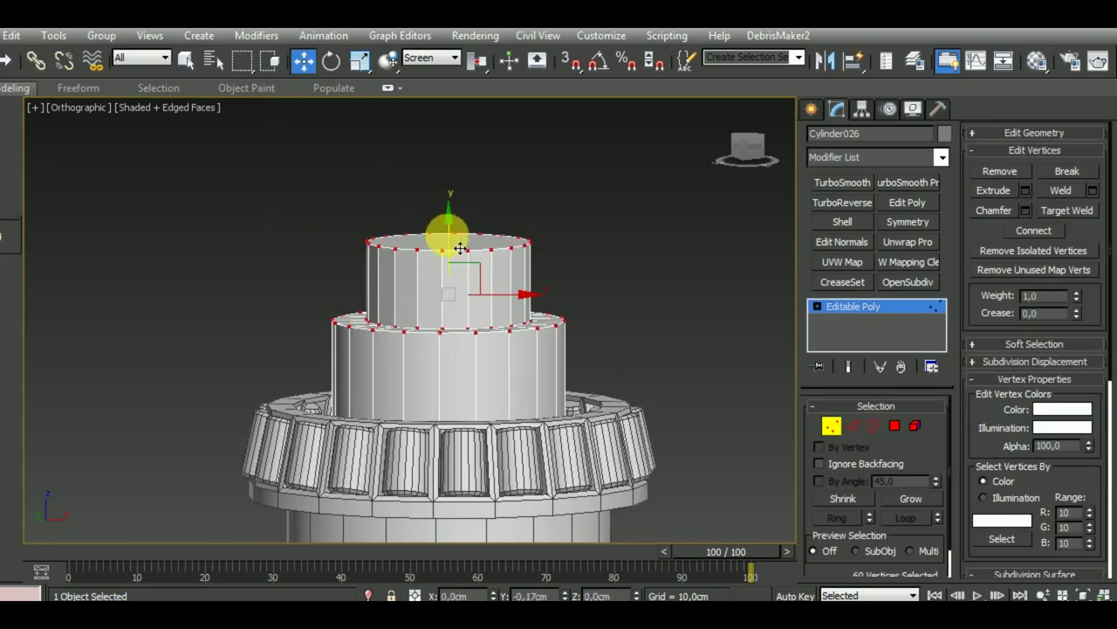
drag(460, 249, 460, 270)
click(831, 425)
Switch to Perspective view, reselect the stepped cylinder and enter edge editing.
scroll(637, 320, down, 2)
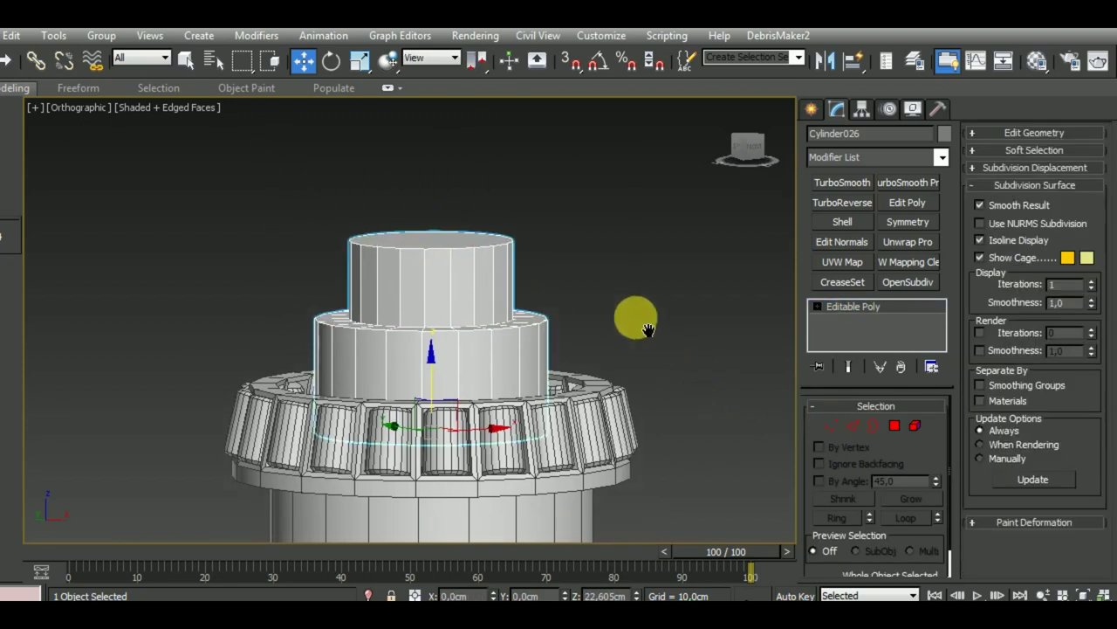
scroll(621, 302, down, 3)
mouse_move(622, 302)
alt+middle_down()
mouse_move(603, 250)
mouse_move(657, 316)
mouse_move(546, 277)
alt+middle_up()
click(657, 321)
scroll(547, 274, down, 3)
key(p)
middle_drag(632, 334, 583, 367)
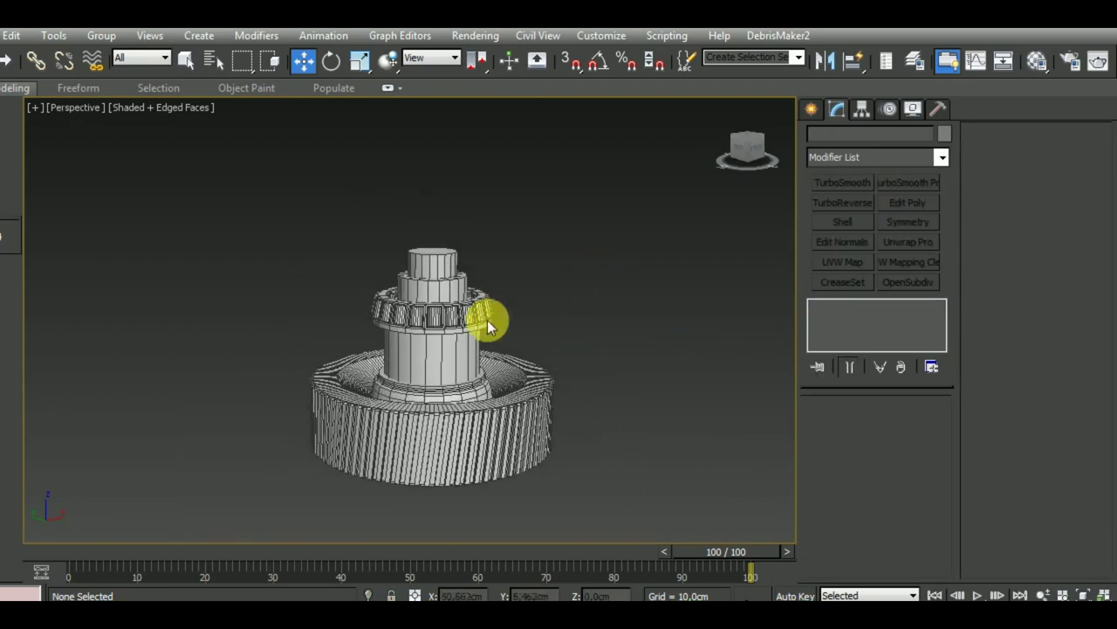
middle_drag(672, 340, 657, 382)
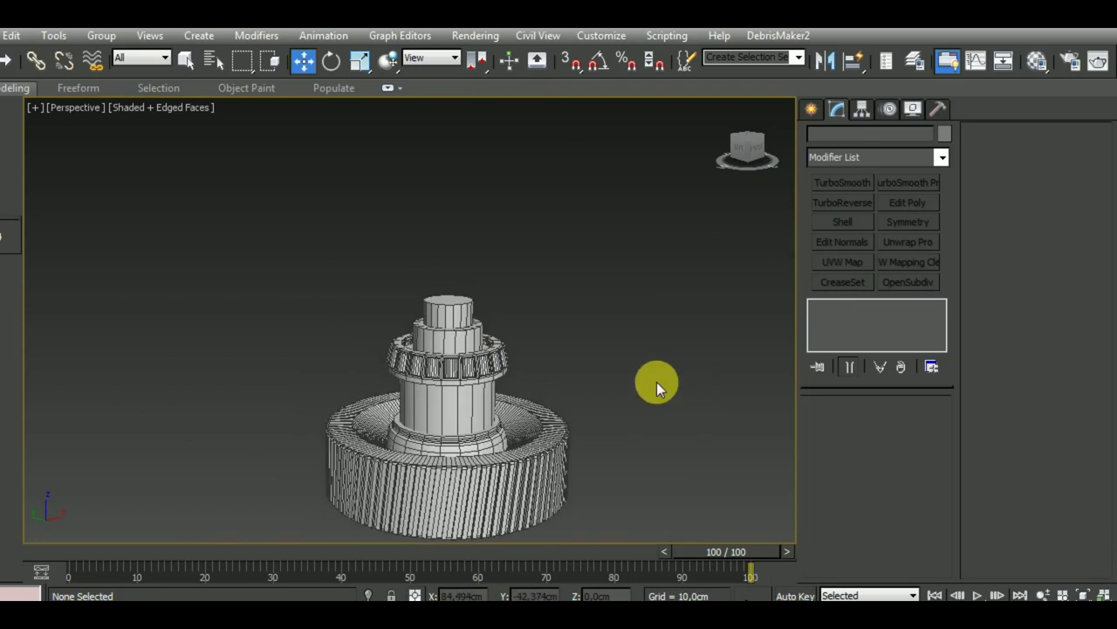
scroll(449, 299, up, 4)
click(456, 342)
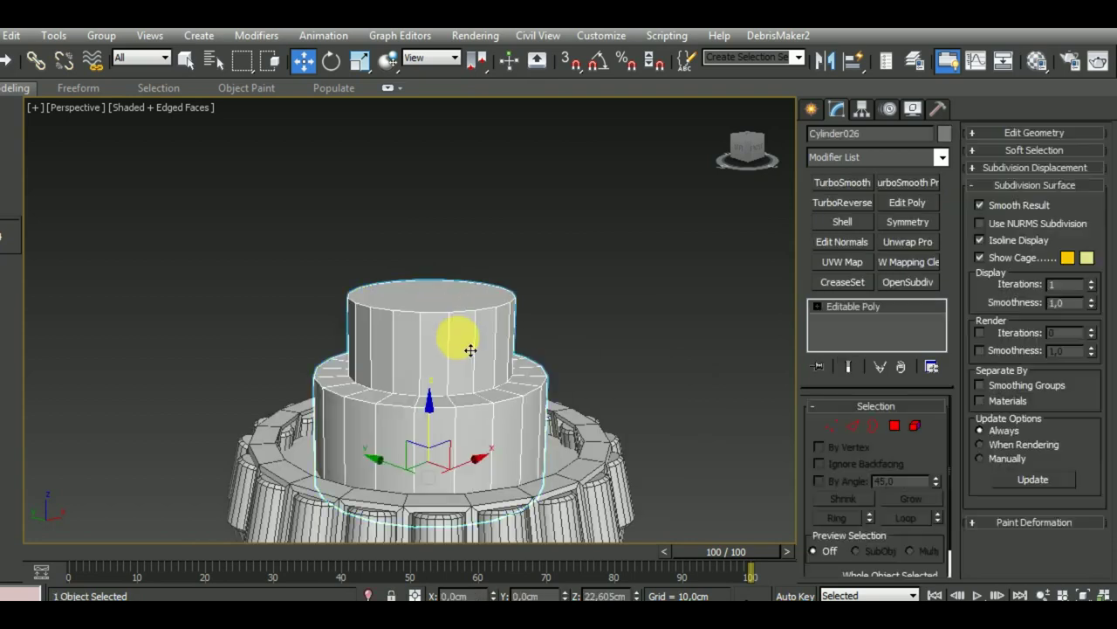
click(853, 426)
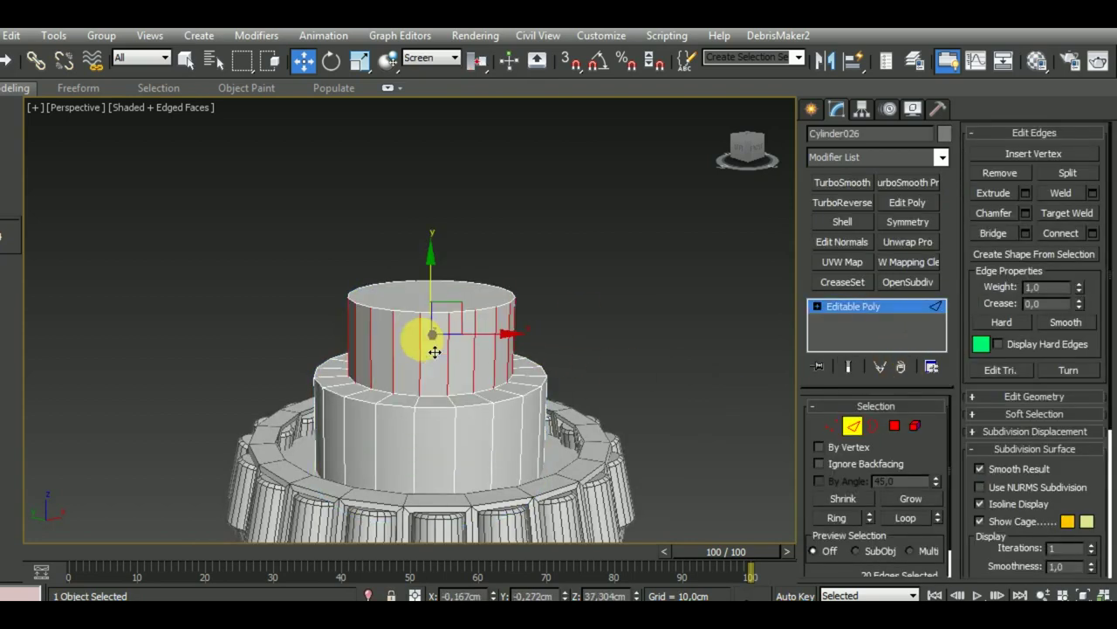
Connect the upper tier's vertical edges with 10 segments, pinch -28 and slide 125.
key(ctrl+shift+e)
drag(422, 332, 421, 326)
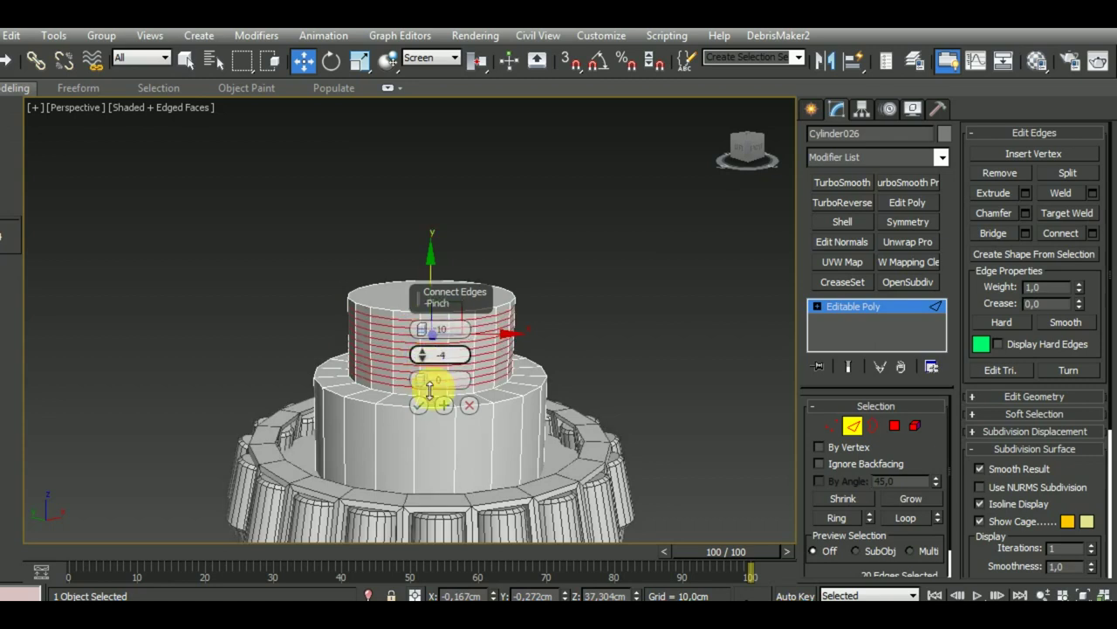
drag(430, 397, 429, 465)
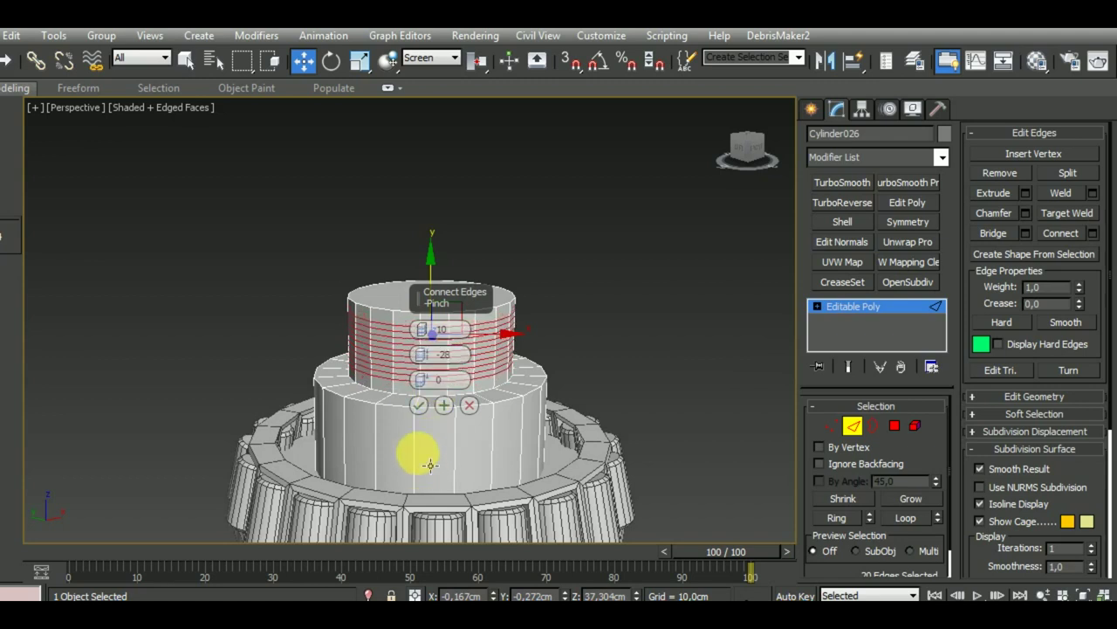
drag(423, 379, 434, 39)
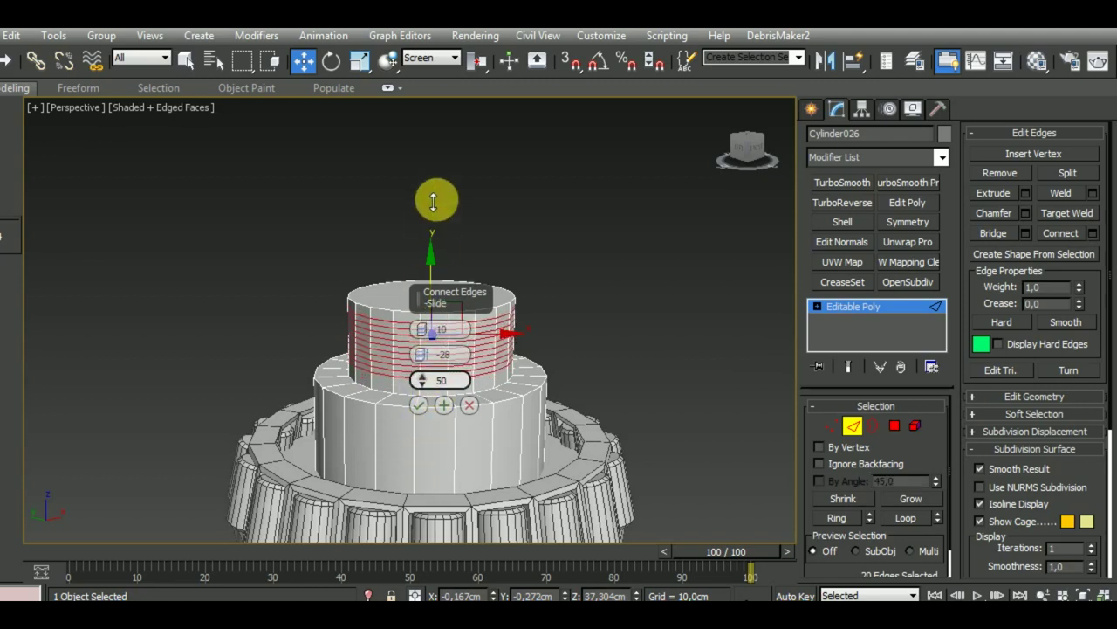
click(440, 355)
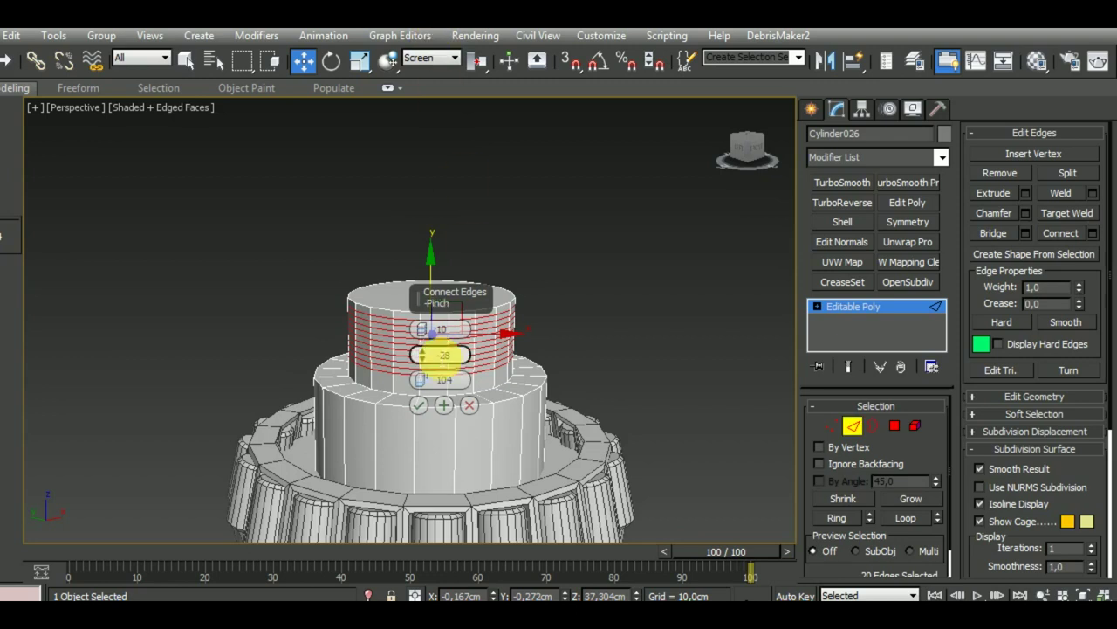
drag(425, 345, 424, 328)
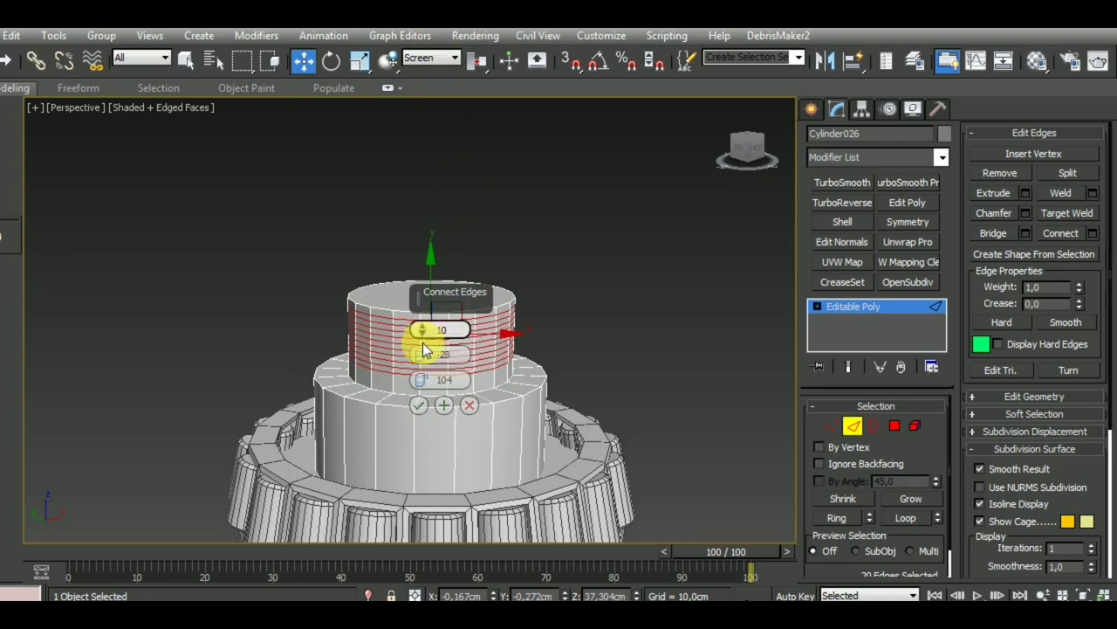
drag(424, 377, 425, 314)
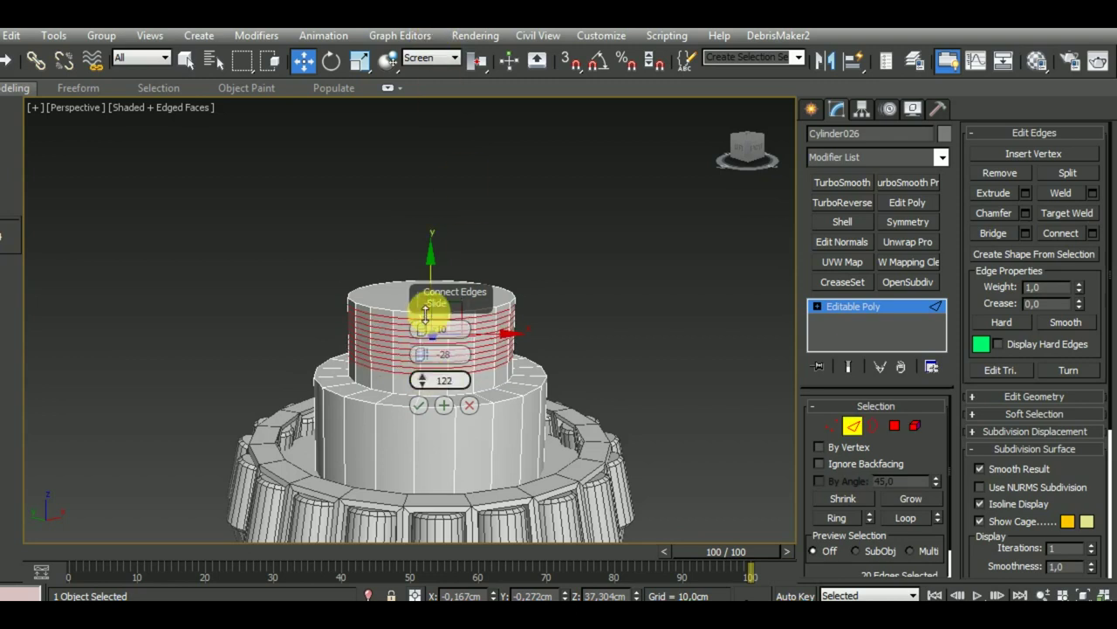
click(419, 407)
scroll(454, 367, up, 2)
scroll(457, 357, up, 3)
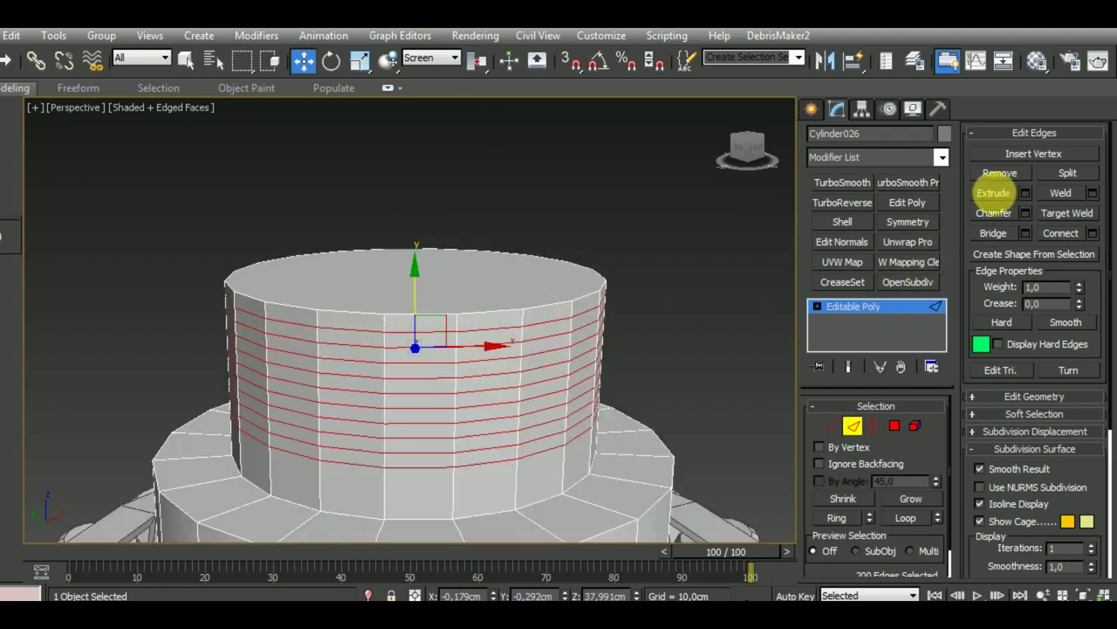
Extrude the ten edge loops 0.188cm high and 0.21cm wide, then exit edge editing.
click(1025, 193)
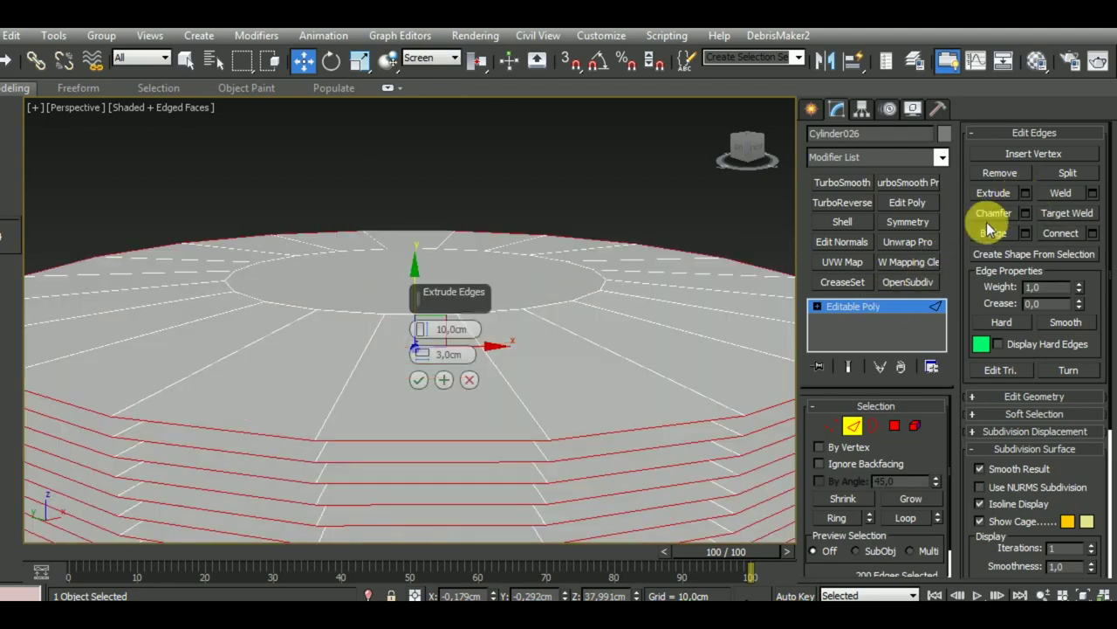
right_click(422, 328)
right_click(423, 355)
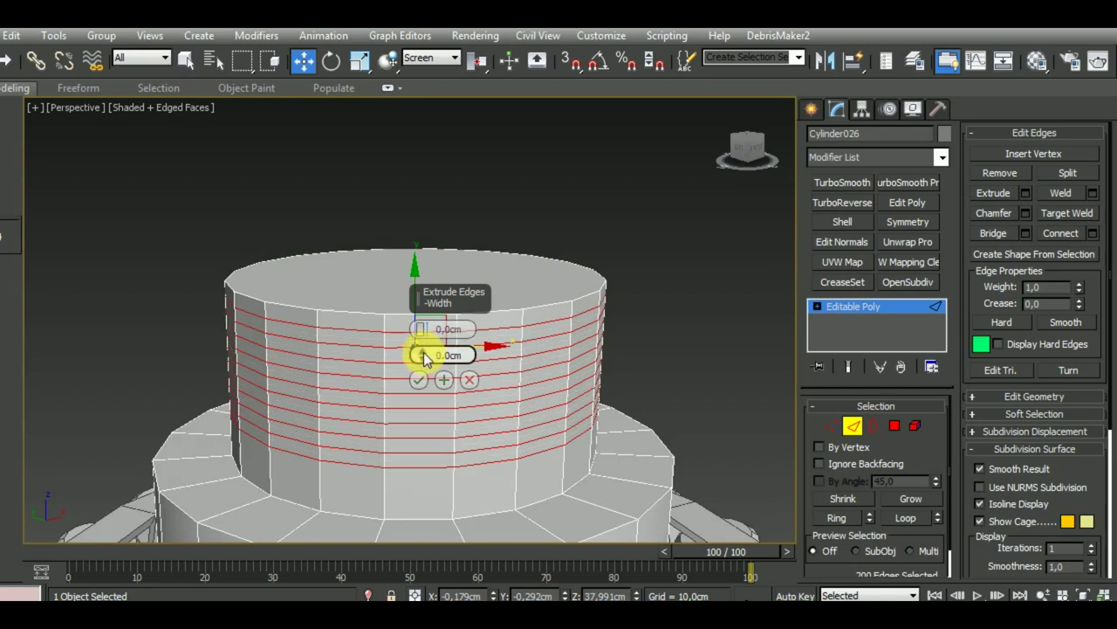
drag(423, 356, 420, 353)
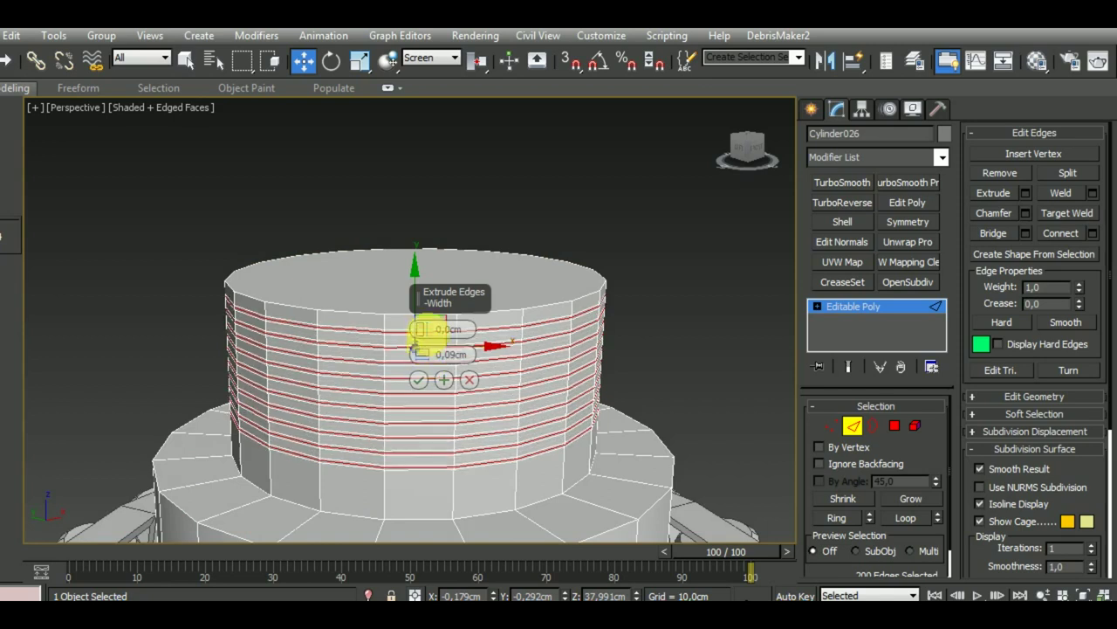
drag(424, 330, 428, 329)
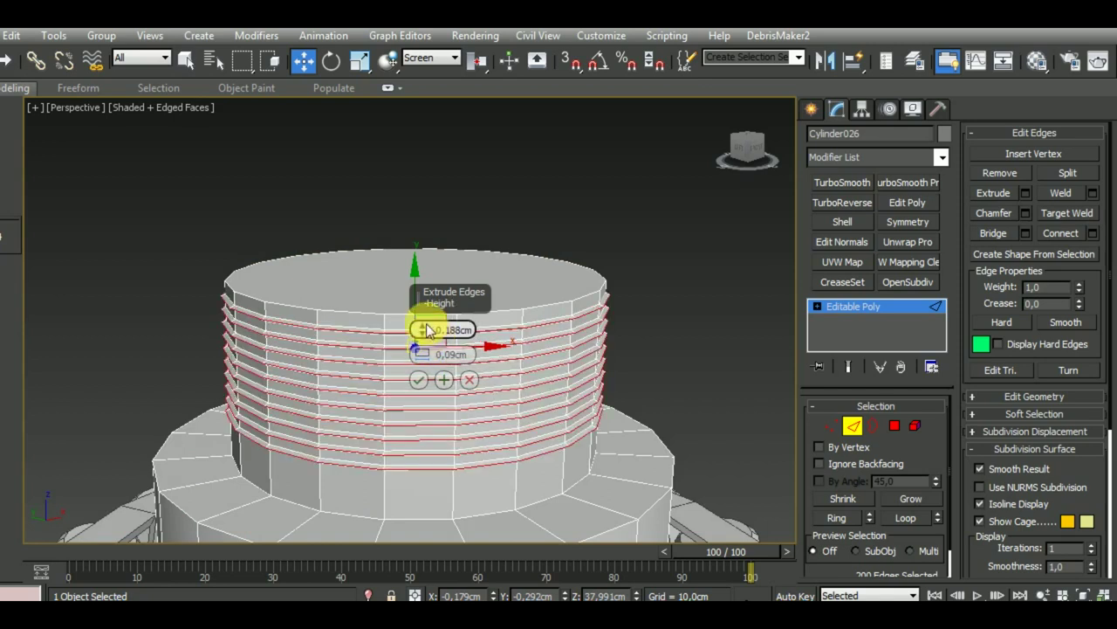
drag(425, 356, 426, 356)
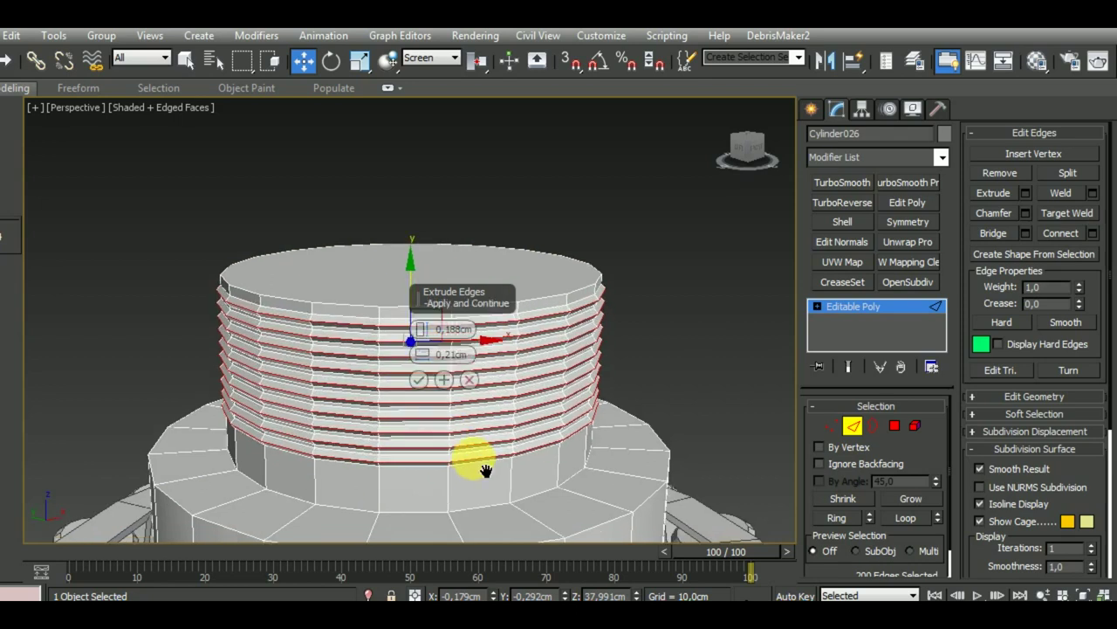
scroll(462, 440, down, 3)
mouse_move(541, 416)
alt+middle_down()
mouse_move(494, 452)
mouse_move(453, 411)
alt+middle_up()
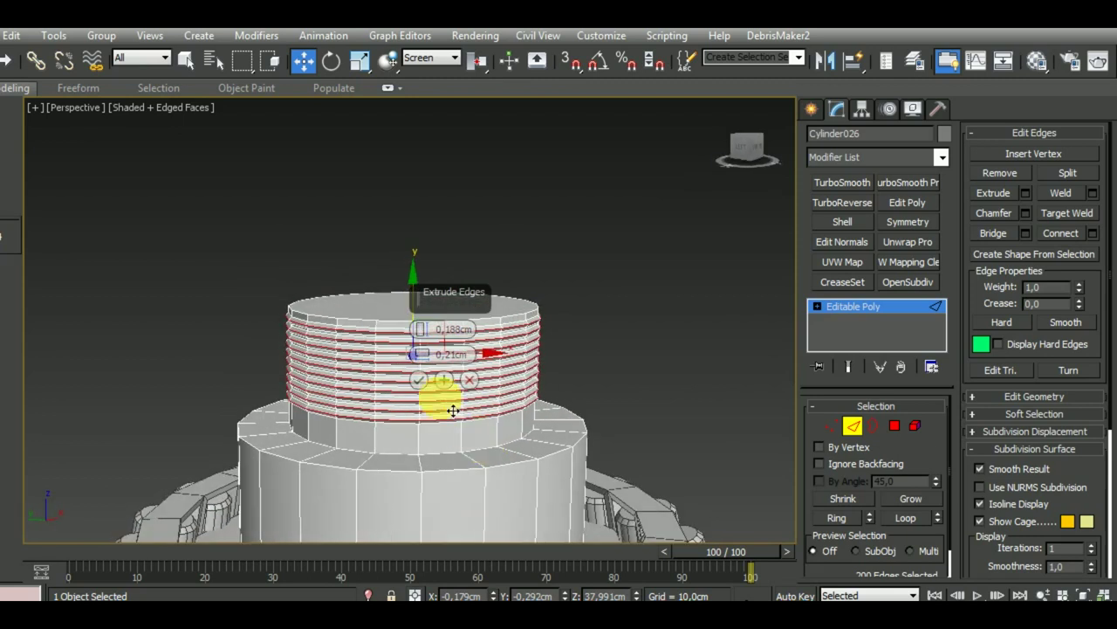
click(853, 425)
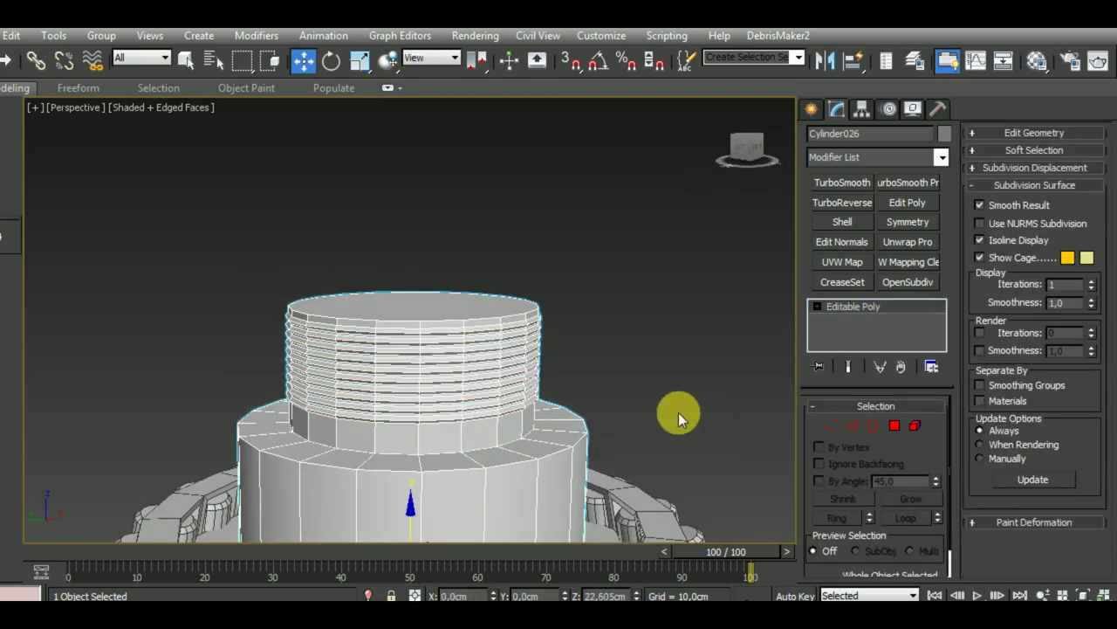
scroll(479, 399, up, 5)
Re-enter edge editing on the ridges and set a 0.08cm chamfer amount.
scroll(475, 389, down, 3)
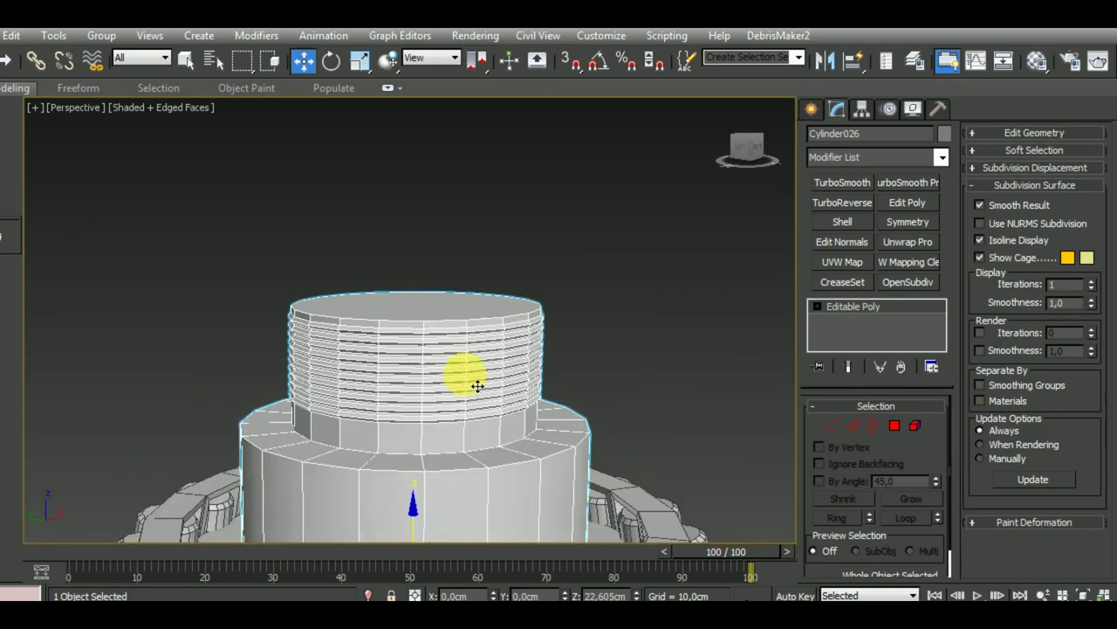
scroll(386, 344, up, 2)
scroll(384, 343, up, 3)
scroll(384, 342, down, 3)
click(853, 425)
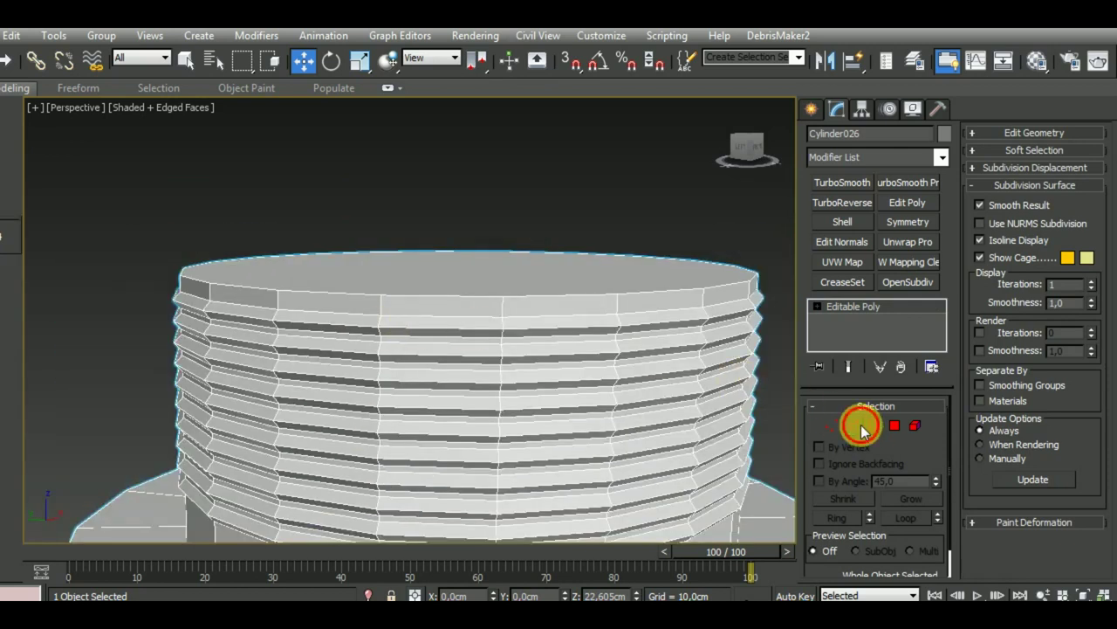
alt+middle_drag(524, 378, 474, 337)
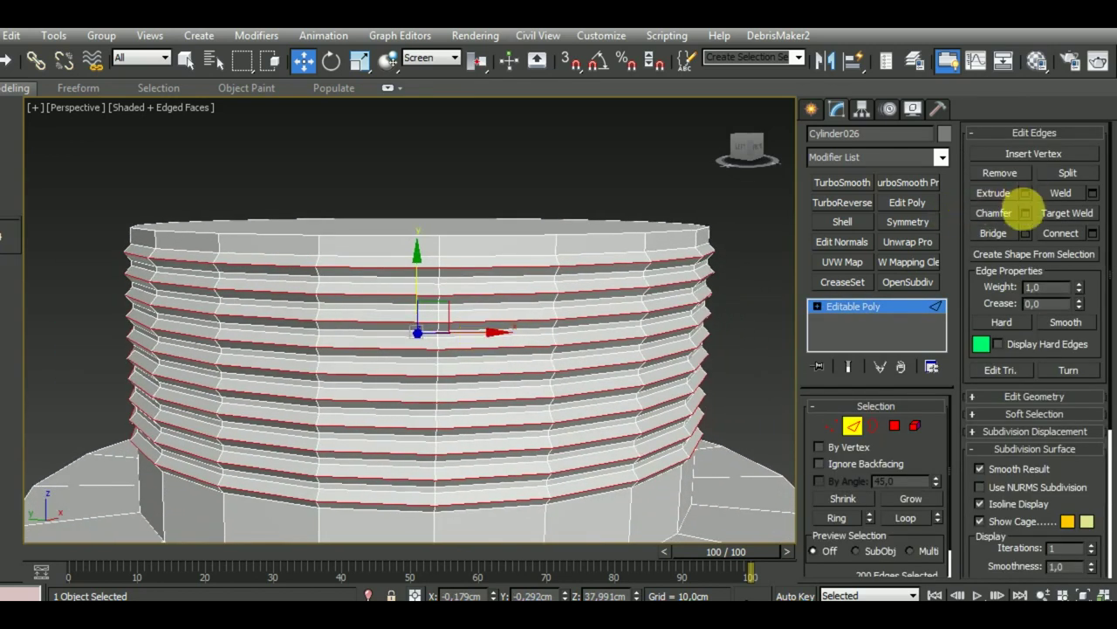
click(1026, 215)
drag(422, 365, 433, 370)
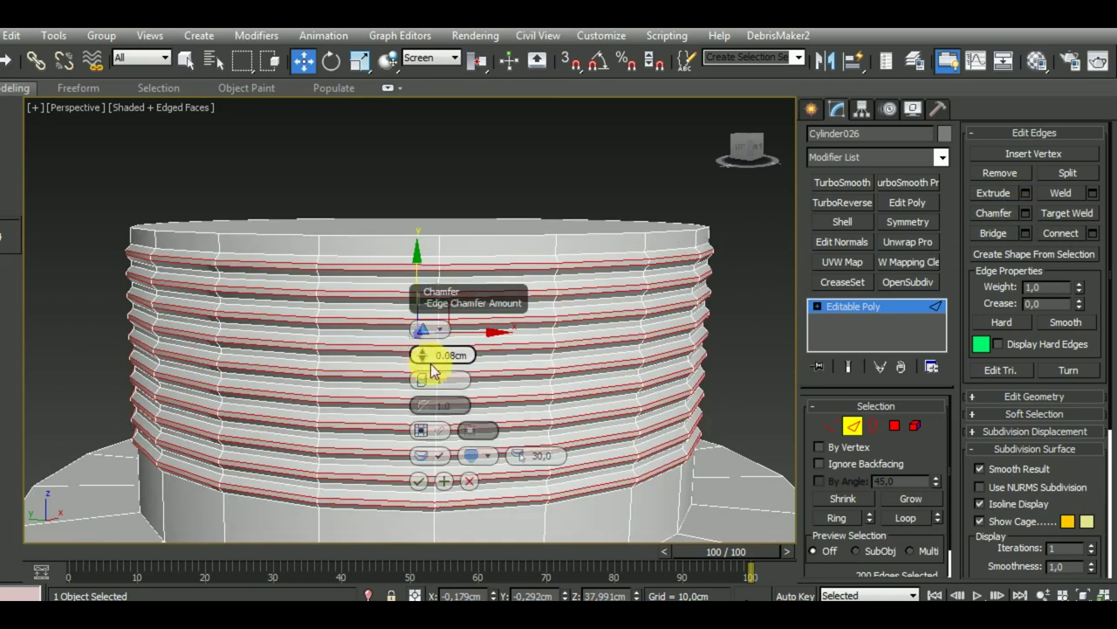
Set the chamfer to 4 segments and apply it to the ridges.
text(3)
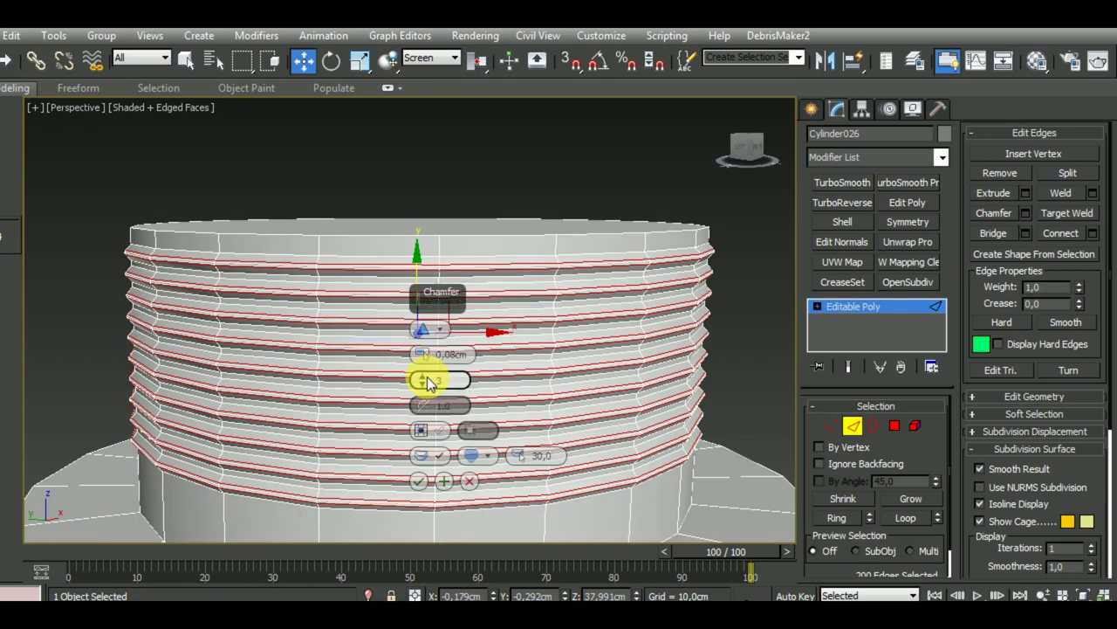
key(Return)
scroll(307, 332, up, 4)
scroll(391, 354, up, 3)
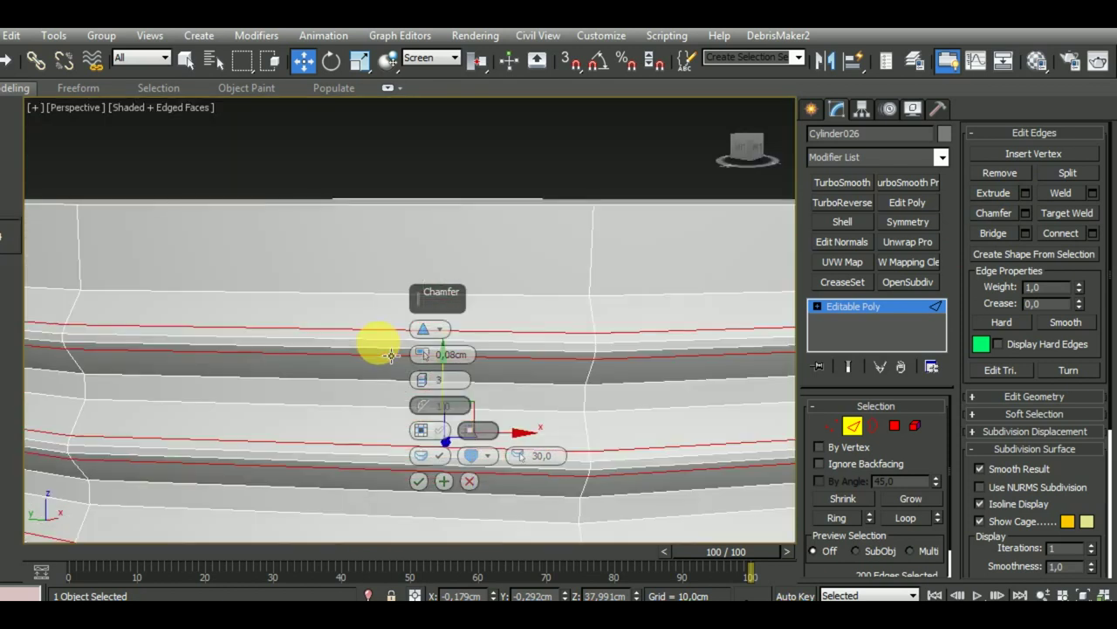
drag(422, 381, 423, 377)
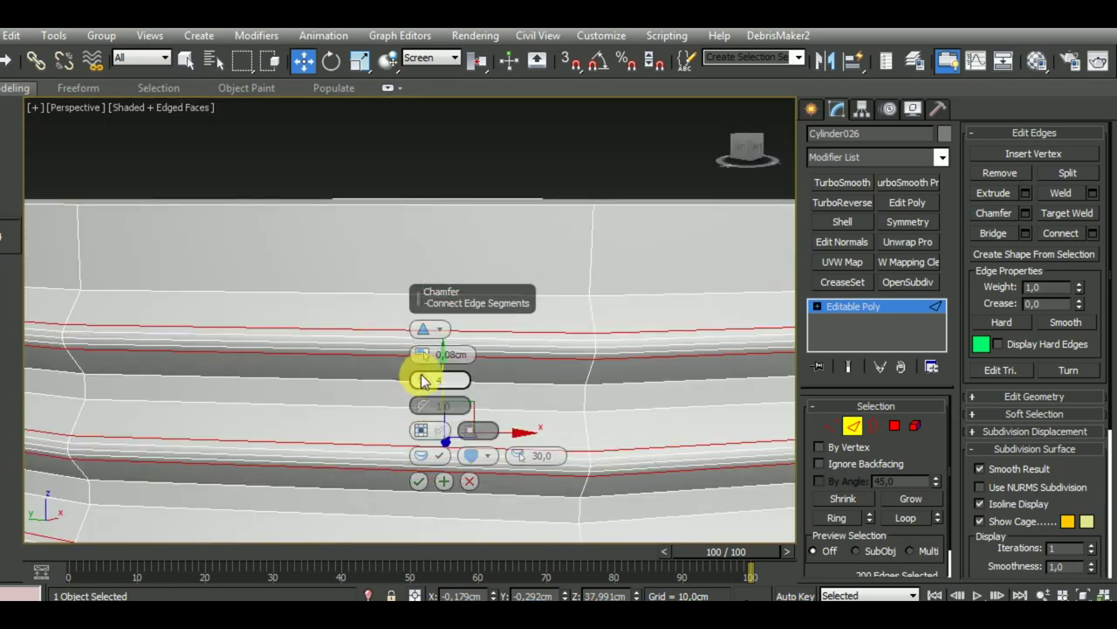
click(418, 483)
Exit edge editing, toggle edged faces with F4, and pan the view left.
scroll(445, 428, down, 5)
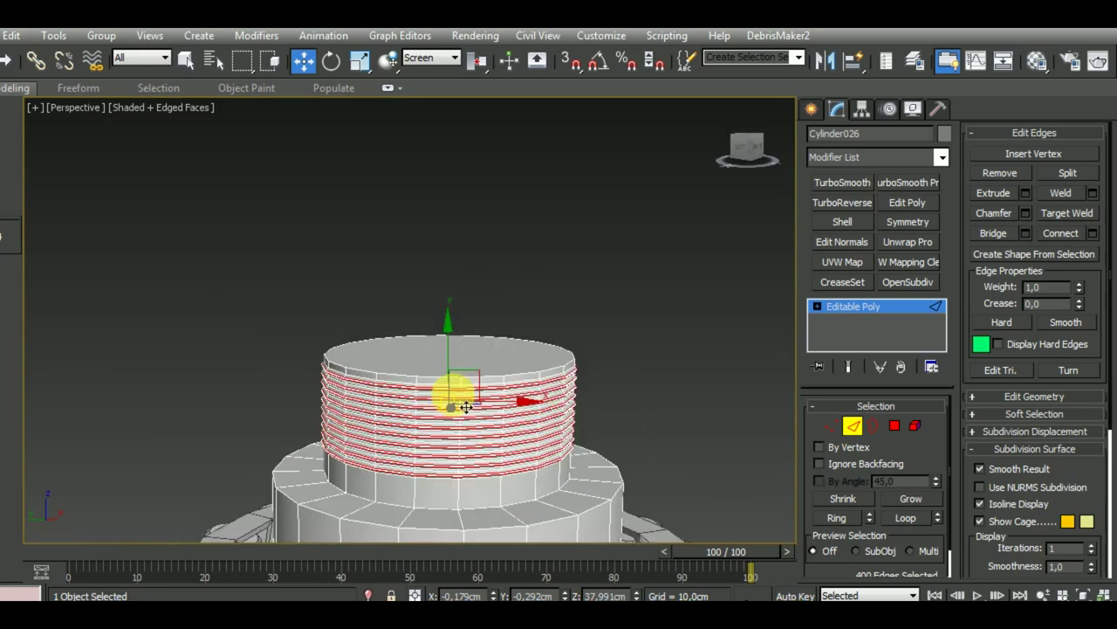
click(853, 425)
scroll(690, 412, down, 3)
scroll(632, 319, down, 2)
key(F4)
key(F4)
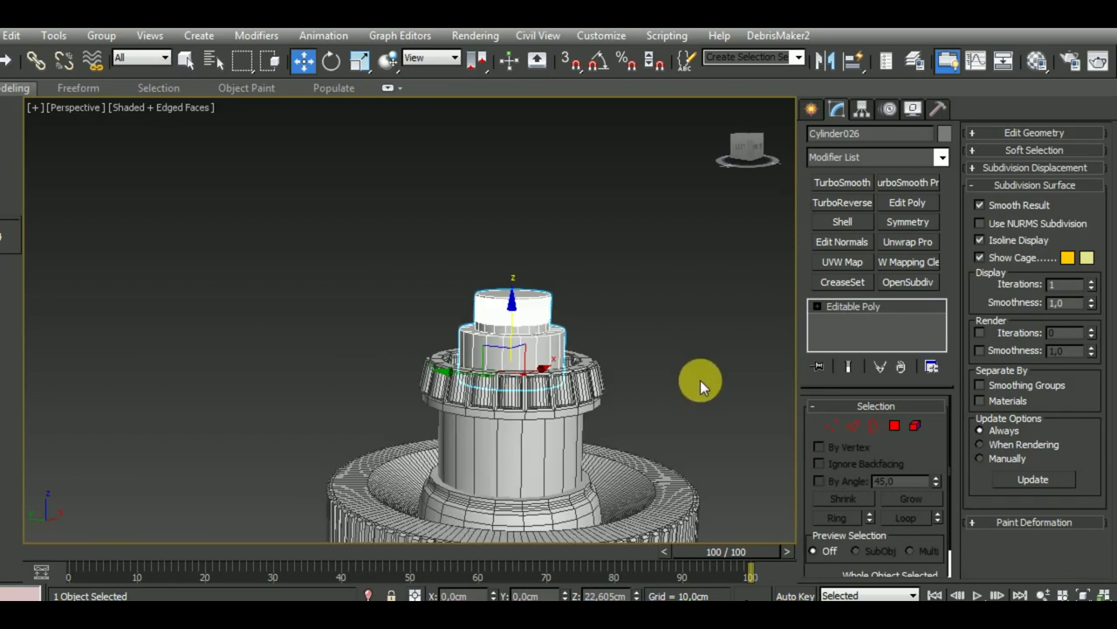
middle_drag(682, 357, 590, 359)
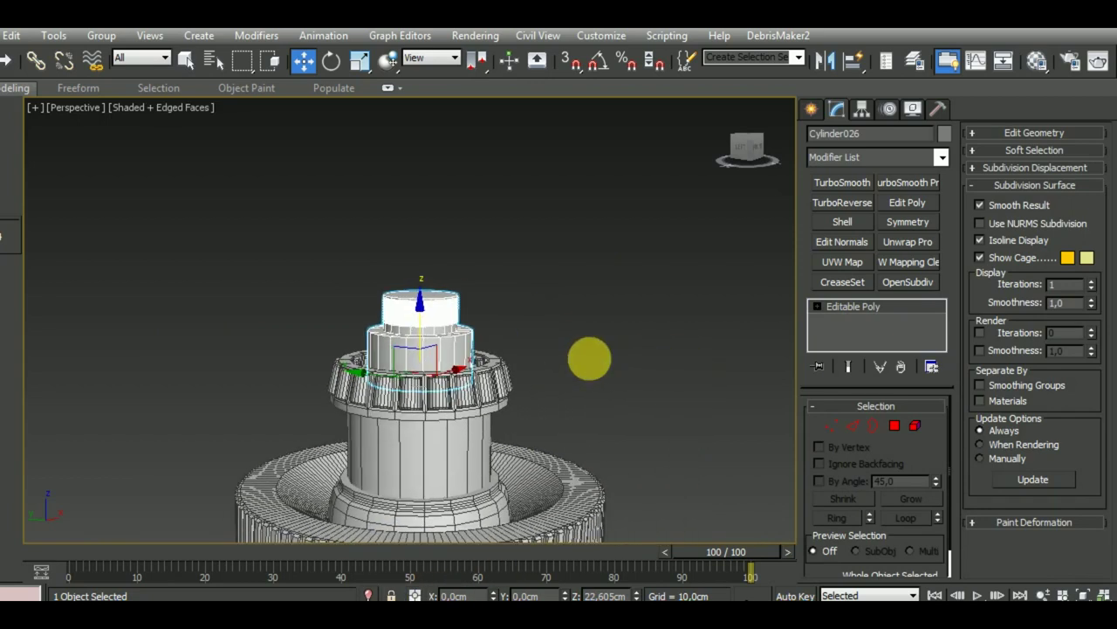
Draw a new cylinder in the Top view.
click(812, 110)
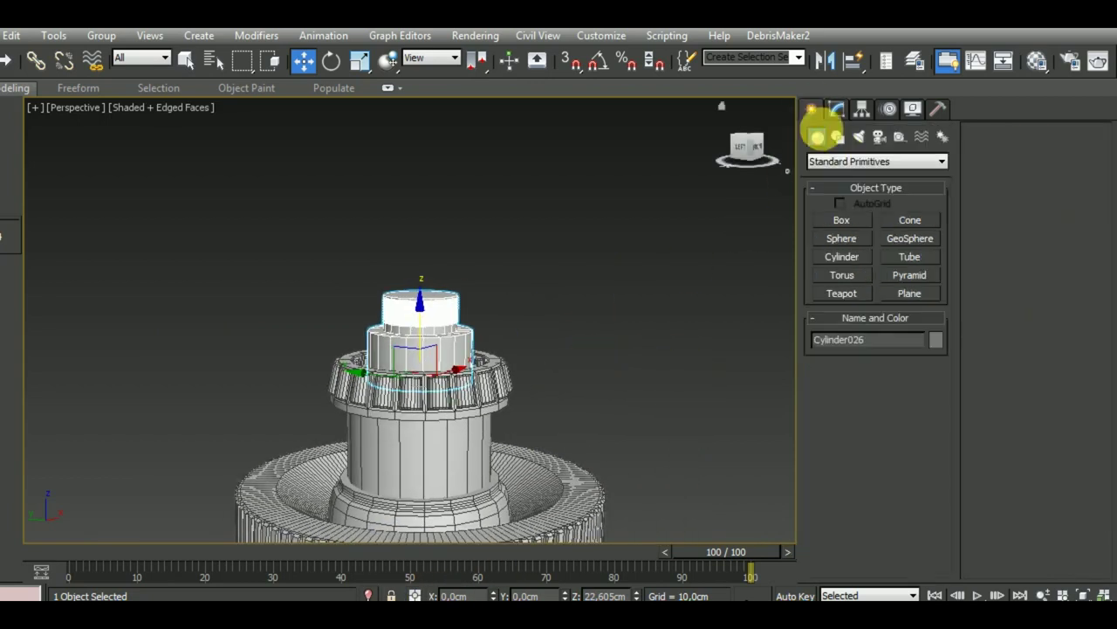
click(842, 256)
key(t)
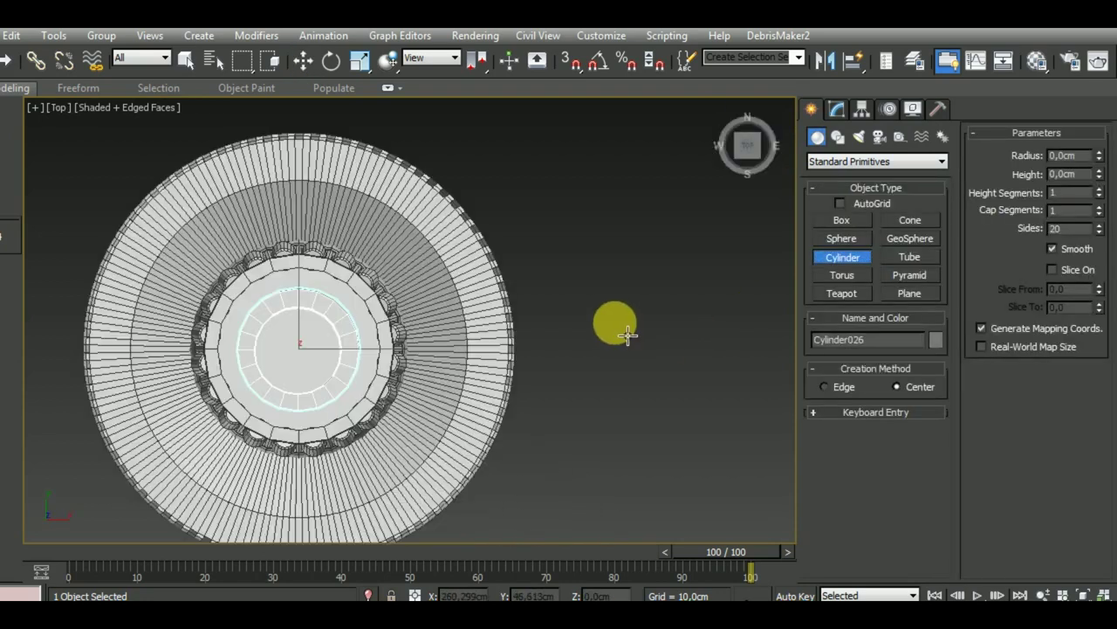
drag(620, 380, 655, 433)
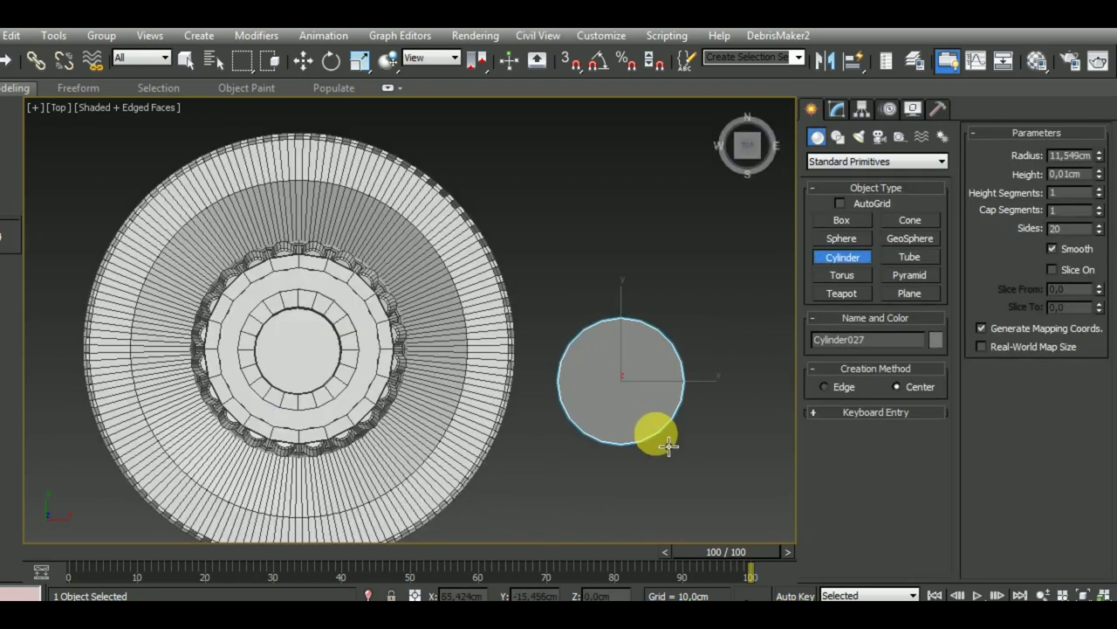
click(631, 237)
Move the cylinder above the shaft, zero its X and Y, and lower it onto the threaded top.
click(303, 61)
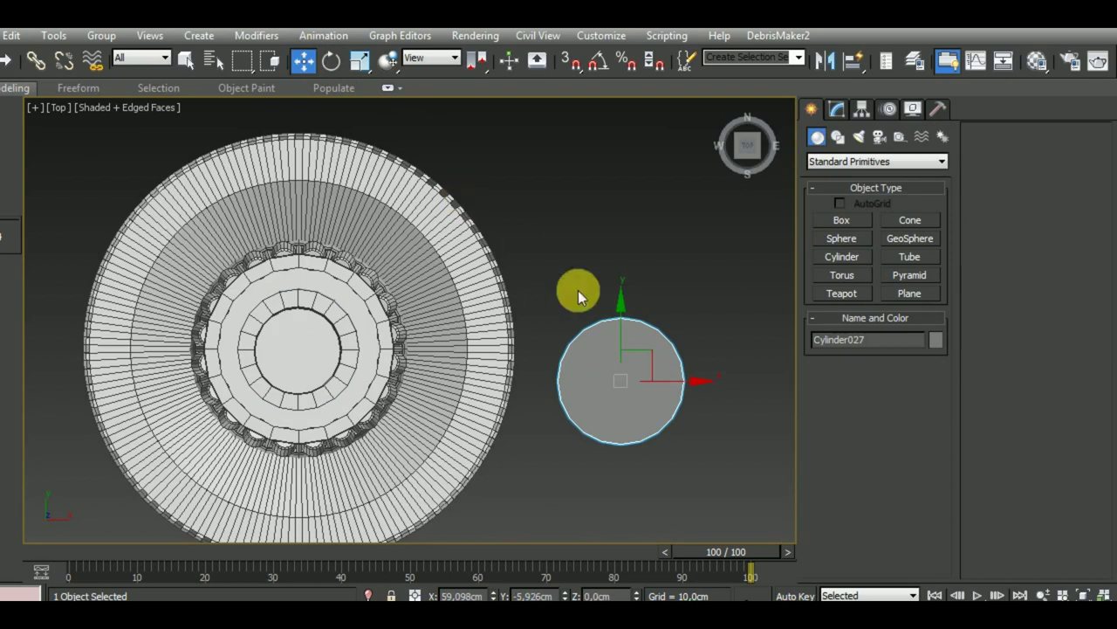
key(f)
scroll(558, 388, down, 3)
scroll(542, 393, down, 2)
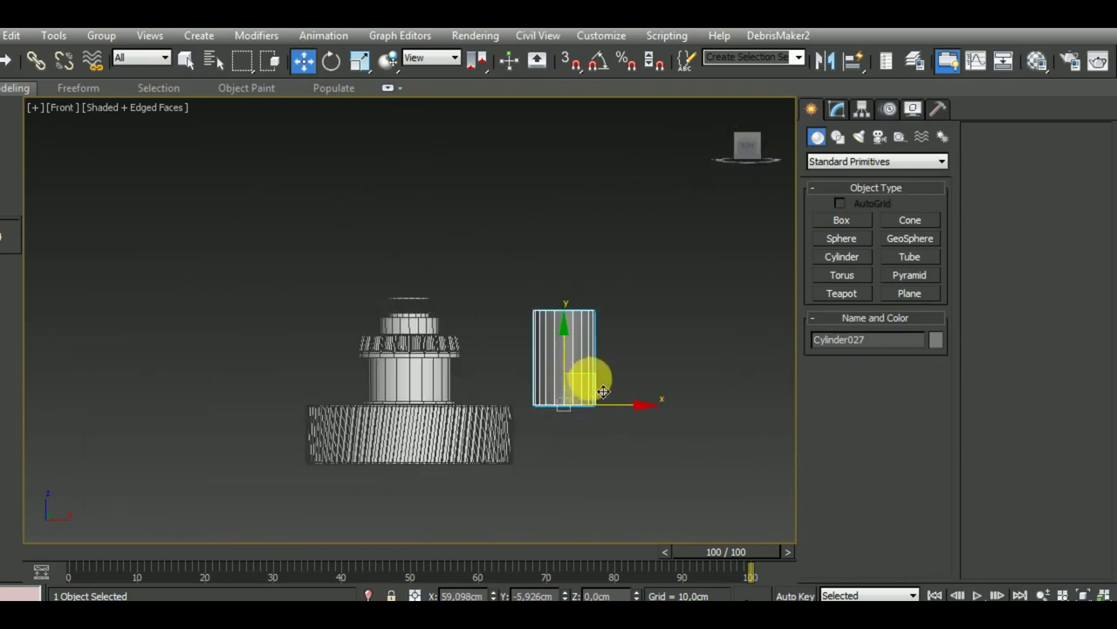
mouse_move(594, 390)
mouse_down()
mouse_move(411, 219)
mouse_move(429, 267)
mouse_up()
scroll(364, 332, up, 4)
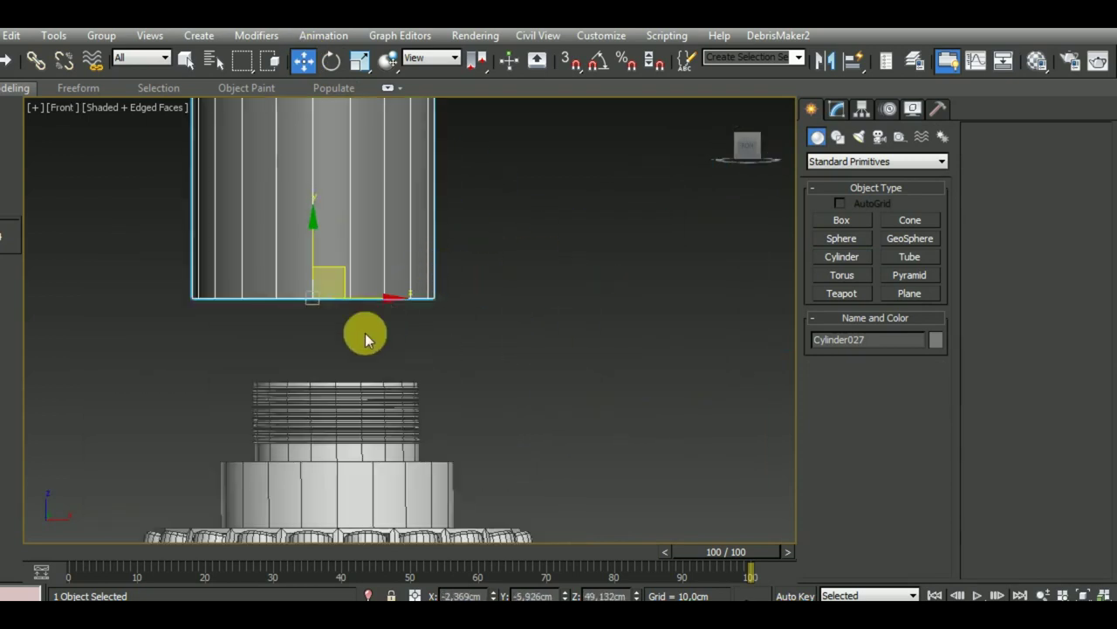
middle_drag(467, 384, 492, 332)
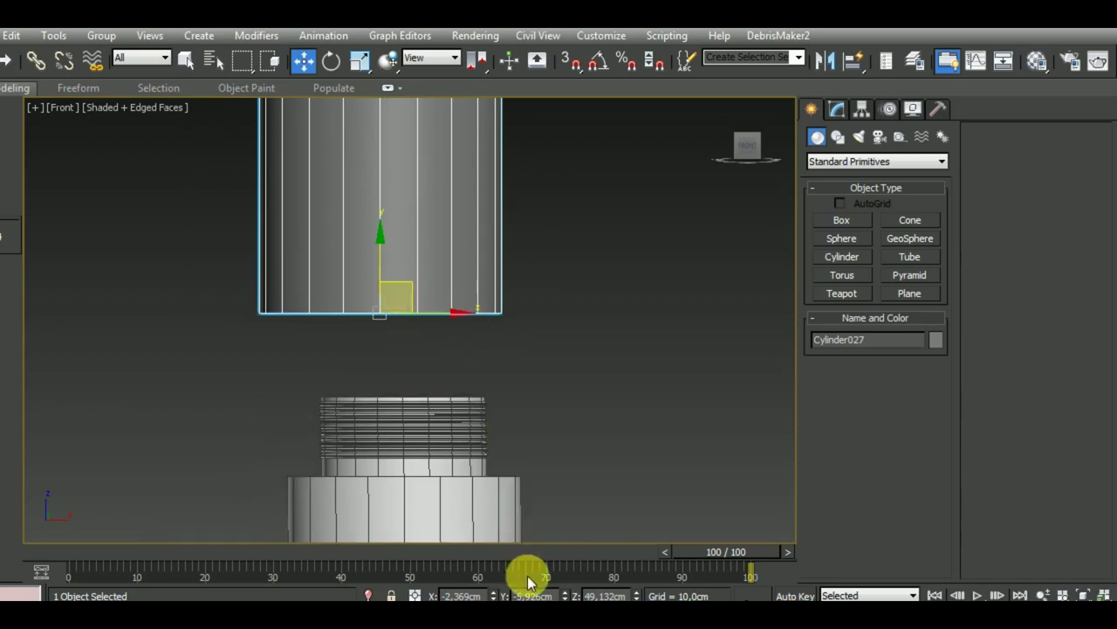
right_click(494, 595)
right_click(565, 595)
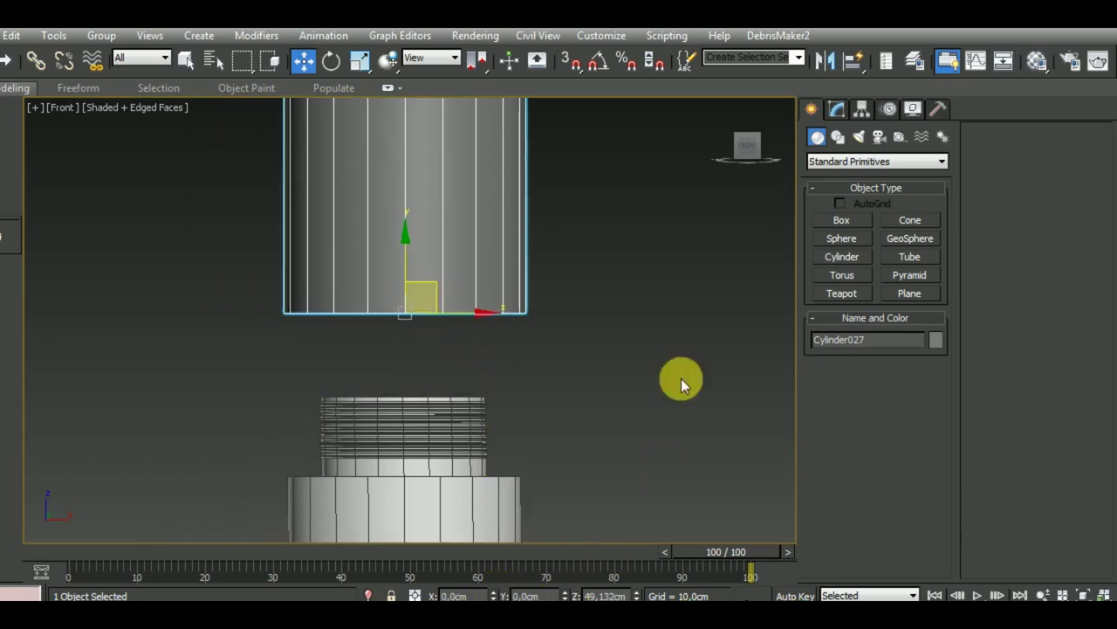
mouse_move(420, 268)
mouse_down()
mouse_move(419, 344)
mouse_move(432, 370)
mouse_up()
Set the new cylinder's radius to 9.008cm and height to 35.751cm.
click(837, 112)
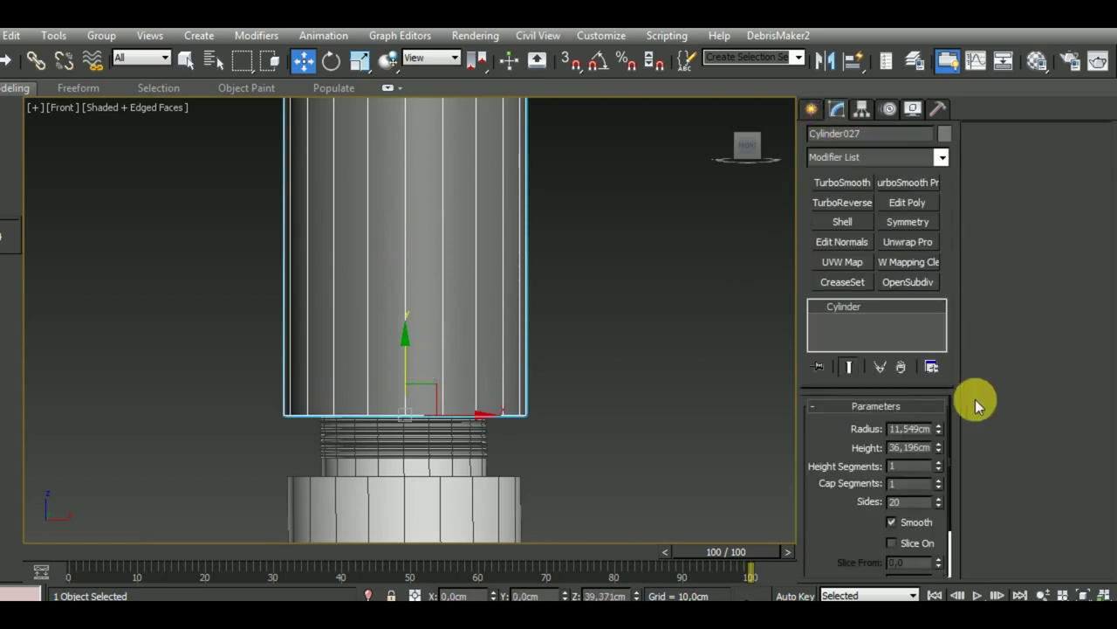
mouse_move(939, 434)
mouse_down()
mouse_move(943, 499)
mouse_move(940, 461)
mouse_up()
scroll(585, 356, down, 3)
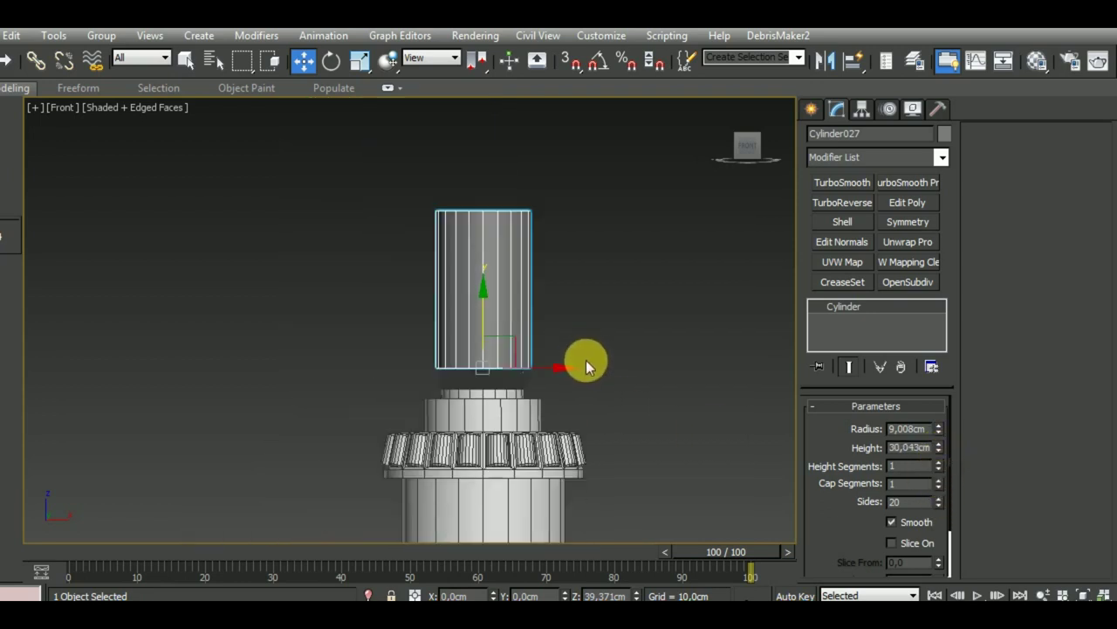
scroll(543, 297, up, 3)
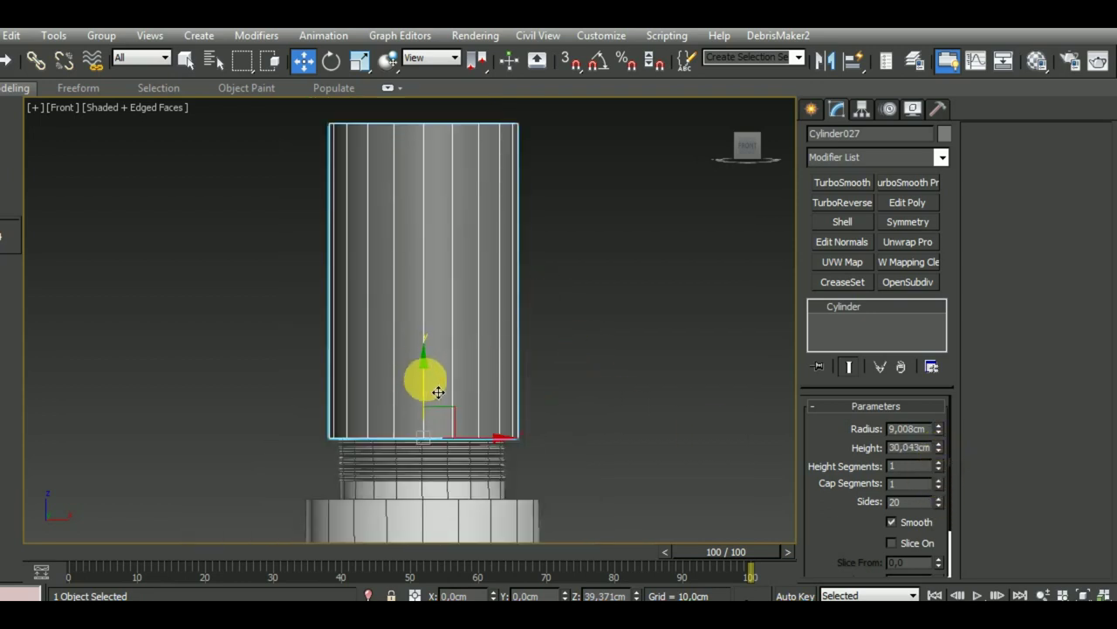
drag(423, 383, 423, 392)
drag(940, 451, 936, 439)
scroll(602, 428, down, 3)
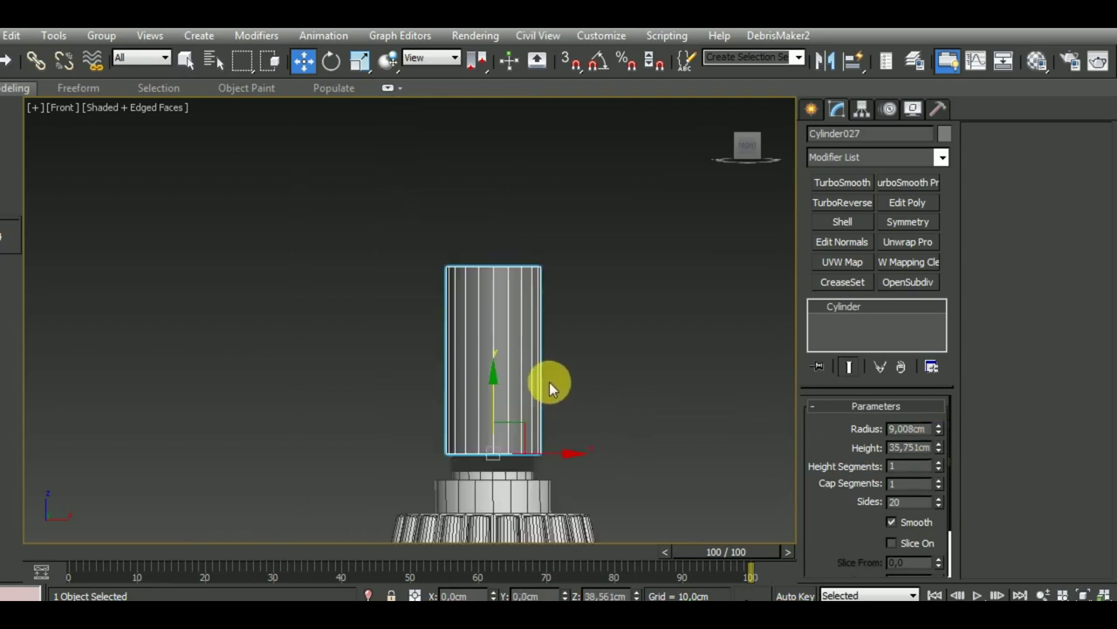
click(861, 109)
Centre the cylinder's pivot on the object.
click(875, 219)
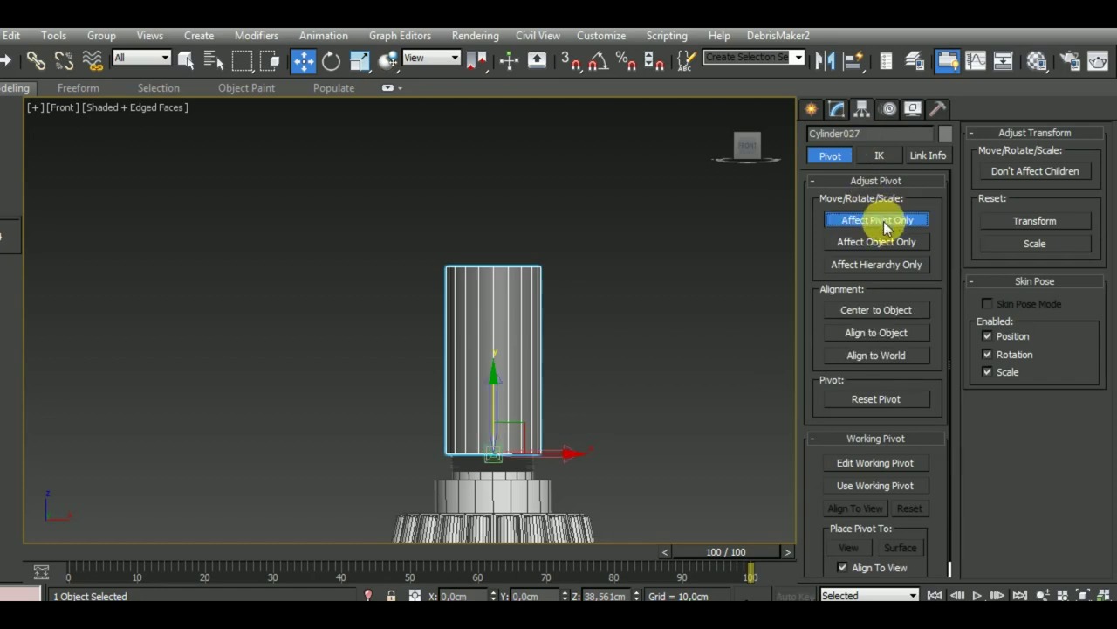
click(896, 311)
click(901, 219)
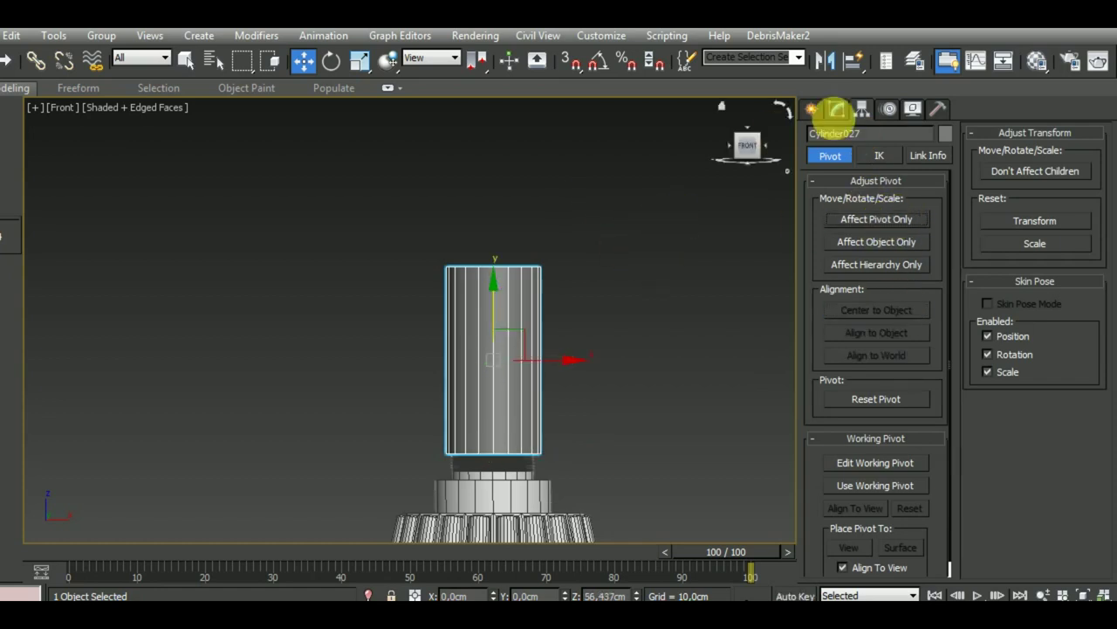
click(836, 110)
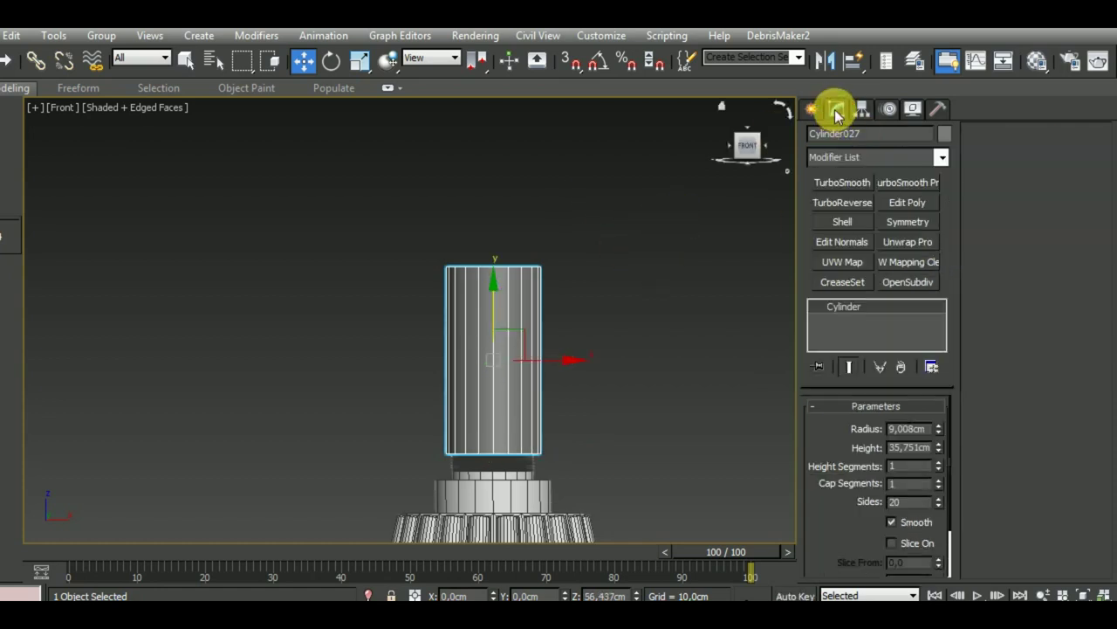
With angle snap on, Shift-rotate a 90° copy of the cylinder.
click(332, 61)
click(598, 61)
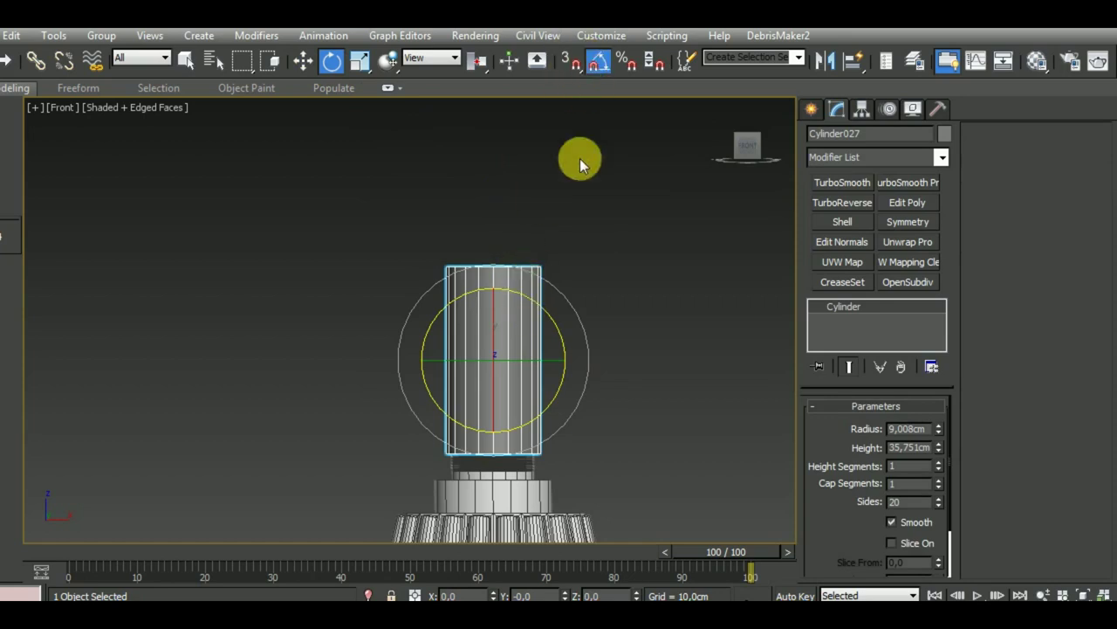
mouse_move(541, 314)
mouse_down()
mouse_move(598, 397)
mouse_move(583, 386)
mouse_up()
click(538, 398)
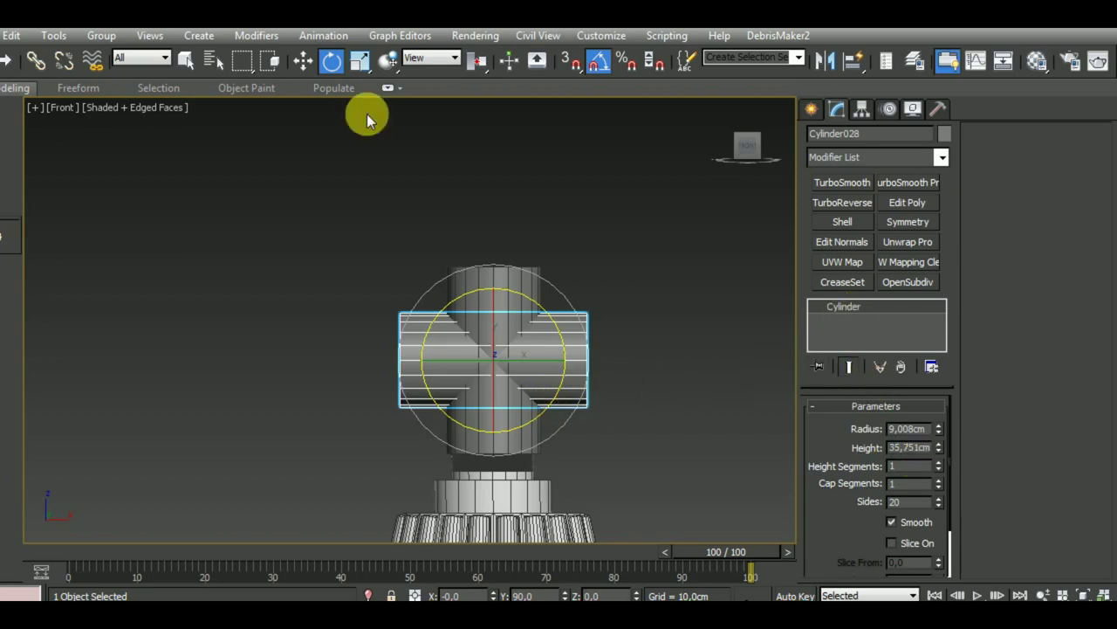
Convert the rotated copy to an editable poly.
click(303, 63)
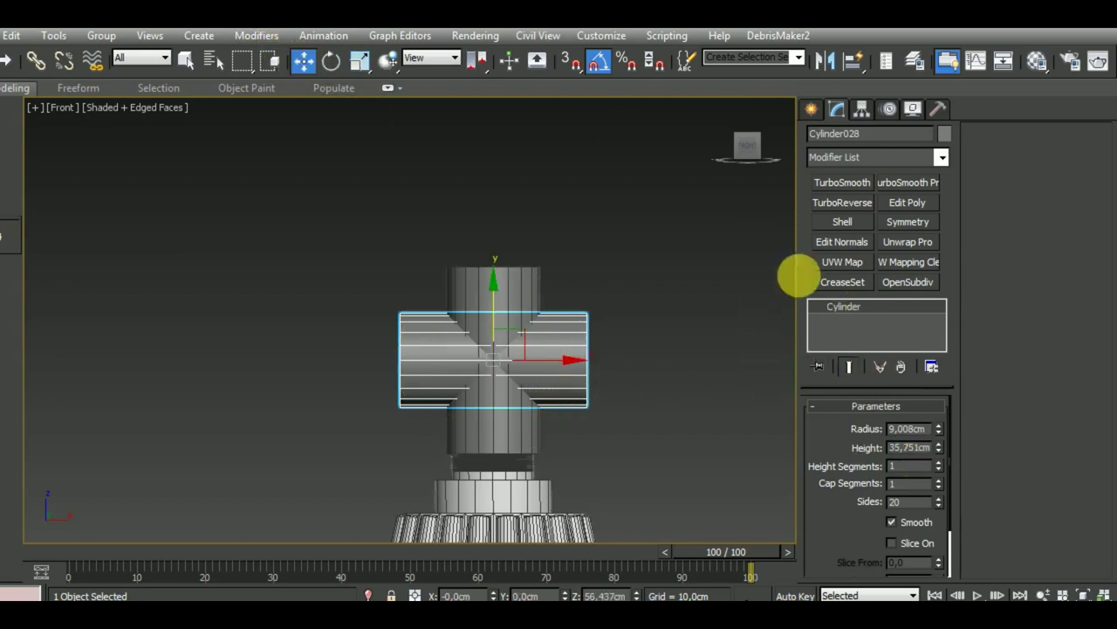
right_click(876, 311)
click(935, 441)
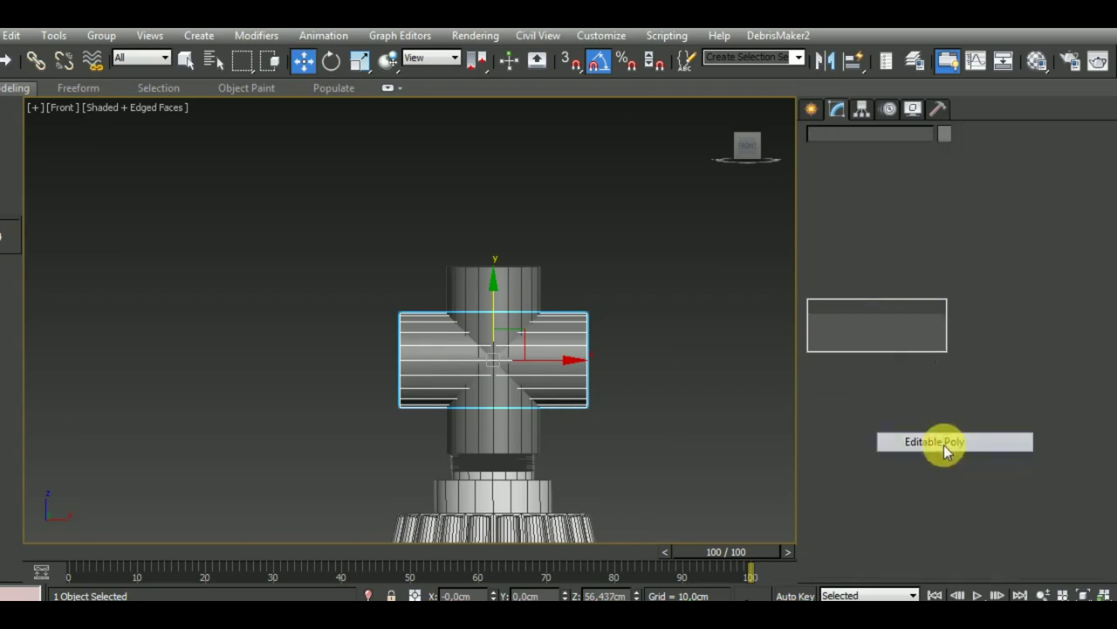
Select the copy's left-arm vertices and pull them into the vertical cylinder.
click(831, 425)
drag(343, 268, 466, 462)
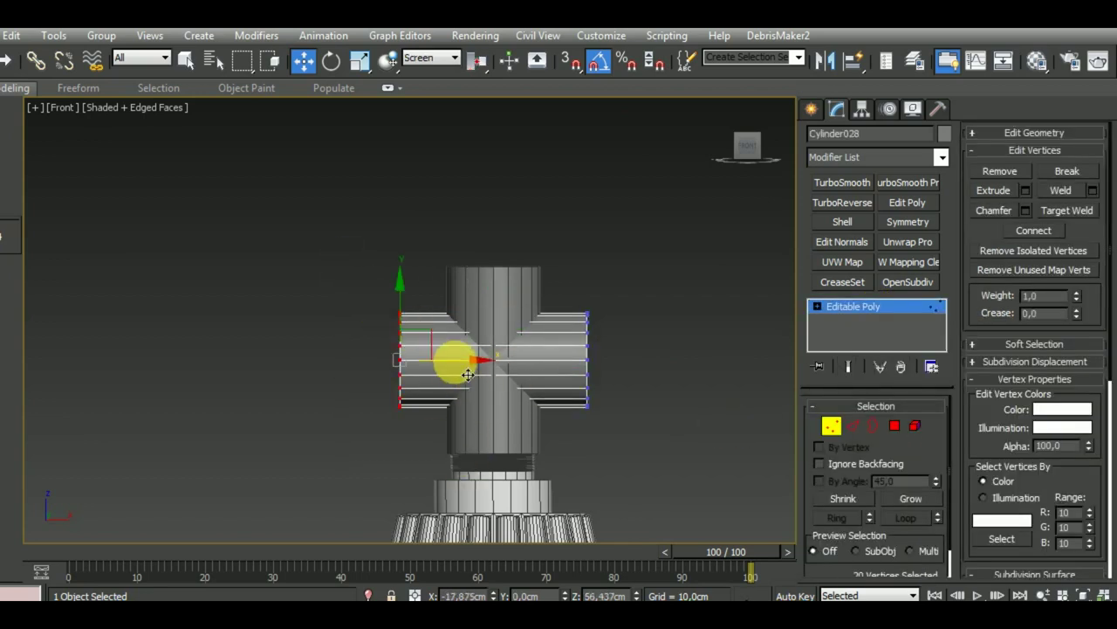
drag(449, 361, 539, 379)
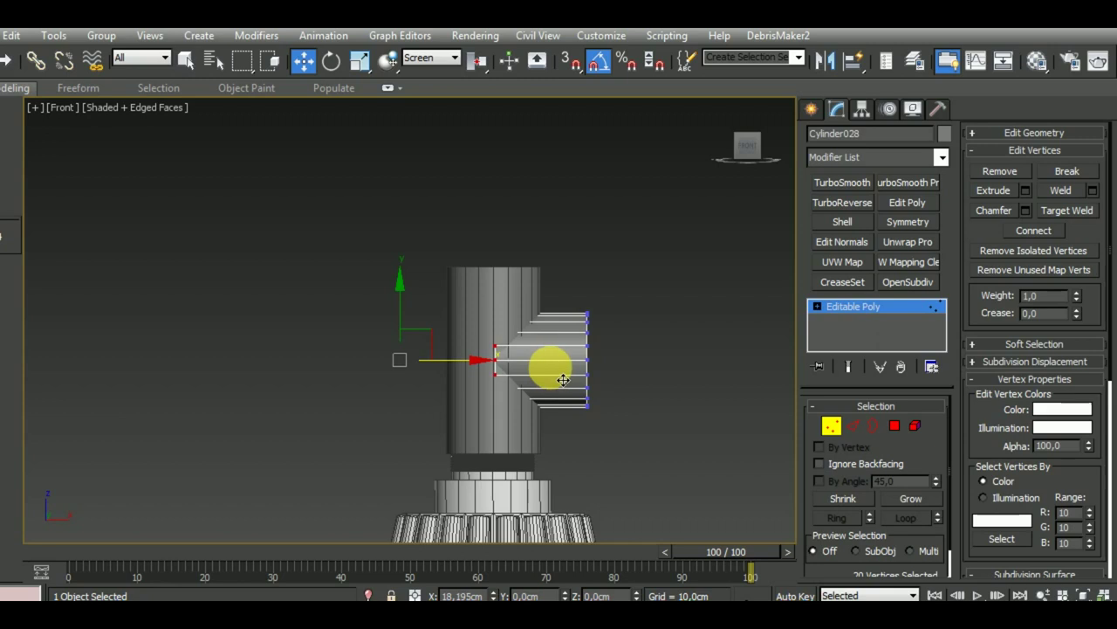
scroll(562, 379, up, 5)
scroll(512, 371, up, 4)
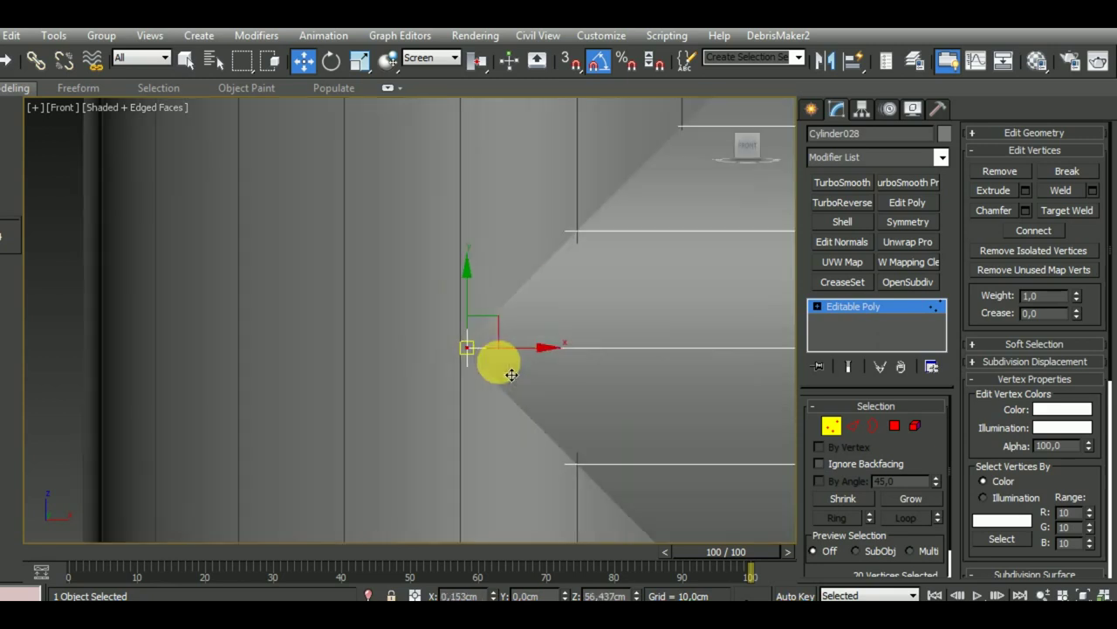
scroll(524, 360, down, 5)
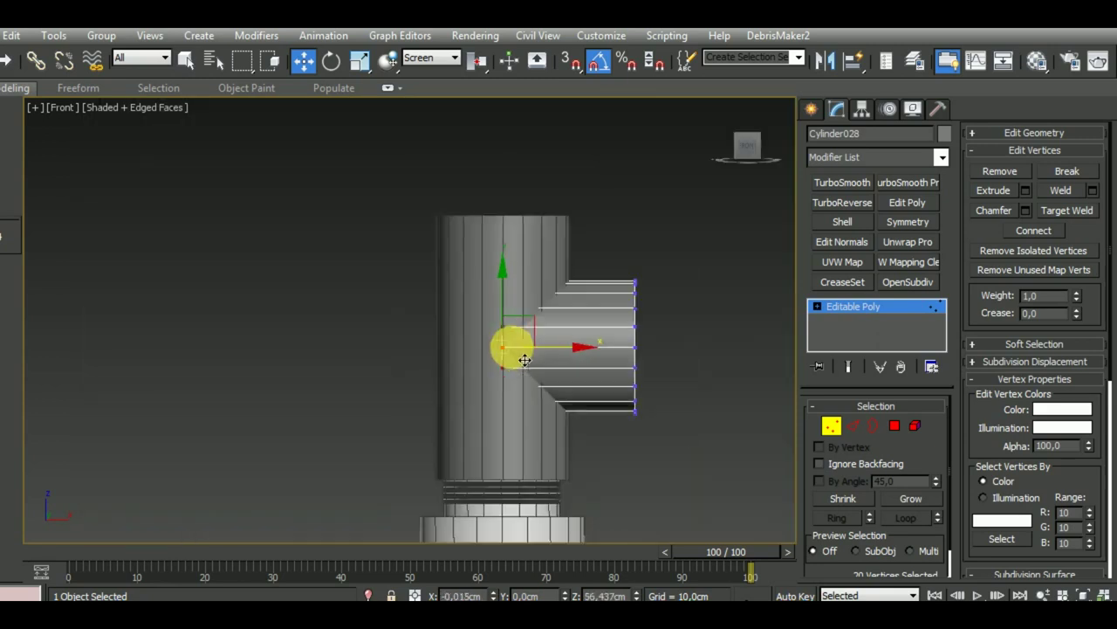
scroll(515, 351, down, 2)
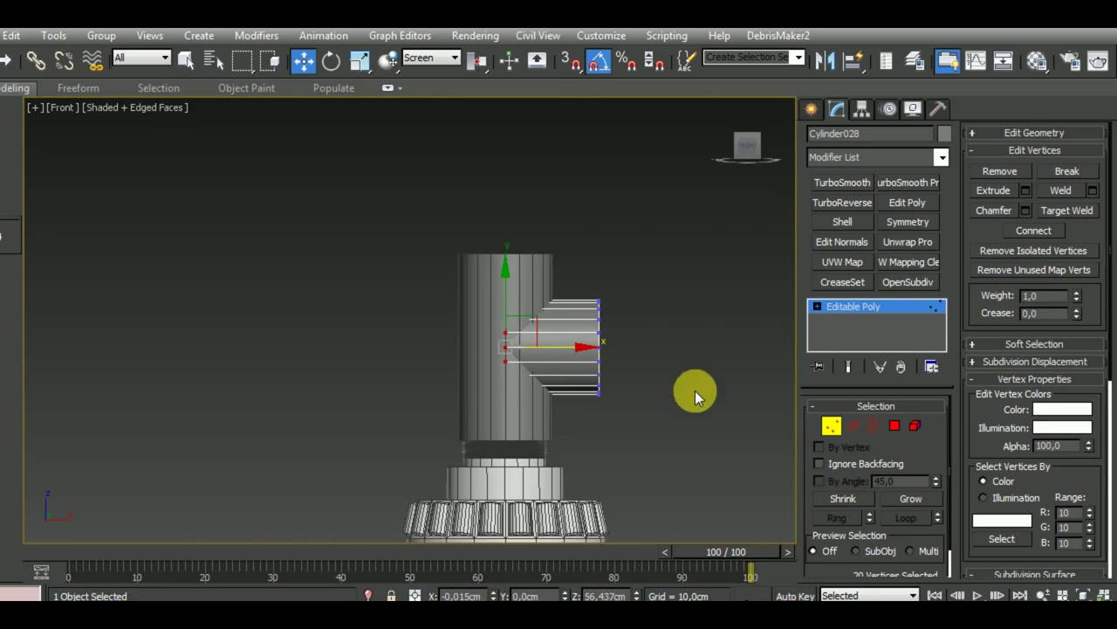
Exit vertex editing and add the vertical cylinder to the selection.
click(830, 426)
mouse_move(684, 391)
middle_down()
mouse_move(649, 349)
mouse_move(651, 372)
middle_up()
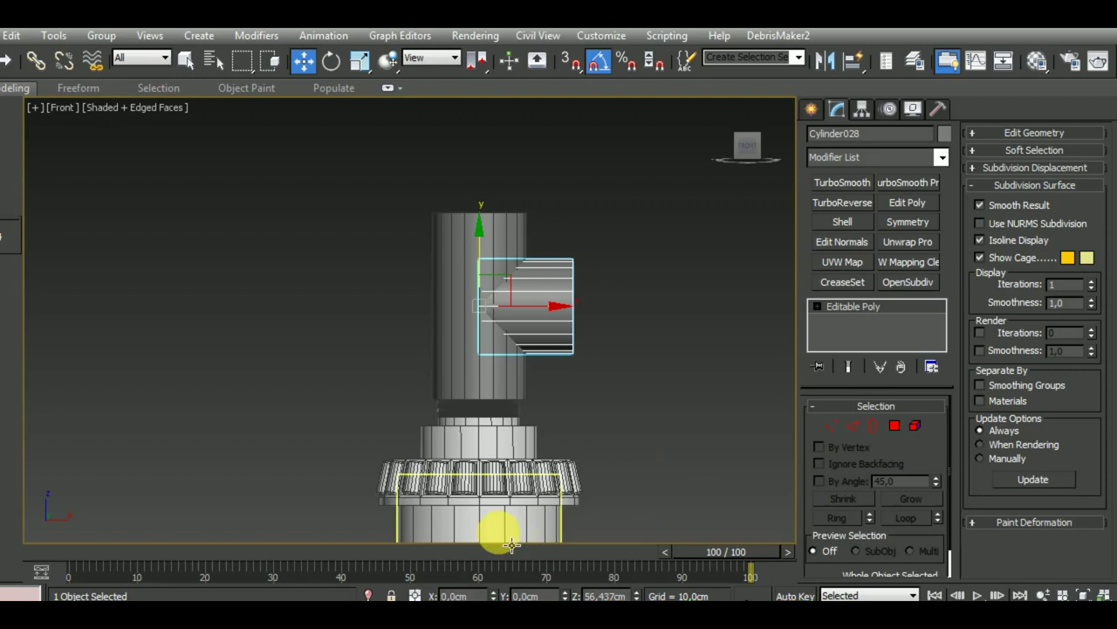
middle_drag(593, 451, 644, 443)
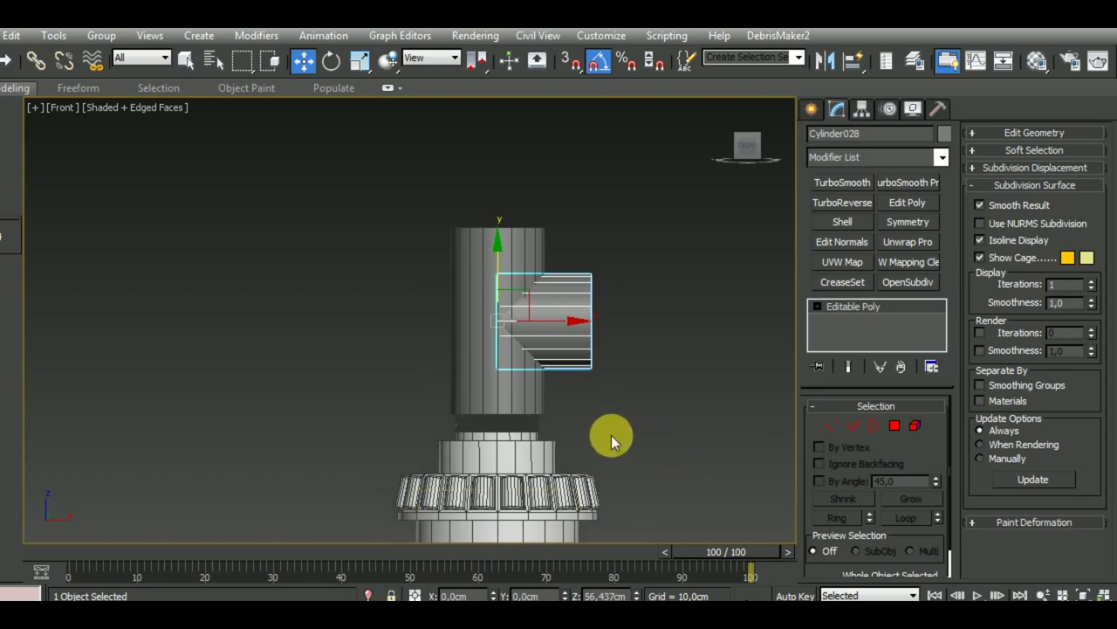
ctrl+click(498, 395)
Assign the grey material to both pipes in the Material Editor.
key(m)
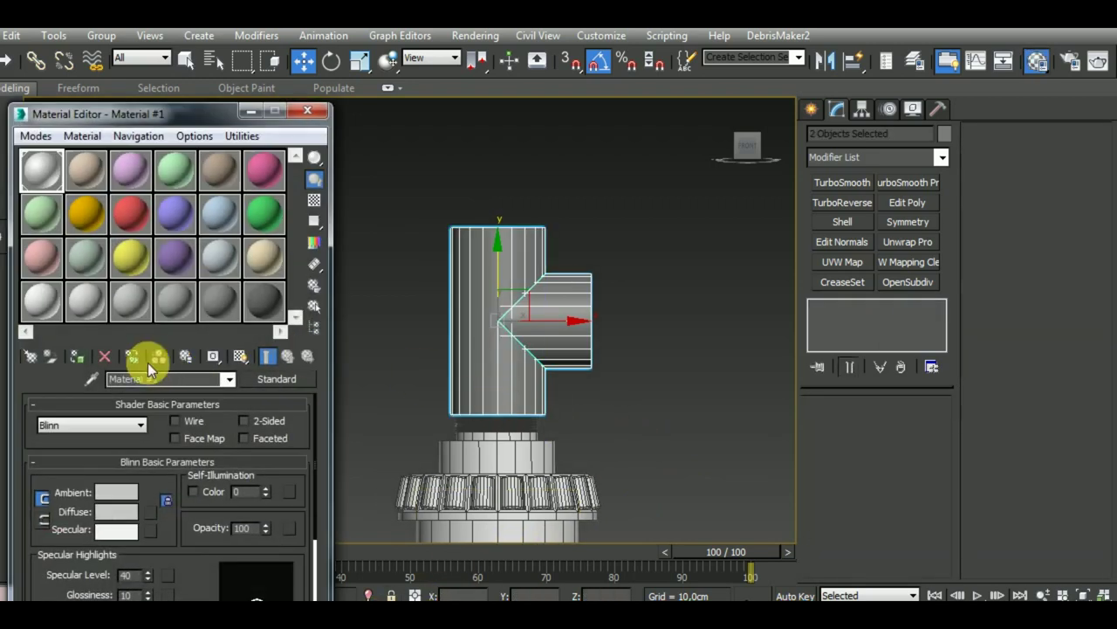
click(50, 355)
click(308, 115)
Convert the vertical cylinder on its own to Editable Poly.
click(708, 315)
click(484, 244)
scroll(509, 247, up, 3)
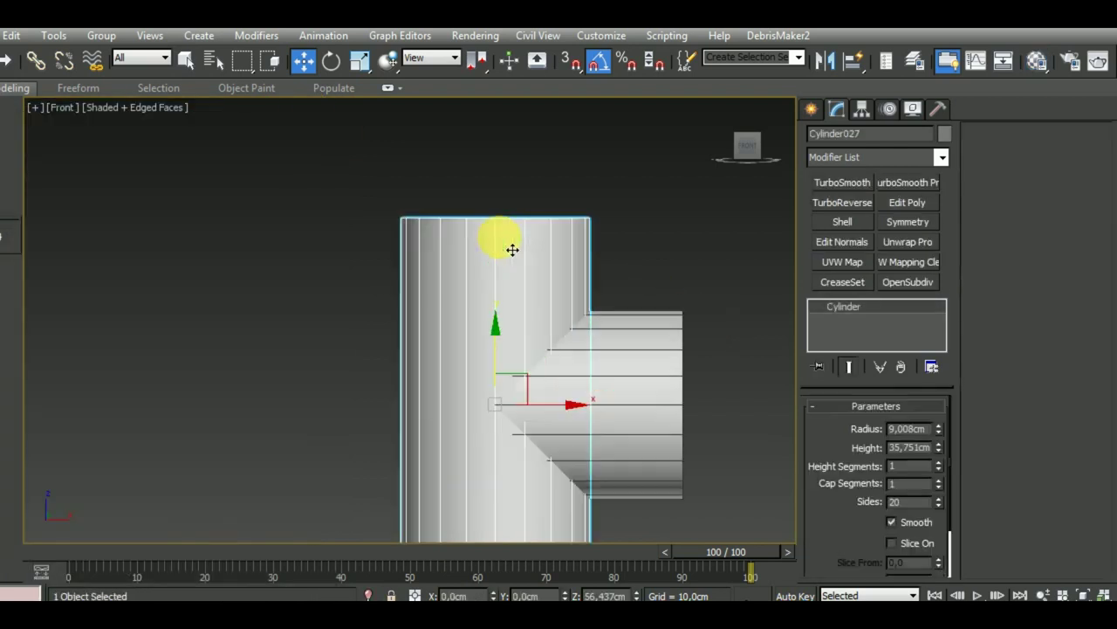
right_click(856, 307)
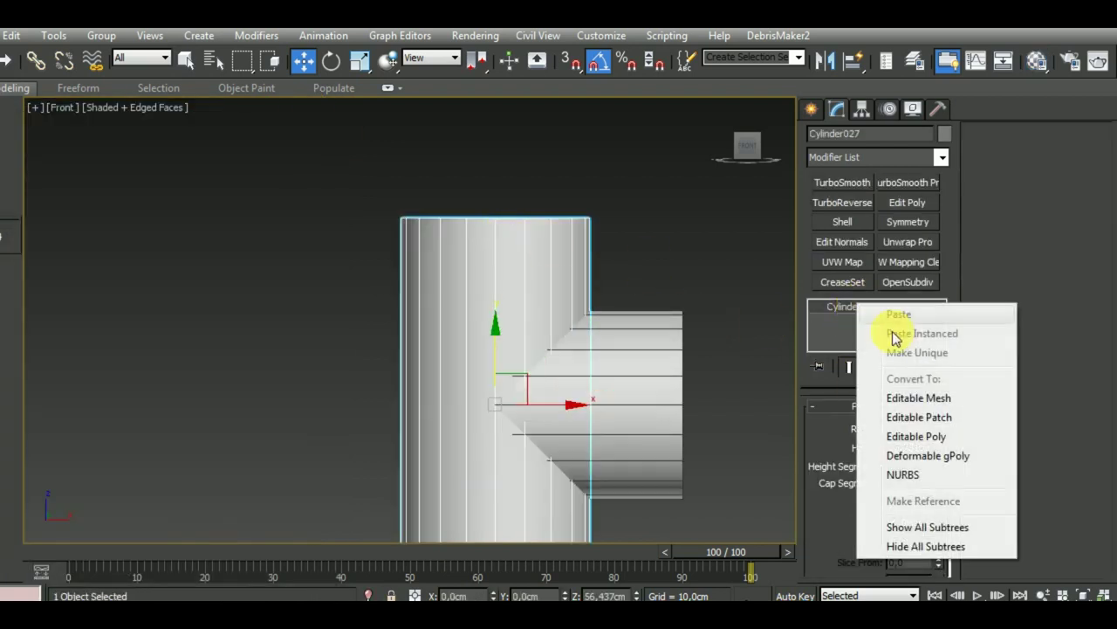
click(927, 437)
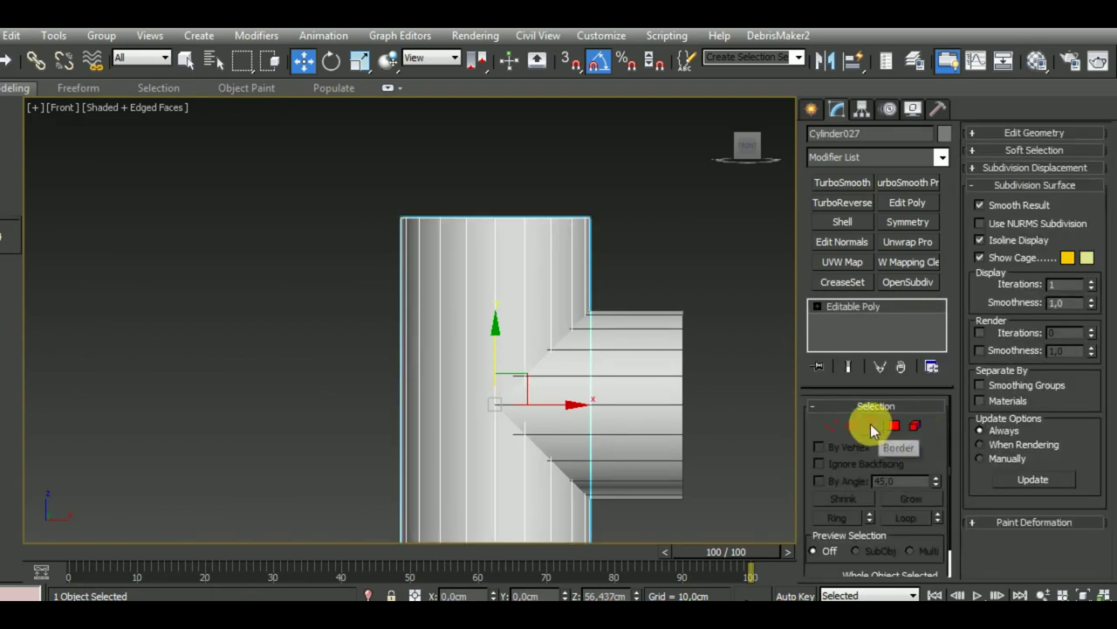
Connect the cylinder's lengthwise edges with 2 segments, pushed toward the pipe ends.
click(853, 425)
drag(239, 305, 704, 394)
key(ctrl+shift+e)
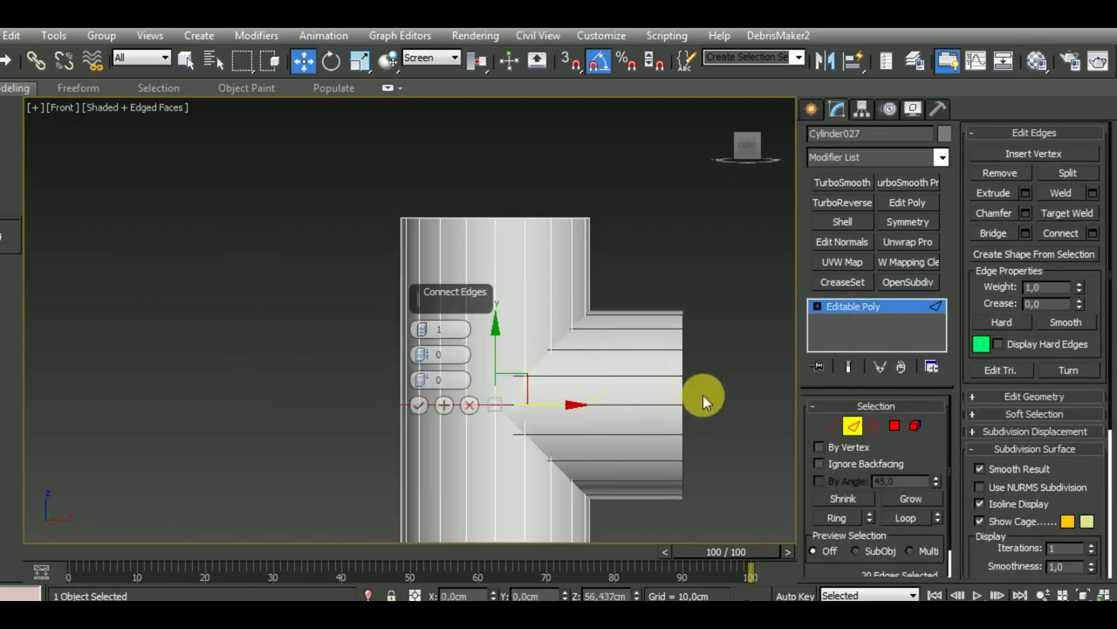
click(422, 324)
drag(422, 354, 436, 42)
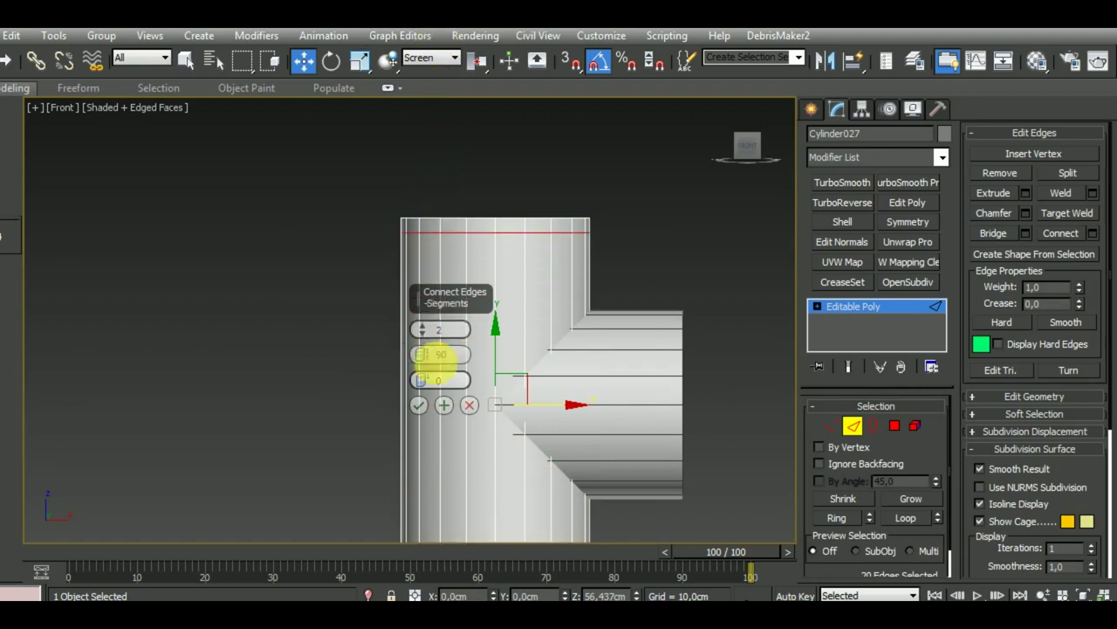
click(419, 403)
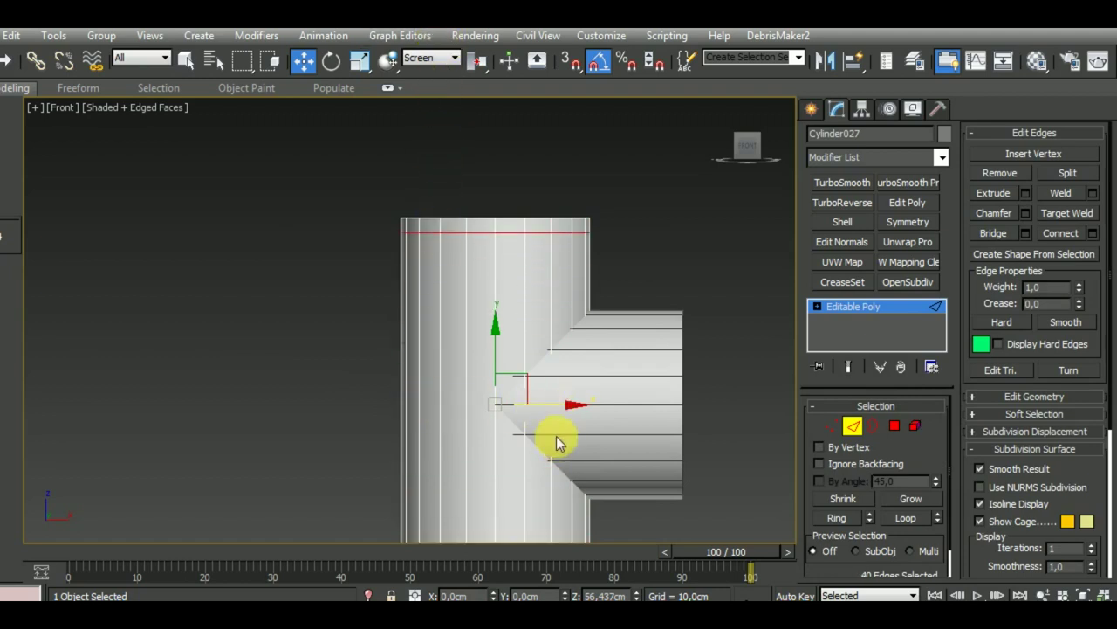
Select the bottom and top polygon rings of the vertical pipe.
click(896, 426)
scroll(679, 349, down, 2)
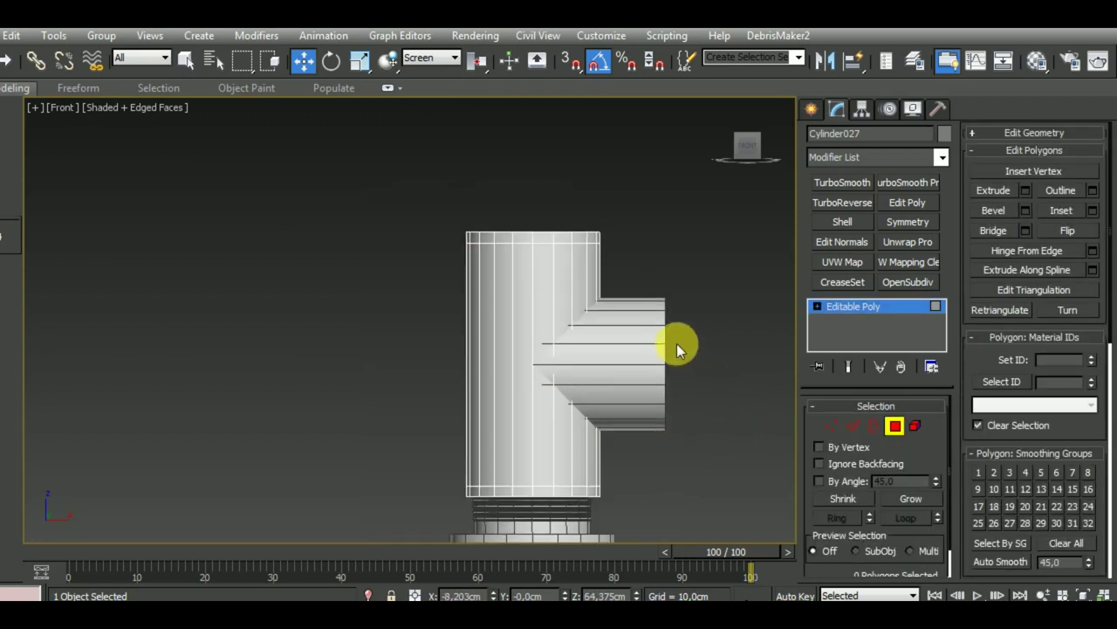
shift+click(551, 499)
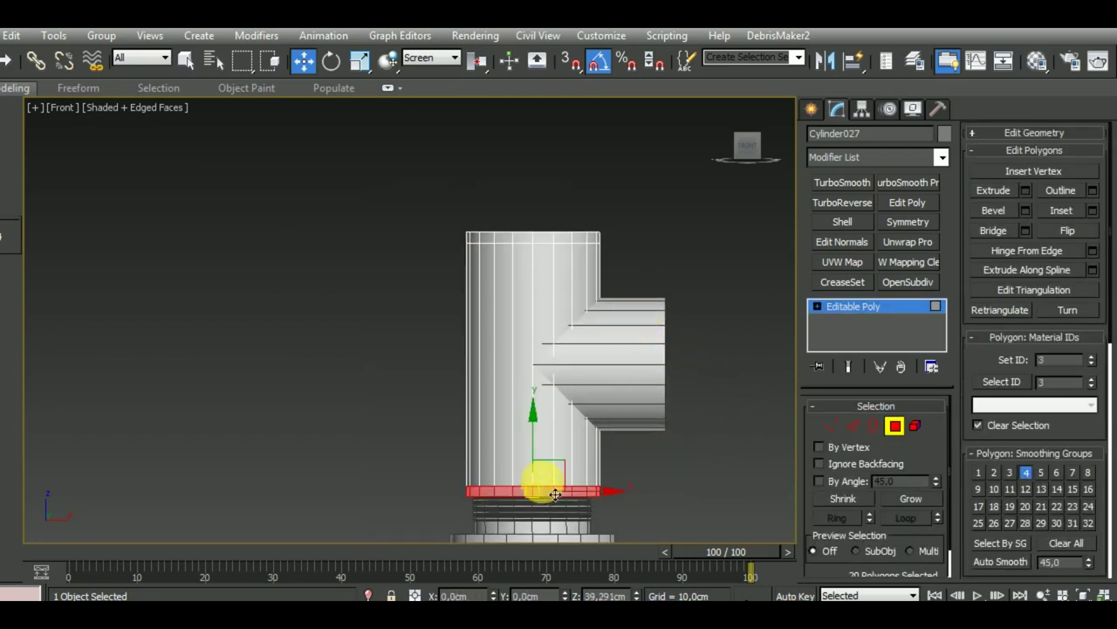
scroll(524, 249, up, 2)
click(550, 248)
shift+click(567, 252)
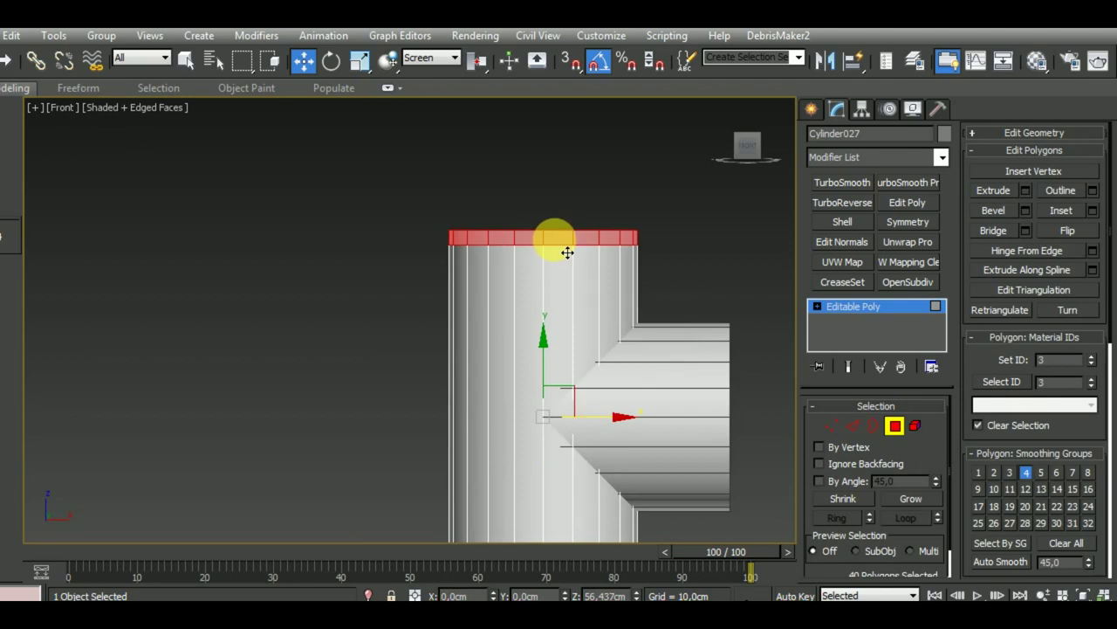
Bevel both end rings outward 1.168 cm into raised rims.
key(ctrl+shift+b)
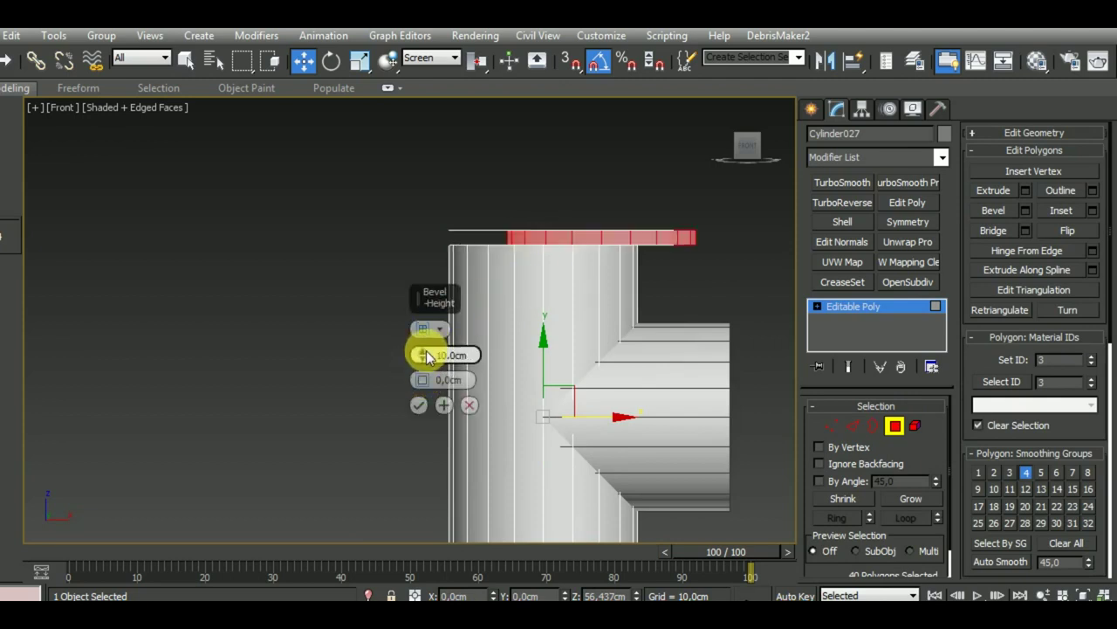
right_click(425, 361)
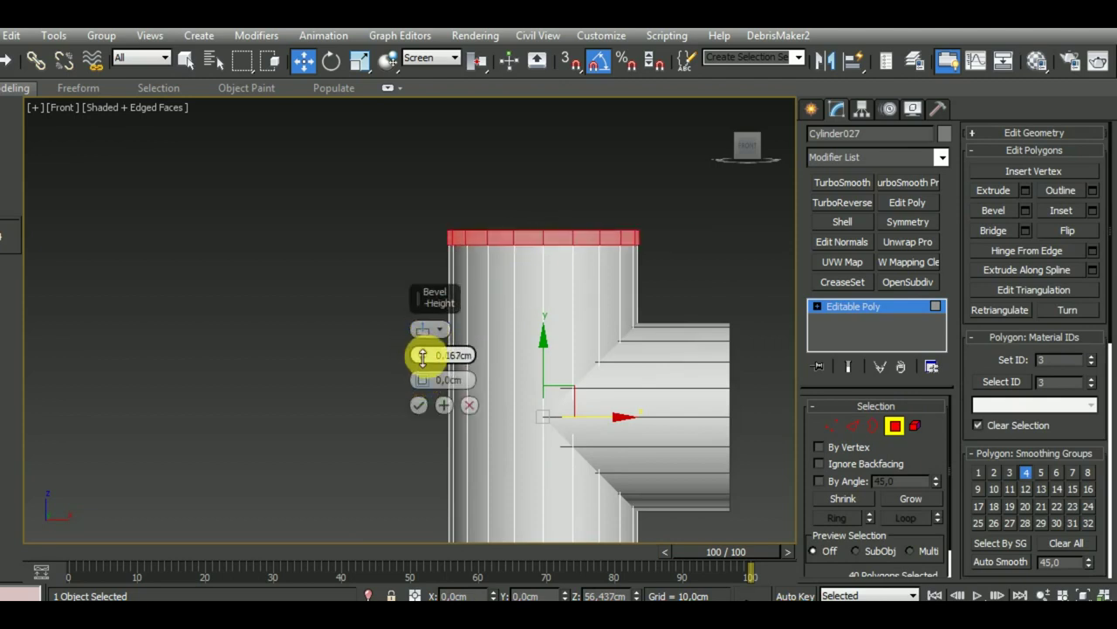
middle_drag(672, 365, 643, 300)
scroll(454, 367, up, 3)
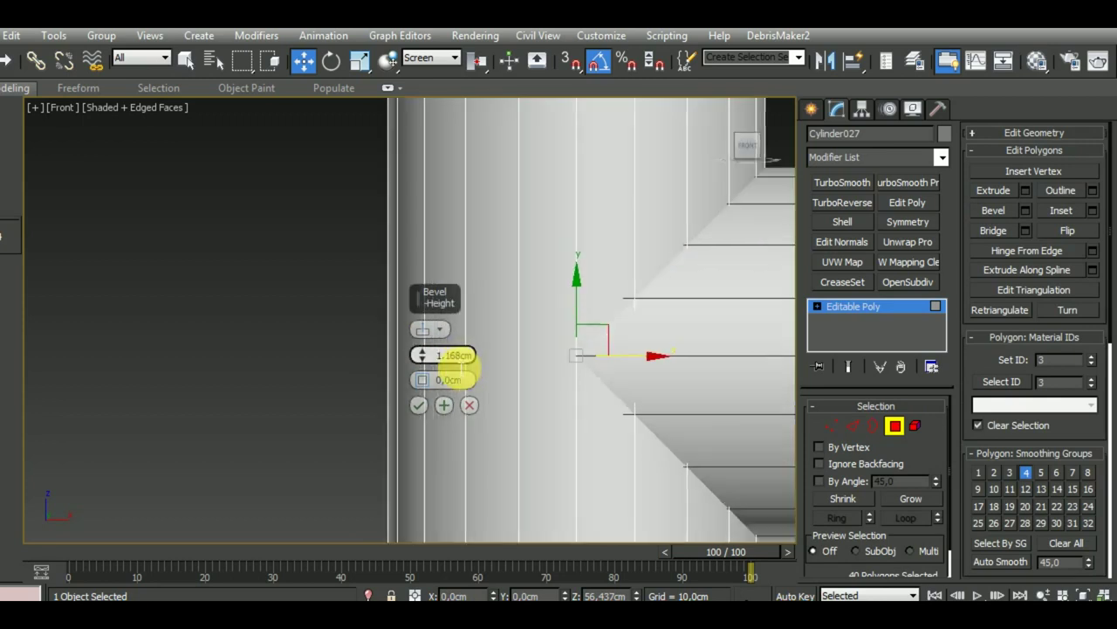
scroll(456, 365, down, 3)
alt+middle_drag(621, 462, 653, 499)
scroll(615, 506, up, 4)
scroll(610, 515, down, 4)
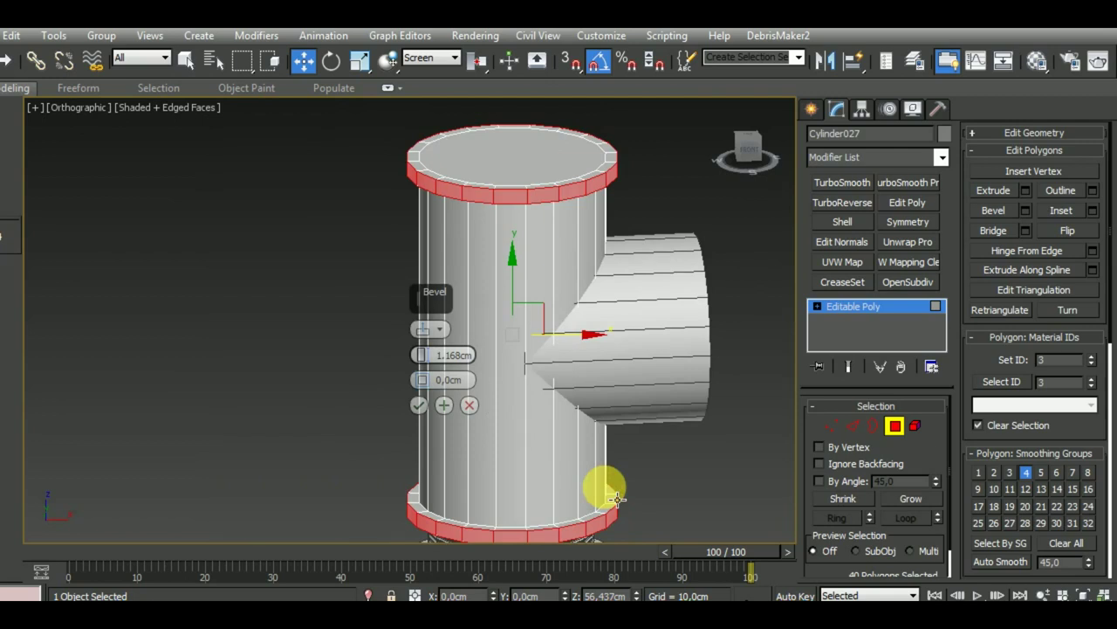
click(417, 404)
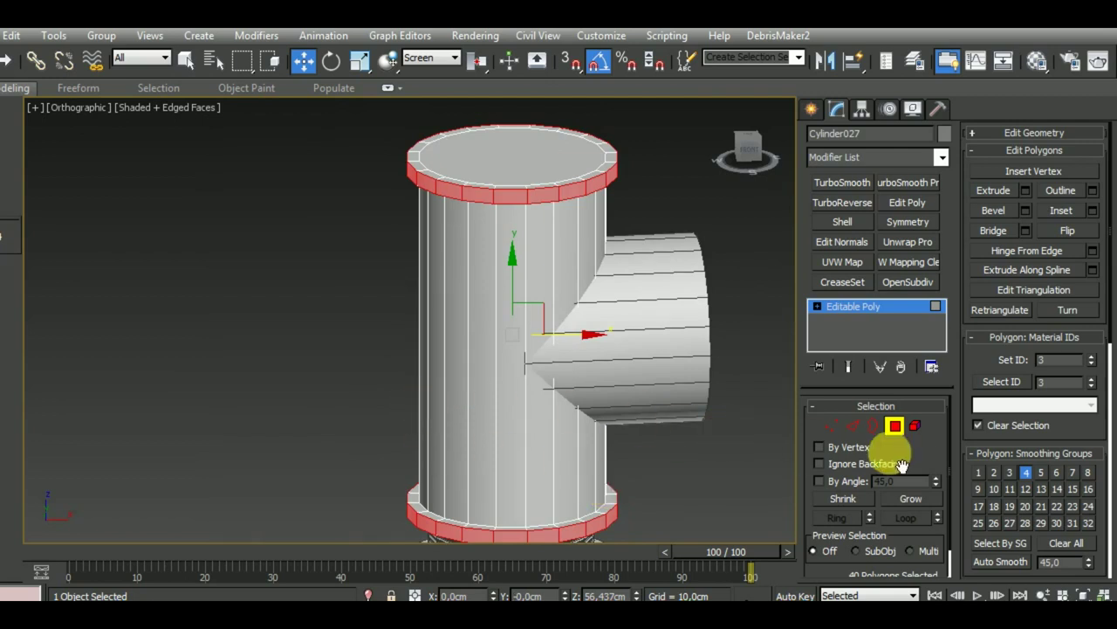
Select the side pipe's lengthwise edges and return to the front view.
click(892, 428)
click(705, 342)
click(853, 426)
drag(685, 454, 621, 191)
key(f)
scroll(627, 332, down, 5)
scroll(621, 286, up, 3)
scroll(562, 222, up, 2)
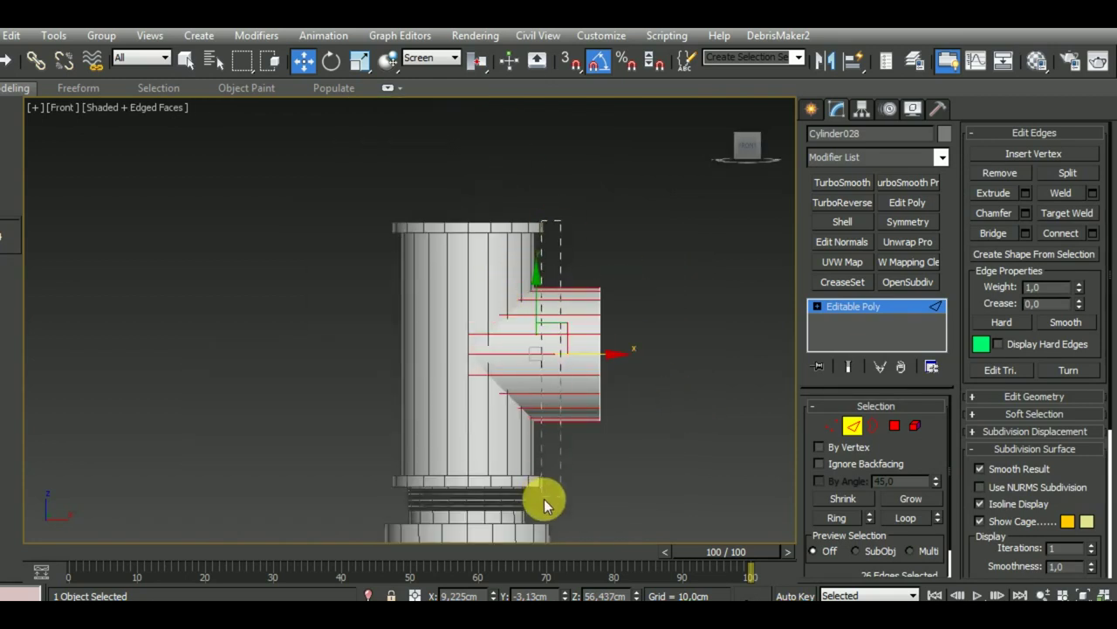
Connect a new edge loop on the side pipe and slide it along the branch.
key(ctrl+shift+e)
mouse_move(423, 380)
mouse_down()
mouse_move(429, 428)
mouse_move(432, 245)
mouse_move(453, 110)
mouse_up()
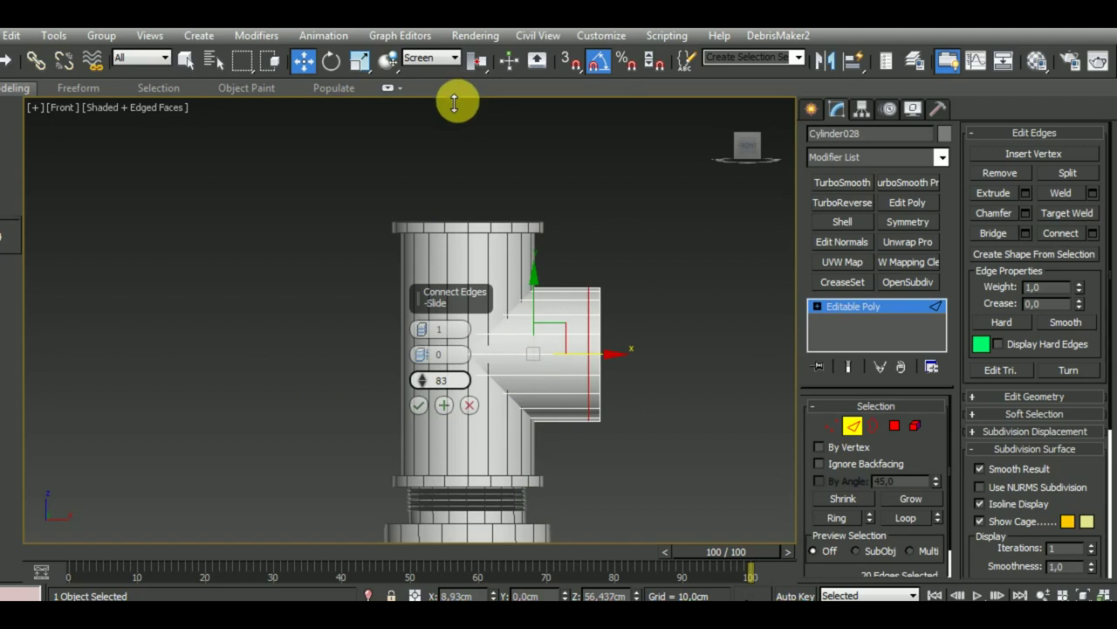
click(419, 405)
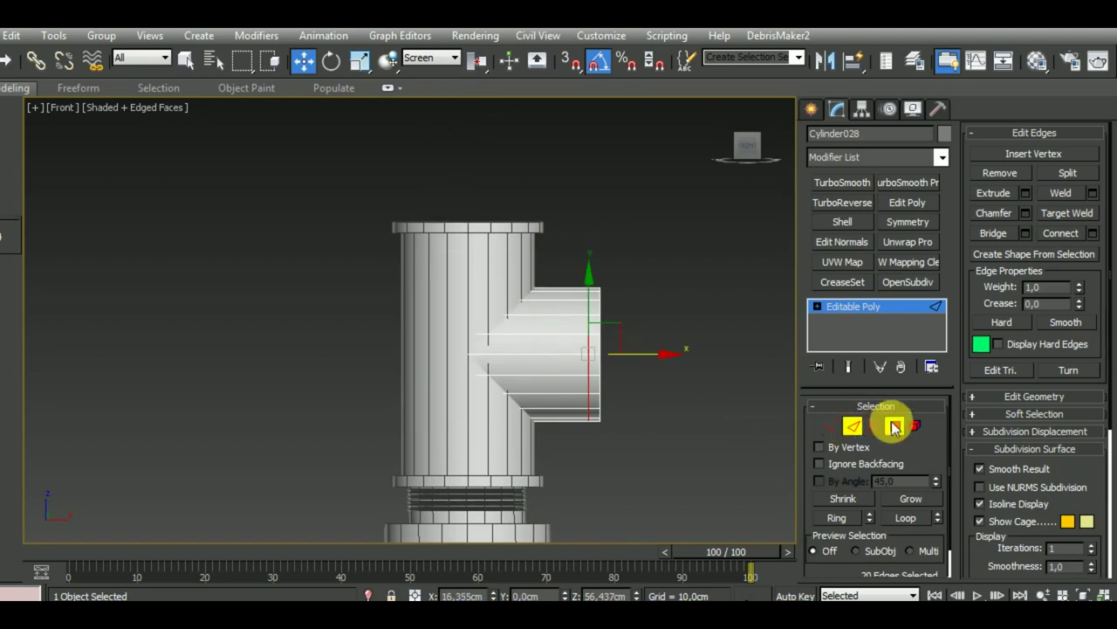
Select the end polygon faces of the side branch.
click(895, 425)
scroll(611, 371, up, 3)
scroll(614, 371, up, 2)
click(601, 358)
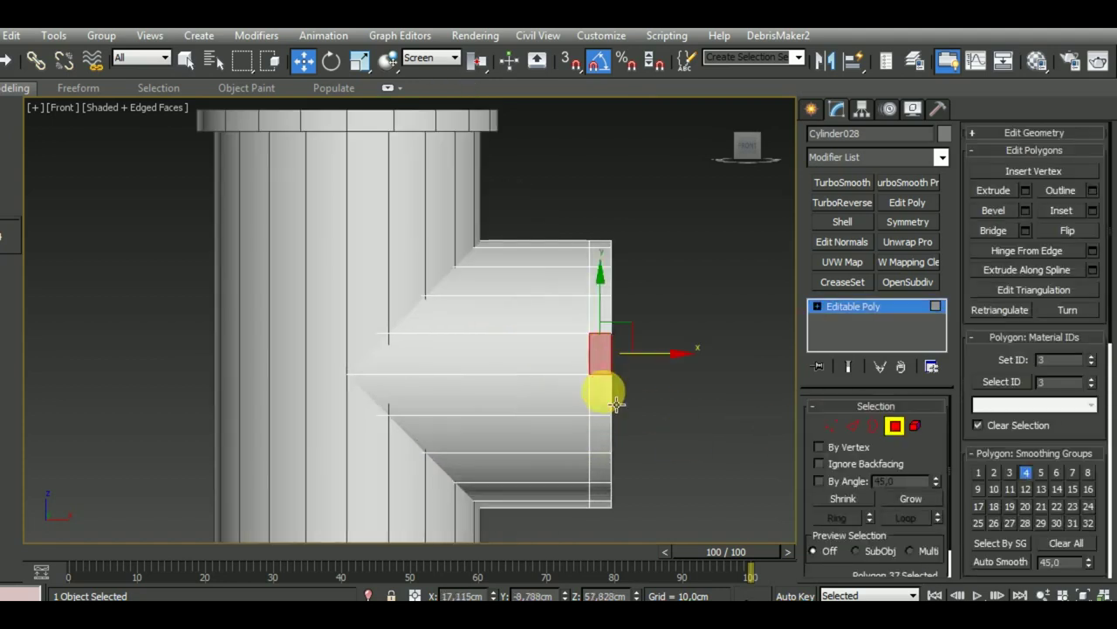
shift+click(614, 402)
Bevel the end faces with height 1.168 cm, outline 0, using Local Normal.
key(shift+ctrl+b)
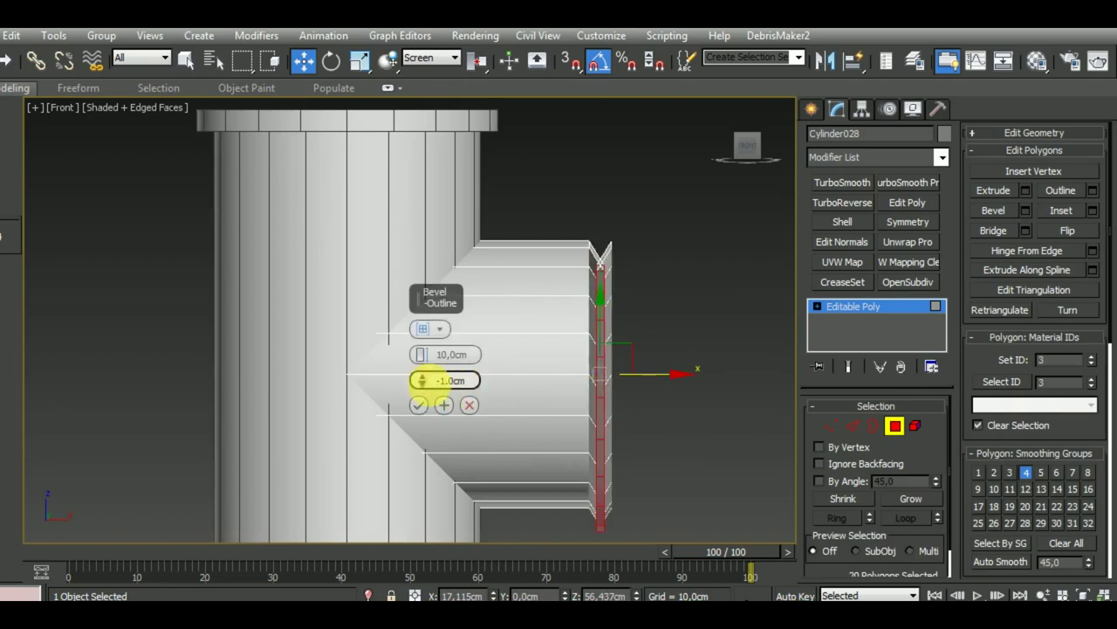
right_click(424, 378)
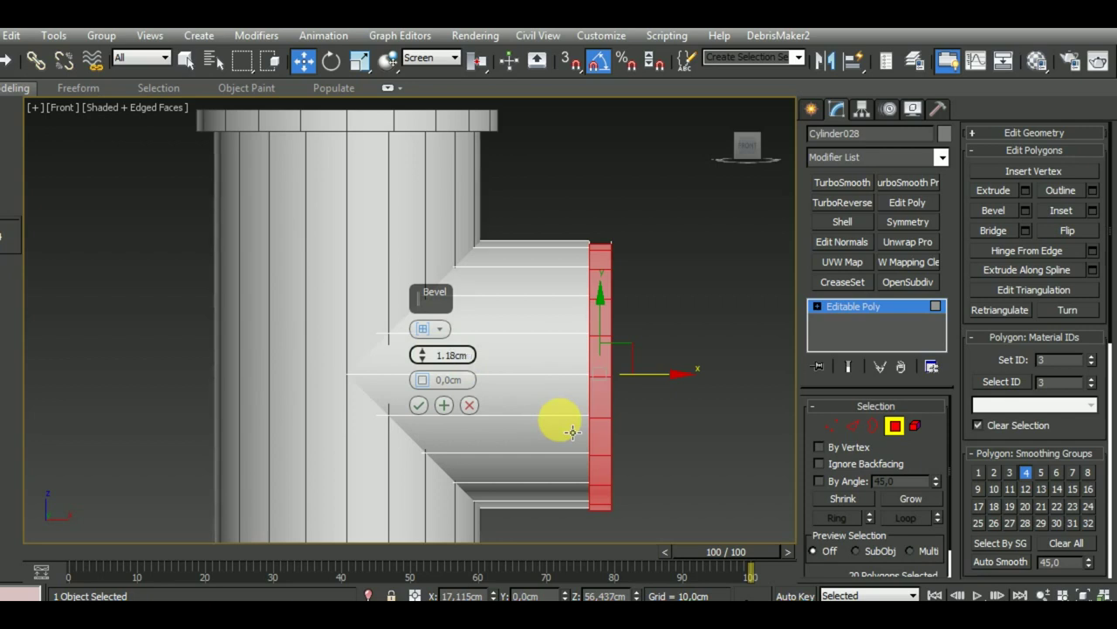
text(6)
click(422, 332)
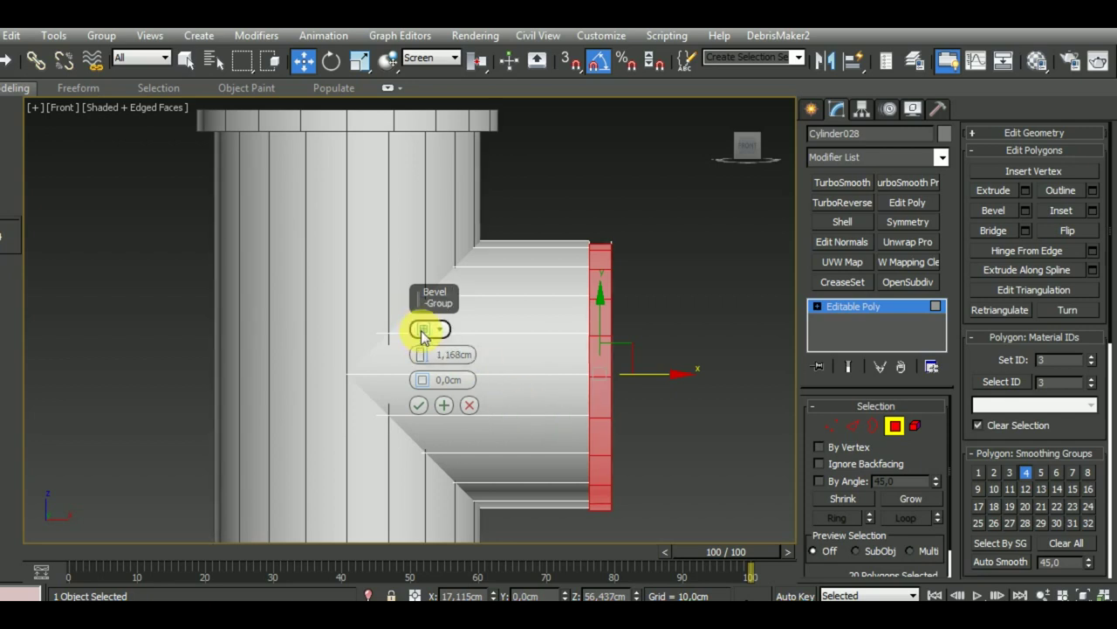
click(419, 405)
scroll(542, 337, down, 2)
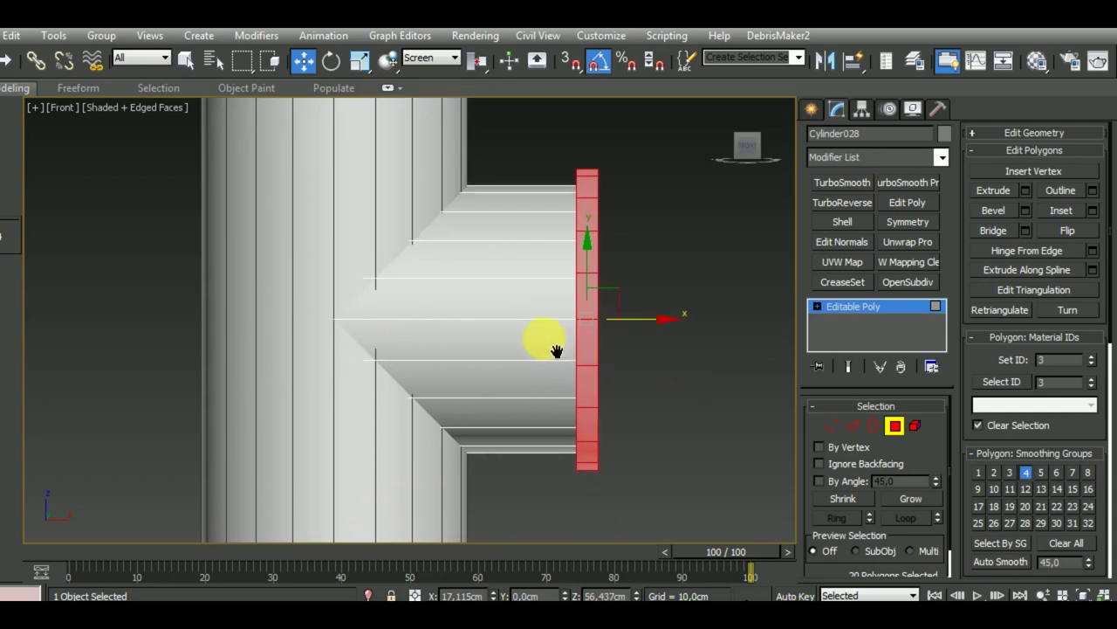
scroll(588, 349, down, 4)
click(891, 427)
middle_drag(636, 426, 618, 407)
Shift-drag the threaded base ring upward to make a copy.
click(435, 456)
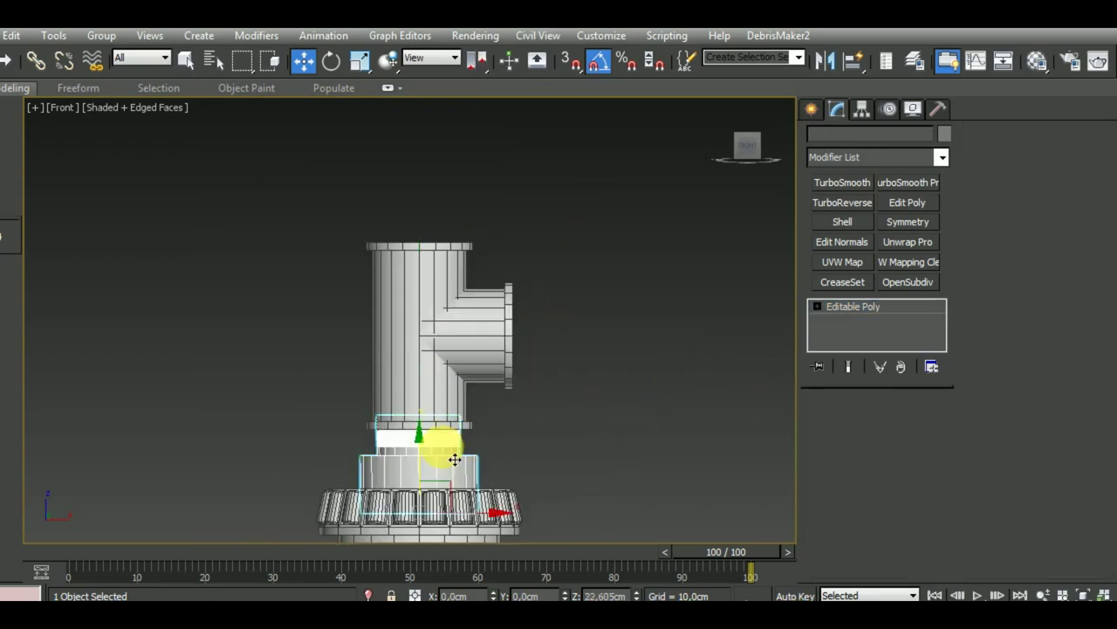
shift+drag(444, 459, 444, 181)
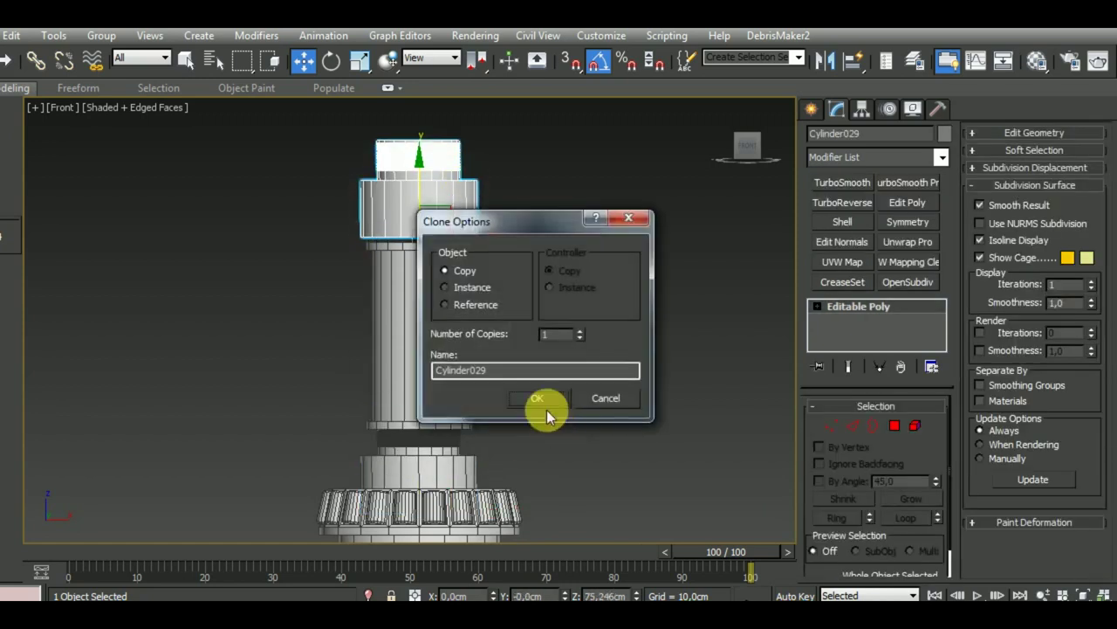
click(537, 395)
middle_drag(690, 199, 698, 319)
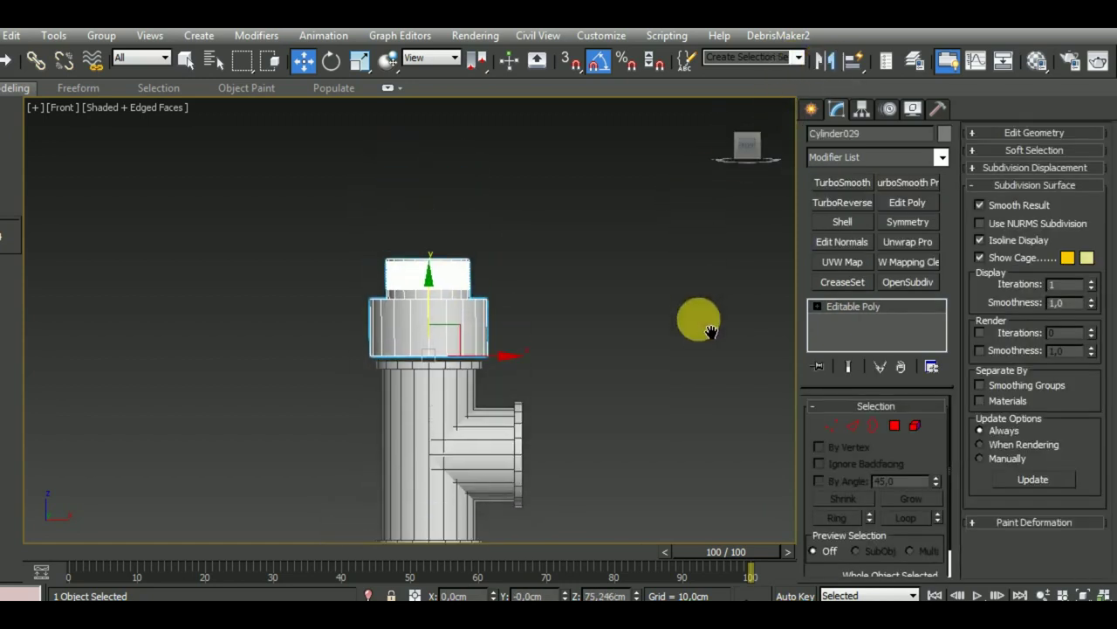
Flip the copied ring 180° and lower it onto the top of the tee.
click(332, 60)
drag(474, 260, 561, 495)
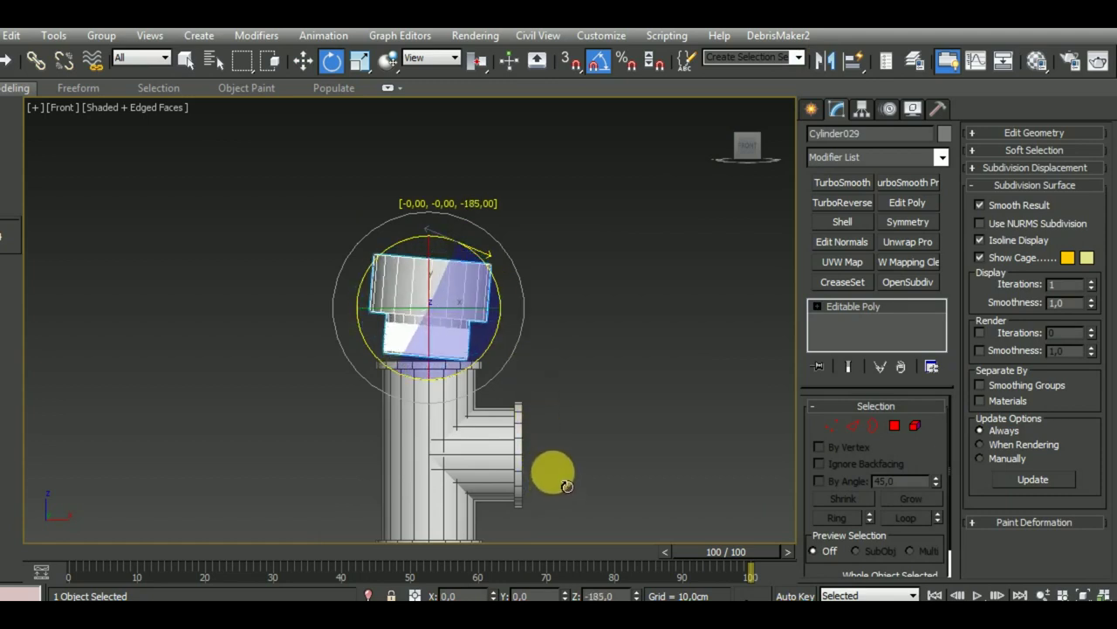
drag(569, 463, 559, 444)
click(303, 60)
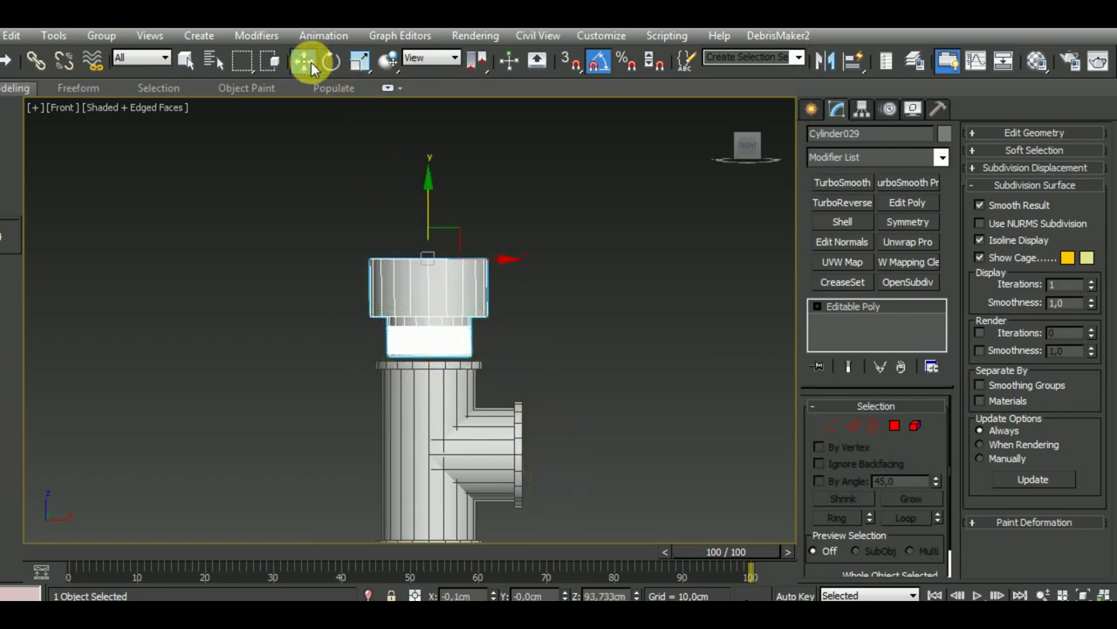
drag(440, 222, 440, 242)
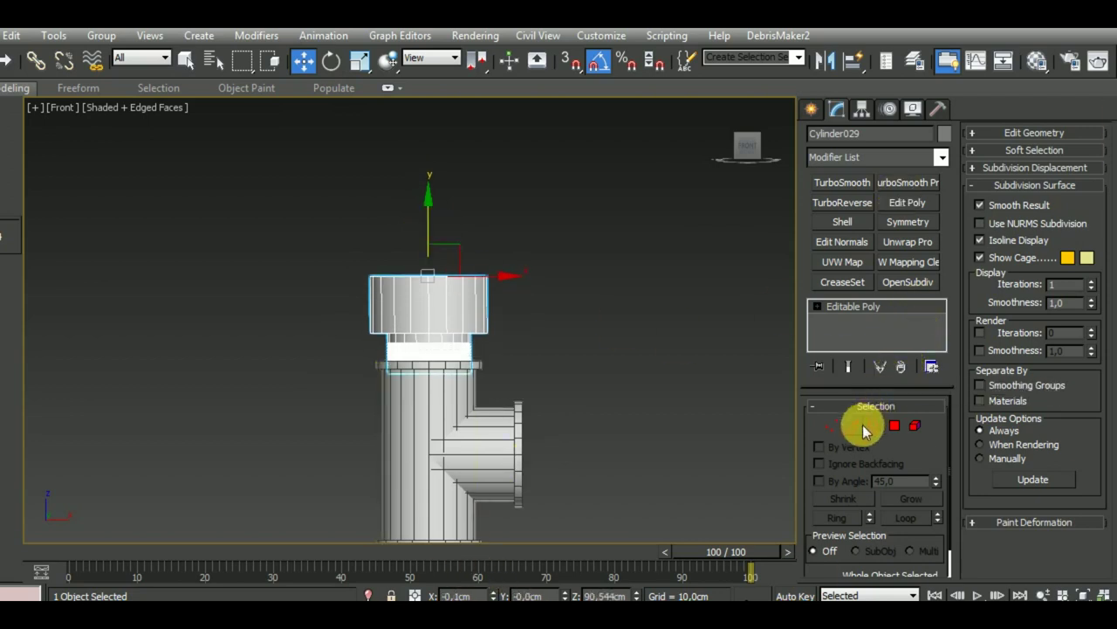
Select and delete the polygons of the ring's upper cap.
click(894, 425)
drag(329, 256, 576, 307)
scroll(542, 327, up, 5)
alt+middle_drag(549, 332, 541, 285)
click(911, 498)
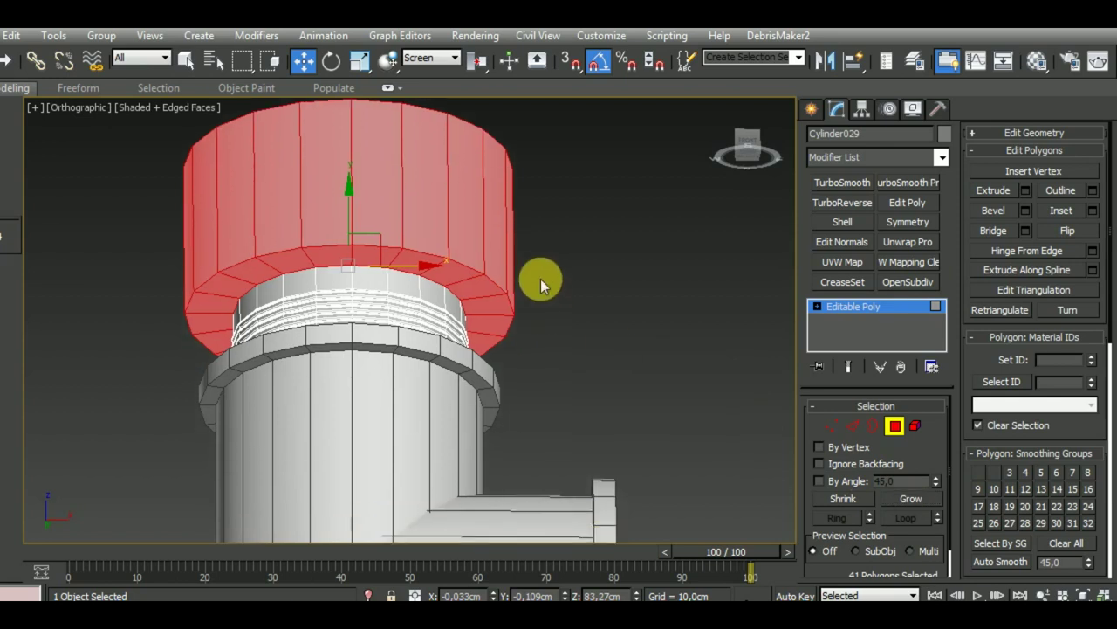
key(Delete)
Select the open top border and scale it inward to 81% in view coordinates.
click(873, 425)
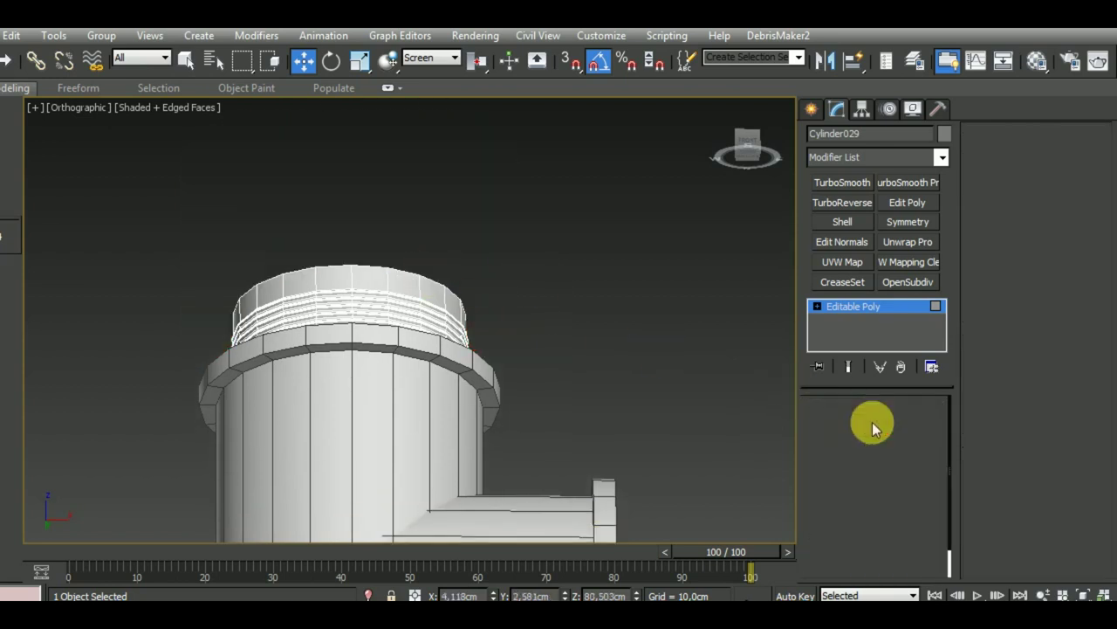
click(432, 277)
mouse_move(424, 279)
alt+middle_down()
mouse_move(574, 354)
mouse_move(571, 383)
alt+middle_up()
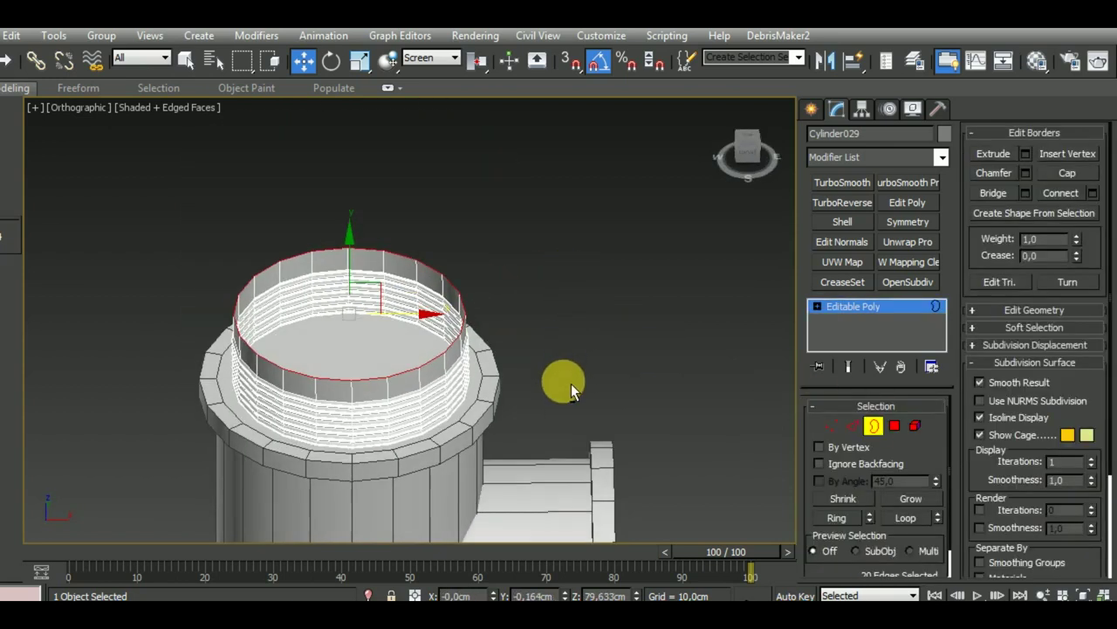
click(357, 64)
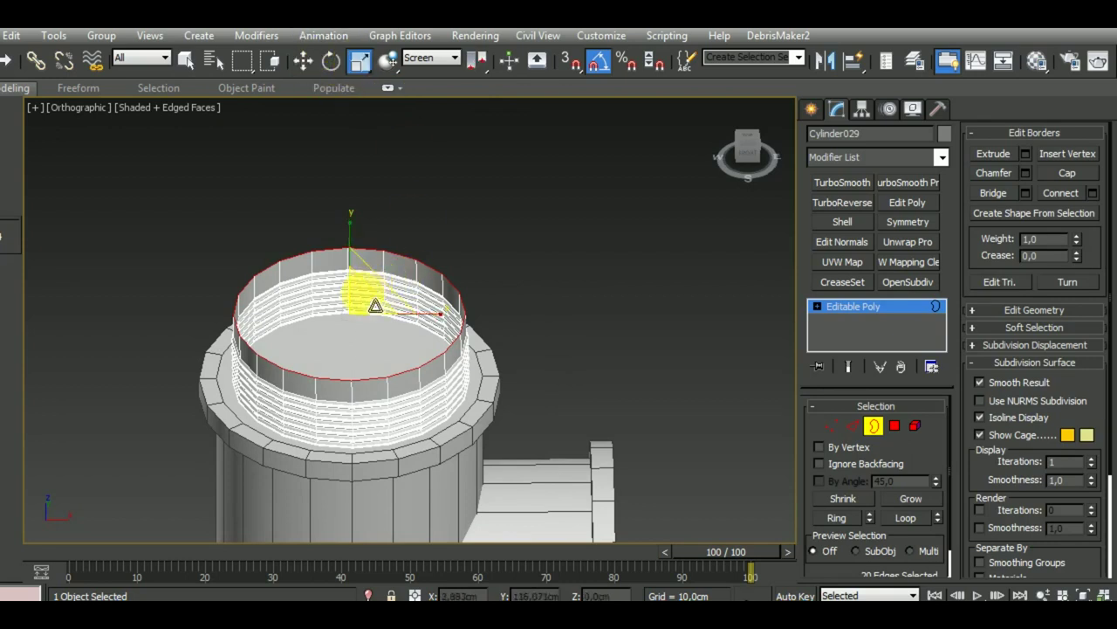
click(428, 57)
click(423, 71)
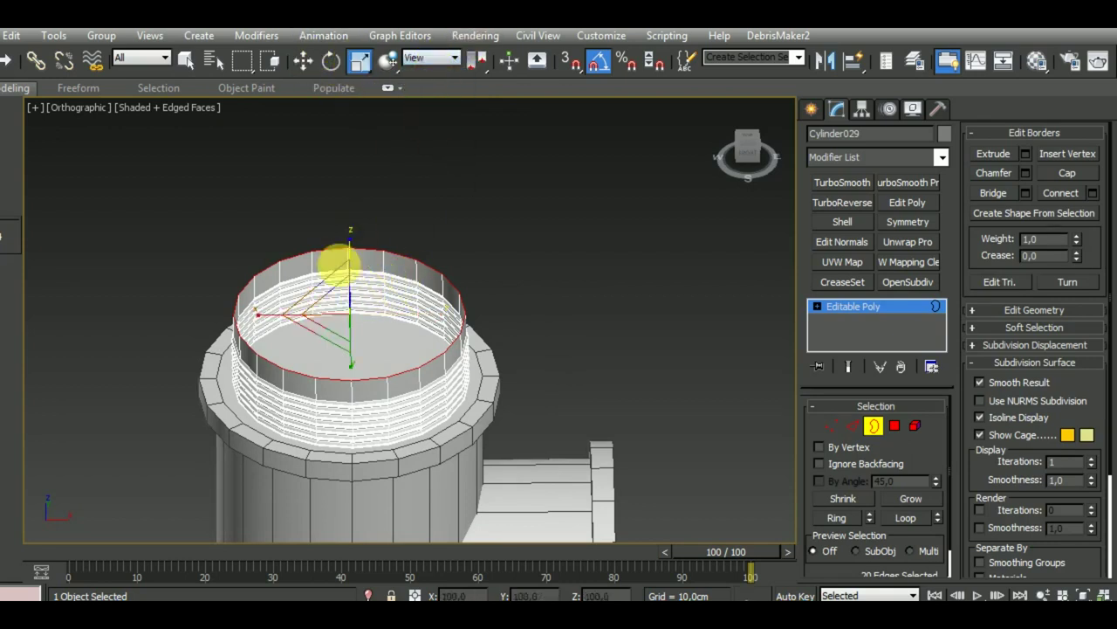
drag(348, 315, 349, 340)
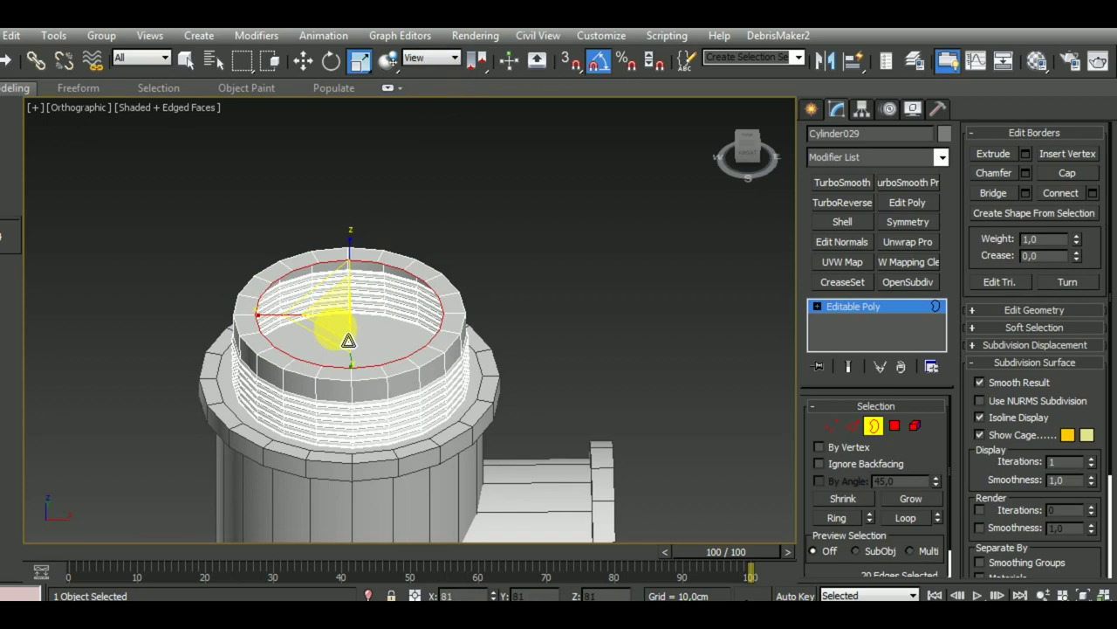
Shift-move the border up along Z into a narrower straight collar.
key(w)
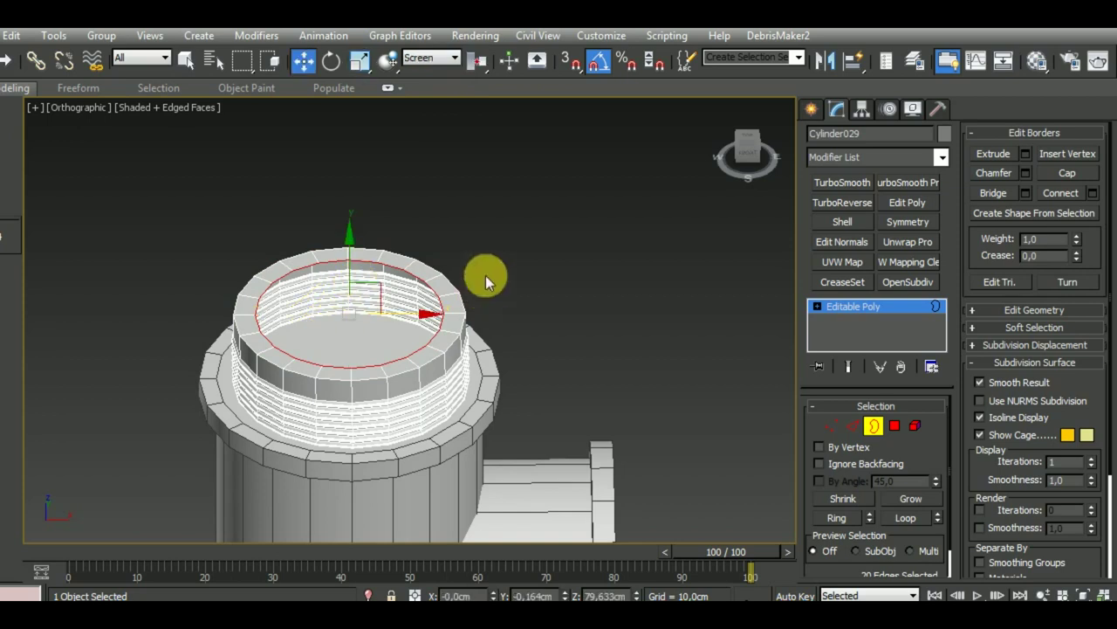
click(437, 67)
mouse_move(542, 105)
alt+middle_down()
mouse_move(578, 128)
mouse_move(512, 220)
alt+middle_up()
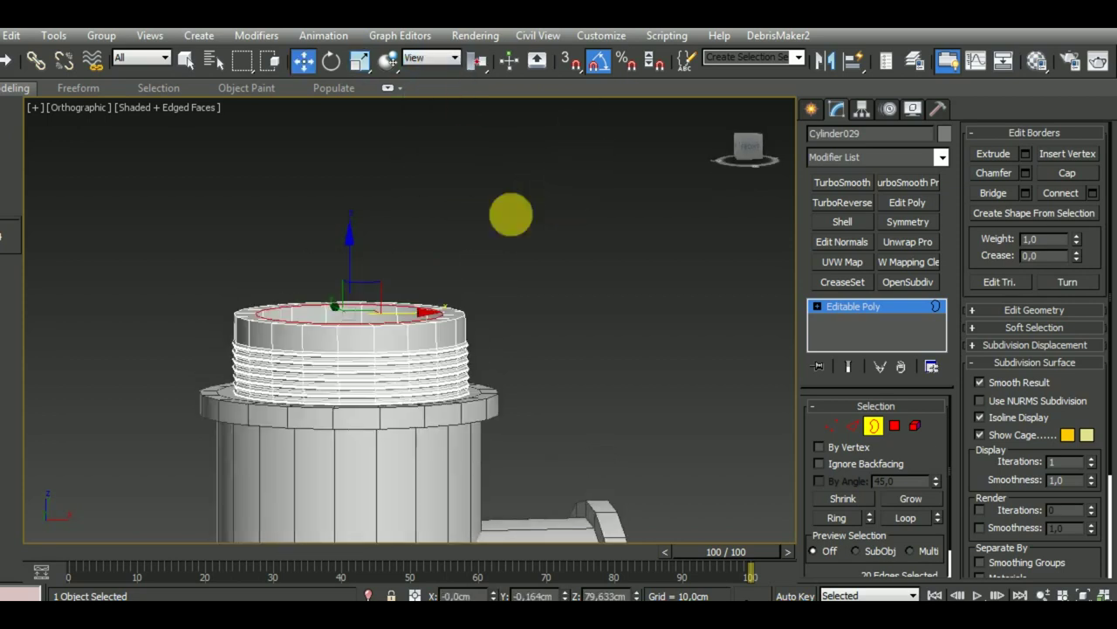
shift+drag(352, 273, 352, 165)
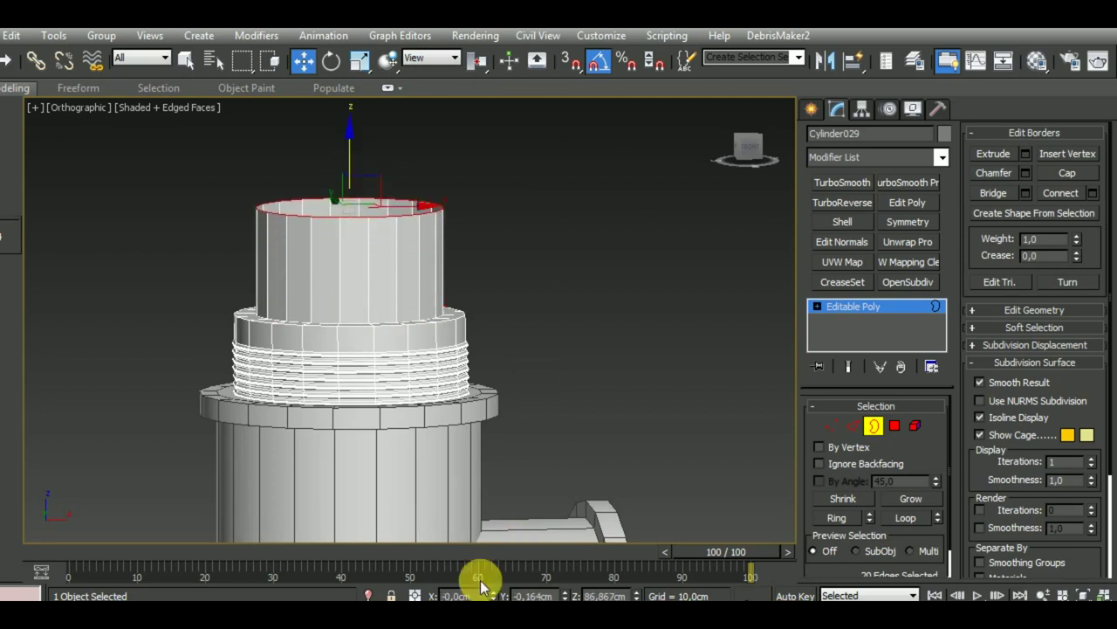
mouse_move(544, 370)
alt+middle_down()
mouse_move(572, 368)
mouse_move(556, 369)
alt+middle_up()
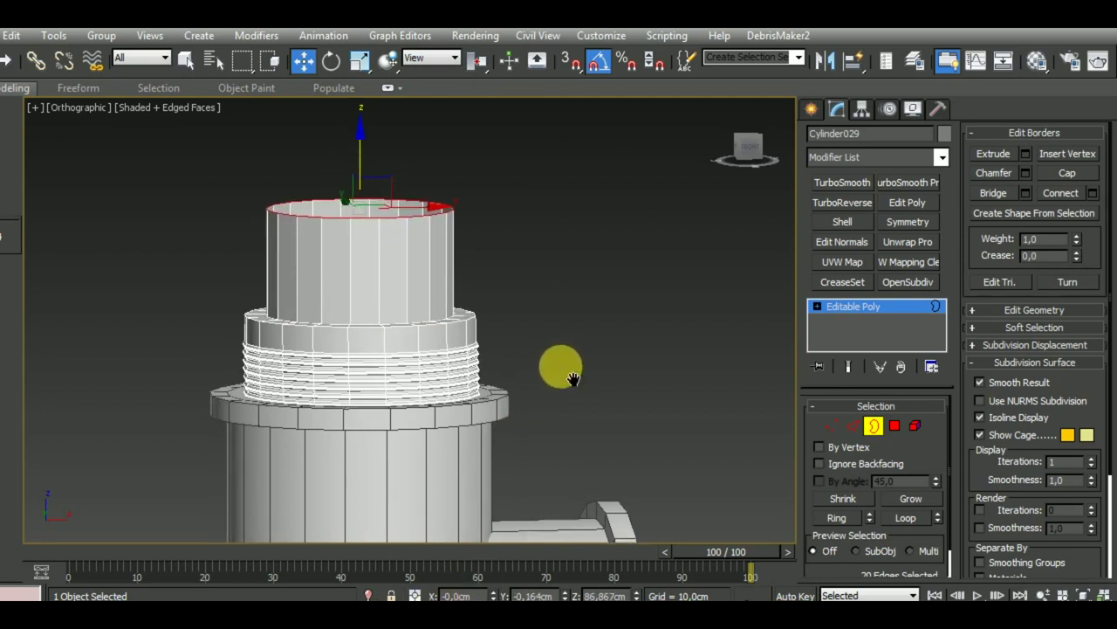
scroll(622, 393, down, 3)
scroll(609, 354, down, 2)
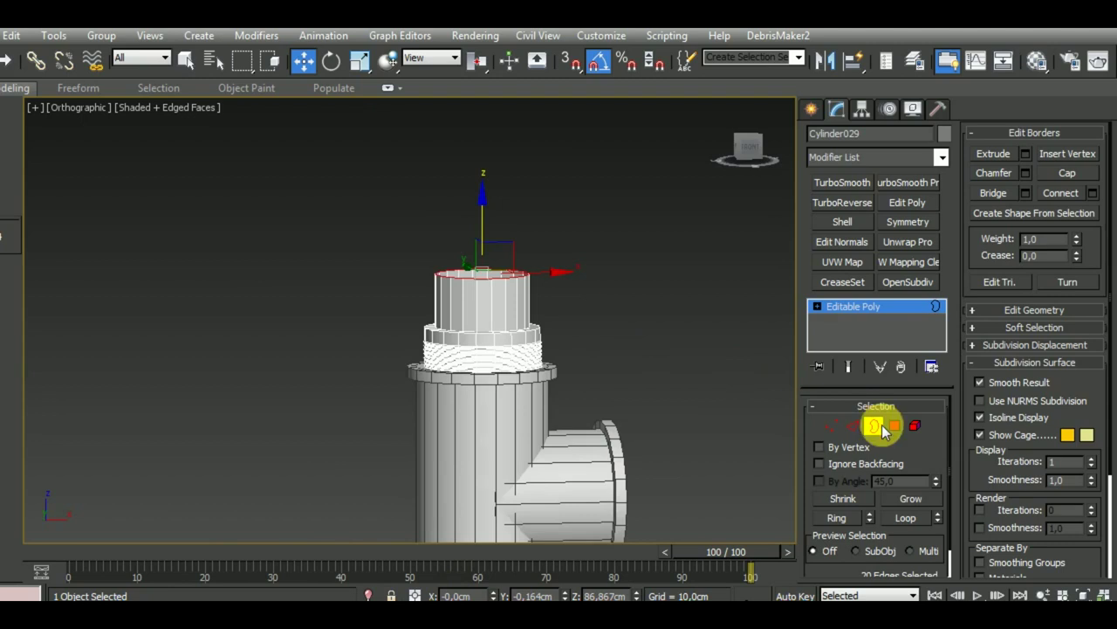
click(873, 425)
click(502, 464)
scroll(502, 463, down, 3)
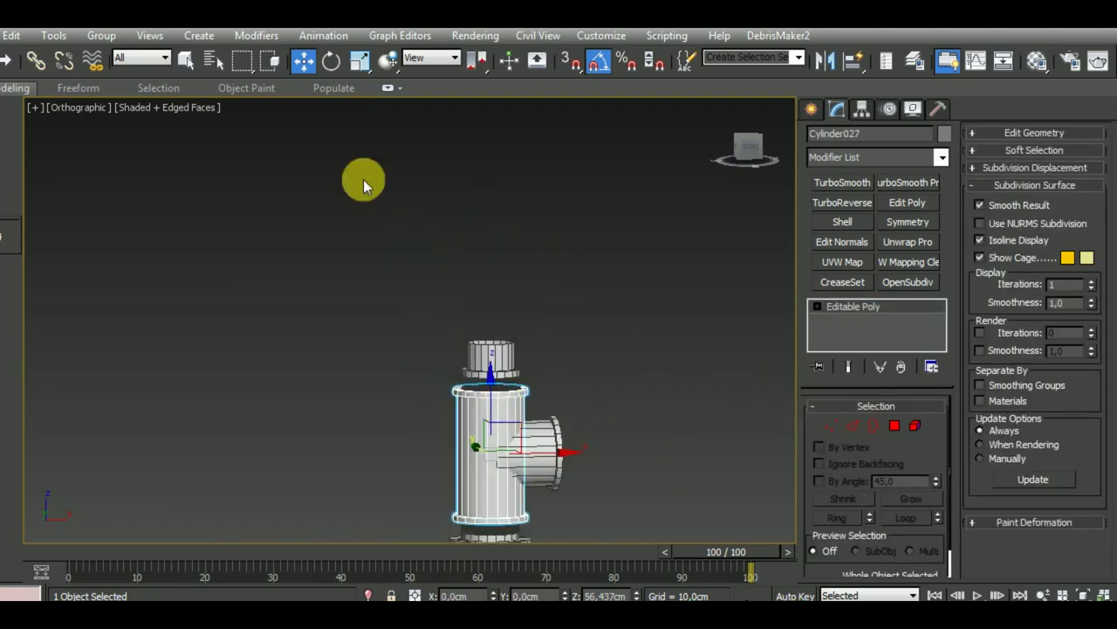
Make a copy of the T-pipe rotated 90 degrees in the front view.
click(330, 66)
mouse_move(536, 394)
alt+middle_down()
mouse_move(603, 379)
mouse_move(606, 412)
mouse_move(516, 329)
mouse_move(499, 425)
mouse_move(520, 421)
alt+middle_up()
key(f)
shift+drag(530, 404, 581, 449)
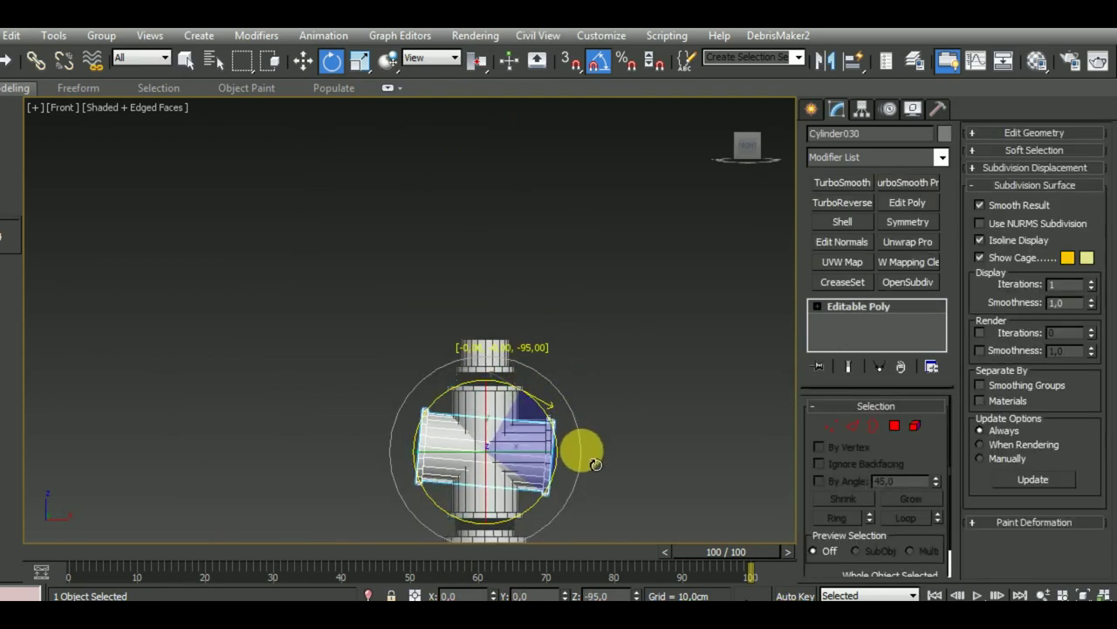
click(536, 399)
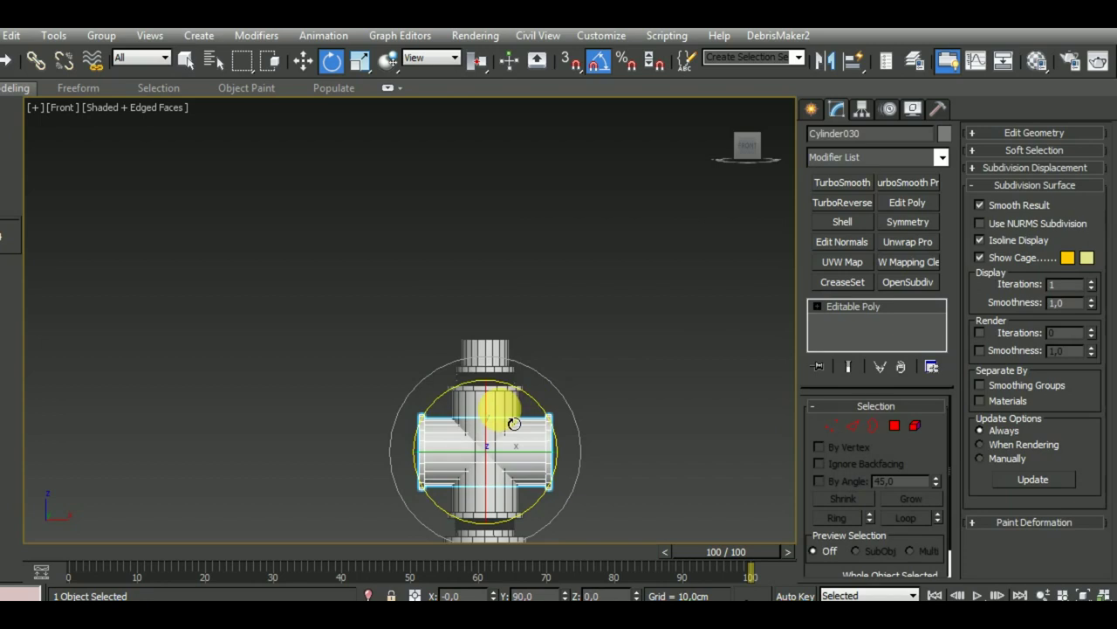
Raise the copied pipe above the T-pipe and shrink it to 78%.
key(w)
drag(486, 399, 486, 257)
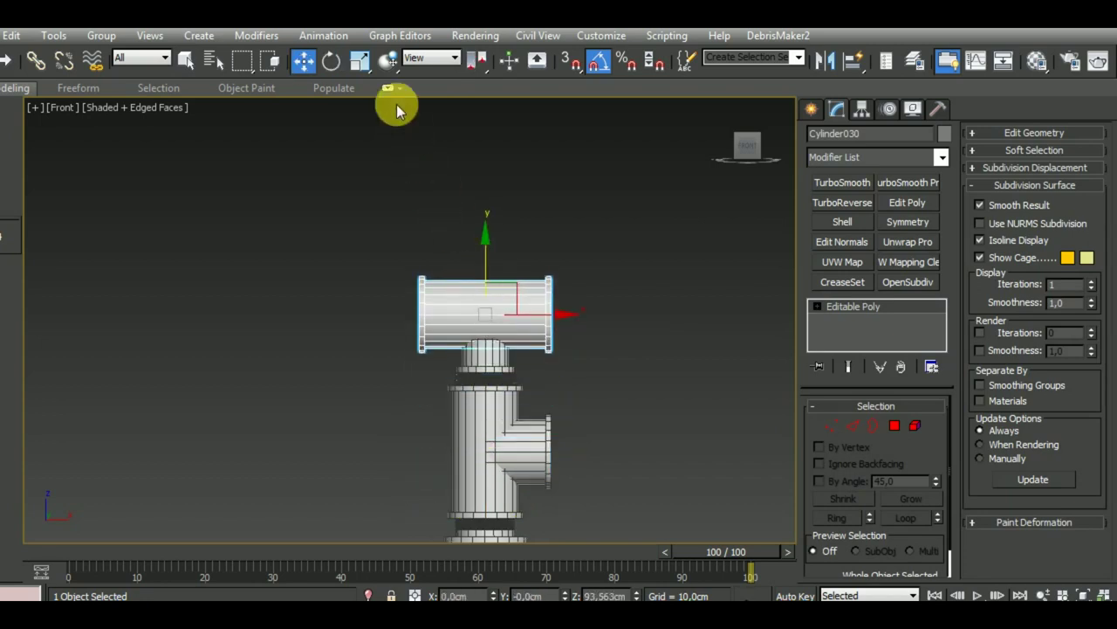
click(356, 68)
drag(506, 318, 514, 342)
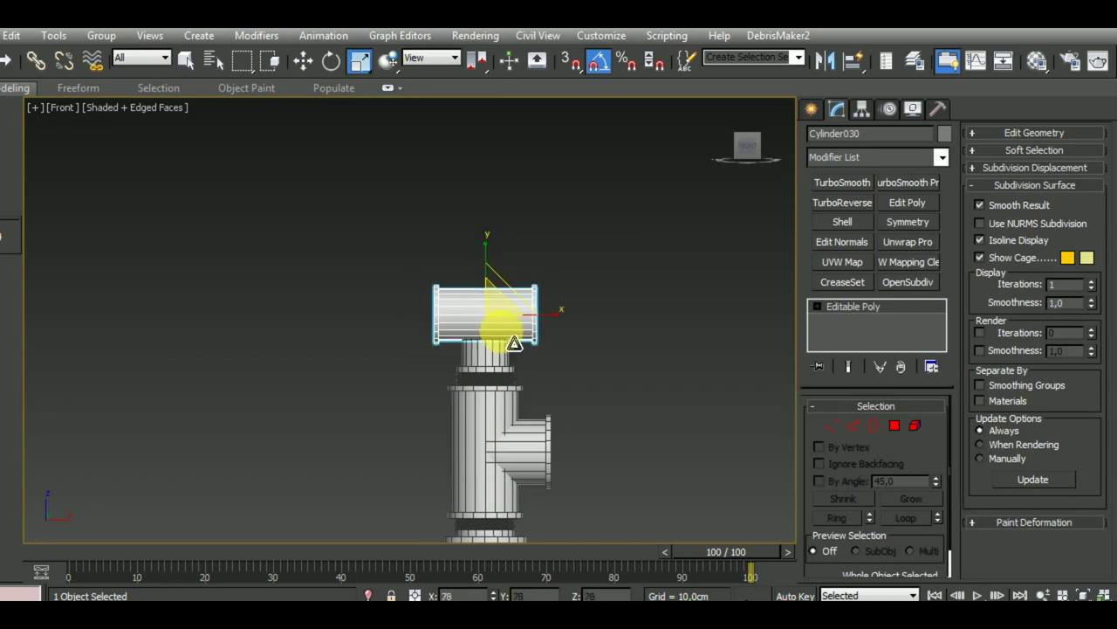
Scale the horizontal pipe up uniformly and raise it along Z.
key(t)
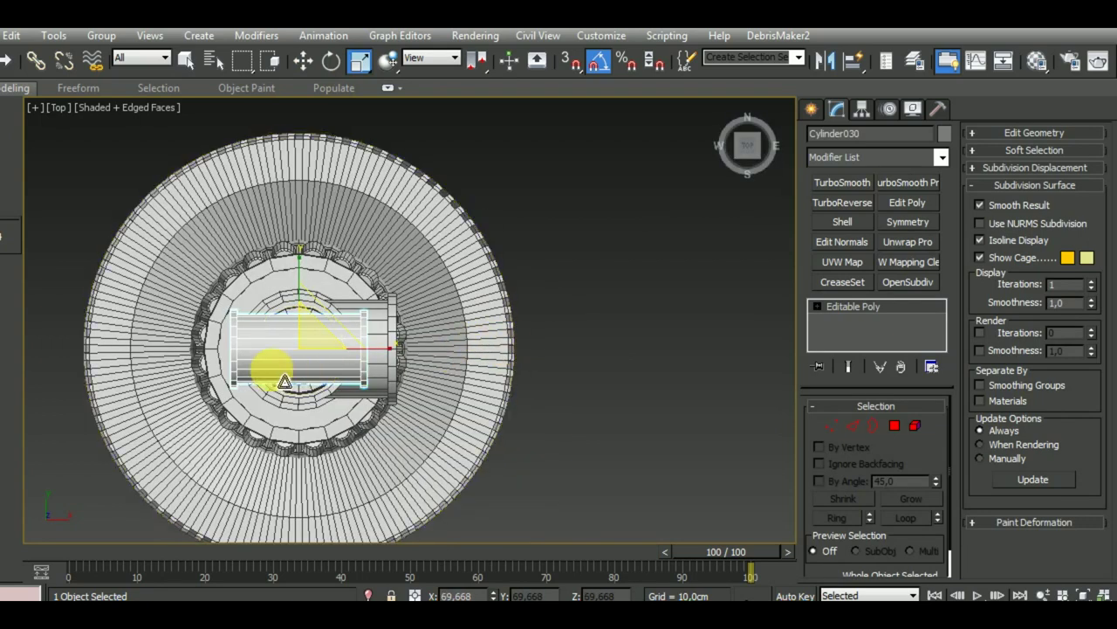
scroll(275, 371, up, 2)
mouse_move(282, 375)
alt+middle_down()
mouse_move(414, 345)
mouse_move(436, 292)
alt+middle_up()
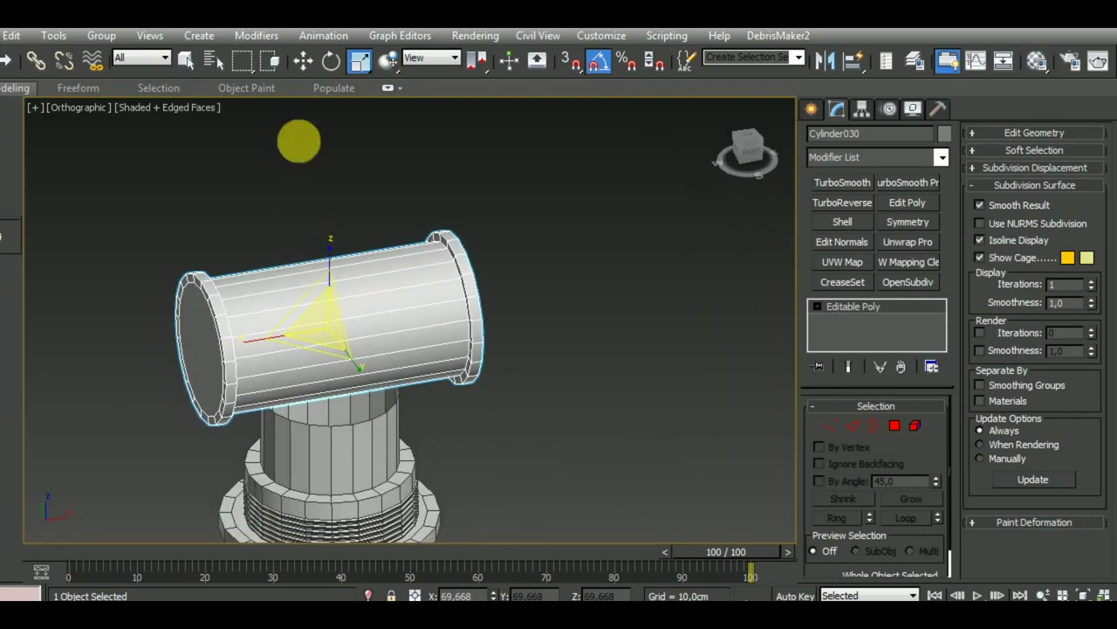
click(303, 63)
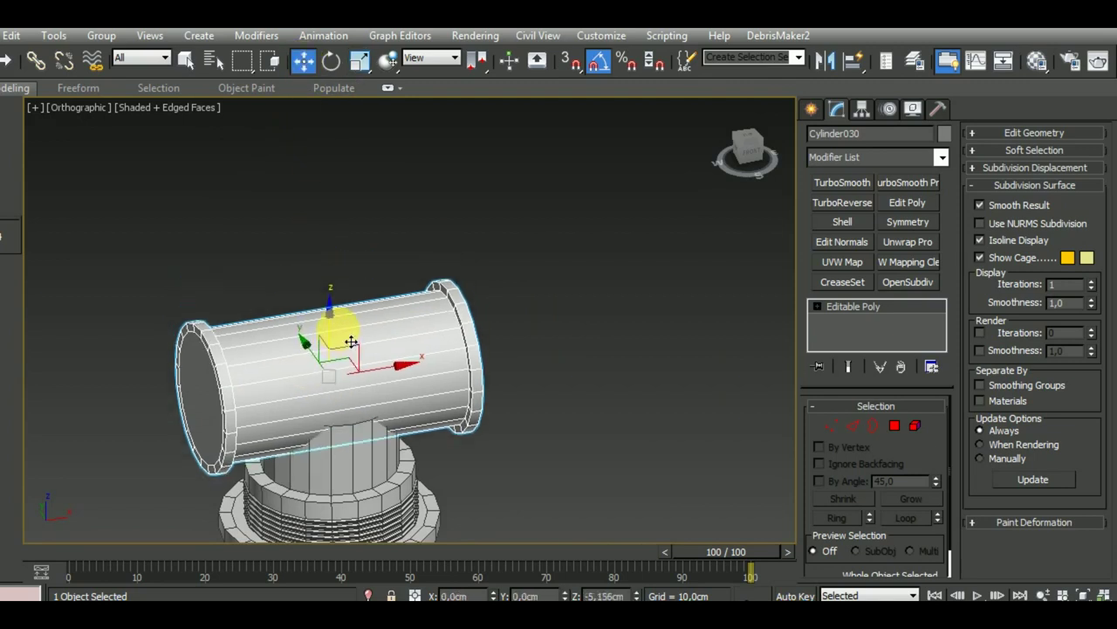
mouse_move(373, 394)
alt+middle_down()
mouse_move(457, 447)
mouse_move(417, 417)
mouse_move(410, 427)
alt+middle_up()
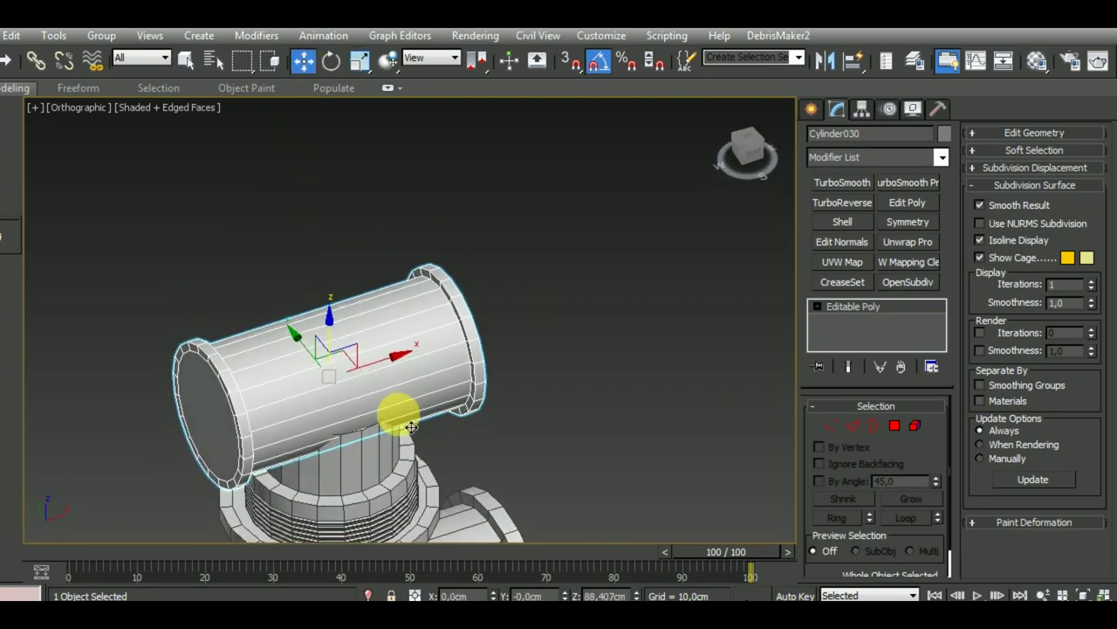
click(360, 61)
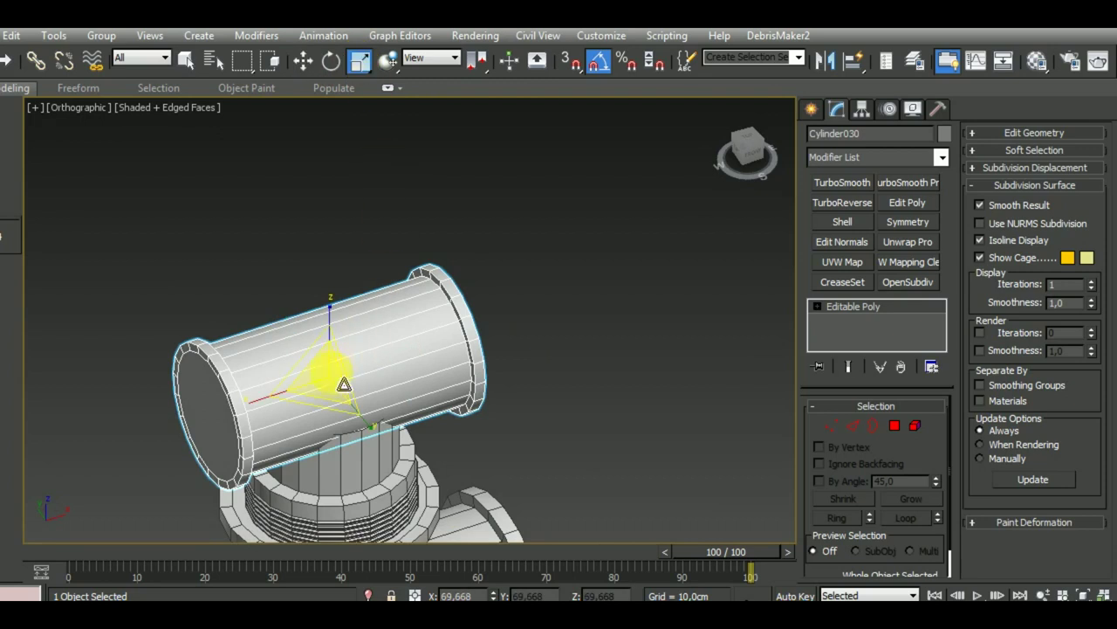
drag(338, 390, 339, 380)
mouse_move(339, 381)
alt+middle_down()
mouse_move(524, 382)
mouse_move(399, 299)
alt+middle_up()
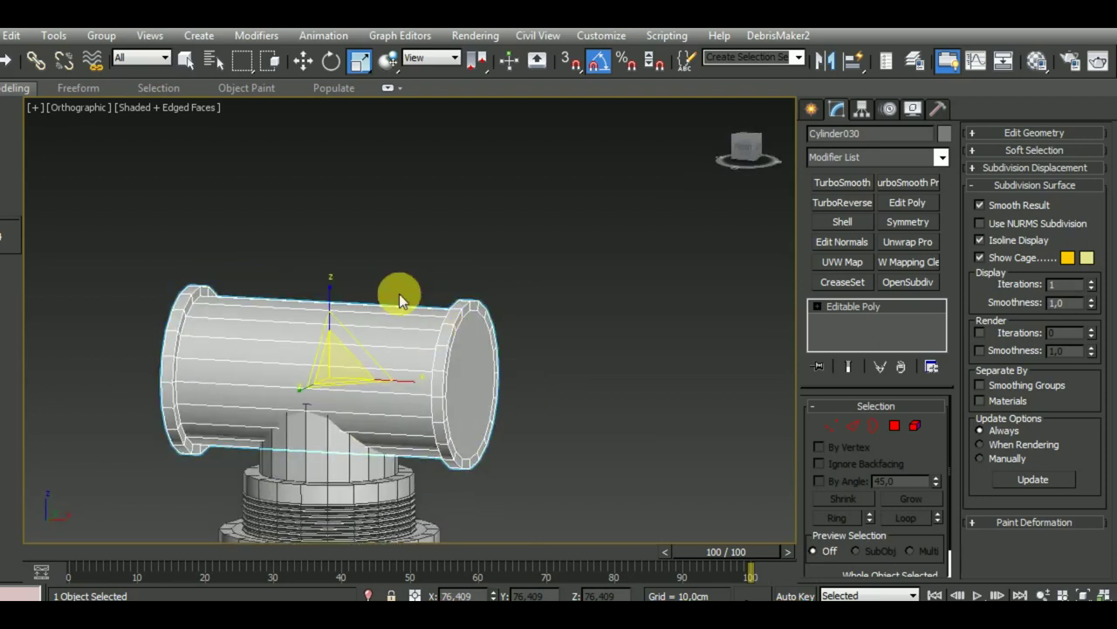
key(w)
mouse_move(332, 306)
mouse_down()
mouse_move(366, 332)
mouse_move(324, 294)
mouse_up()
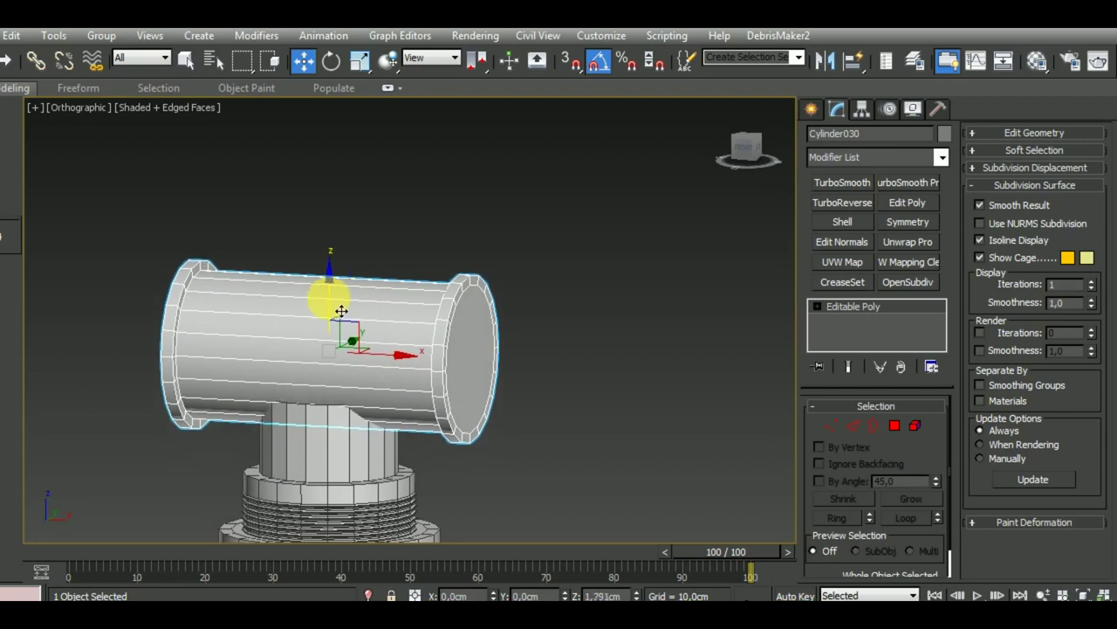
Extend the base pipe's top border upward into the horizontal pipe.
click(319, 391)
click(863, 436)
click(333, 407)
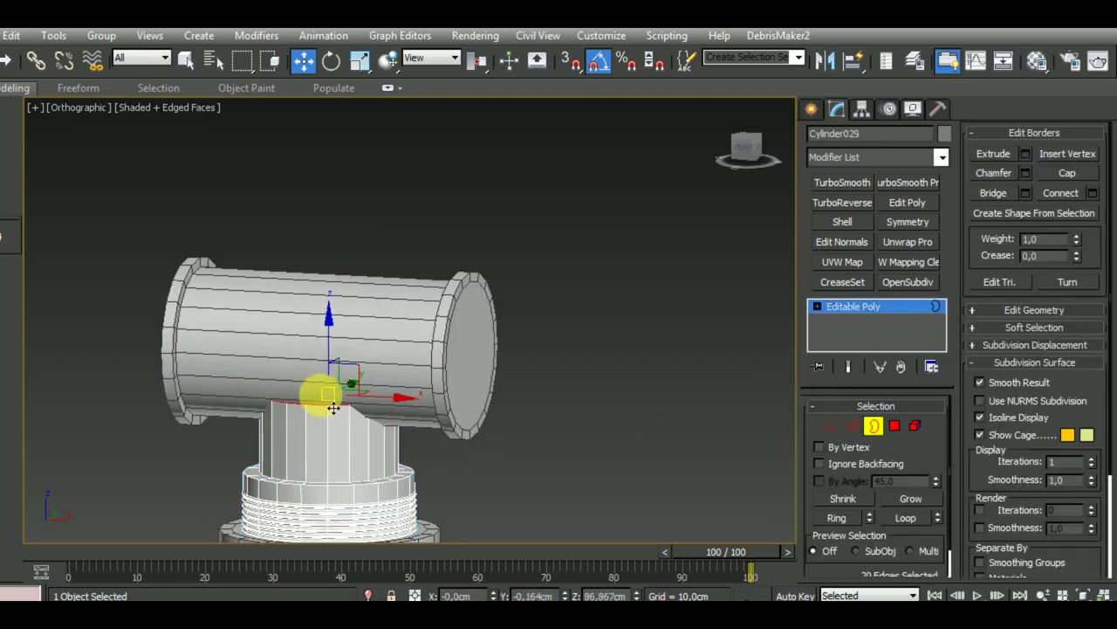
drag(344, 373, 344, 336)
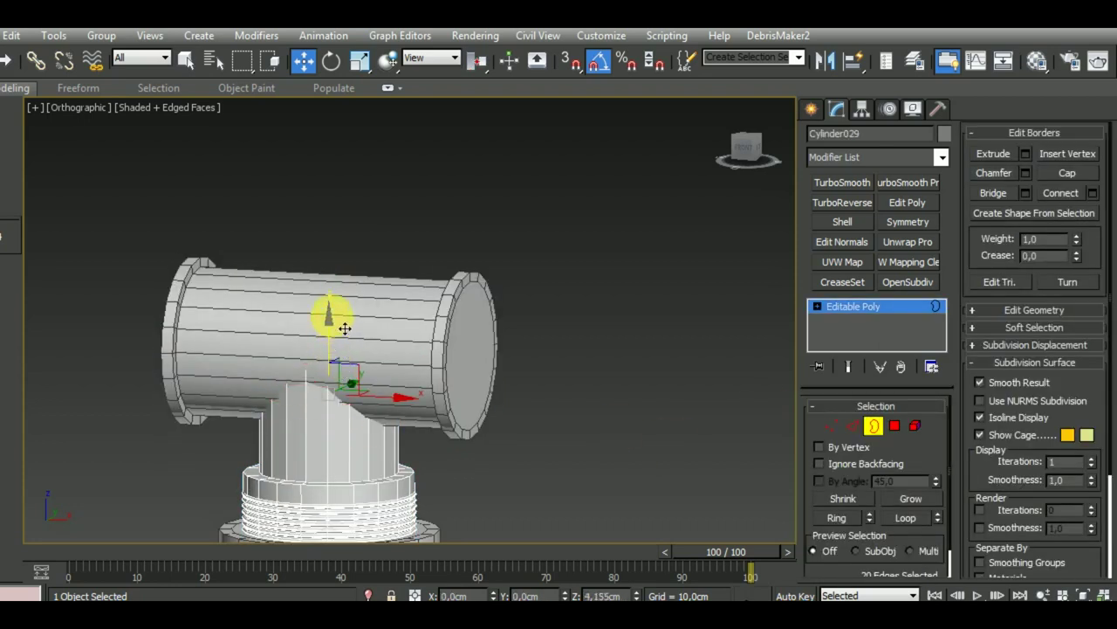
click(874, 426)
key(z)
mouse_move(548, 413)
alt+middle_down()
mouse_move(616, 411)
mouse_move(608, 422)
alt+middle_up()
scroll(411, 414, up, 2)
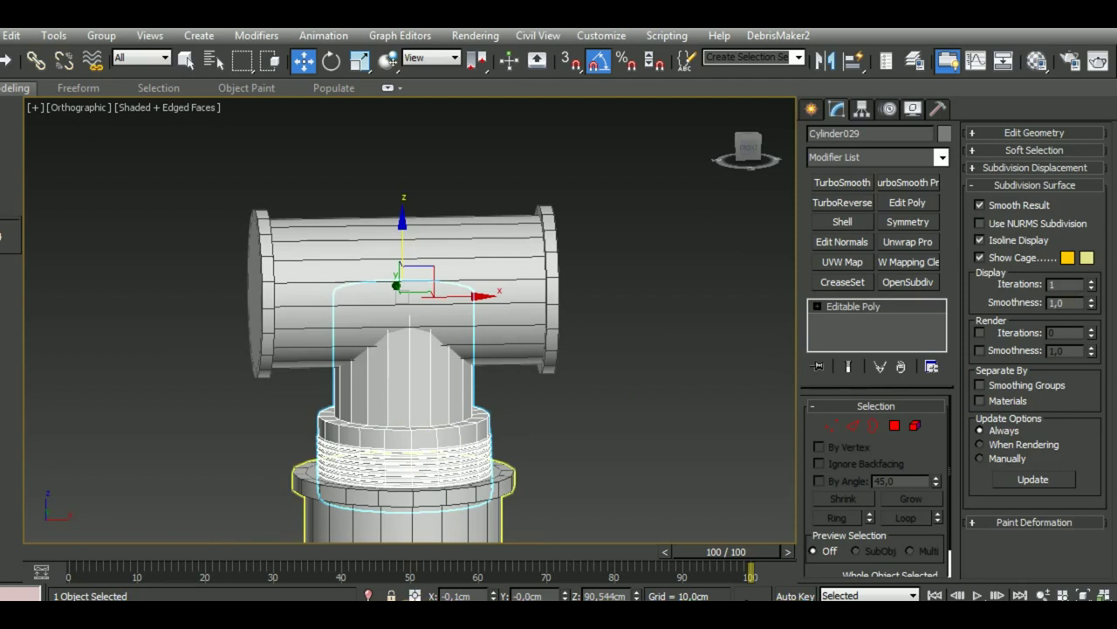
alt+middle_drag(702, 468, 519, 399)
key(f)
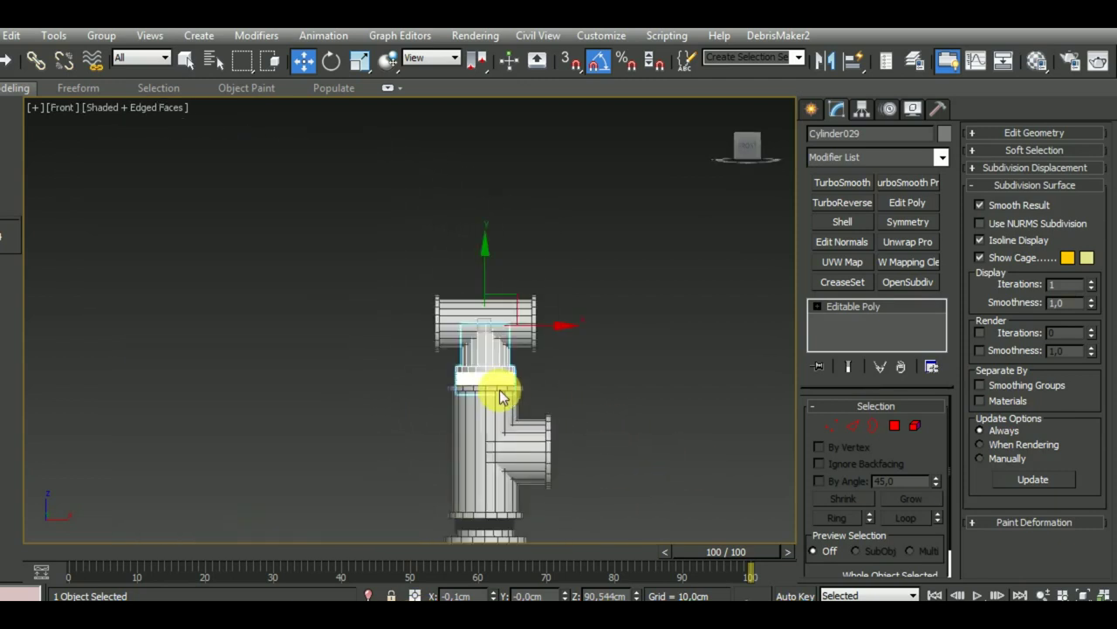
Create a cylinder (radius 7.568 cm, height 5.664 cm) to the right of the fitting.
click(462, 387)
scroll(399, 387, up, 3)
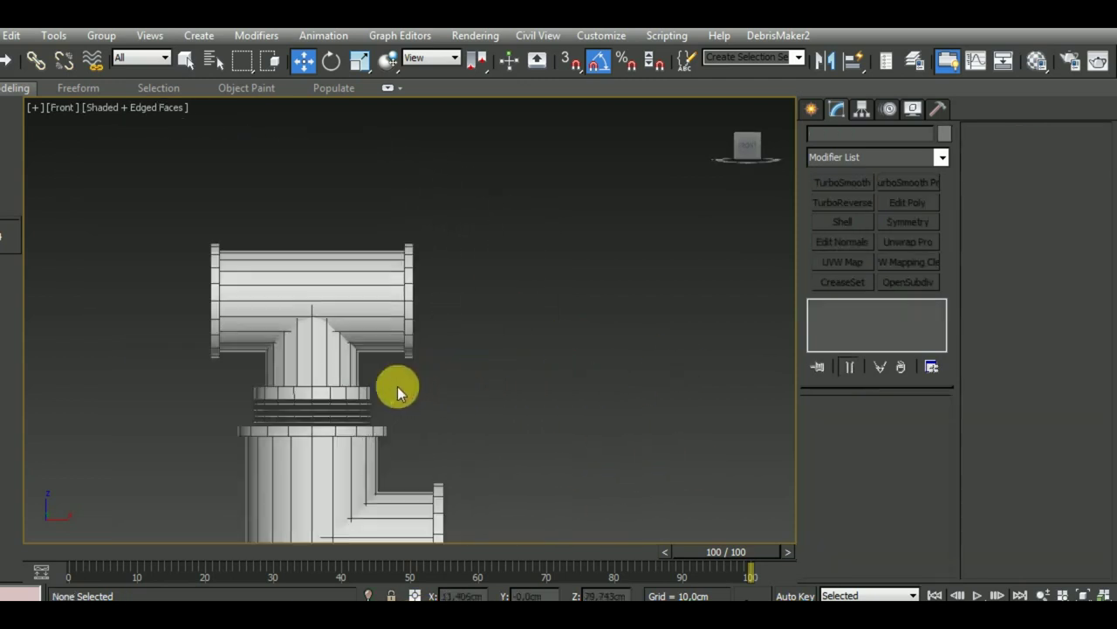
middle_drag(474, 396, 504, 400)
click(814, 109)
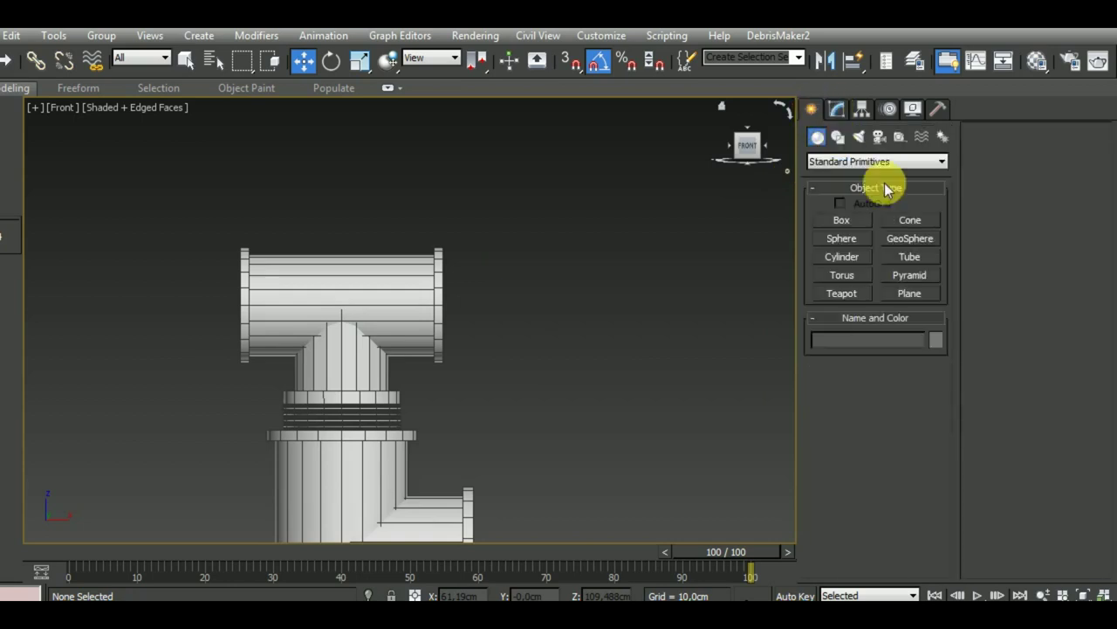
click(838, 137)
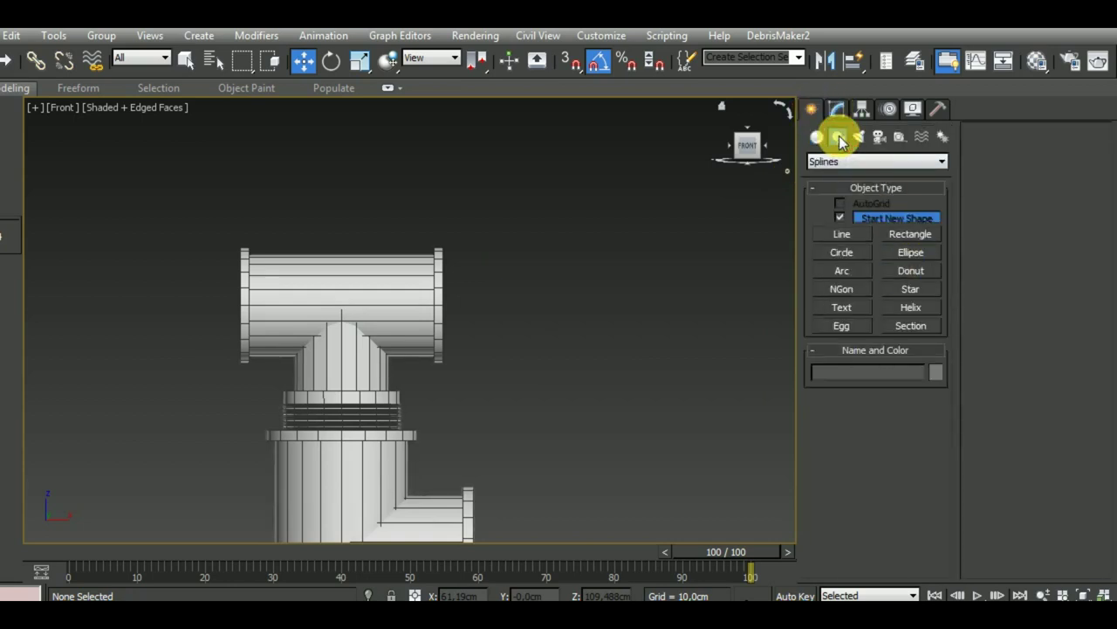
click(818, 138)
click(855, 259)
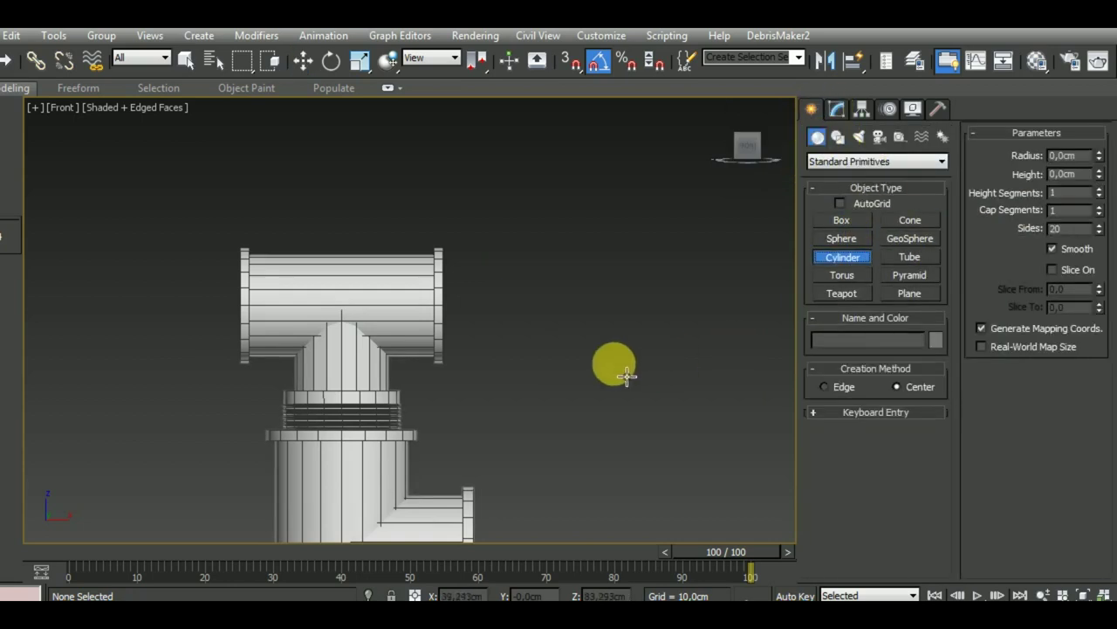
drag(566, 365, 606, 430)
click(559, 370)
click(331, 61)
click(585, 425)
Turn the cylinder -85° on X so it stands vertical and give it 6 sides.
drag(585, 424, 587, 348)
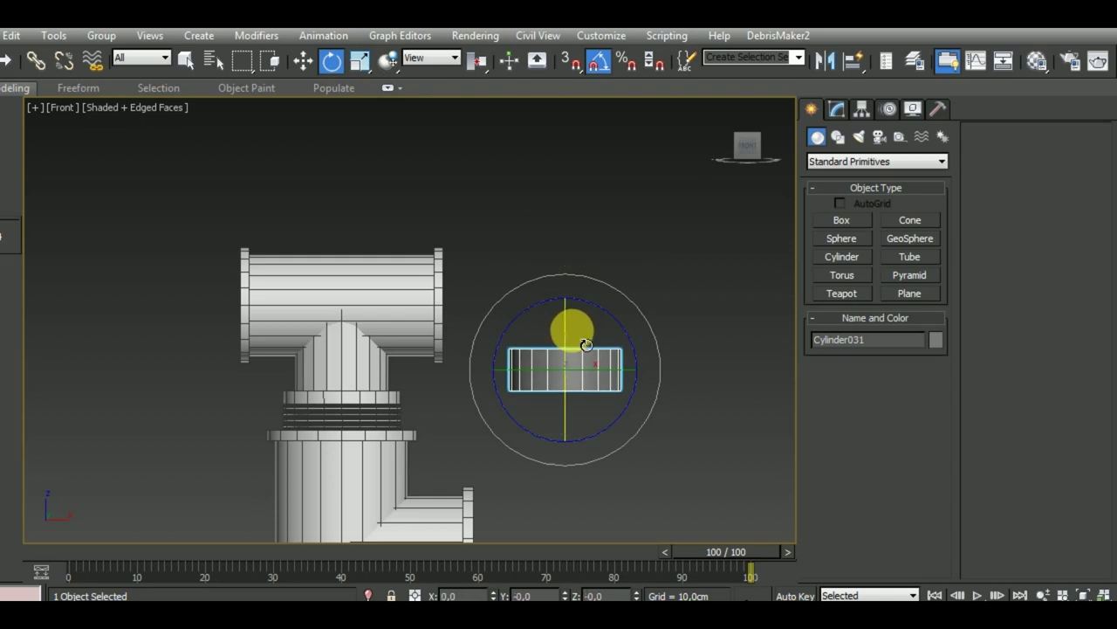
click(837, 108)
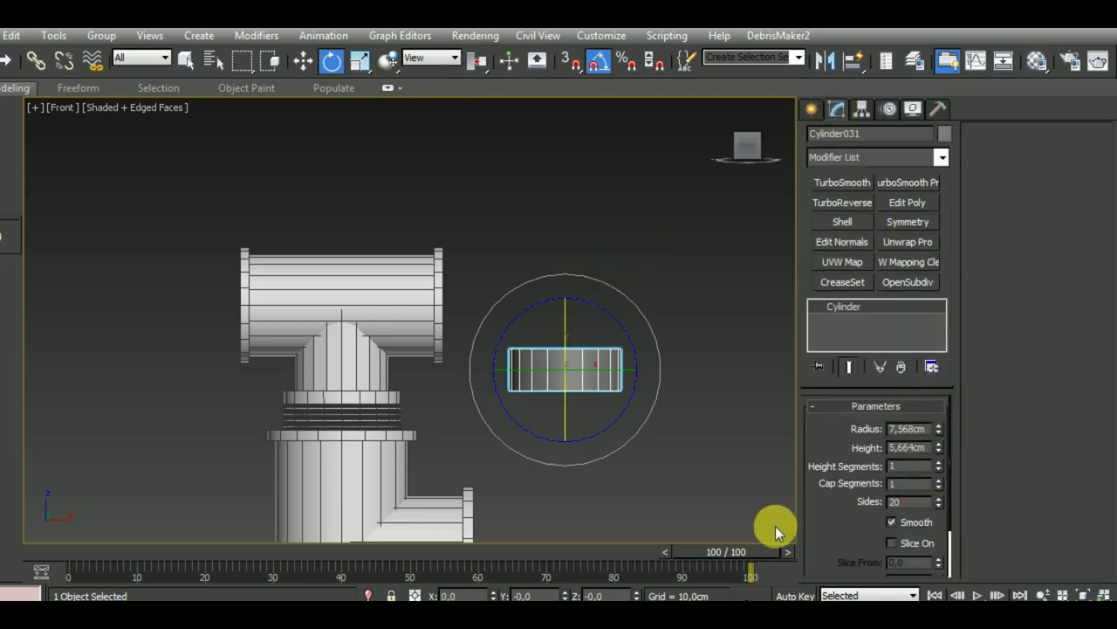
double_click(899, 501)
text(6)
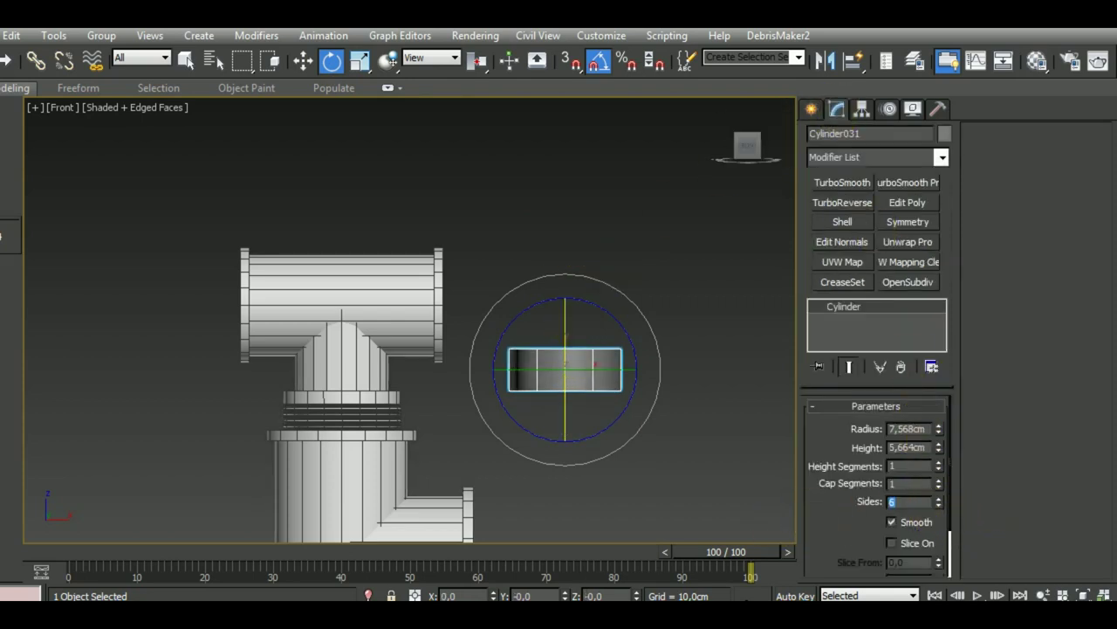
Move the hexagonal cylinder over the threaded collar and widen its radius to 10,002 cm.
click(303, 60)
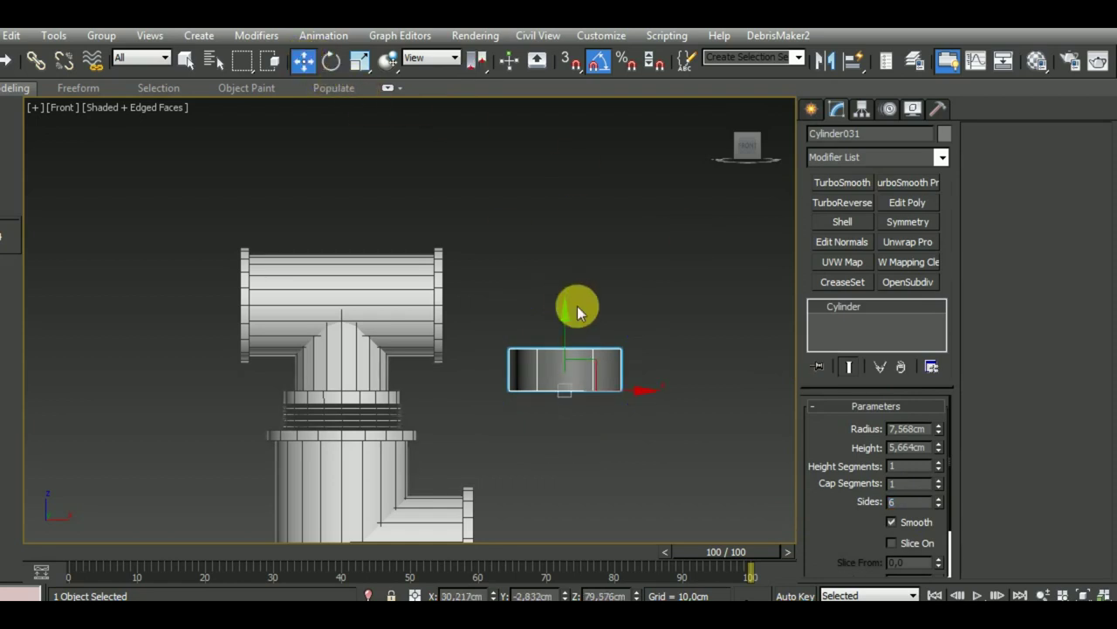
drag(636, 392, 428, 414)
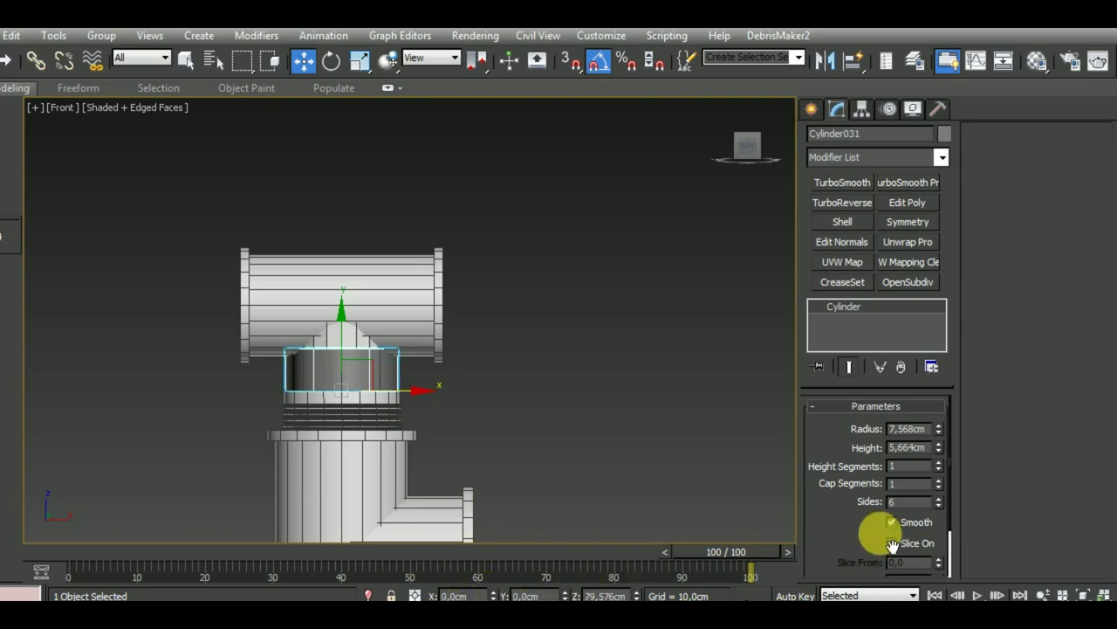
drag(939, 428, 957, 500)
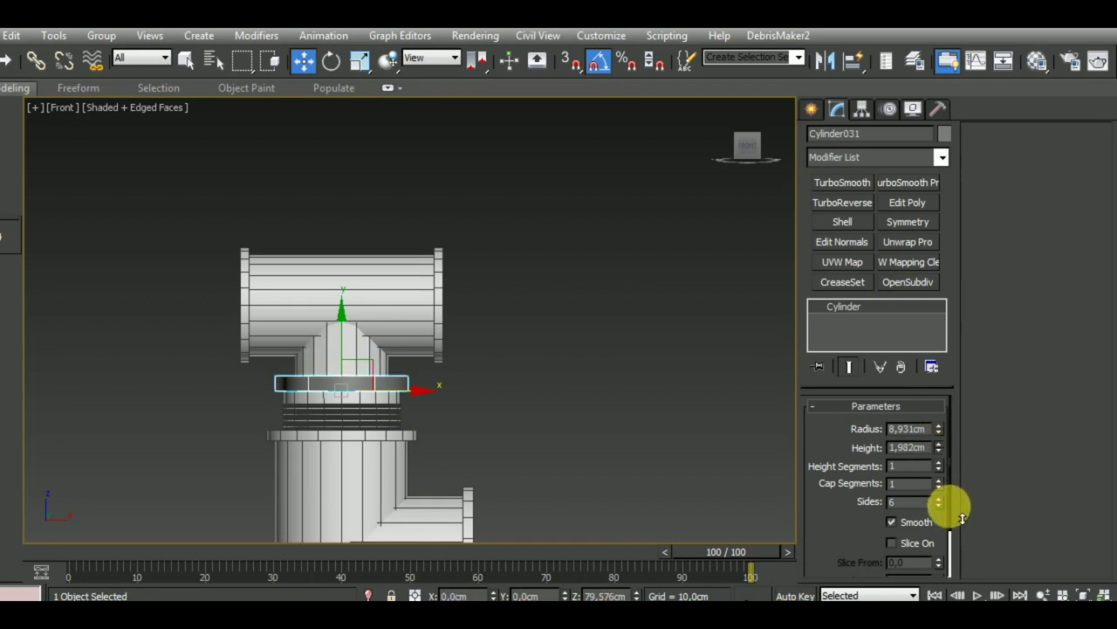
drag(341, 345, 360, 369)
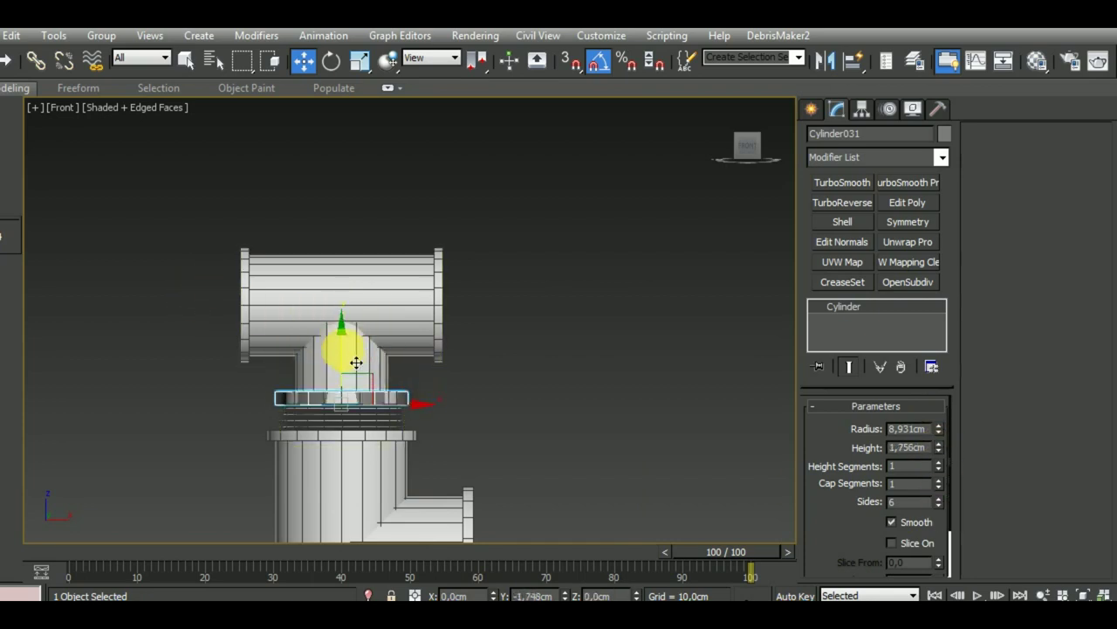
scroll(361, 368, up, 5)
mouse_move(407, 382)
alt+middle_down()
mouse_move(568, 441)
mouse_move(692, 422)
alt+middle_up()
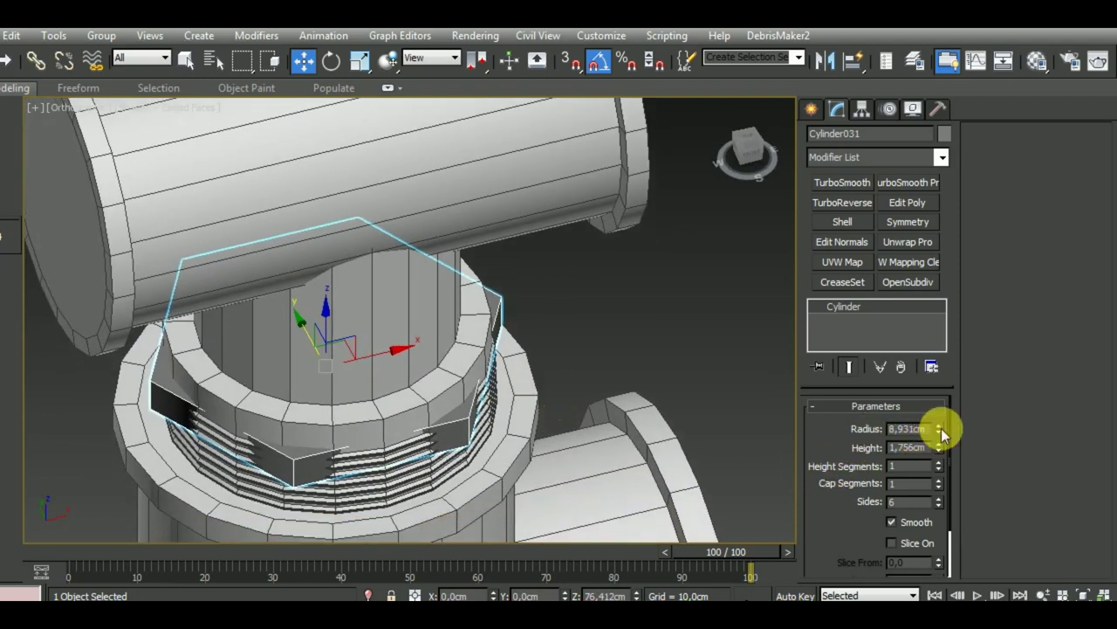
drag(941, 428, 941, 384)
mouse_move(689, 392)
middle_down()
mouse_move(633, 335)
mouse_move(631, 361)
mouse_move(661, 314)
mouse_move(576, 326)
middle_up()
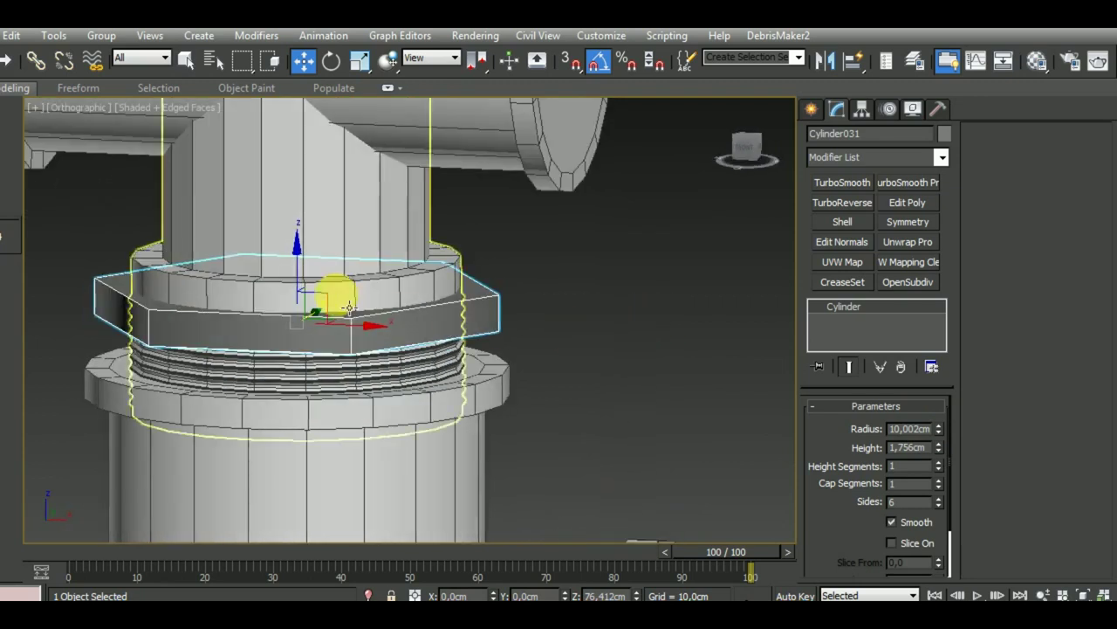
Lower the nut onto the threads and set its height to 1,92 cm.
drag(294, 250, 315, 290)
mouse_move(316, 291)
alt+middle_down()
mouse_move(644, 364)
mouse_move(660, 328)
mouse_move(672, 337)
alt+middle_up()
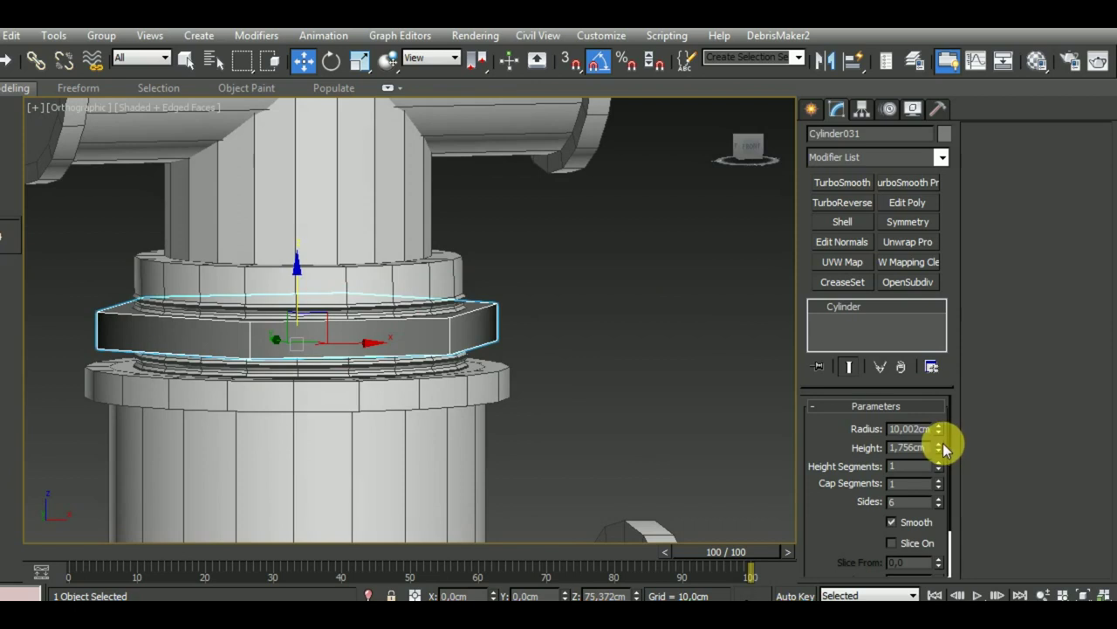
drag(941, 447, 803, 439)
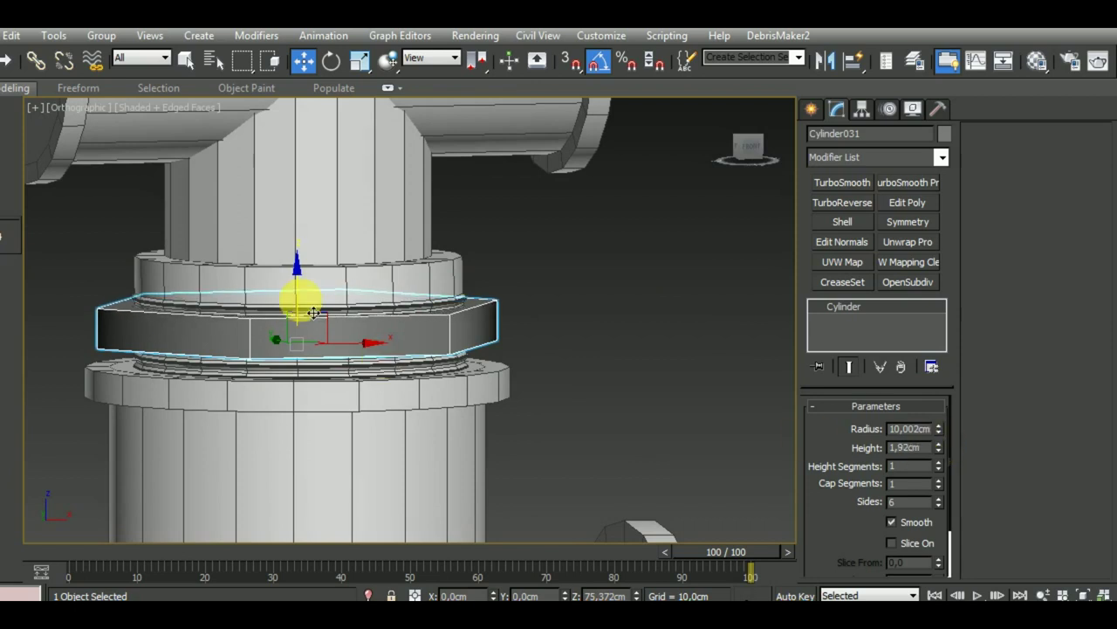
scroll(682, 394, down, 3)
mouse_move(670, 345)
alt+middle_down()
mouse_move(612, 416)
mouse_move(646, 400)
mouse_move(605, 359)
alt+middle_up()
Assign a material to the nut from the Material Editor.
key(m)
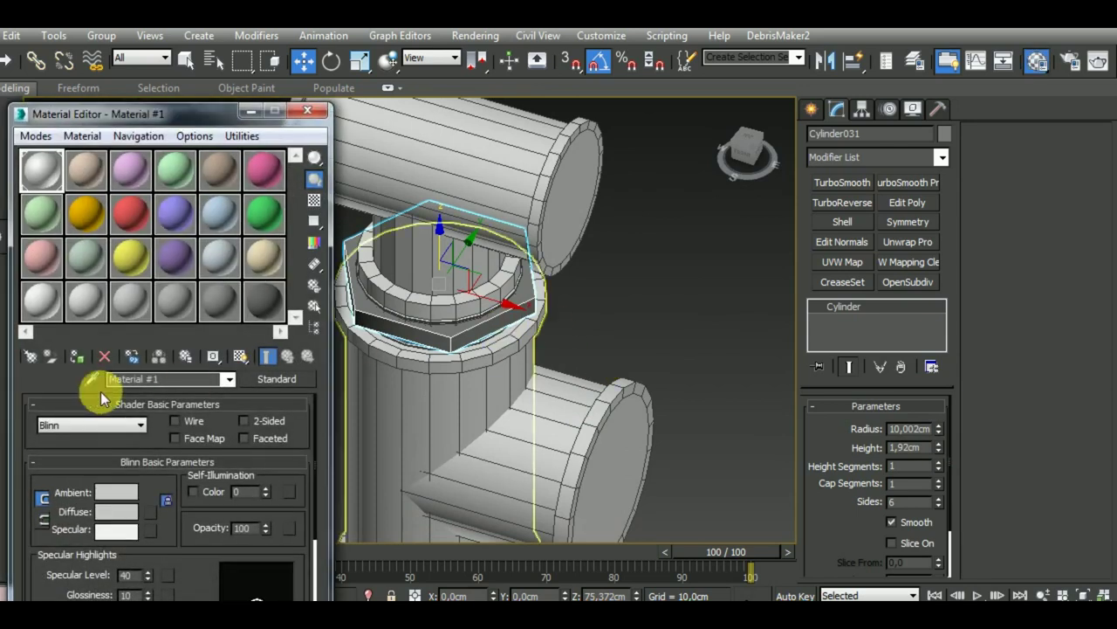
click(83, 359)
click(309, 111)
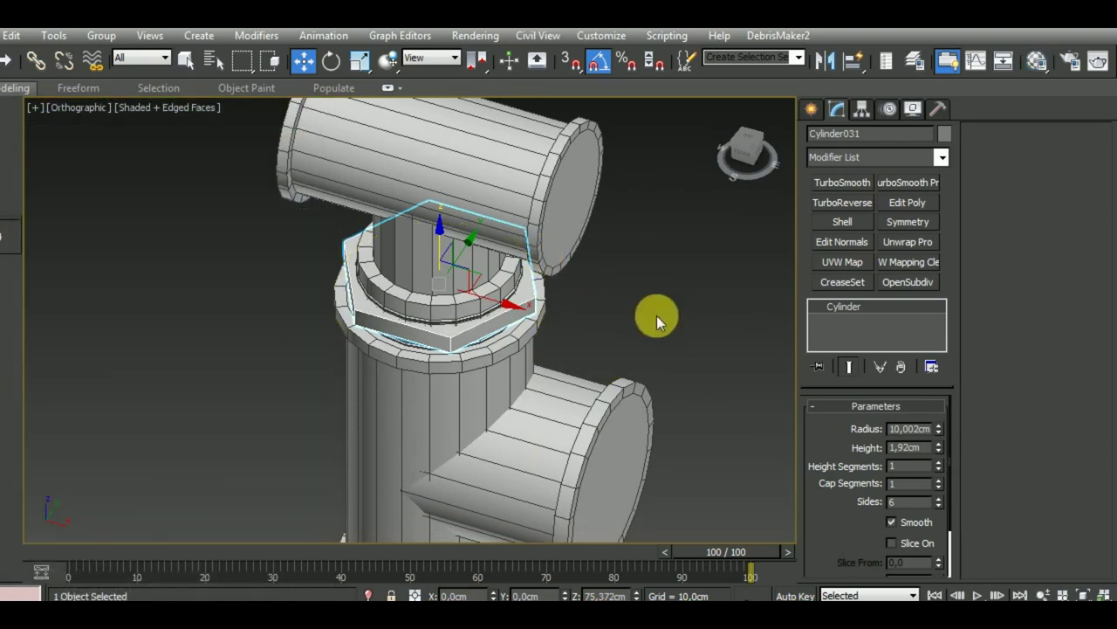
middle_drag(698, 330, 627, 300)
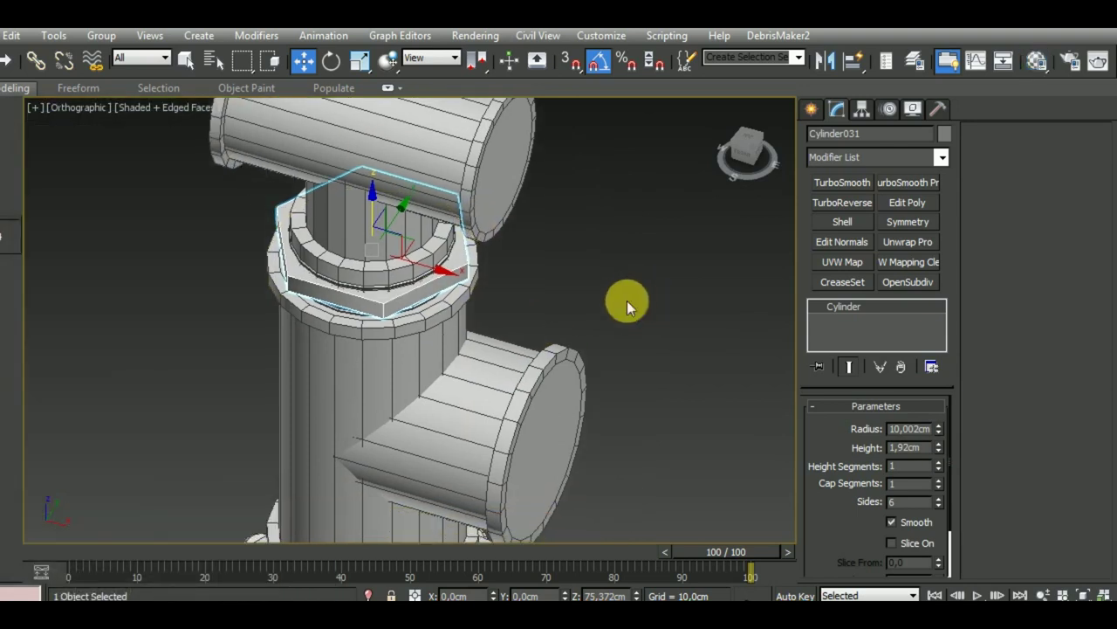
Add a Chamfer modifier to the nut and reduce its amount and tension.
click(941, 162)
click(873, 457)
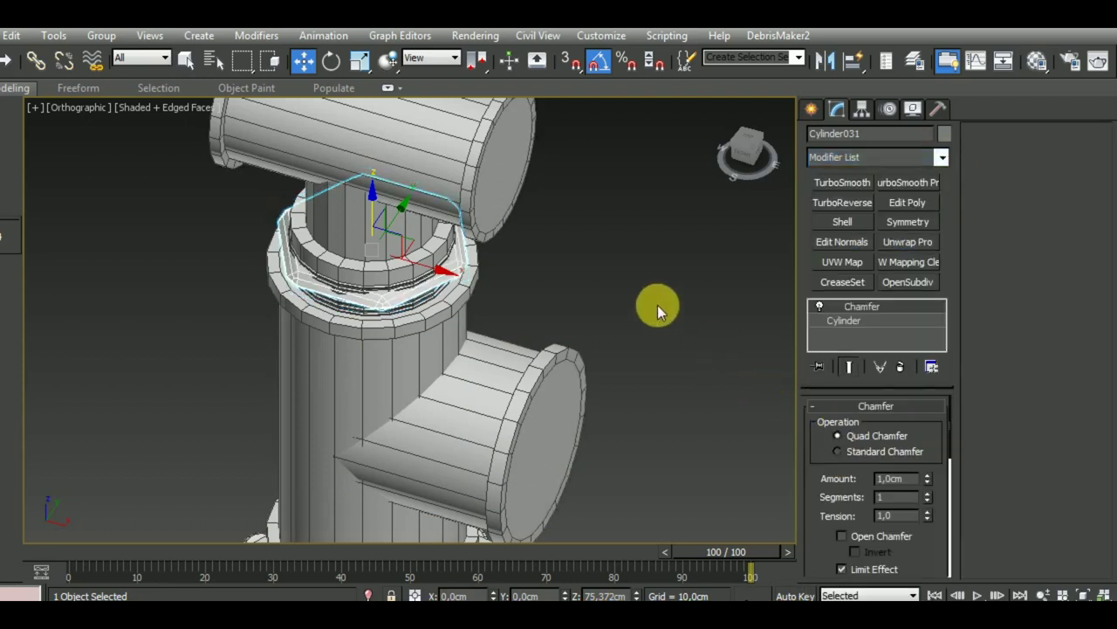
scroll(456, 375, up, 1)
scroll(498, 350, up, 4)
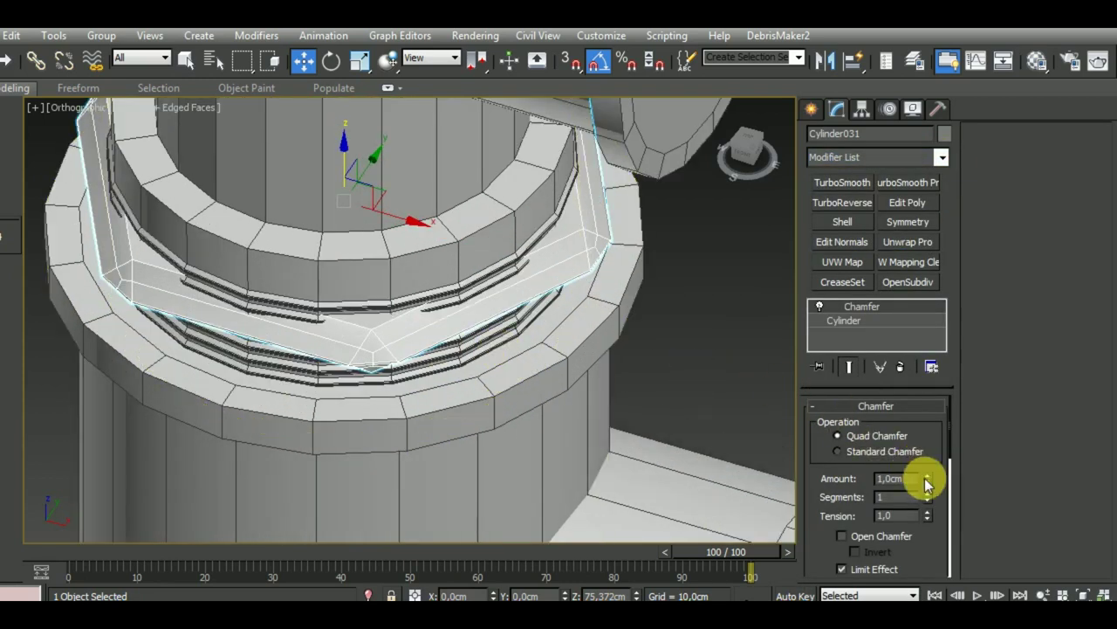
drag(926, 483, 928, 477)
drag(929, 522, 943, 552)
scroll(393, 384, up, 2)
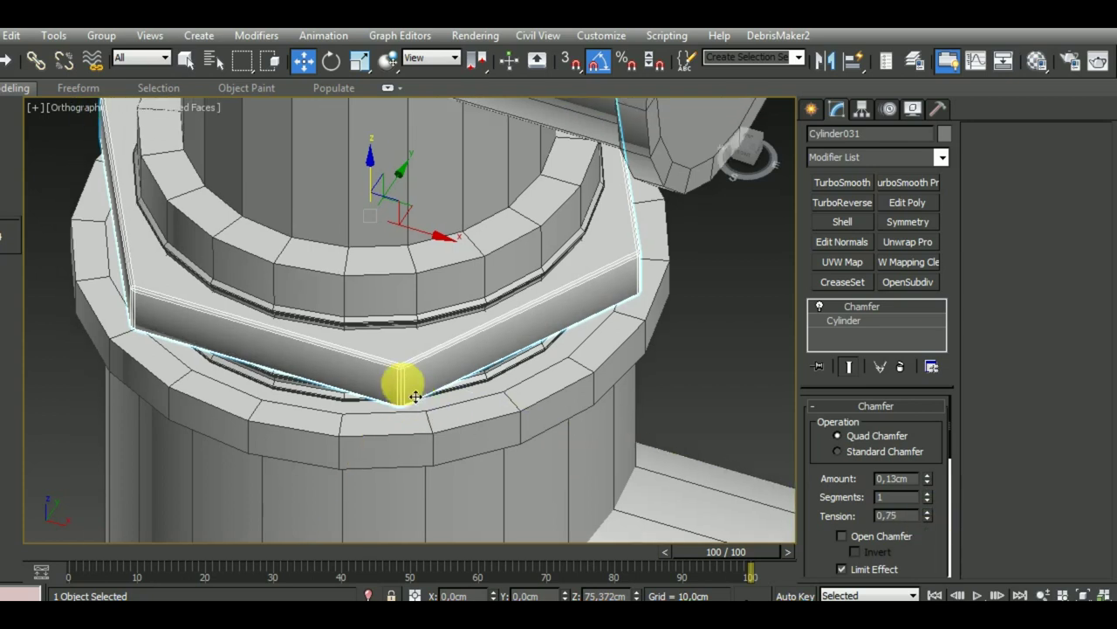
scroll(402, 375, up, 3)
scroll(594, 368, down, 5)
drag(923, 562, 925, 301)
Set the chamfer's edge-filtering dropdown above From Material ID back to Off.
click(882, 401)
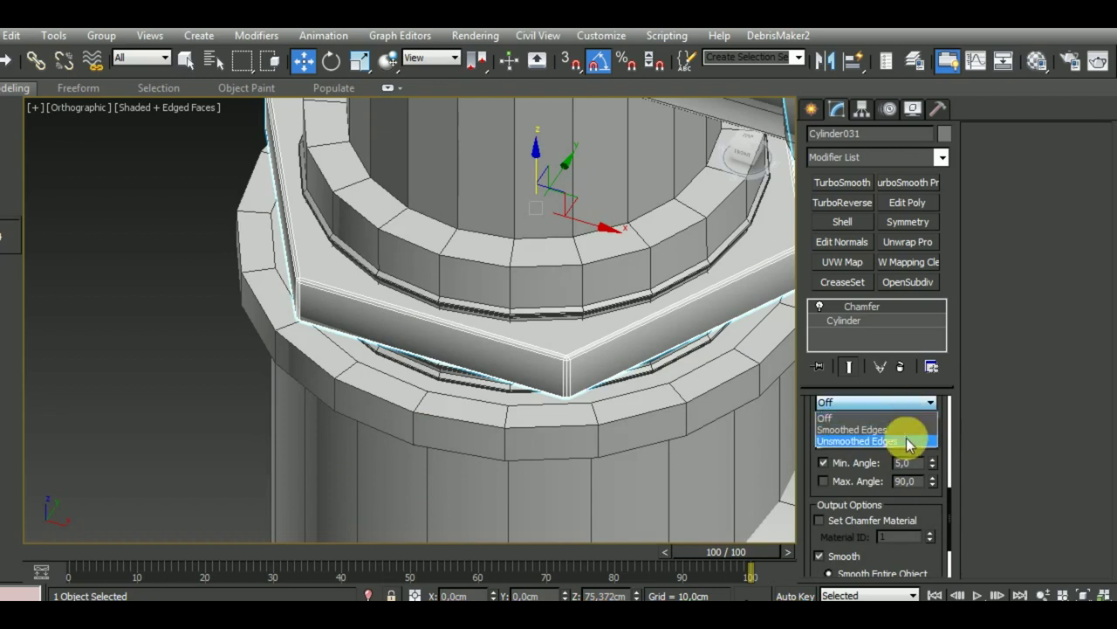
click(873, 433)
scroll(646, 454, up, 1)
scroll(570, 409, up, 3)
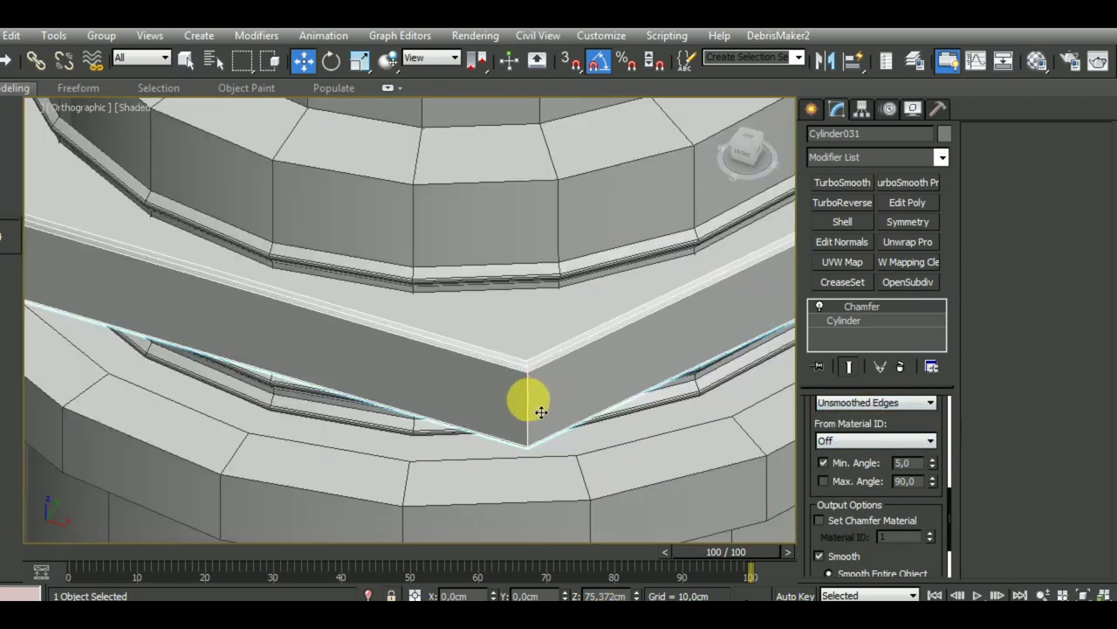
scroll(542, 412, down, 4)
scroll(551, 408, up, 2)
scroll(531, 399, up, 2)
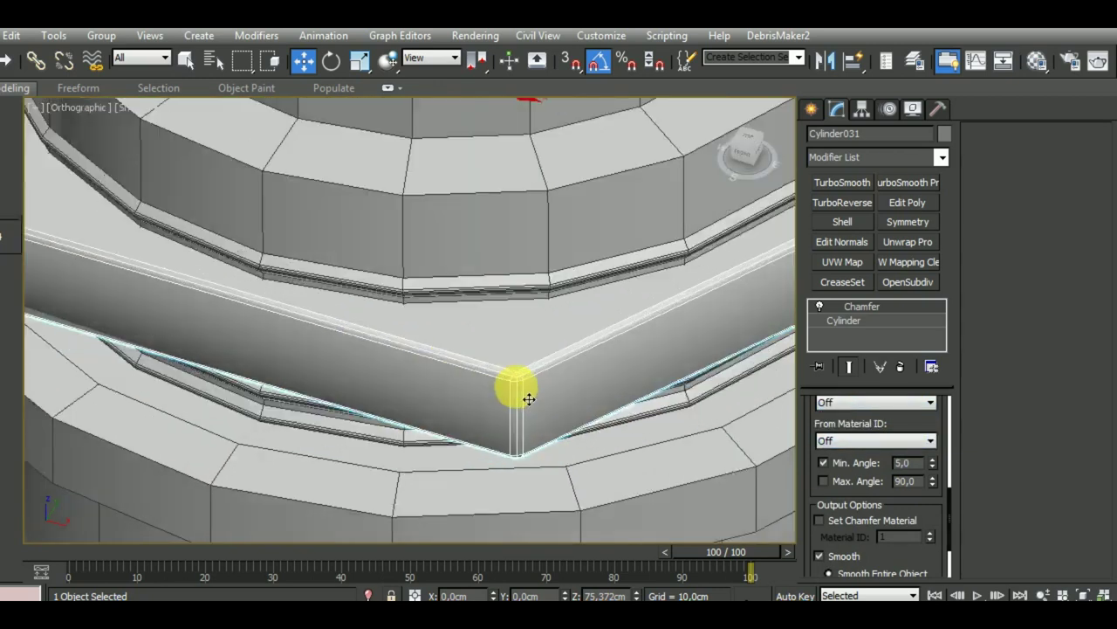
scroll(515, 392, down, 4)
scroll(611, 417, down, 1)
Deselect the chamfered nut and switch to the Front view.
alt+middle_drag(632, 423, 623, 379)
click(753, 365)
mouse_move(753, 365)
alt+middle_down()
mouse_move(666, 370)
mouse_move(759, 341)
mouse_move(620, 364)
alt+middle_up()
scroll(618, 373, up, 2)
scroll(617, 368, down, 3)
key(f)
scroll(532, 379, up, 2)
scroll(641, 337, up, 2)
scroll(516, 246, up, 1)
scroll(528, 250, up, 4)
scroll(518, 239, down, 2)
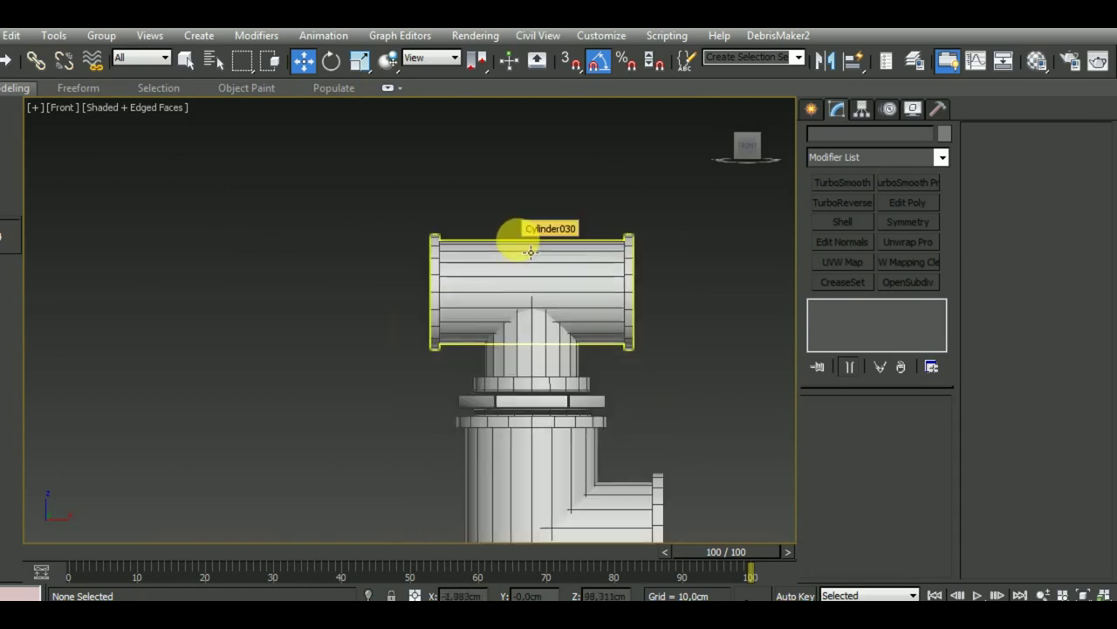
scroll(533, 232, down, 3)
Clone the lower threaded connector sideways with Shift-rotate and move the copy to the side flange.
middle_drag(691, 387, 608, 365)
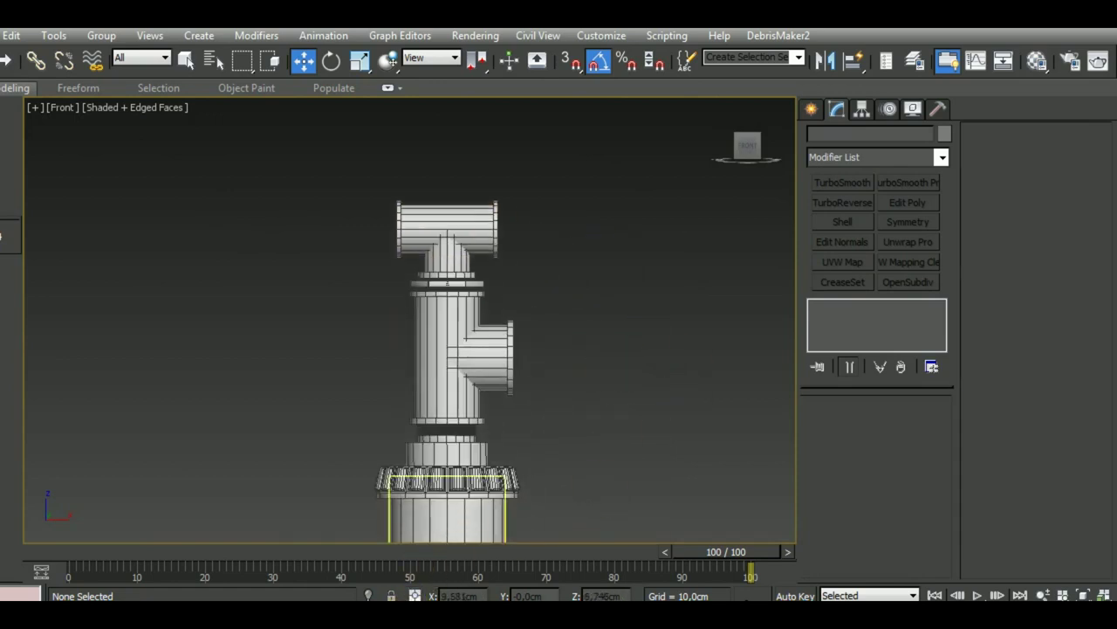
scroll(464, 392, up, 4)
click(465, 398)
scroll(468, 400, down, 2)
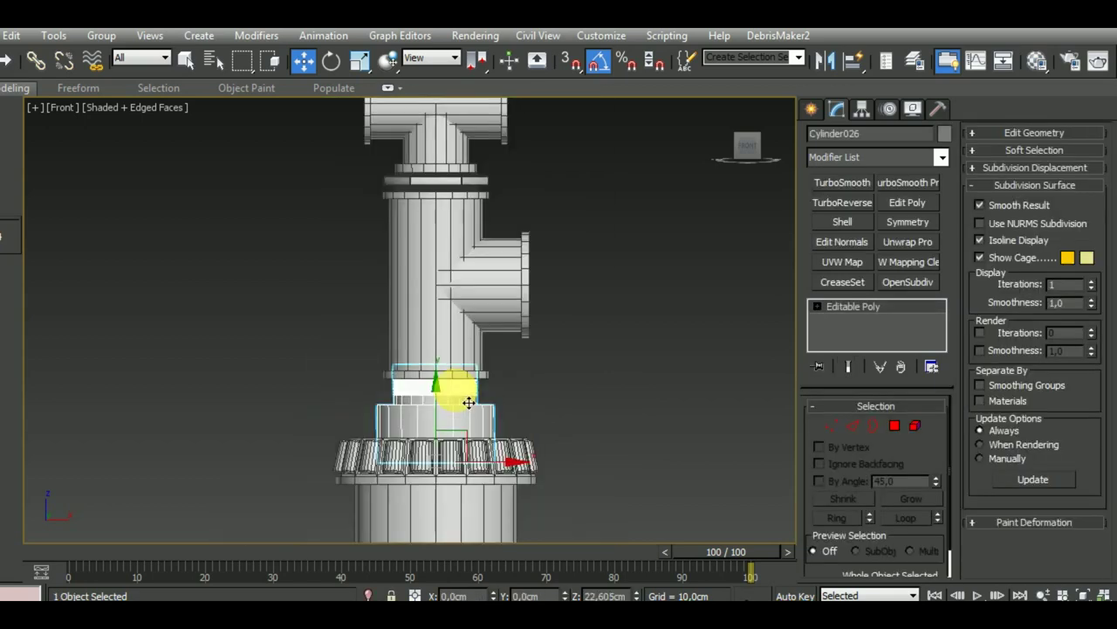
click(302, 56)
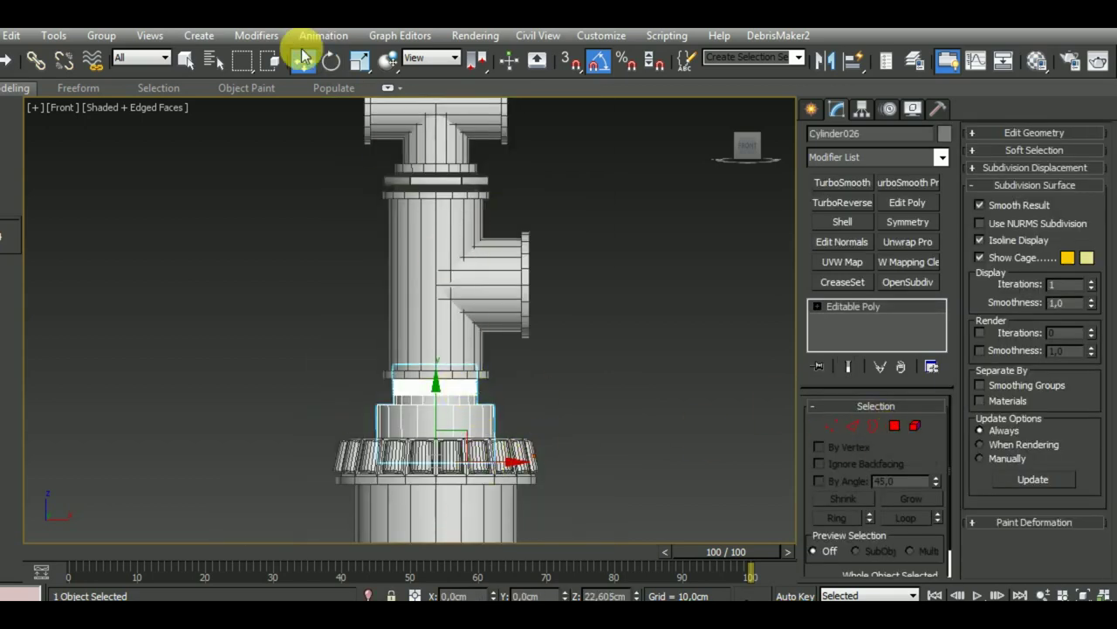
click(332, 62)
mouse_move(469, 349)
mouse_down()
mouse_move(542, 417)
mouse_move(539, 398)
mouse_up()
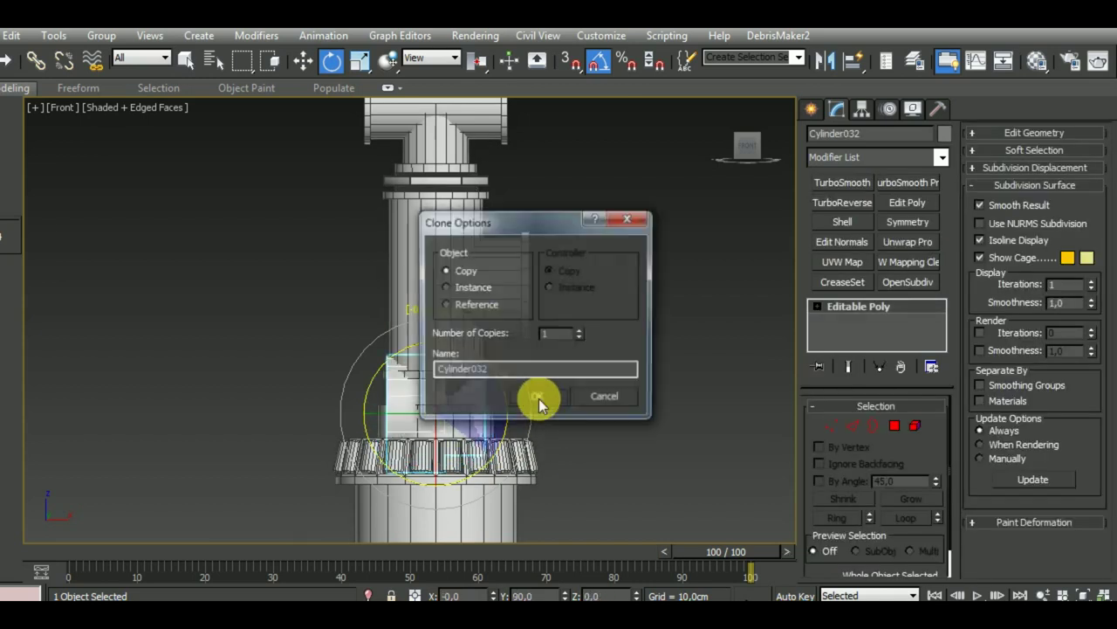
key(Return)
click(302, 61)
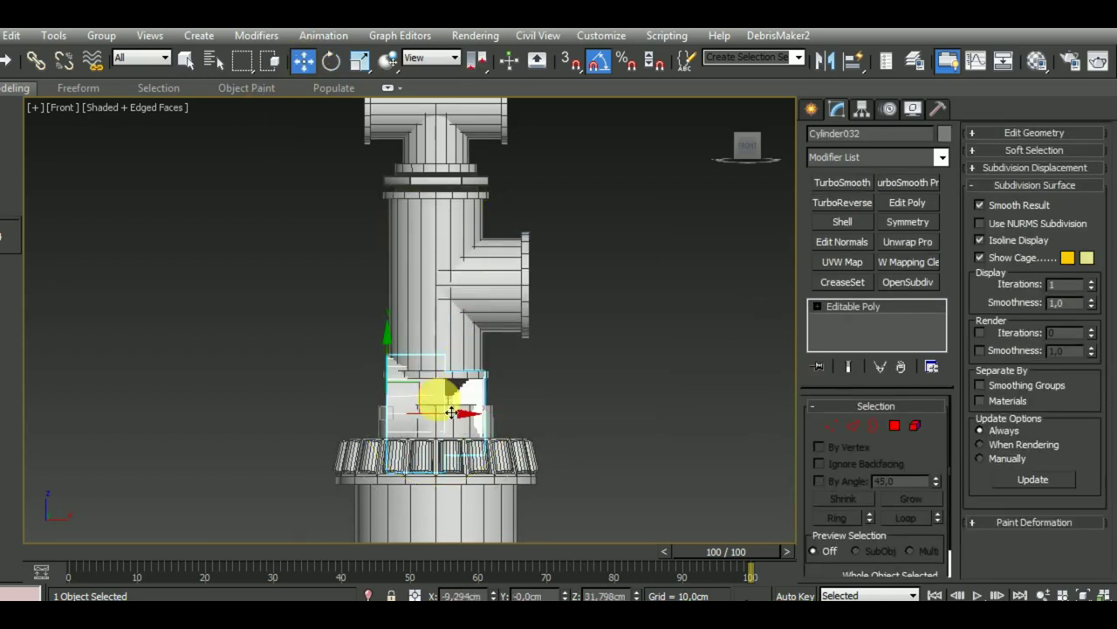
mouse_move(428, 401)
mouse_down()
mouse_move(599, 262)
mouse_move(569, 269)
mouse_up()
Delete the copy's flange faces in Polygon mode.
scroll(570, 269, up, 2)
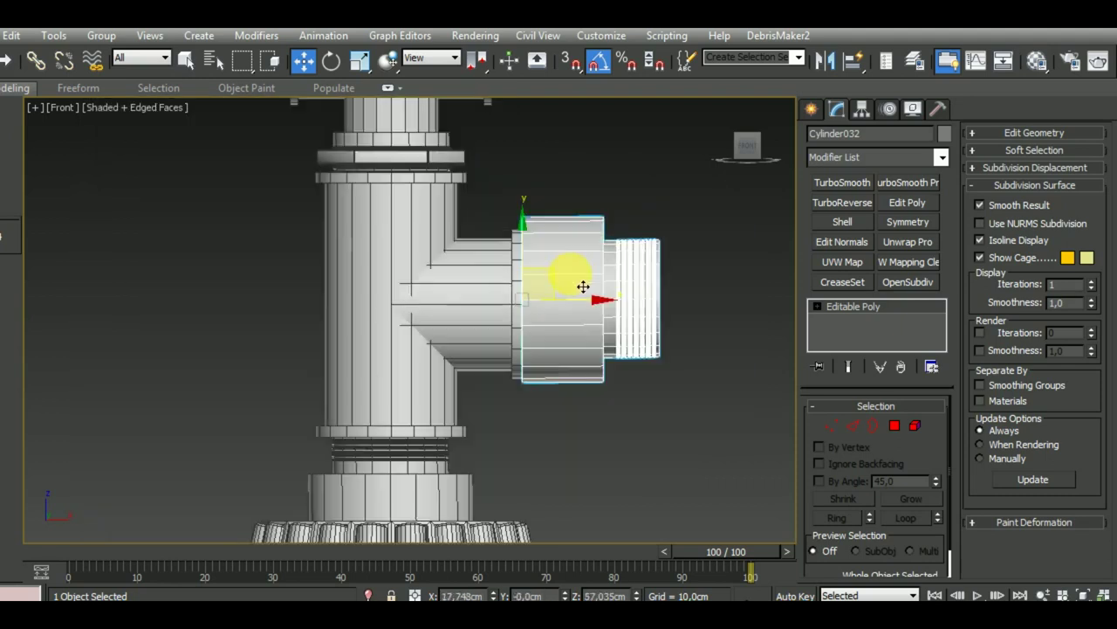
click(894, 425)
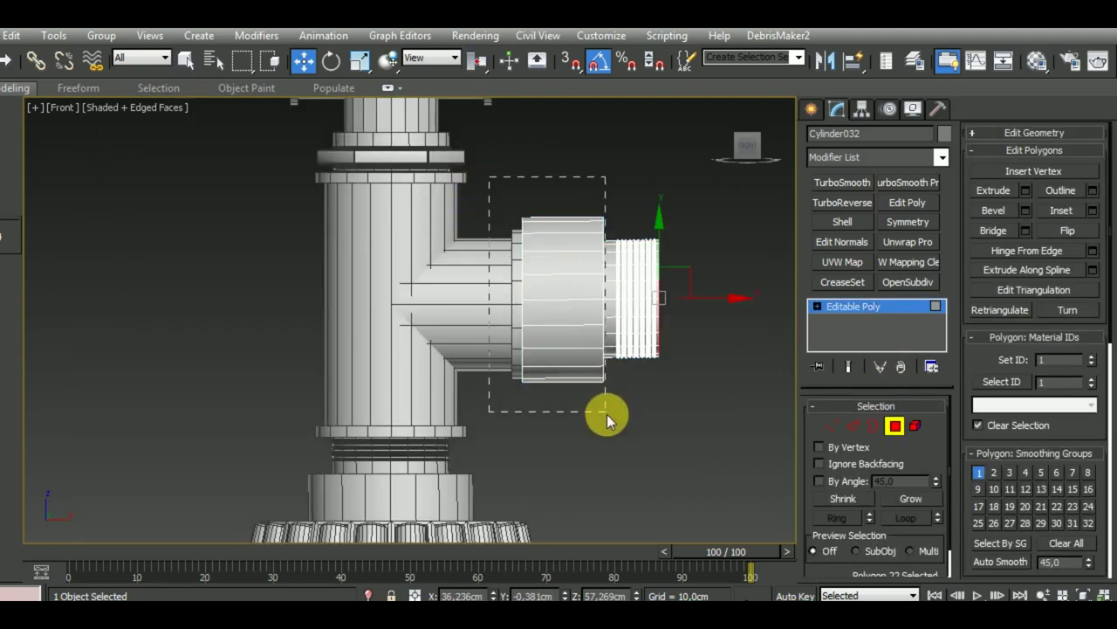
drag(607, 414, 608, 425)
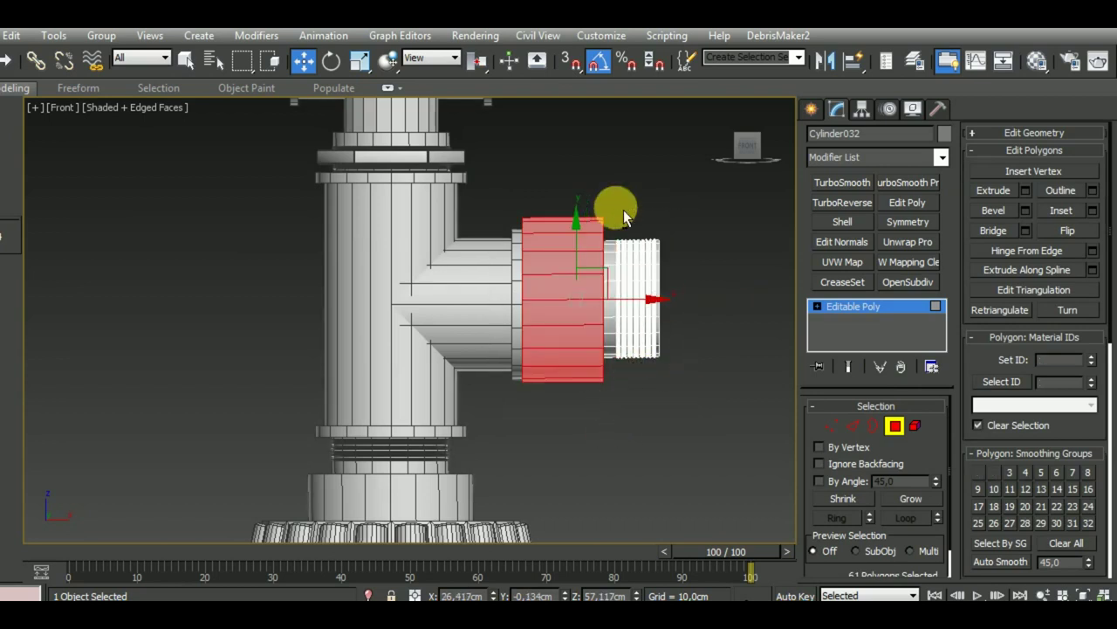
key(Delete)
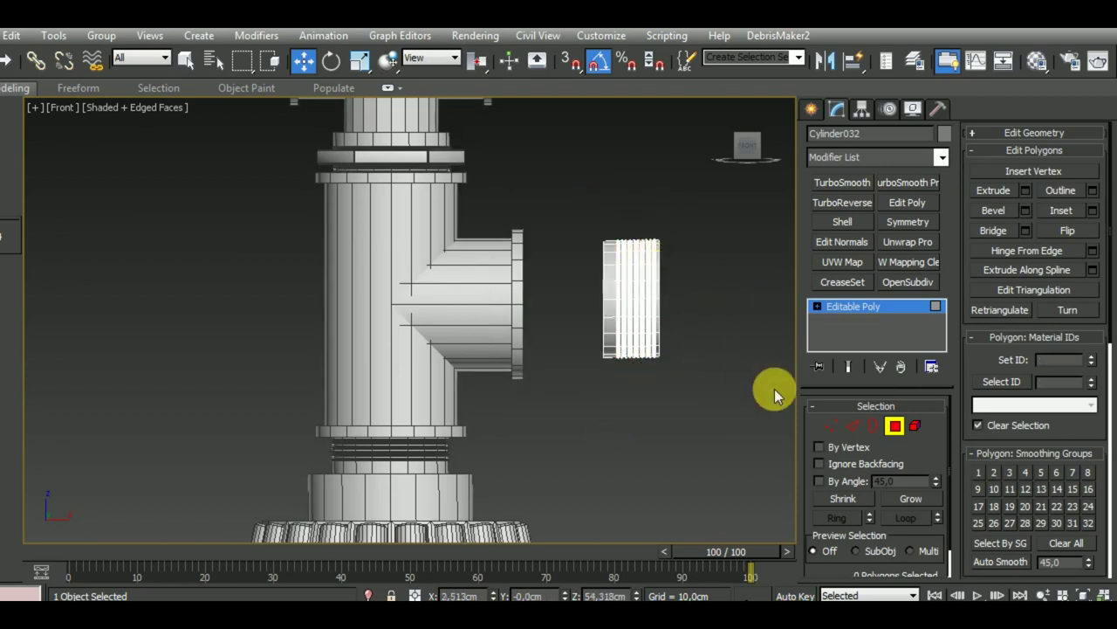
click(892, 427)
middle_drag(725, 377, 694, 407)
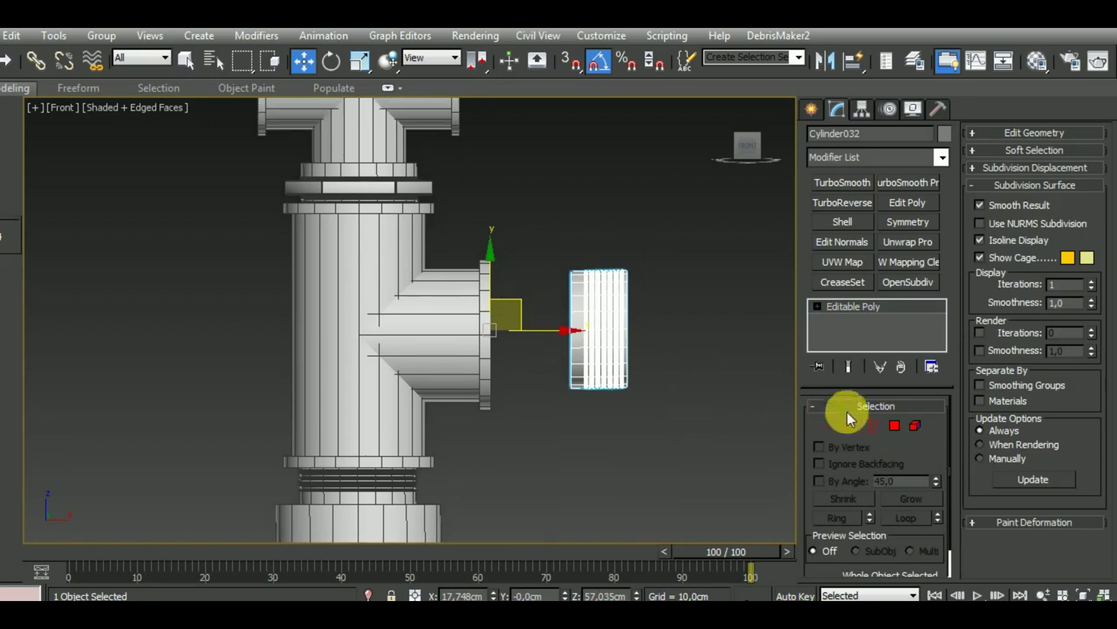
Delete the copy's end cap face to leave it open.
click(873, 425)
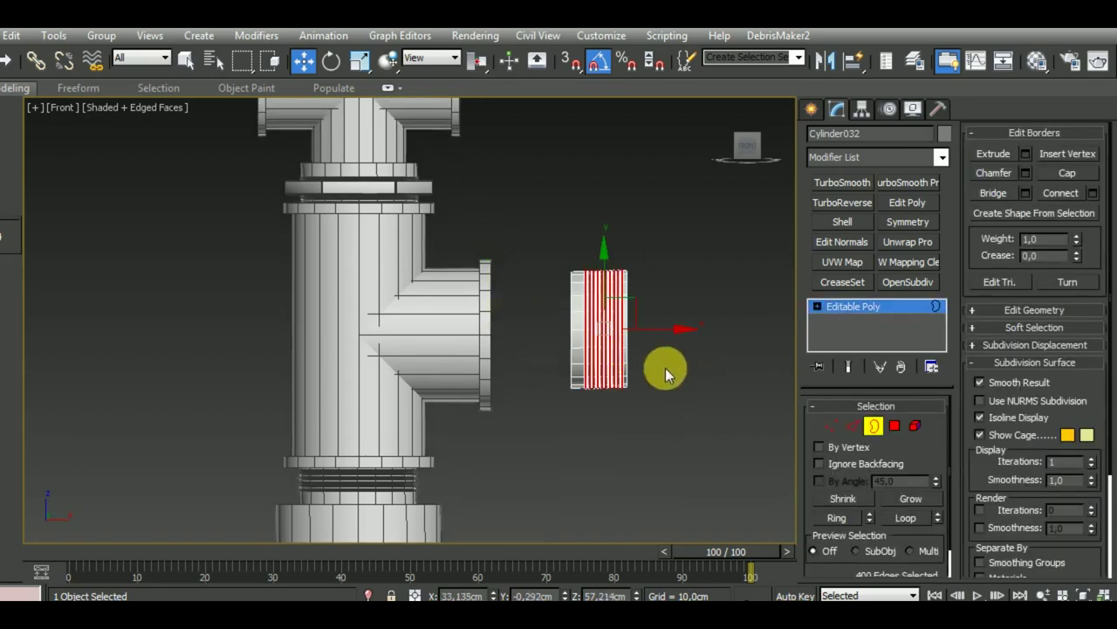
alt+middle_drag(661, 369, 614, 394)
click(897, 425)
click(631, 336)
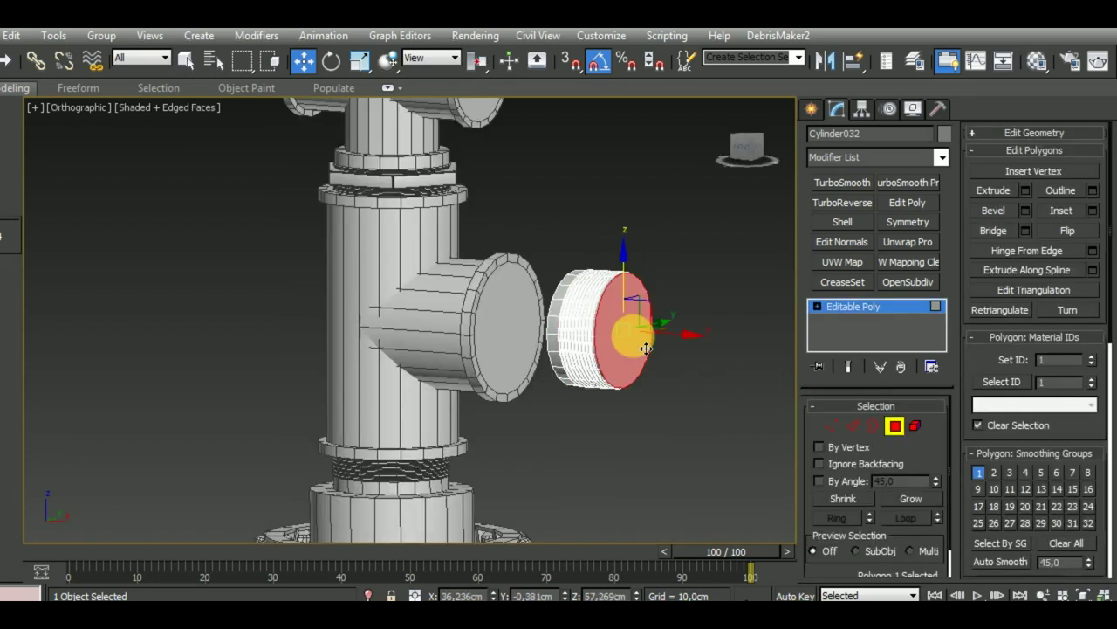
key(Delete)
Select the copy's outer open border loop and check it from the Front view.
click(874, 425)
click(635, 371)
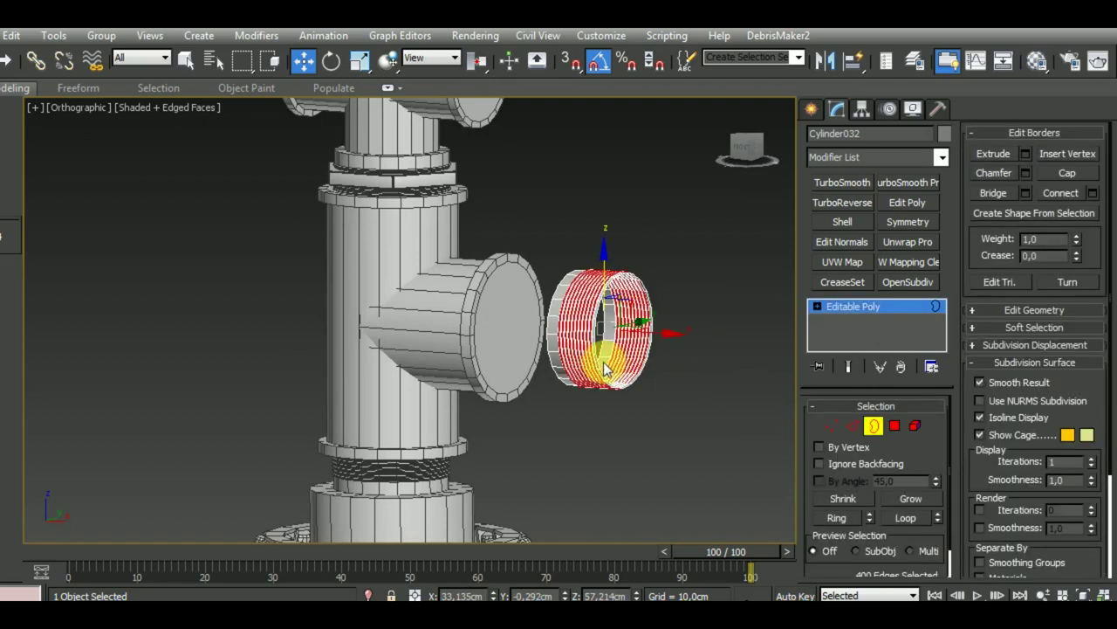
click(615, 367)
mouse_move(649, 379)
alt+middle_down()
mouse_move(675, 415)
mouse_move(619, 399)
alt+middle_up()
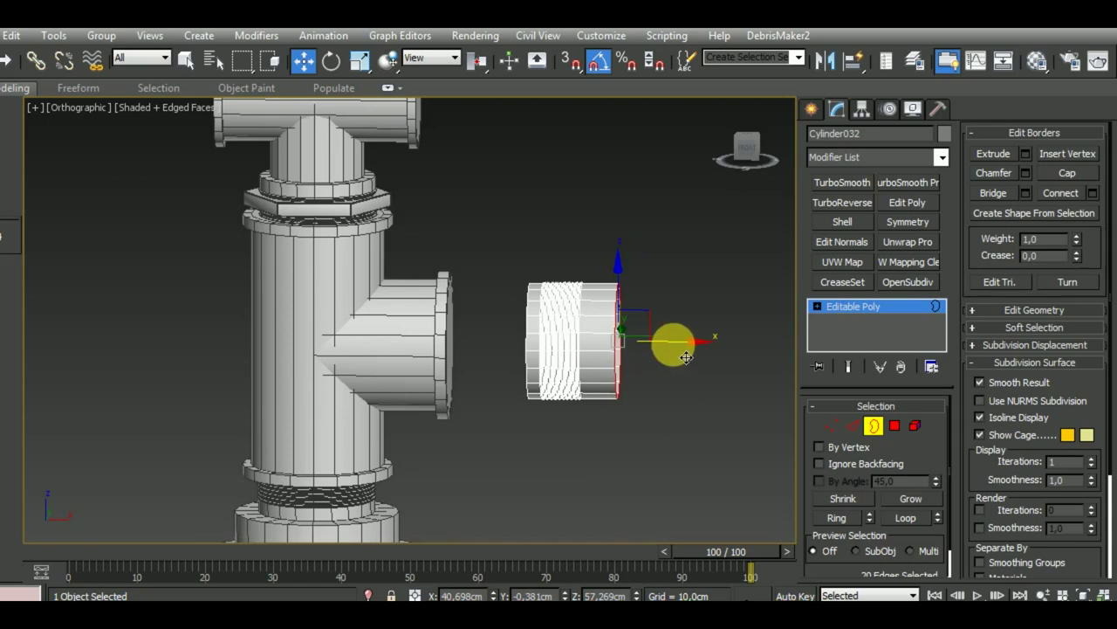
alt+middle_drag(580, 348, 569, 322)
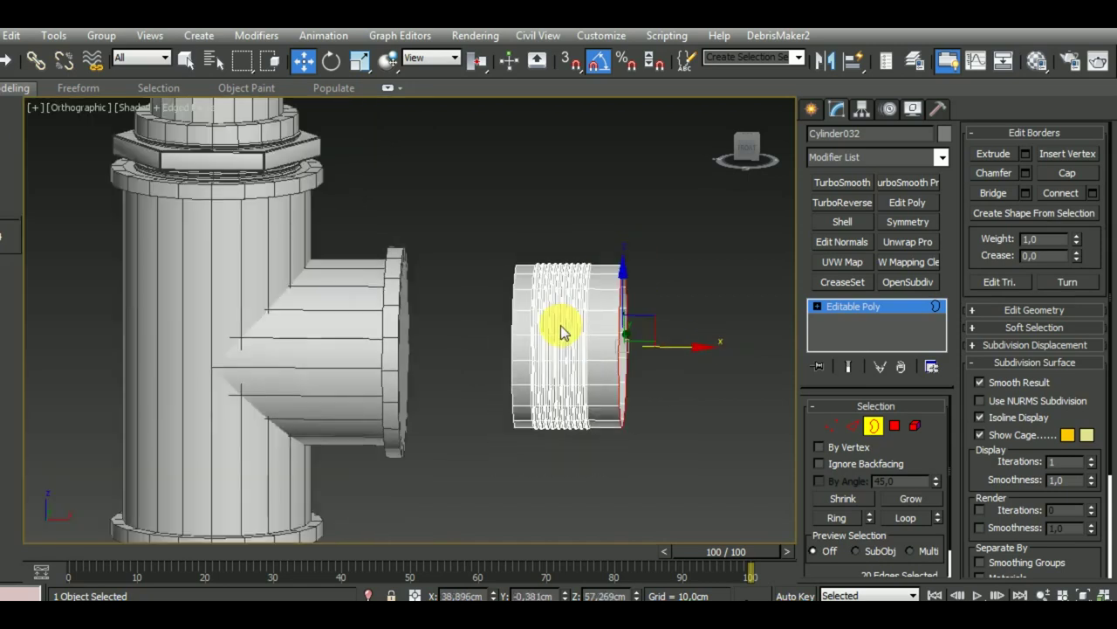
key(f)
scroll(582, 379, up, 5)
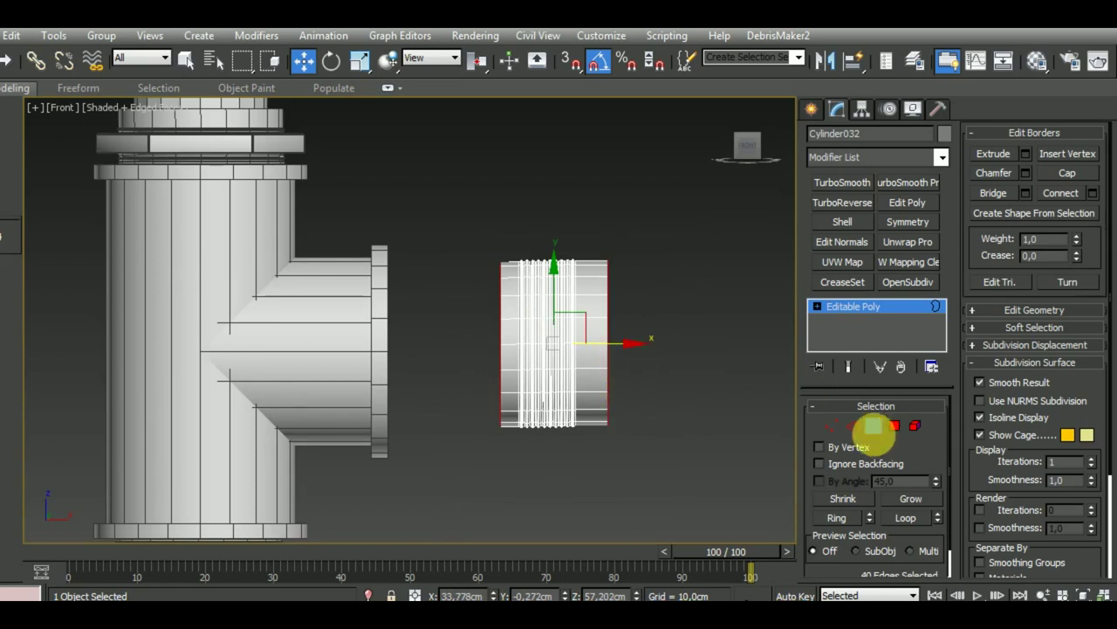
click(873, 426)
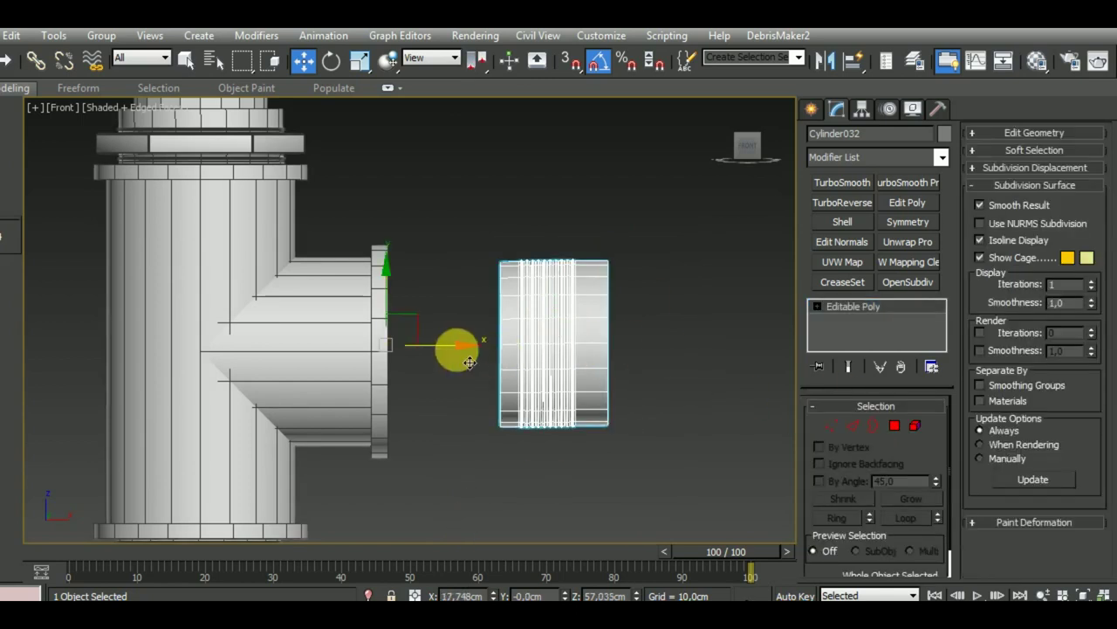
Centre Cylinder032's pivot on the object using Affect Pivot Only.
click(862, 108)
click(877, 219)
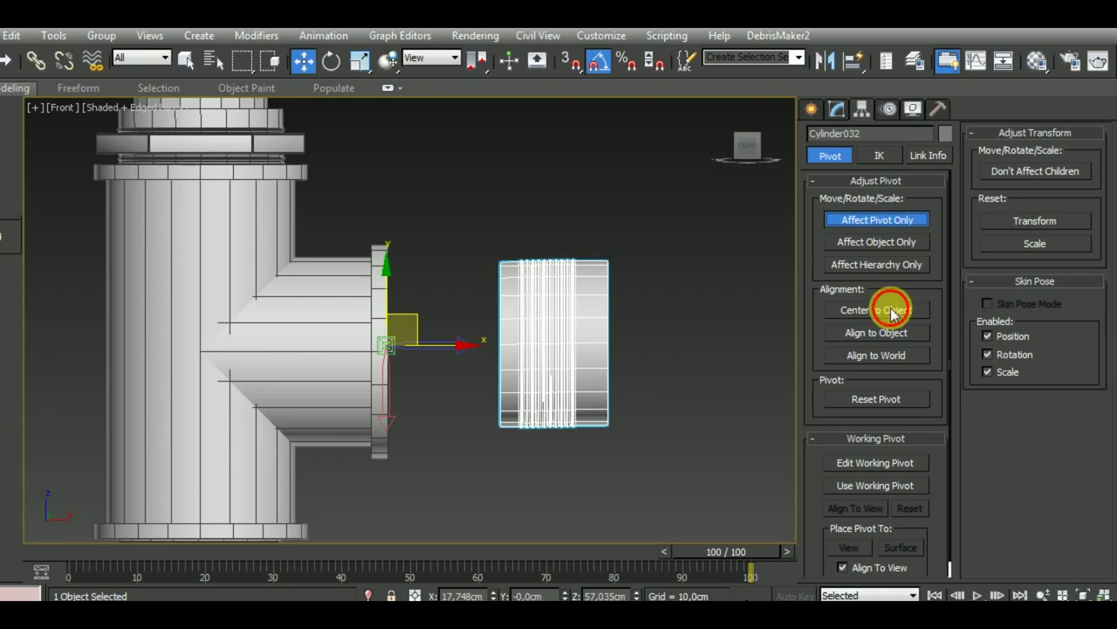
click(892, 312)
click(908, 219)
drag(647, 356, 579, 353)
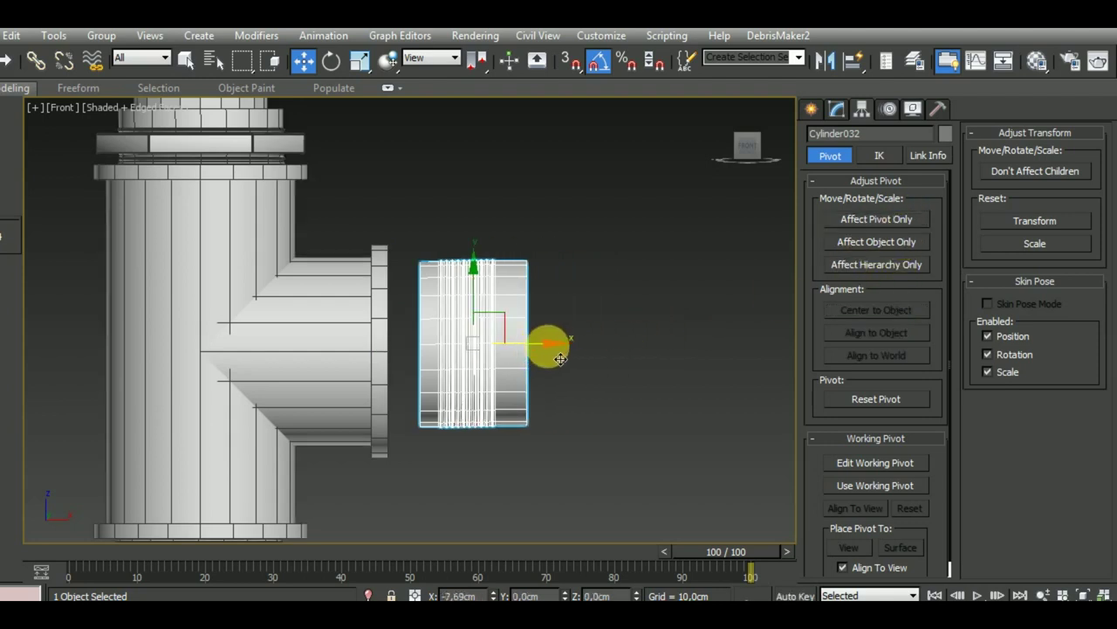
Slide Cylinder032 along X until it sits flush against the side flange.
click(838, 109)
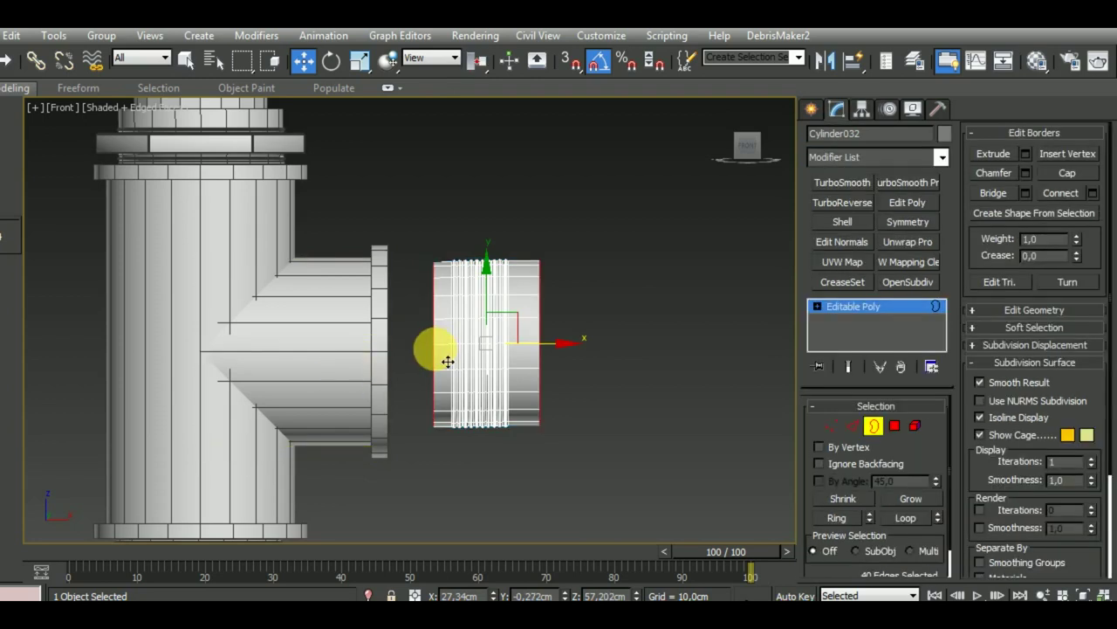
drag(485, 360, 475, 355)
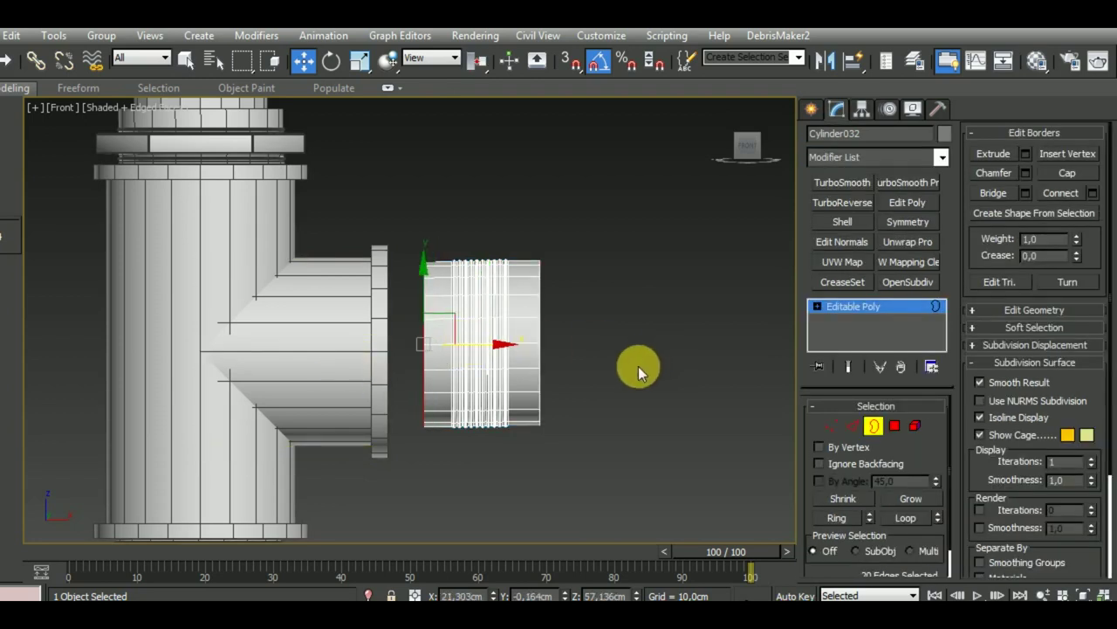
key(3)
drag(565, 365, 521, 366)
drag(443, 324, 447, 322)
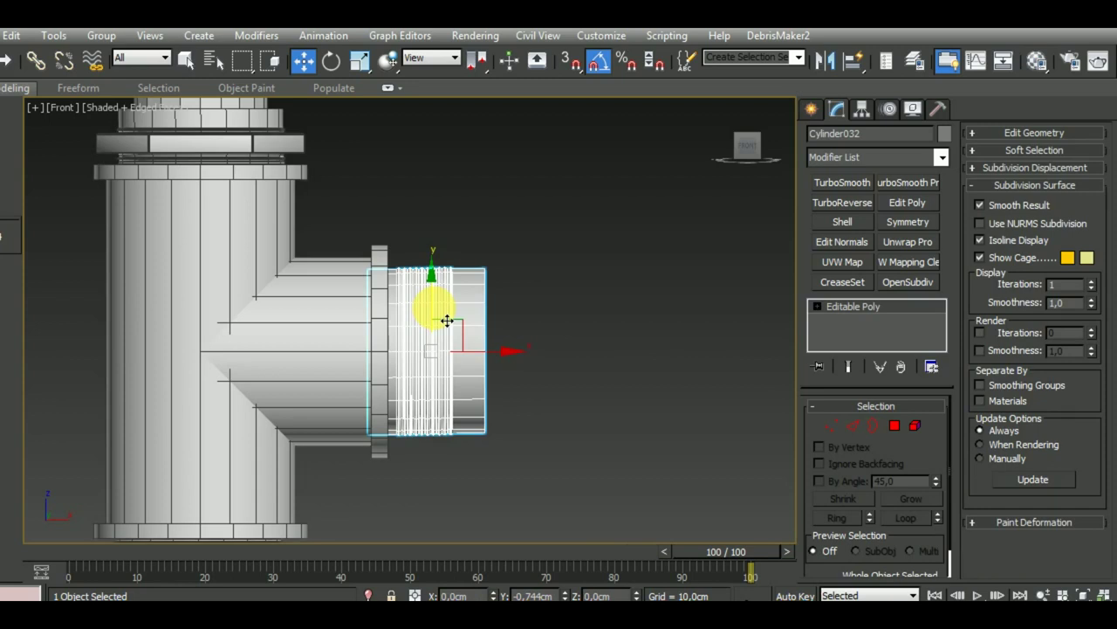
drag(490, 368, 502, 367)
scroll(502, 368, down, 3)
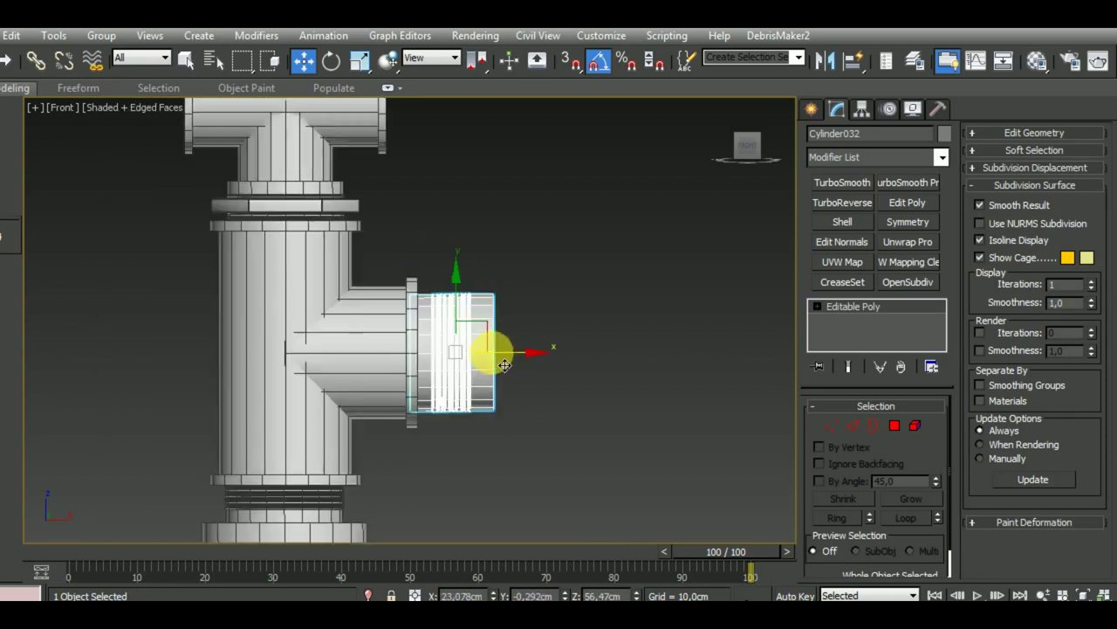
scroll(491, 357, down, 2)
Clone the hex nut as Cylinder033 rotated 90° and move it onto the side connector.
click(371, 250)
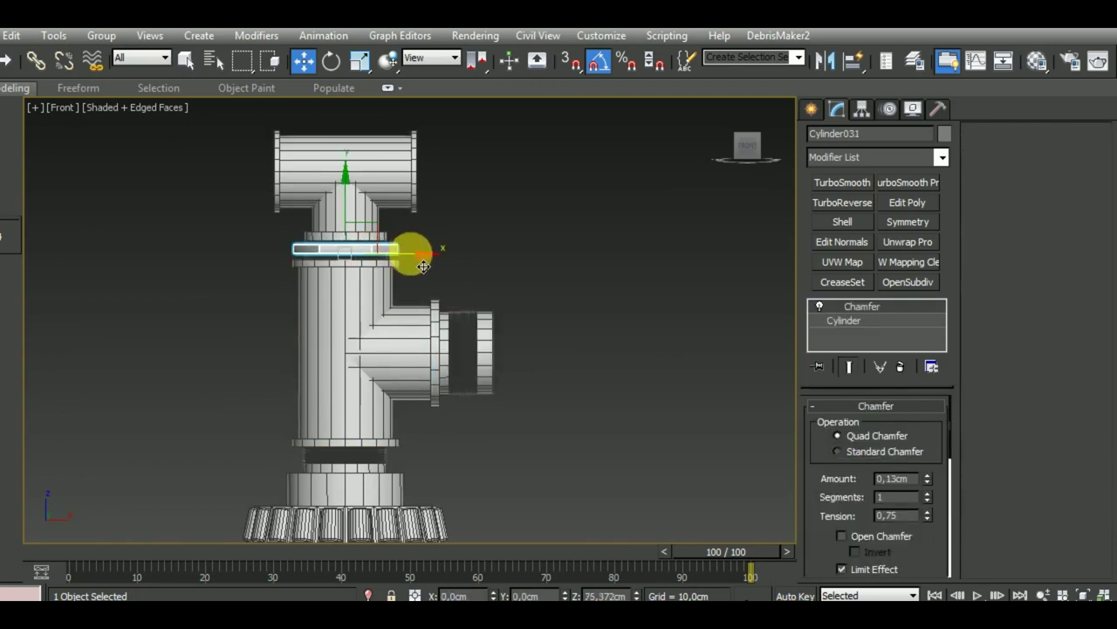
click(332, 60)
shift+drag(397, 202, 448, 295)
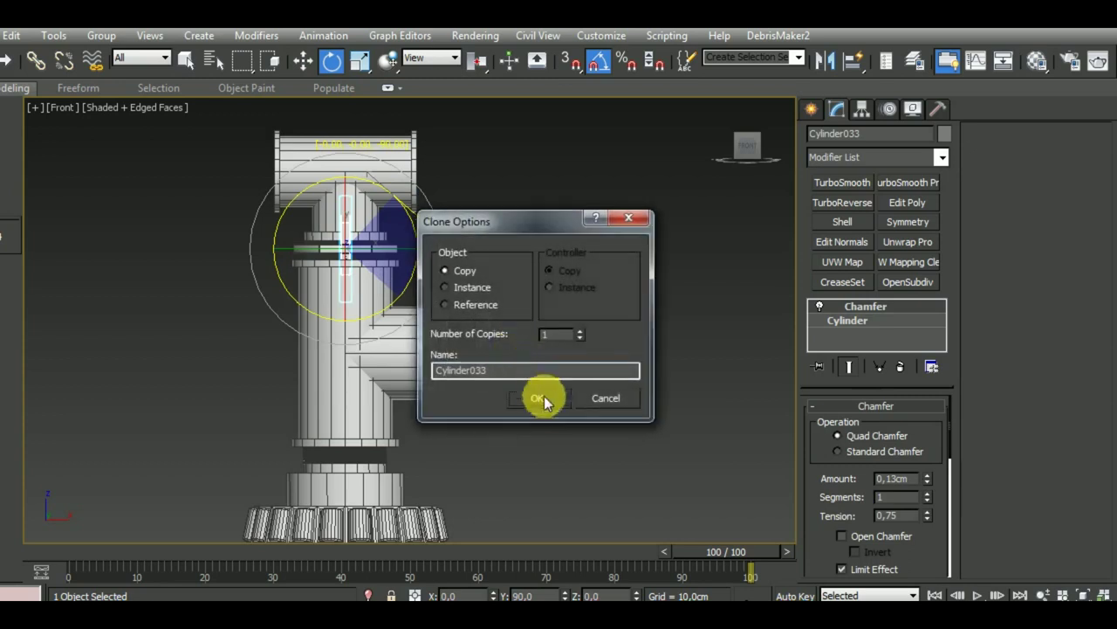
click(539, 399)
click(303, 60)
mouse_move(402, 260)
mouse_down()
mouse_move(509, 257)
mouse_move(491, 233)
mouse_move(493, 313)
mouse_up()
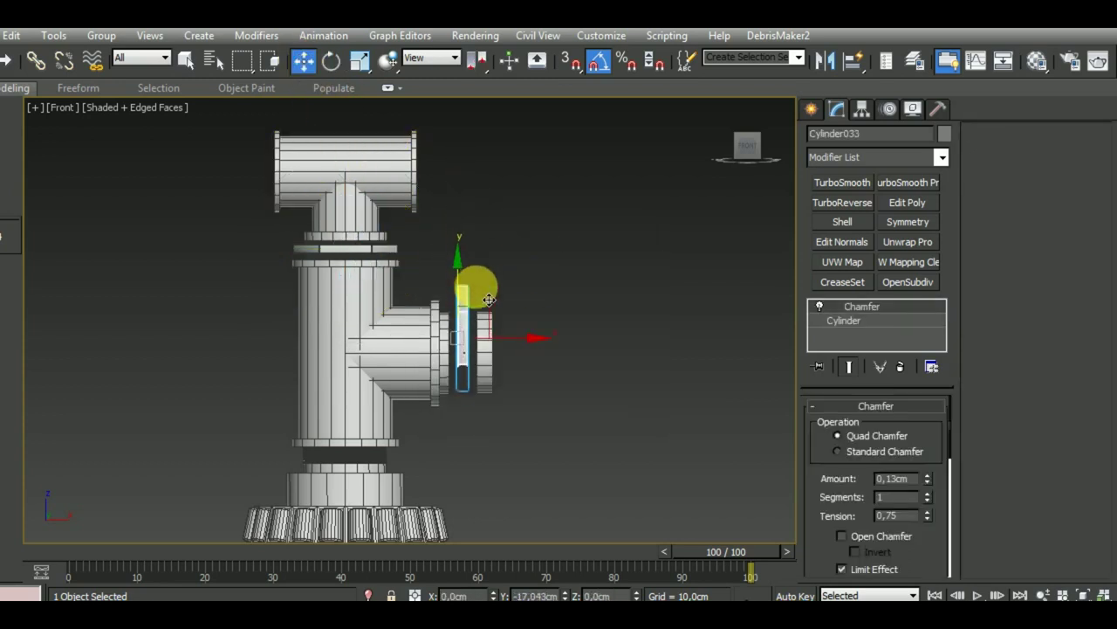
scroll(469, 355, up, 4)
scroll(461, 359, up, 4)
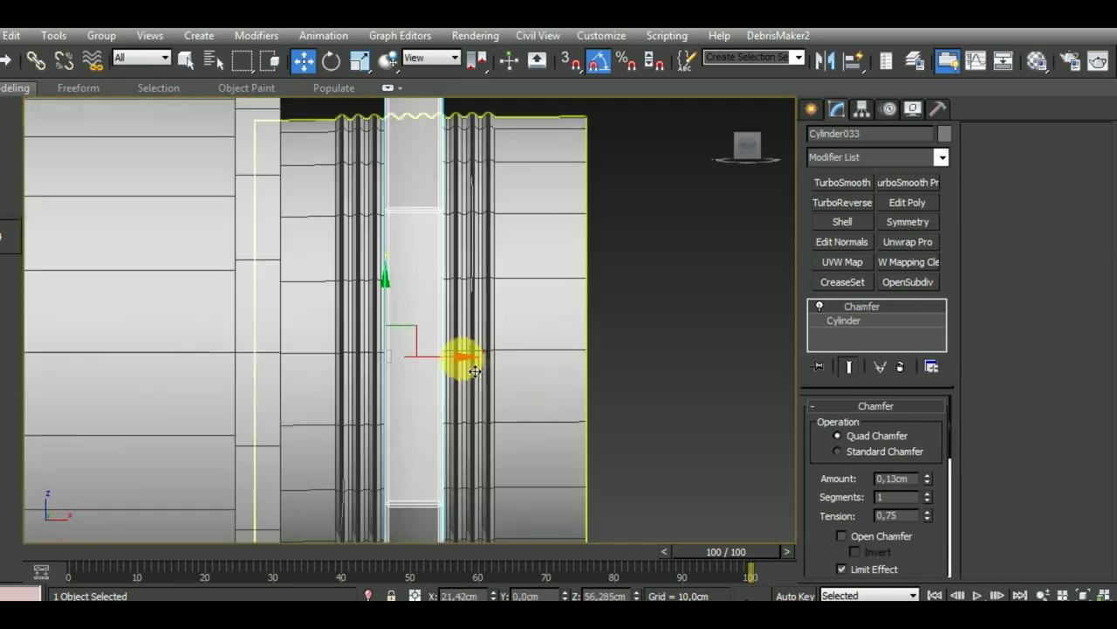
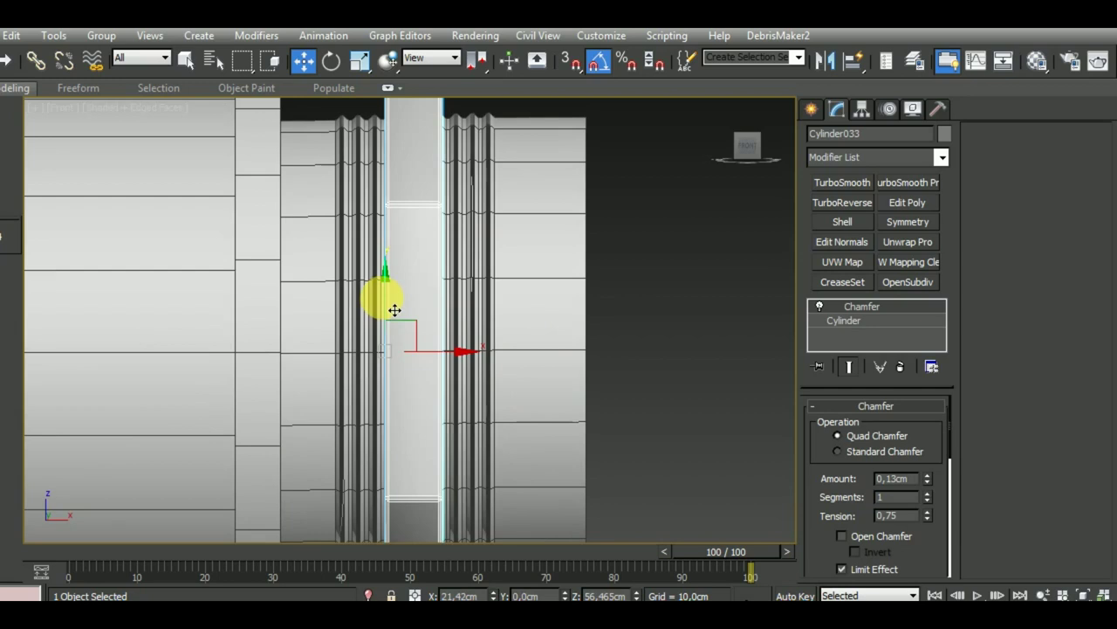
Nudge the chamfered ring Cylinder033 along Y to align it with the side-outlet fitting.
drag(400, 309, 399, 302)
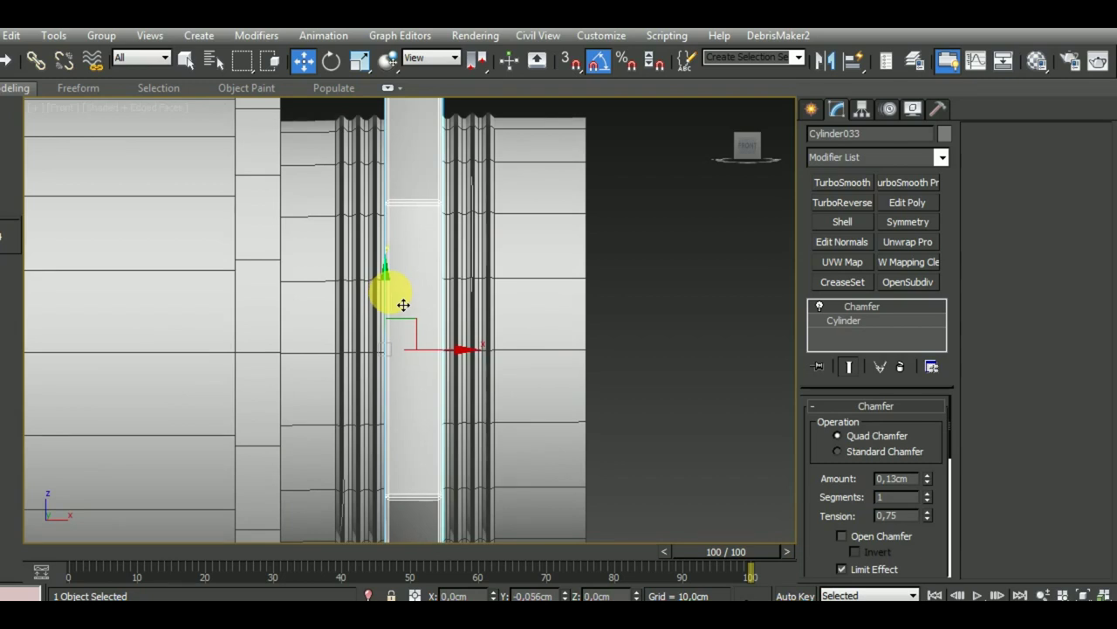
drag(404, 304, 406, 308)
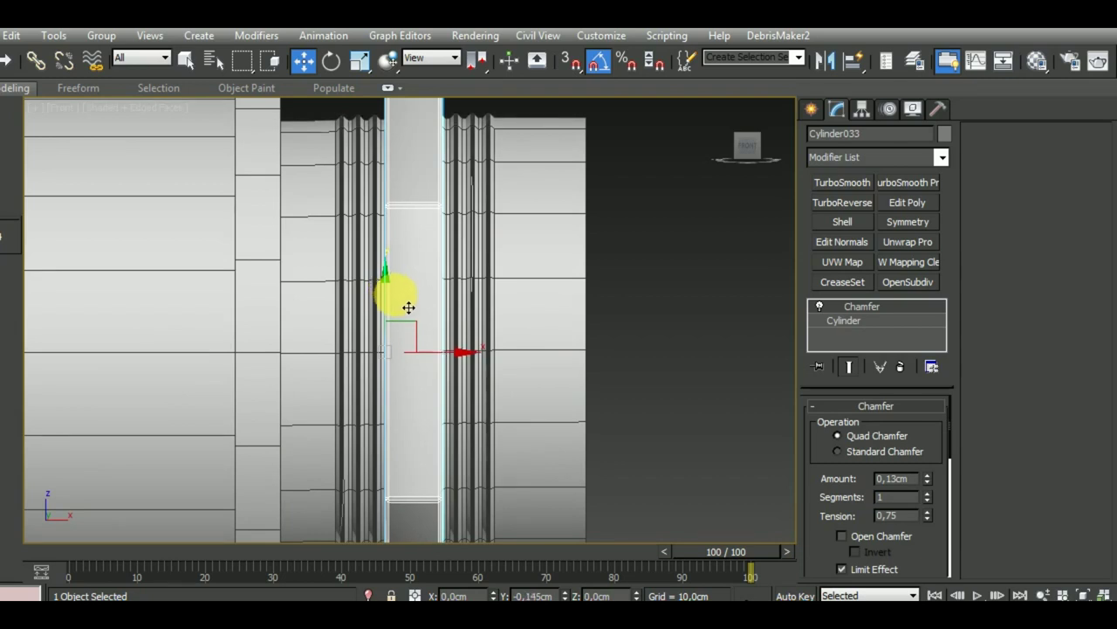
scroll(430, 299, down, 5)
mouse_move(573, 323)
alt+middle_down()
mouse_move(515, 388)
mouse_move(556, 386)
alt+middle_up()
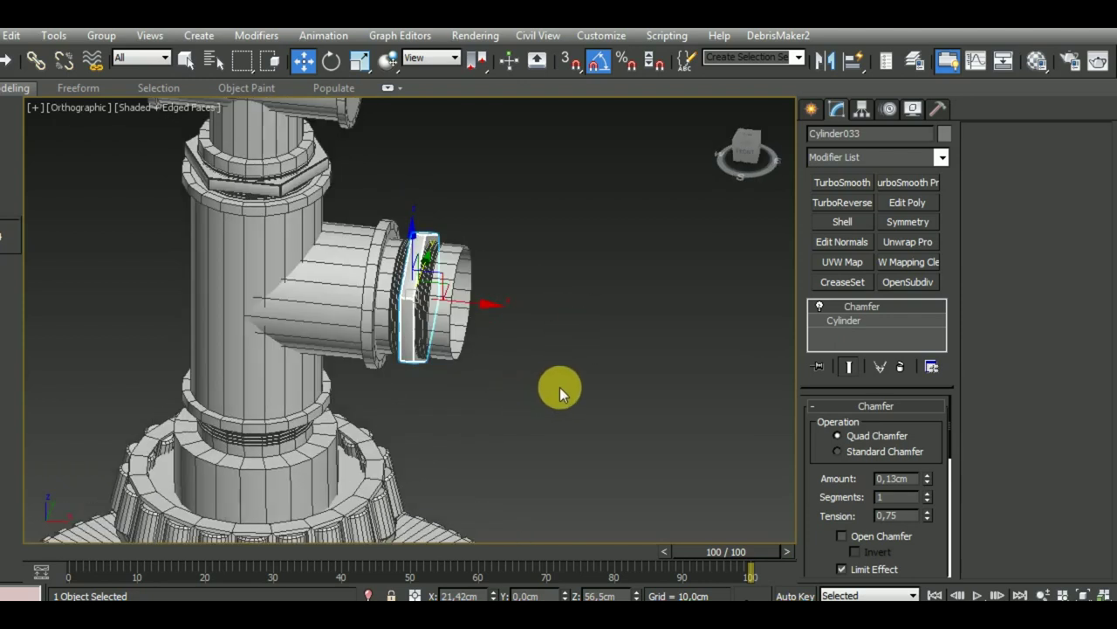
click(450, 327)
mouse_move(532, 338)
alt+middle_down()
mouse_move(582, 302)
mouse_move(532, 379)
mouse_move(551, 309)
mouse_move(546, 318)
alt+middle_up()
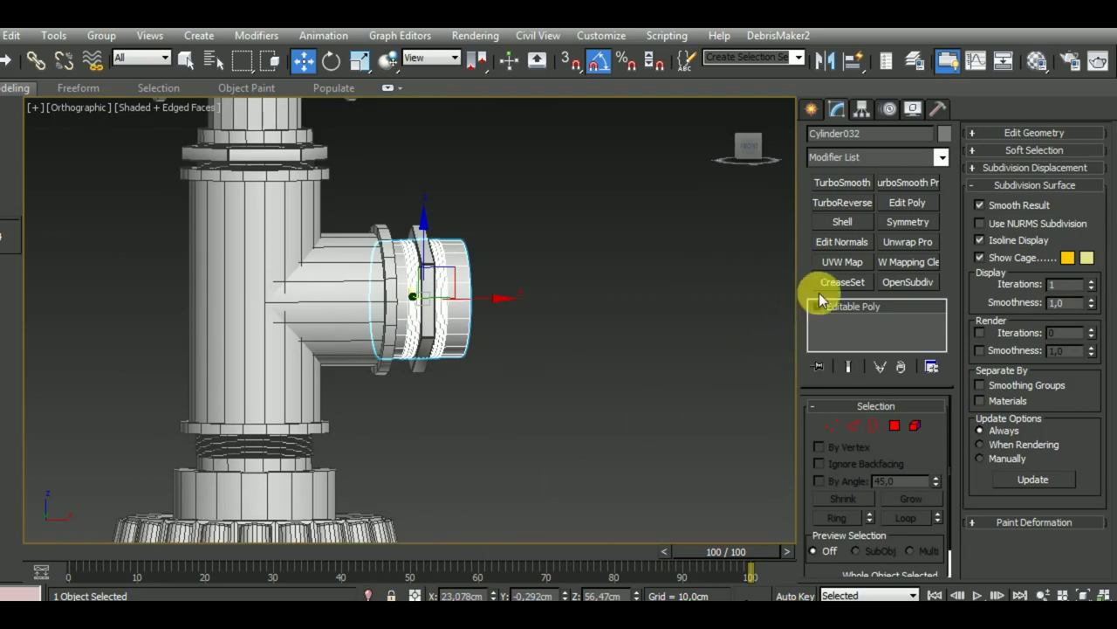
Mirror fitting Cylinder032 along Z with a flipped Symmetry modifier, and Shift-drag a ring copy along X.
click(908, 221)
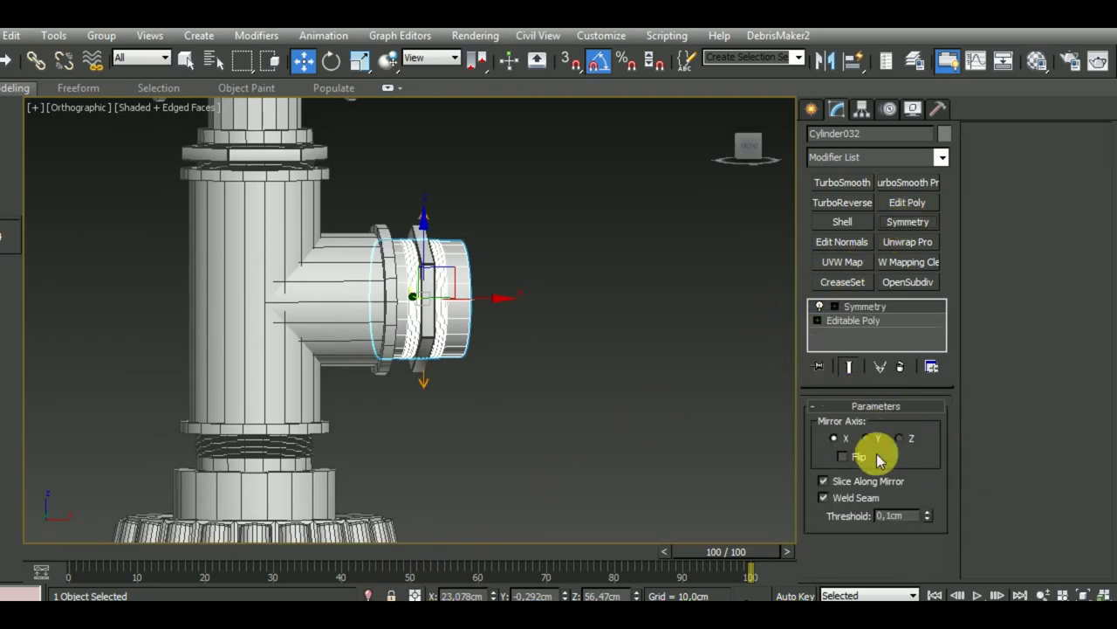
click(907, 439)
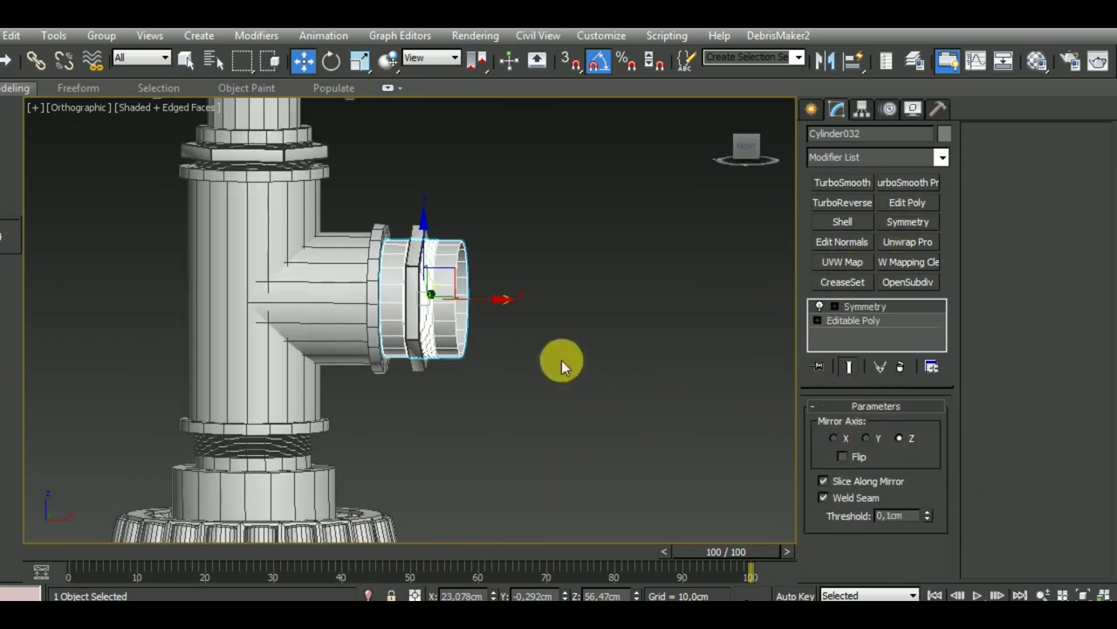
click(863, 321)
mouse_move(518, 320)
mouse_down()
mouse_move(458, 309)
mouse_move(474, 289)
mouse_move(526, 313)
mouse_up()
click(844, 456)
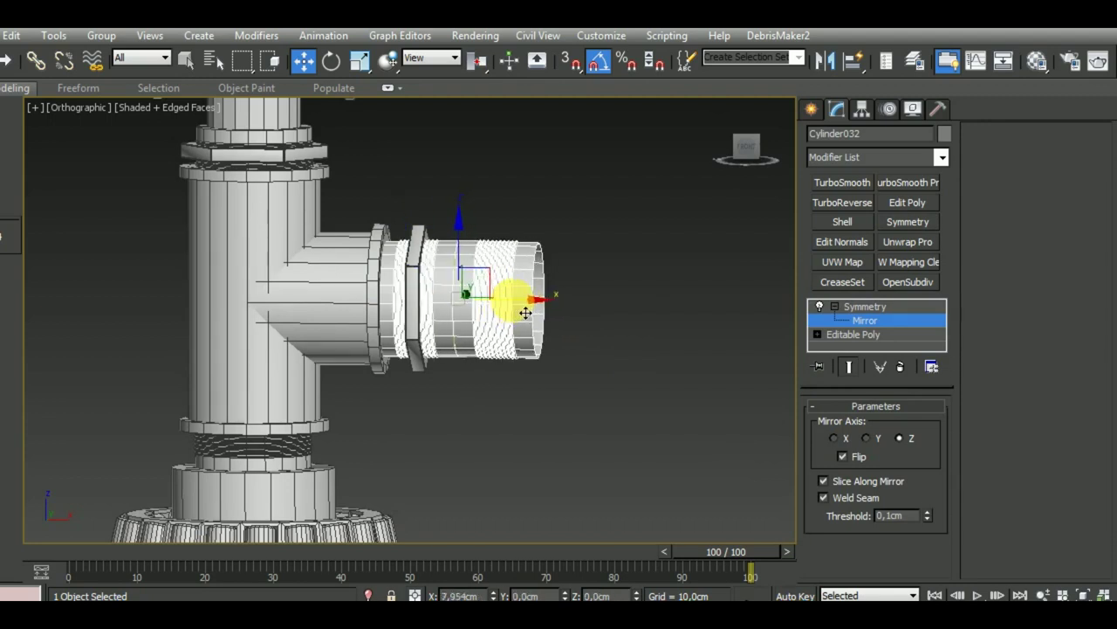
click(864, 306)
click(428, 324)
shift+drag(456, 294, 548, 299)
Confirm the ring copy Cylinder034 in Clone Options.
click(539, 398)
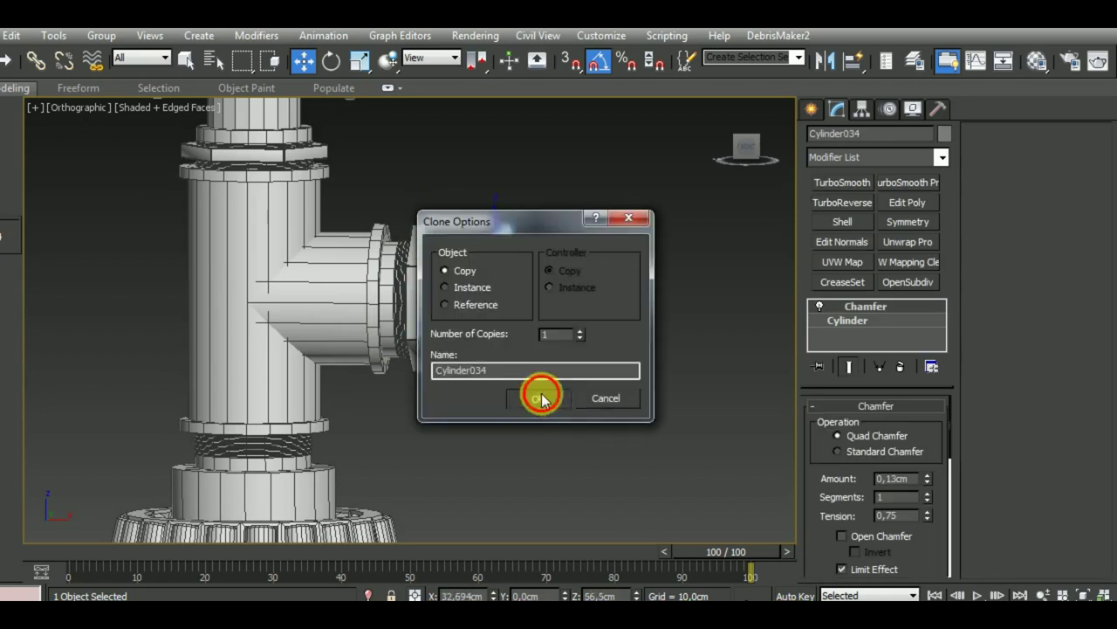
alt+middle_drag(537, 403, 529, 407)
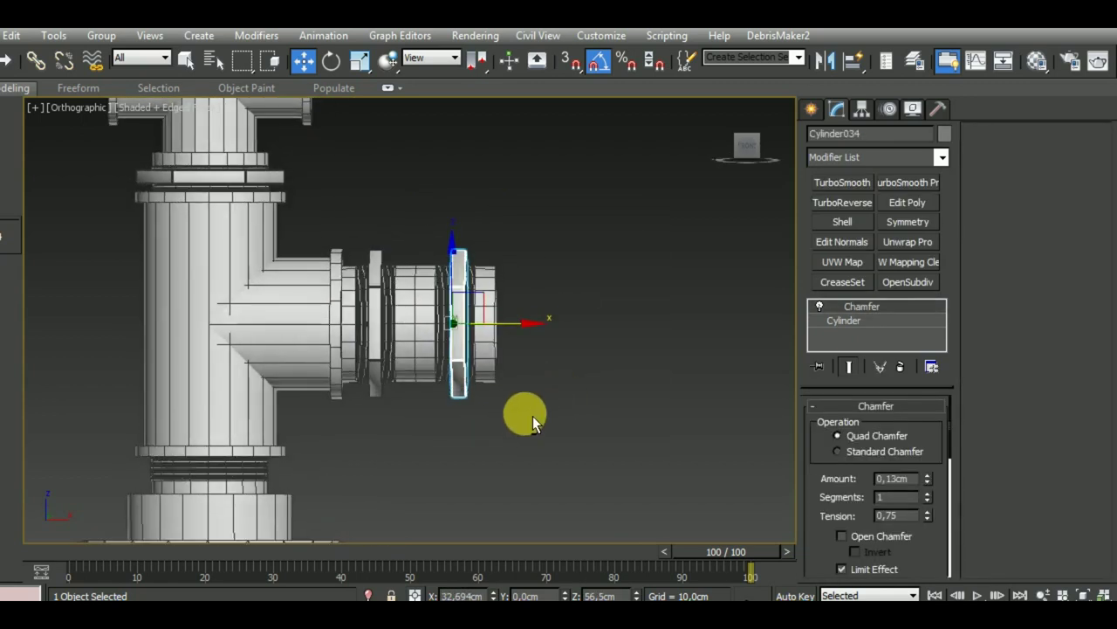
scroll(533, 416, down, 3)
scroll(509, 387, up, 3)
scroll(489, 367, up, 2)
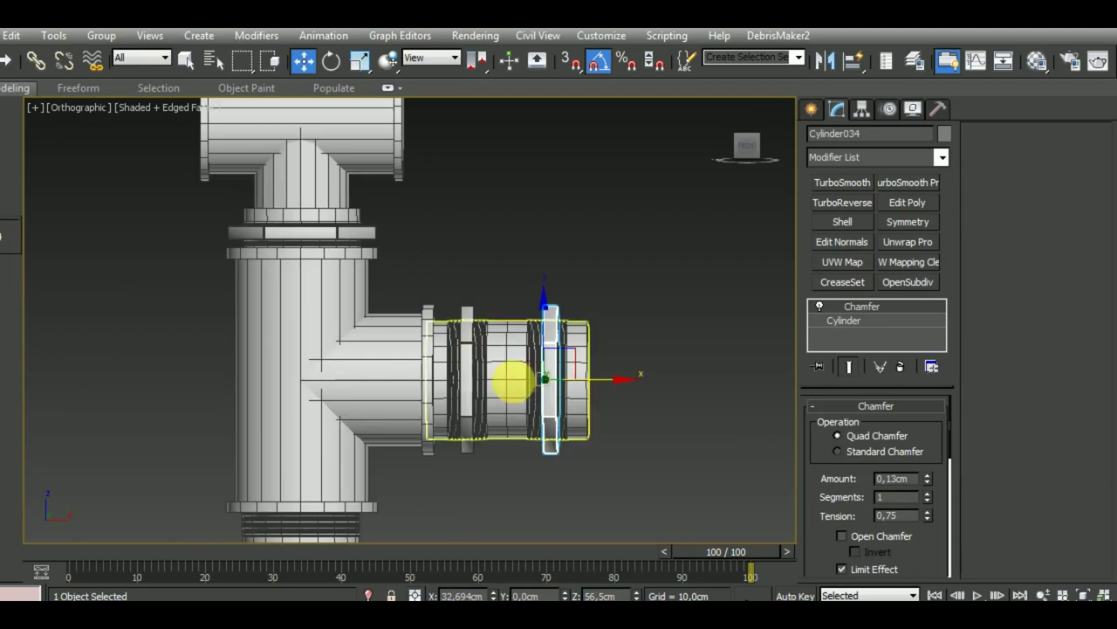
Slide the mirrored fitting and its rings left against the side-outlet flange.
click(517, 394)
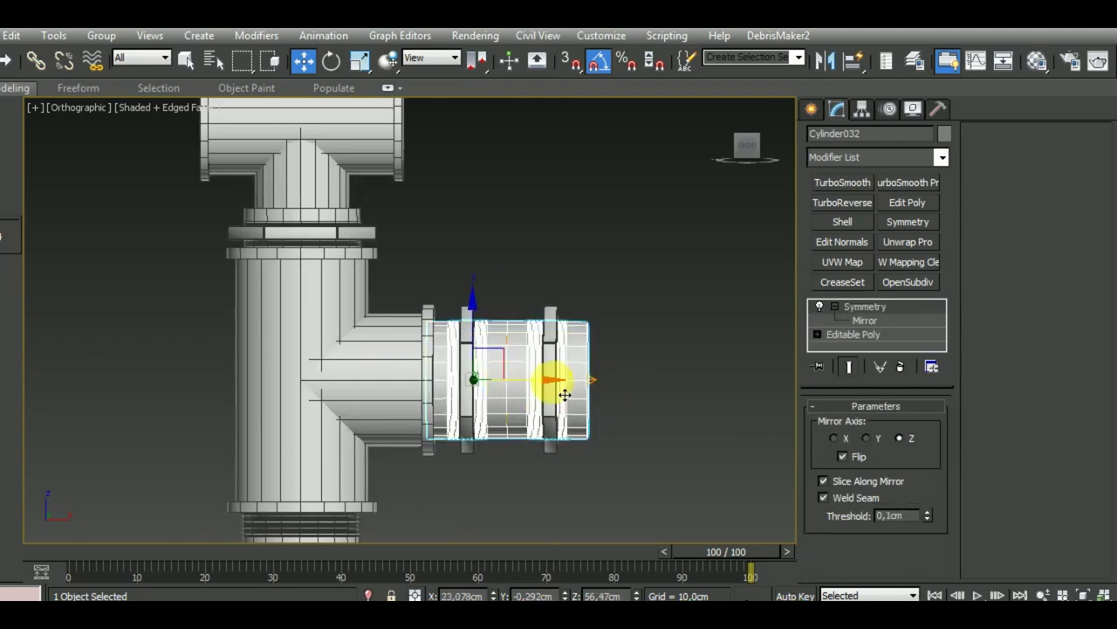
drag(565, 394, 555, 395)
ctrl+click(550, 403)
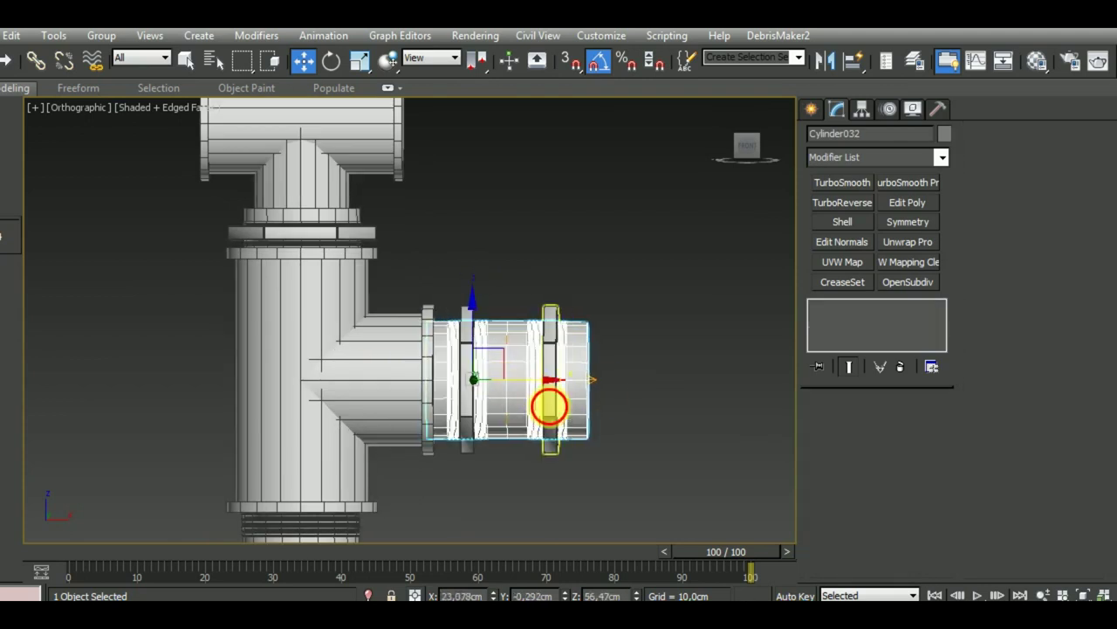
drag(522, 391, 518, 393)
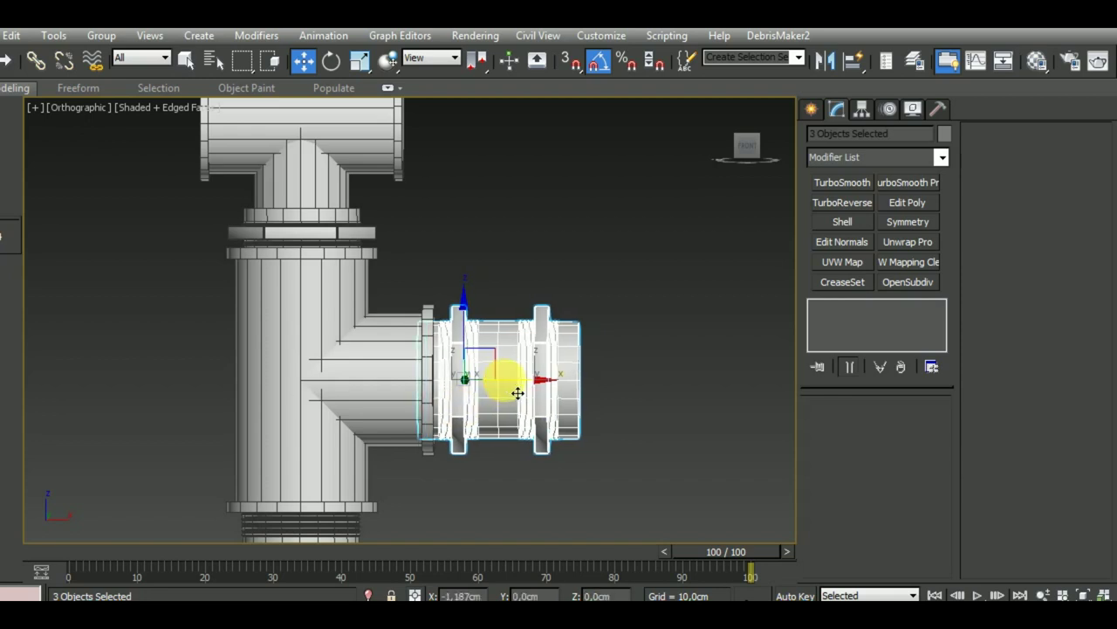
click(558, 410)
middle_drag(583, 410, 538, 395)
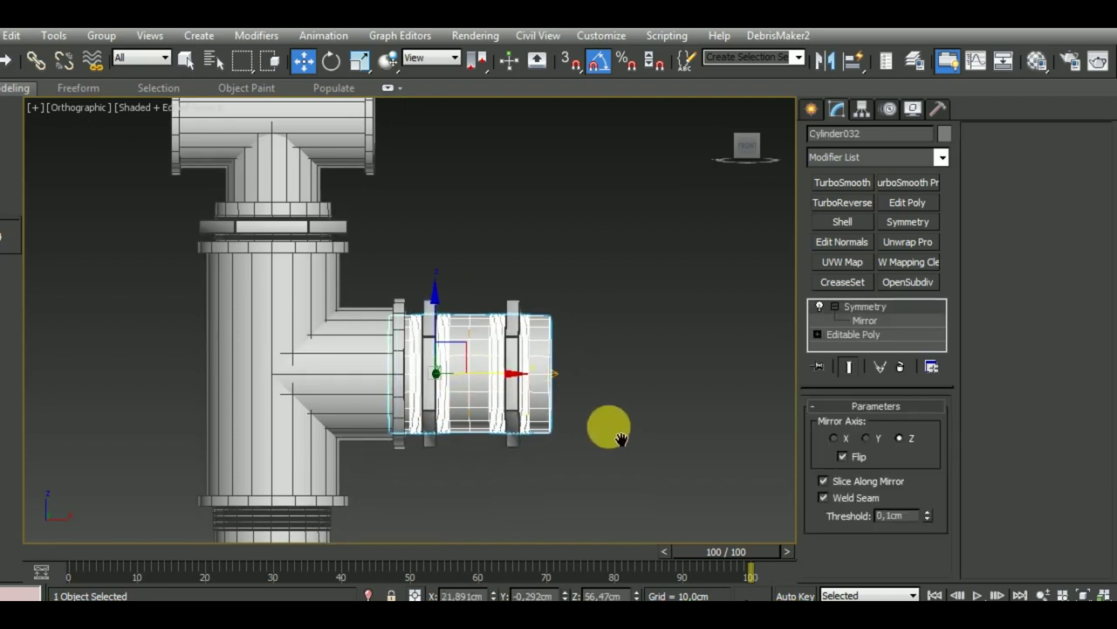
click(510, 389)
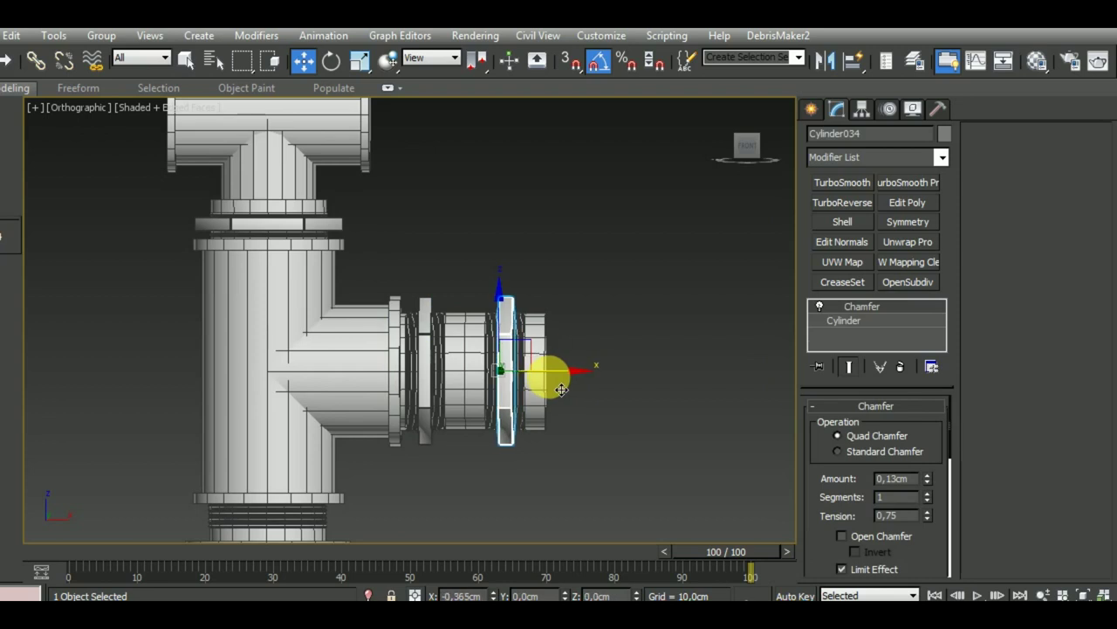
middle_drag(656, 501, 562, 501)
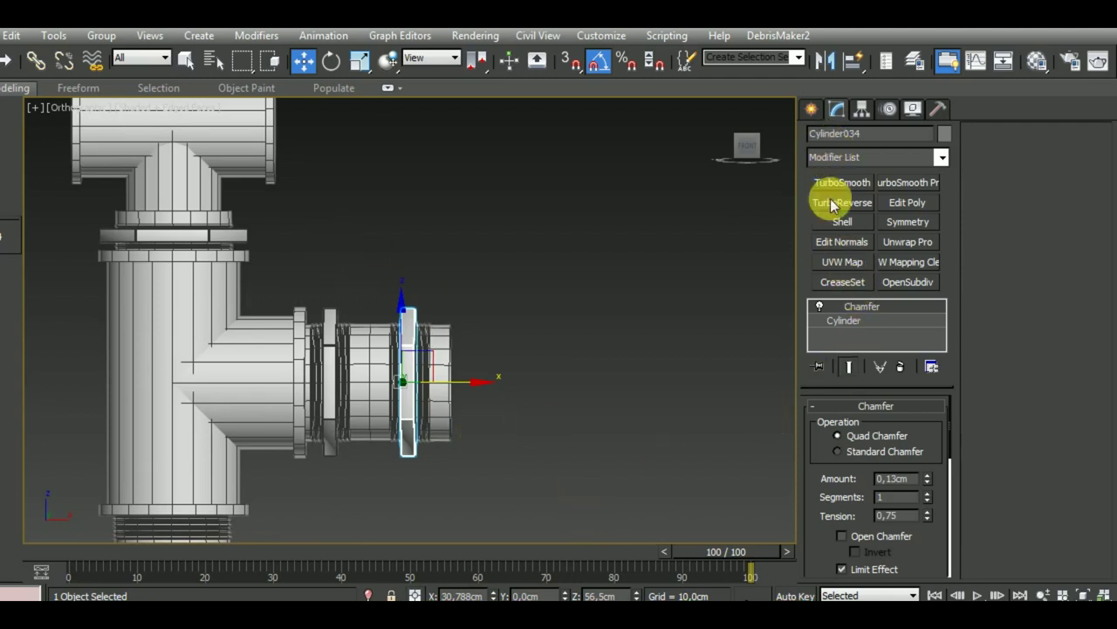
Copy the ring as Cylinder035, delete its Chamfer modifier and set Sides to 20.
click(845, 320)
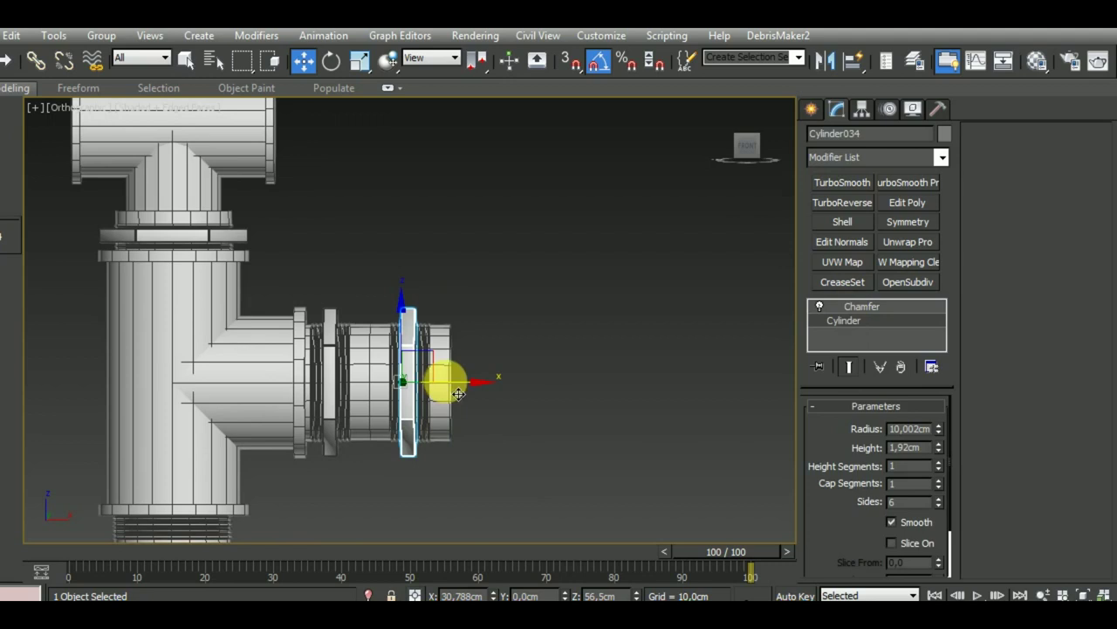
shift+drag(458, 393, 672, 393)
click(536, 398)
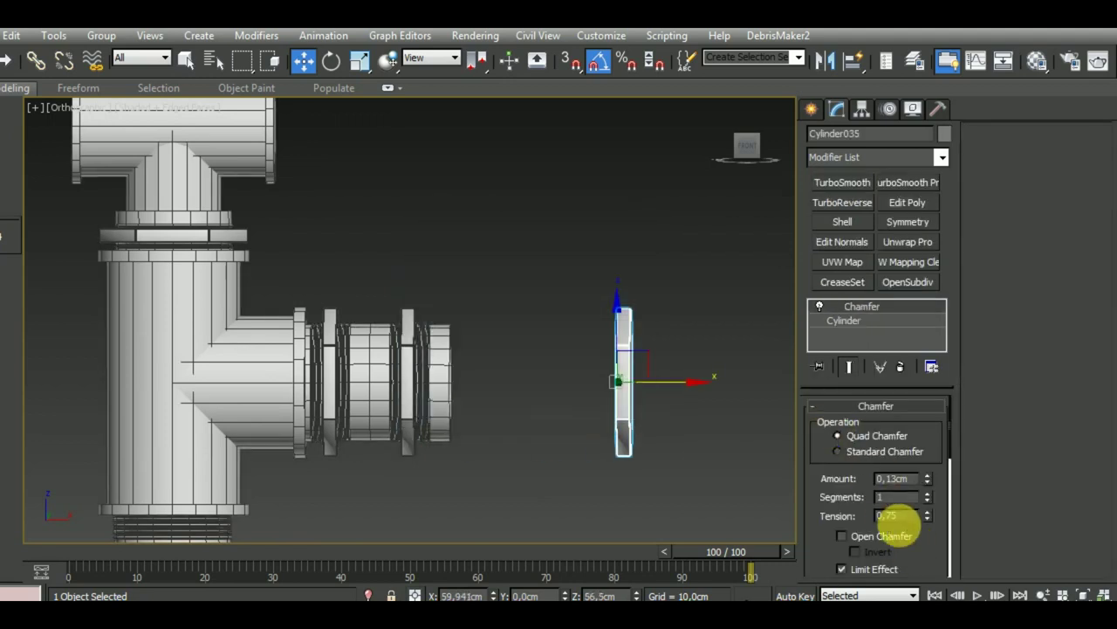
right_click(845, 307)
click(919, 282)
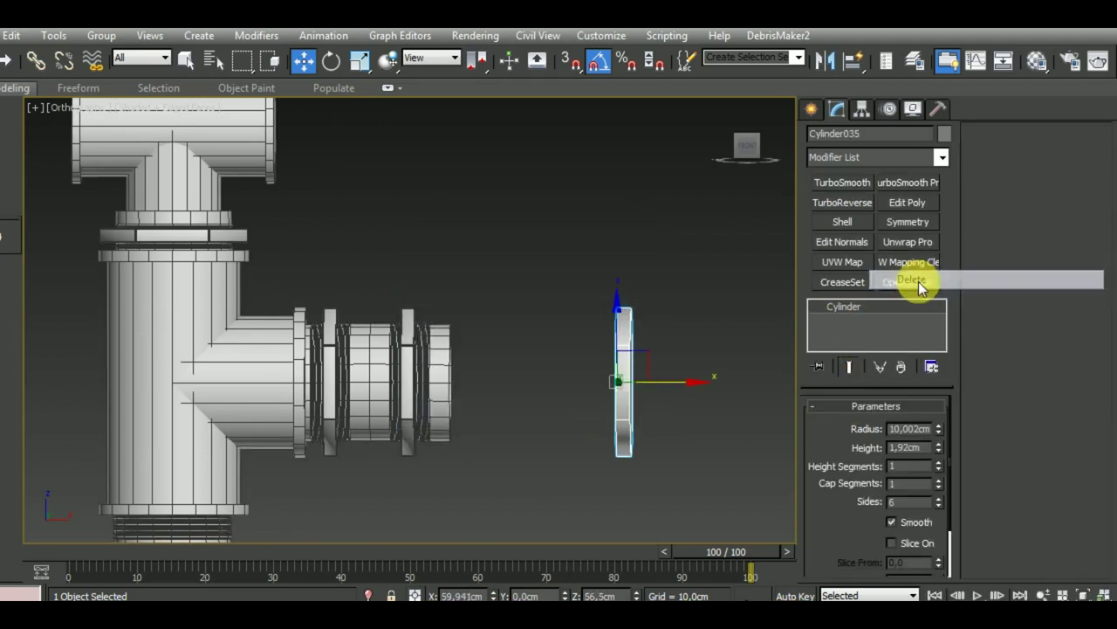
text(5)
key(Return)
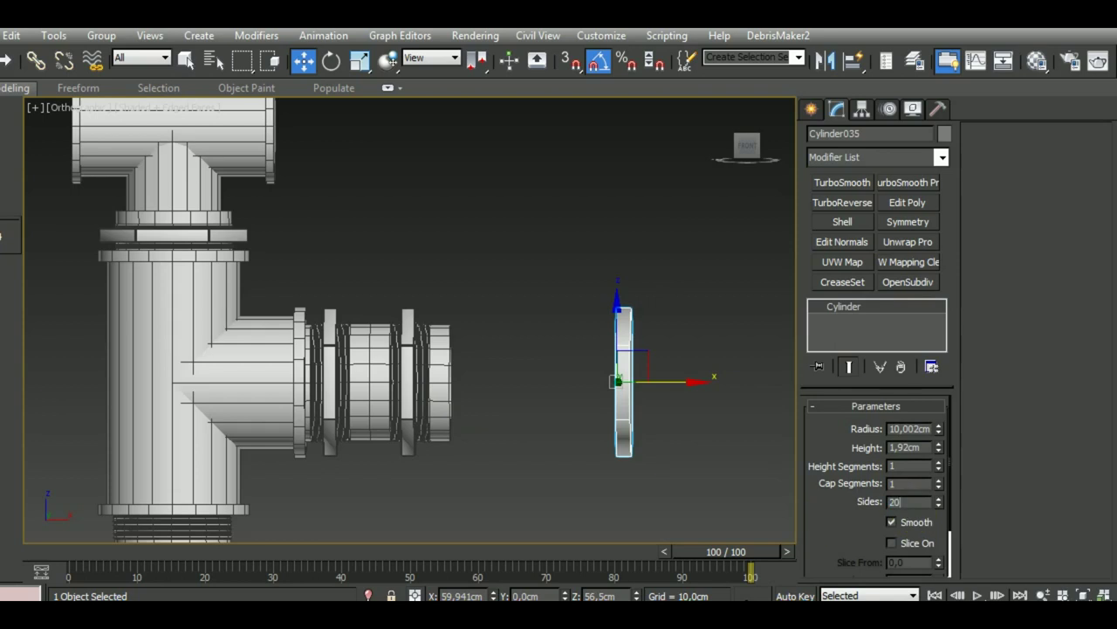
Move the new cylinder against the outer end of the fitting.
mouse_move(704, 424)
middle_down()
mouse_move(612, 454)
mouse_move(454, 398)
middle_up()
scroll(612, 453, down, 2)
scroll(599, 399, up, 3)
middle_drag(598, 399, 471, 418)
drag(472, 418, 390, 418)
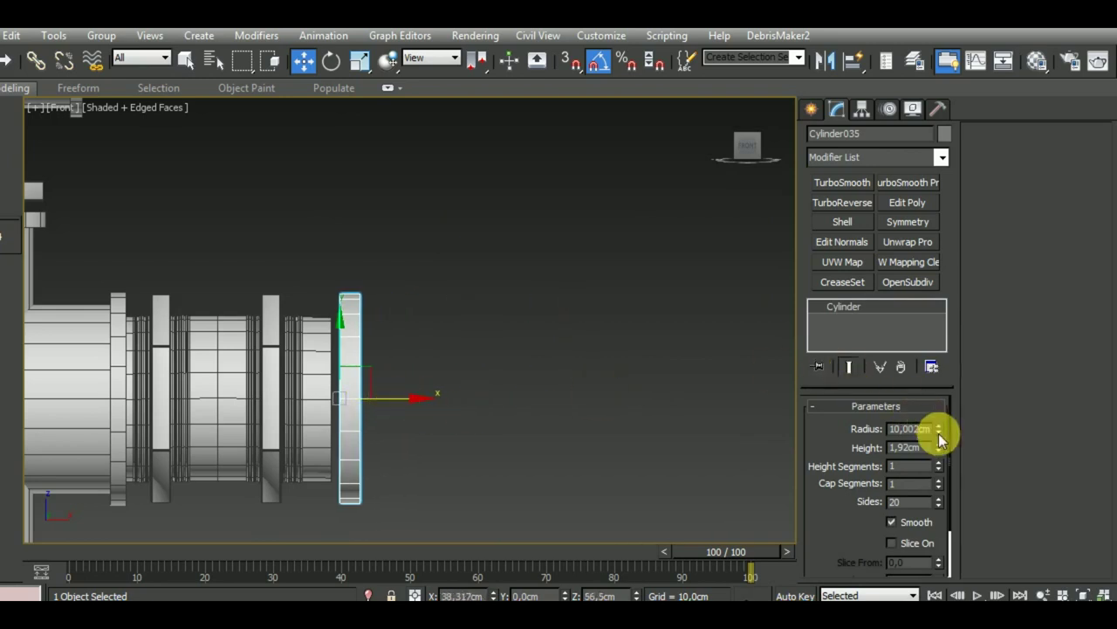
Set Cylinder035 to height 12.265cm and radius 13.191cm, raised to centre on the outlet.
drag(941, 447, 901, 282)
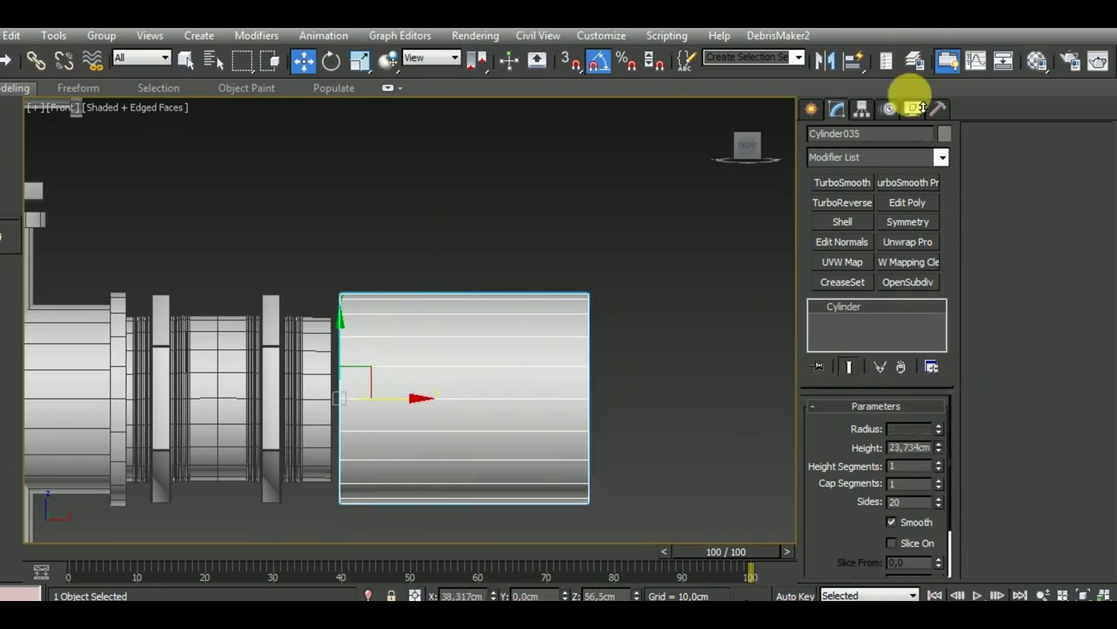
drag(941, 454, 951, 479)
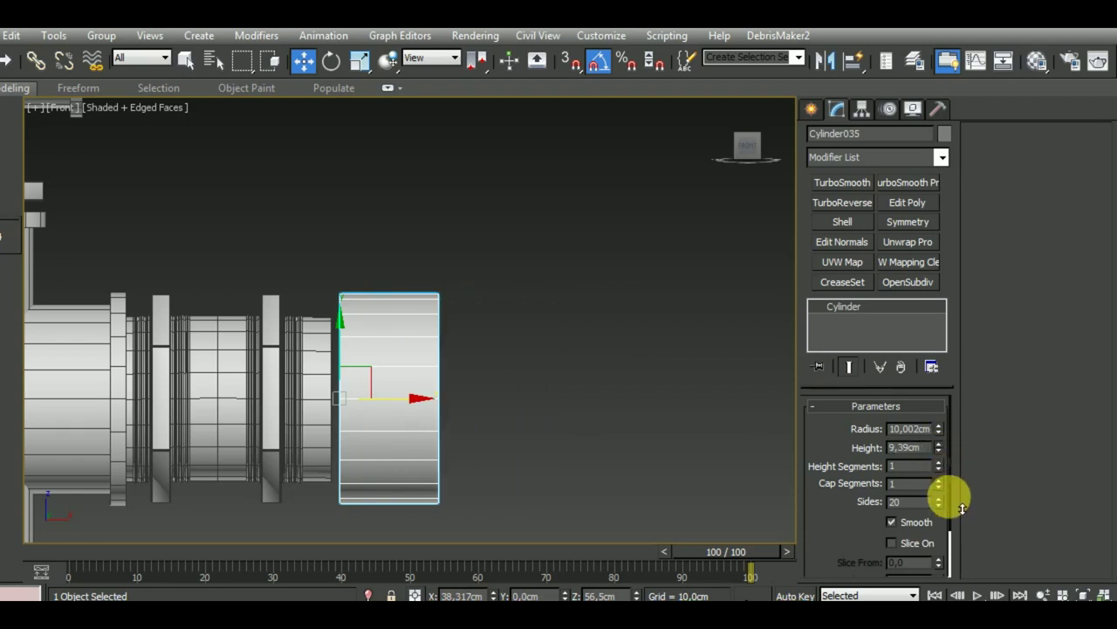
drag(941, 428, 936, 377)
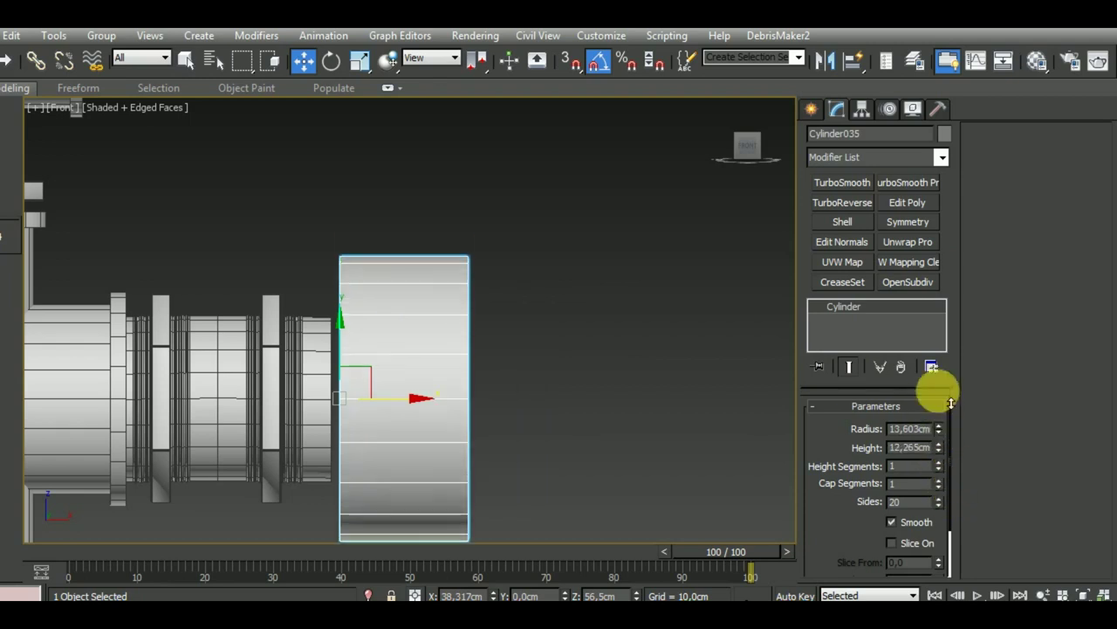
scroll(673, 359, down, 2)
scroll(664, 385, down, 2)
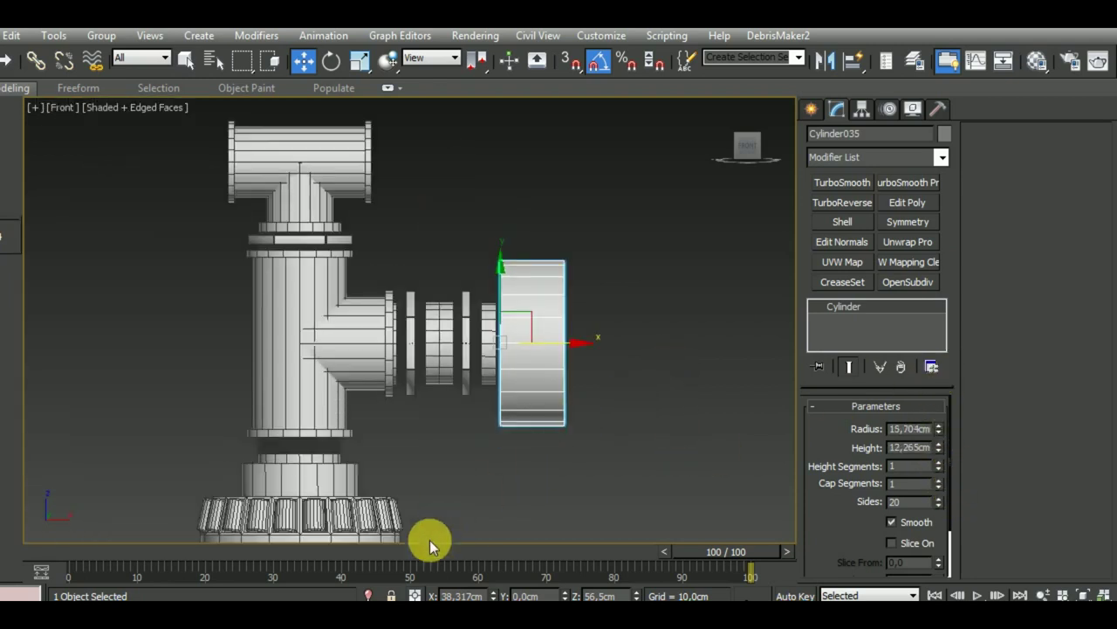
drag(512, 325, 510, 286)
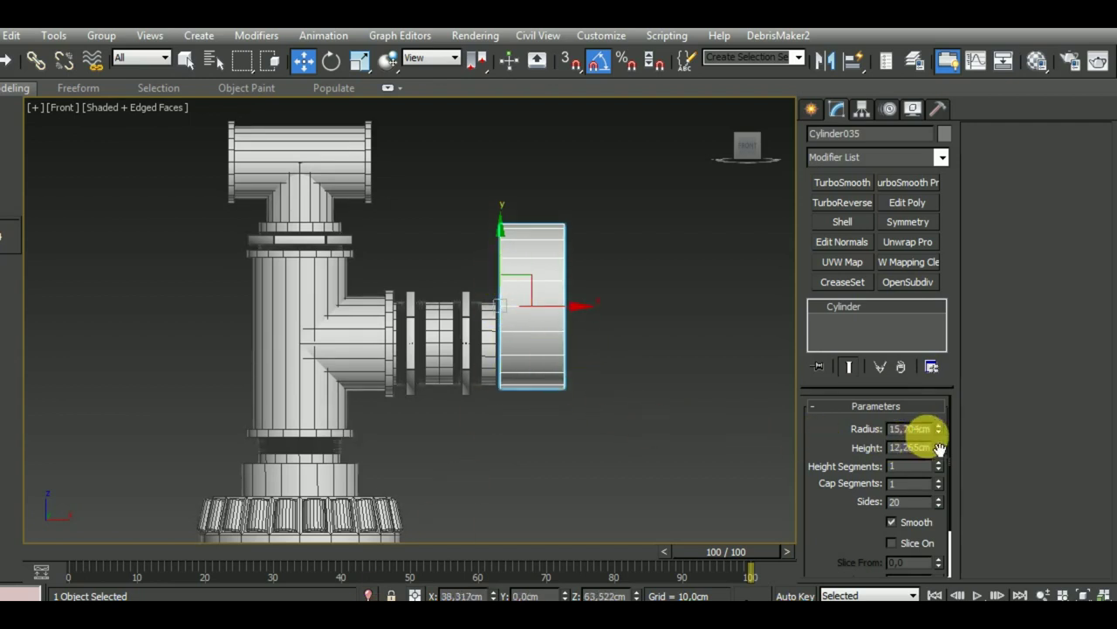
drag(940, 431, 949, 446)
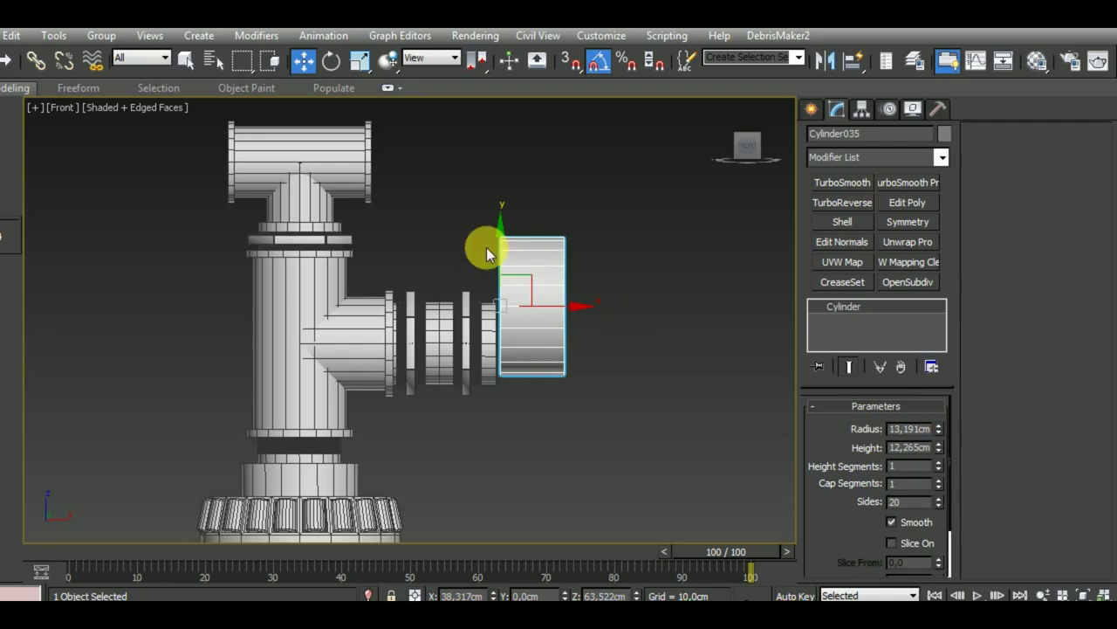
mouse_move(544, 319)
alt+middle_down()
mouse_move(486, 379)
mouse_move(471, 371)
mouse_move(461, 421)
mouse_move(507, 412)
mouse_move(415, 345)
alt+middle_up()
scroll(471, 368, down, 5)
scroll(414, 344, up, 5)
mouse_move(498, 354)
alt+middle_down()
mouse_move(573, 337)
mouse_move(556, 358)
mouse_move(567, 354)
alt+middle_up()
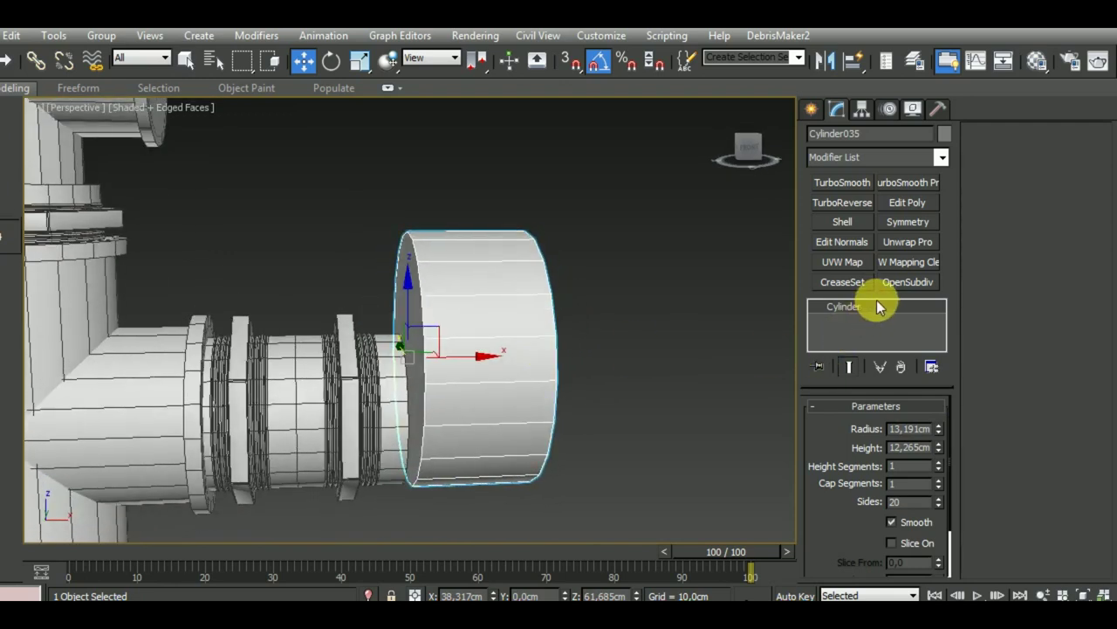
Move Cylinder032's Symmetry mirror plane left to shorten the middle section.
click(386, 426)
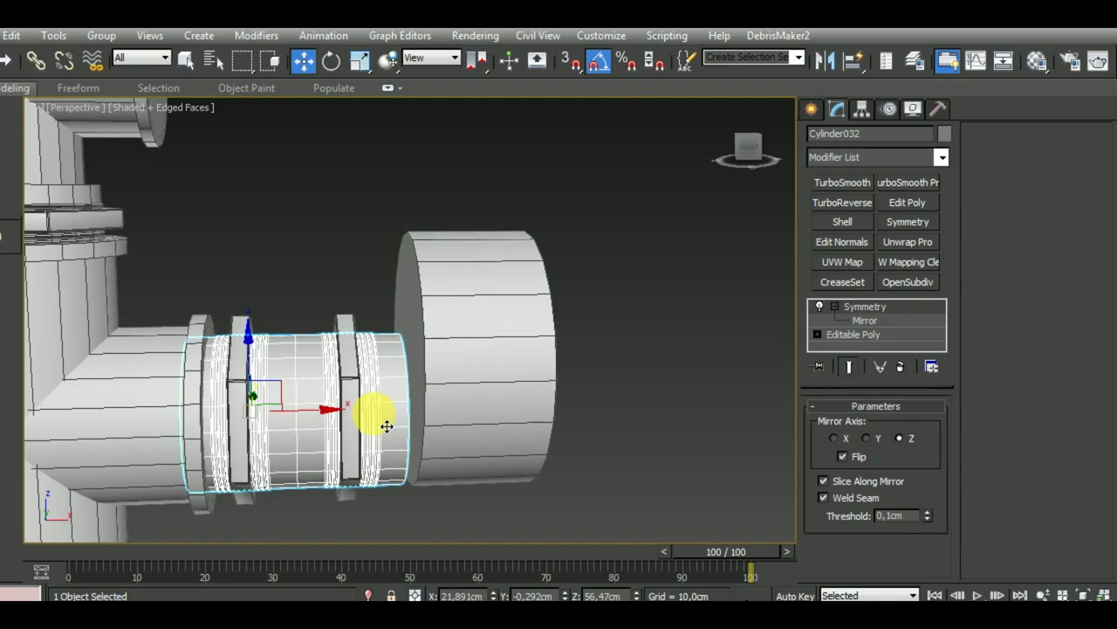
click(458, 411)
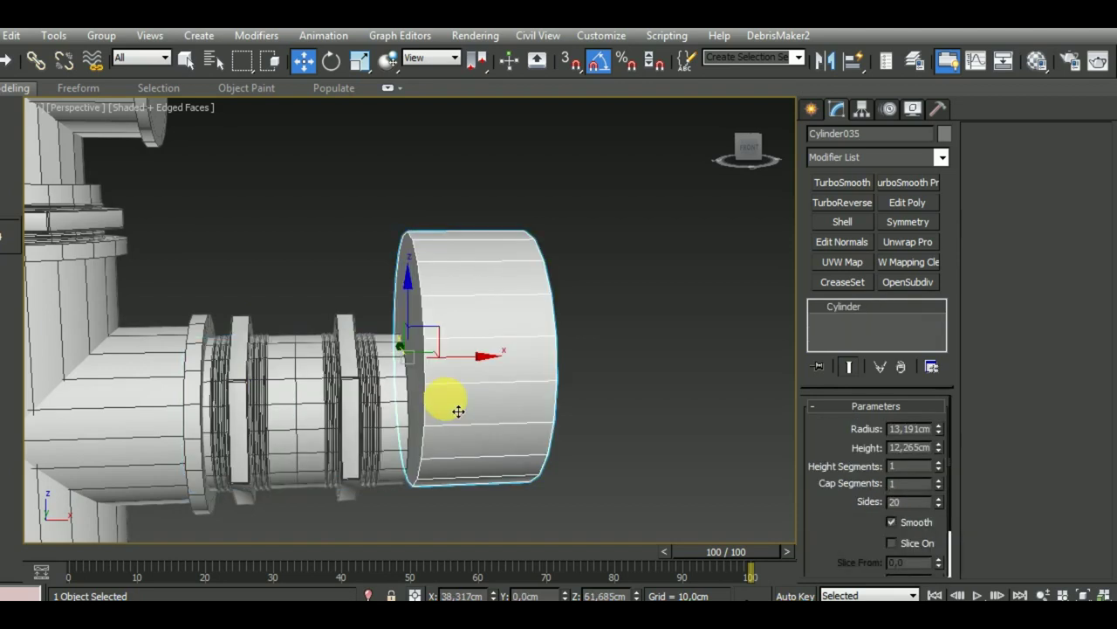
click(386, 415)
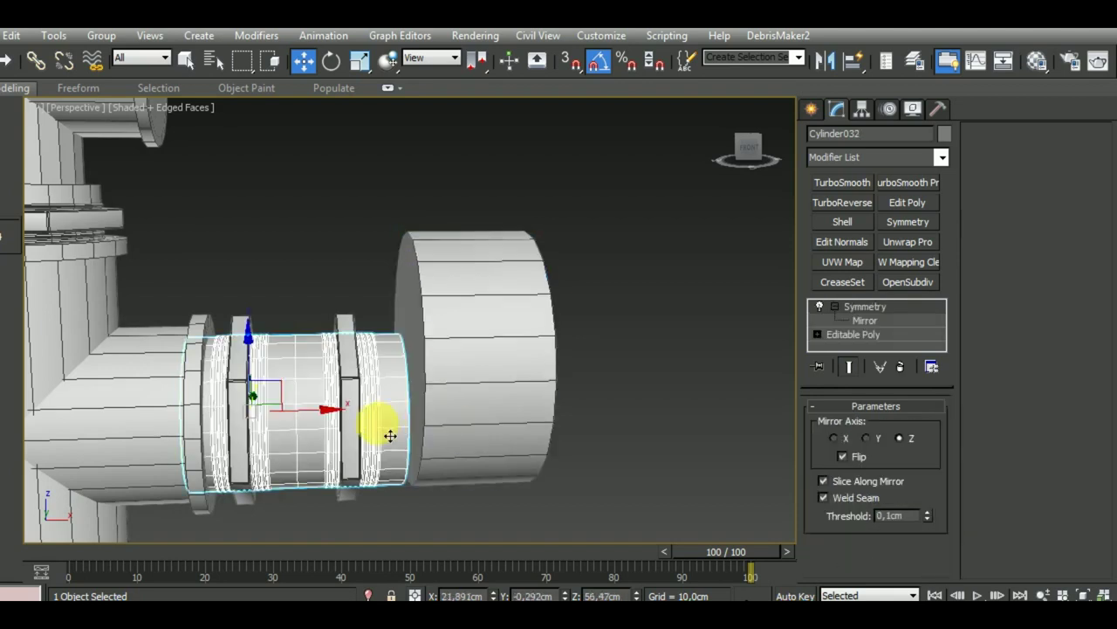
click(864, 321)
drag(383, 422, 368, 421)
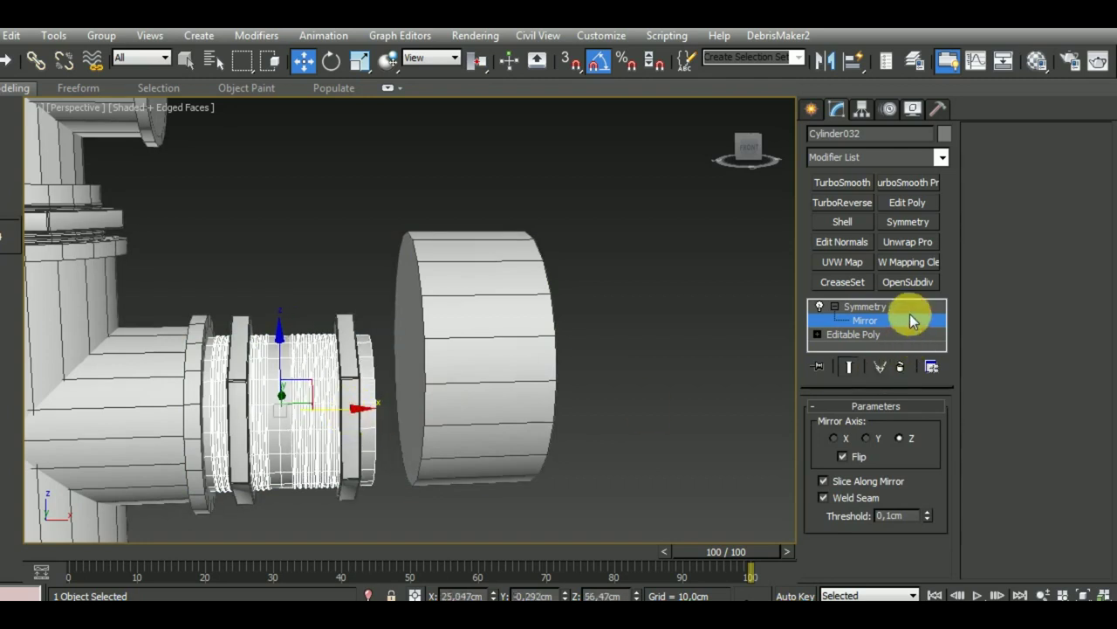
Slide ring Cylinder034 and cap Cylinder035 left against the pipe.
click(354, 430)
drag(400, 418, 369, 404)
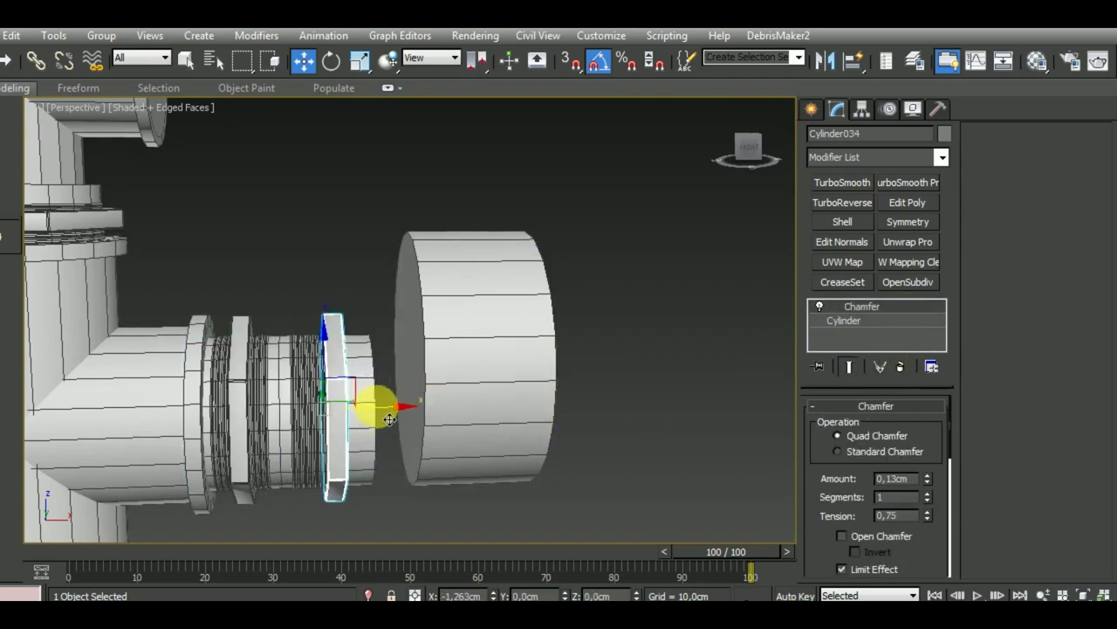
click(456, 408)
drag(497, 373, 441, 381)
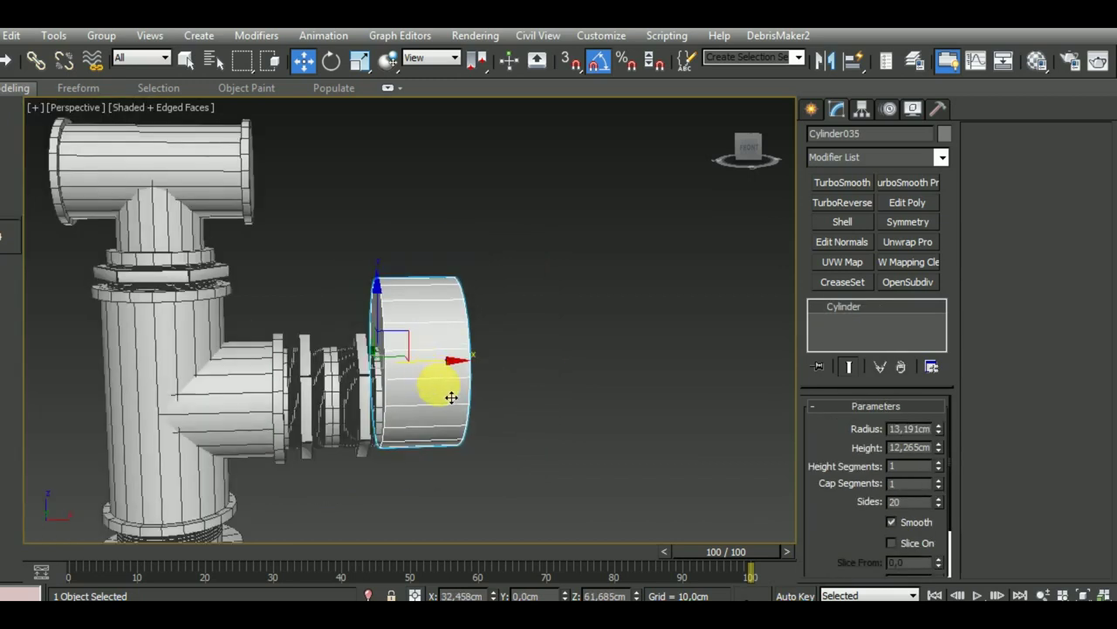
Convert Cylinder035 to Editable Poly and chamfer its rim edges by 4.378cm.
right_click(869, 310)
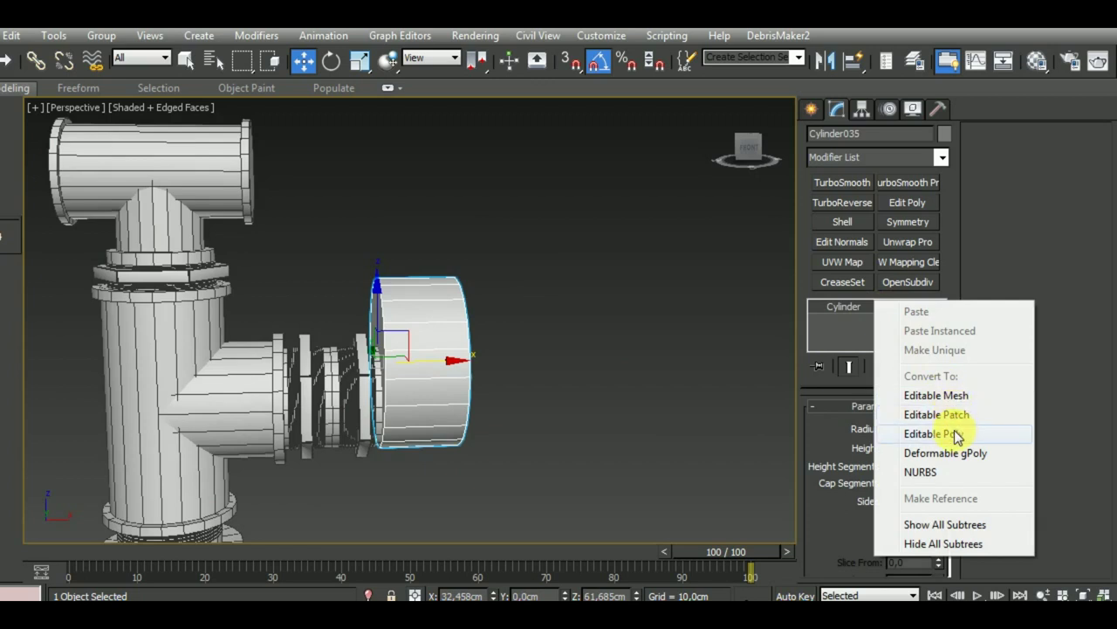
click(934, 434)
click(886, 425)
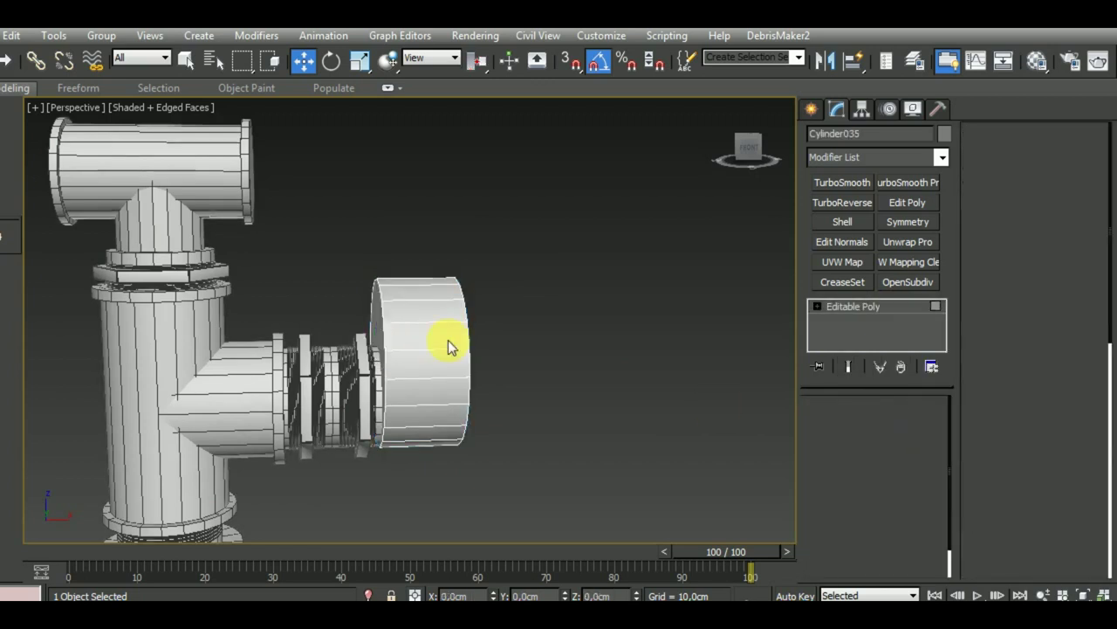
click(375, 314)
ctrl+click(852, 426)
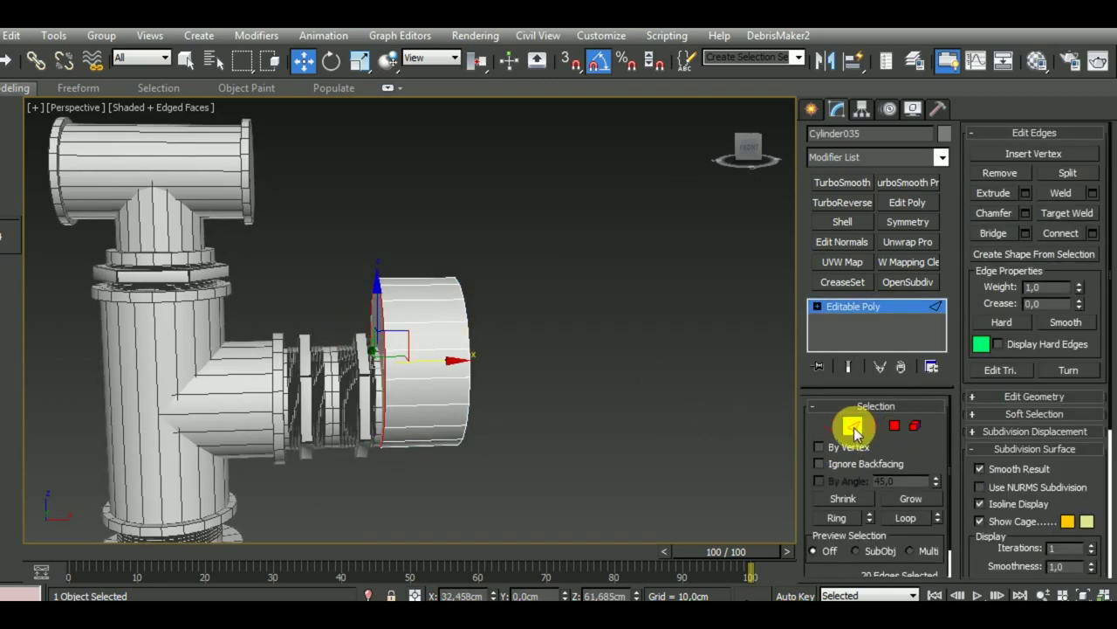
alt+middle_drag(612, 449, 699, 454)
click(1026, 213)
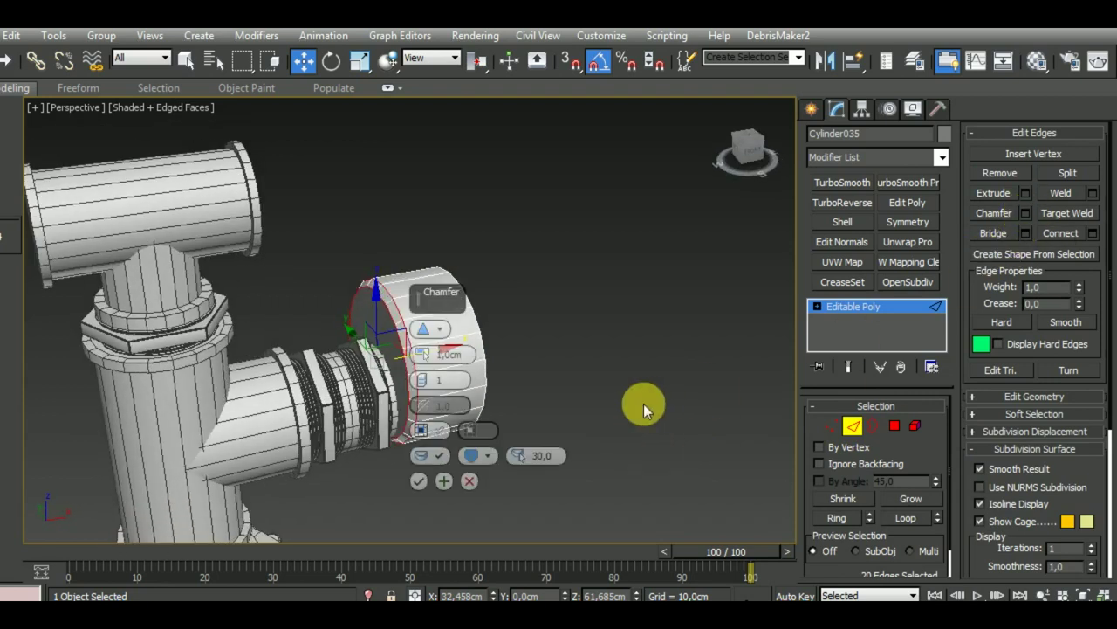
scroll(441, 371, up, 3)
mouse_move(425, 354)
mouse_down()
mouse_move(431, 347)
mouse_move(426, 380)
mouse_up()
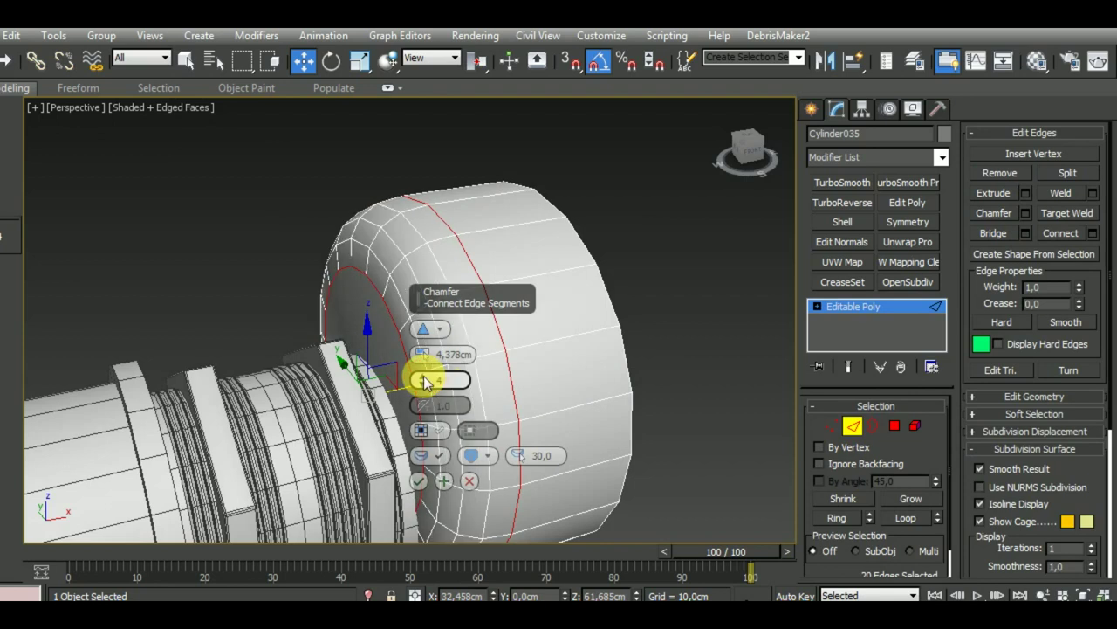
mouse_move(648, 384)
alt+middle_down()
mouse_move(687, 374)
mouse_move(603, 349)
alt+middle_up()
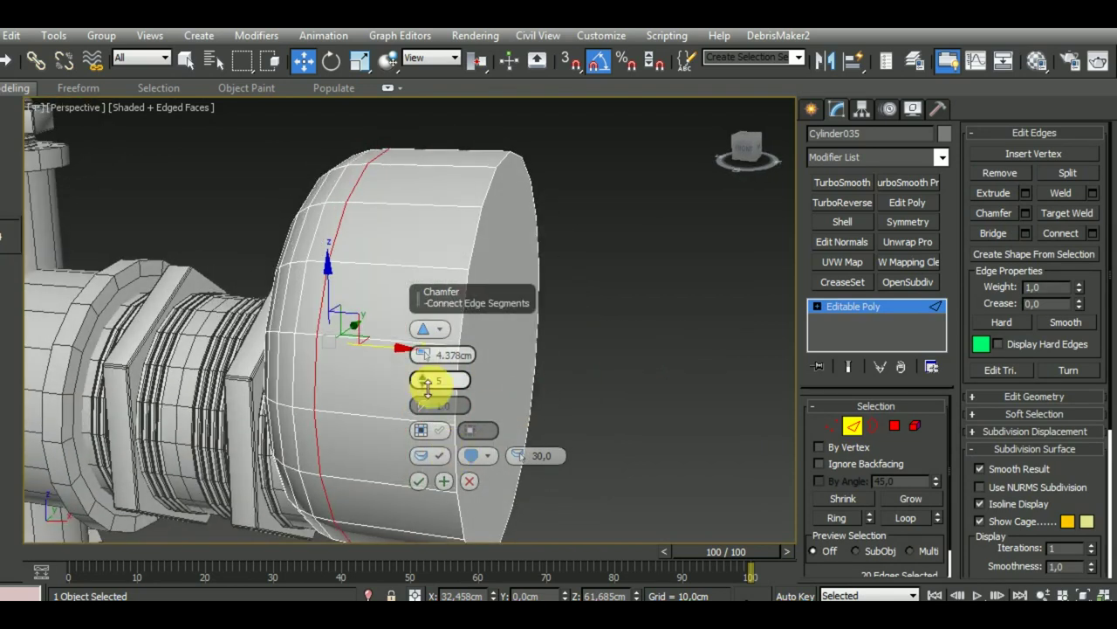
click(418, 480)
scroll(550, 458, down, 4)
scroll(571, 361, up, 1)
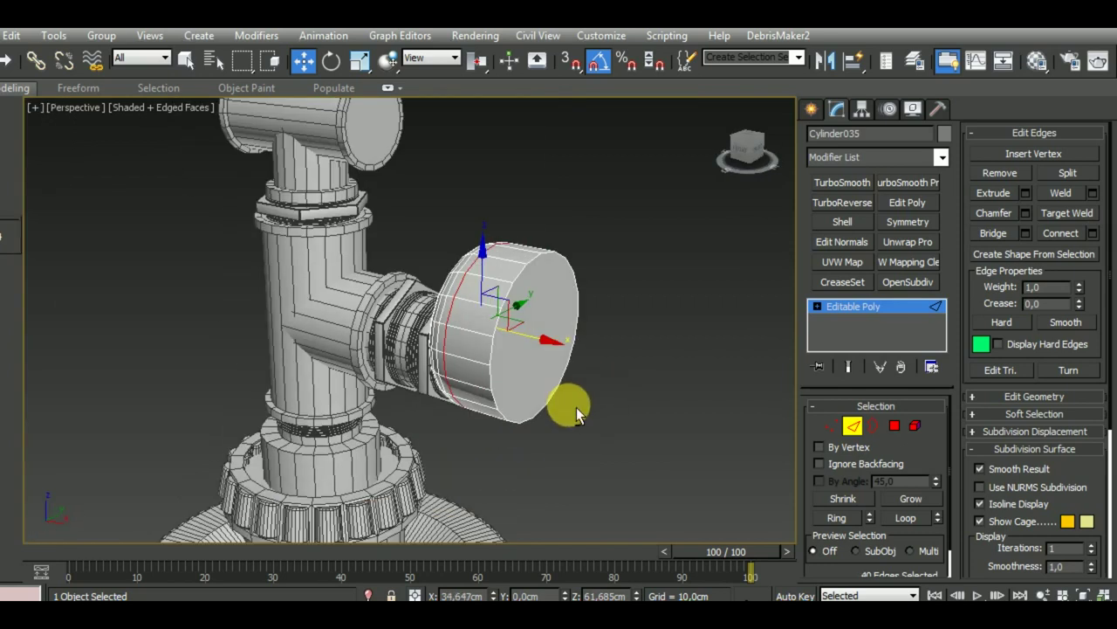
Inset the cylinder's flat end face by 1.0cm.
click(895, 427)
click(545, 350)
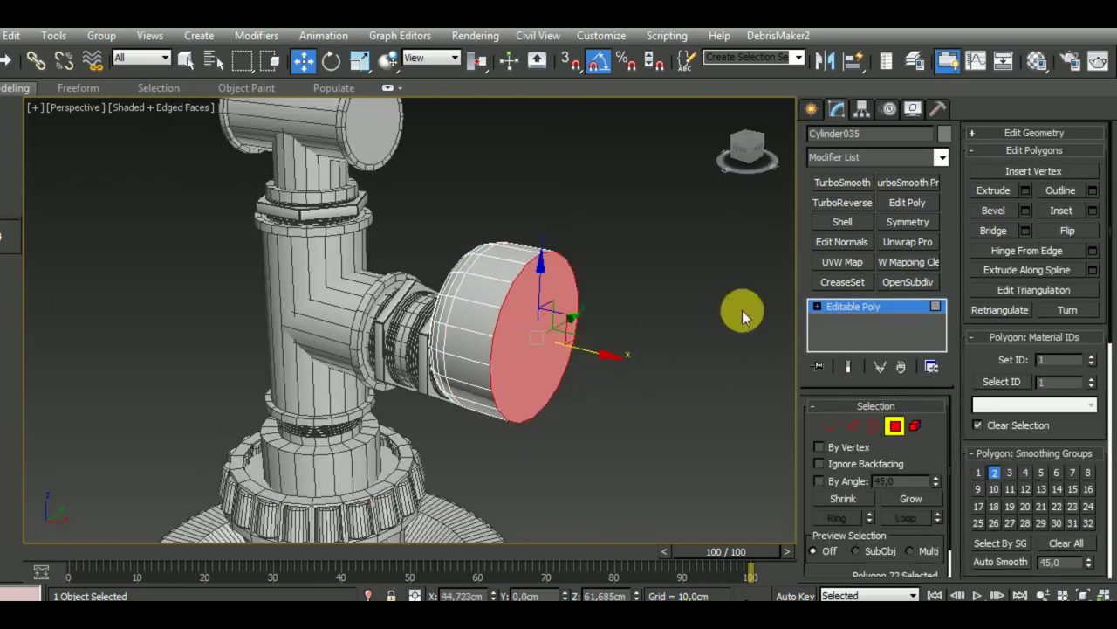
click(1093, 211)
alt+middle_drag(716, 392, 693, 369)
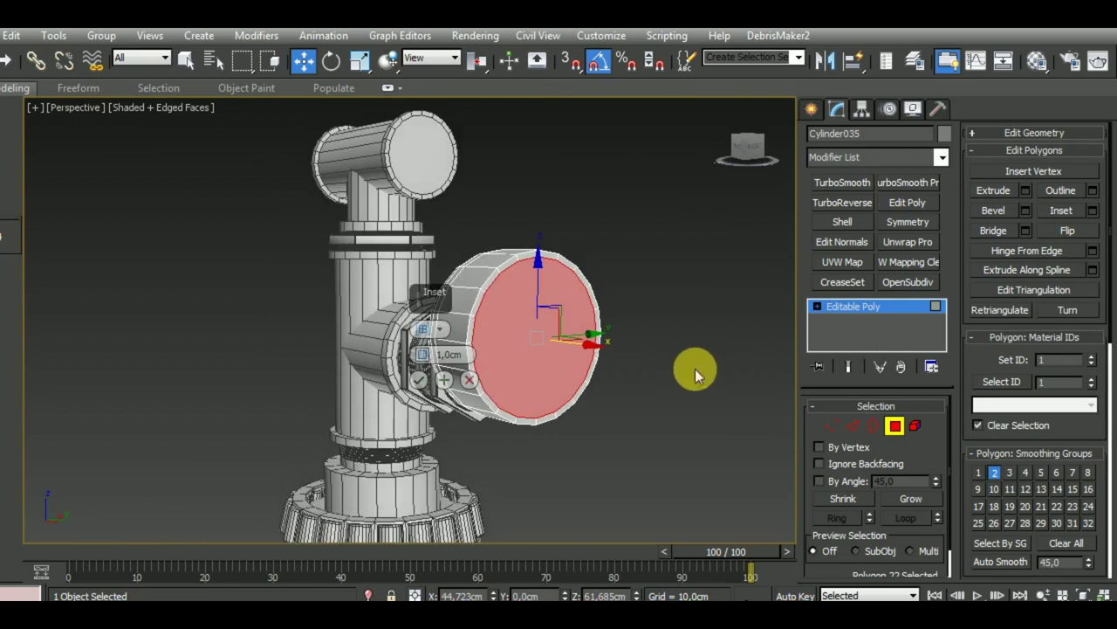
scroll(585, 294, up, 5)
click(418, 379)
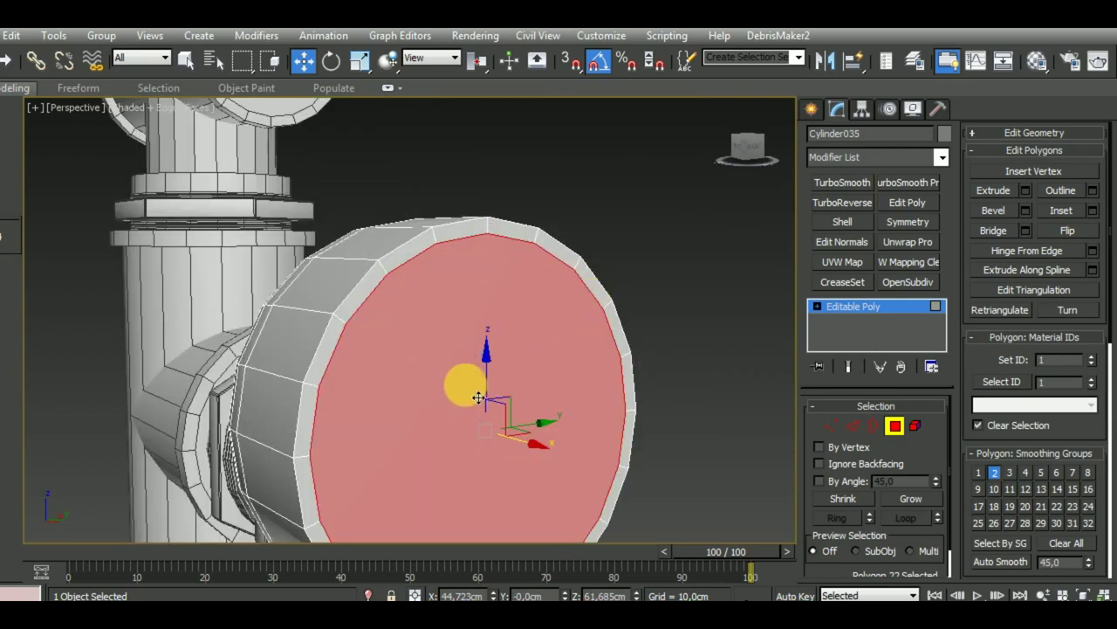
Bevel the inset face -1.313cm inward to form a recessed gauge cap.
key(shift+ctrl+b)
drag(429, 389, 433, 378)
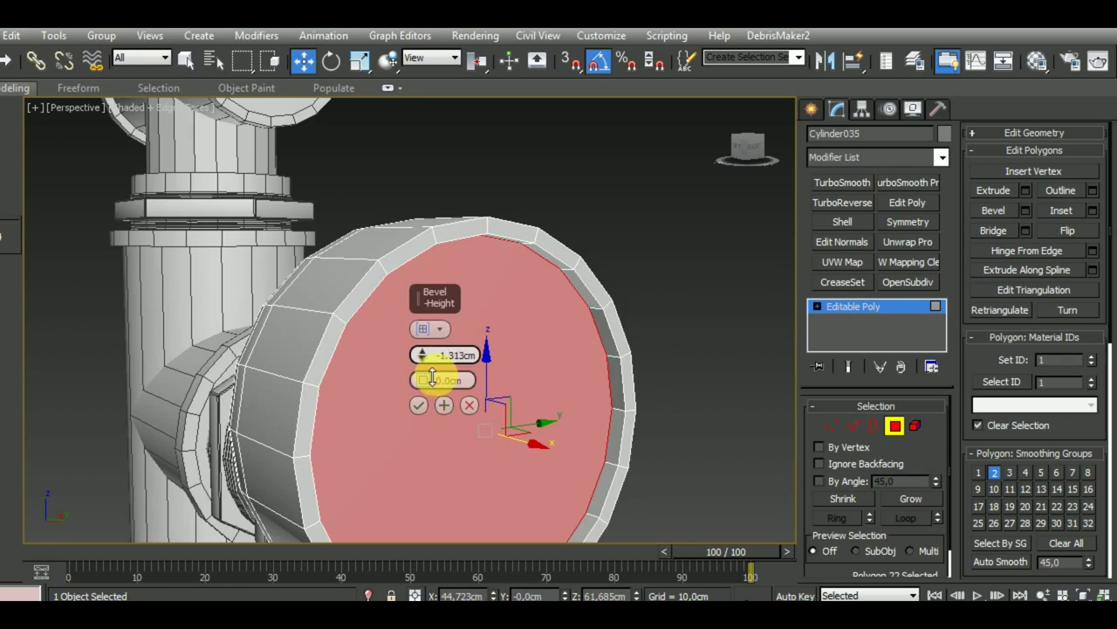
click(419, 405)
scroll(466, 411, down, 5)
alt+middle_drag(650, 424, 653, 424)
click(895, 426)
scroll(559, 374, down, 3)
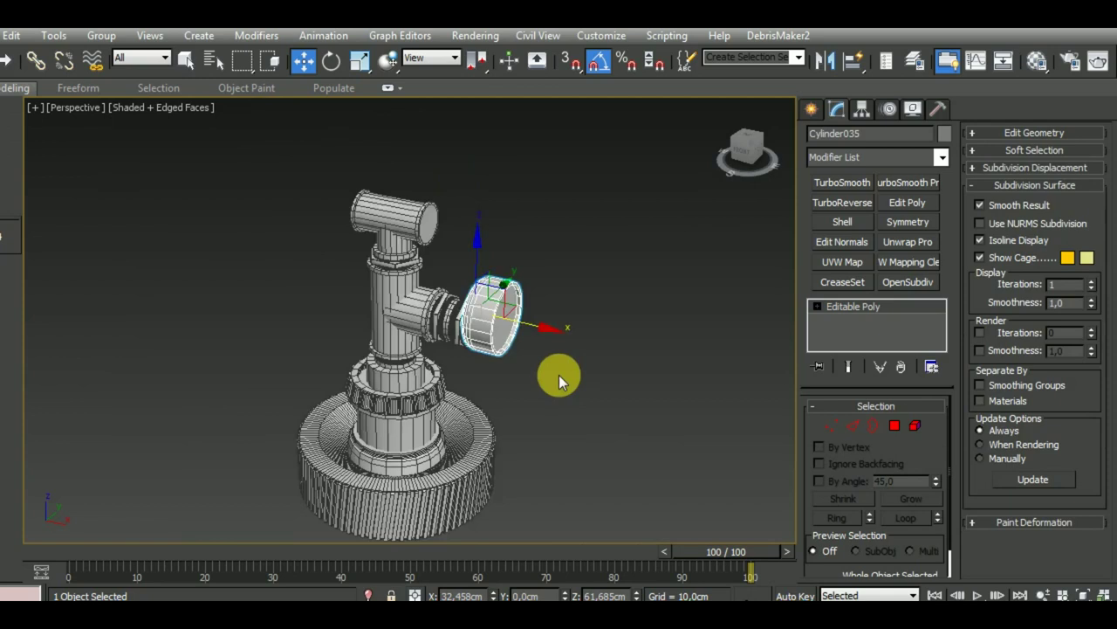
scroll(559, 374, down, 2)
Toggle edged faces off and back on to preview the shaded assembly.
scroll(607, 409, down, 2)
key(F4)
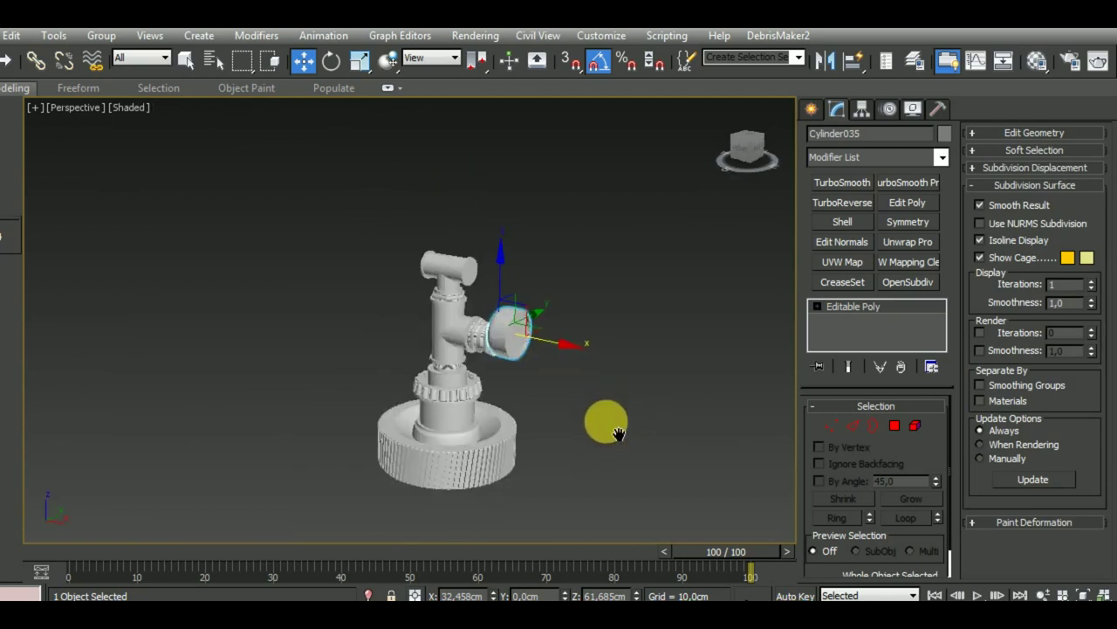
scroll(526, 348, up, 3)
scroll(526, 352, down, 1)
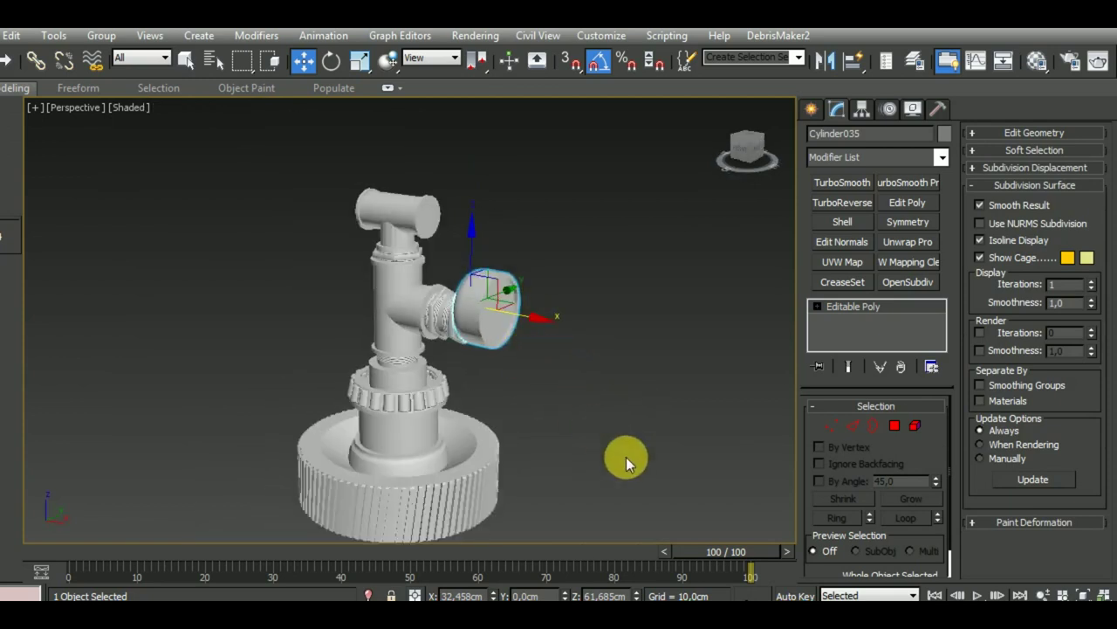
key(F4)
scroll(474, 345, up, 3)
scroll(489, 348, up, 2)
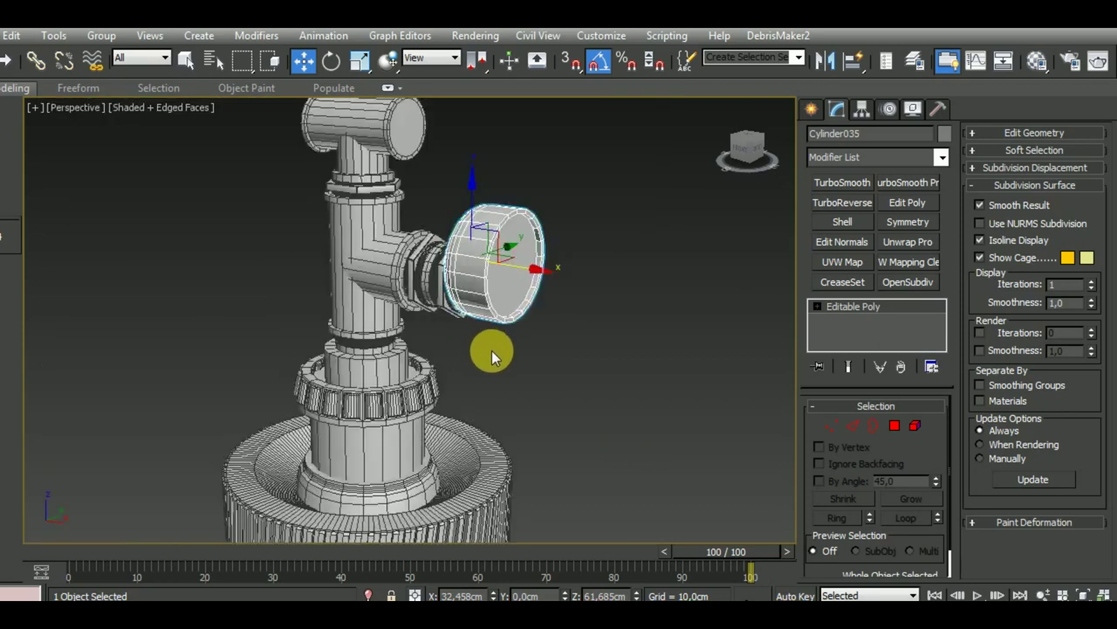
scroll(491, 350, down, 4)
click(560, 363)
scroll(520, 346, up, 4)
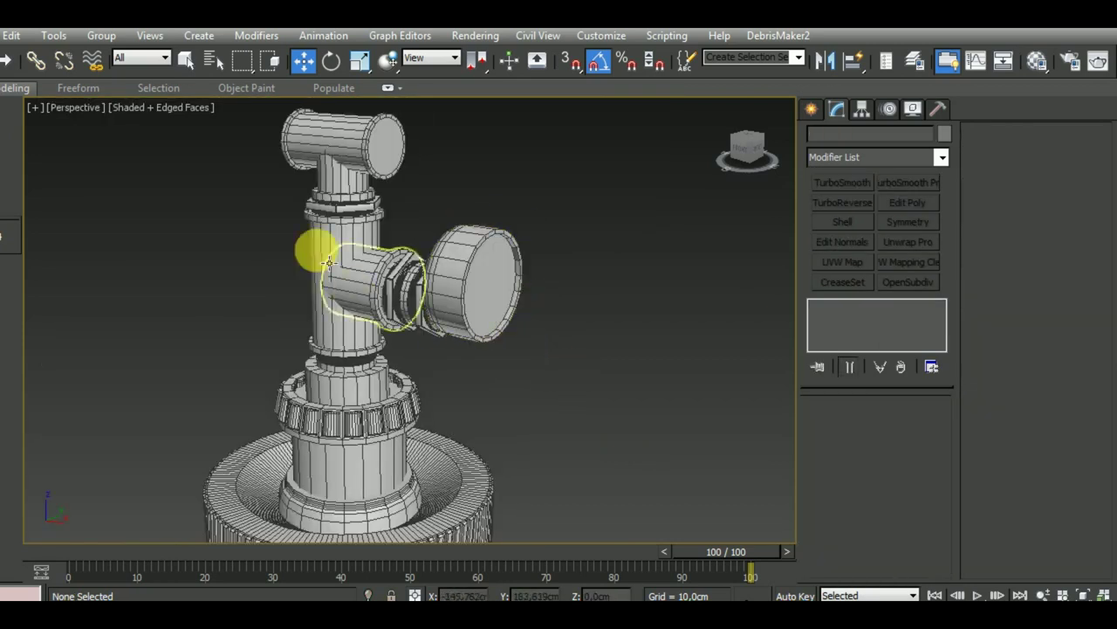
middle_drag(611, 405, 636, 411)
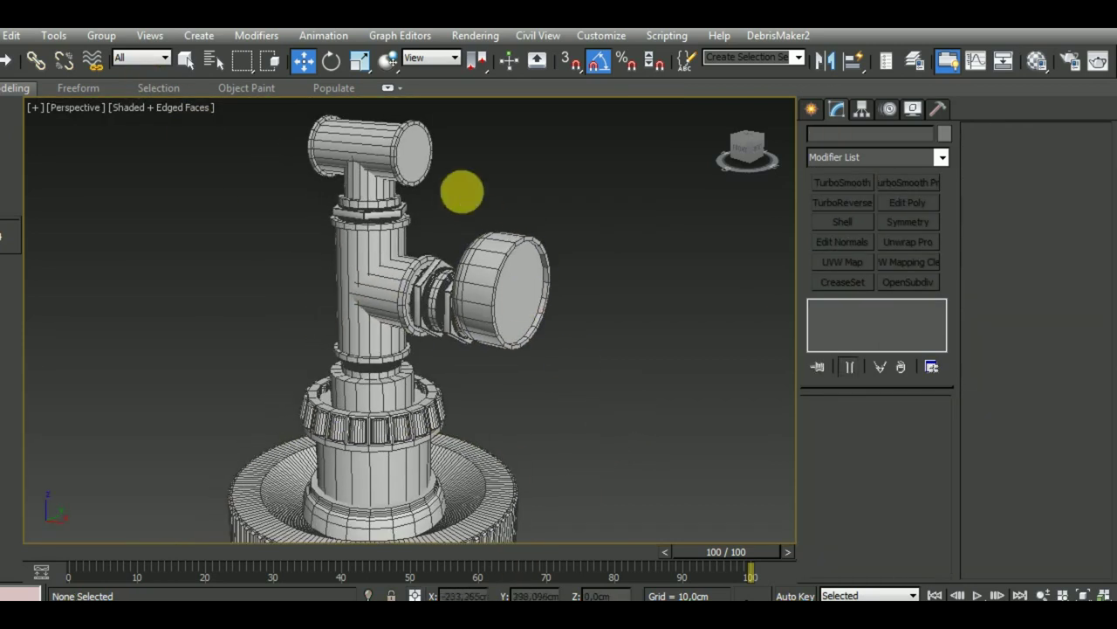
Rotate the top crosspiece pipe Cylinder030 by 90° in the Top view.
click(393, 150)
key(t)
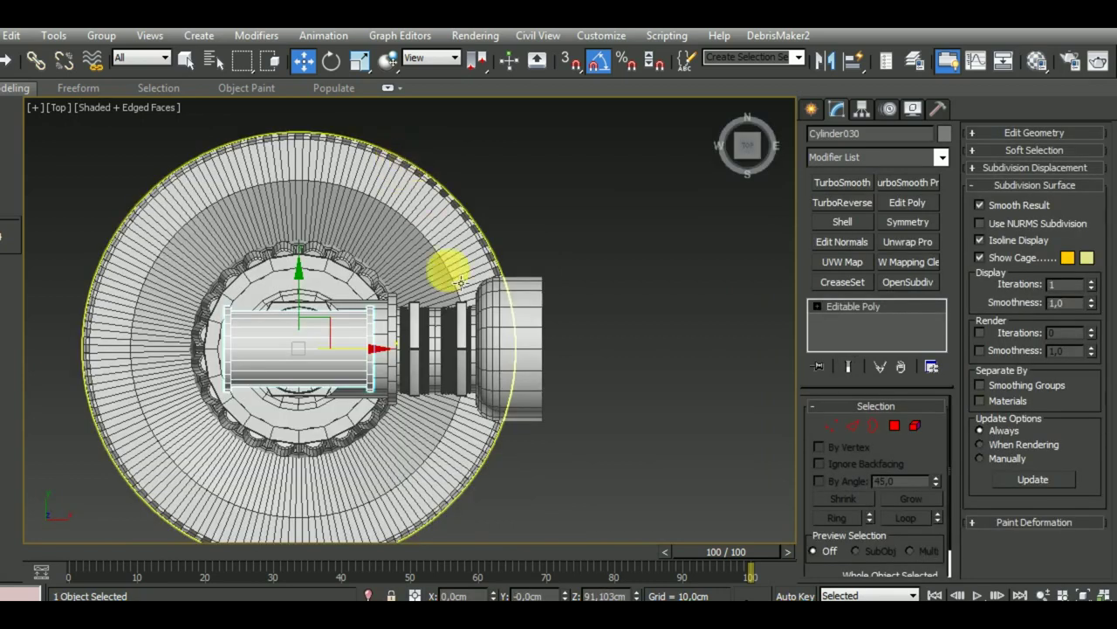
click(331, 60)
drag(365, 322, 316, 255)
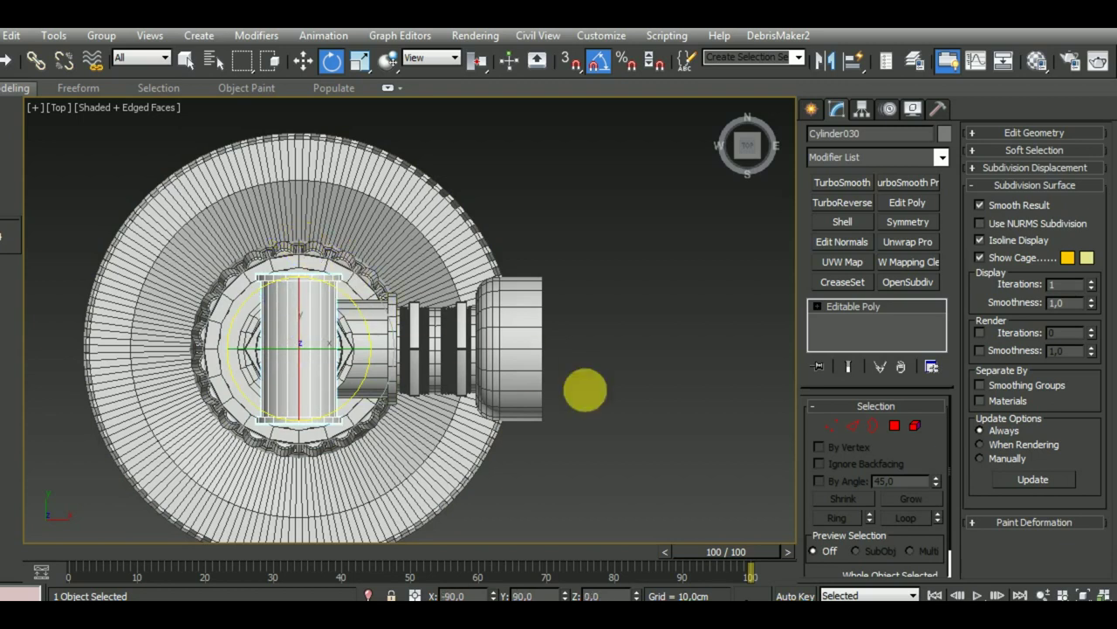
mouse_move(654, 426)
alt+middle_down()
mouse_move(532, 270)
mouse_move(464, 235)
mouse_move(524, 259)
mouse_move(612, 346)
mouse_move(530, 344)
mouse_move(553, 317)
alt+middle_up()
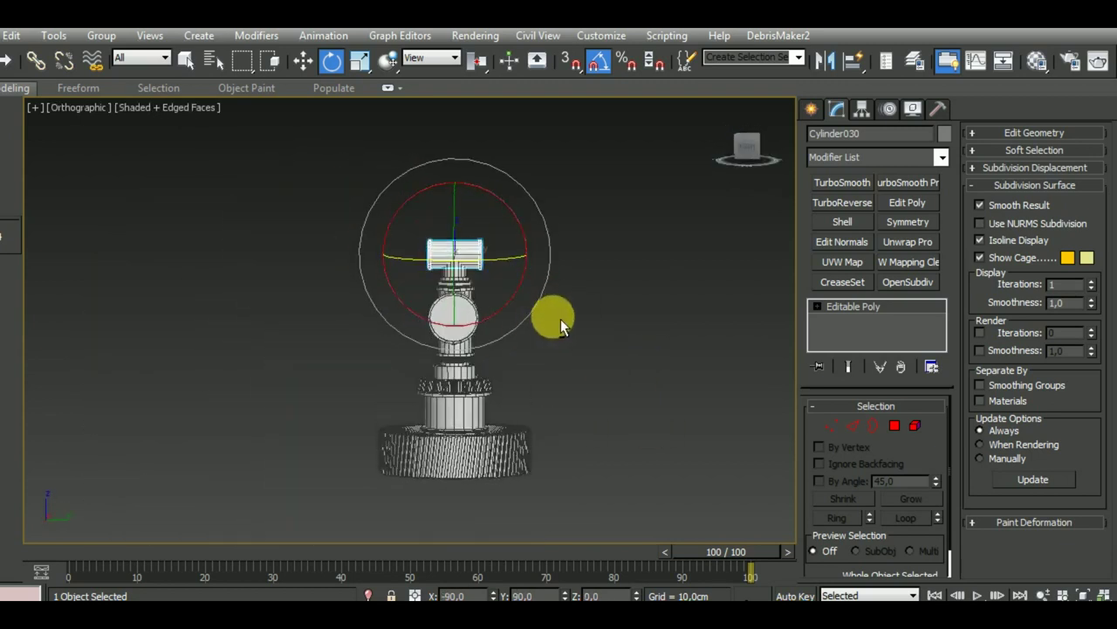
Rotate the whole valve assembly -90° on Y in Front view to stand it upright.
key(f)
scroll(546, 318, down, 5)
scroll(543, 323, down, 2)
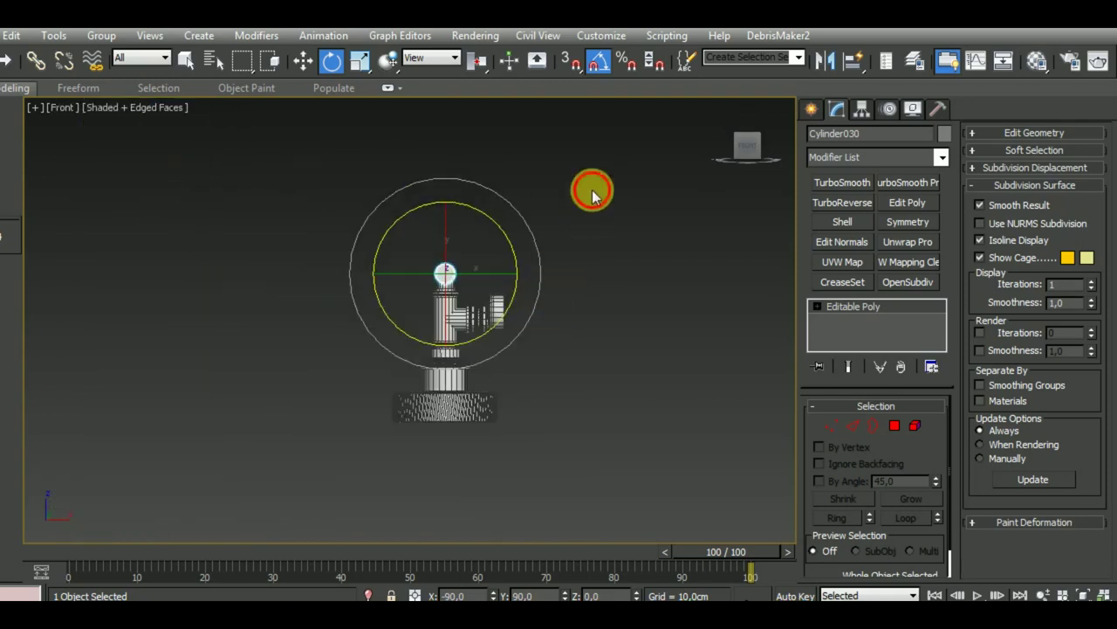
drag(589, 189, 339, 458)
mouse_move(516, 341)
mouse_down()
mouse_move(484, 363)
mouse_move(474, 320)
mouse_up()
scroll(463, 288, up, 4)
scroll(460, 273, up, 3)
Region-select the entire valve assembly, base included, in the Front view.
scroll(468, 274, down, 4)
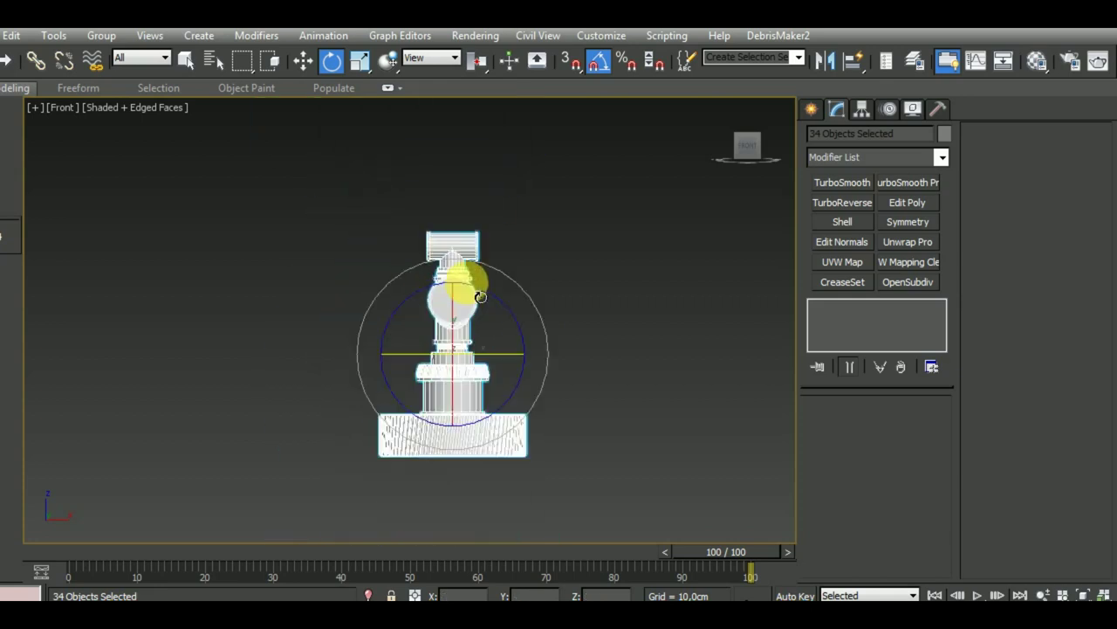
alt+middle_drag(469, 274, 603, 364)
click(609, 358)
scroll(504, 305, up, 5)
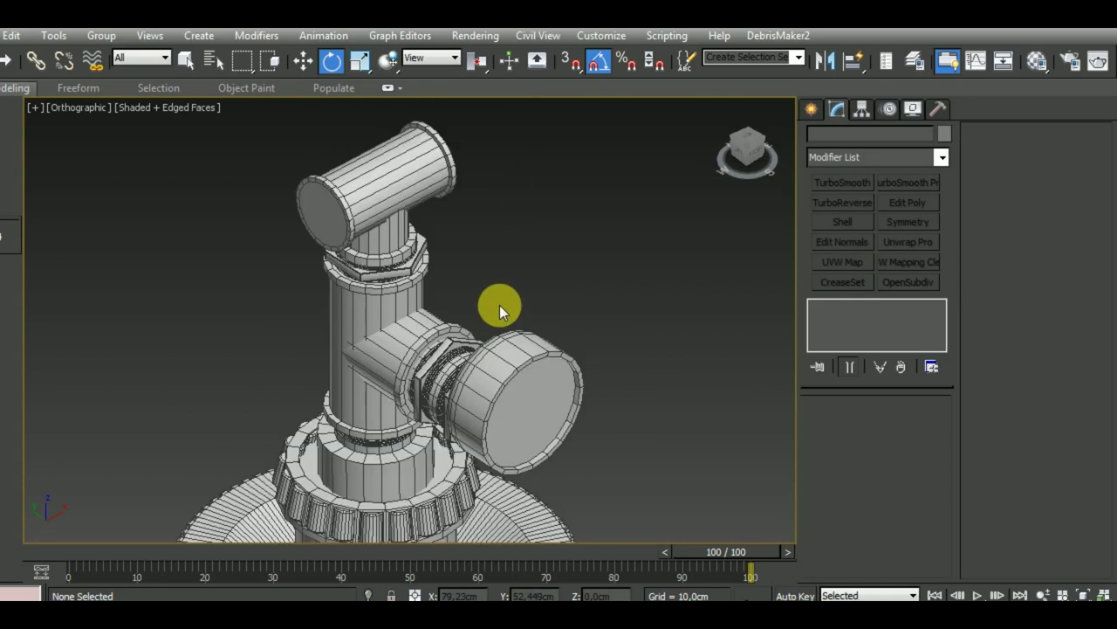
key(p)
scroll(496, 293, down, 5)
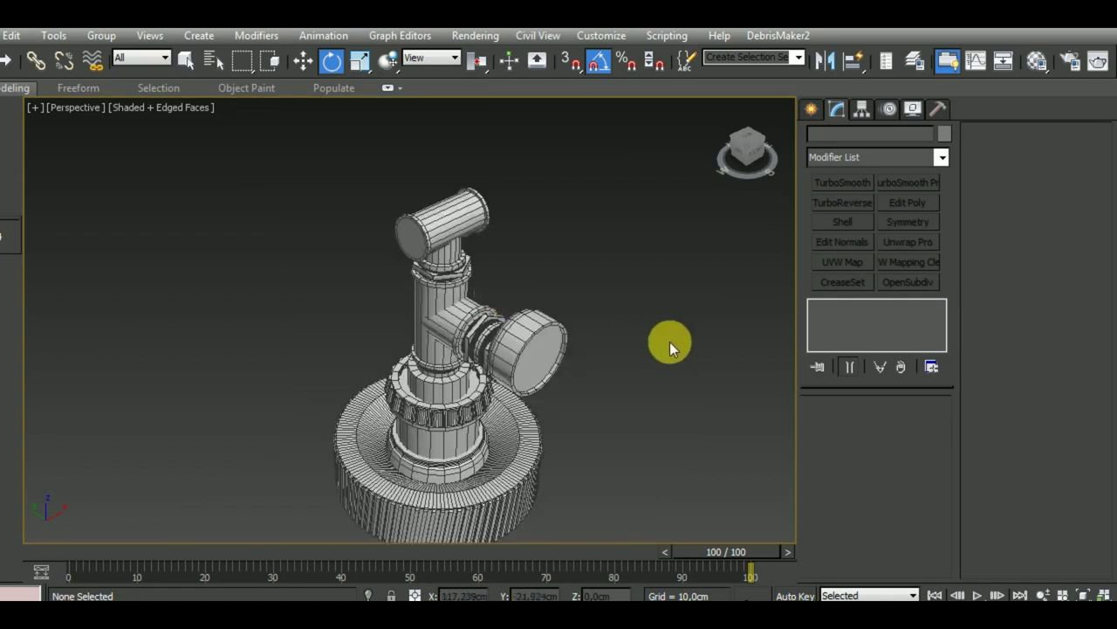
alt+middle_drag(669, 341, 624, 300)
key(f)
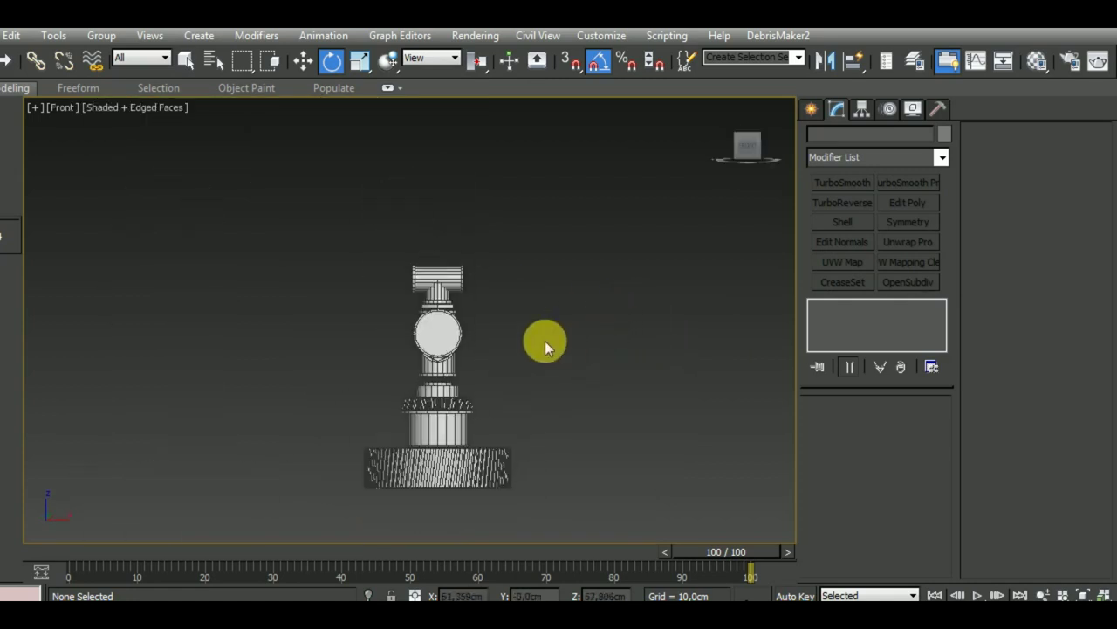
middle_drag(596, 367, 518, 382)
scroll(441, 340, up, 3)
scroll(474, 306, down, 3)
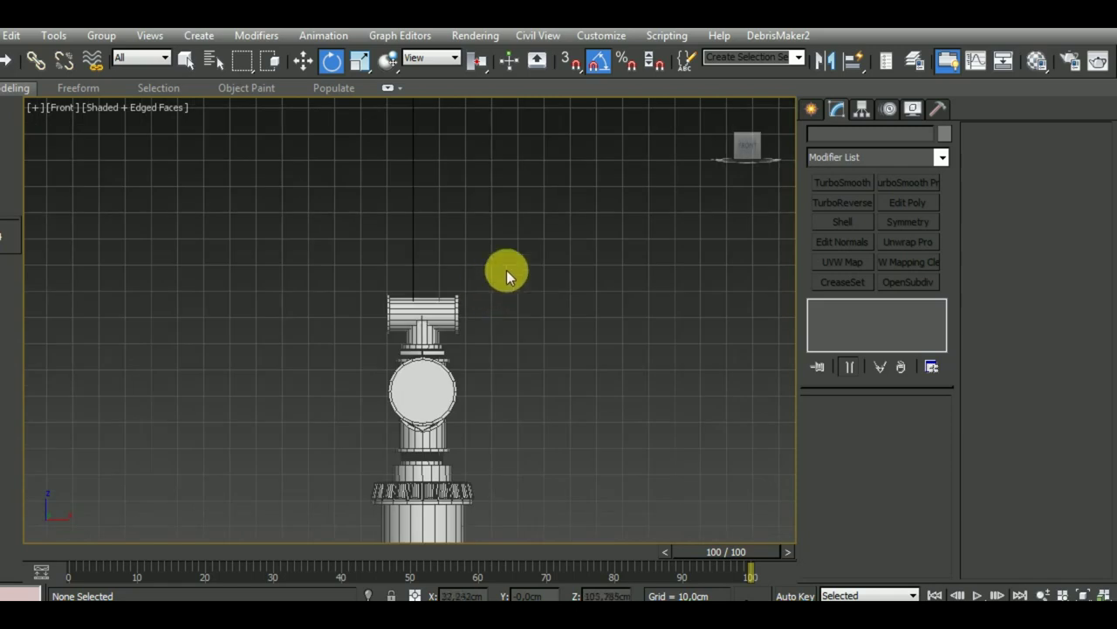
drag(264, 231, 554, 541)
scroll(569, 364, down, 2)
scroll(569, 331, down, 2)
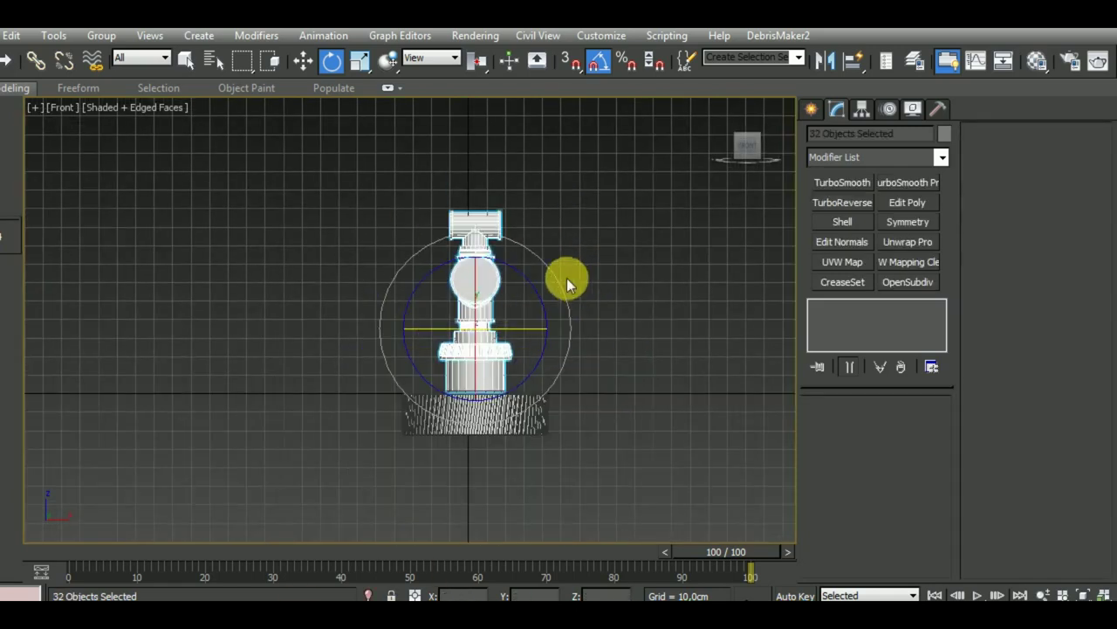
click(305, 63)
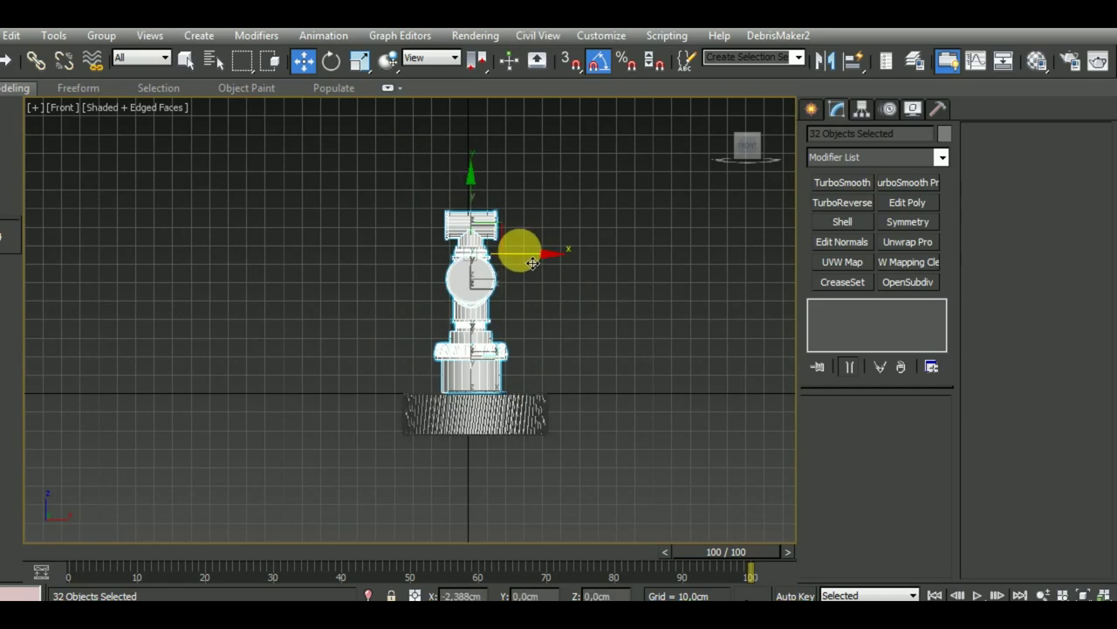
drag(576, 139, 316, 597)
Shift the whole assembly along X to centre it on the origin, then deselect.
scroll(476, 409, up, 3)
scroll(489, 402, down, 4)
drag(541, 420, 551, 422)
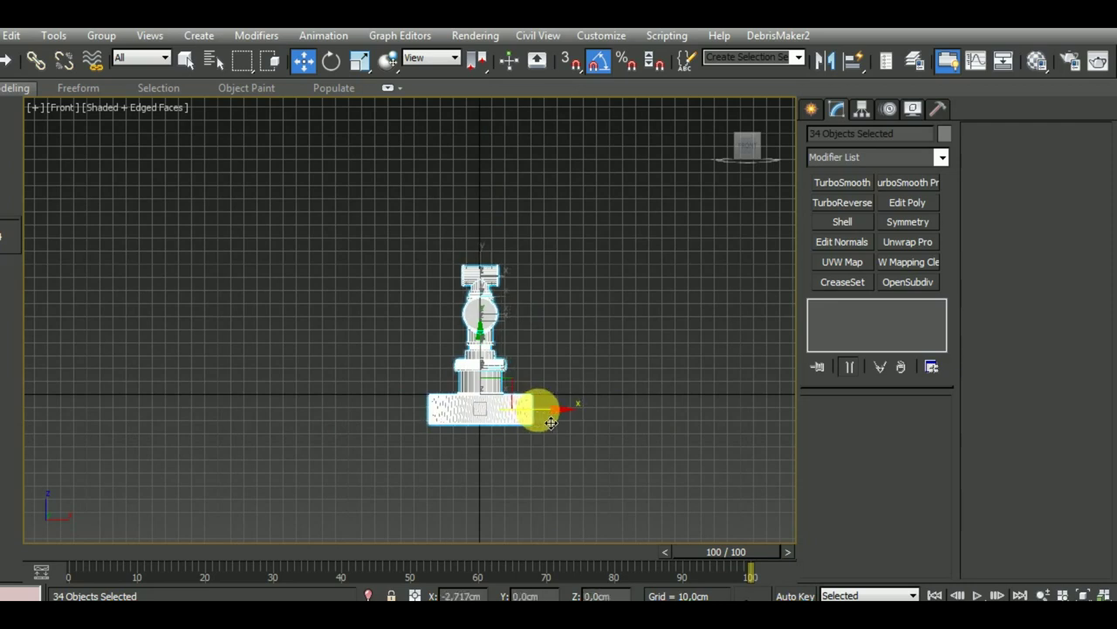
scroll(456, 270, up, 3)
scroll(623, 329, up, 3)
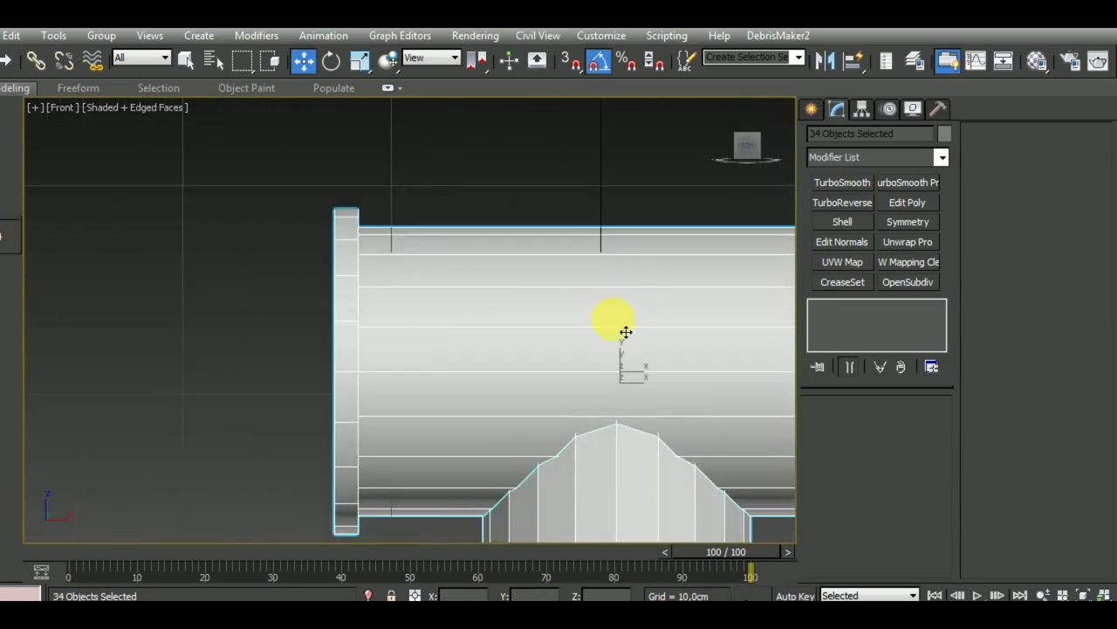
scroll(514, 280, up, 2)
scroll(514, 280, down, 1)
scroll(499, 262, down, 2)
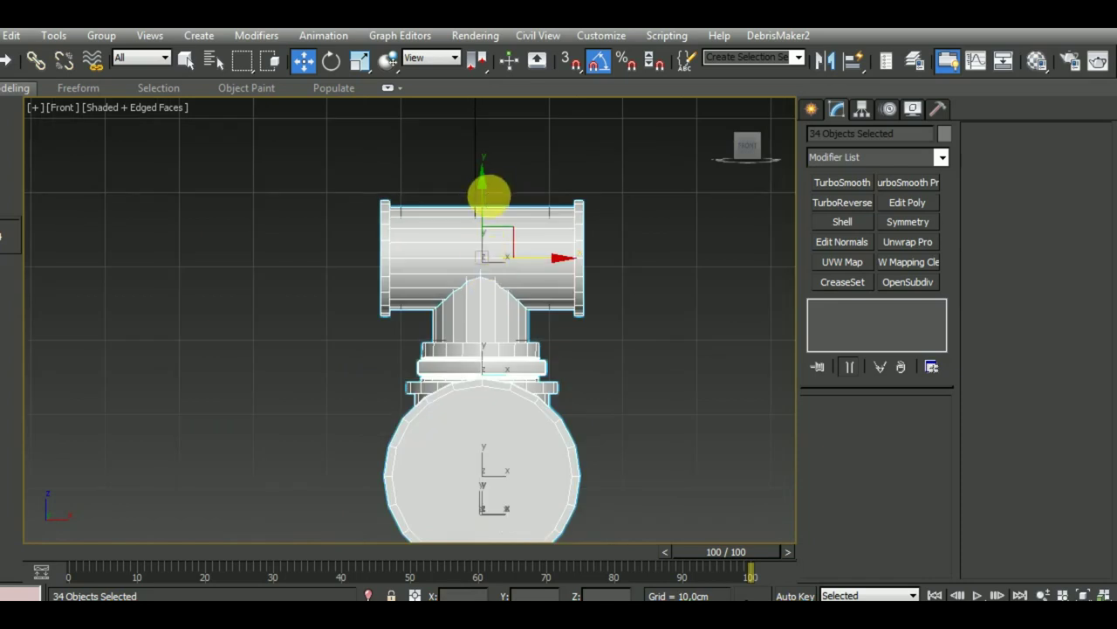
scroll(489, 199, up, 2)
middle_drag(531, 309, 552, 393)
drag(561, 420, 549, 416)
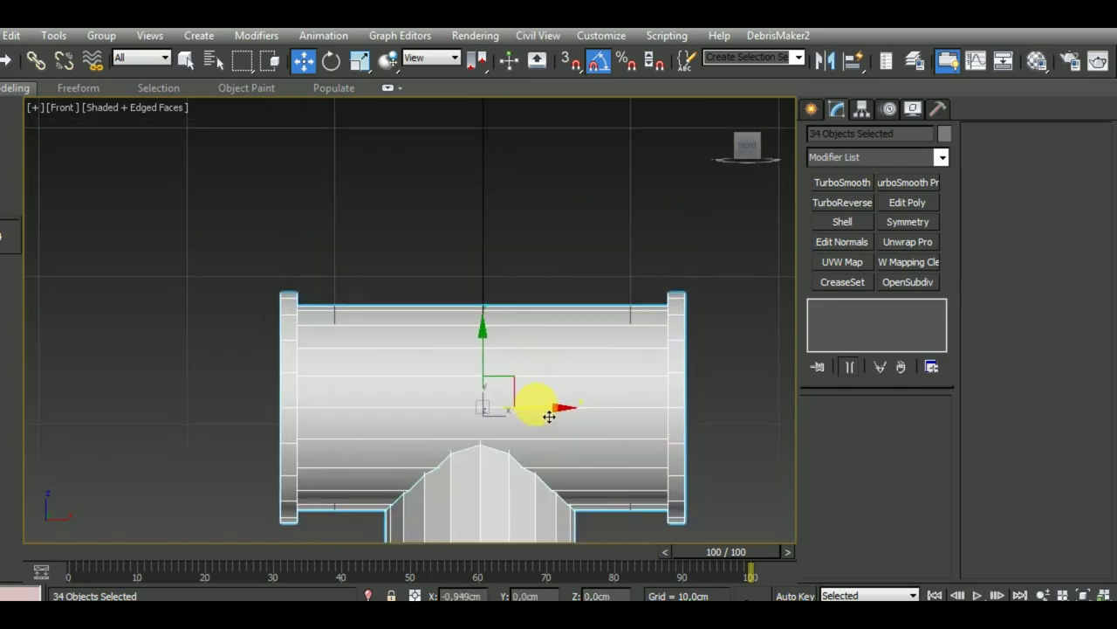
scroll(549, 416, down, 4)
scroll(532, 386, down, 3)
click(646, 402)
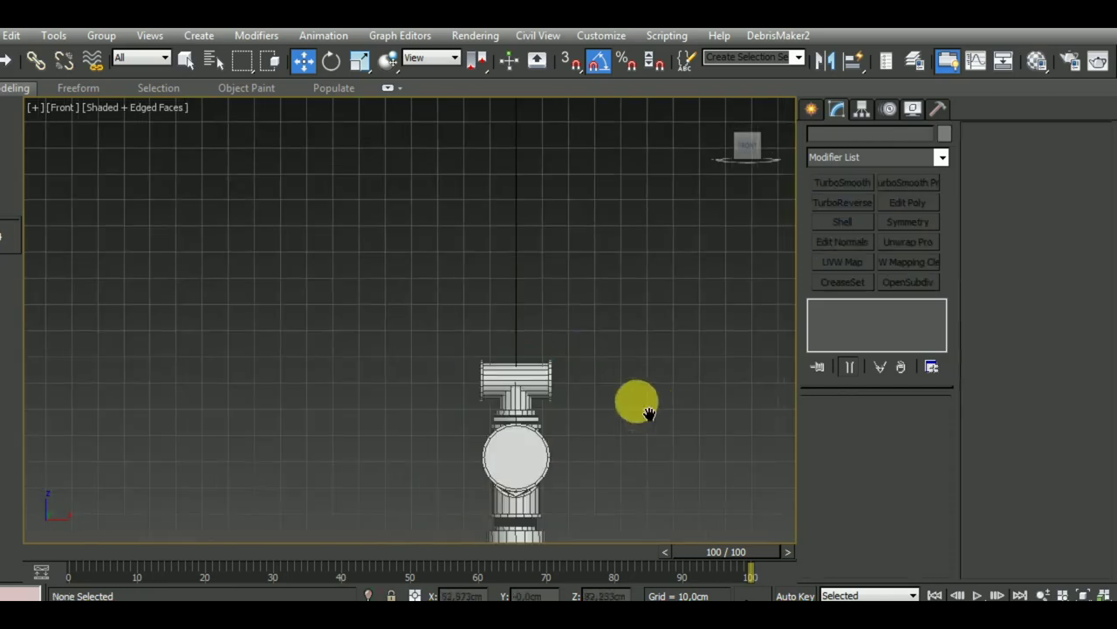
Pick the Line spline tool and turn on snapping to Grid Points.
click(812, 108)
click(837, 137)
click(845, 219)
click(848, 239)
middle_drag(579, 350, 526, 391)
click(571, 60)
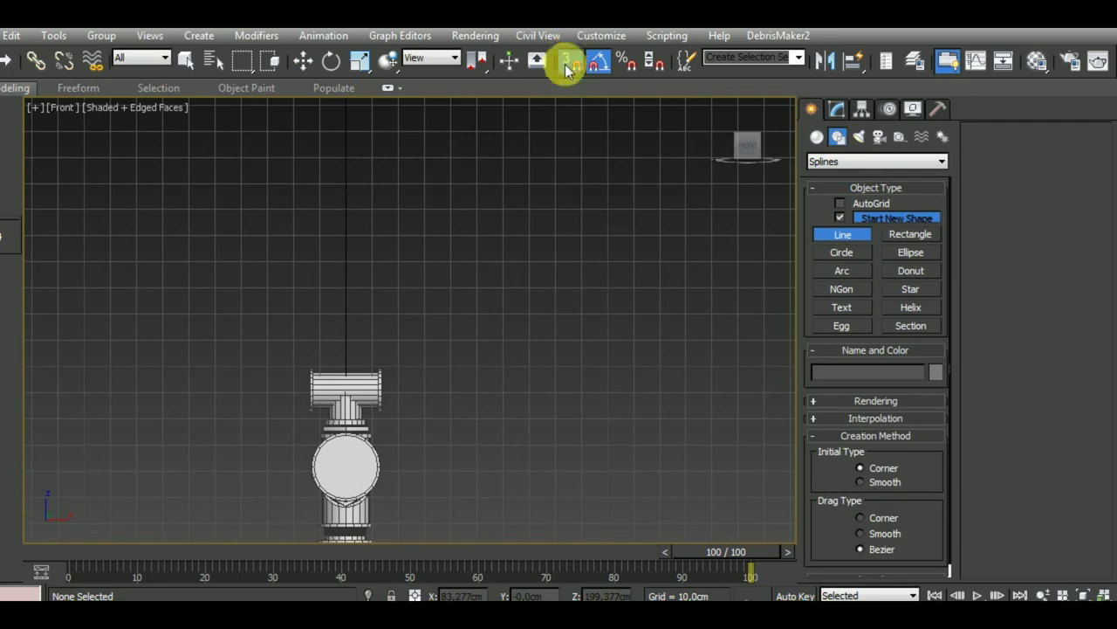
right_click(571, 61)
click(432, 273)
click(647, 202)
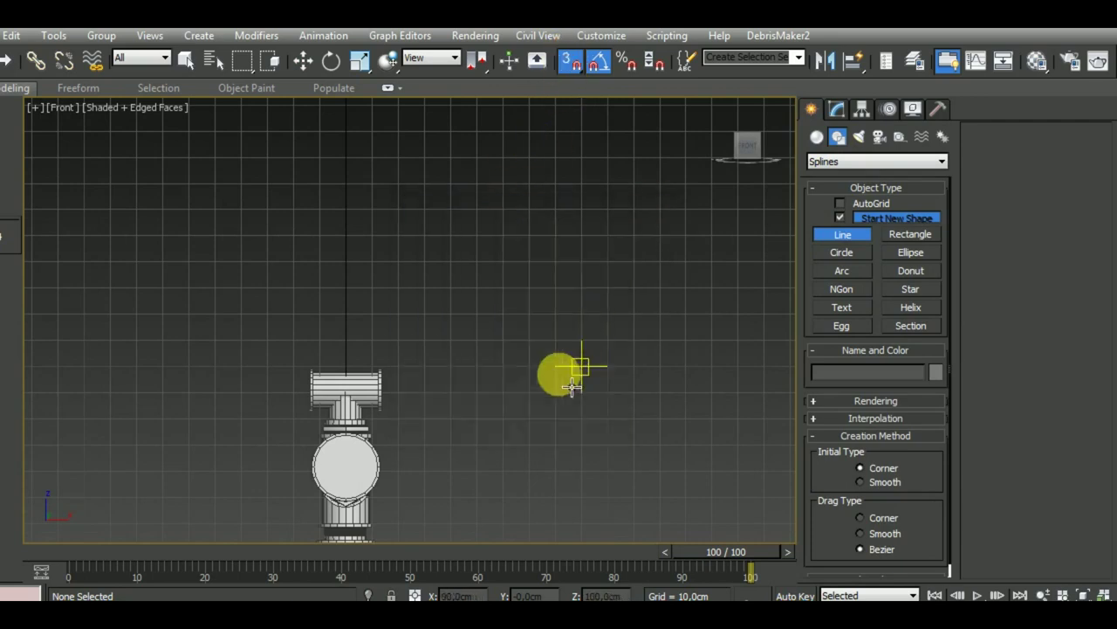
middle_drag(502, 417, 536, 439)
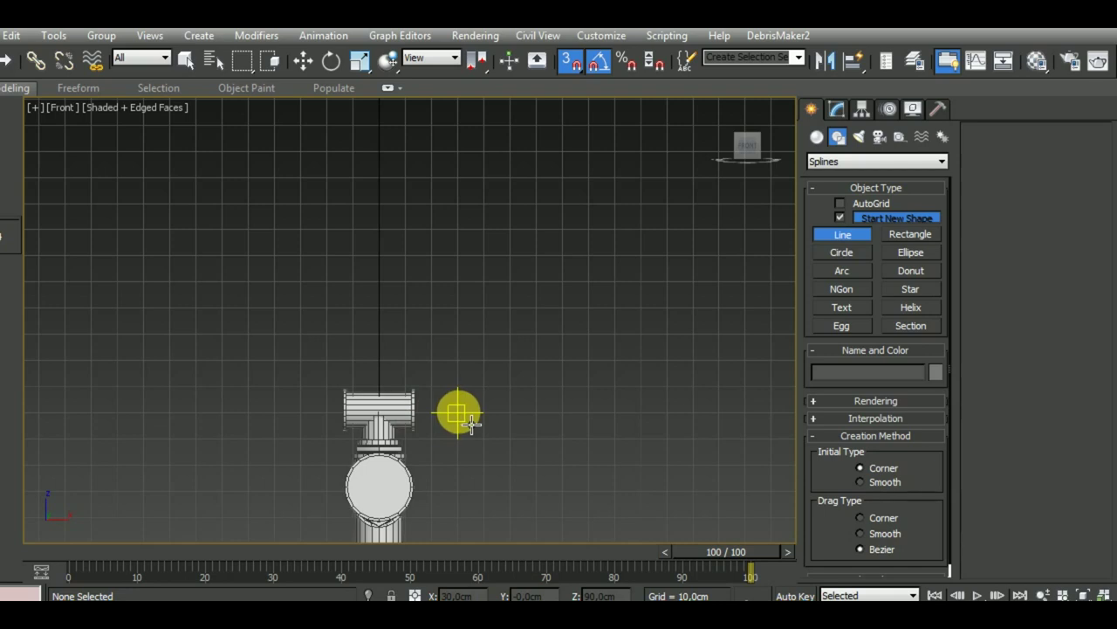
Draw a four-point bracket-shaped line in the Front view, open on the left, and move it left.
click(471, 424)
click(522, 424)
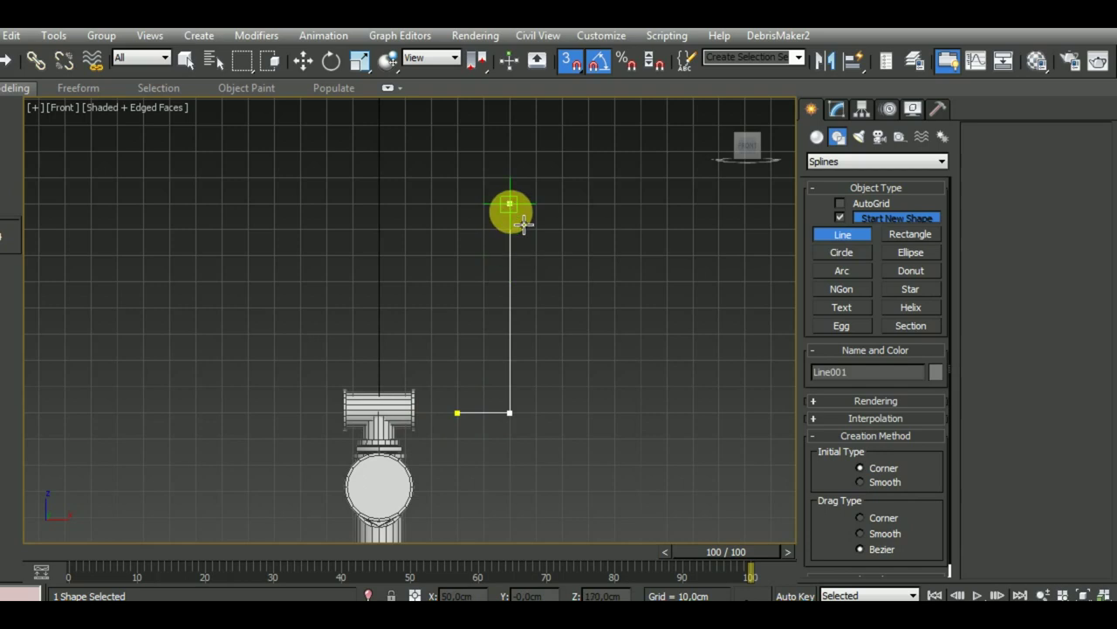
click(523, 218)
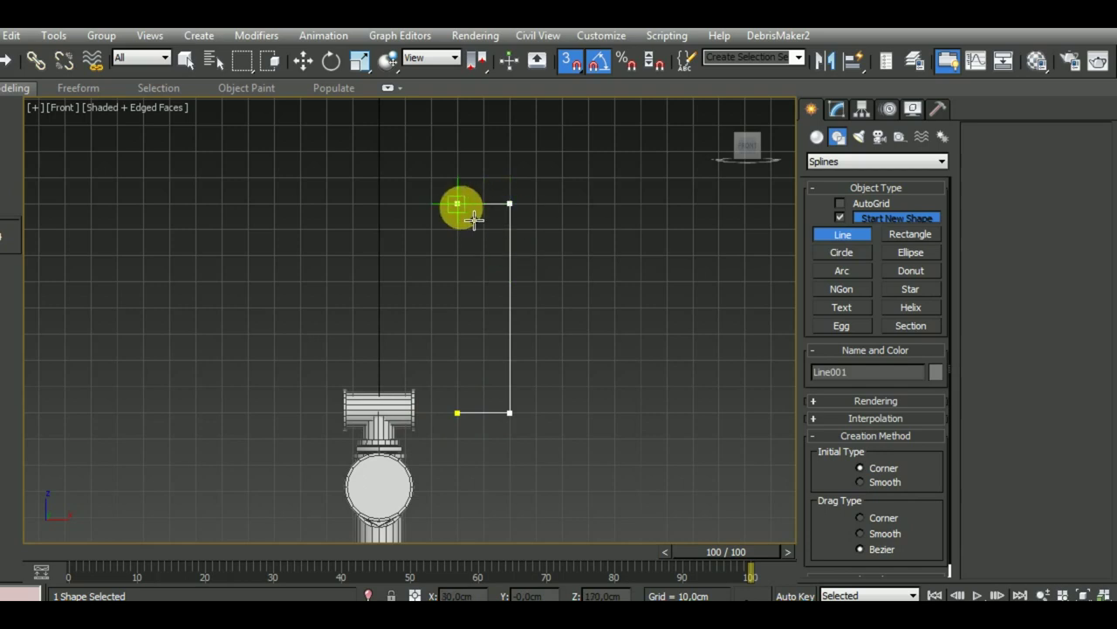
click(469, 218)
right_click(651, 340)
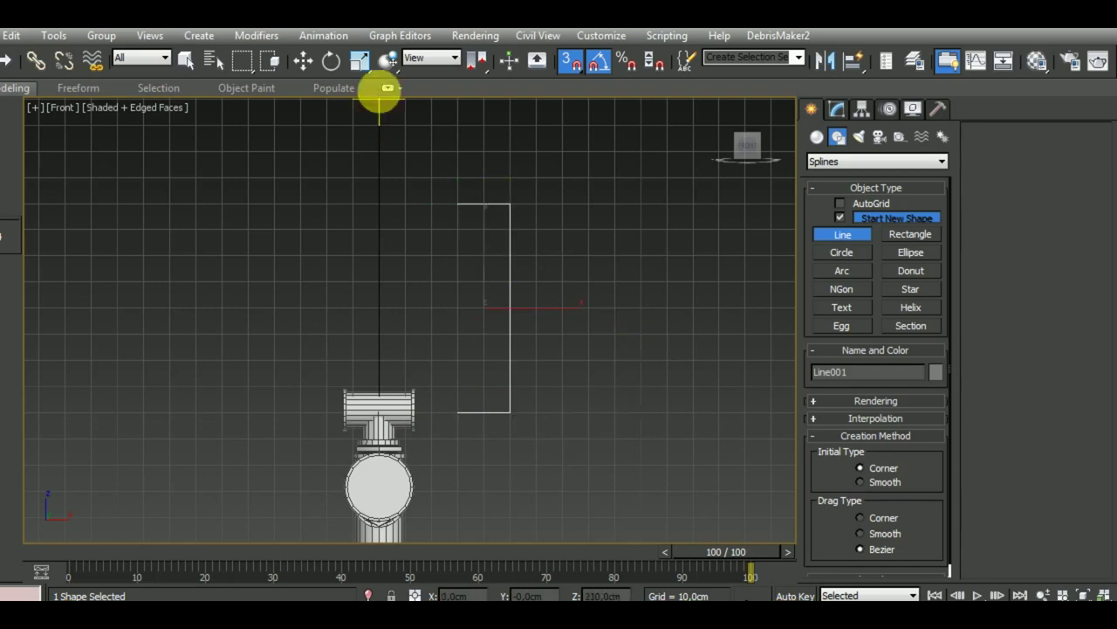
click(303, 63)
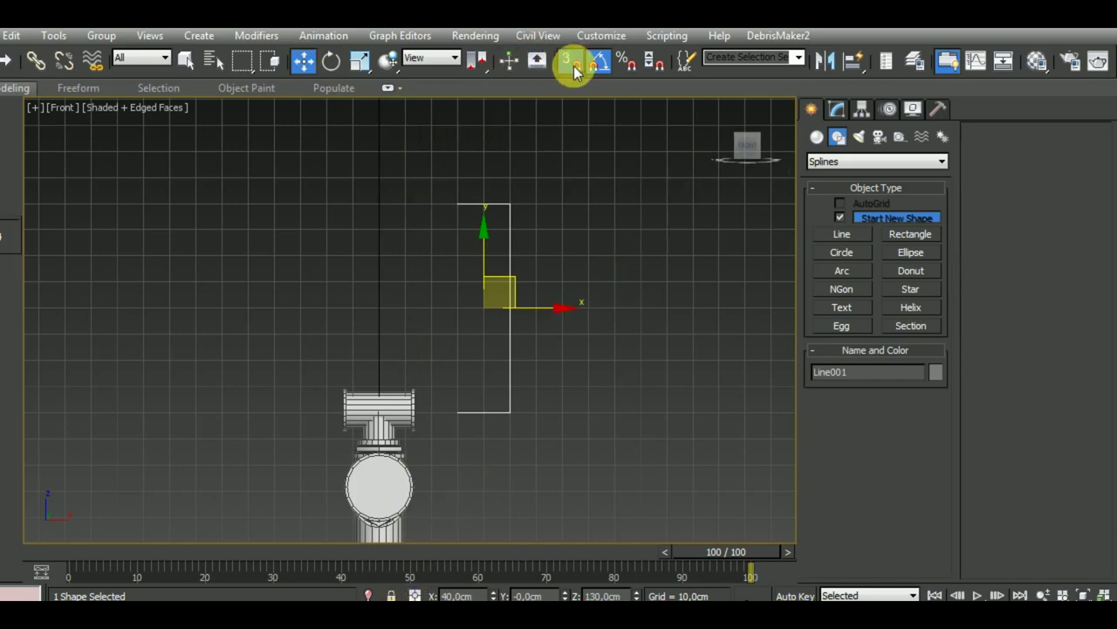
drag(563, 318, 499, 308)
click(834, 110)
Enable viewport rendering on Line001 so it displays as a thick tube.
key(1)
drag(541, 165, 447, 441)
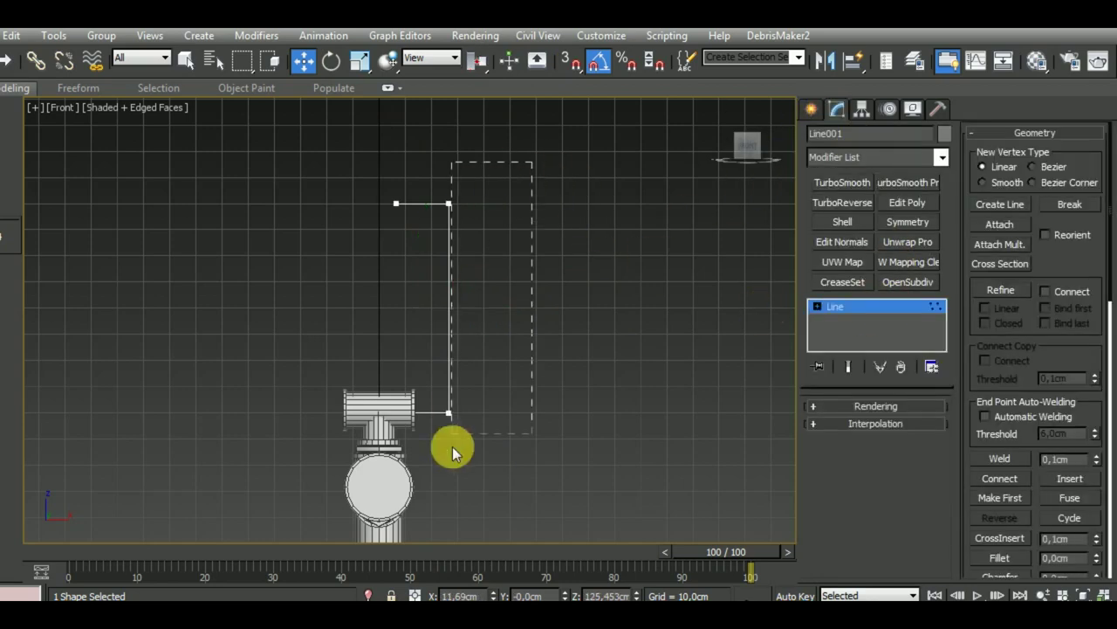
click(864, 405)
click(825, 432)
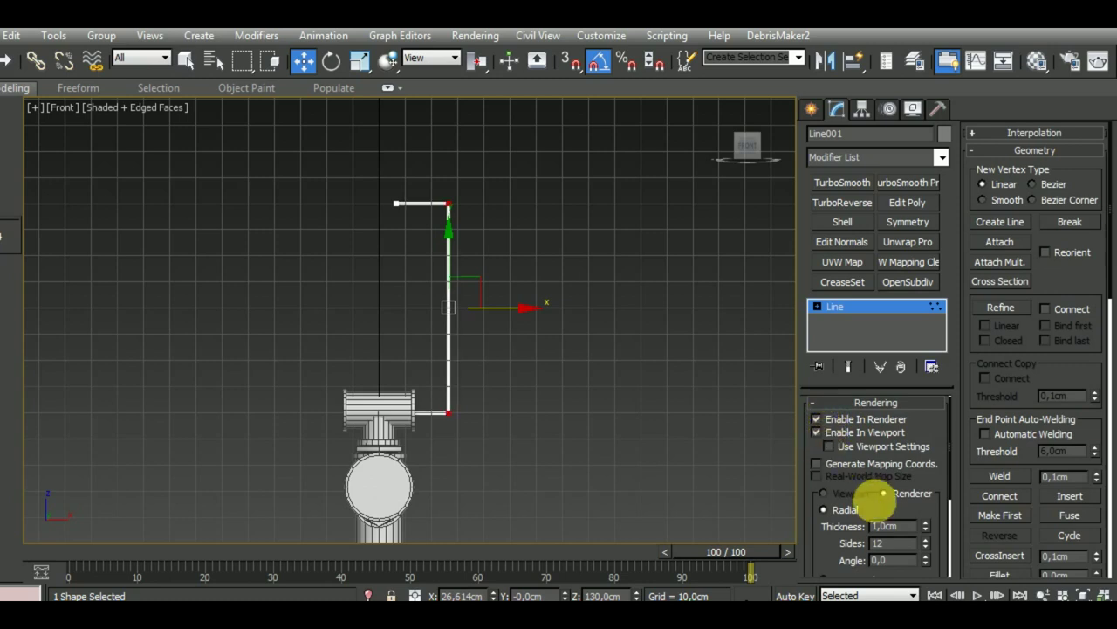
mouse_move(927, 528)
mouse_down()
mouse_move(831, 548)
mouse_move(727, 419)
mouse_up()
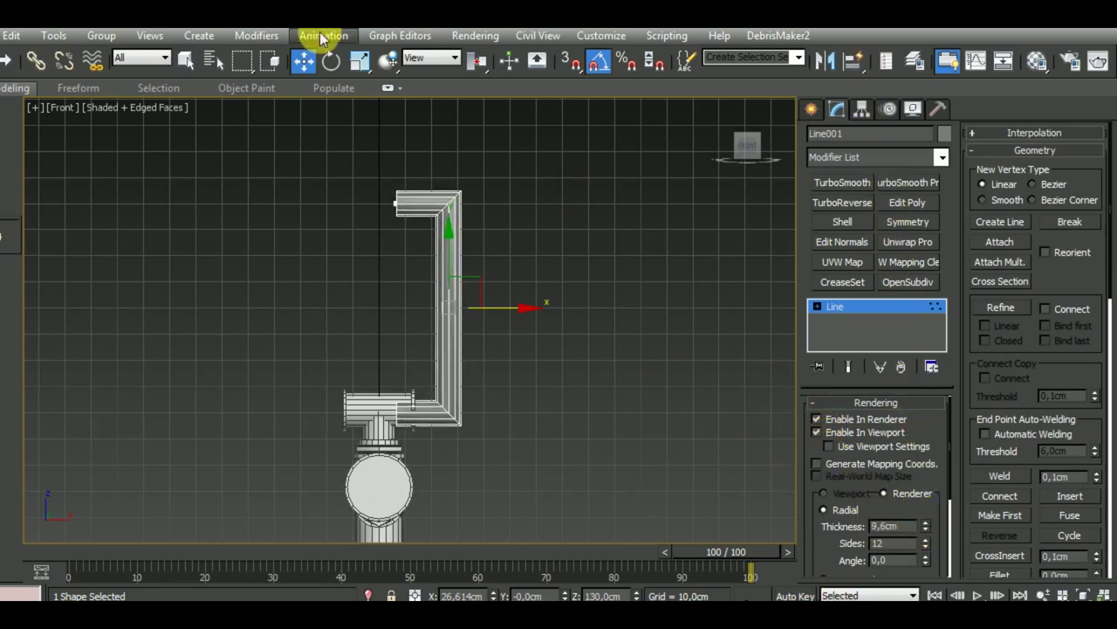
Align the pipe with the T-fitting in the Top view.
drag(578, 157, 332, 424)
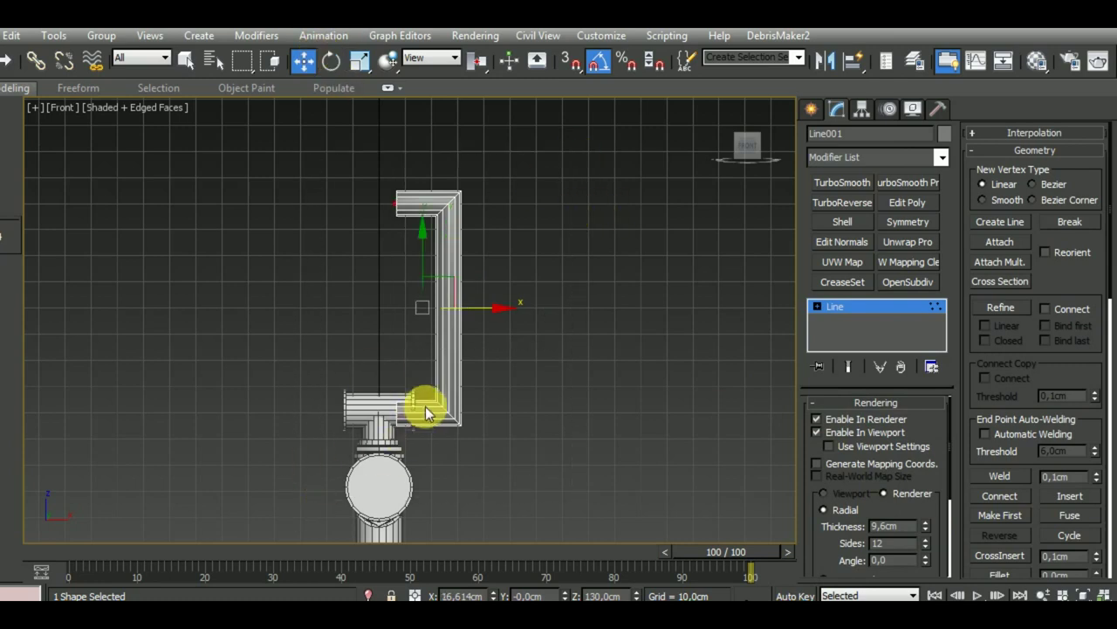
key(t)
scroll(481, 428, down, 5)
scroll(446, 371, up, 2)
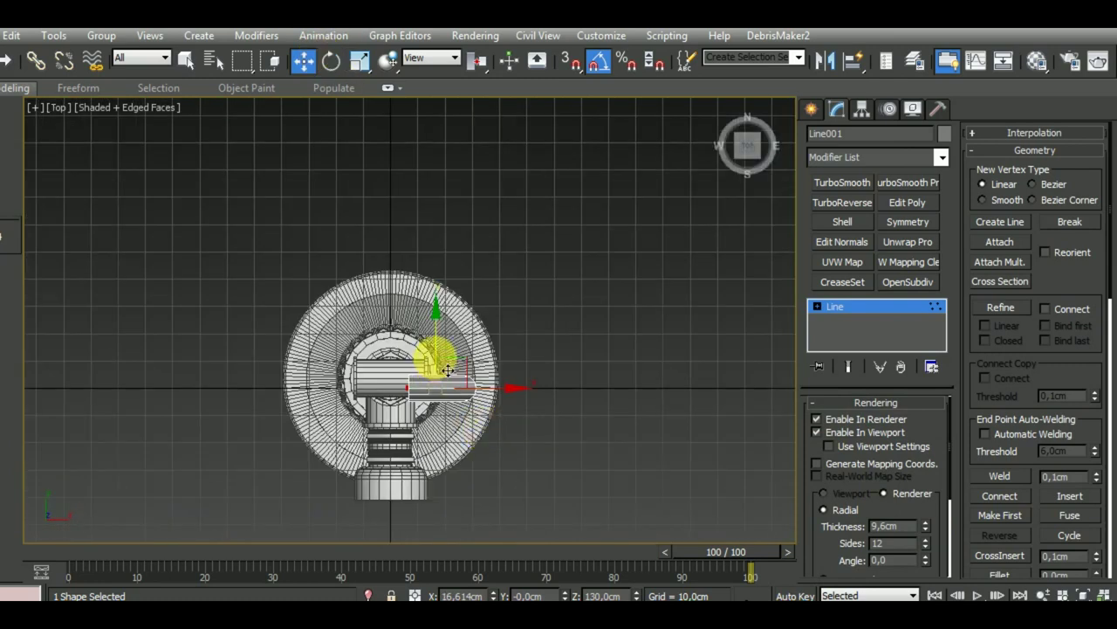
drag(447, 371, 447, 359)
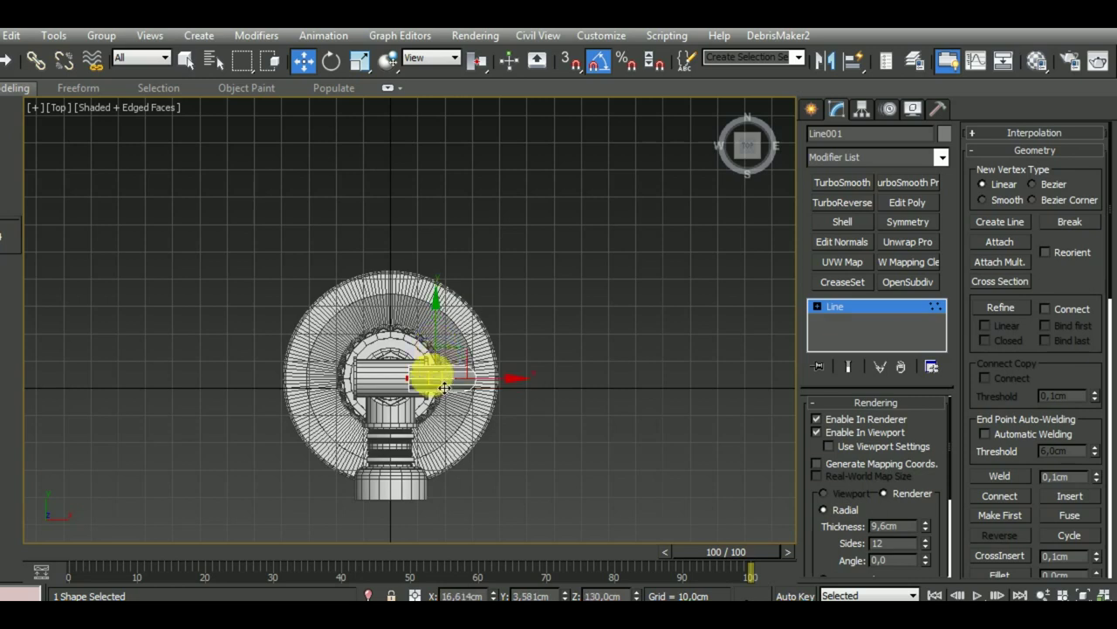
scroll(441, 381, up, 4)
drag(457, 340, 455, 352)
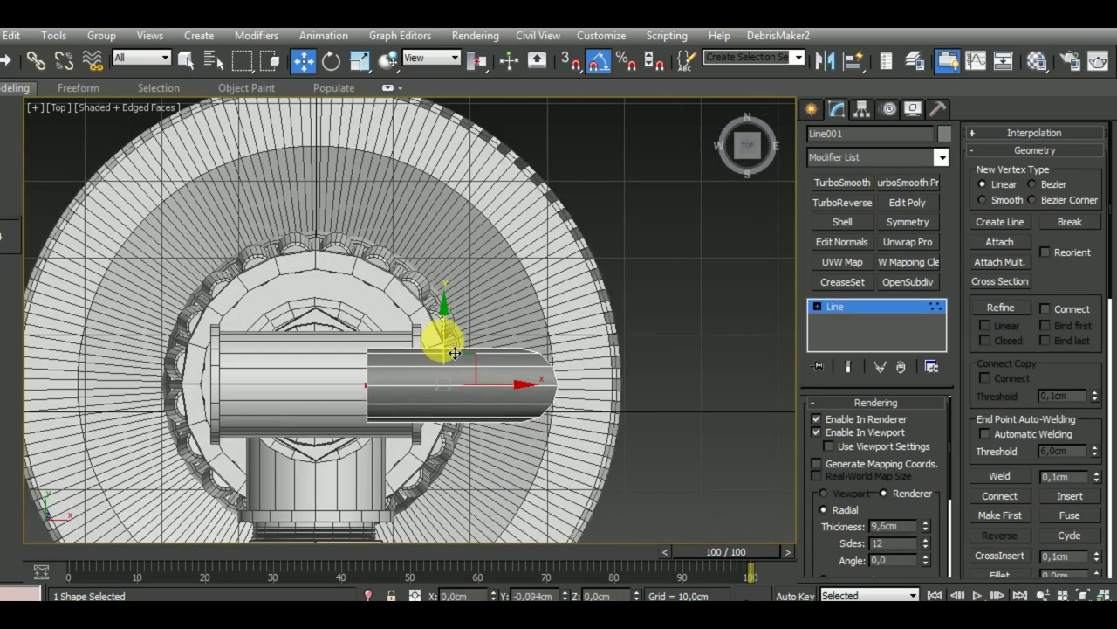
scroll(449, 345, down, 4)
Raise the pipe slightly in the Front view and set its thickness to about 11.1 cm.
key(f)
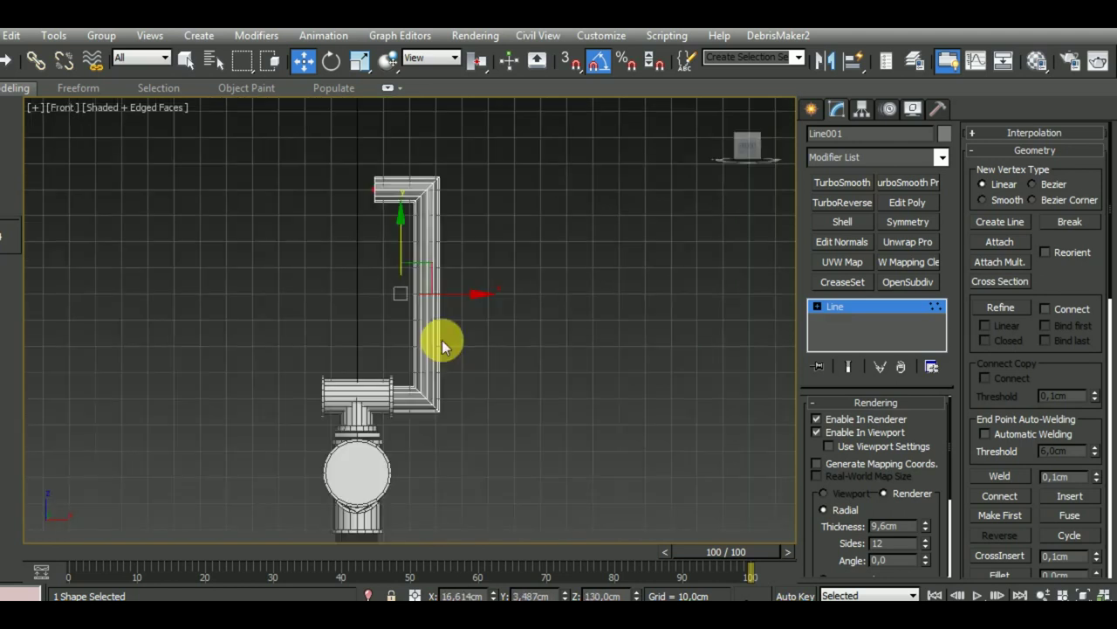
scroll(428, 404, up, 4)
scroll(437, 418, down, 4)
drag(392, 195, 402, 206)
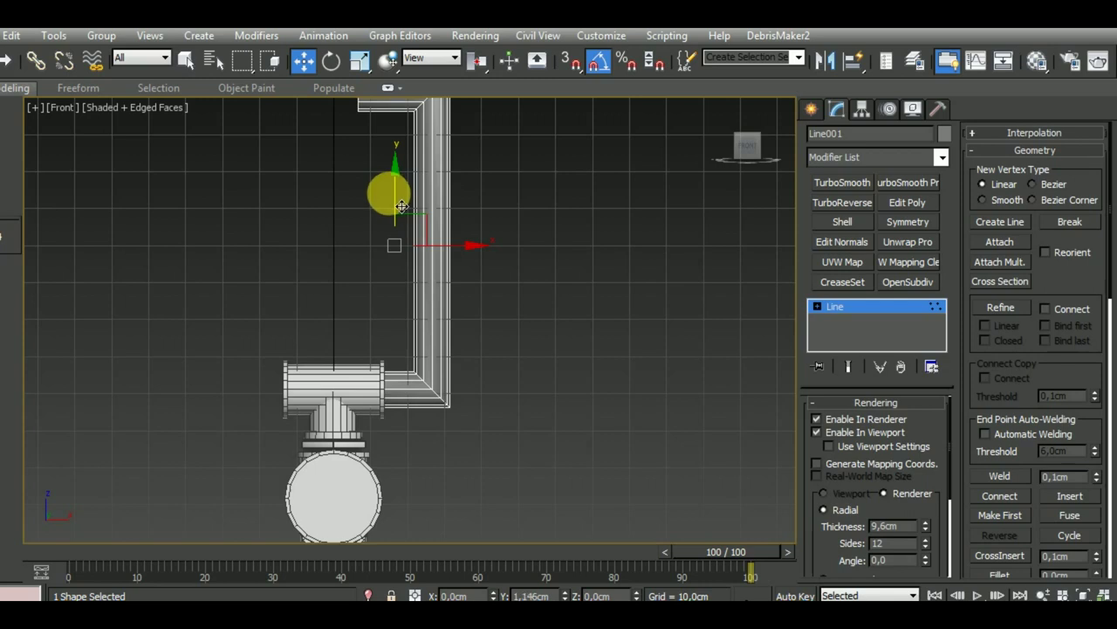
scroll(399, 370, up, 5)
scroll(412, 377, down, 3)
scroll(417, 383, down, 1)
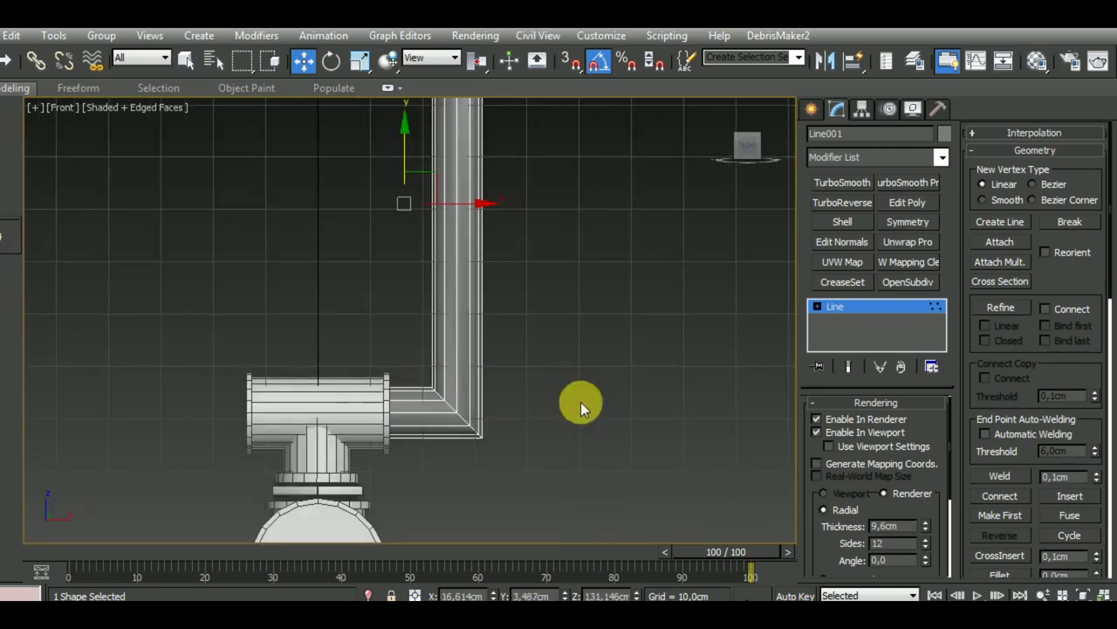
mouse_move(928, 524)
mouse_down()
mouse_move(918, 495)
mouse_move(944, 520)
mouse_up()
scroll(581, 402, down, 4)
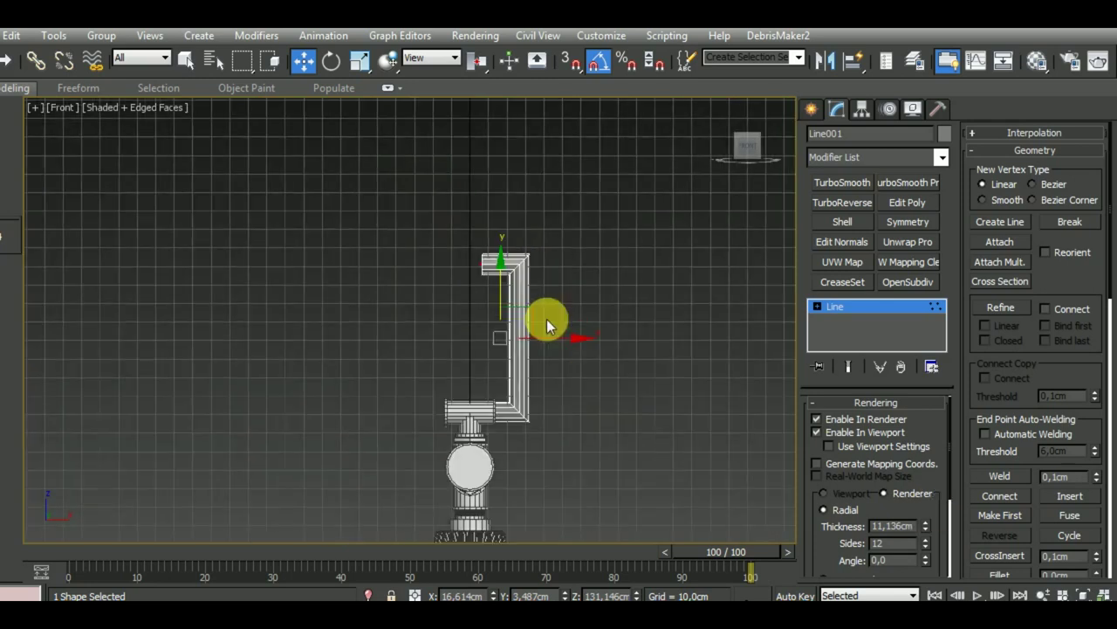
Fillet both pipe corners into smooth rounded bends.
ctrl+click(526, 415)
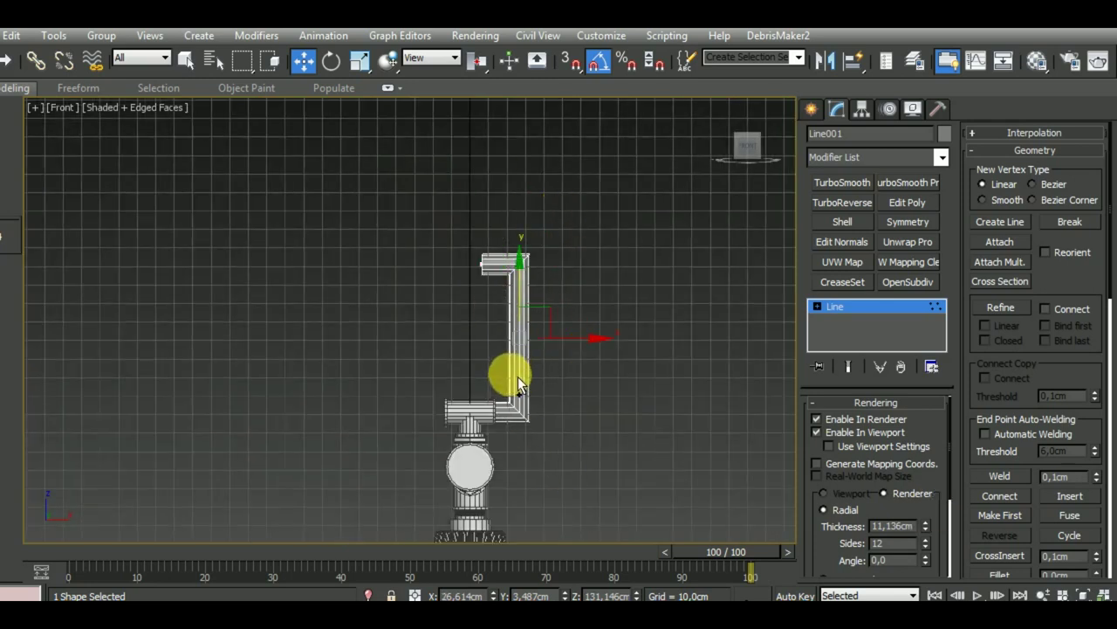
click(1000, 574)
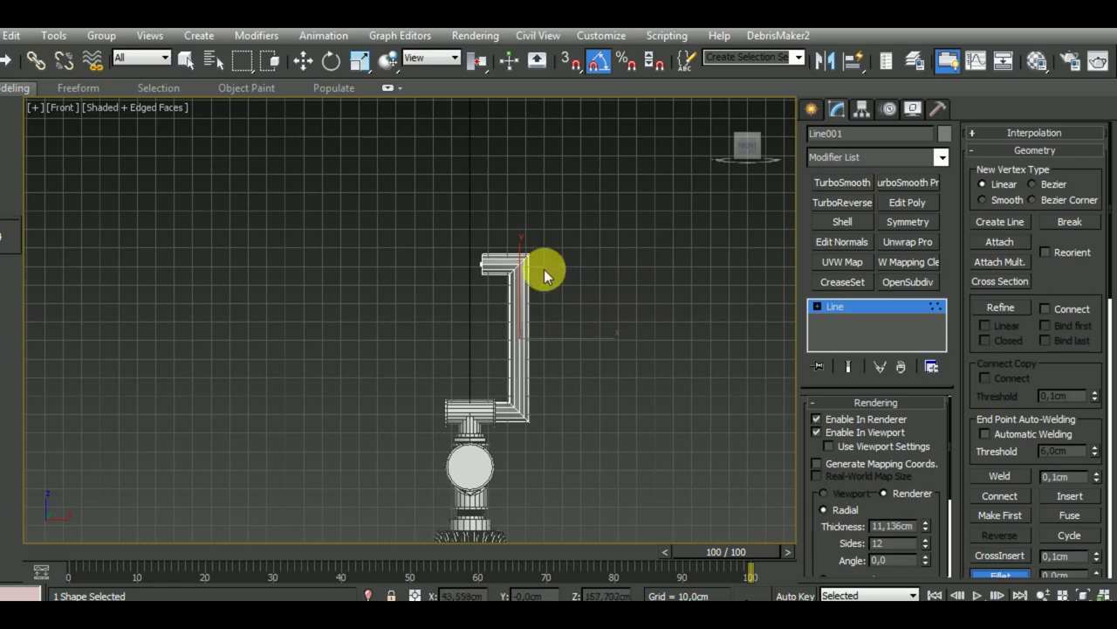
drag(526, 278, 520, 259)
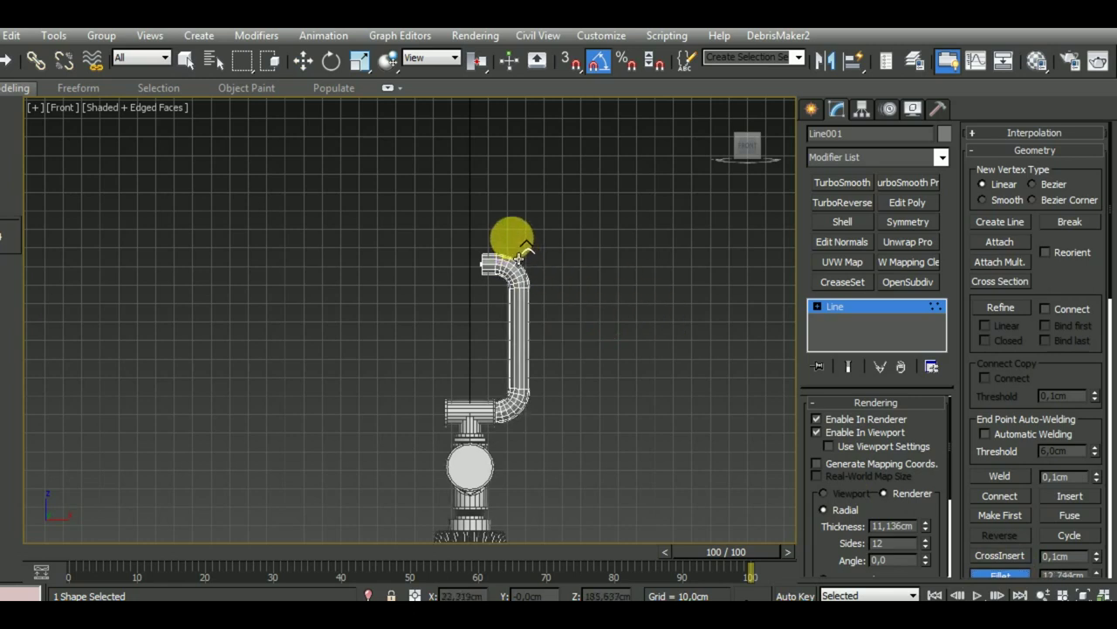
scroll(519, 258, up, 1)
scroll(516, 260, up, 4)
scroll(523, 266, down, 5)
key(w)
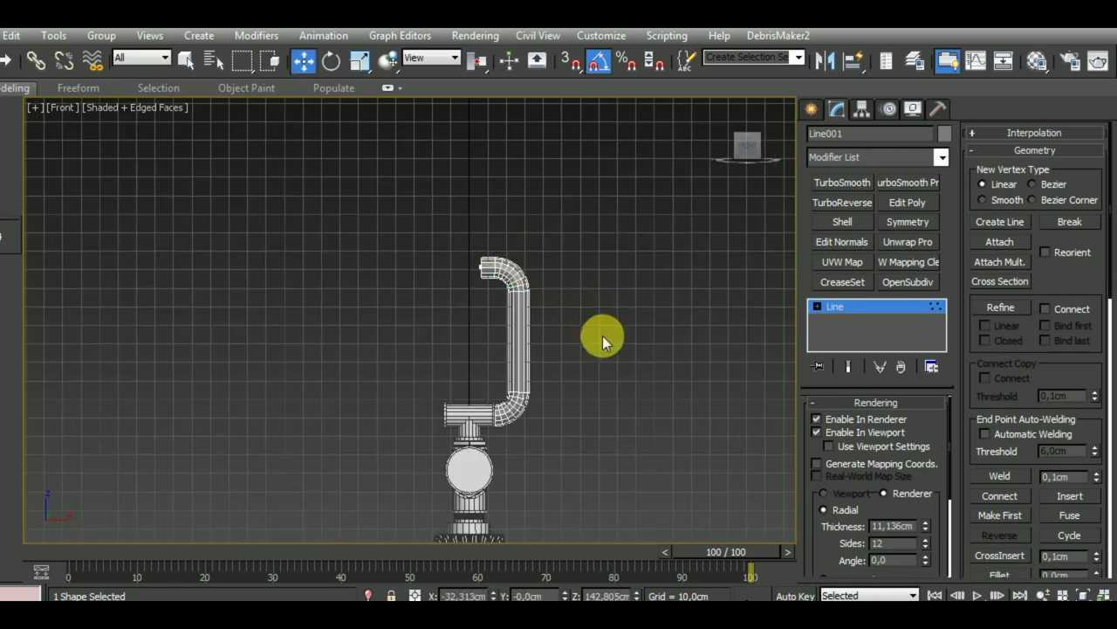
middle_drag(609, 388, 555, 390)
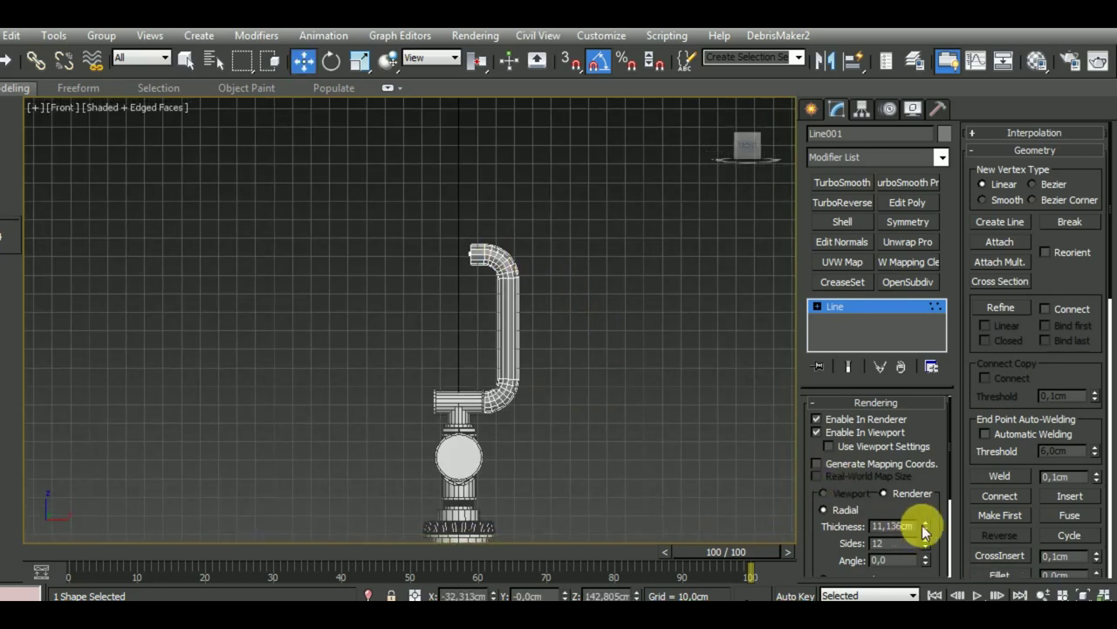
Reduce the tube thickness and leave vertex sub-object editing.
drag(924, 527, 924, 539)
scroll(532, 408, up, 2)
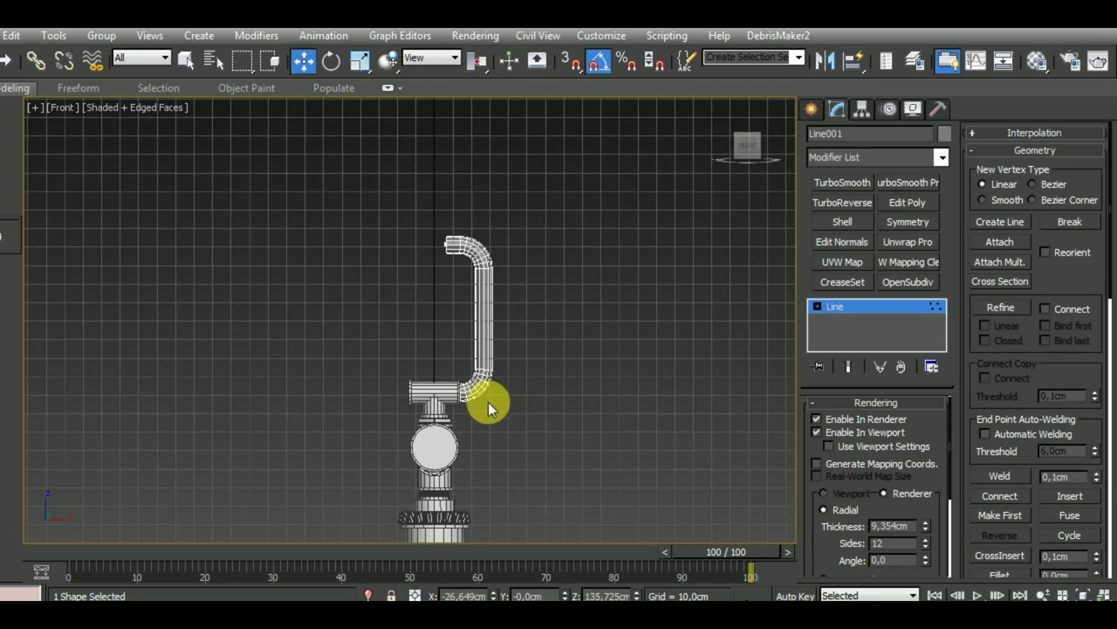
scroll(454, 384, up, 3)
scroll(437, 358, down, 5)
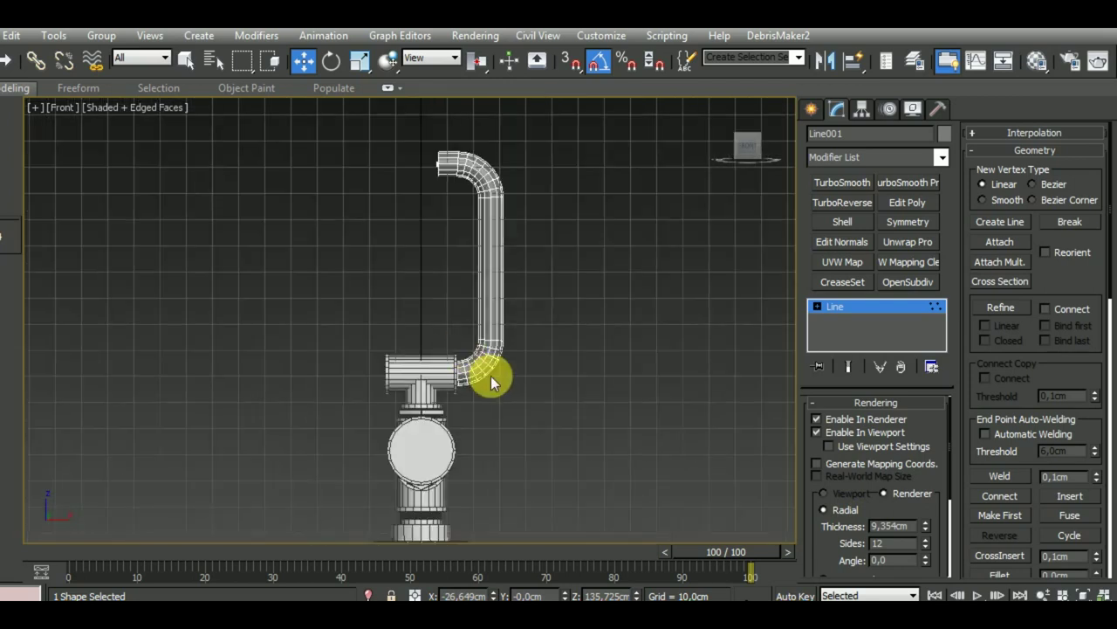
scroll(564, 369, down, 1)
scroll(550, 350, down, 2)
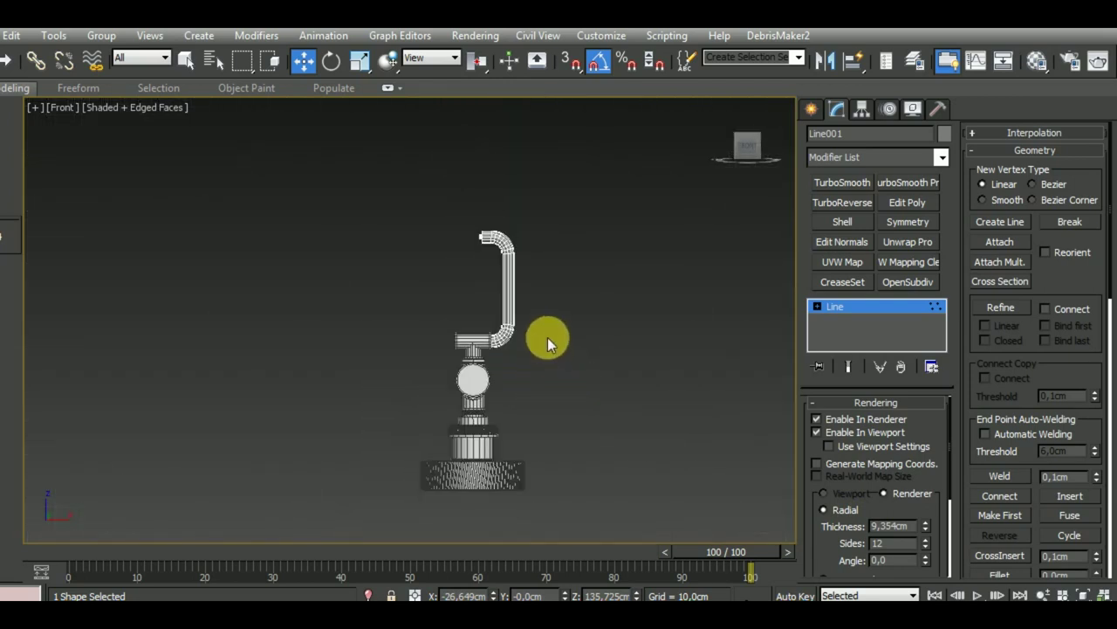
click(842, 306)
scroll(567, 337, up, 1)
scroll(534, 330, up, 1)
scroll(541, 344, down, 2)
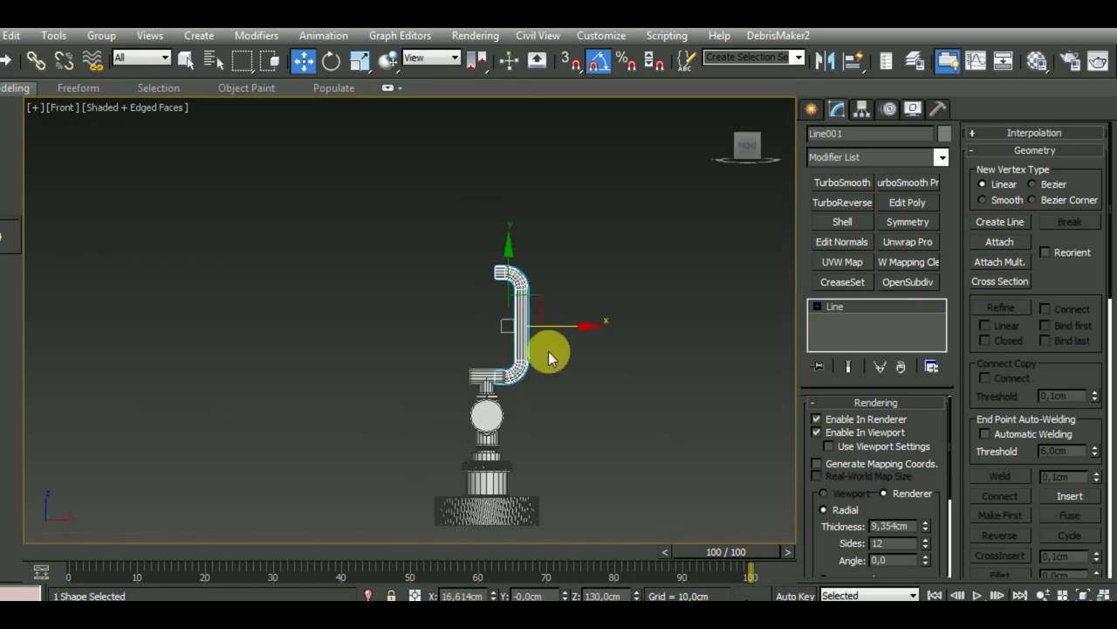
Check the assembly in Perspective and thin the pipe further to 7.483 cm.
key(p)
mouse_move(552, 384)
alt+middle_down()
mouse_move(544, 374)
mouse_move(576, 392)
mouse_move(498, 399)
mouse_move(524, 395)
alt+middle_up()
scroll(524, 397, up, 4)
scroll(524, 400, up, 1)
scroll(524, 403, down, 1)
scroll(525, 409, down, 1)
scroll(525, 407, down, 3)
mouse_move(524, 407)
alt+middle_down()
mouse_move(666, 449)
mouse_move(611, 409)
mouse_move(469, 549)
alt+middle_up()
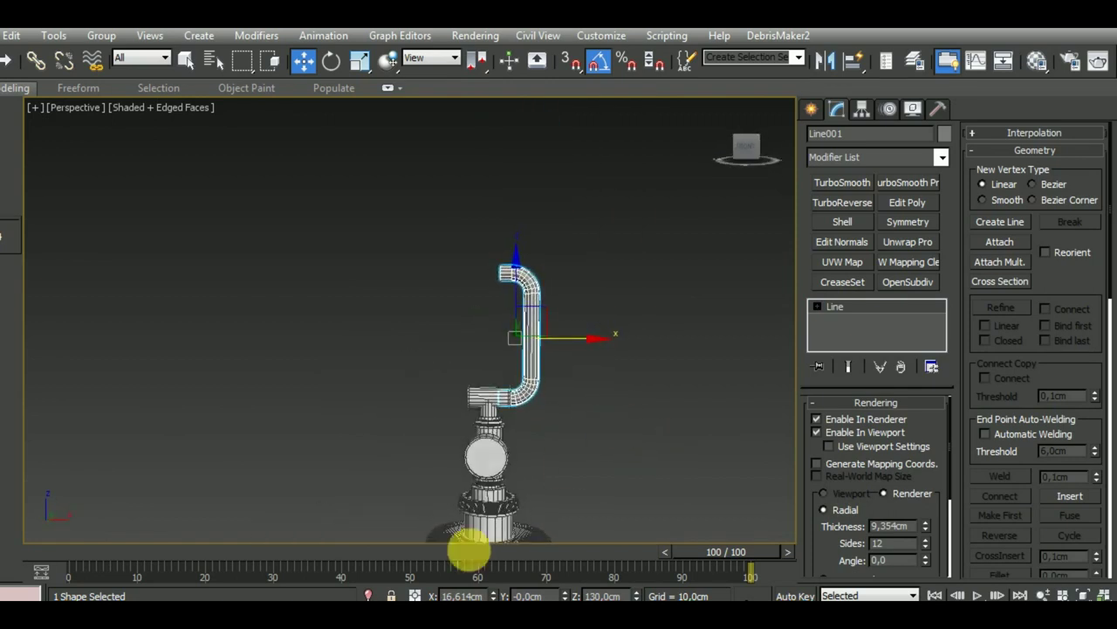
scroll(474, 411, up, 2)
scroll(474, 412, up, 2)
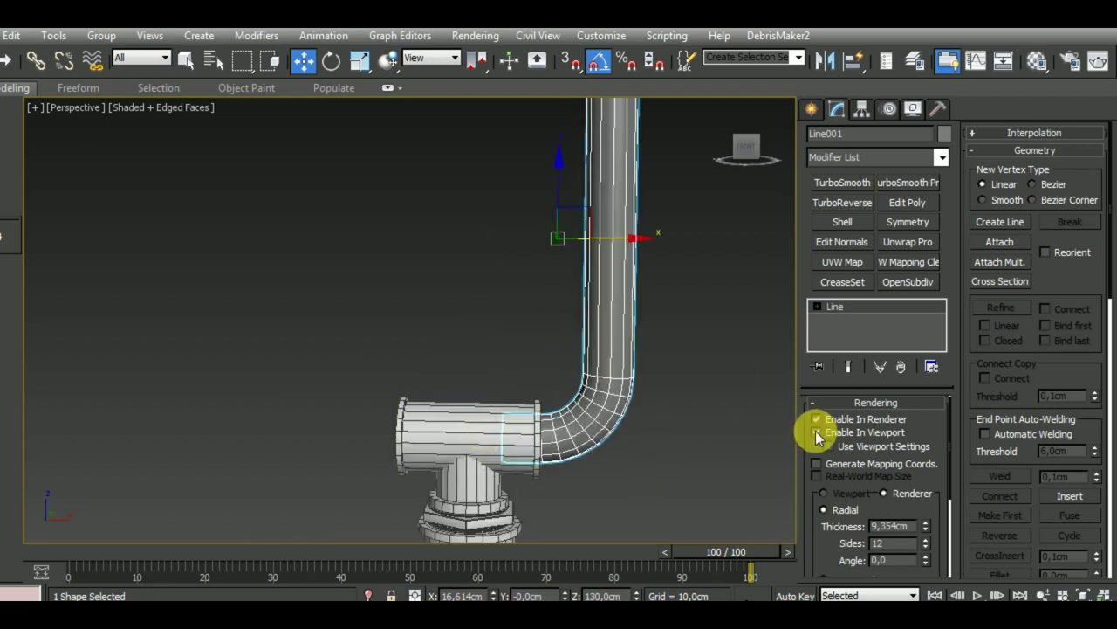
drag(928, 530, 928, 536)
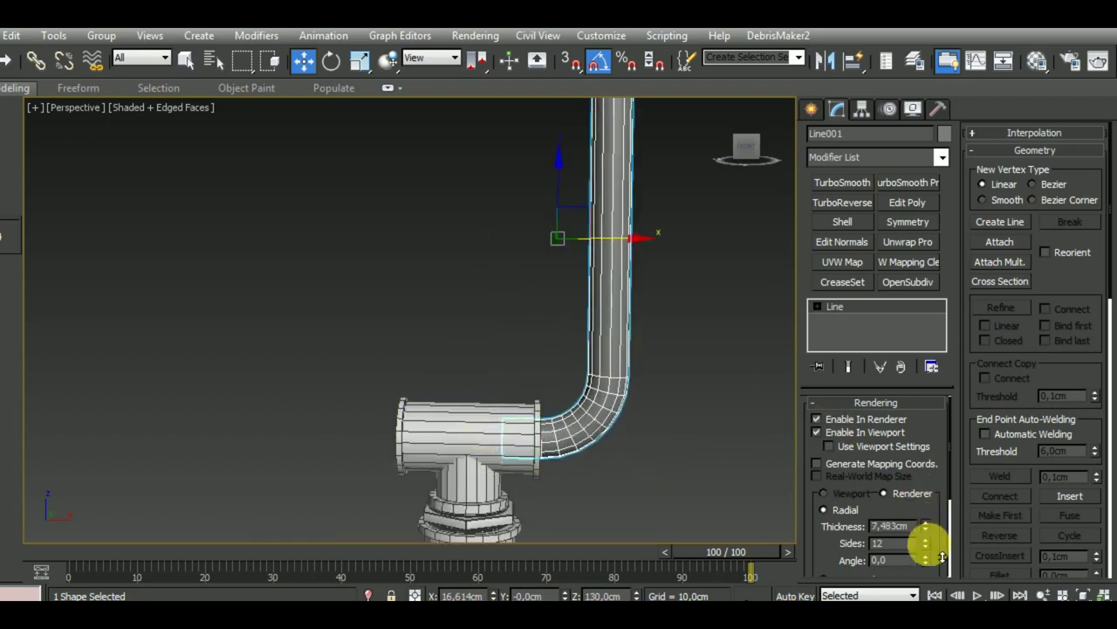
middle_drag(656, 443, 548, 417)
scroll(548, 418, up, 5)
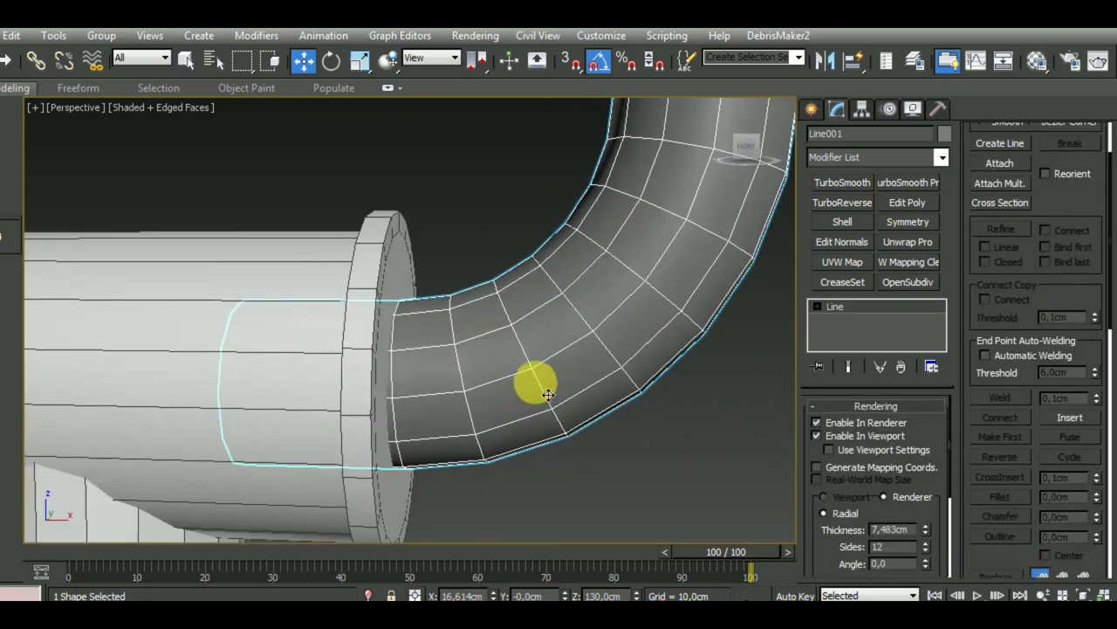
scroll(574, 424, down, 8)
scroll(545, 379, up, 4)
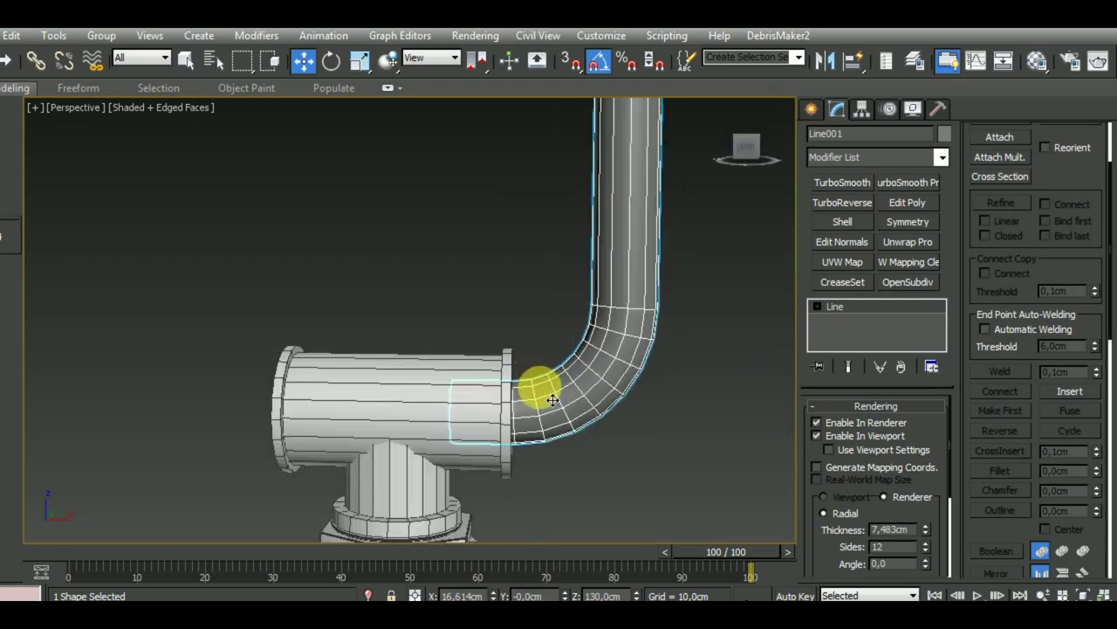
Convert Line001 to an Editable Poly and select polygons at the pipe end by the tee.
right_click(865, 305)
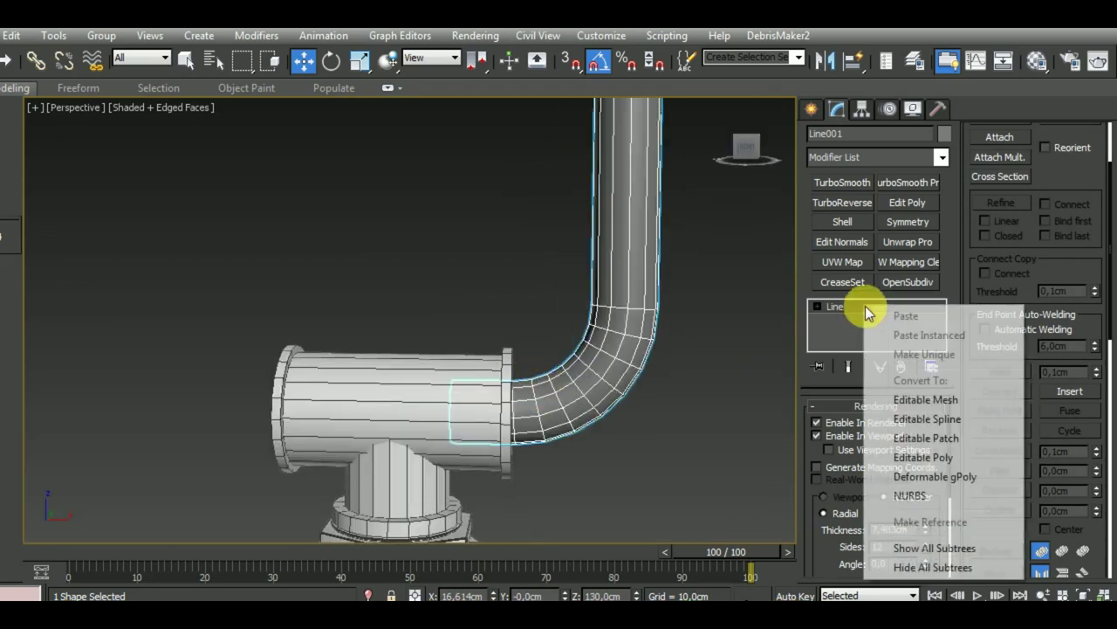
click(947, 460)
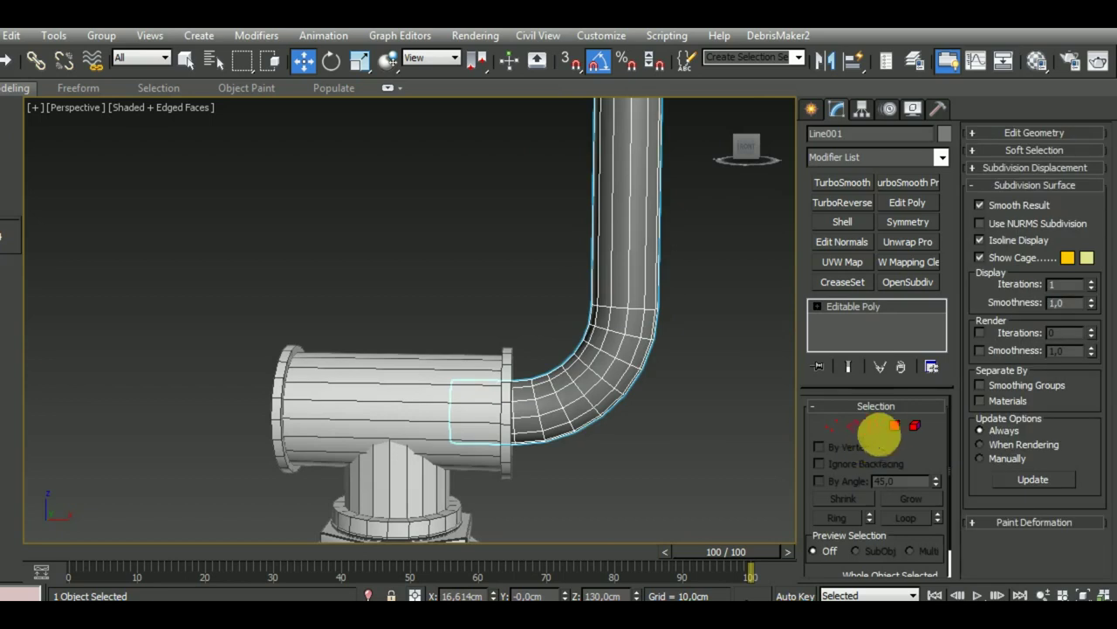
click(895, 425)
middle_drag(617, 468, 522, 407)
click(502, 387)
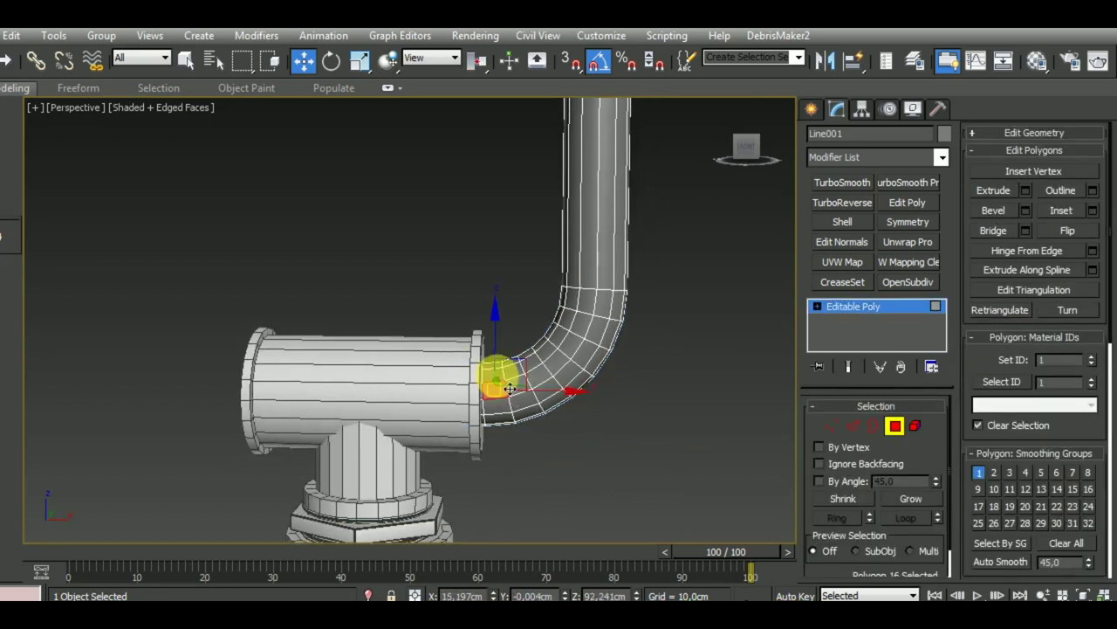
scroll(481, 332, down, 3)
Isolate the pipe, hiding the T-fitting, and select a polygon at the bend's upper end.
click(368, 595)
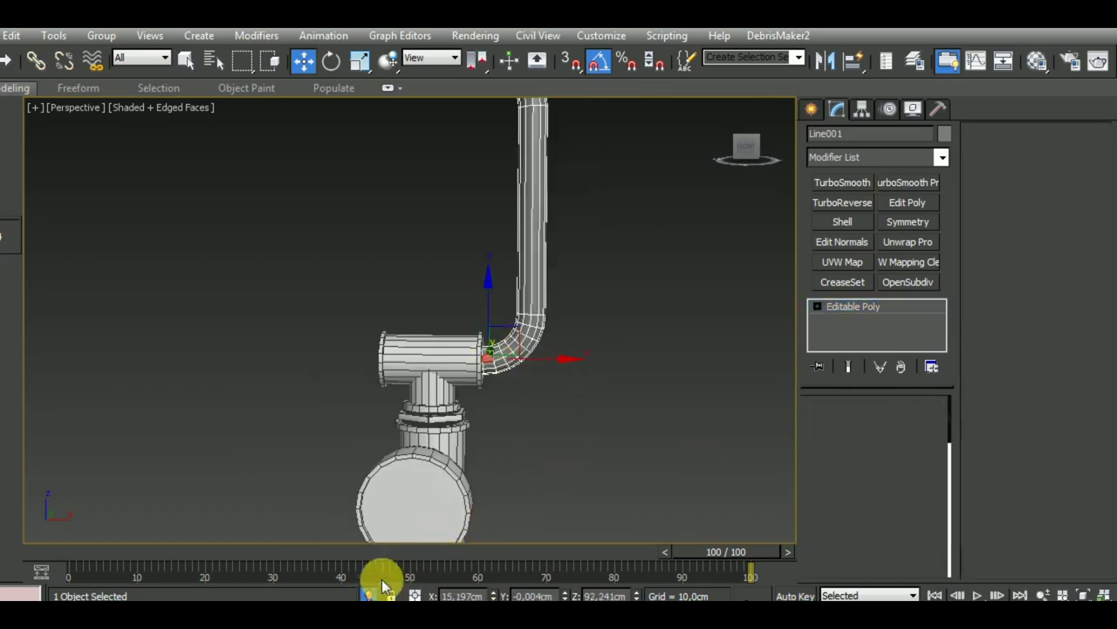
scroll(498, 307, down, 4)
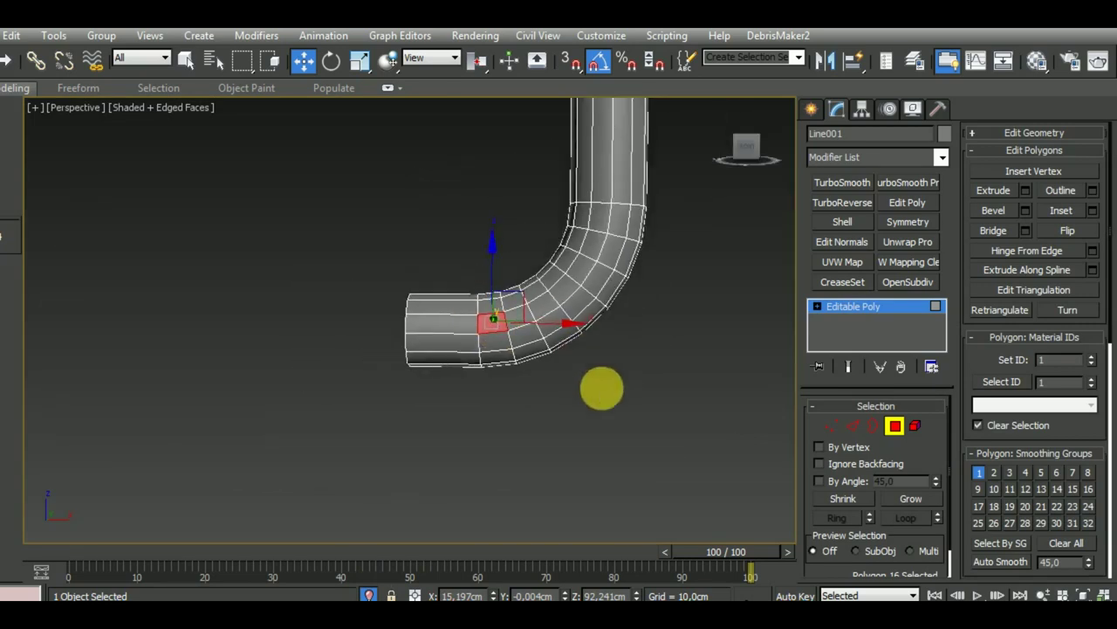
middle_drag(602, 387, 567, 384)
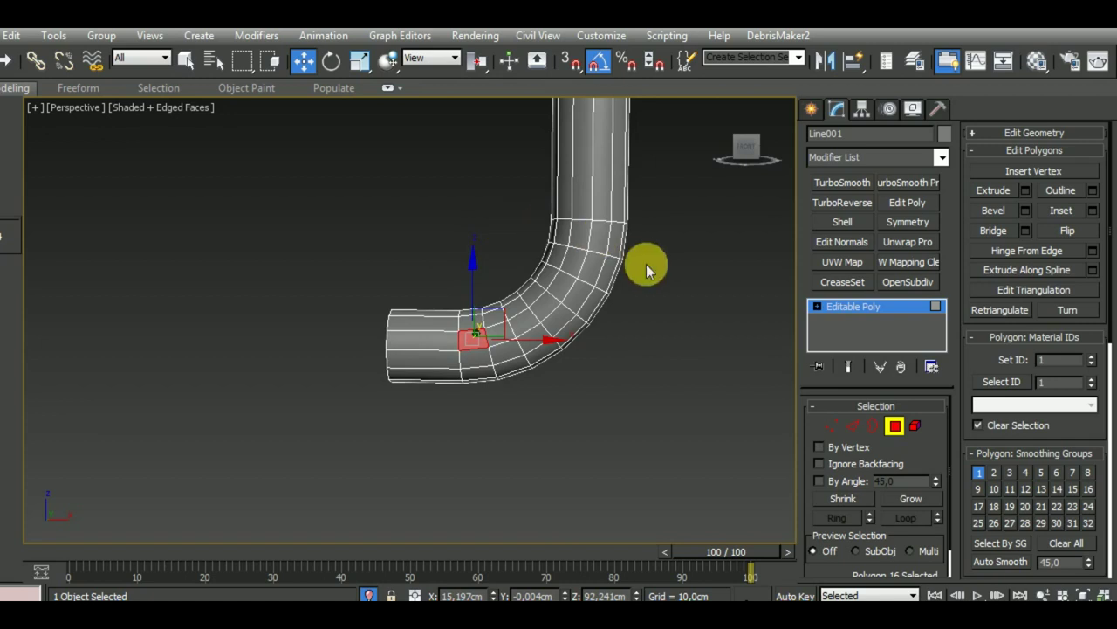
scroll(589, 317, up, 1)
scroll(594, 338, up, 2)
scroll(594, 338, down, 3)
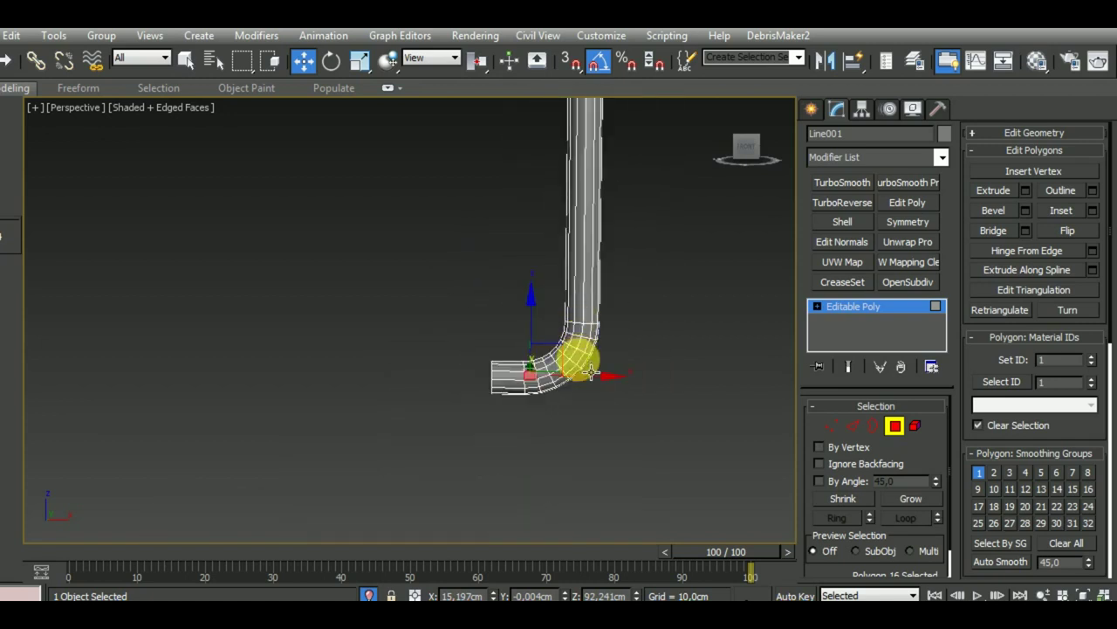
scroll(582, 356, up, 3)
click(591, 280)
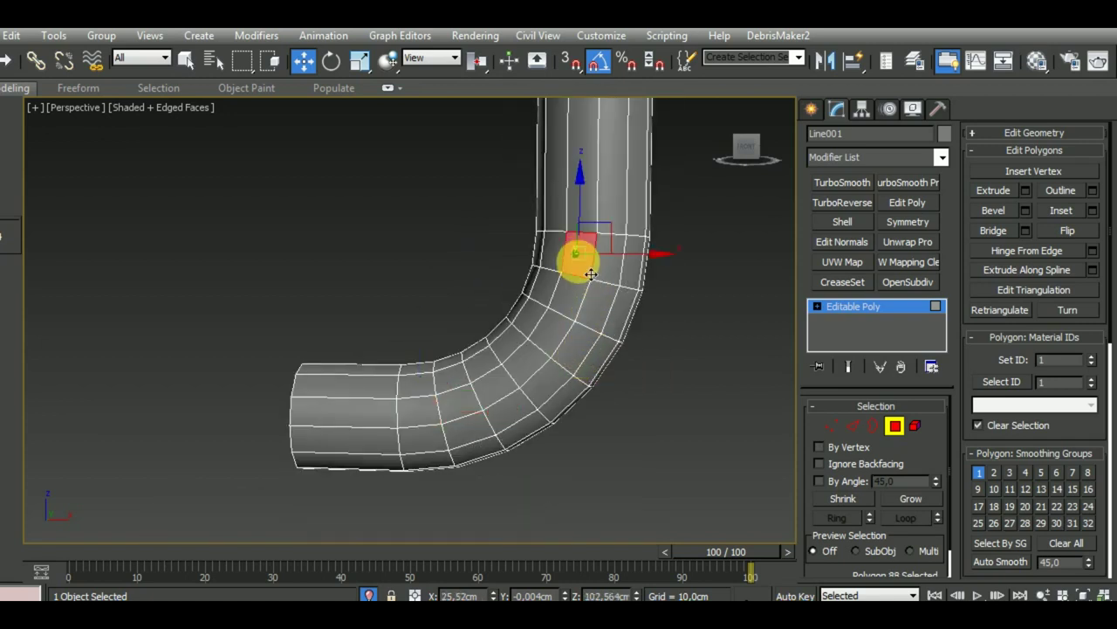
scroll(591, 276, down, 2)
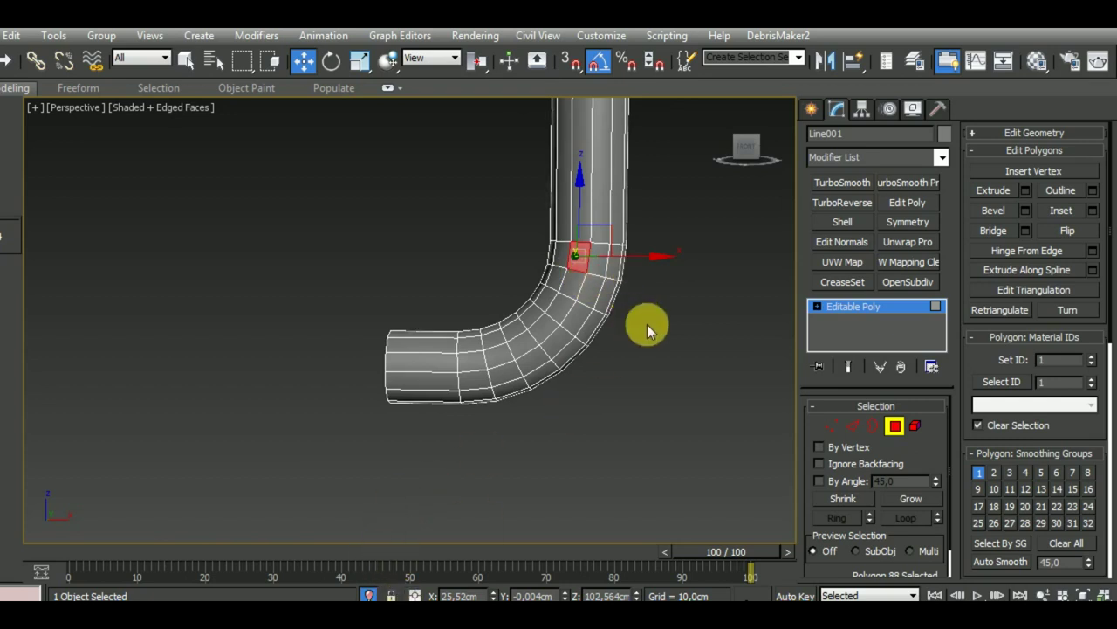
Connect new edge loops across the straight section's vertical edges, pinching them to 90.
click(853, 425)
middle_drag(786, 397, 710, 494)
drag(349, 200, 623, 250)
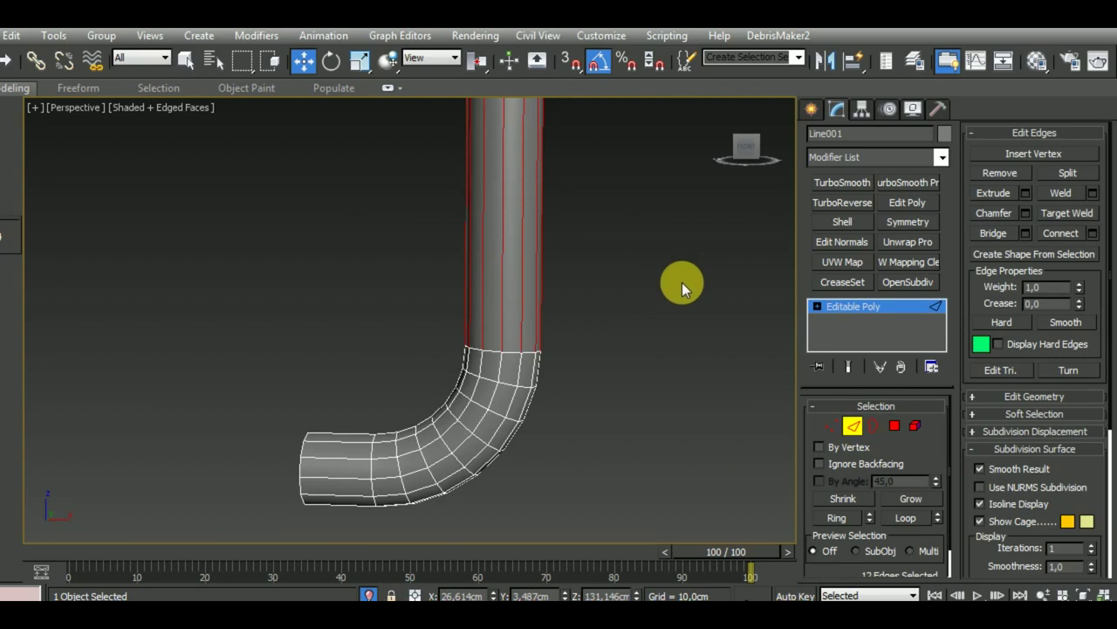
key(ctrl+shift+e)
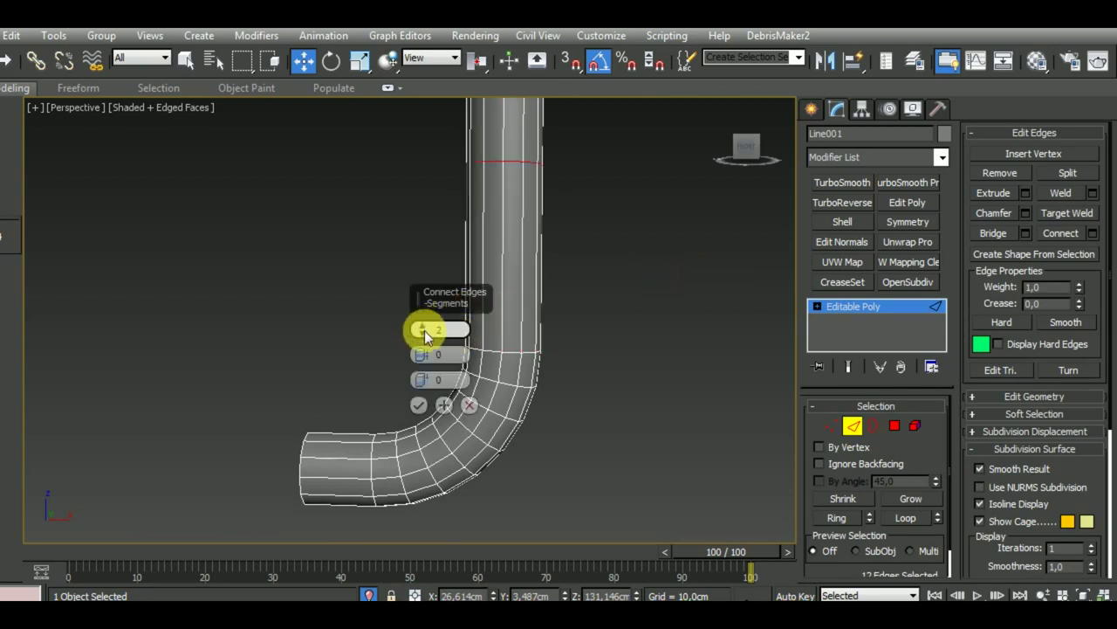
drag(423, 353, 424, 75)
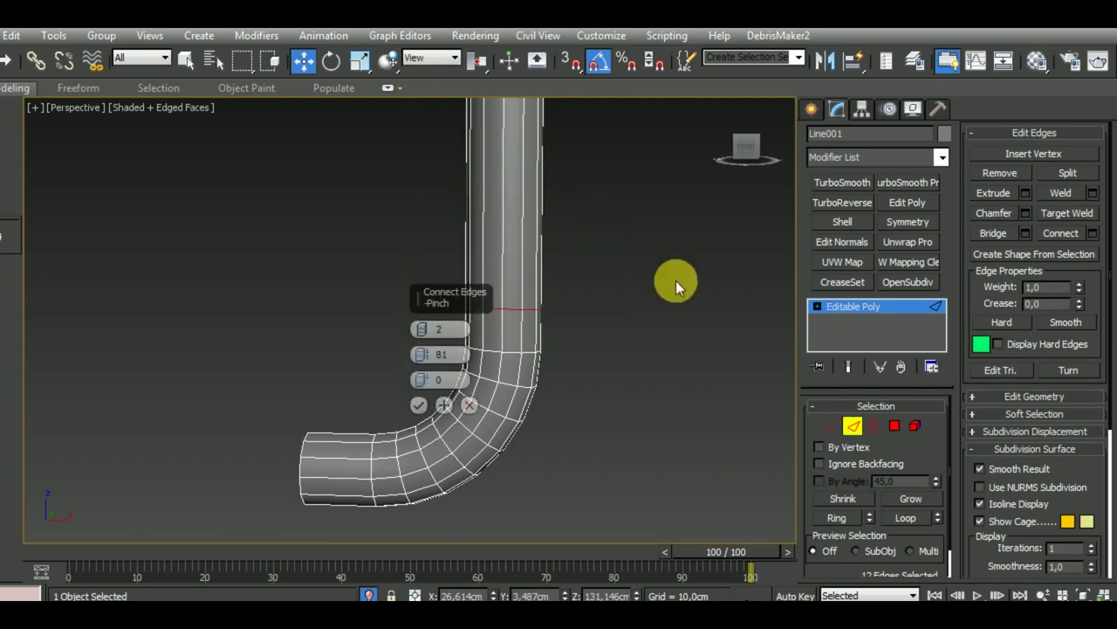
key(f)
scroll(568, 365, up, 3)
scroll(503, 328, up, 3)
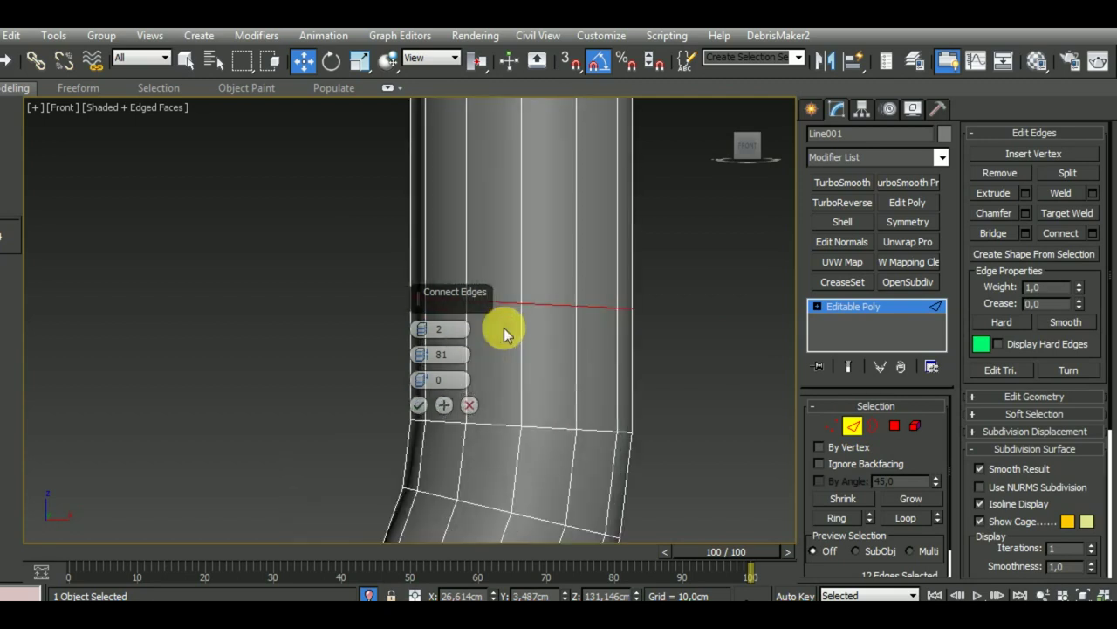
scroll(528, 334, down, 3)
drag(424, 357, 424, 332)
click(420, 405)
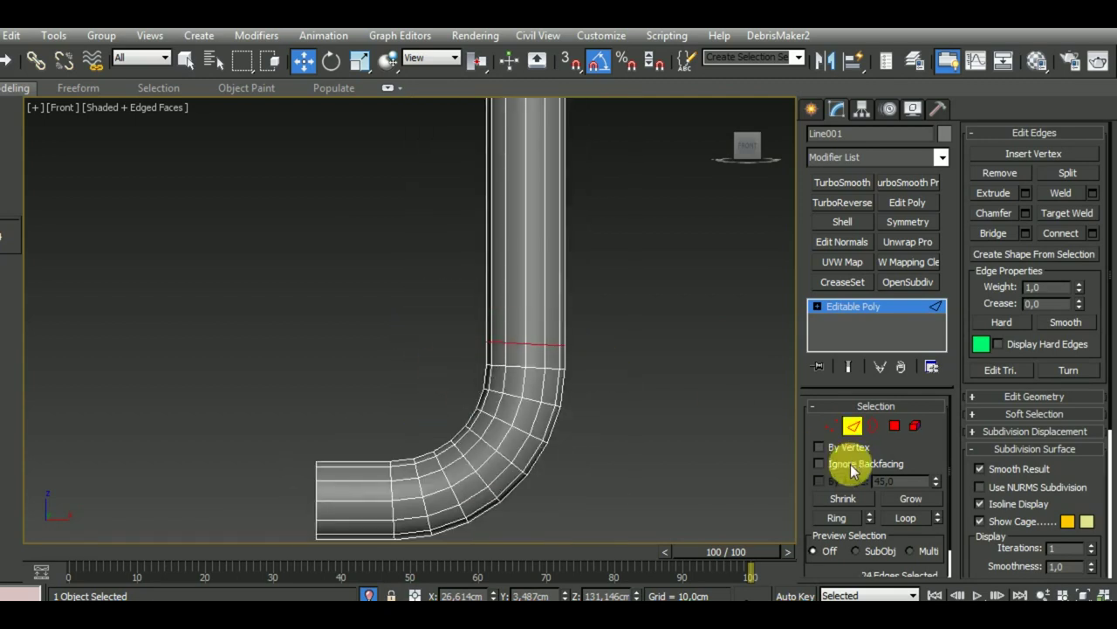
Scale the top and middle vertex rings together, then cancel the scale.
click(832, 426)
scroll(716, 355, down, 3)
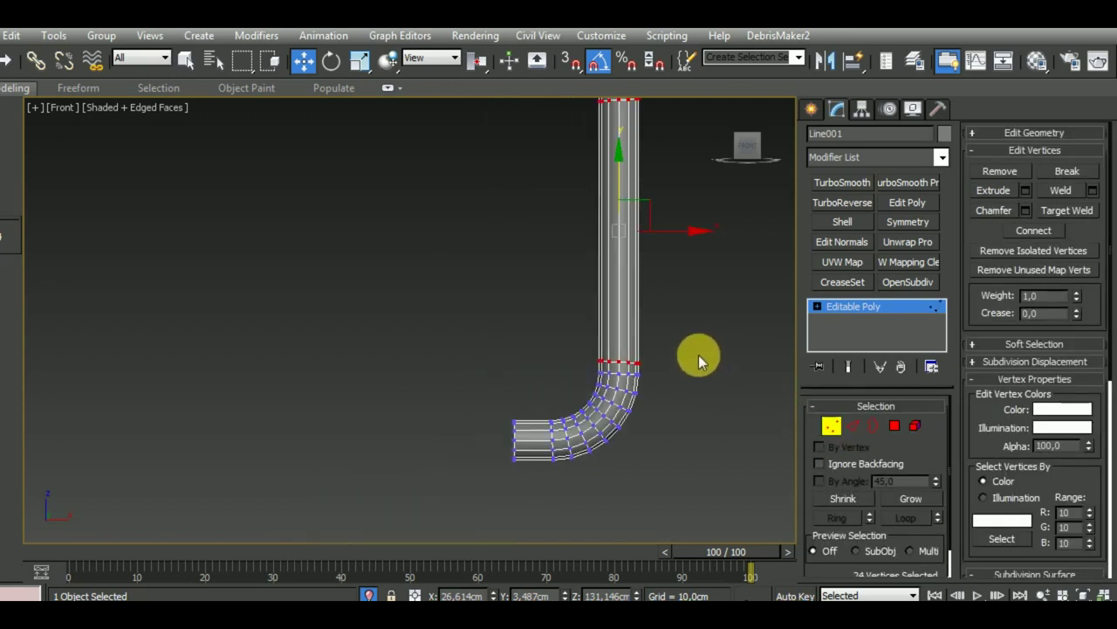
click(359, 59)
drag(615, 185, 640, 191)
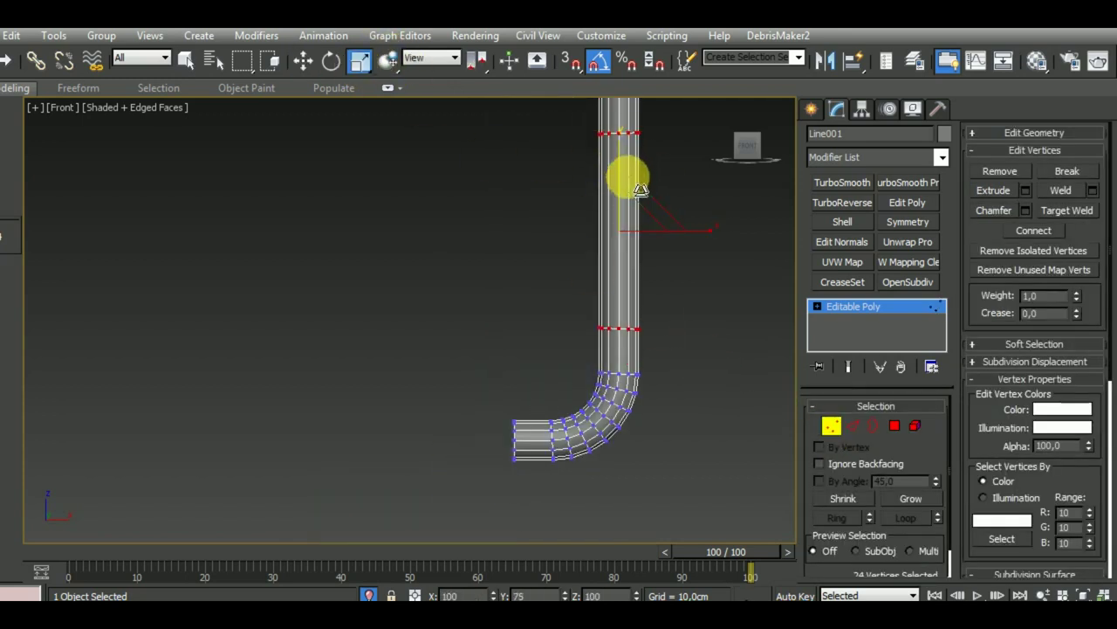
right_click(680, 279)
Box-select the upper pipe vertices, then select all polygons of the lower bend.
middle_drag(625, 287, 548, 371)
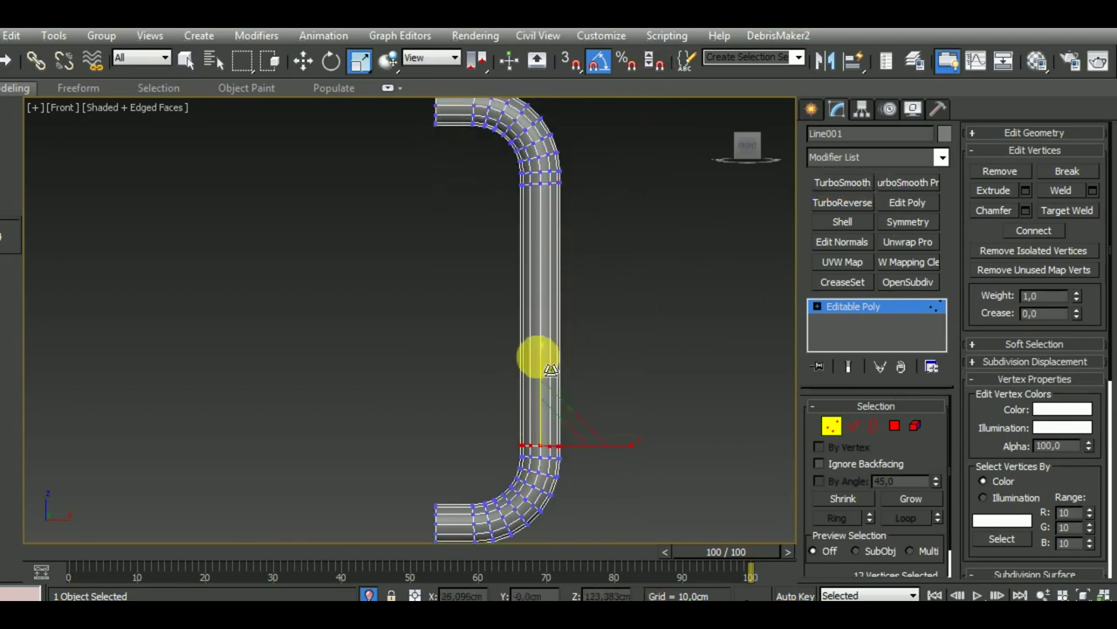
drag(597, 222, 507, 185)
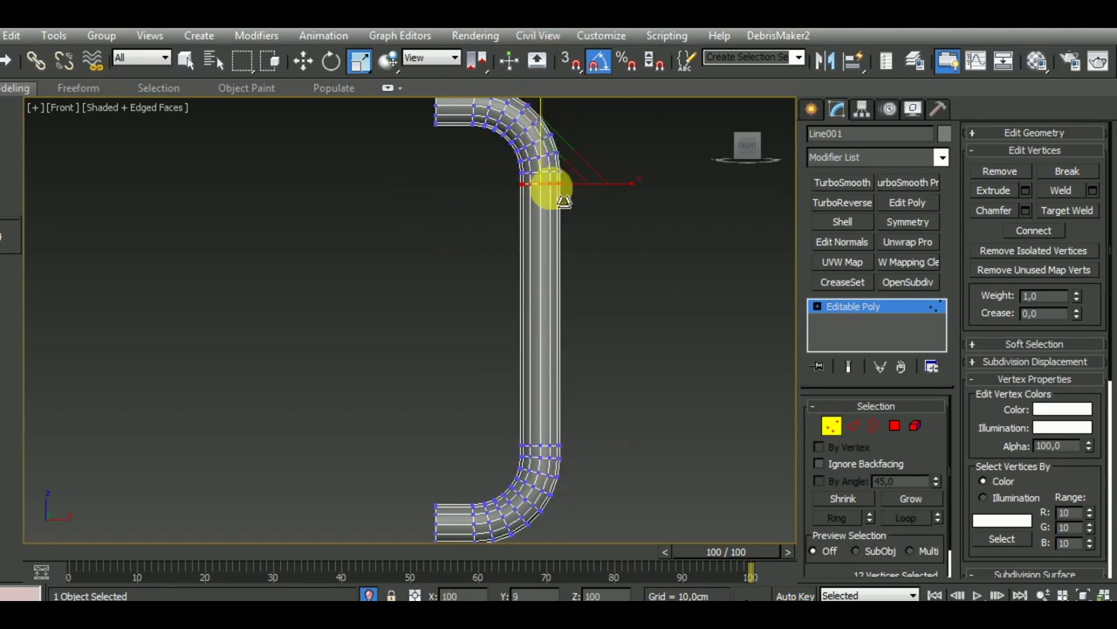
click(894, 425)
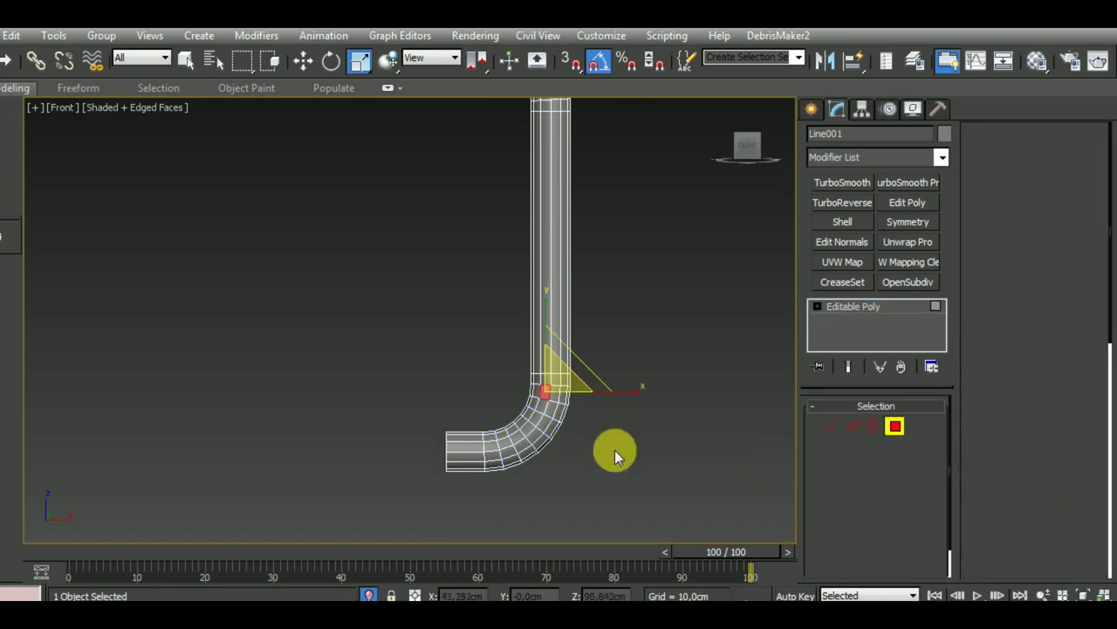
scroll(567, 392, up, 3)
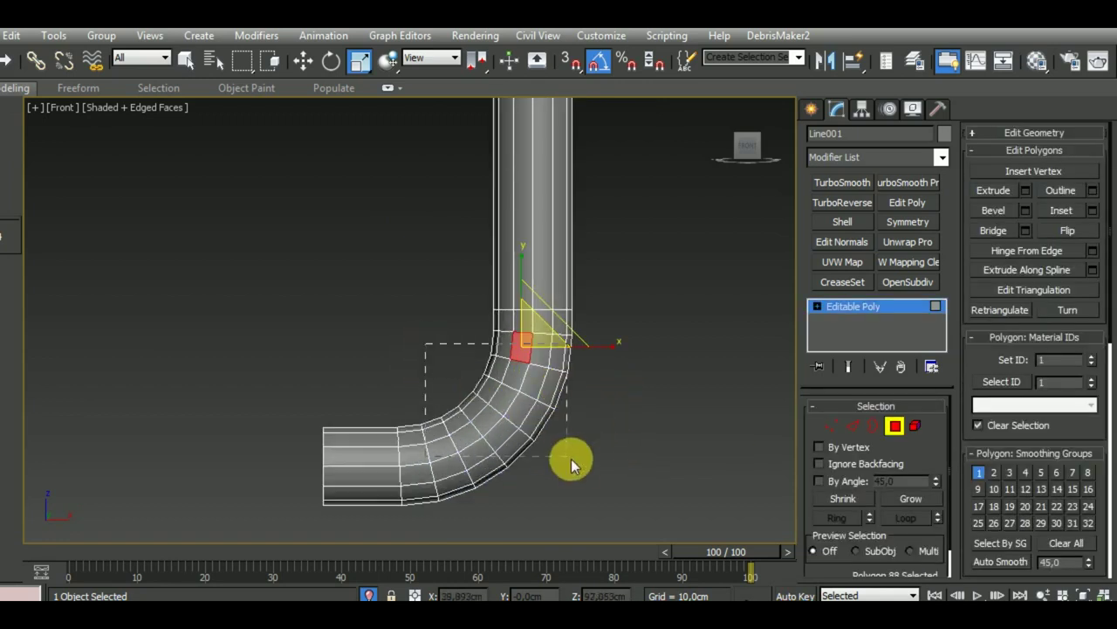
drag(571, 463, 613, 502)
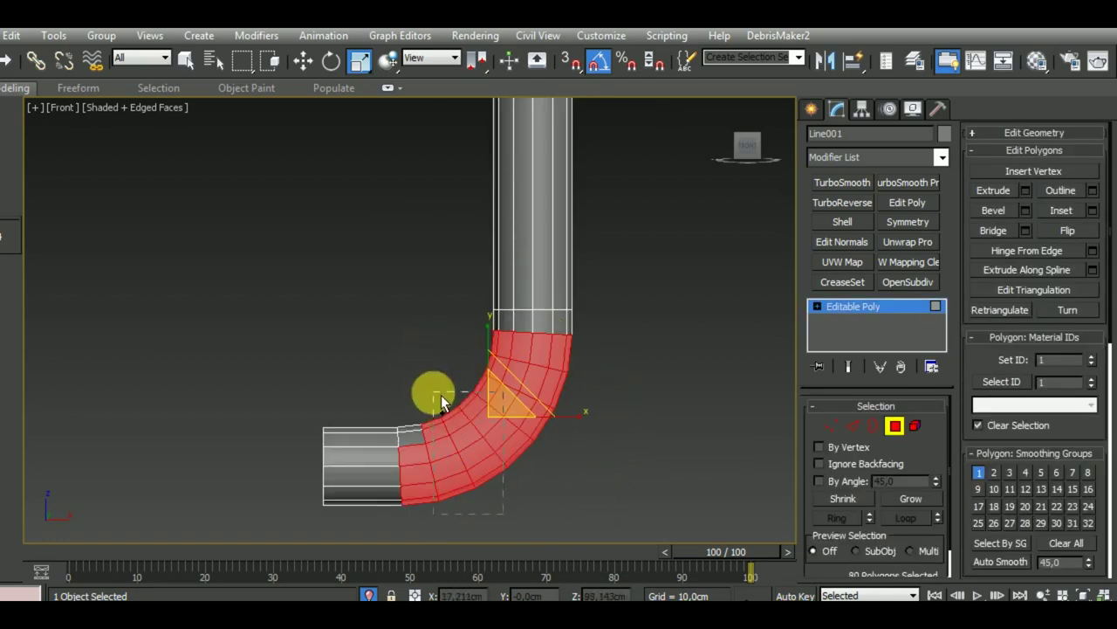
Add the left straight section and bevel the elbow 1.585 cm height along Local Normal.
ctrl+drag(423, 376, 372, 534)
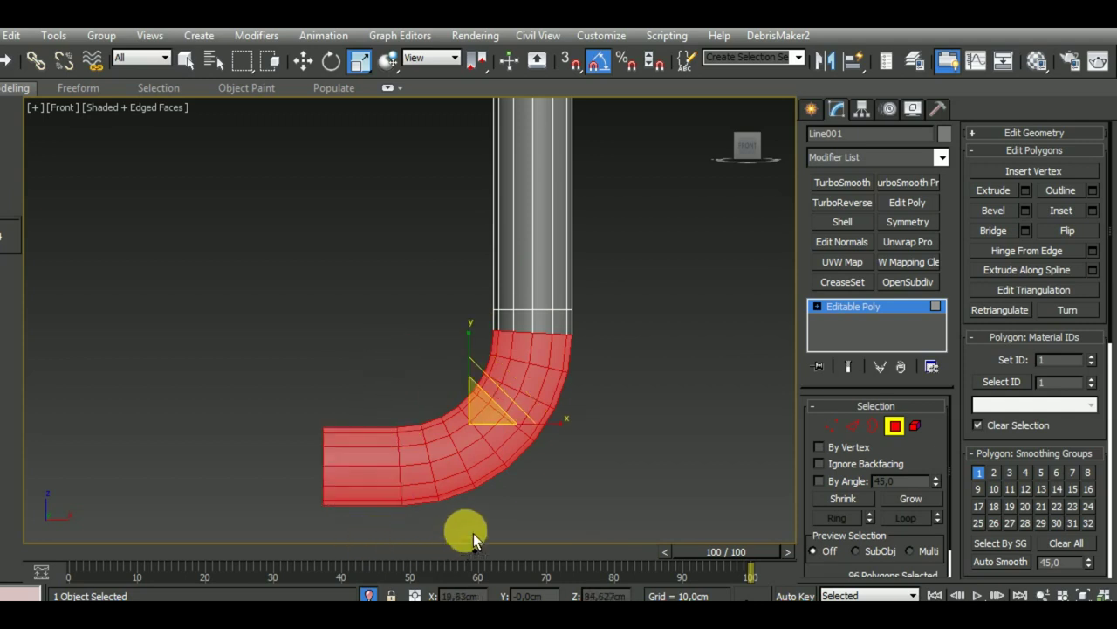
middle_drag(473, 533, 529, 439)
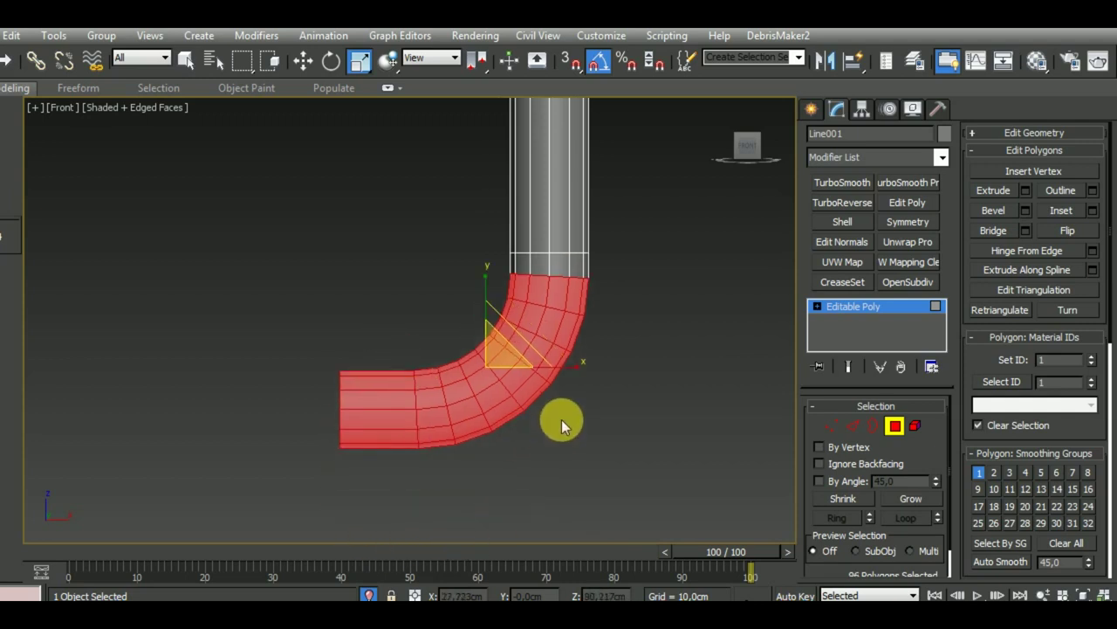
key(shift+ctrl+b)
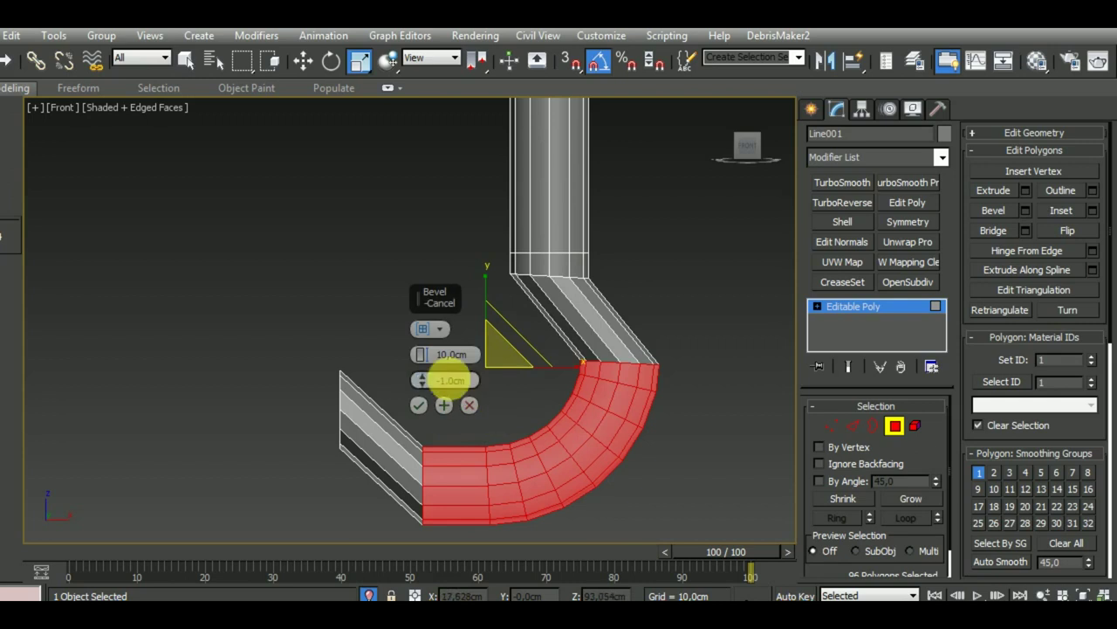
right_click(420, 377)
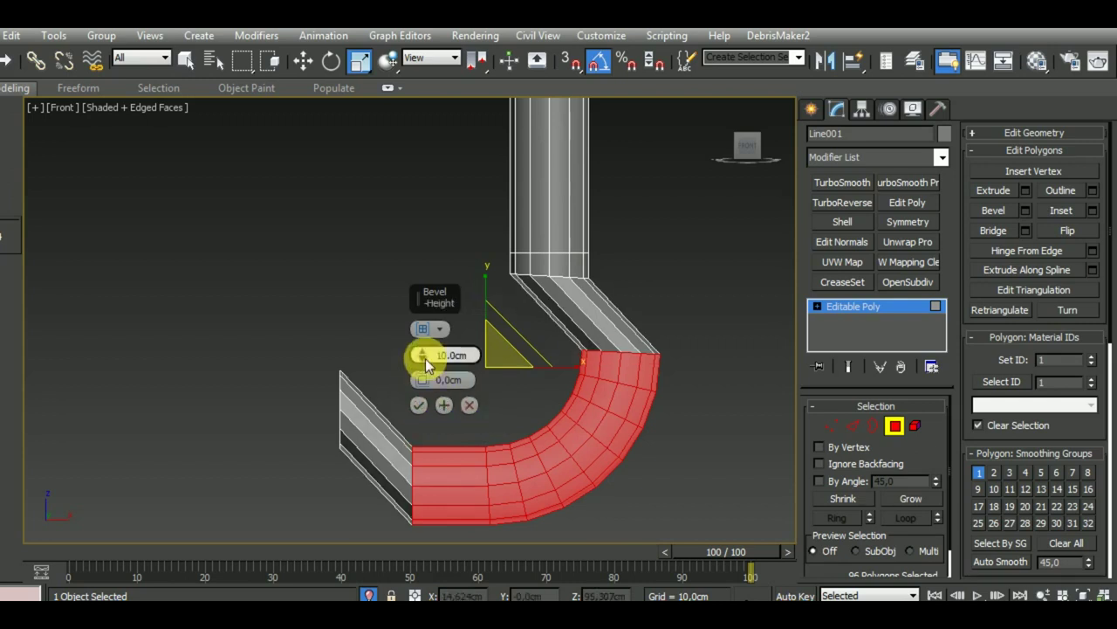
right_click(423, 354)
drag(422, 355, 427, 351)
click(423, 330)
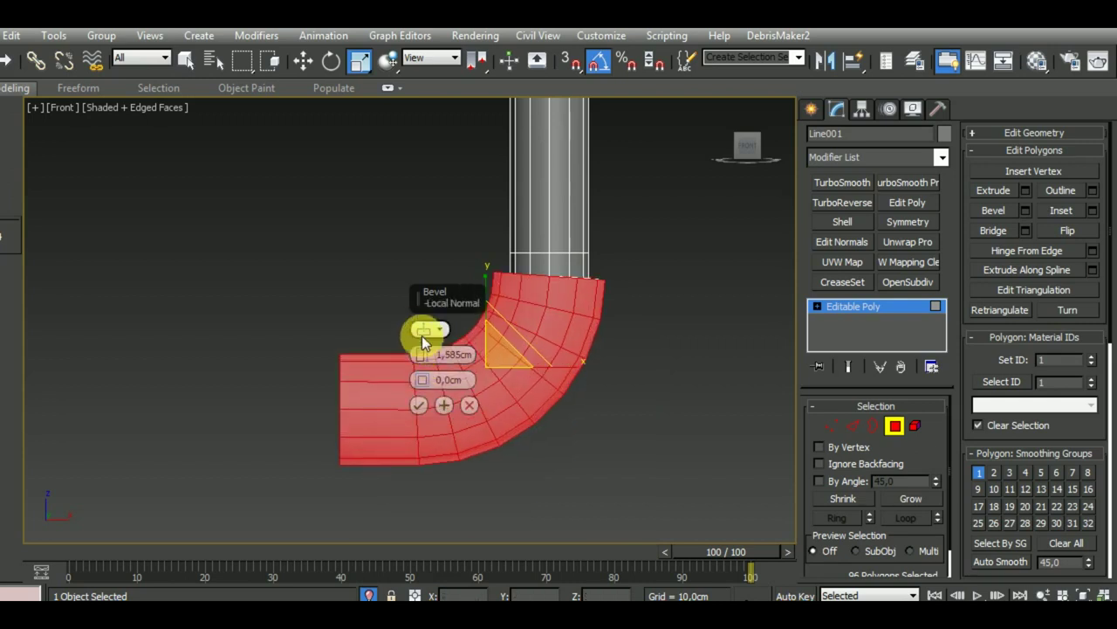
Extend the selection to the elbow's top-end polygons, then reapply and commit the bevel.
key(alt+q)
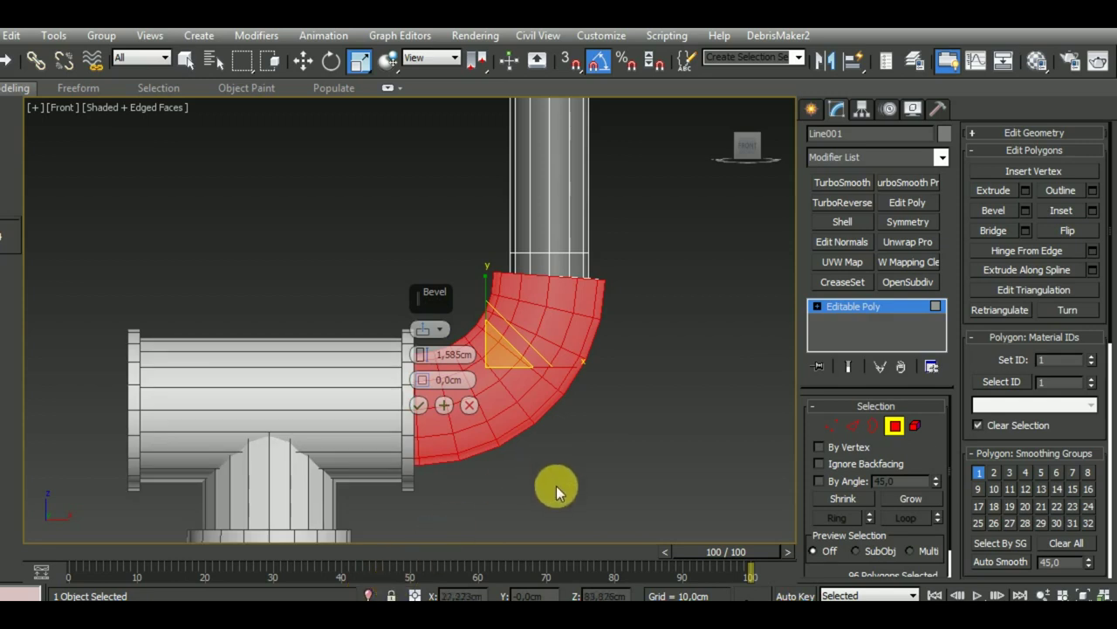
middle_drag(554, 483, 528, 508)
scroll(450, 442, up, 2)
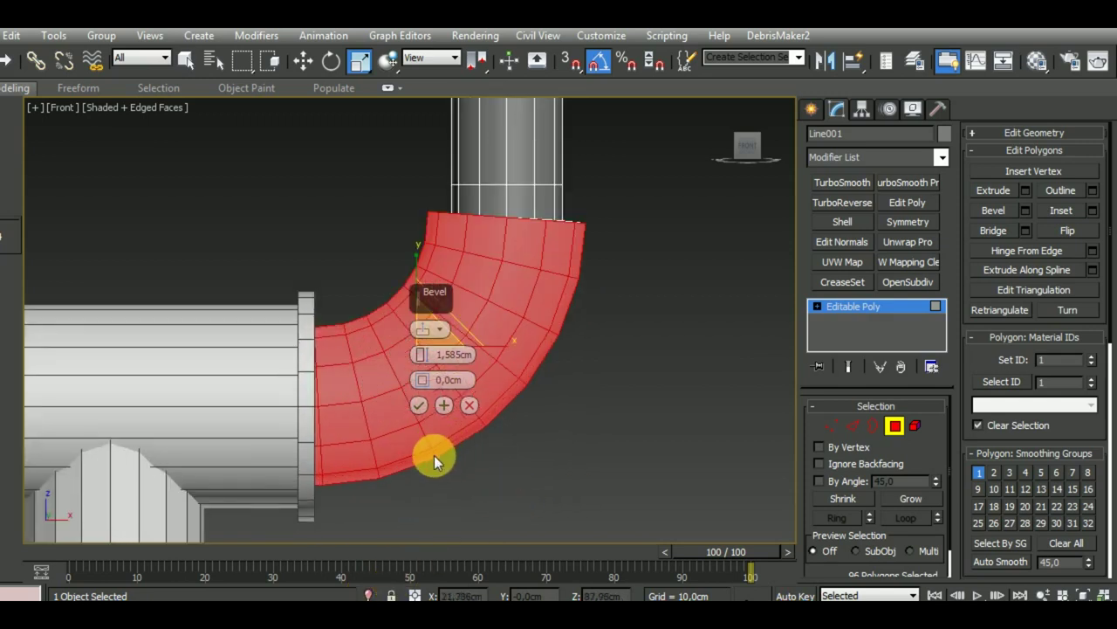
click(470, 404)
mouse_move(450, 206)
mouse_down()
mouse_move(559, 231)
mouse_move(618, 216)
mouse_up()
key(semicolon)
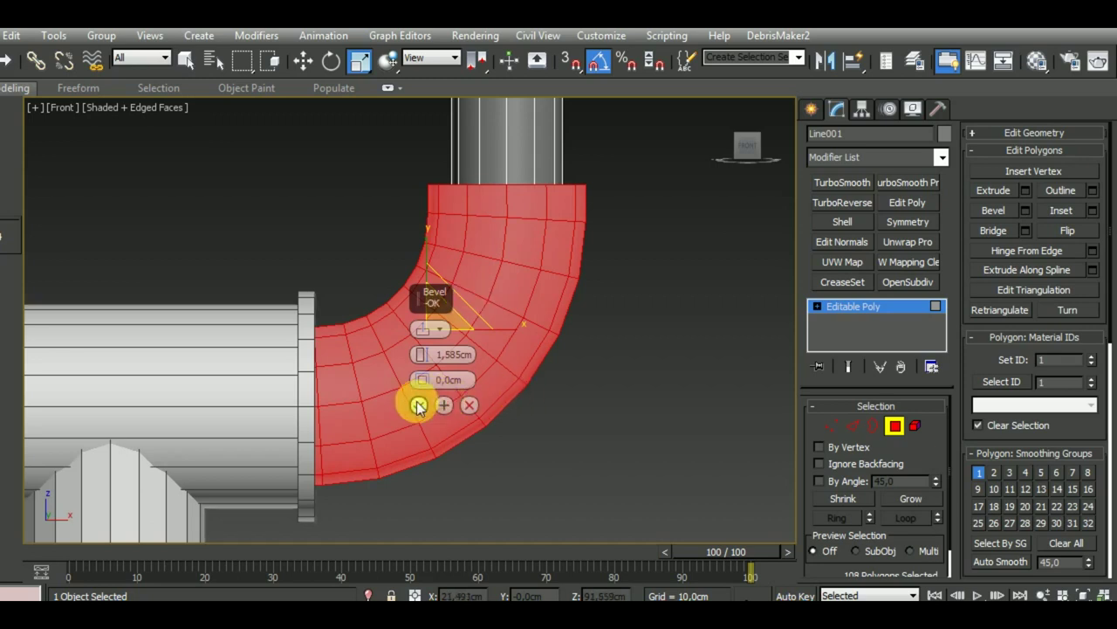
middle_drag(591, 474, 575, 439)
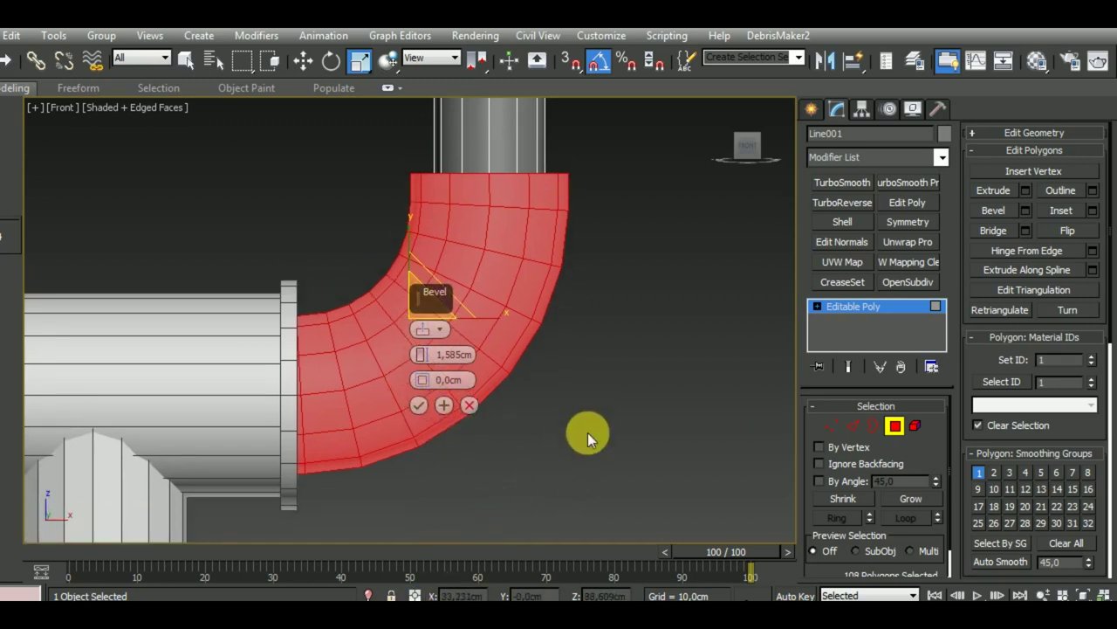
click(420, 408)
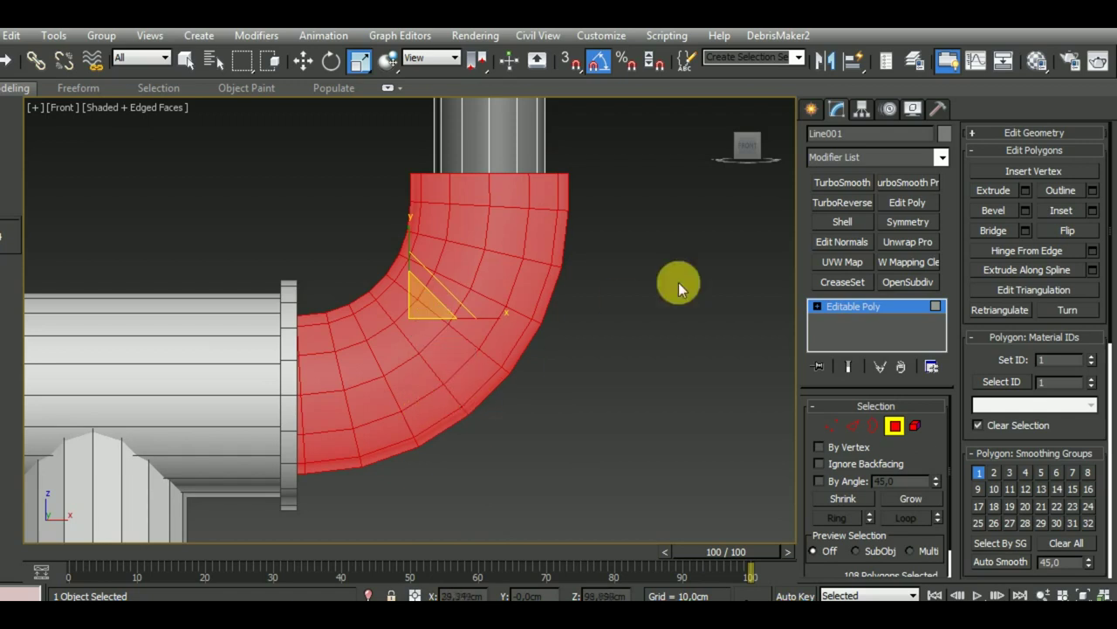
middle_drag(678, 282, 716, 341)
Connect the top sleeve's edge ring with one loop slid near the rim (Slide -19).
click(852, 426)
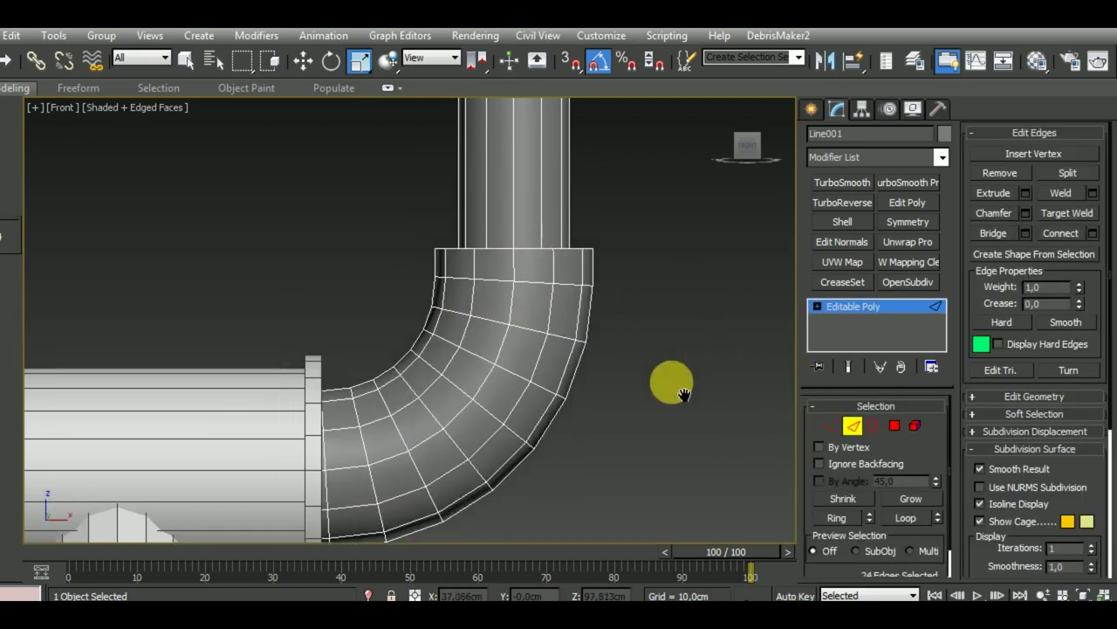
scroll(534, 305, up, 2)
scroll(540, 318, up, 2)
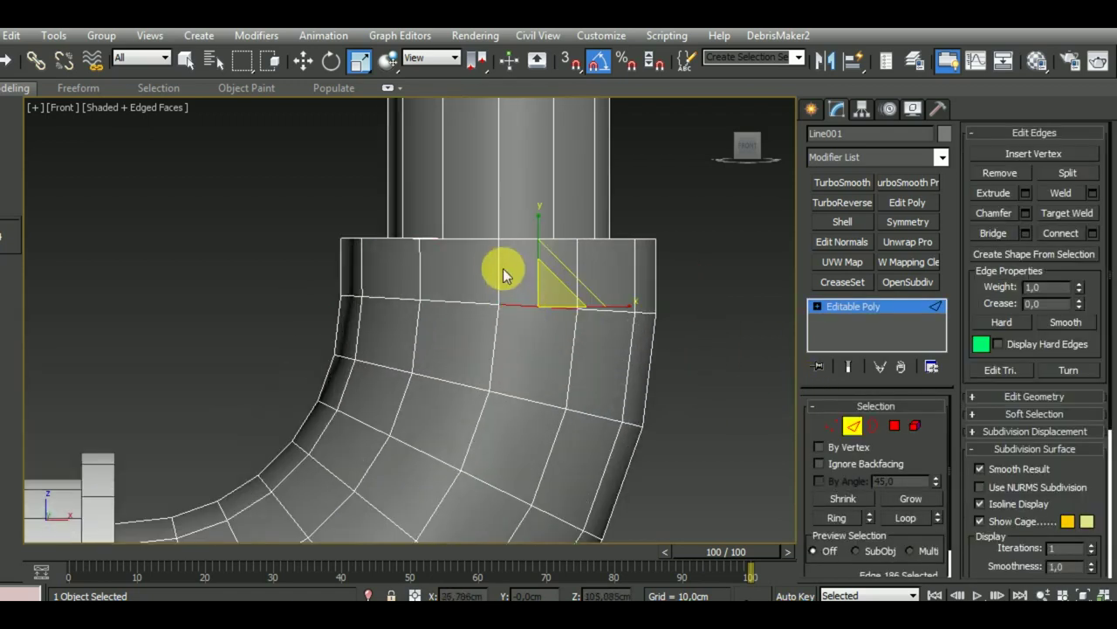
double_click(550, 303)
key(ctrl+shift+e)
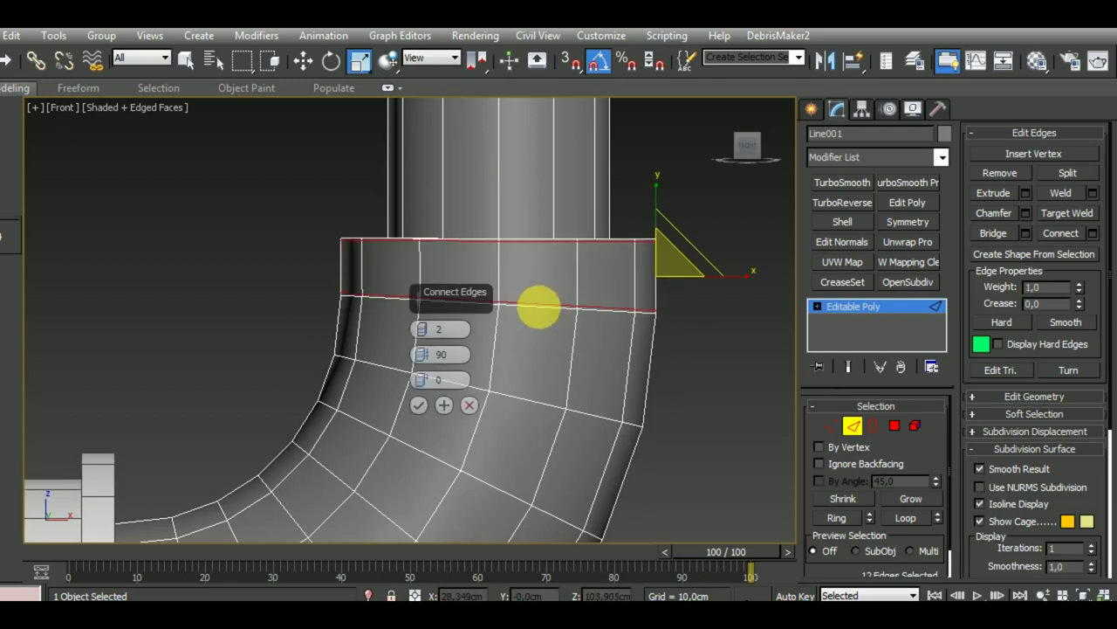
click(422, 333)
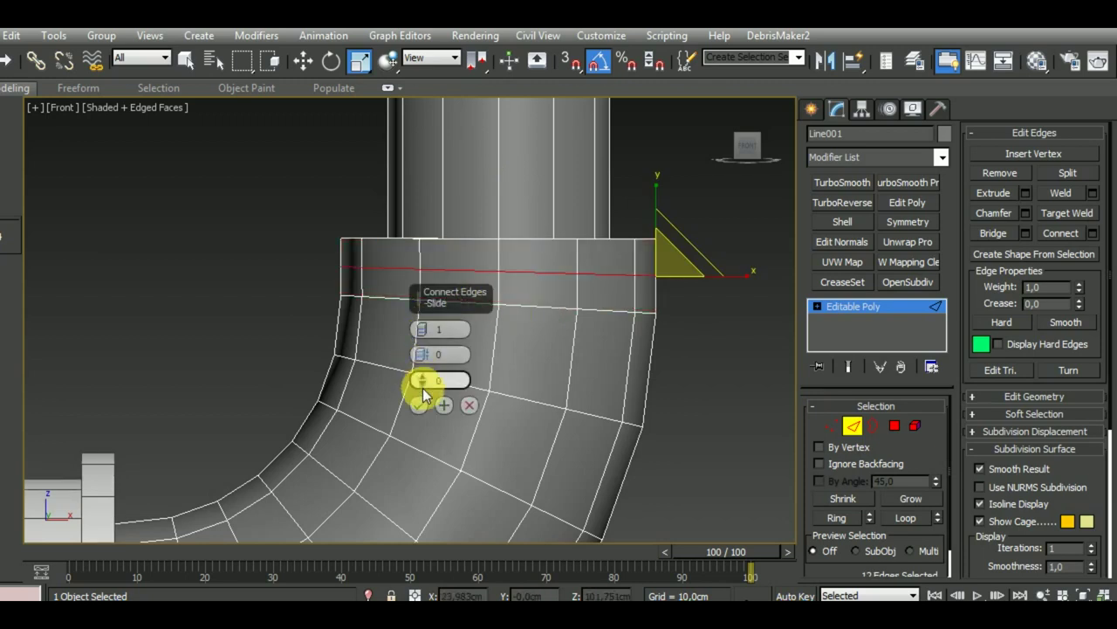
drag(429, 411, 442, 485)
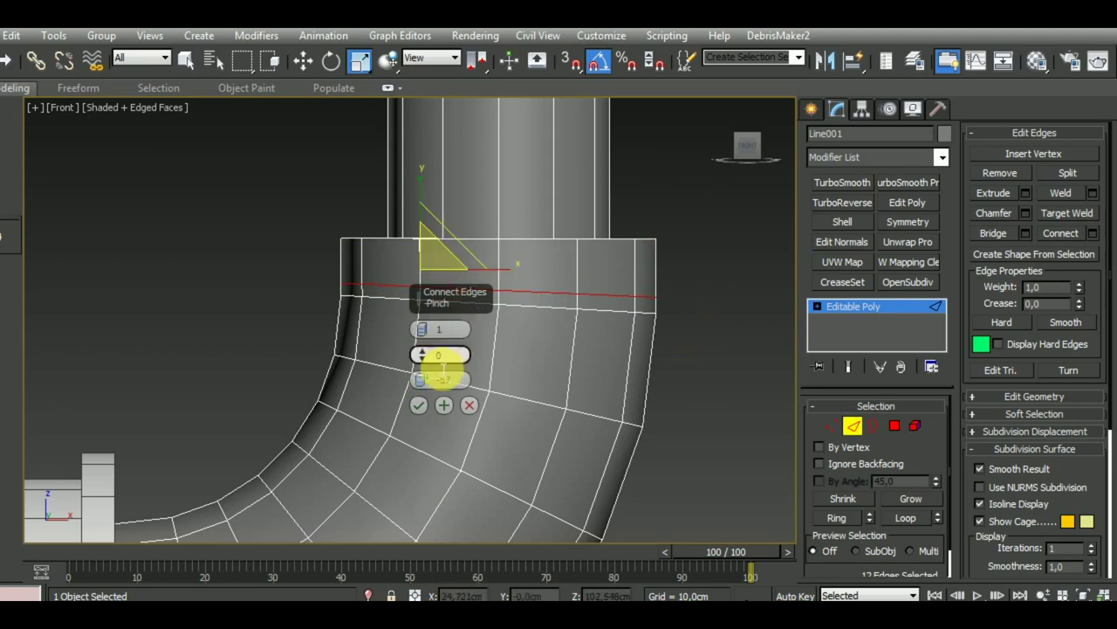
drag(422, 378, 412, 253)
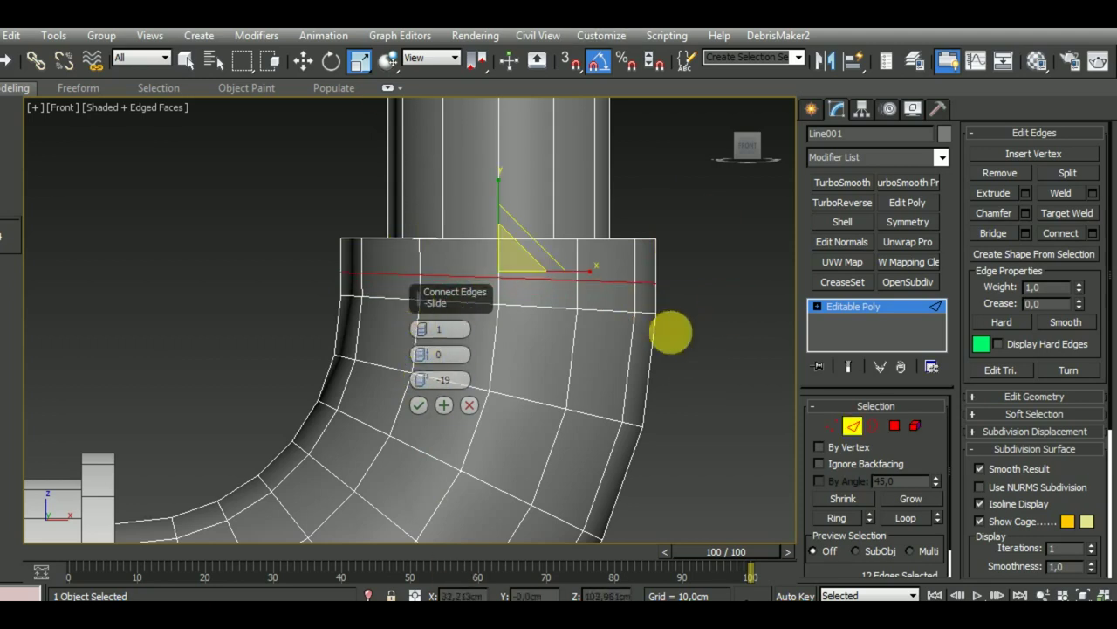
click(419, 406)
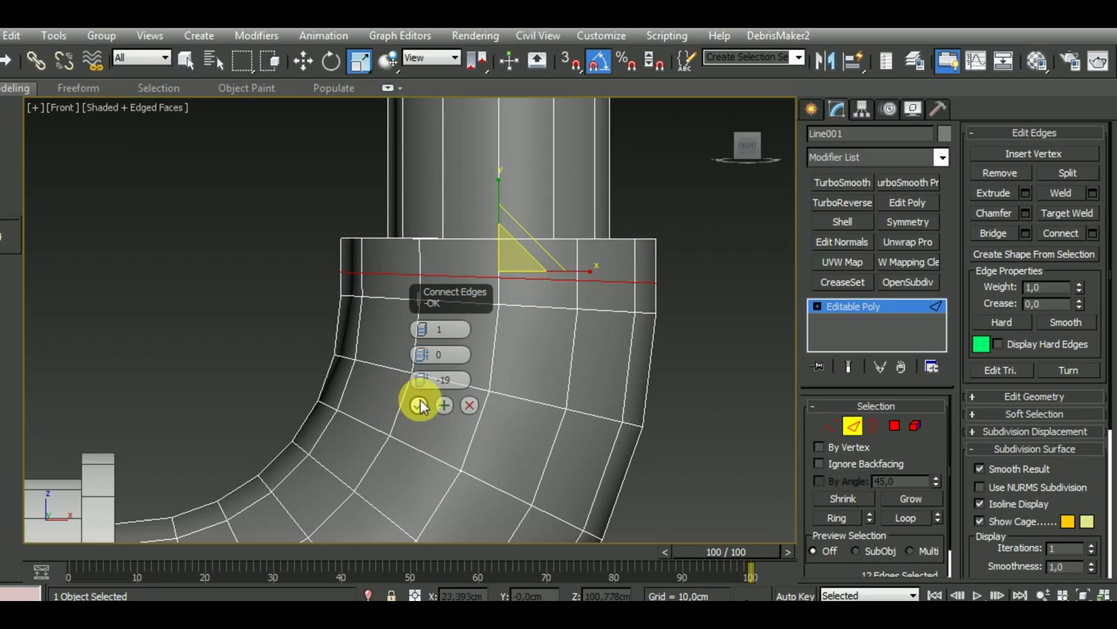
Scale the new vertex loop flat on Y and nudge it slightly upward.
click(831, 426)
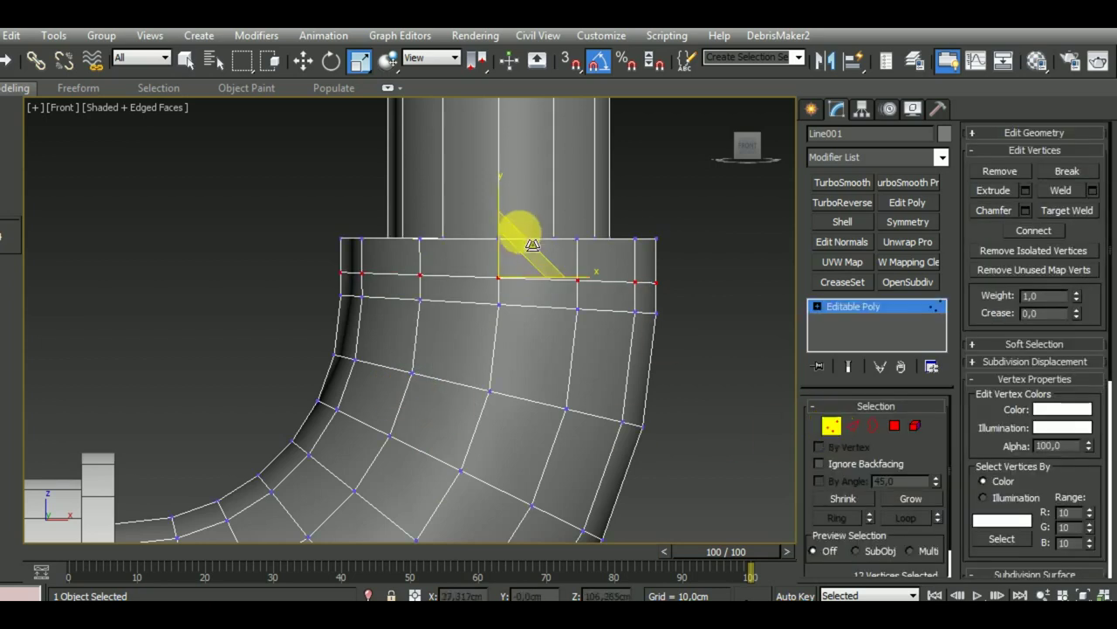
click(1031, 133)
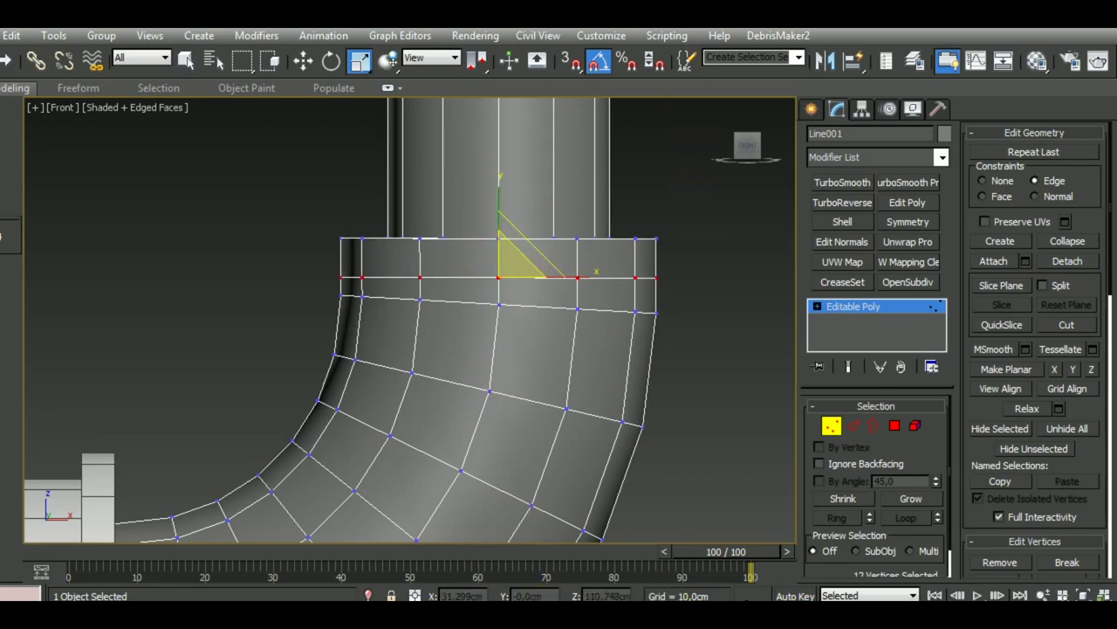
drag(499, 212, 503, 424)
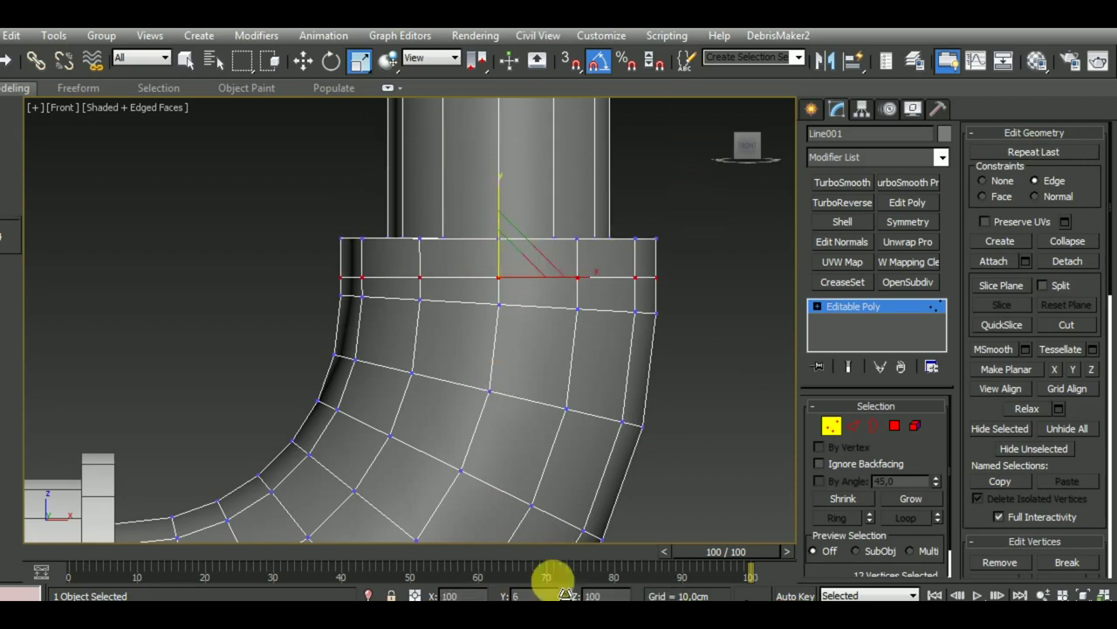
key(w)
click(983, 180)
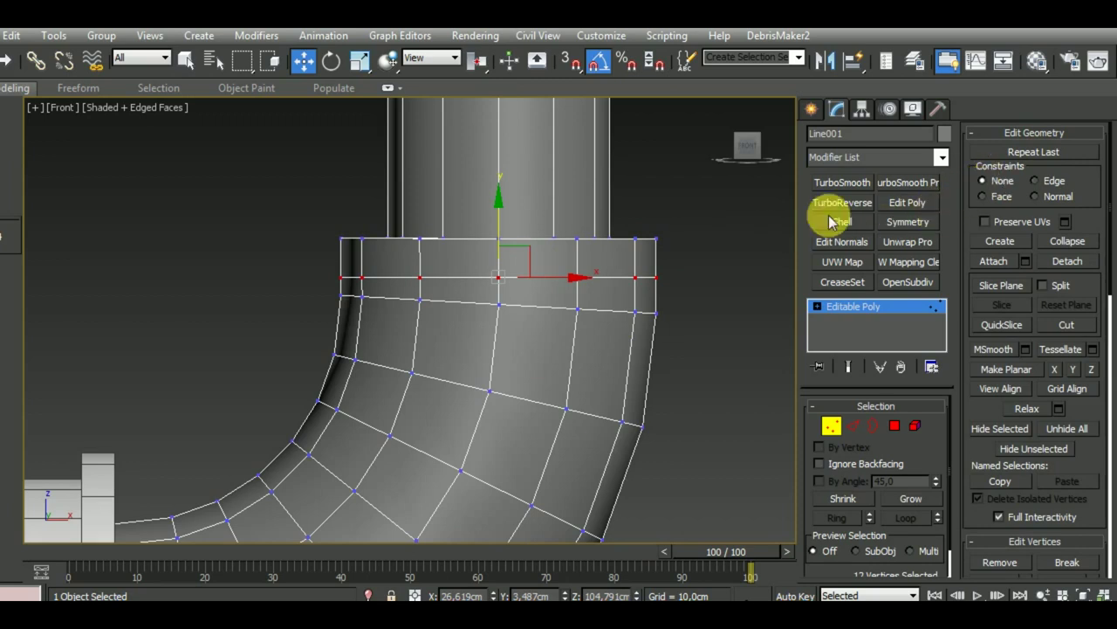
drag(511, 230, 512, 216)
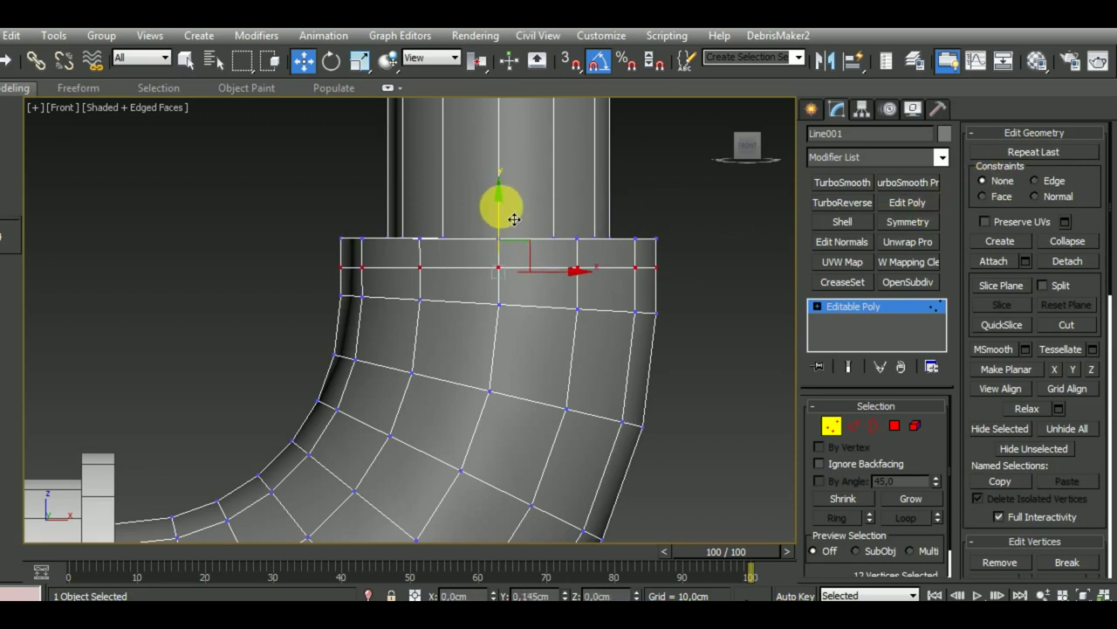
Select the elbow's top ring of faces and bevel it outward 1,168cm into a flange collar.
click(894, 426)
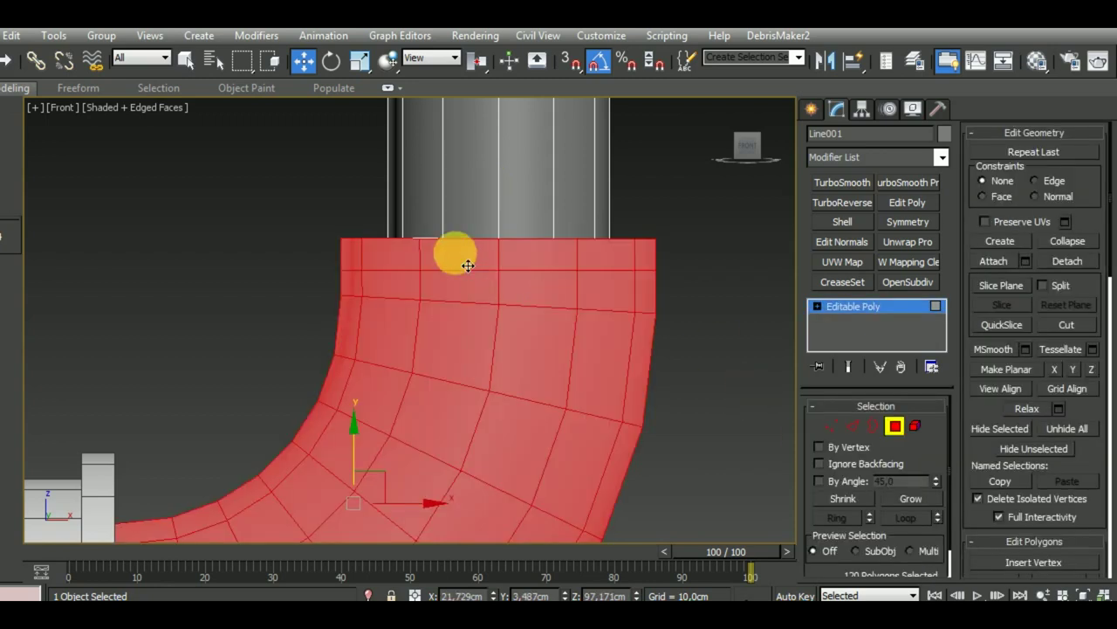
click(457, 254)
ctrl+click(531, 267)
shift+click(602, 262)
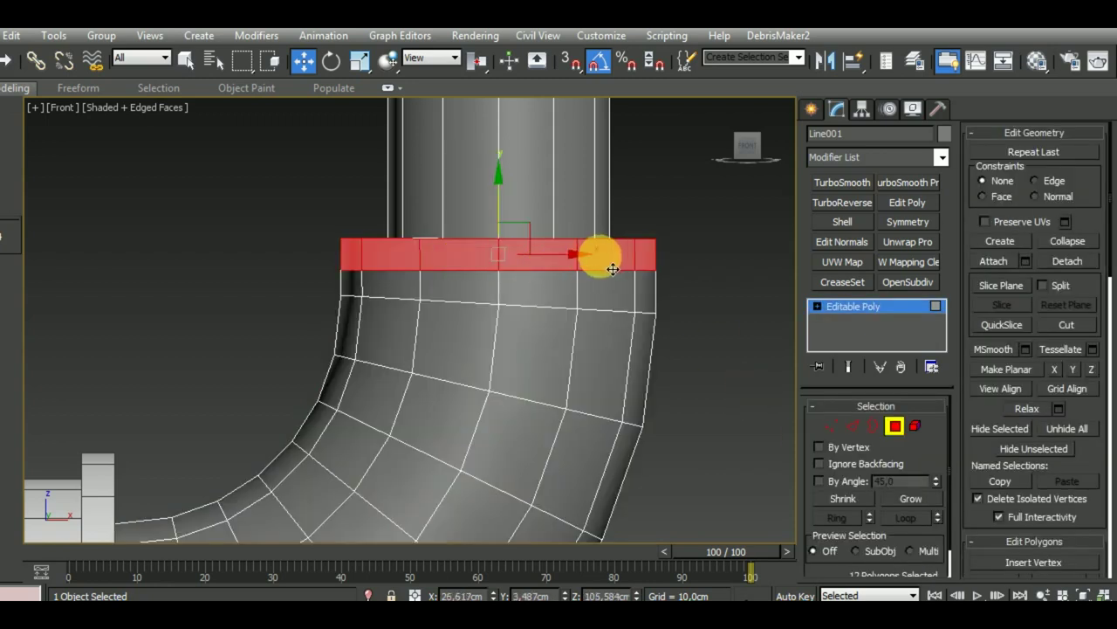
key(ctrl+shift+b)
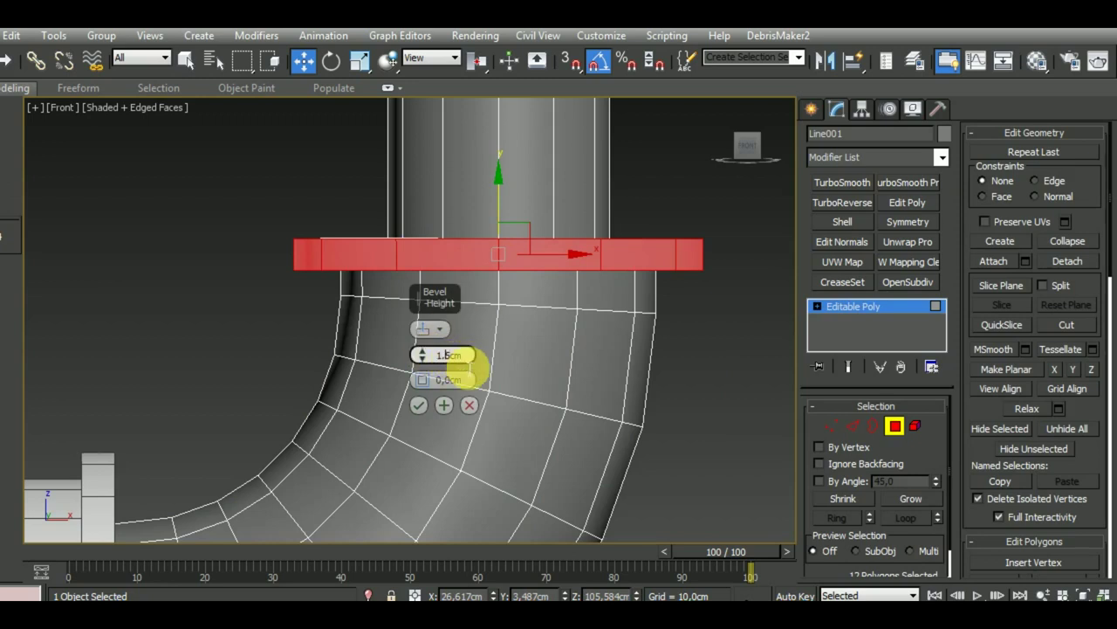
click(422, 404)
middle_drag(476, 374, 484, 418)
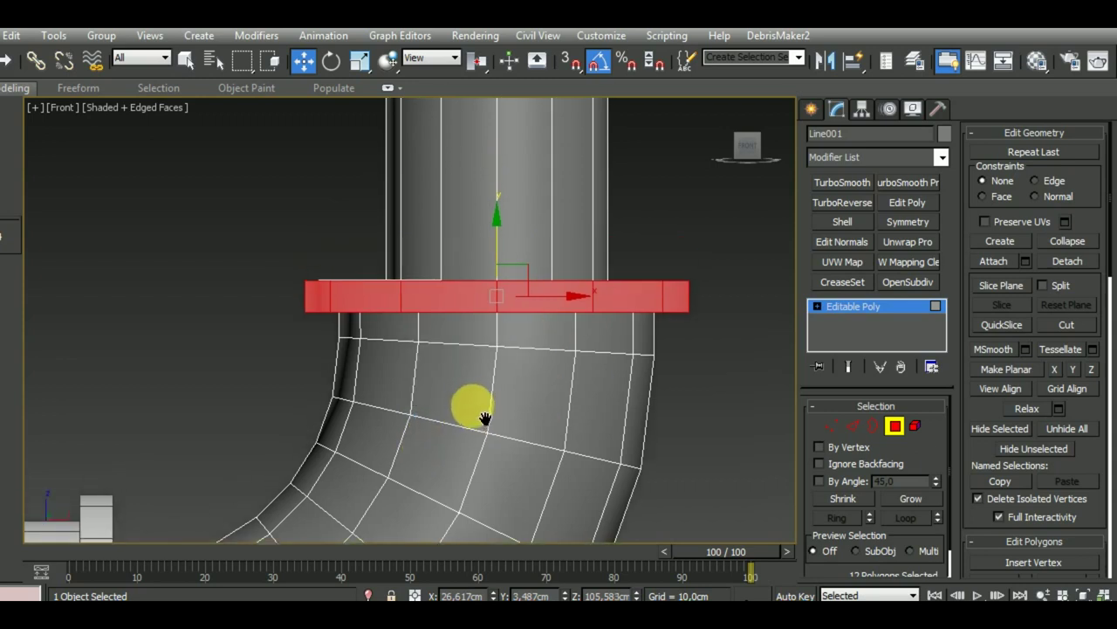
scroll(392, 291, up, 5)
scroll(392, 291, down, 6)
mouse_move(392, 291)
alt+middle_down()
mouse_move(486, 387)
mouse_move(501, 389)
mouse_move(512, 362)
alt+middle_up()
scroll(504, 332, down, 4)
Leave polygon editing and assign the material to the elbow pipe.
click(894, 425)
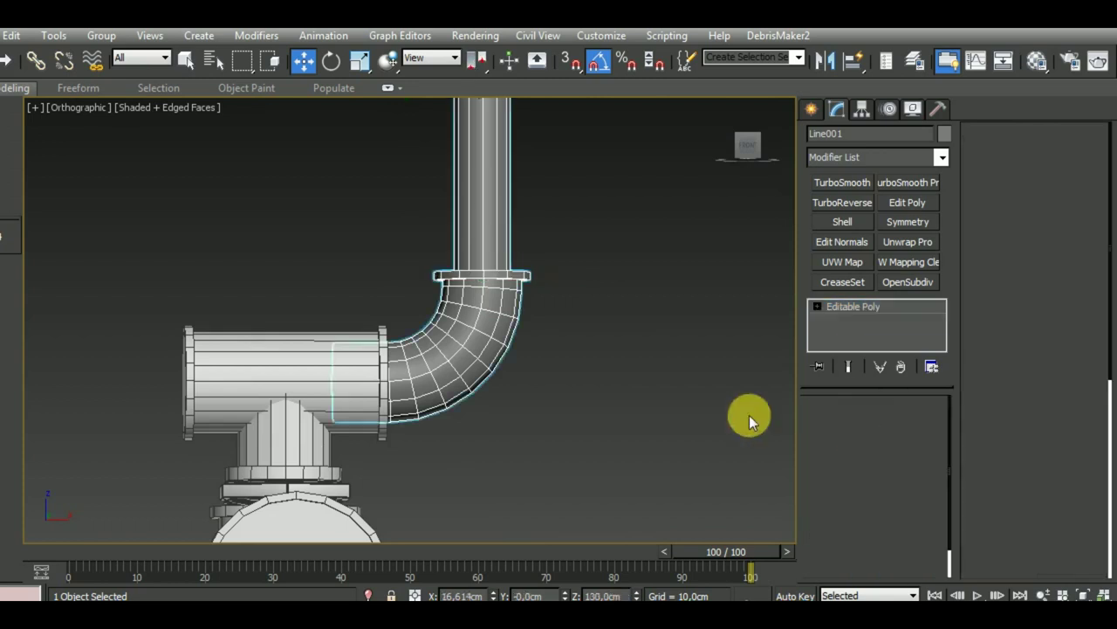
scroll(568, 400, down, 4)
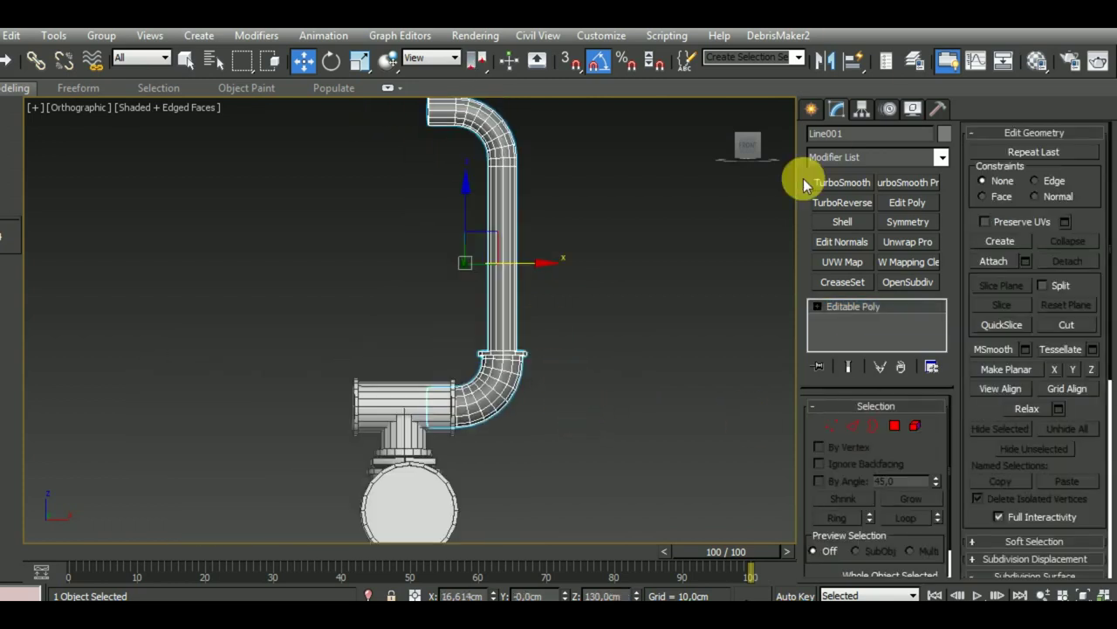
scroll(594, 379, down, 2)
alt+middle_drag(594, 379, 565, 406)
key(m)
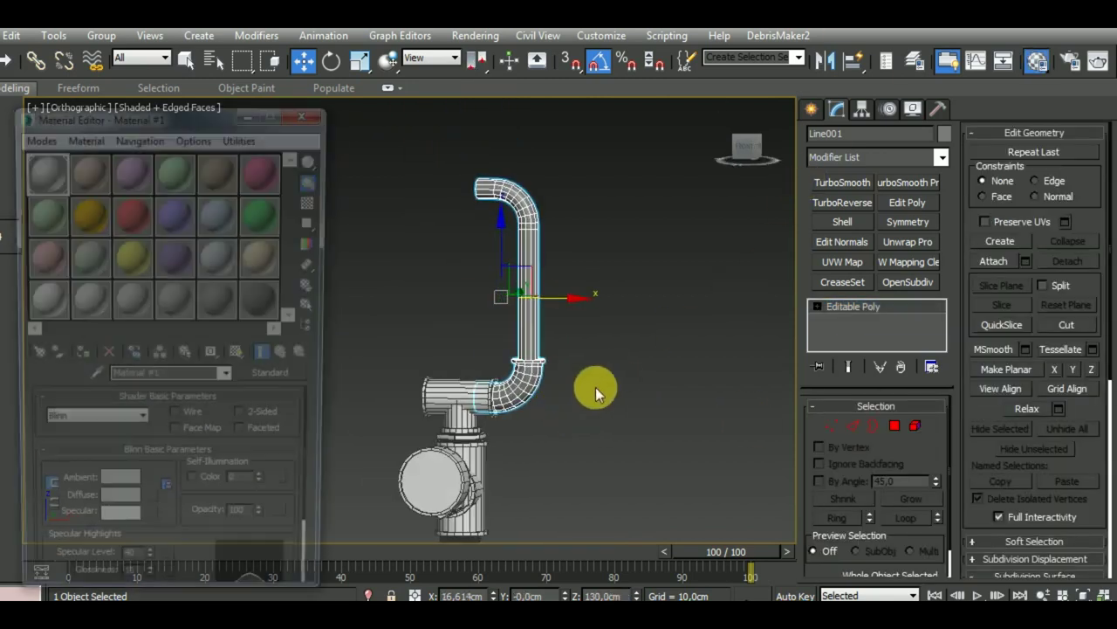
click(85, 349)
click(308, 111)
Switch to the Front view and select the elbow pipe.
click(598, 426)
mouse_move(598, 426)
middle_down()
mouse_move(477, 445)
mouse_move(580, 464)
middle_up()
scroll(478, 440, up, 5)
scroll(464, 407, down, 3)
scroll(474, 384, down, 3)
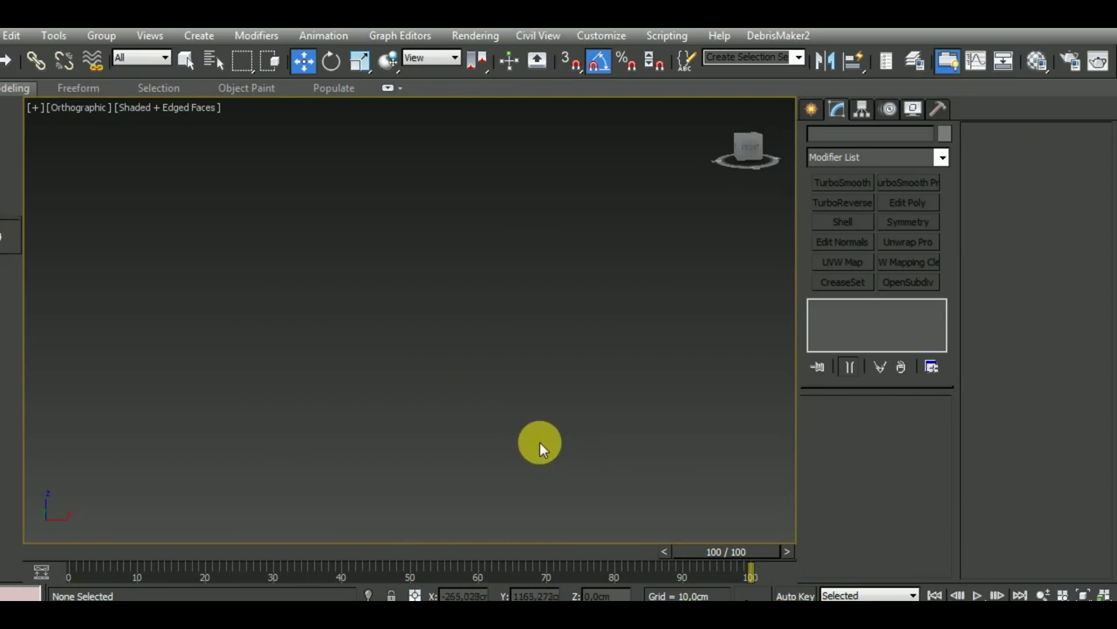
key(f)
scroll(491, 417, up, 5)
scroll(501, 379, up, 2)
click(523, 377)
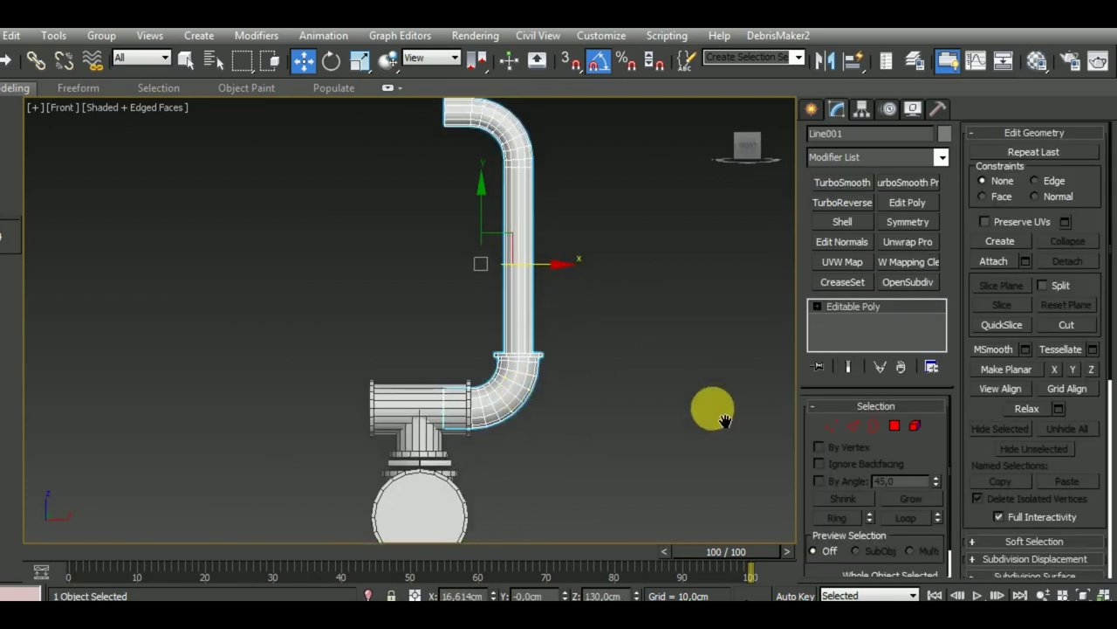
middle_drag(711, 407, 698, 427)
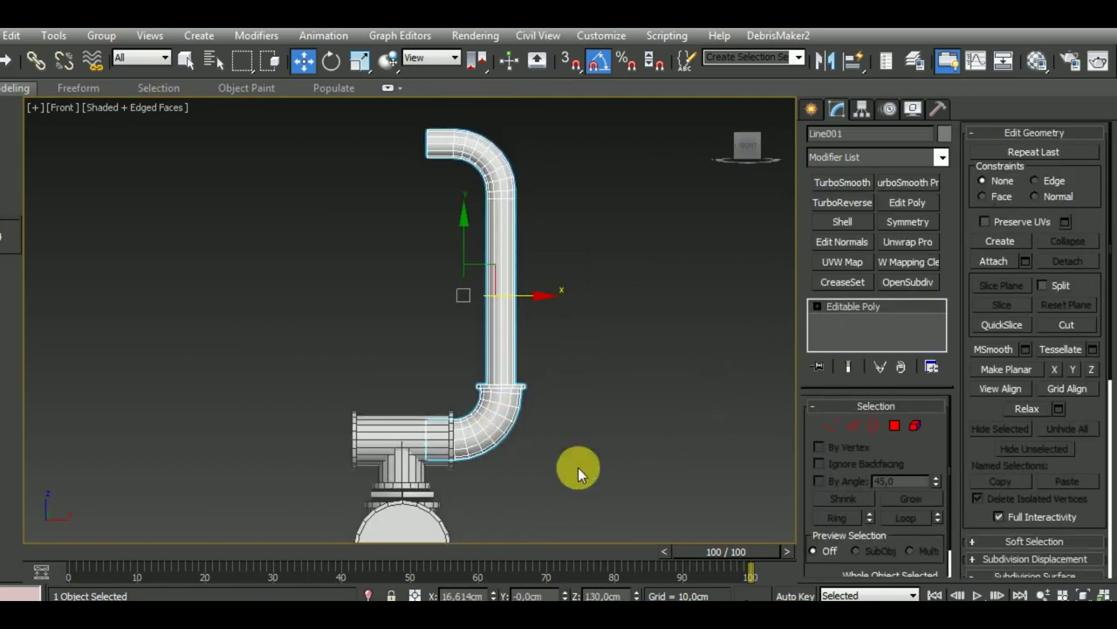
Add a Symmetry modifier mirrored on the Y axis with Flip checked.
click(908, 221)
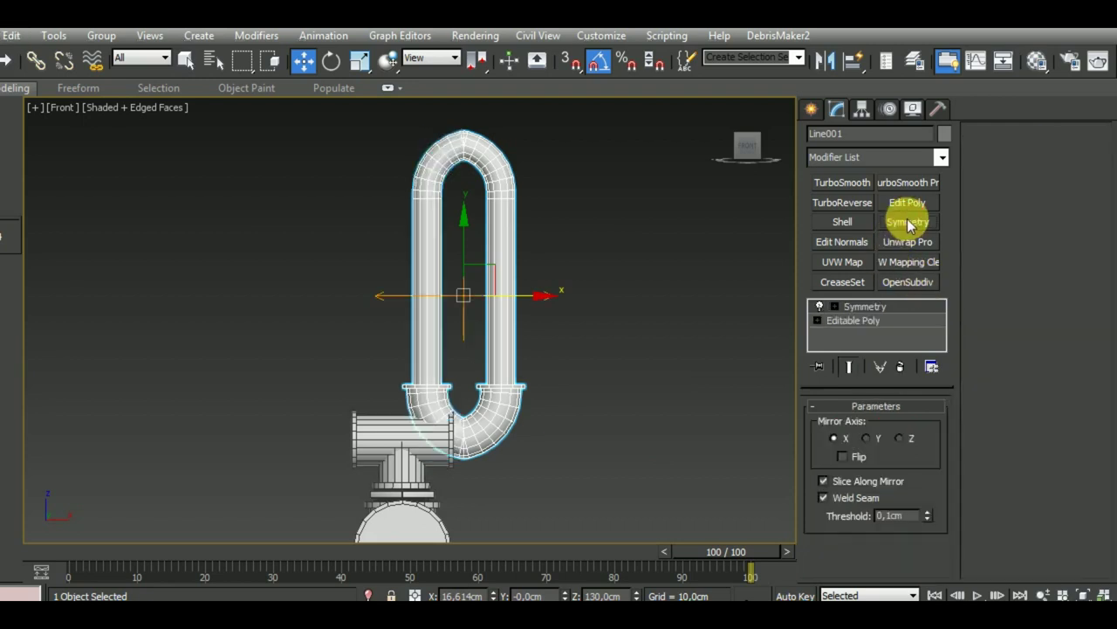
click(865, 320)
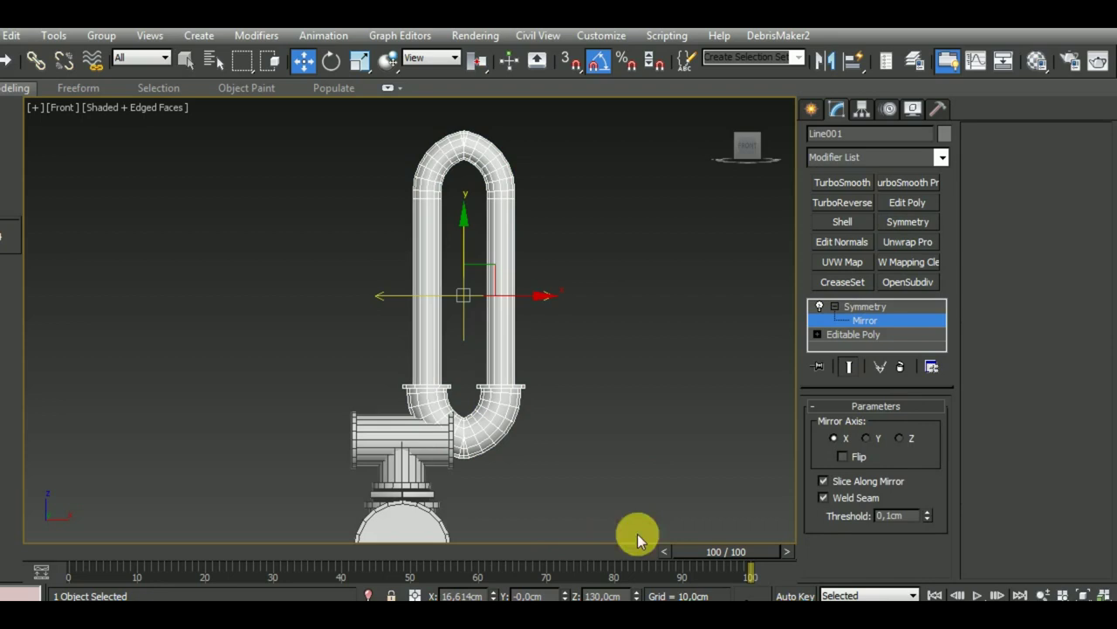
click(866, 438)
click(851, 462)
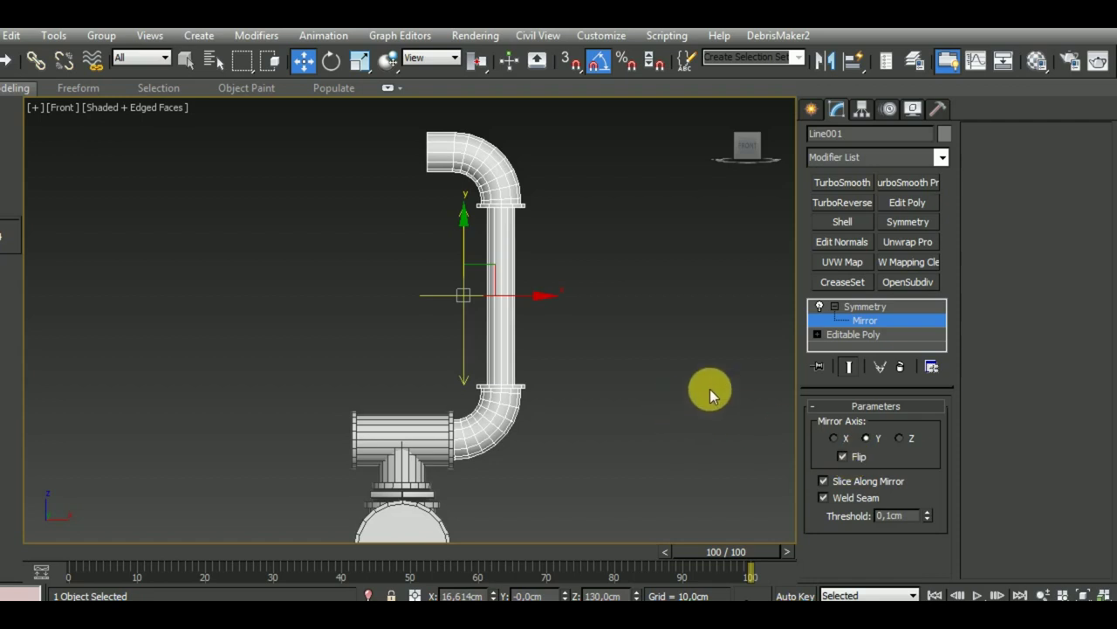
click(873, 307)
Shift-move a copy of the pipe, Line002, to the left.
middle_drag(623, 379, 644, 378)
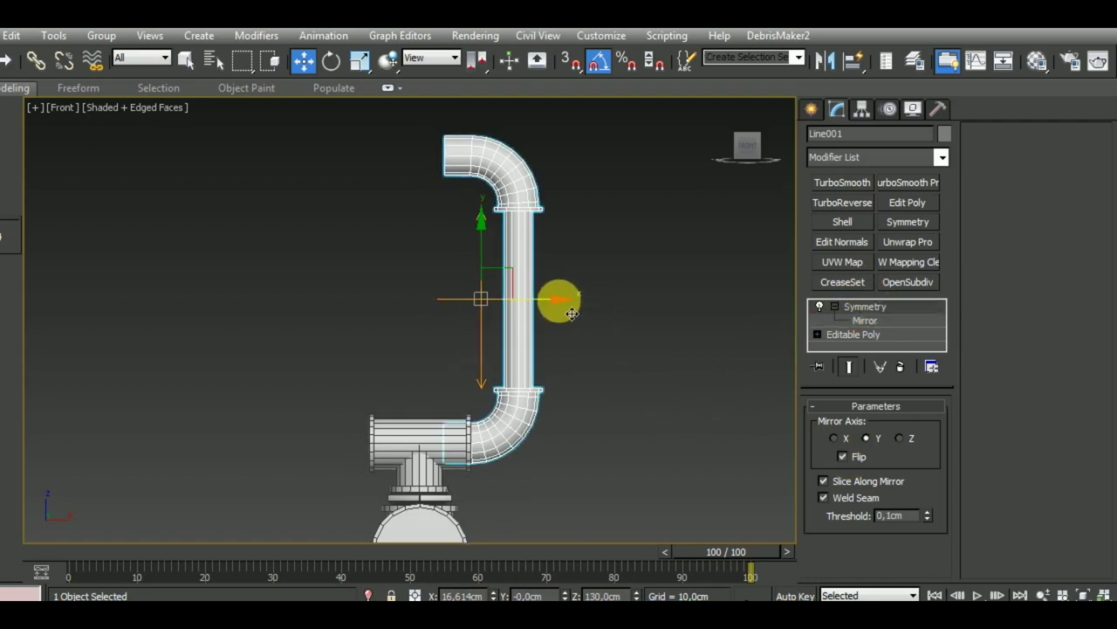
shift+drag(559, 300, 378, 316)
click(547, 404)
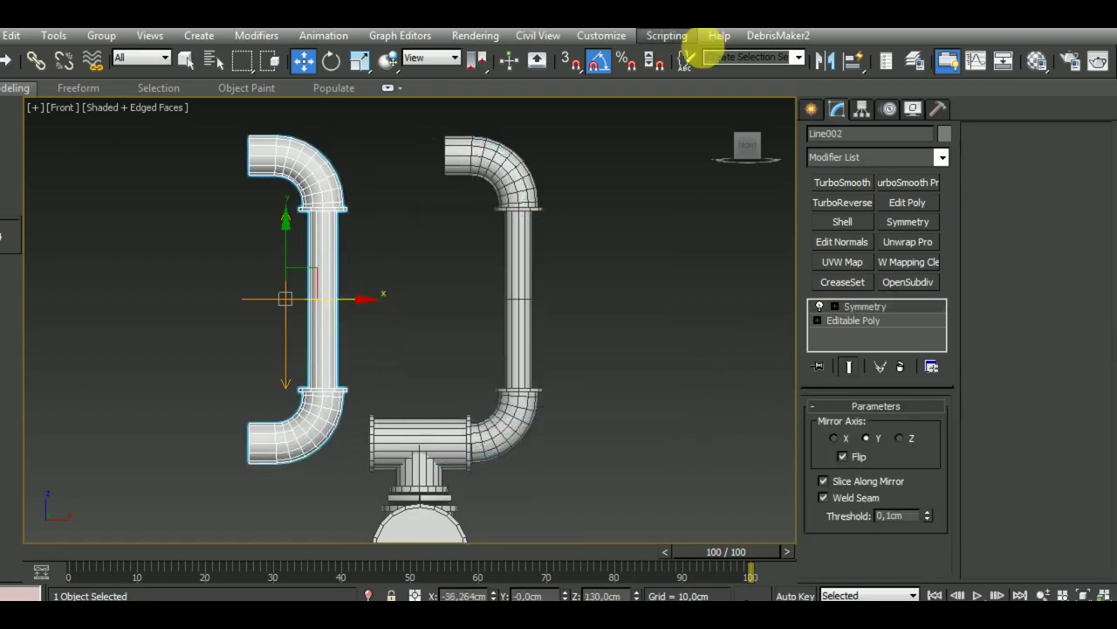
Mirror the copied pipe and slide it against the bottom fitting.
click(828, 59)
click(509, 458)
drag(348, 322, 421, 325)
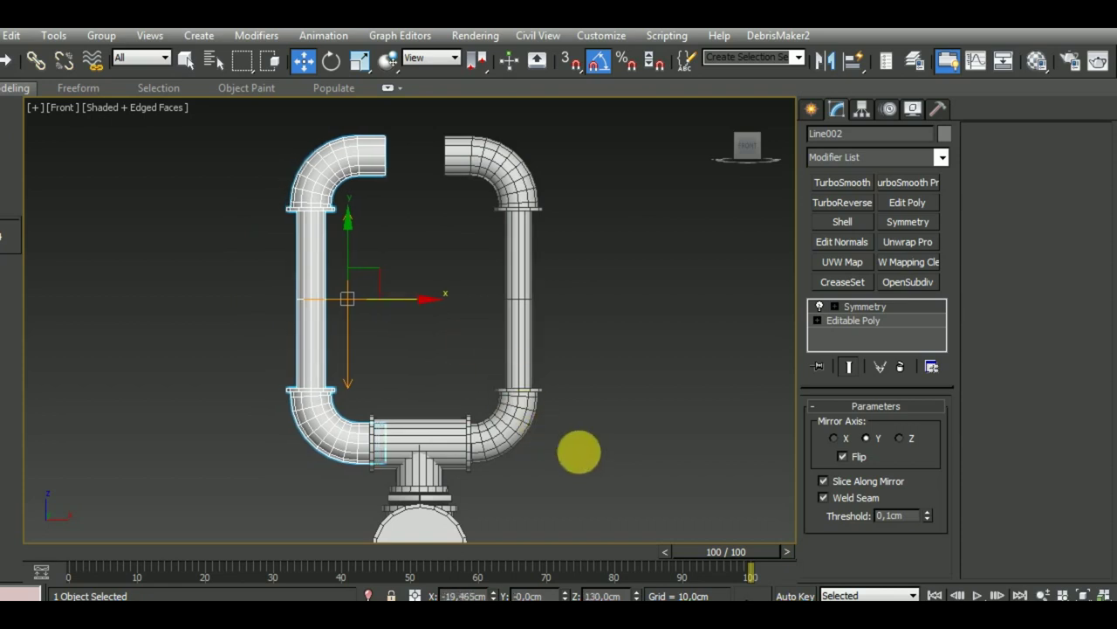
scroll(386, 428, up, 3)
scroll(405, 425, down, 2)
Nudge the left and right pipe halves sideways so both sit on the T-fitting.
click(525, 430)
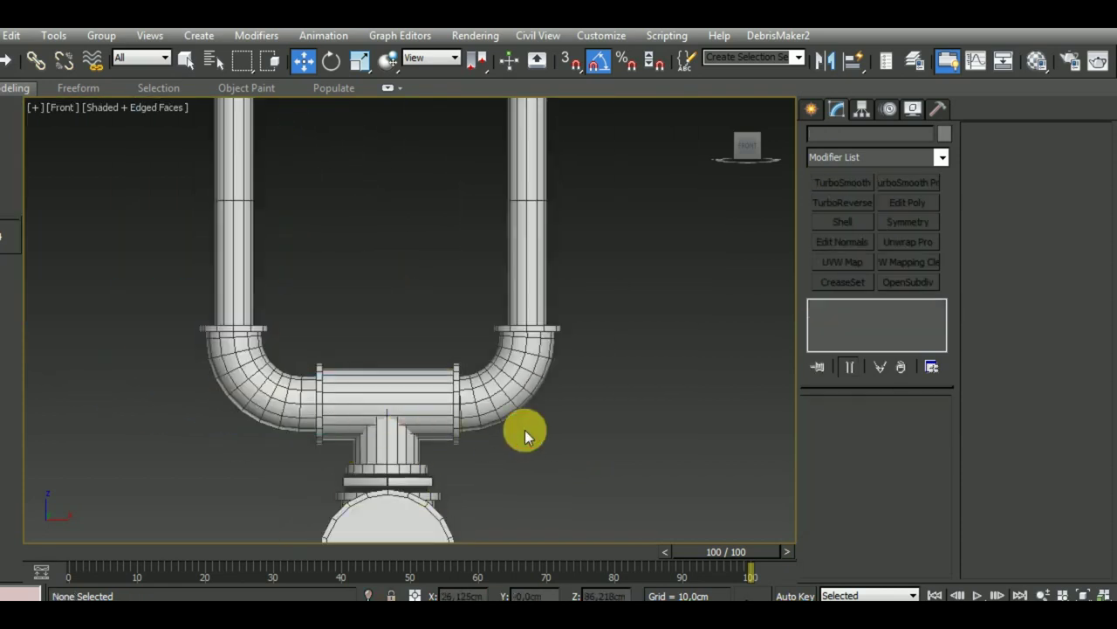
scroll(525, 430, down, 4)
scroll(549, 414, down, 1)
scroll(478, 413, up, 2)
scroll(498, 401, down, 2)
scroll(498, 401, up, 4)
click(387, 378)
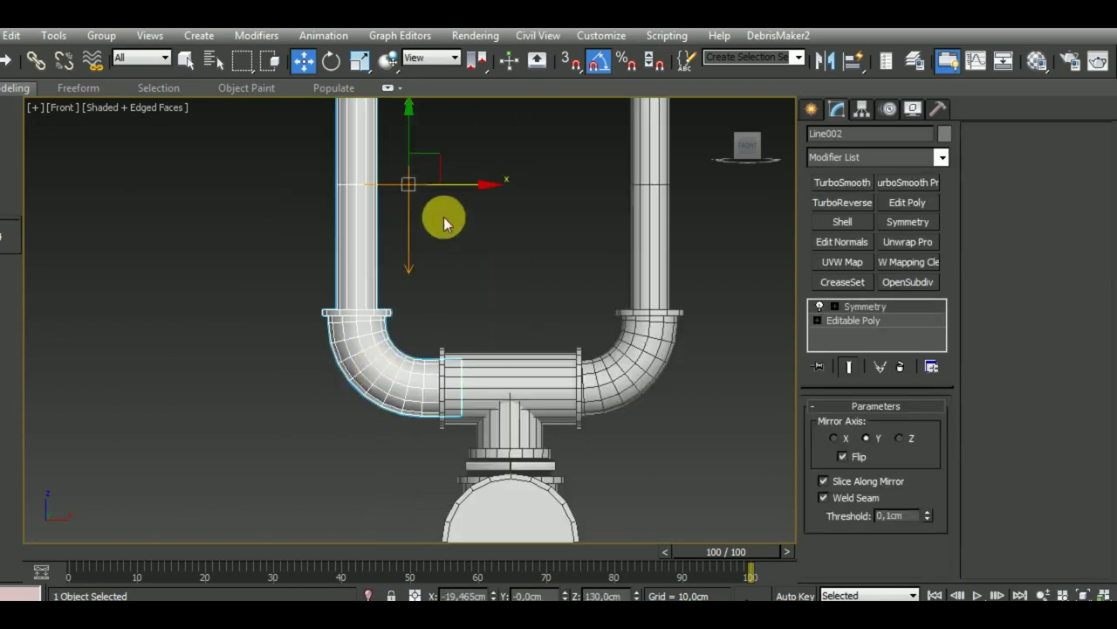
drag(470, 200, 492, 200)
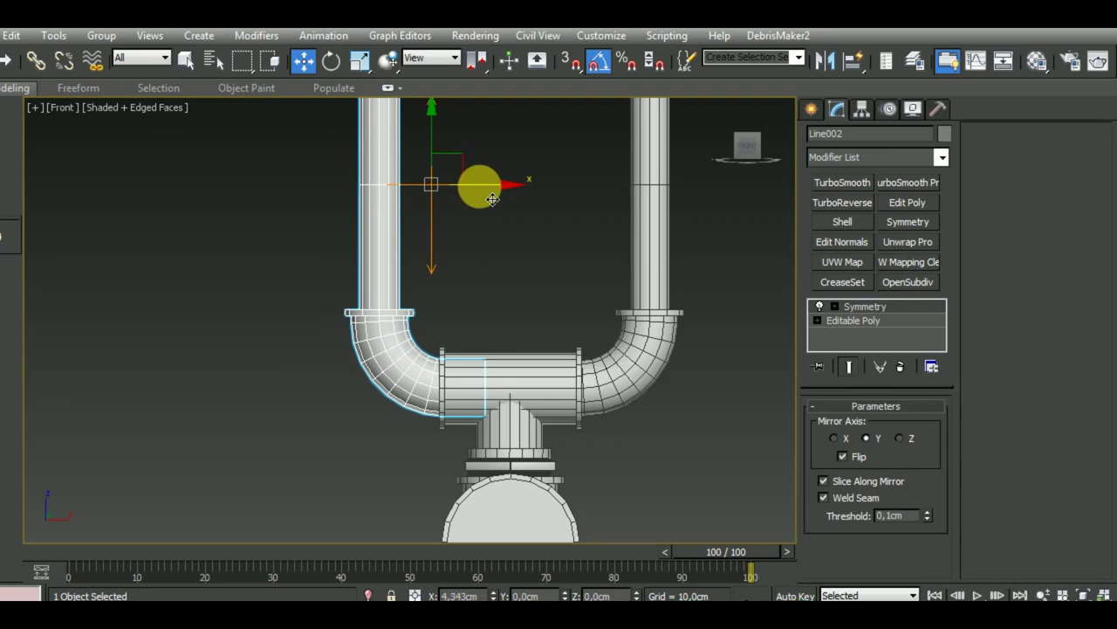
click(634, 341)
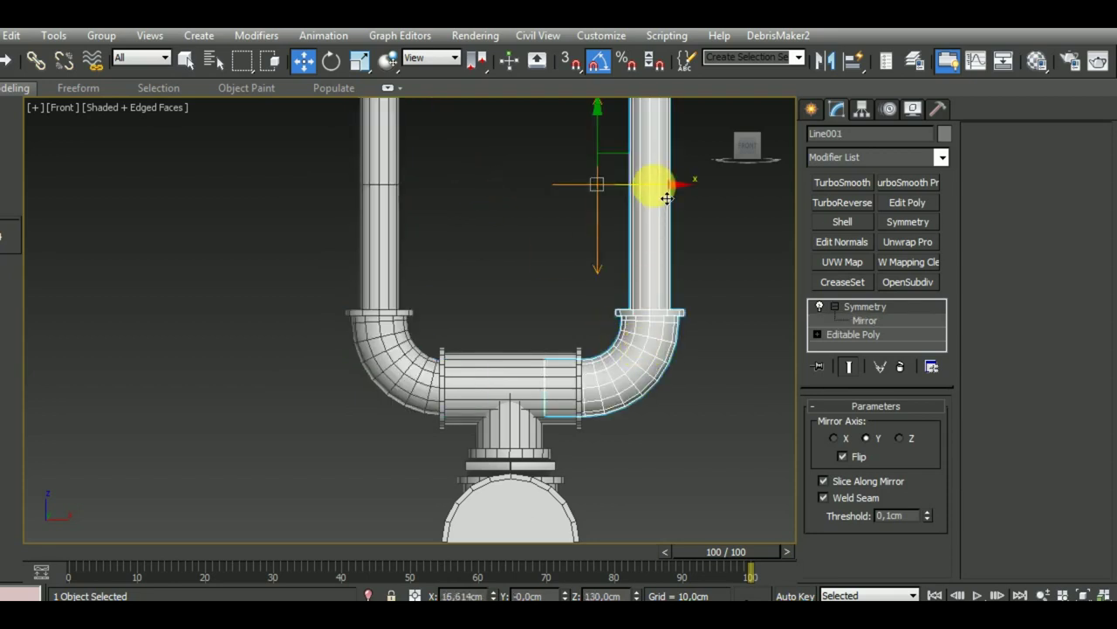
drag(667, 198, 655, 195)
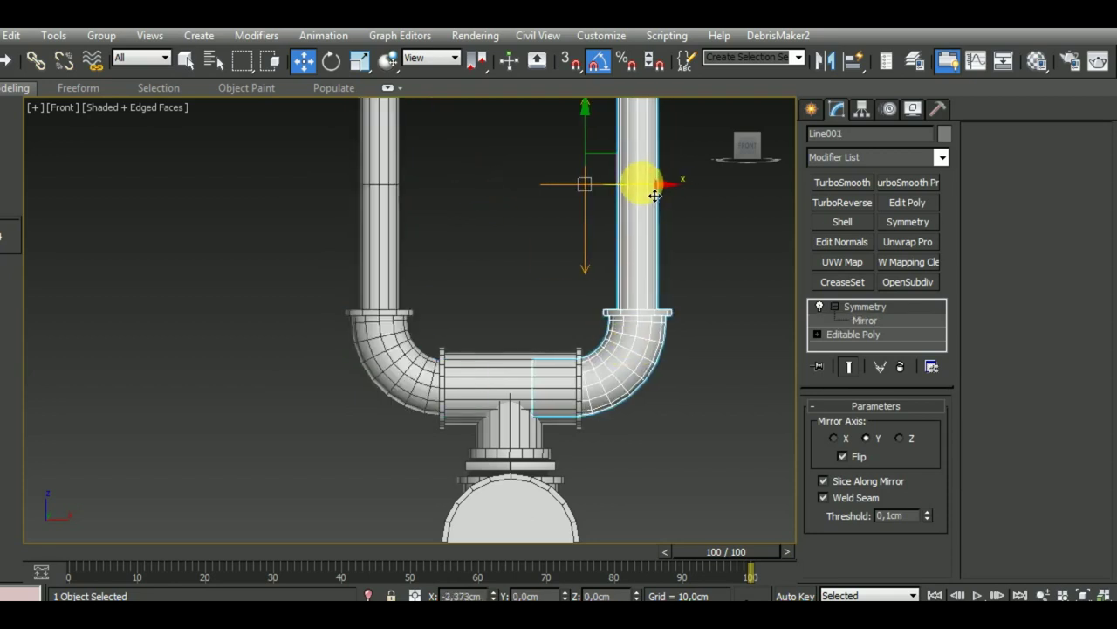
Orbit to inspect the pipe loop in perspective, then return to the Front view.
scroll(672, 288, down, 4)
click(711, 379)
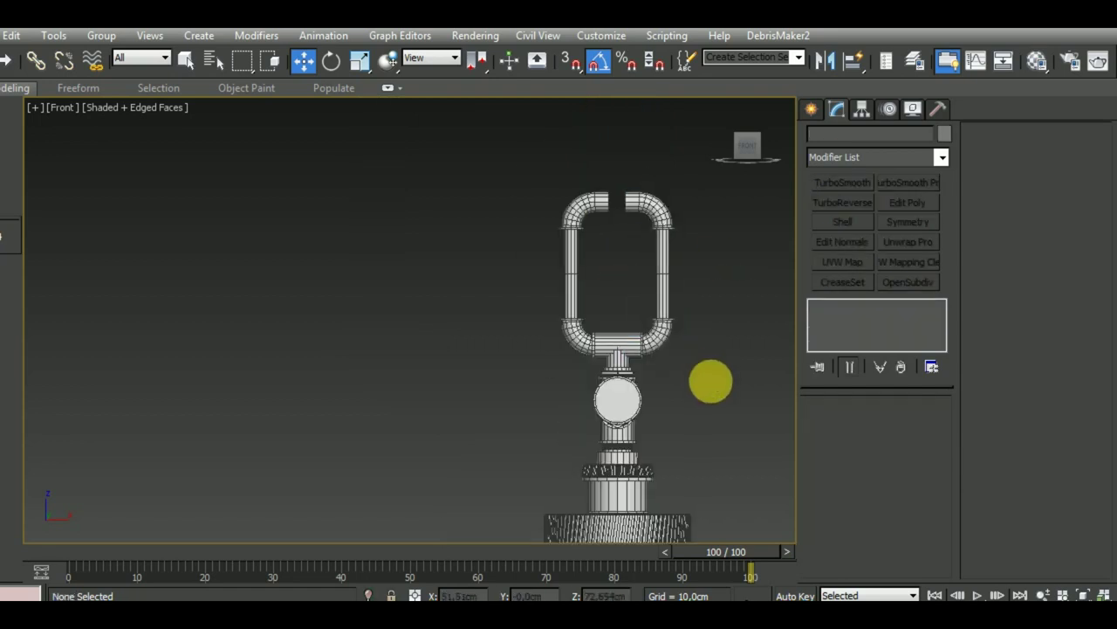
middle_drag(711, 379, 558, 340)
scroll(536, 331, up, 2)
scroll(536, 324, down, 3)
mouse_move(618, 367)
alt+middle_down()
mouse_move(659, 408)
mouse_move(519, 289)
alt+middle_up()
click(572, 348)
scroll(583, 351, up, 3)
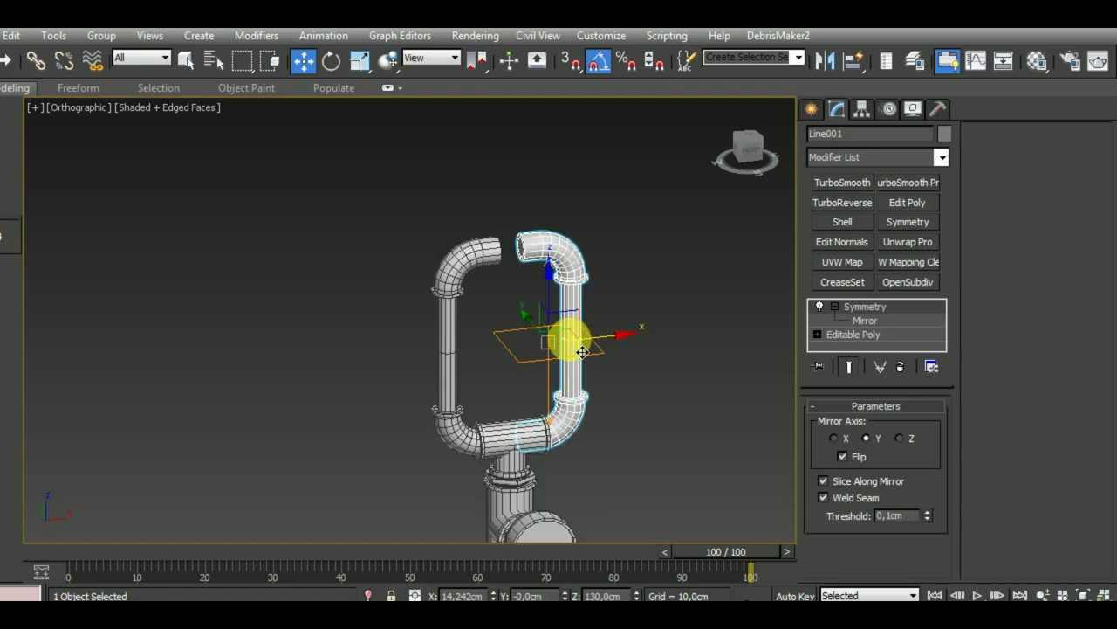
scroll(572, 376, up, 3)
scroll(541, 384, down, 1)
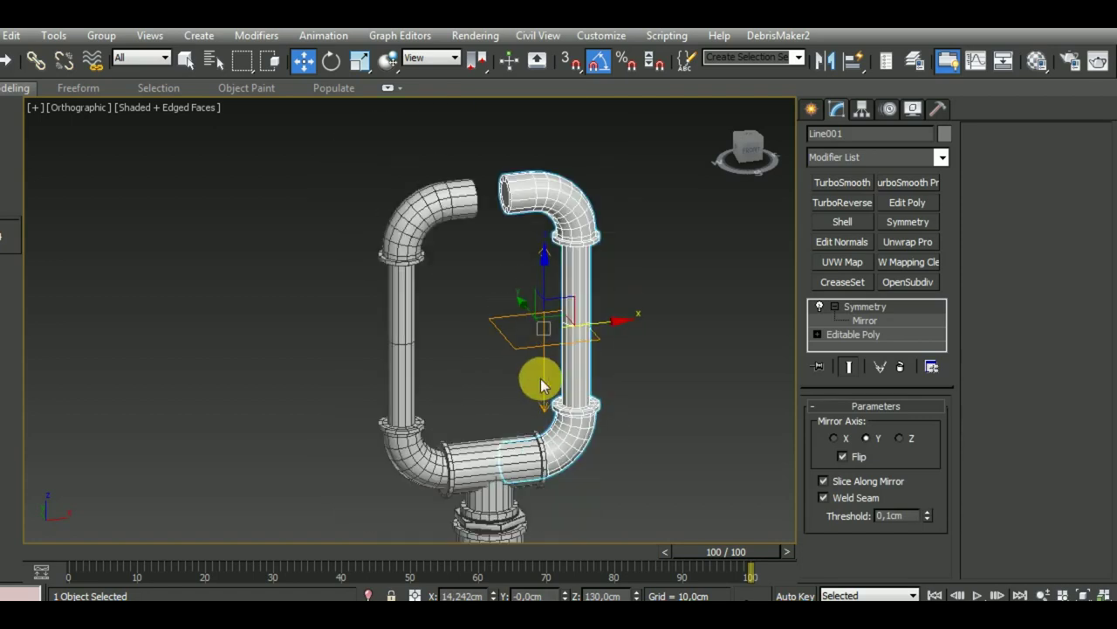
scroll(663, 452, down, 1)
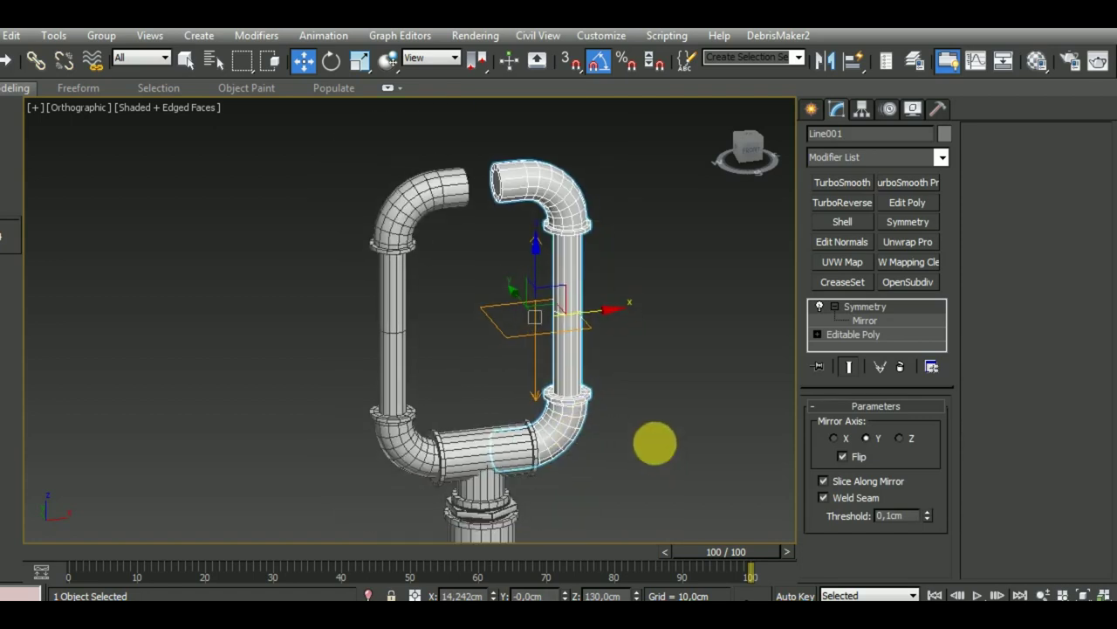
key(f)
click(591, 428)
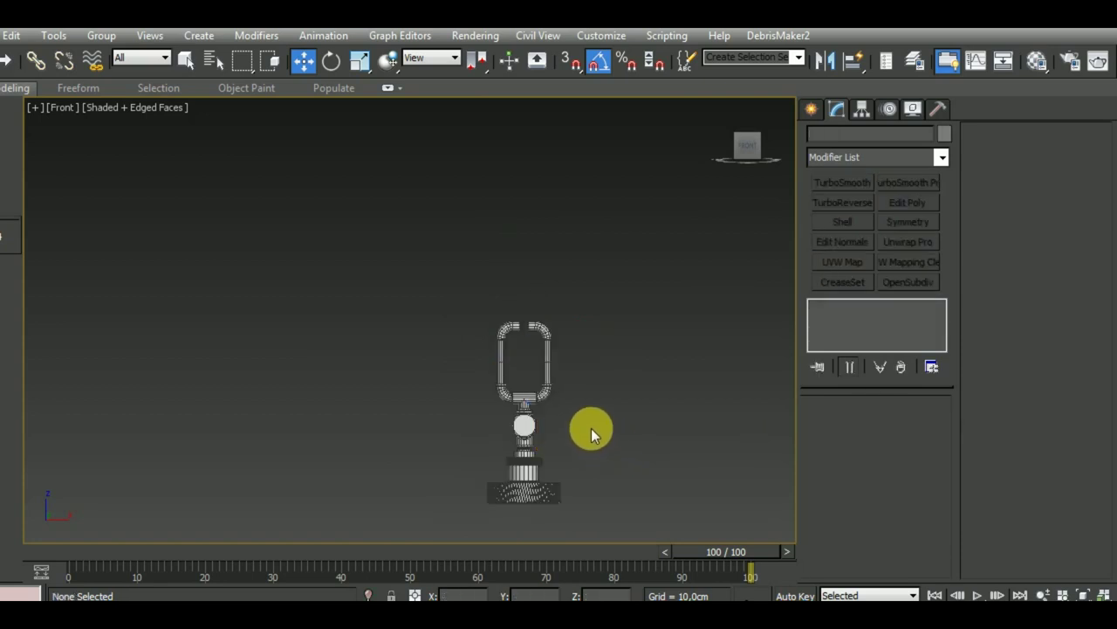
scroll(523, 307, up, 5)
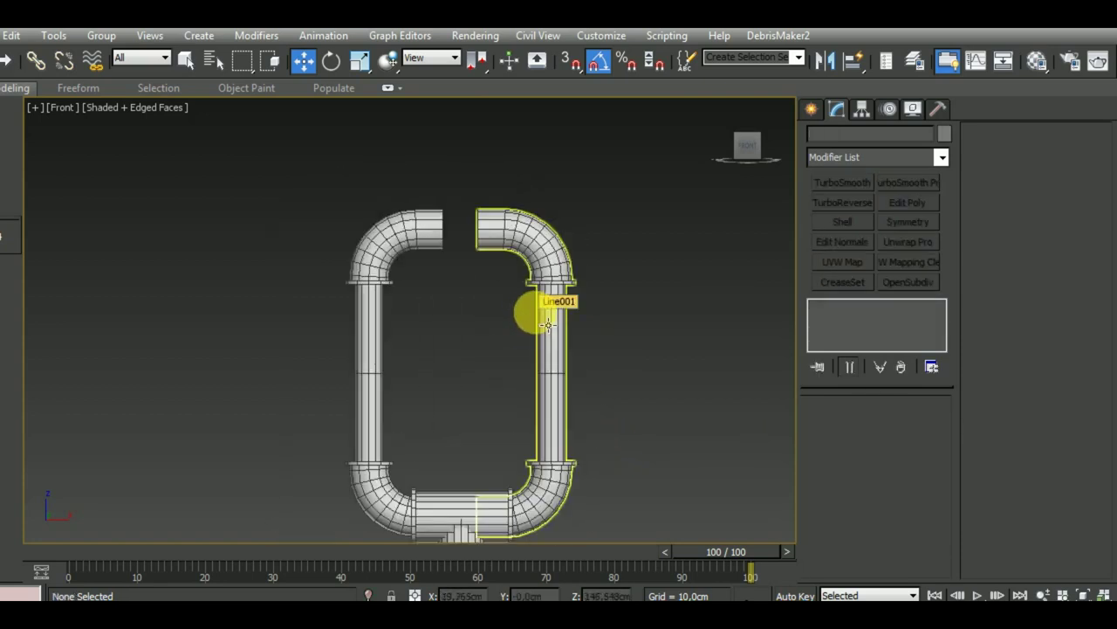
scroll(548, 324, down, 5)
Select only the right pipe half, Line001, and add an Edit Poly modifier above Symmetry.
click(509, 430)
scroll(513, 441, up, 5)
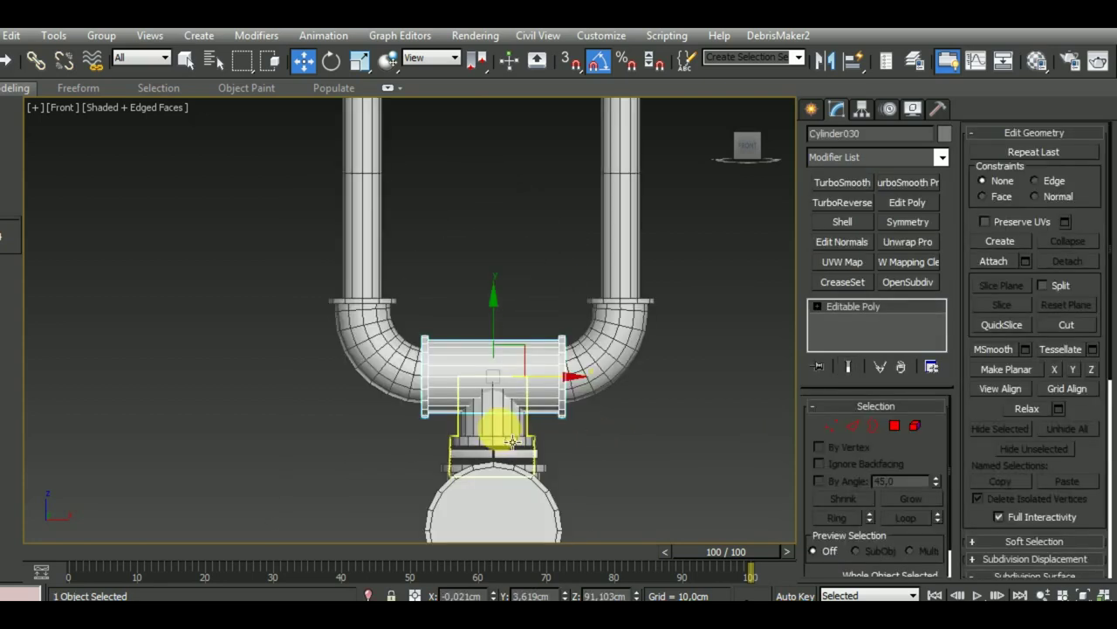
ctrl+click(511, 439)
scroll(552, 482, down, 4)
scroll(530, 435, up, 5)
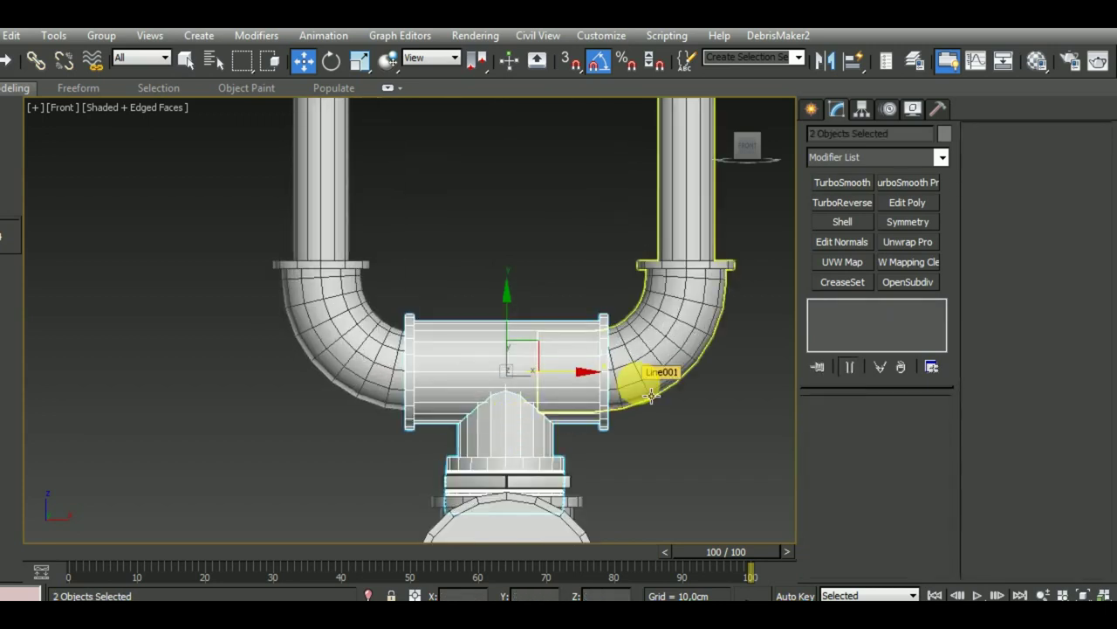
scroll(646, 402, down, 2)
scroll(646, 411, down, 2)
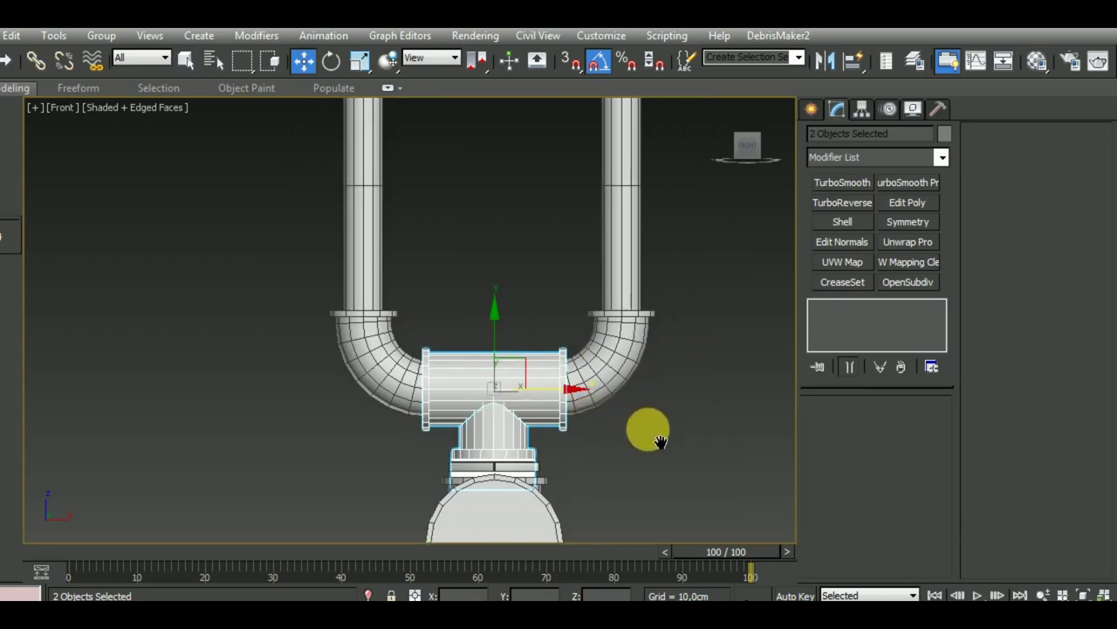
scroll(637, 423, down, 2)
click(629, 314)
scroll(637, 314, up, 3)
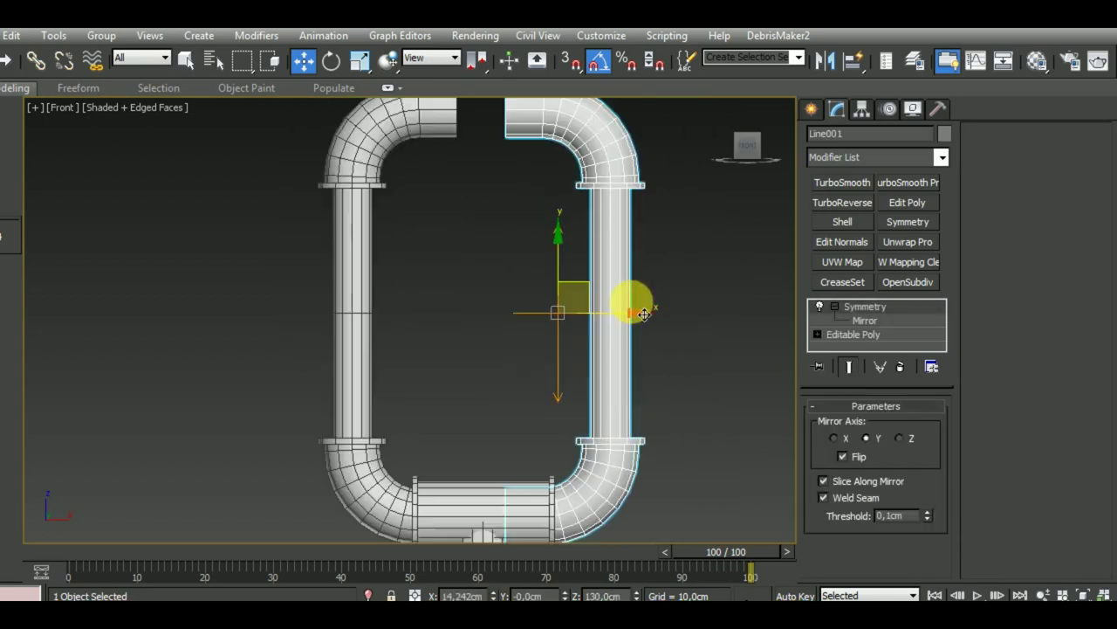
scroll(640, 340, down, 2)
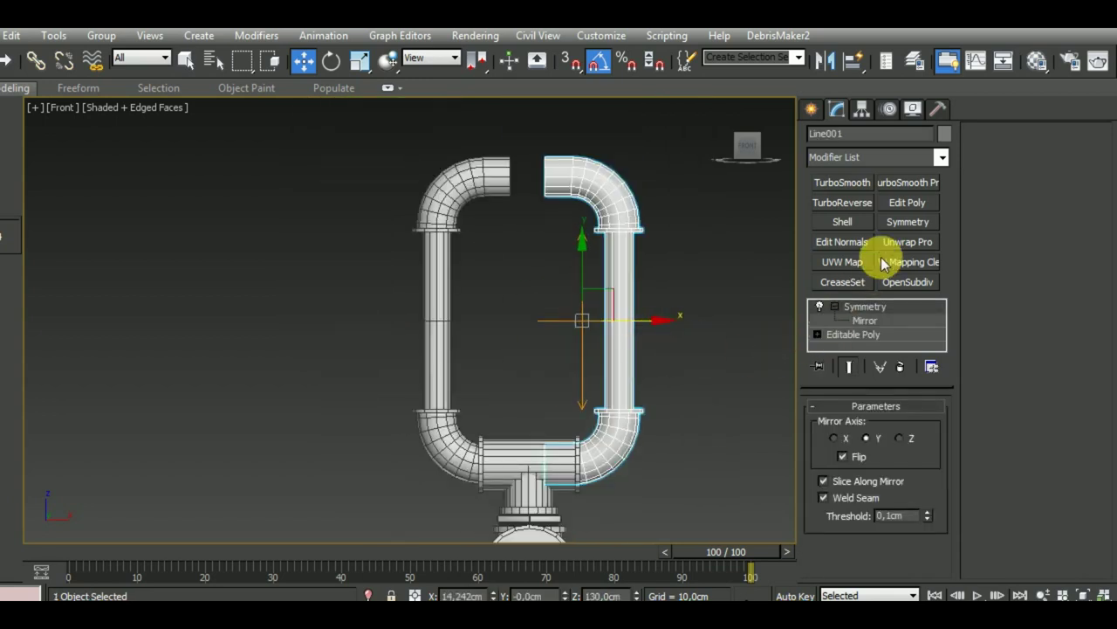
click(907, 204)
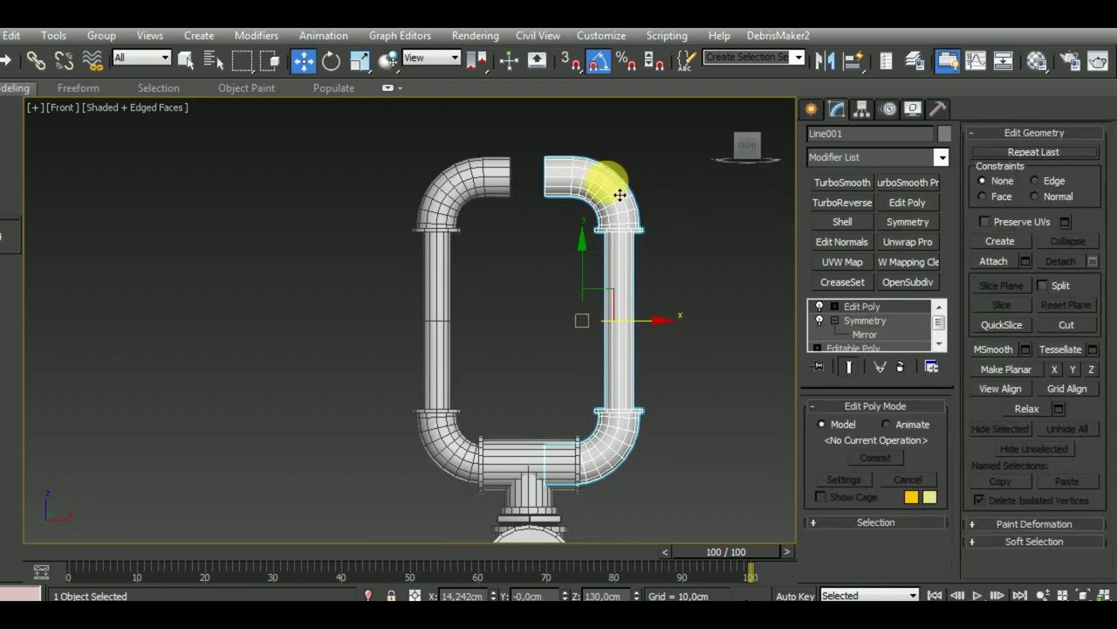
In vertex mode, move the right pipe's upper bend vertices higher.
middle_drag(723, 337, 637, 300)
key(1)
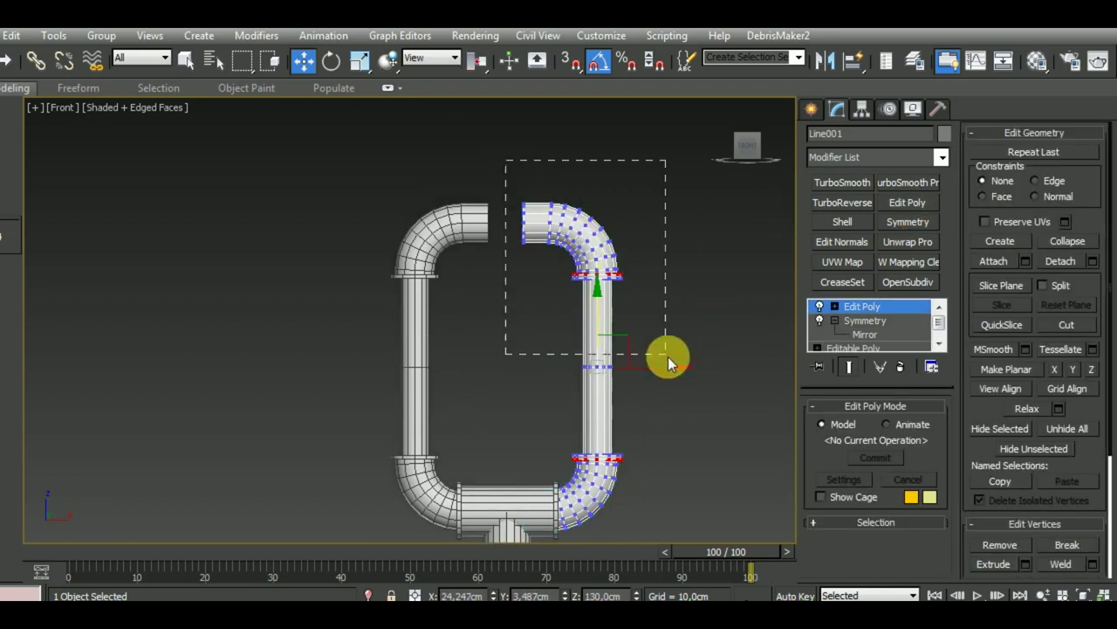
drag(594, 229, 591, 199)
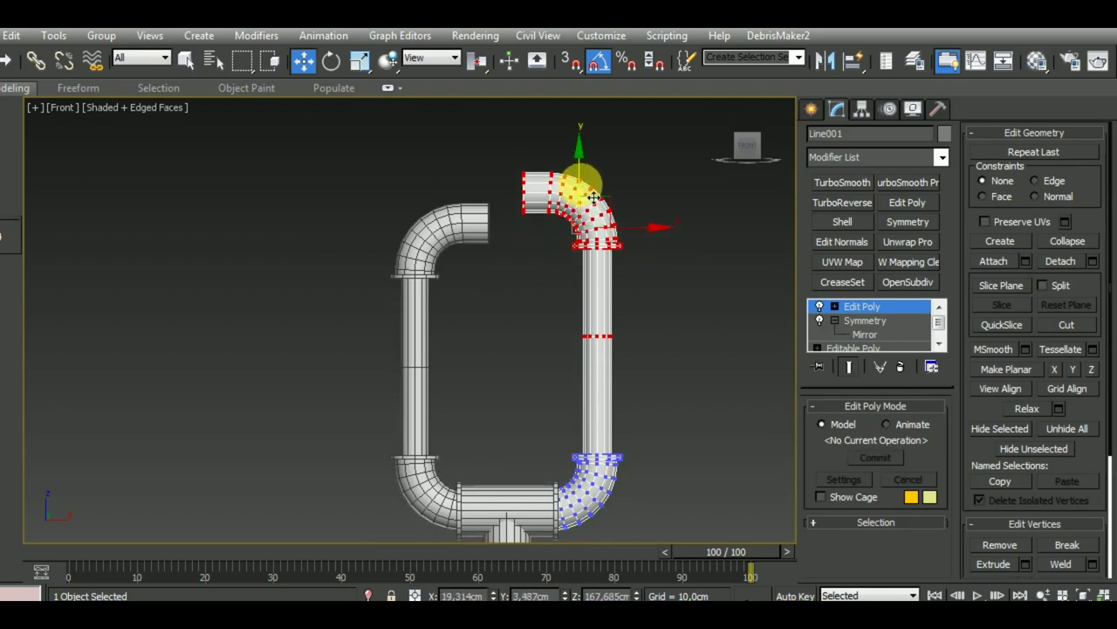
click(861, 306)
scroll(686, 393, down, 2)
scroll(682, 403, down, 2)
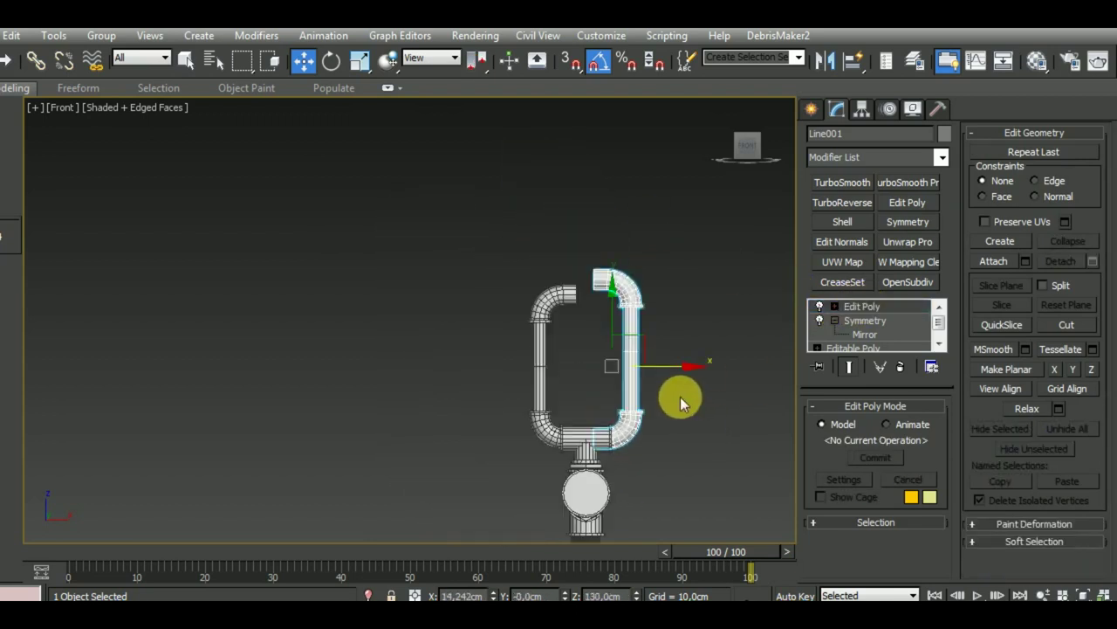
Delete the old left pipe half.
click(698, 437)
middle_drag(655, 441, 618, 432)
click(506, 423)
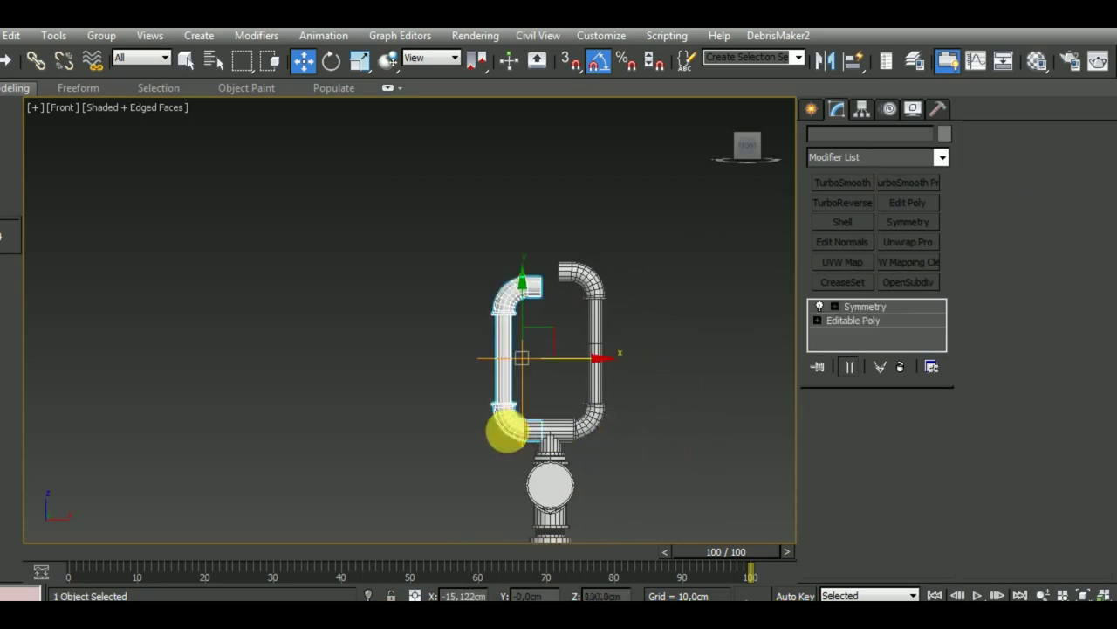
key(Delete)
Clone the right pipe half, mirror it on X, and align it with the bottom fitting.
click(602, 384)
drag(629, 362, 539, 397)
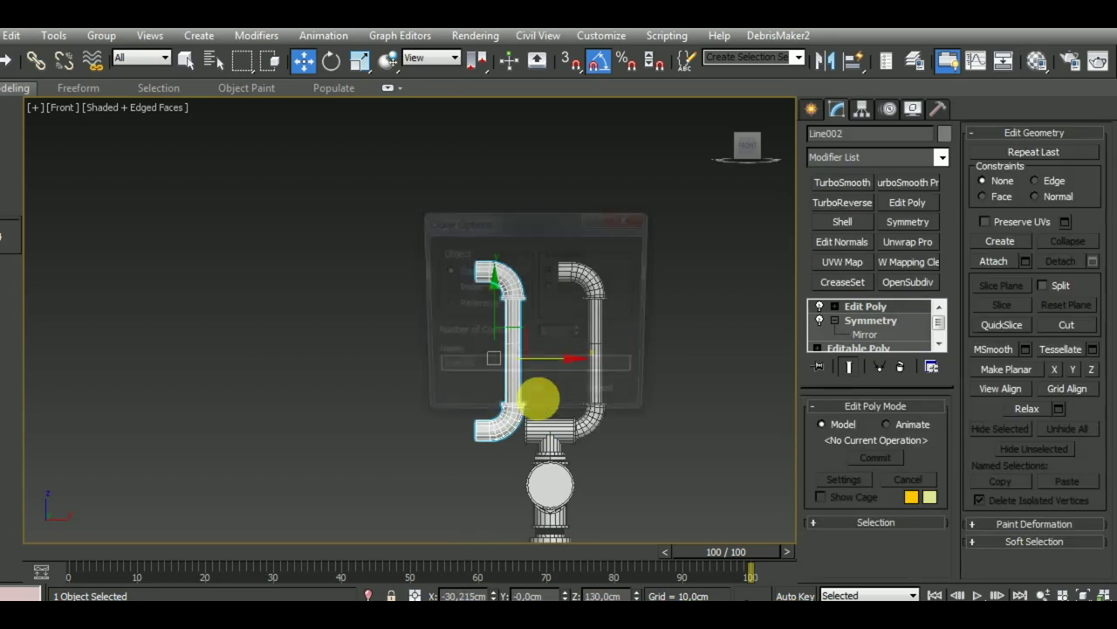
click(548, 398)
click(824, 60)
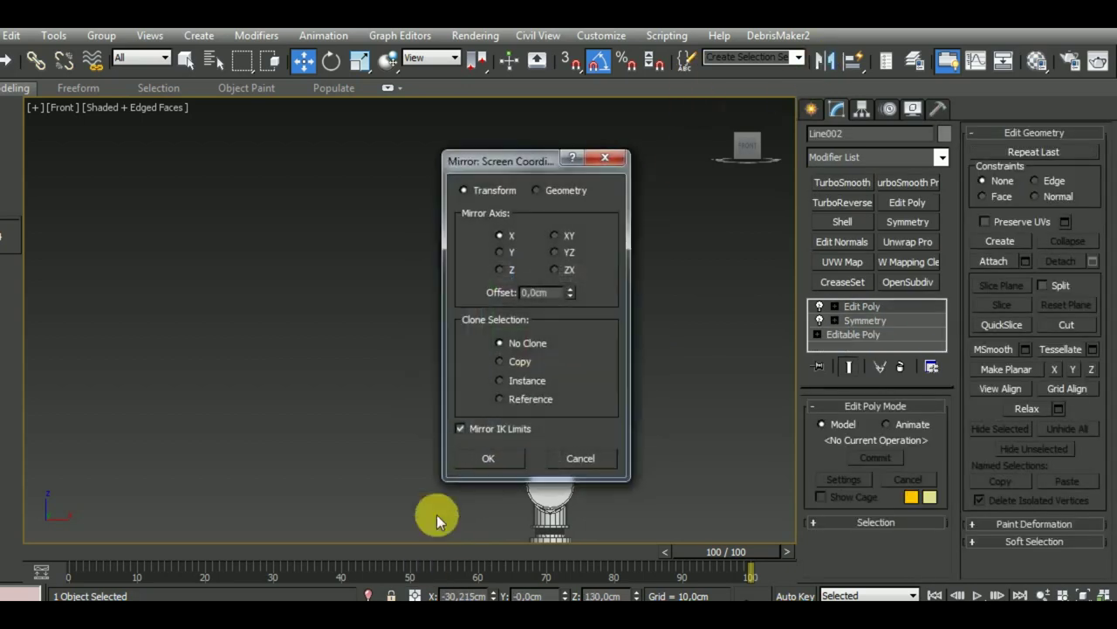
click(516, 454)
drag(555, 373, 581, 372)
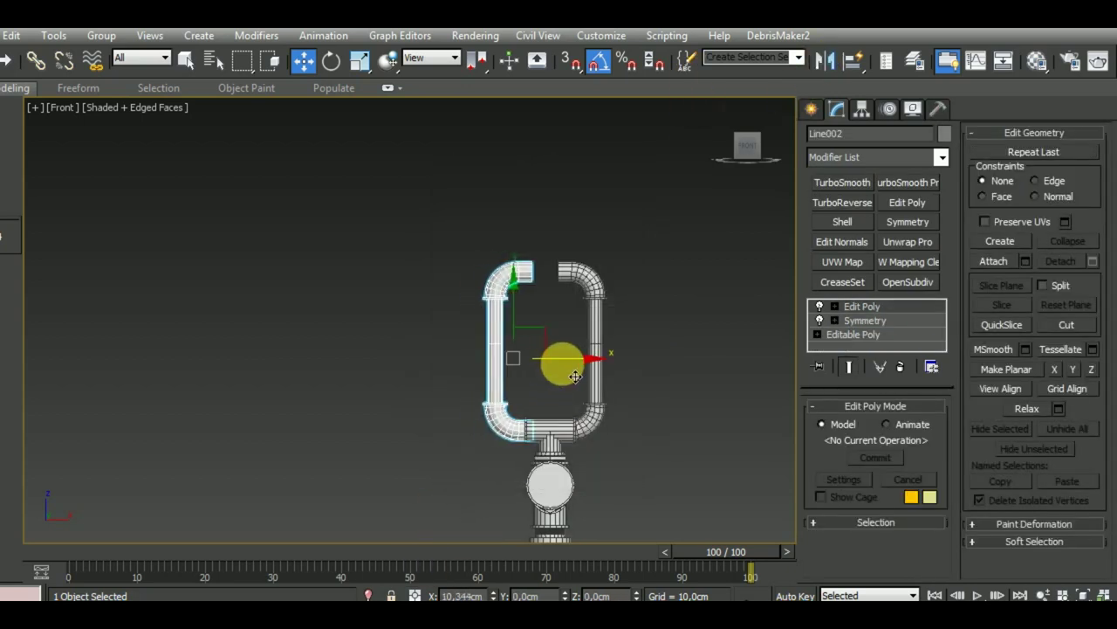
scroll(499, 469, up, 4)
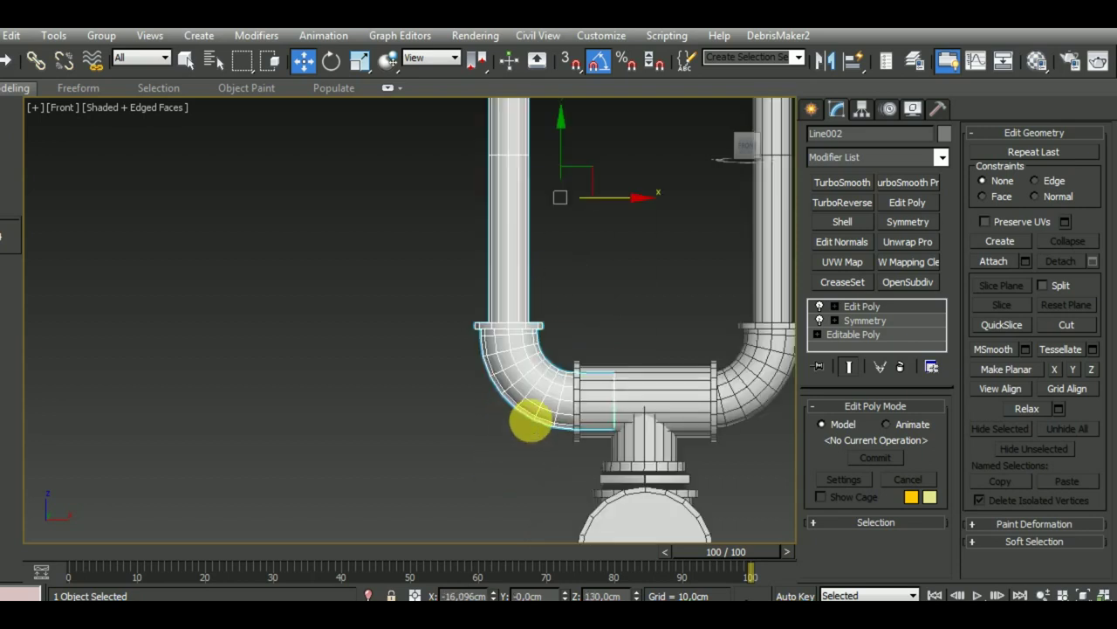
drag(566, 410, 568, 409)
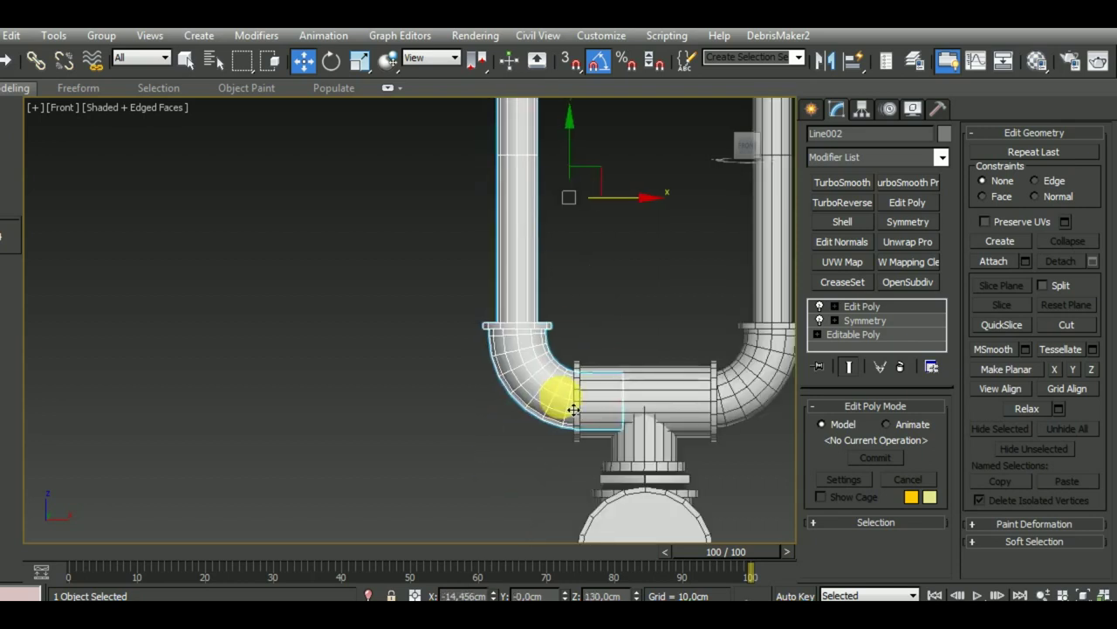
scroll(500, 457, down, 2)
scroll(500, 455, down, 3)
Orbit the finished loop in perspective with edged faces turned off.
click(656, 444)
scroll(636, 460, up, 1)
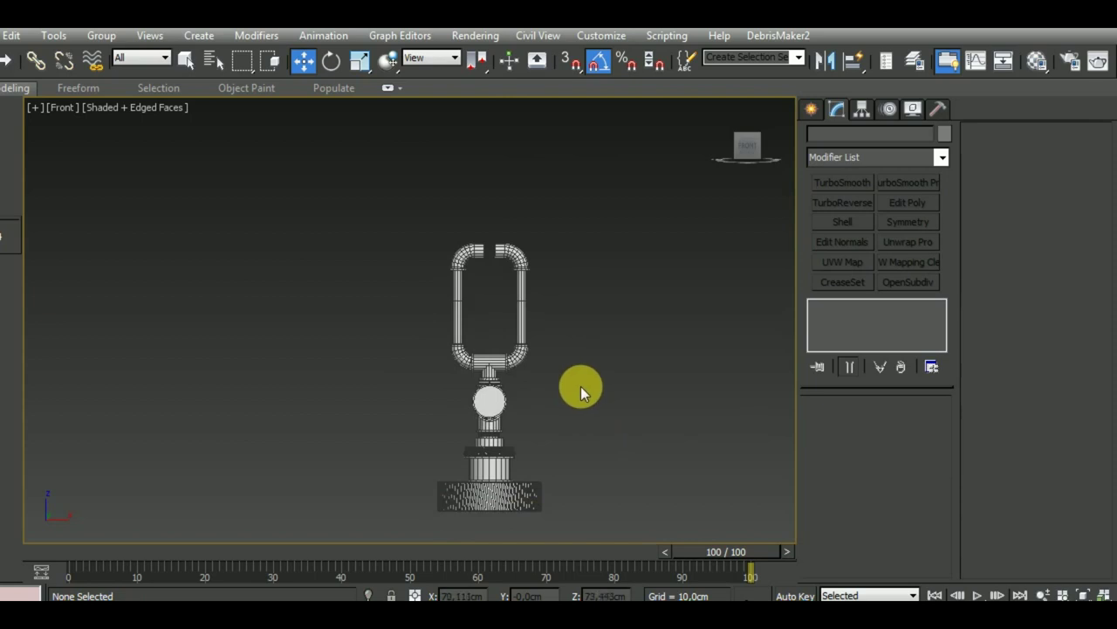
key(p)
mouse_move(582, 415)
alt+middle_down()
mouse_move(548, 384)
mouse_move(627, 427)
mouse_move(595, 464)
alt+middle_up()
key(F4)
scroll(550, 426, up, 2)
scroll(550, 426, down, 2)
mouse_move(550, 426)
alt+middle_down()
mouse_move(592, 447)
mouse_move(561, 393)
alt+middle_up()
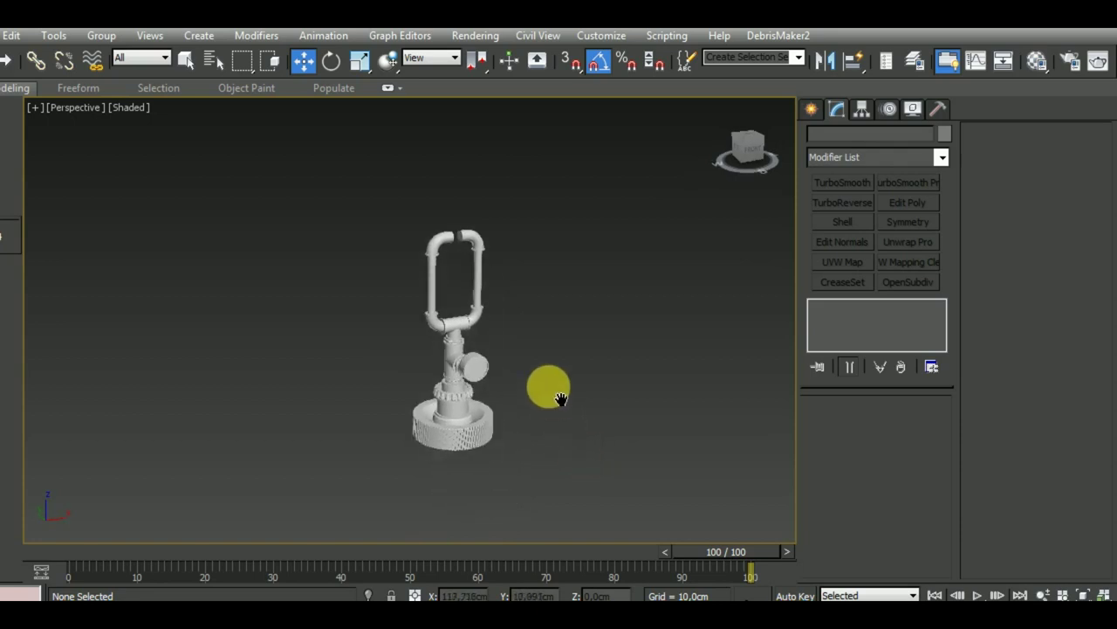
scroll(487, 356, up, 3)
scroll(545, 429, down, 2)
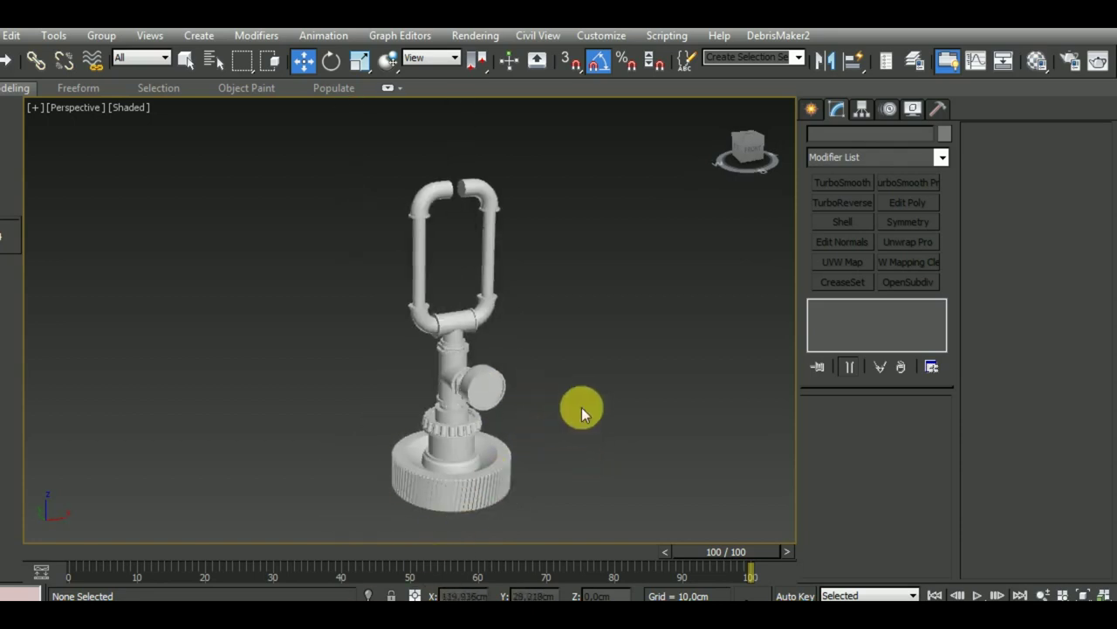
Select the three T-fitting parts and Shift-move a copy upward in the Front view.
scroll(456, 324, up, 4)
key(F4)
click(461, 342)
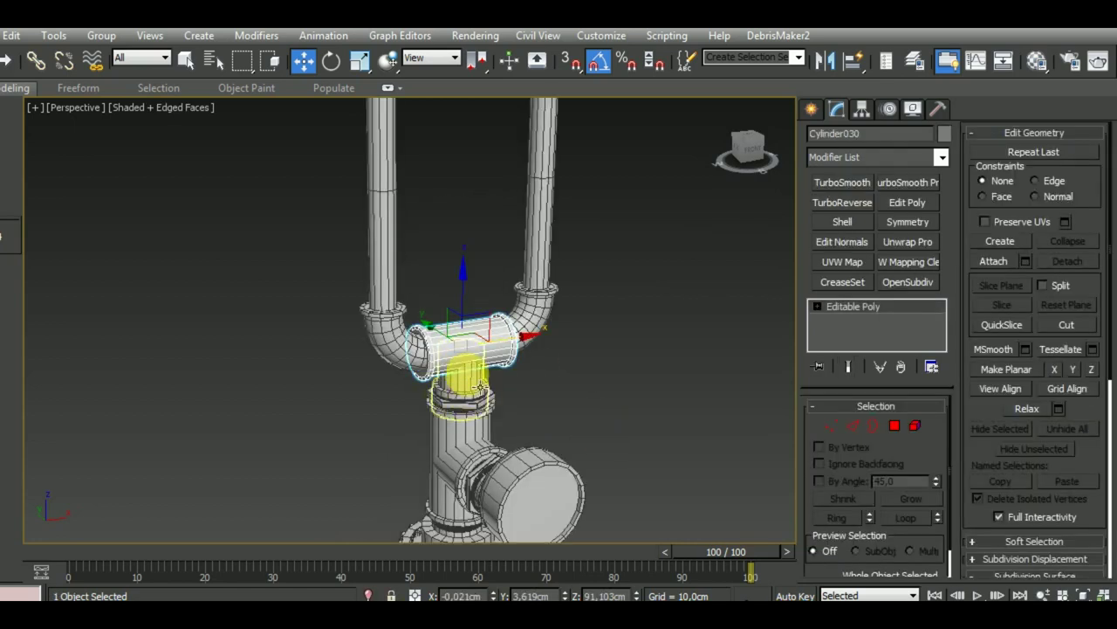
ctrl+click(477, 384)
scroll(469, 387, up, 3)
scroll(469, 392, down, 2)
scroll(463, 427, down, 1)
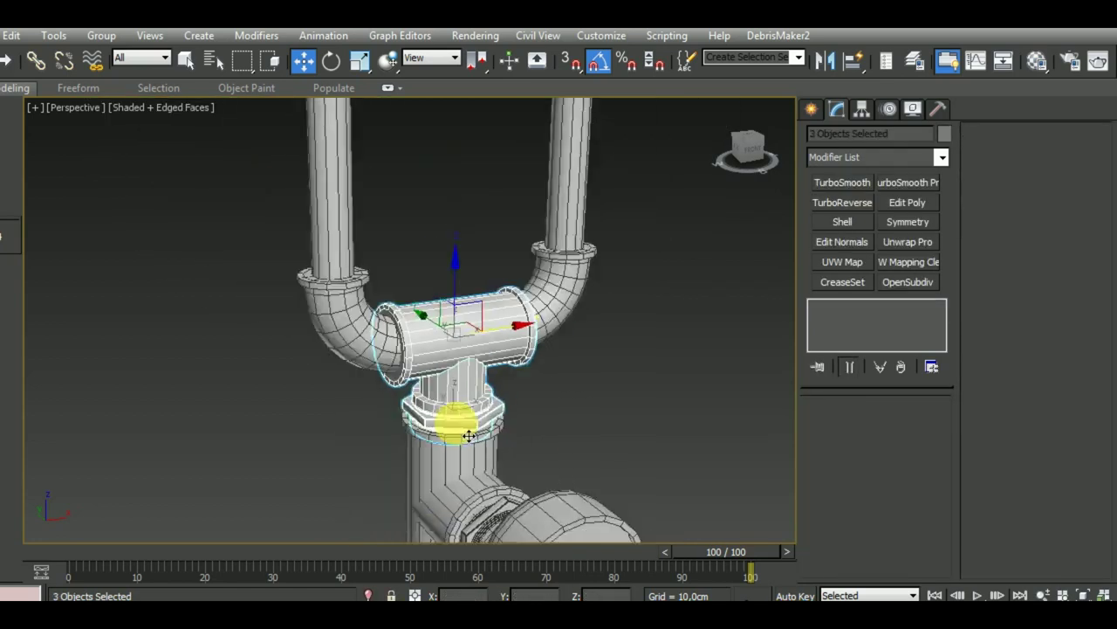
key(f)
shift+drag(502, 348, 502, 182)
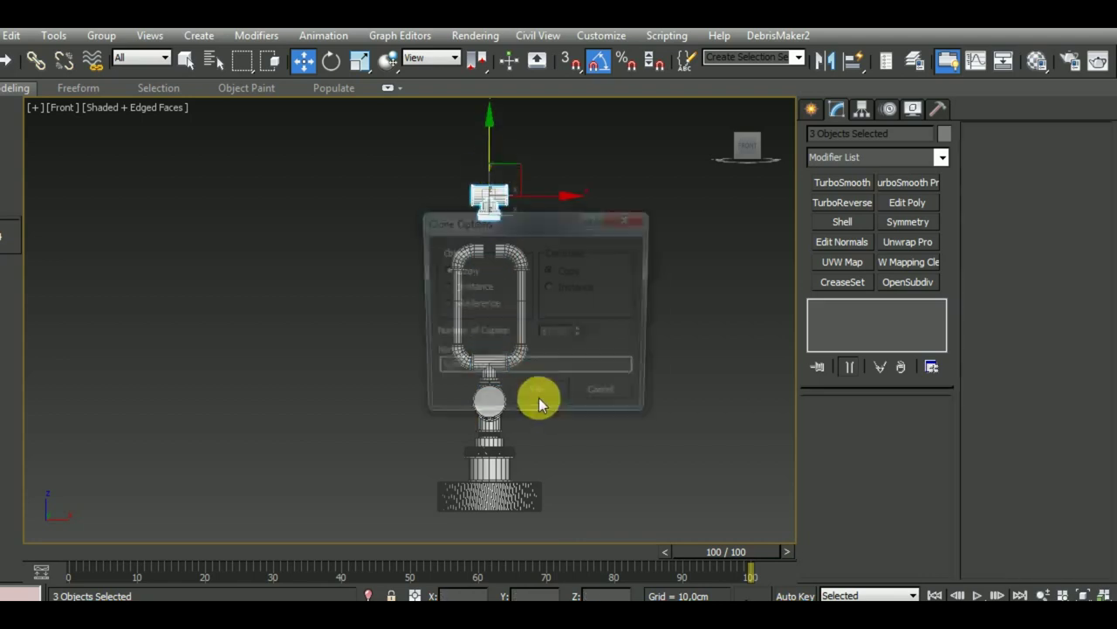
click(541, 399)
Rotate the copied fitting 180° and lower it onto the two upper bends.
middle_drag(632, 301, 456, 153)
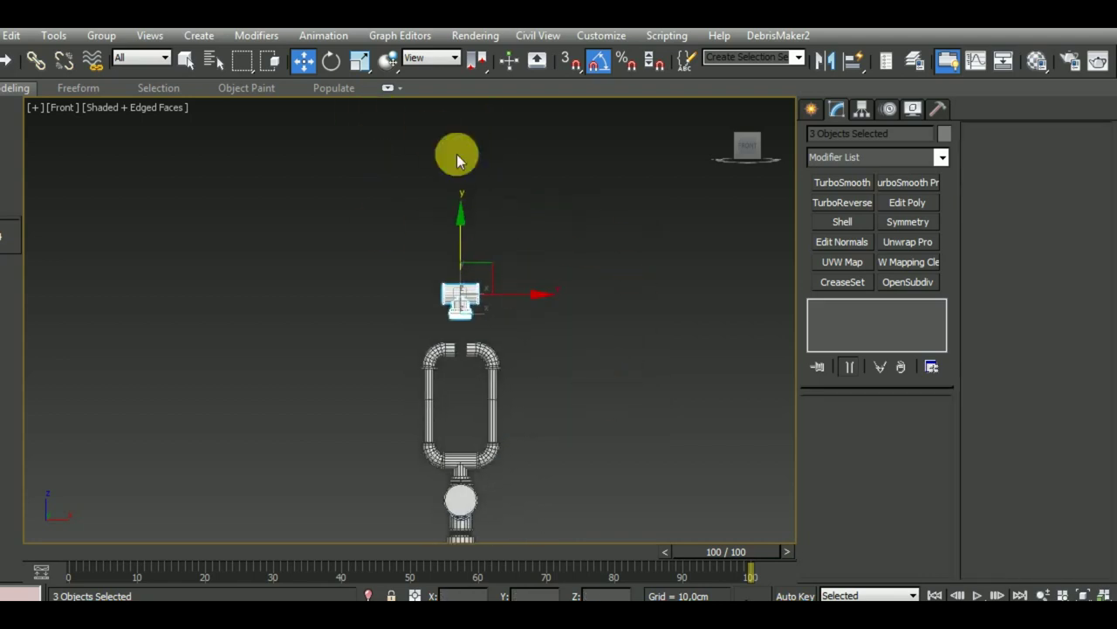
click(336, 61)
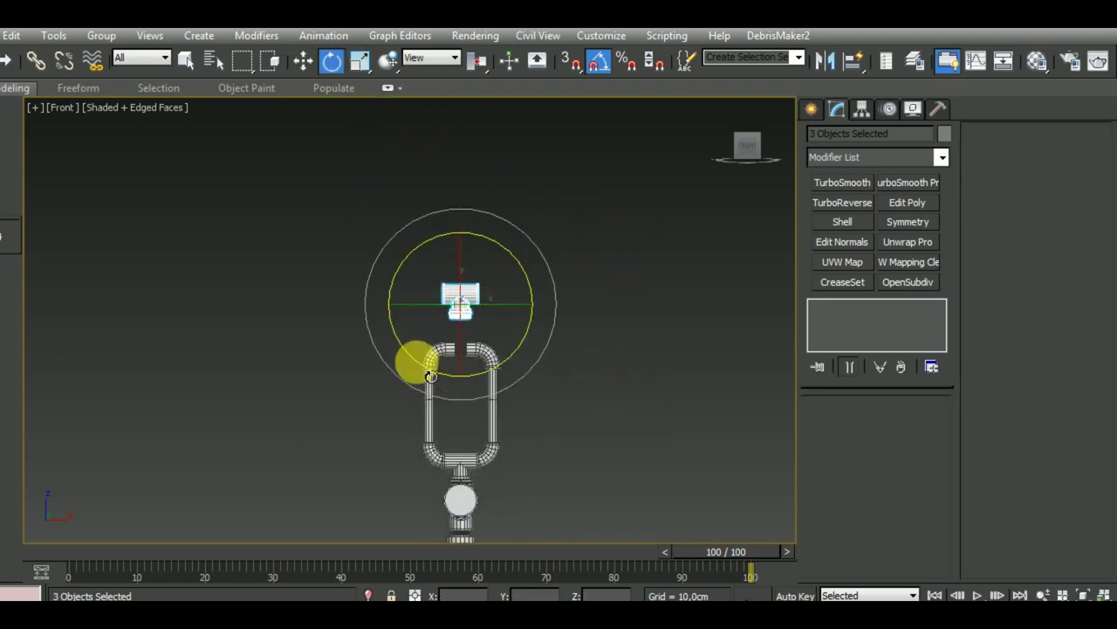
drag(431, 375, 664, 310)
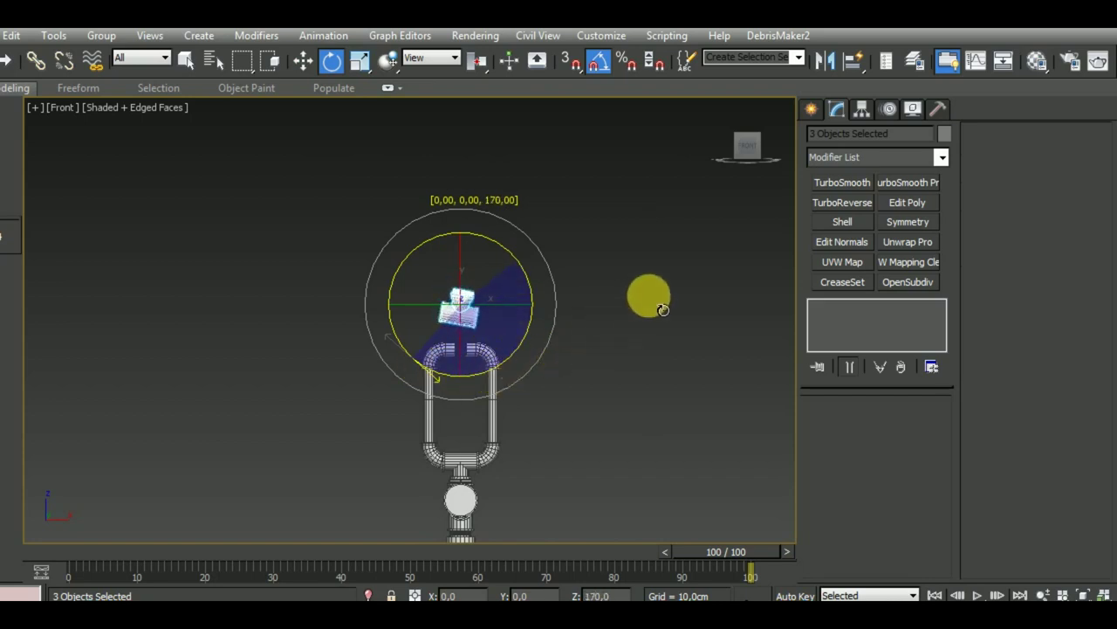
drag(673, 307, 673, 307)
click(307, 68)
drag(479, 251, 478, 283)
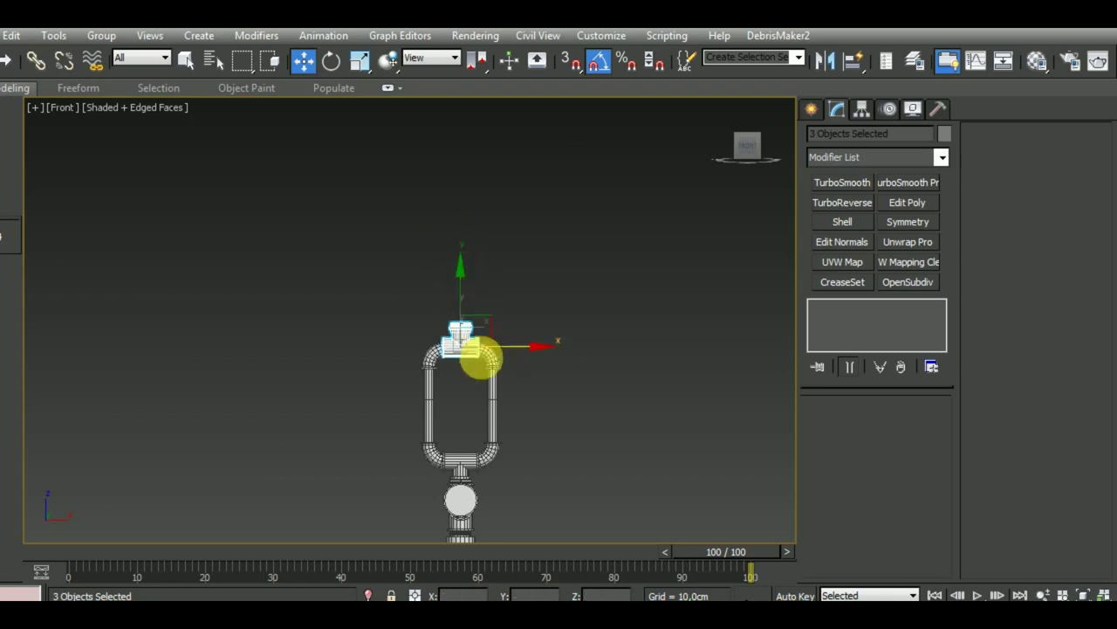
scroll(481, 350, up, 10)
drag(390, 238, 391, 248)
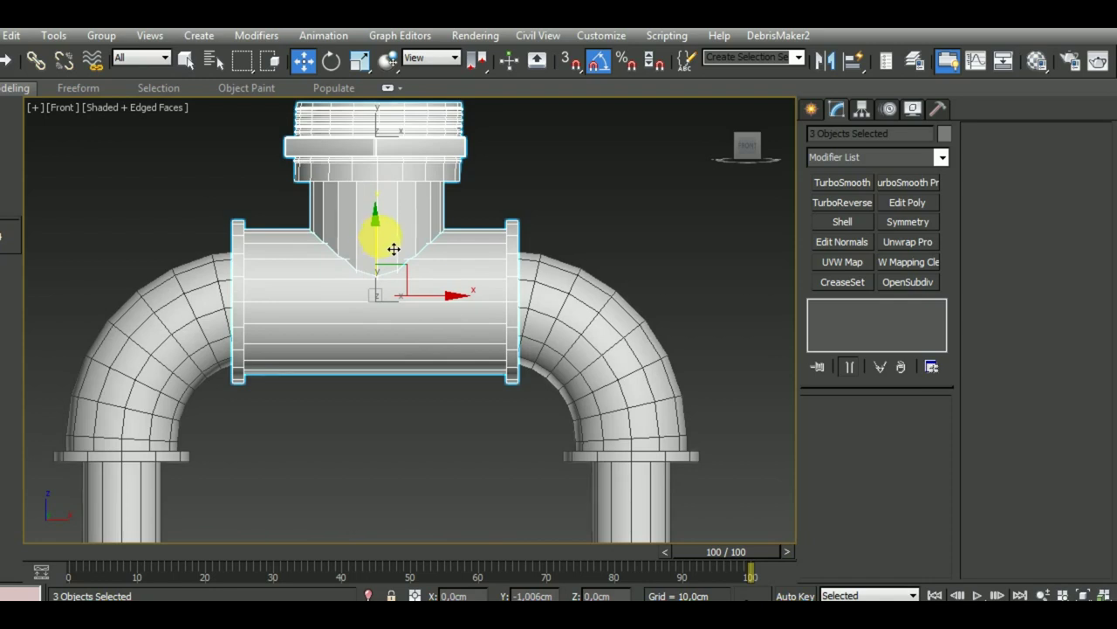
scroll(498, 244, down, 4)
scroll(518, 253, down, 6)
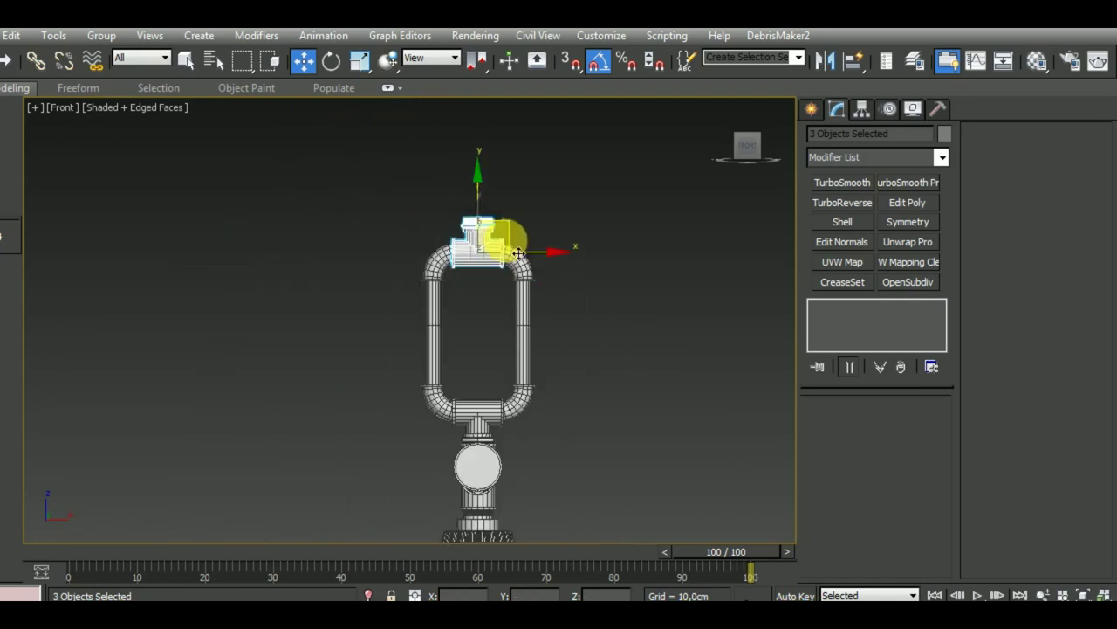
Inspect the closed pipe frame in perspective with edged faces off.
click(624, 387)
mouse_move(624, 388)
middle_down()
mouse_move(512, 337)
mouse_move(583, 397)
mouse_move(542, 357)
middle_up()
scroll(512, 341, down, 3)
key(p)
scroll(538, 358, up, 5)
scroll(538, 362, down, 1)
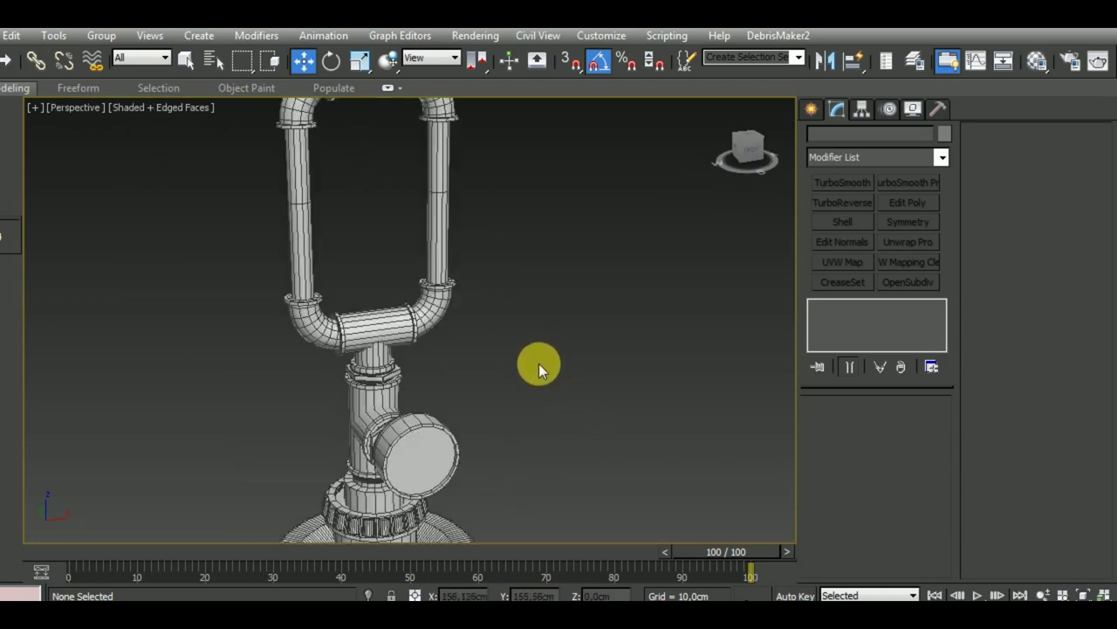
scroll(539, 363, down, 3)
key(F4)
scroll(558, 393, up, 1)
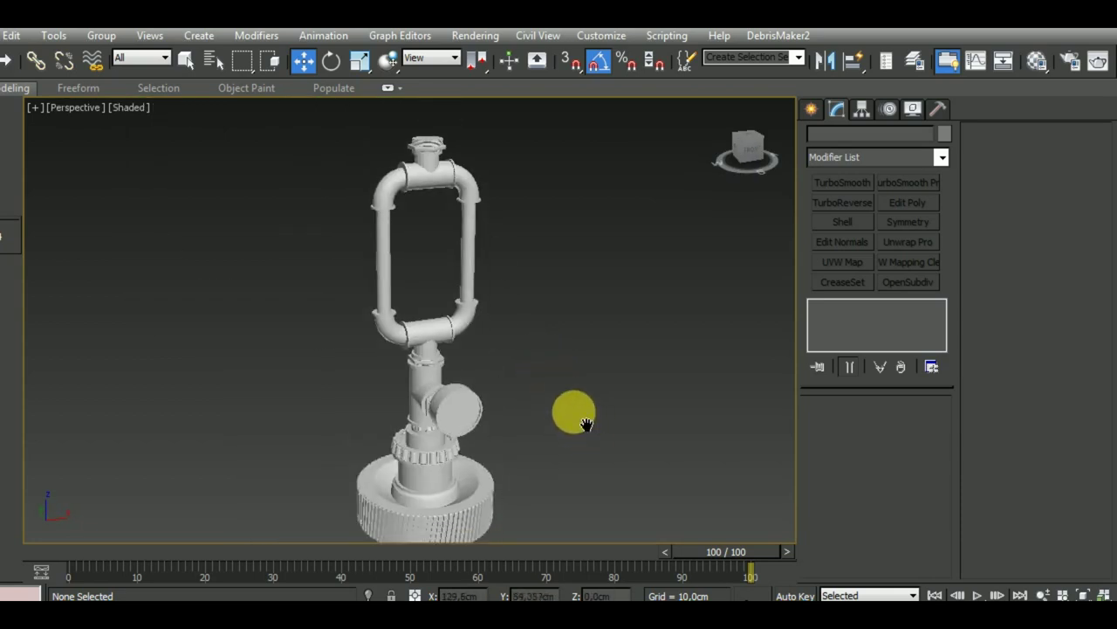